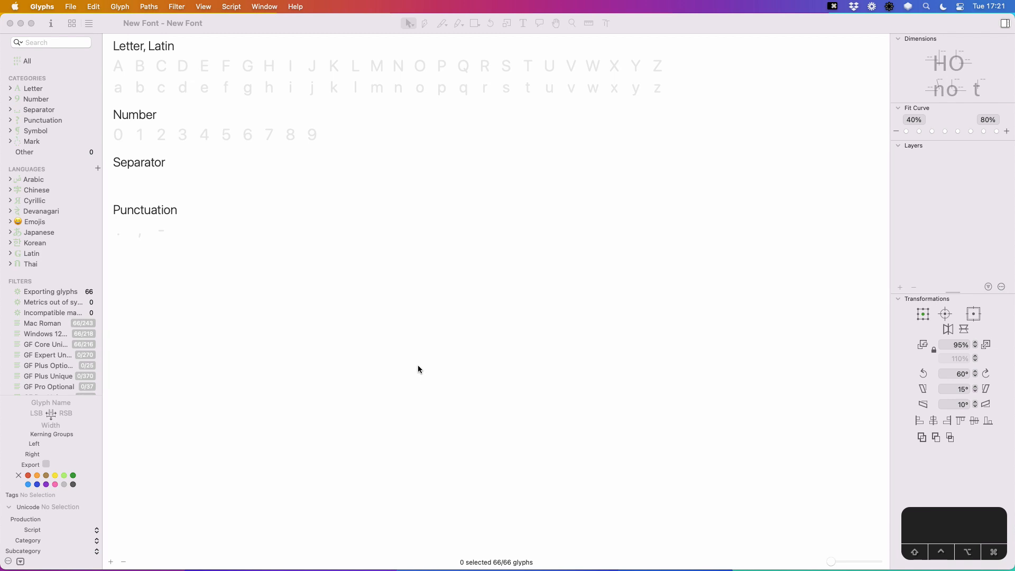
- Set the font's grid spacing to 100 in the font settings
click(400, 332)
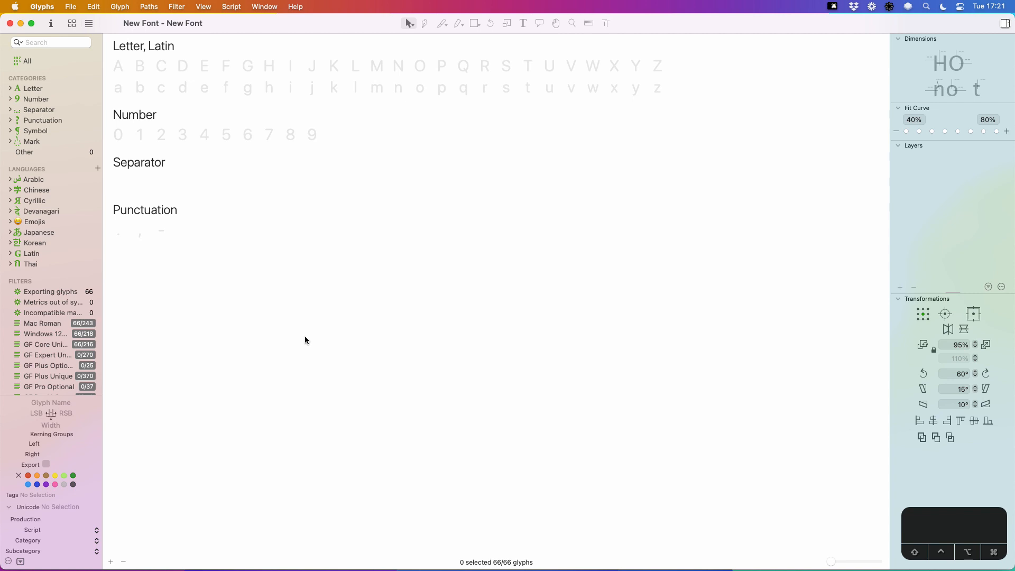
click(51, 23)
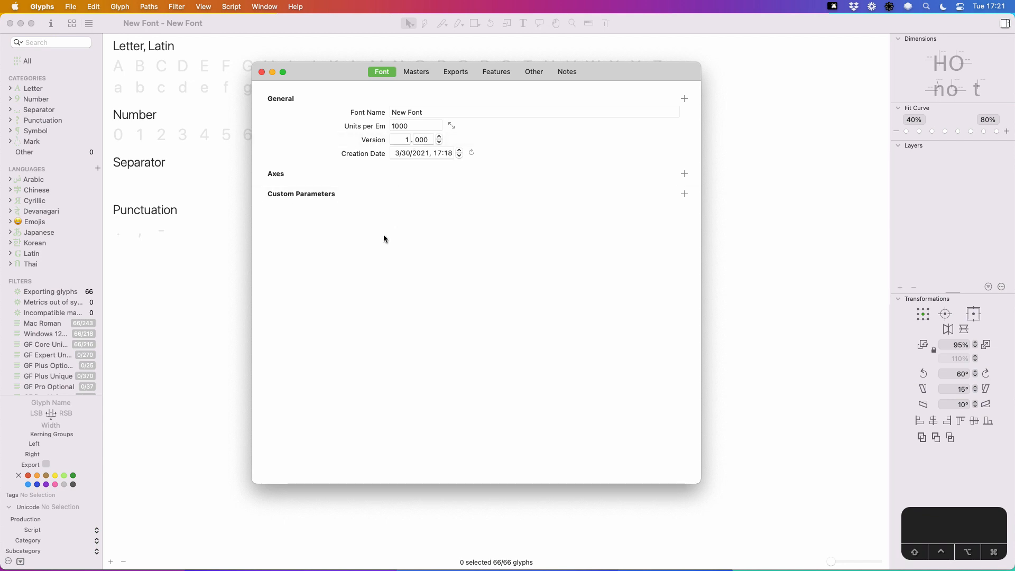
click(534, 72)
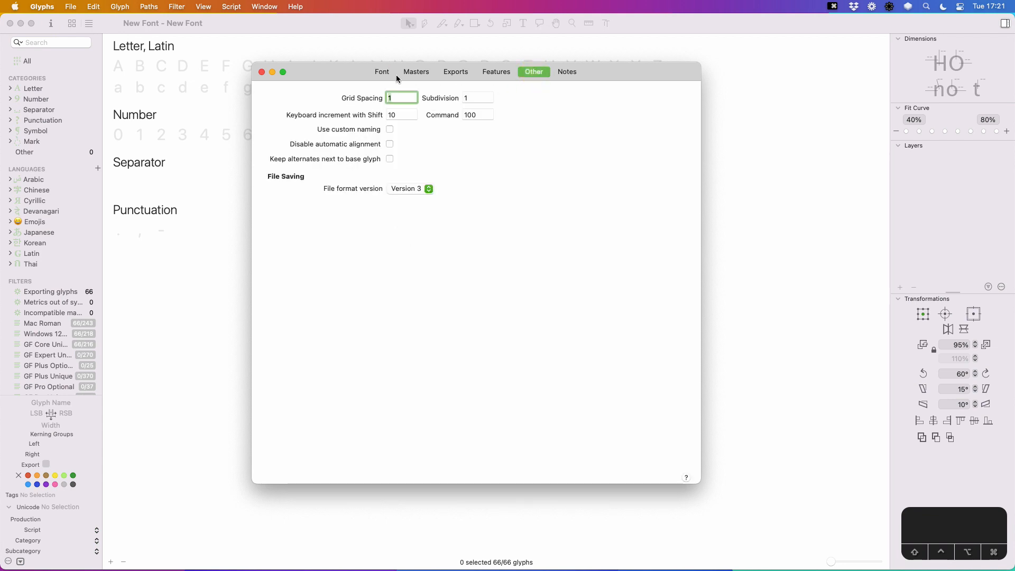
click(375, 98)
text(100)
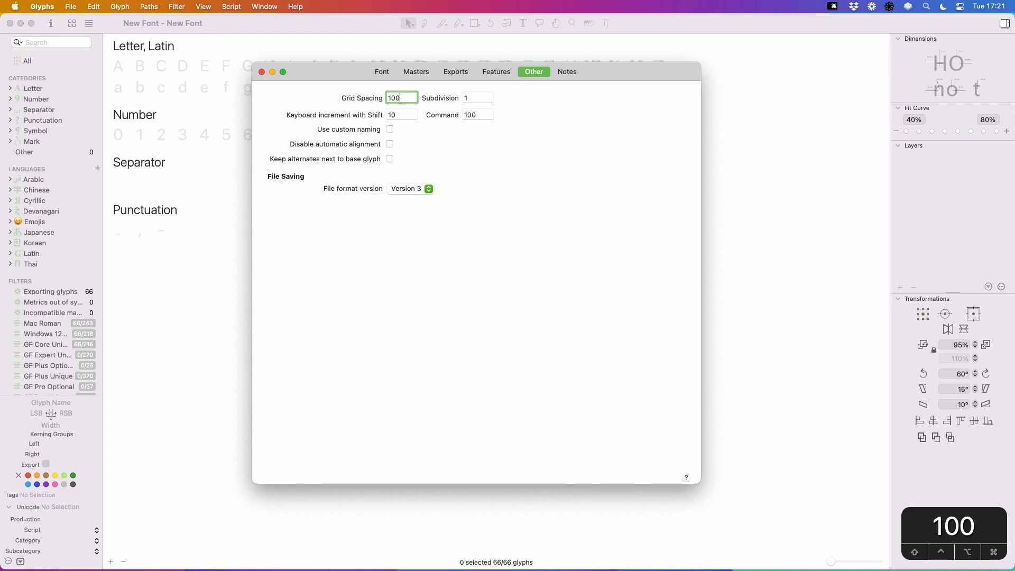
drag(463, 93, 467, 98)
click(487, 104)
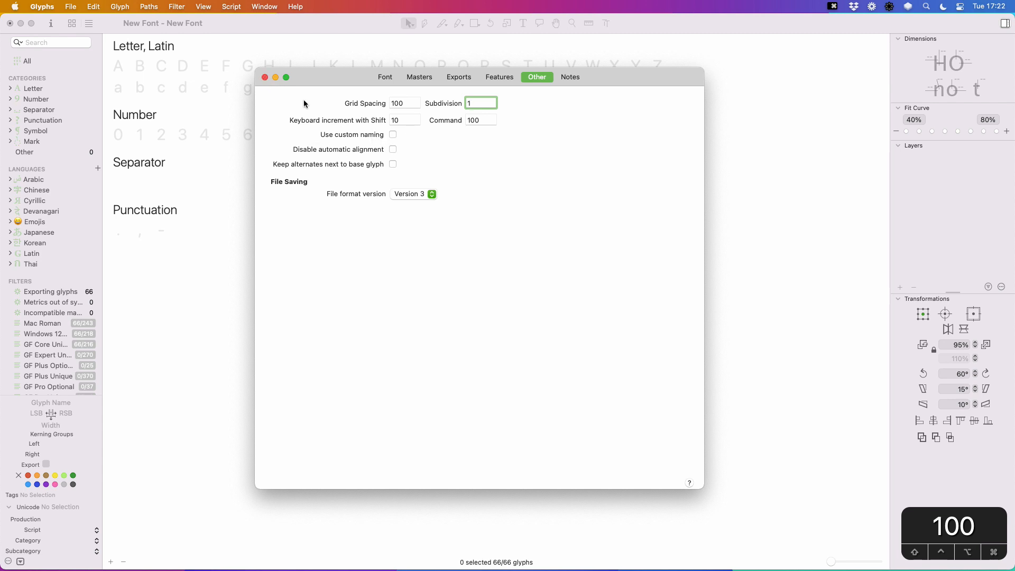
click(264, 78)
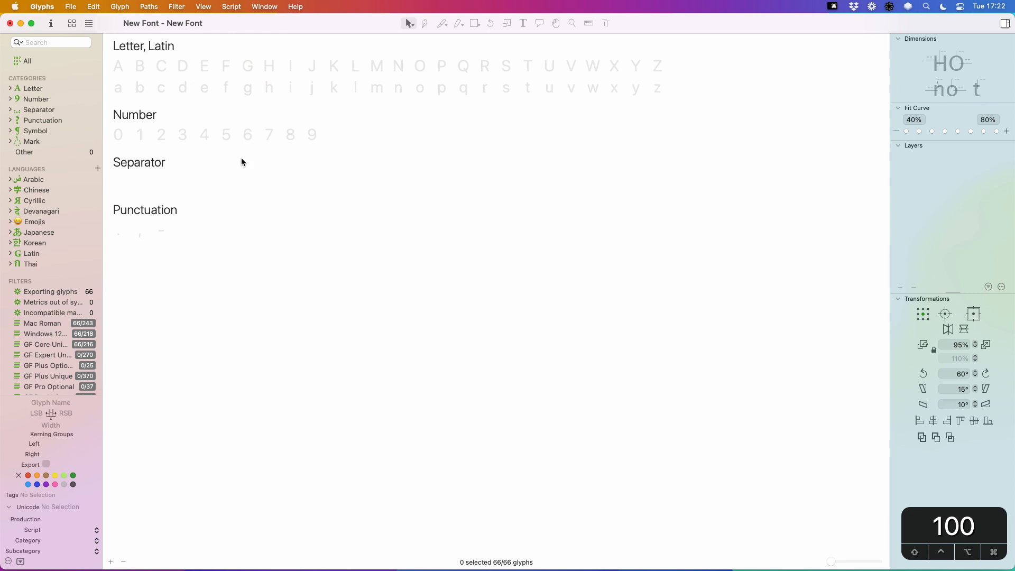
- Add a new glyph named pixel to the font
click(125, 6)
click(127, 20)
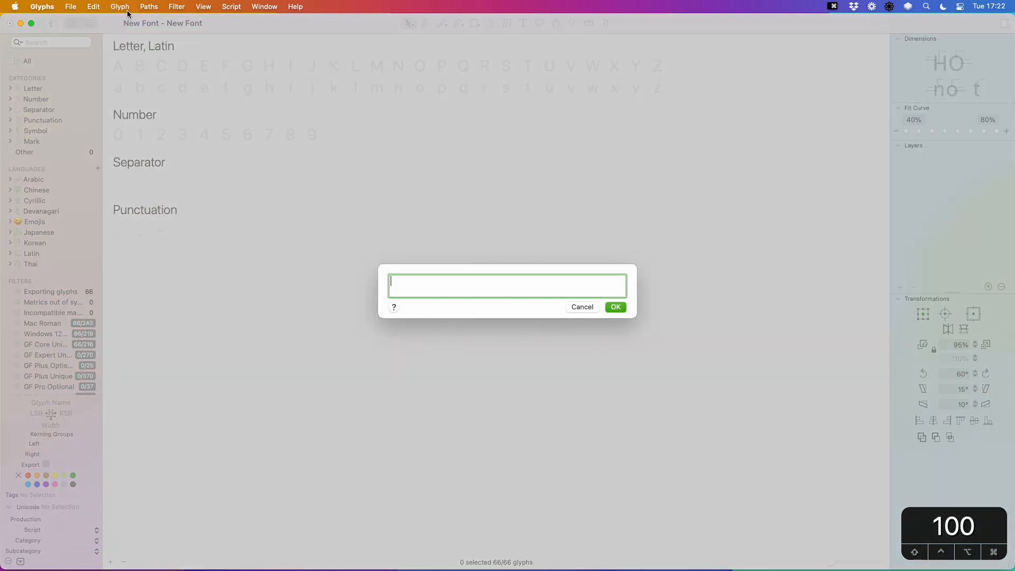
text(pixel)
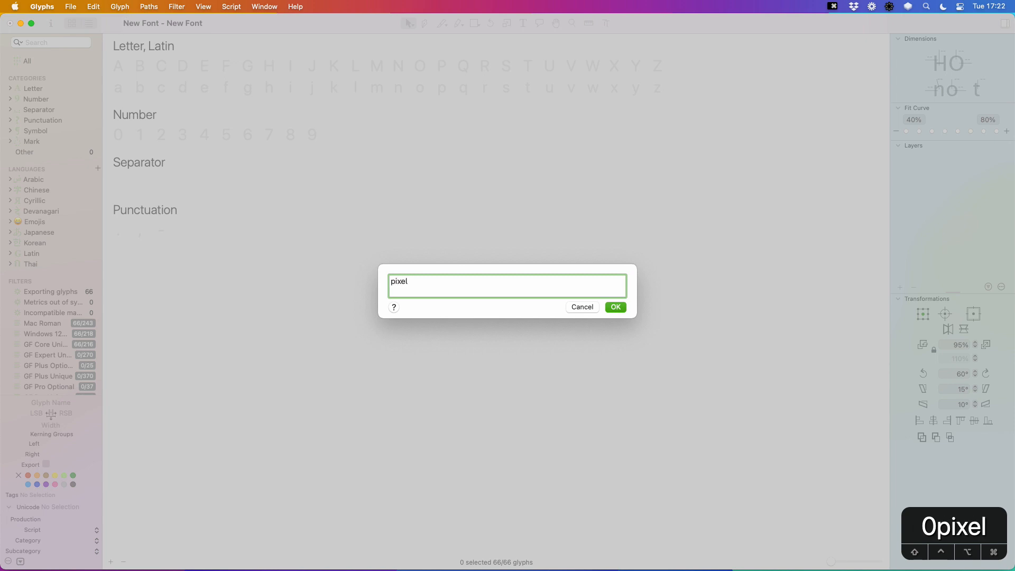
key(Return)
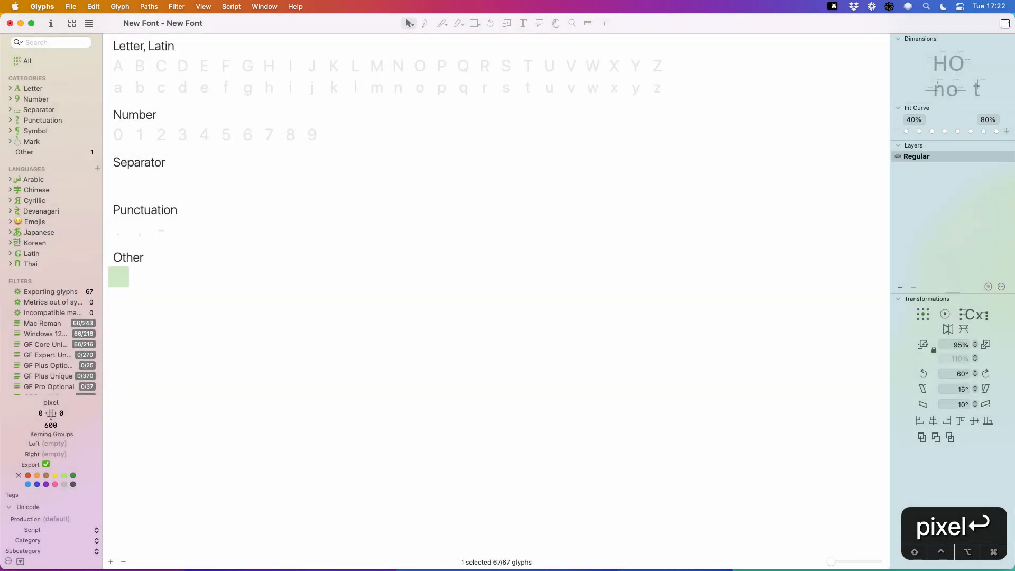
- Draw a 100 × 100 unit square sitting on the baseline in the pixel glyph
double_click(118, 279)
click(472, 22)
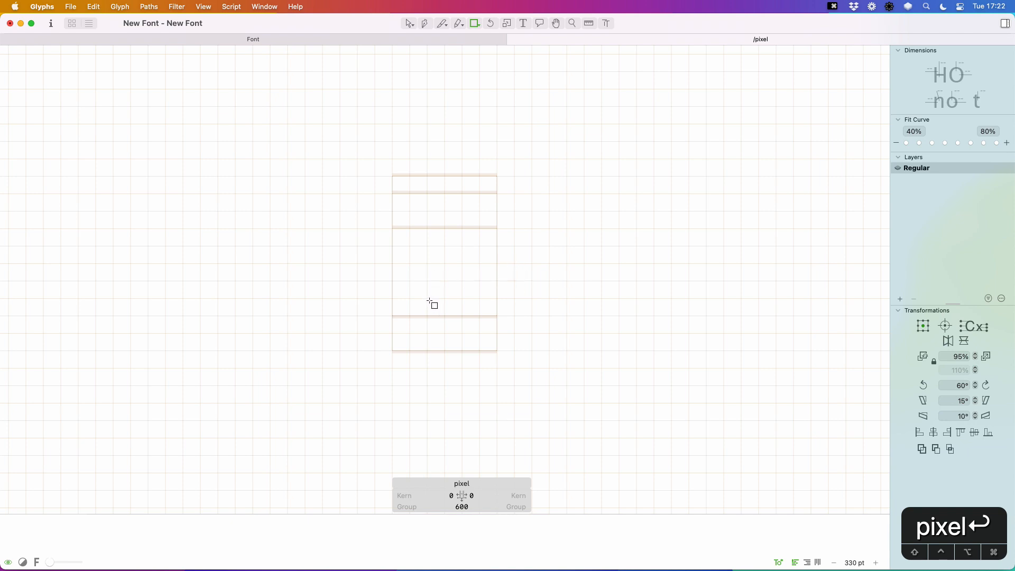
drag(429, 300, 464, 324)
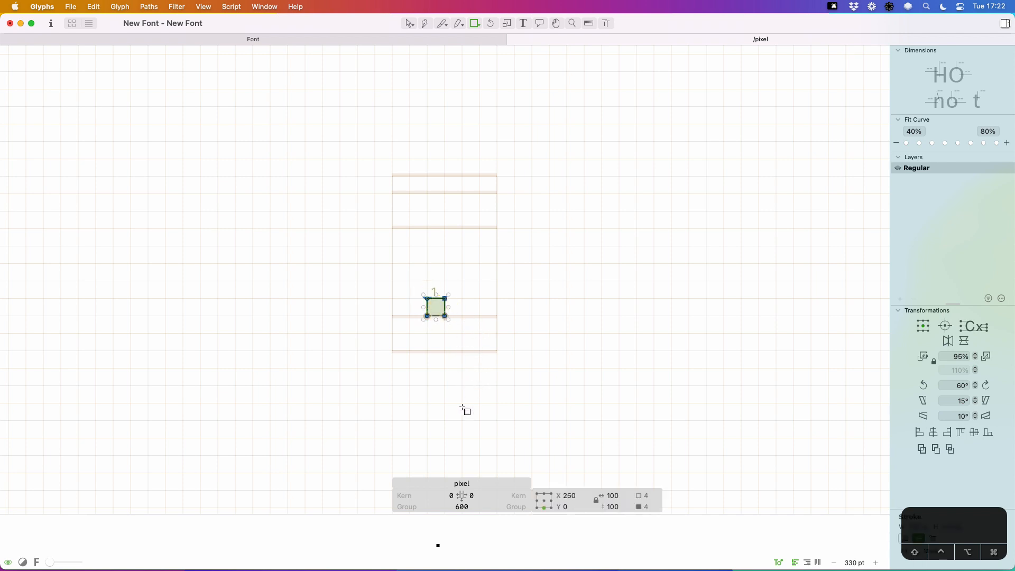
key(space)
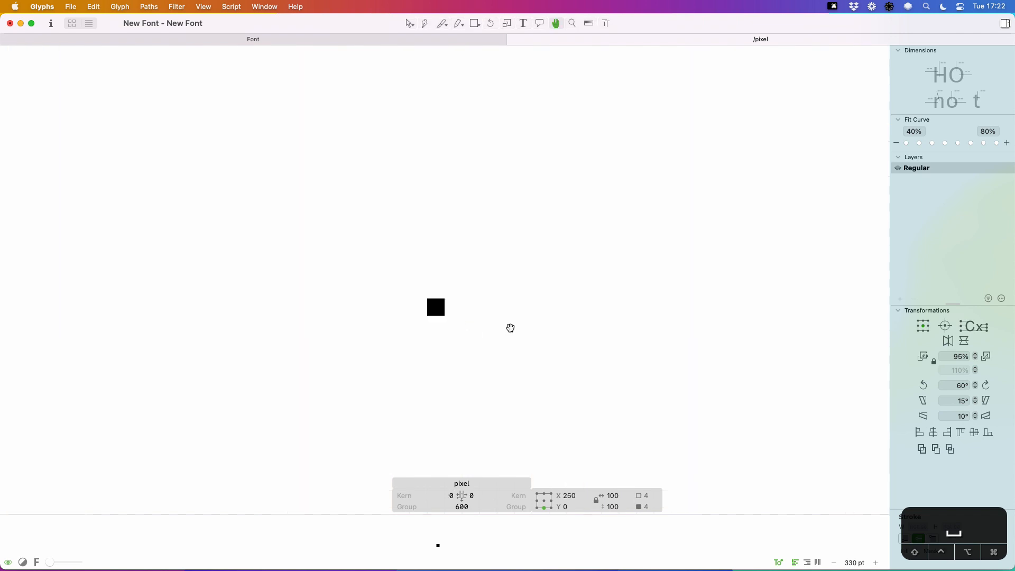
- Set the left and right sidebearings of the pixel glyph to 0
key(v)
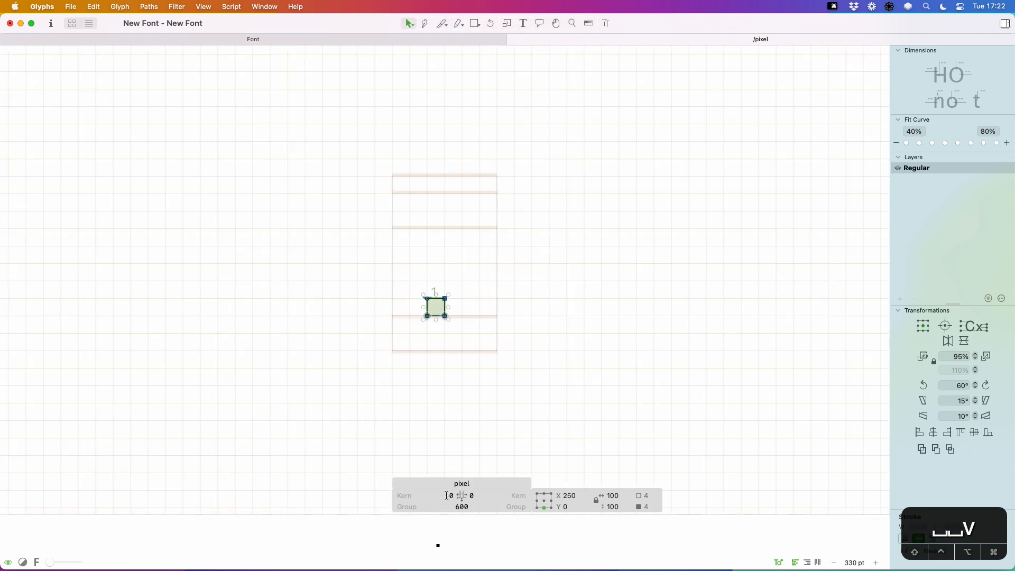
click(479, 398)
click(441, 495)
key(super+a)
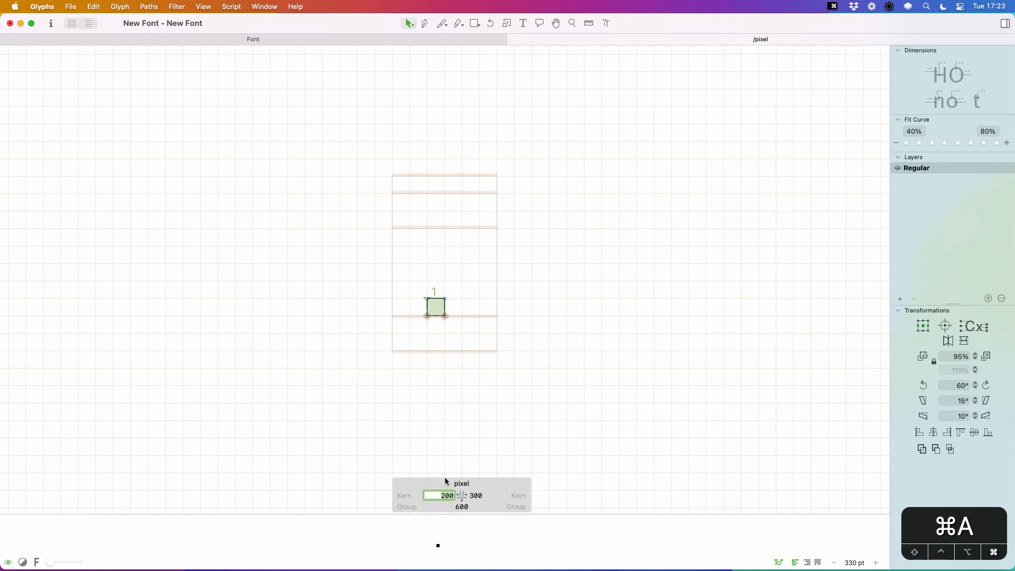
text(0)
key(Tab)
text(0)
key(Return)
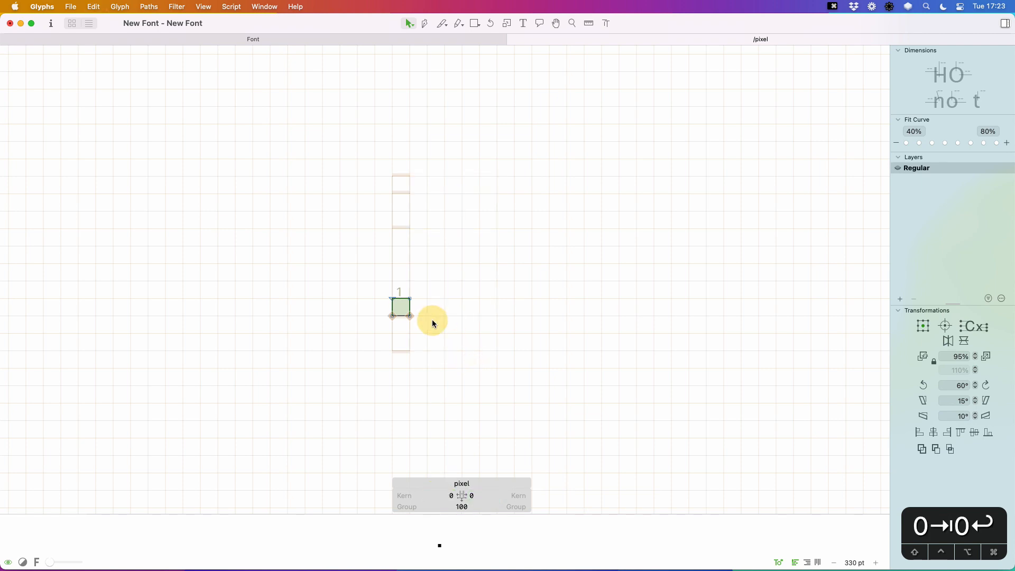
key(space)
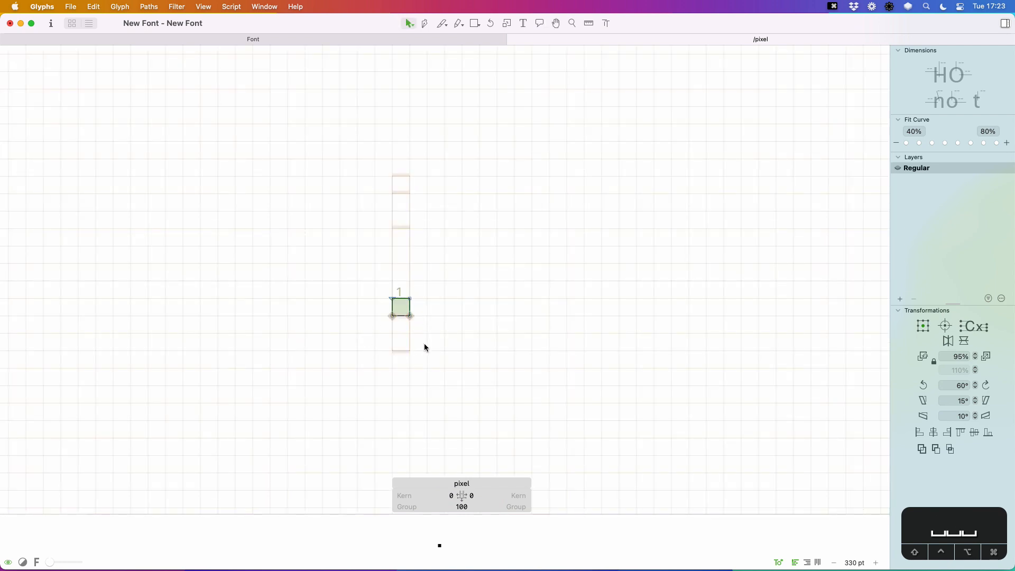
- Draw the lowercase n glyph with the Pixel Tool, using a five-pixel stem, a stepped arch and a four-pixel right leg
click(514, 39)
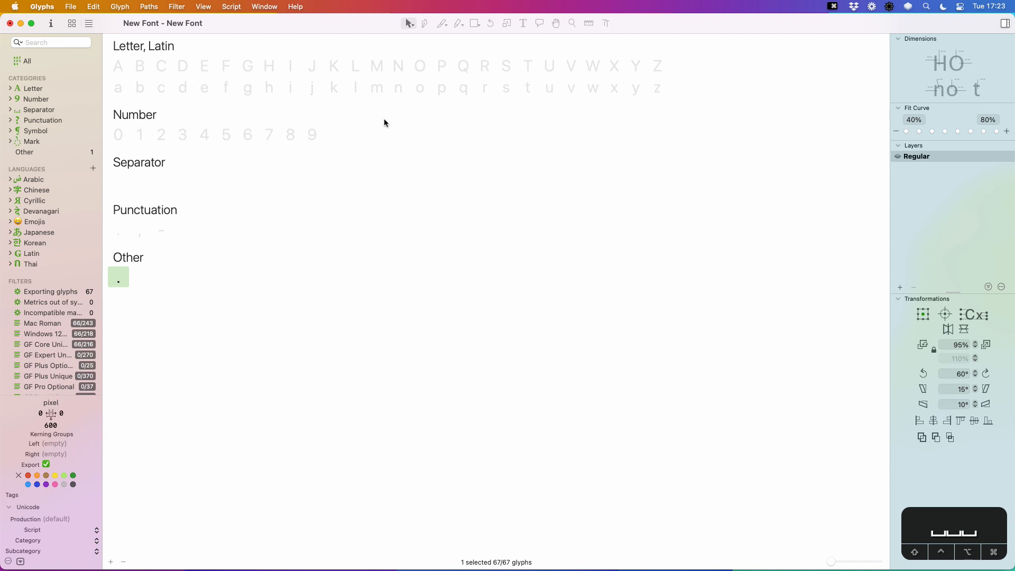
double_click(399, 88)
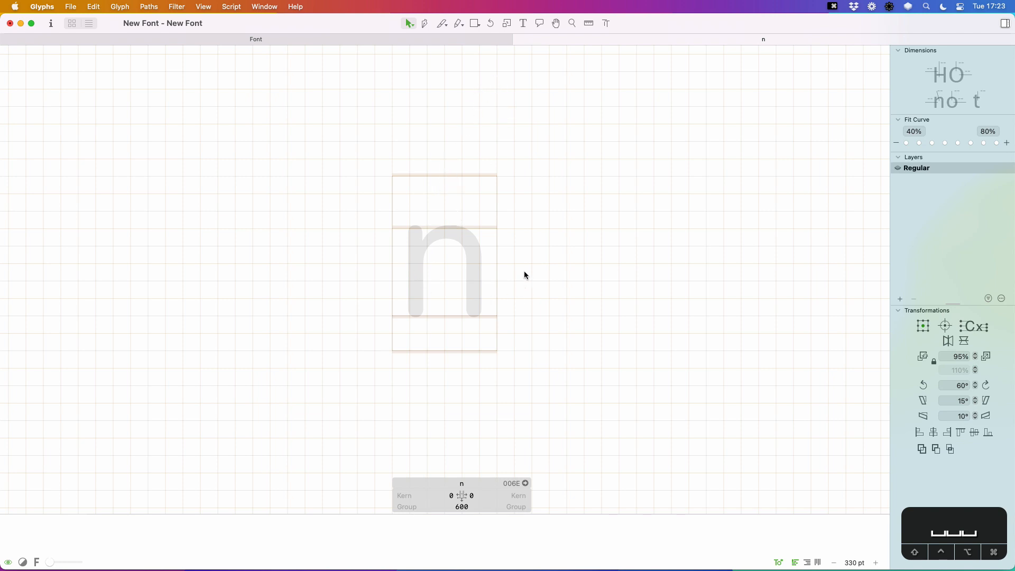
click(465, 28)
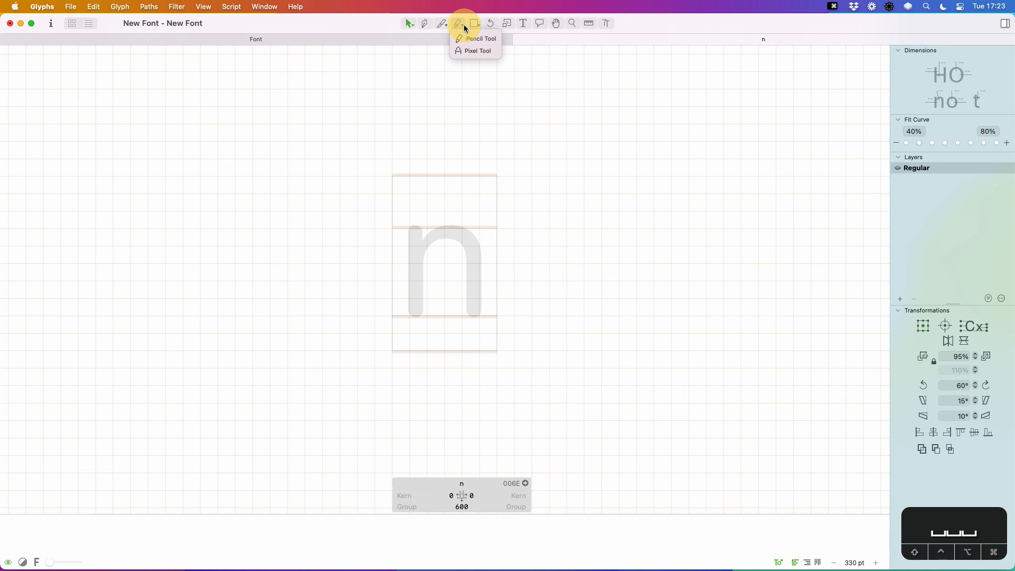
click(491, 51)
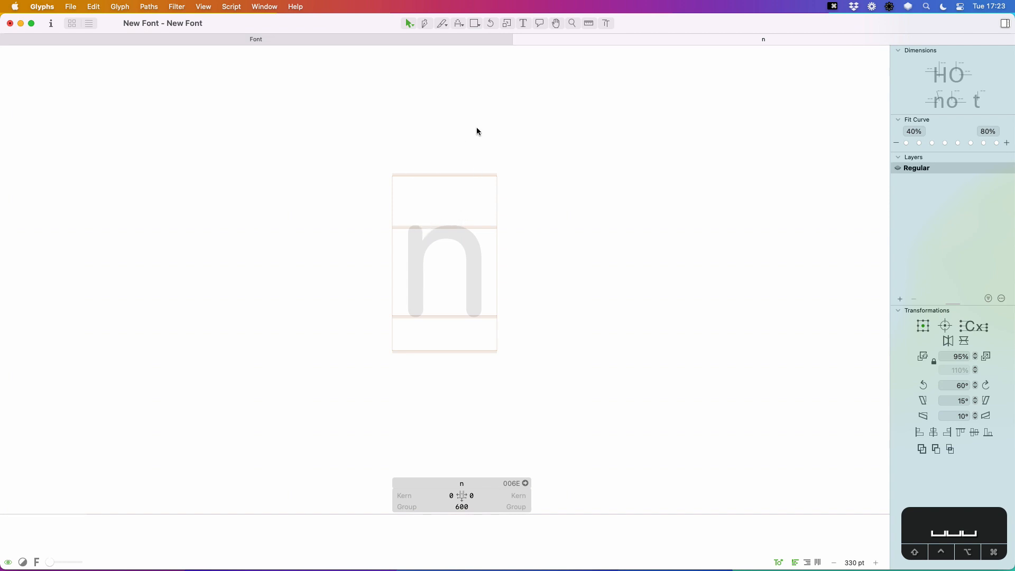
click(459, 23)
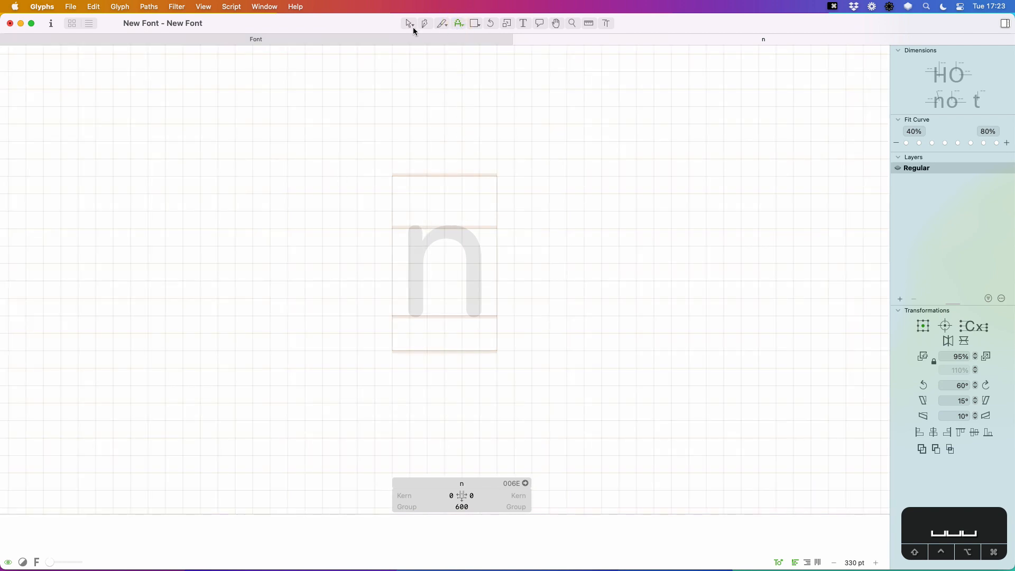
click(410, 24)
click(462, 24)
drag(419, 238, 418, 307)
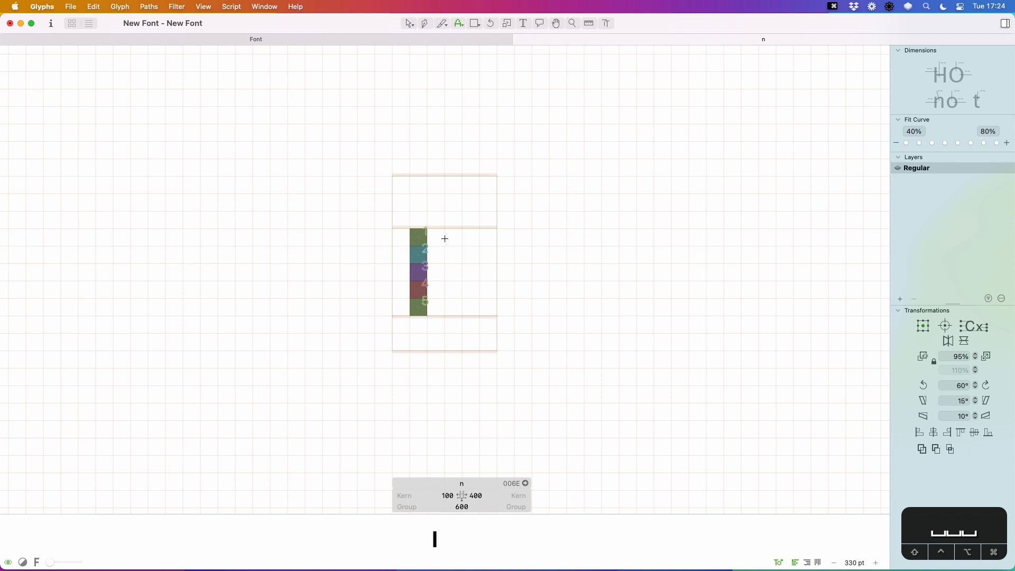
mouse_move(436, 251)
mouse_down()
mouse_move(470, 239)
mouse_move(486, 309)
mouse_up()
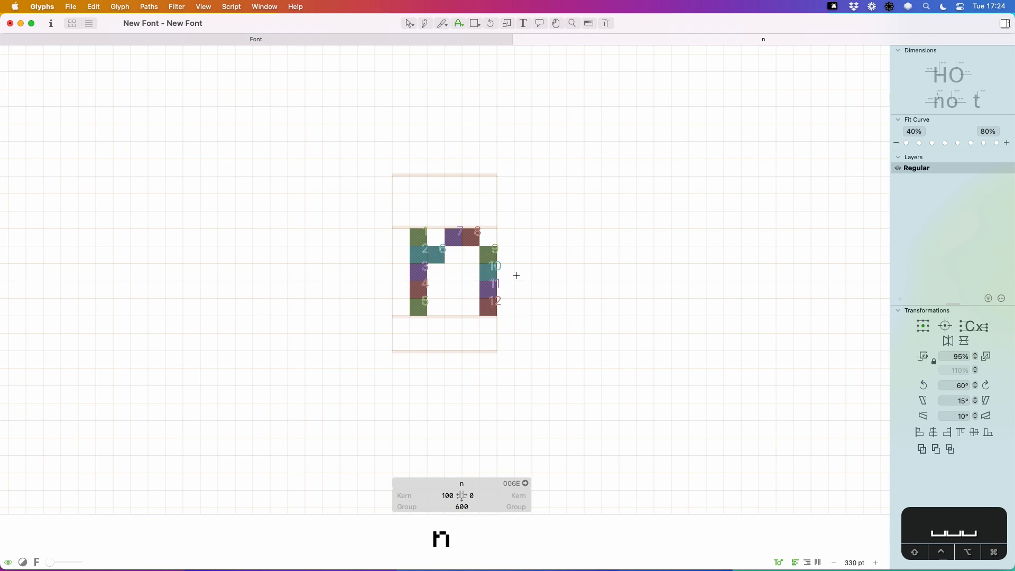
key(space)
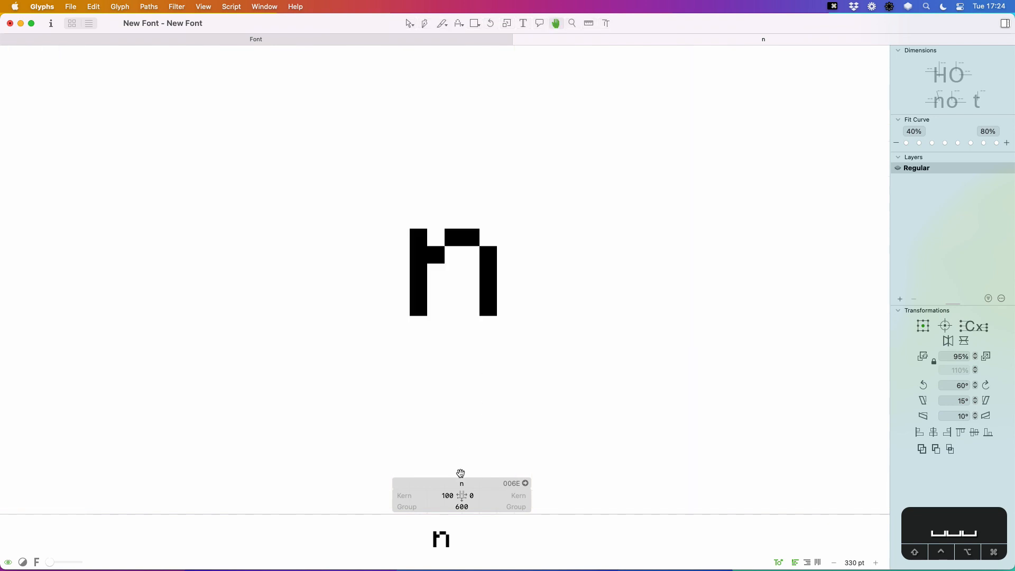
- Set the right sidebearing of the n glyph to 100
click(472, 493)
text(100)
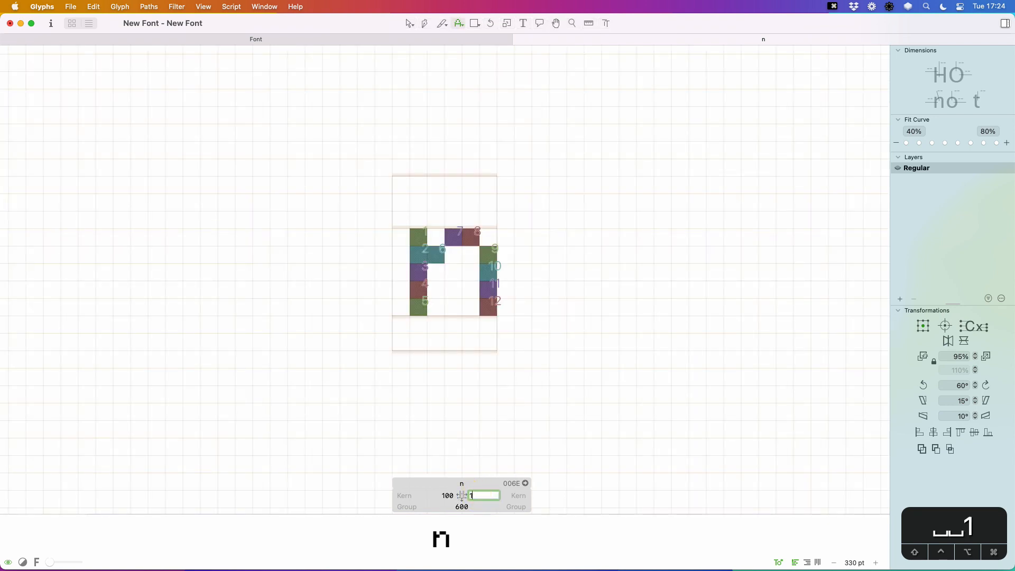
key(Return)
- Examine the n glyph at a reduced size with the Text tool, and return to its enlarged edit view
key(super+minus)
key(super+minus)
key(super+minus)
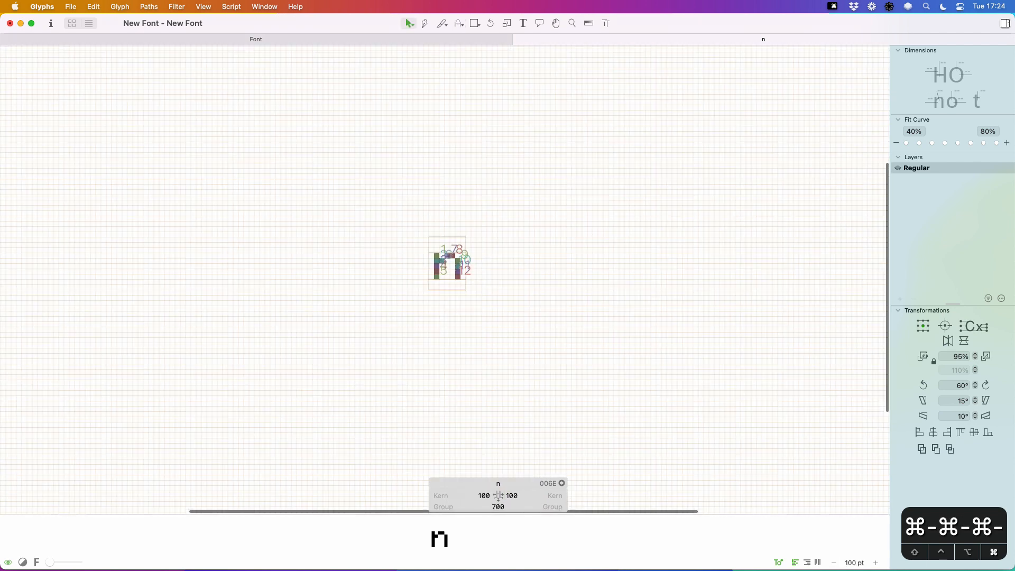
key(Escape)
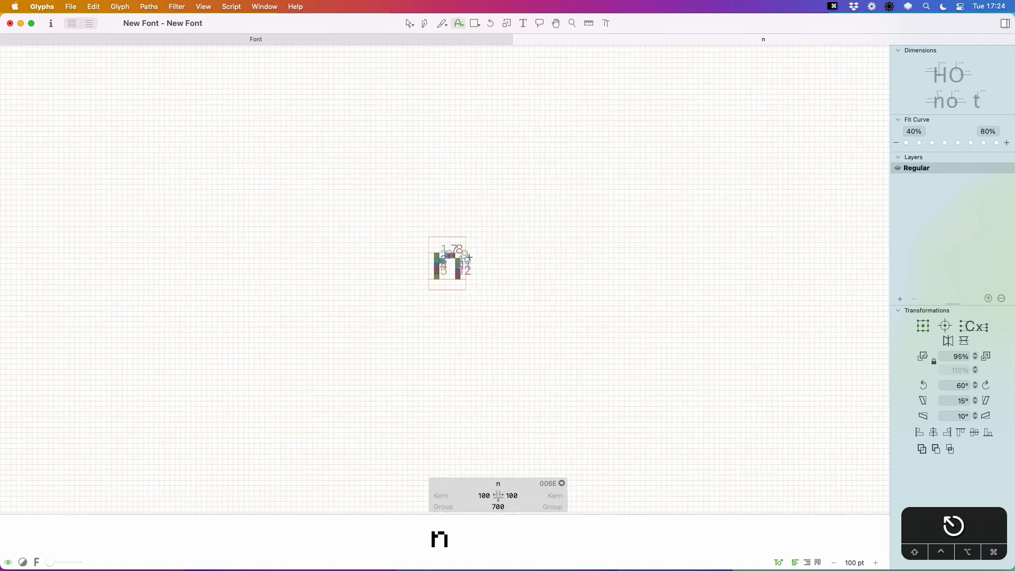
key(t)
click(474, 260)
key(Escape)
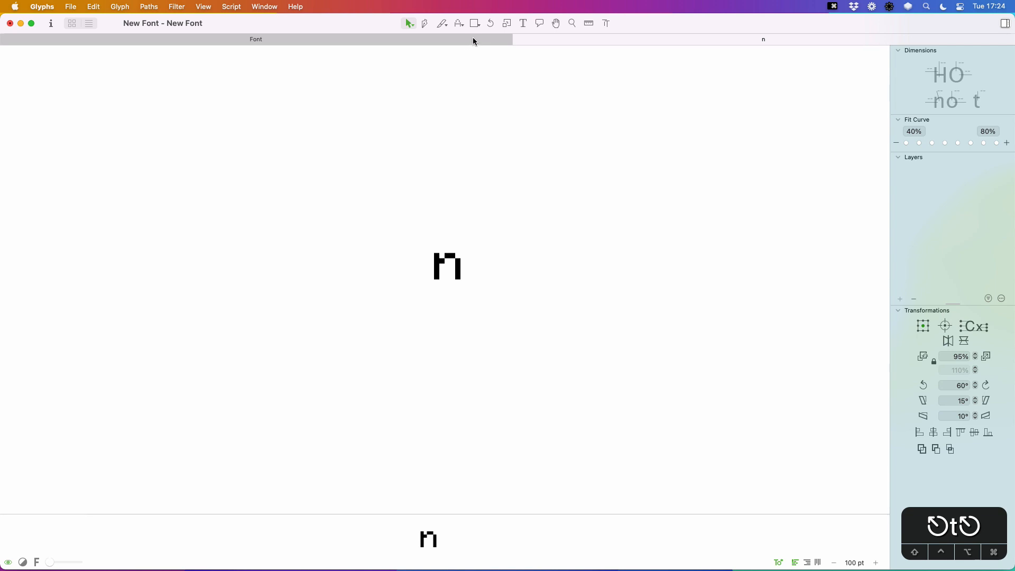
key(t)
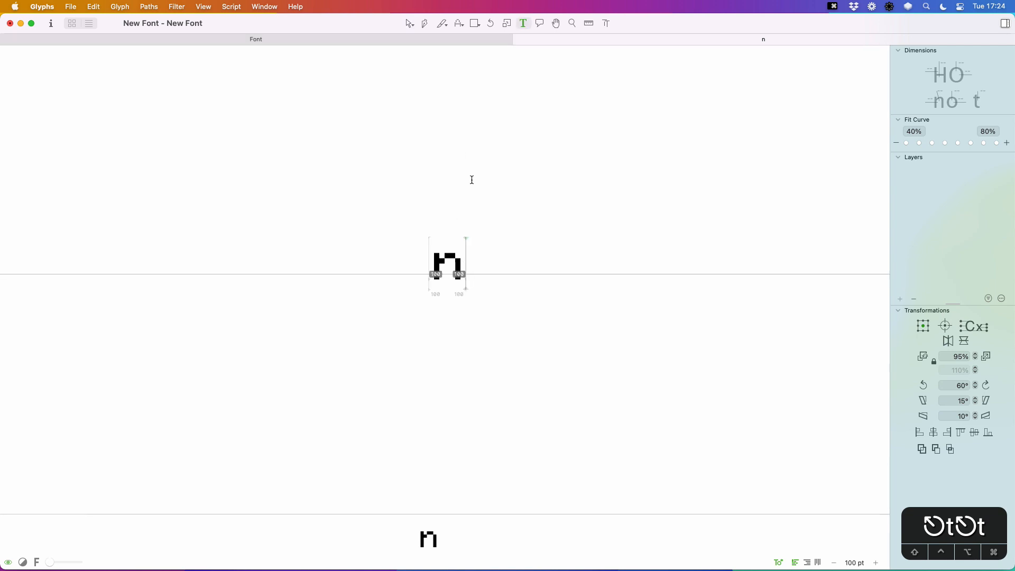
key(Escape)
key(z)
drag(505, 199, 385, 322)
key(v)
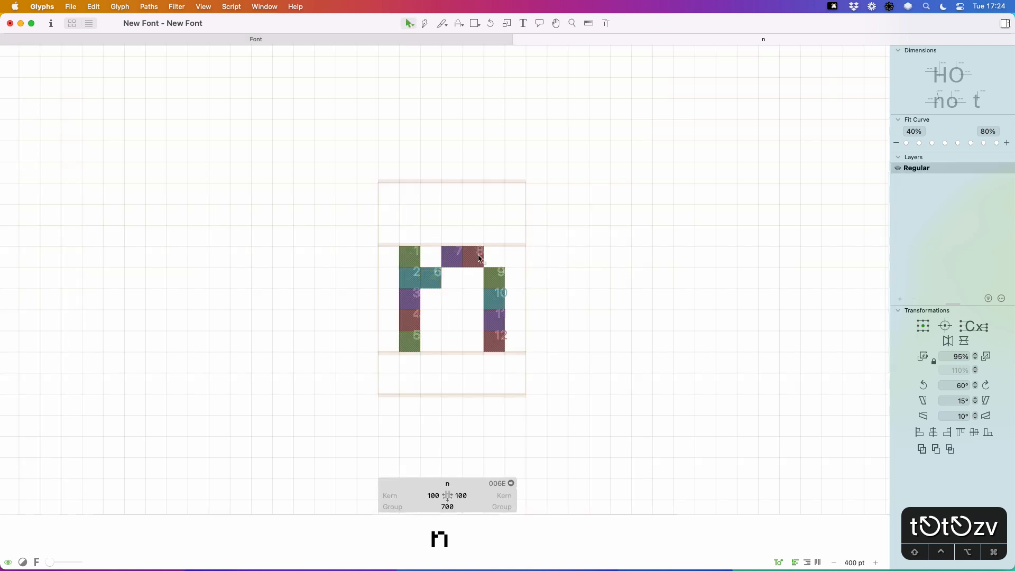
- Open the original pixel glyph for editing beside the n, from the component that joins the stem to the arch
click(339, 400)
click(430, 281)
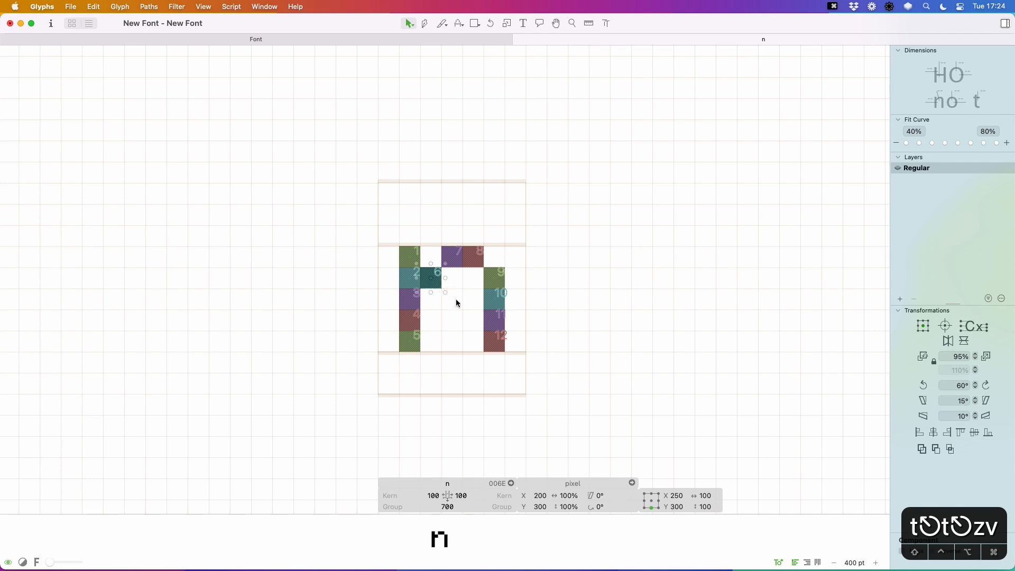
double_click(431, 279)
- Try reshaping the pixel square by moving its corner nodes, and undo each move
click(379, 332)
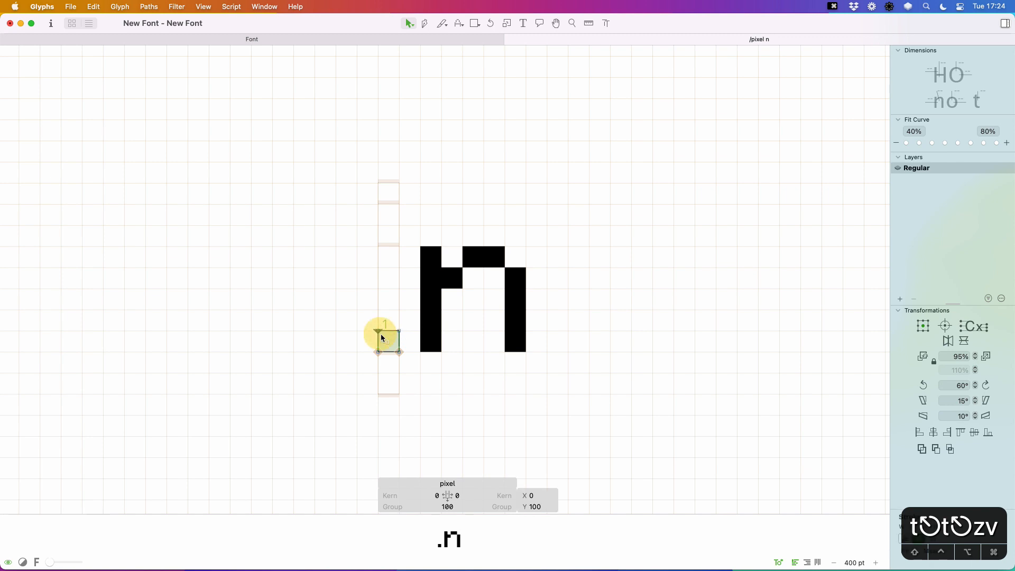
click(383, 319)
drag(380, 332, 391, 332)
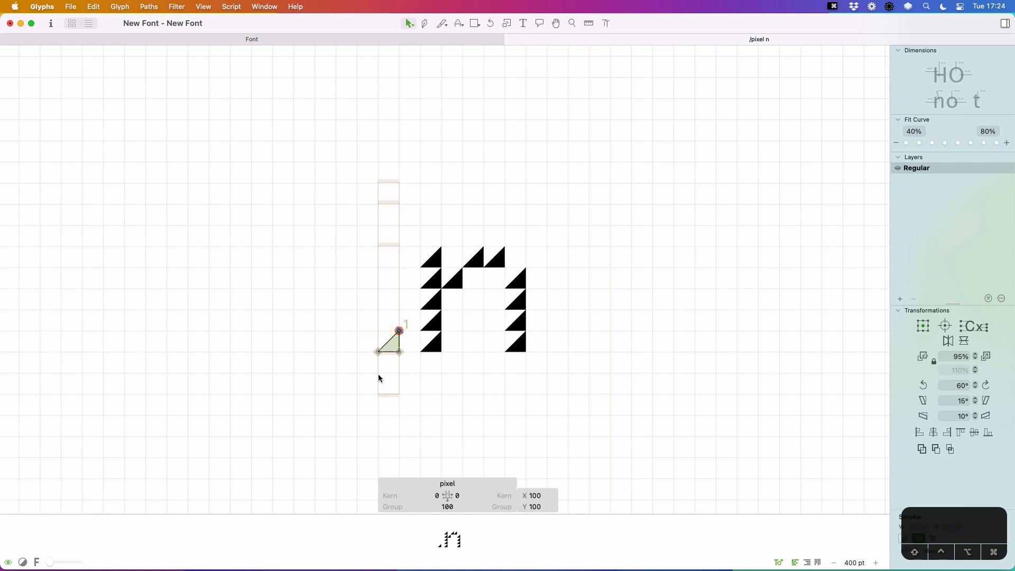
key(super+z)
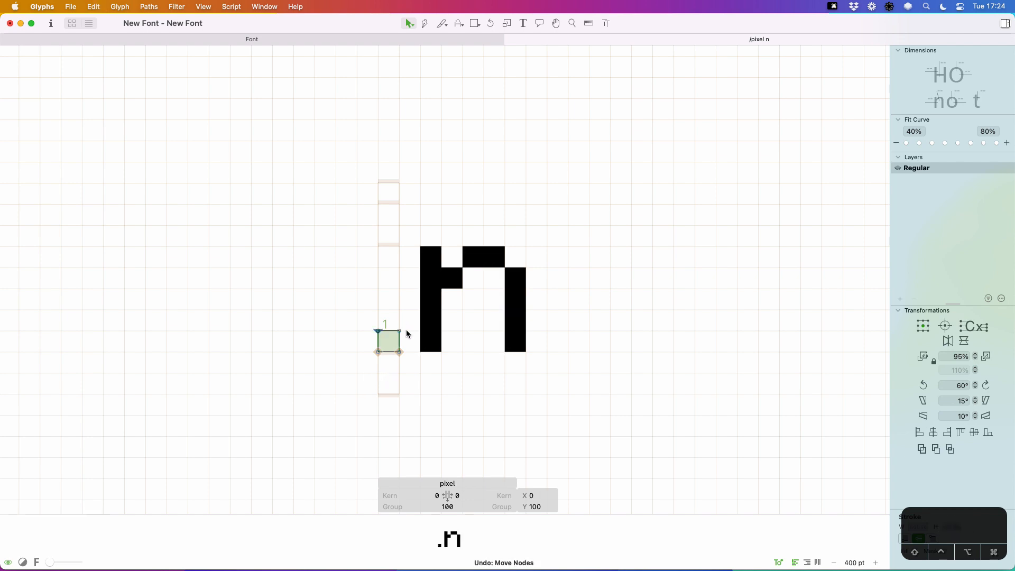
drag(399, 352, 389, 335)
key(super+z)
click(410, 371)
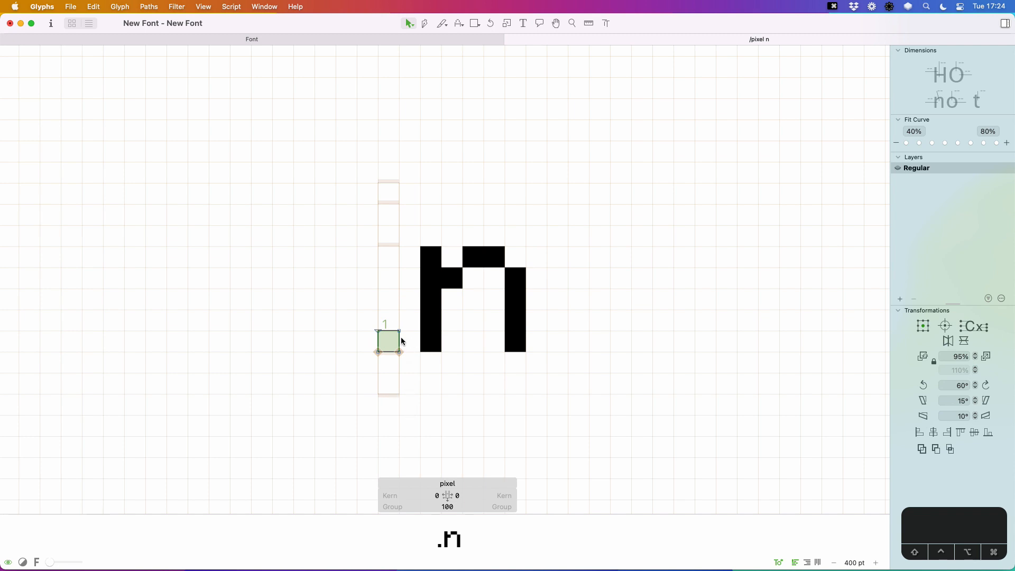
- Replace the pixel glyph before the n with an h, and open the h for editing
key(t)
key(BackSpace)
text(hn)
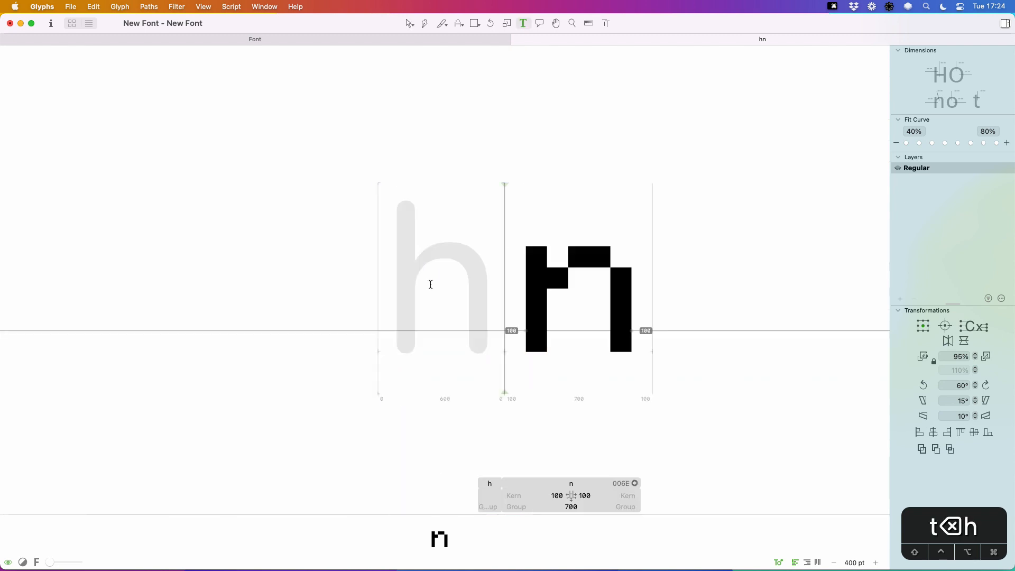
key(Escape)
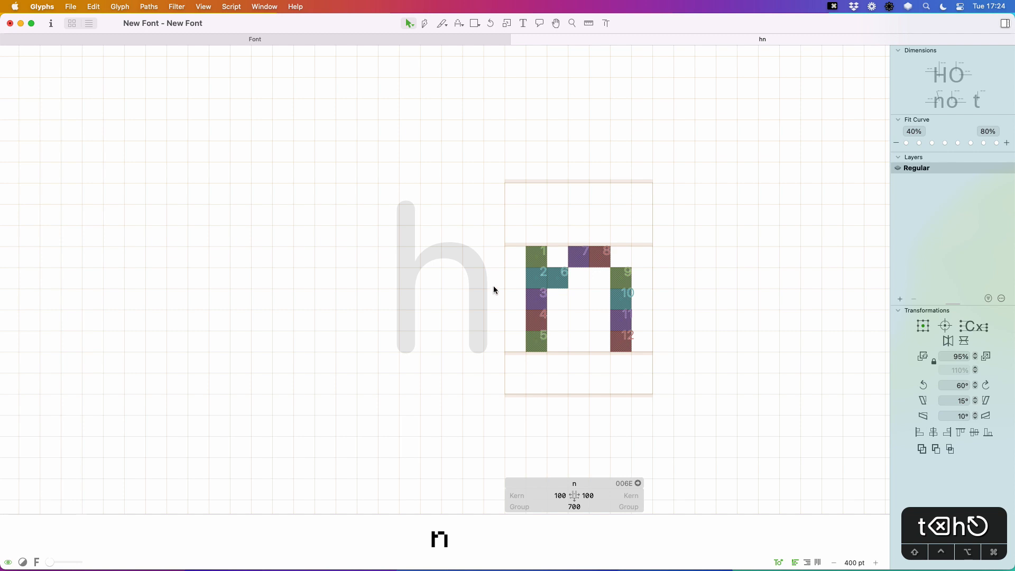
click(459, 24)
key(Escape)
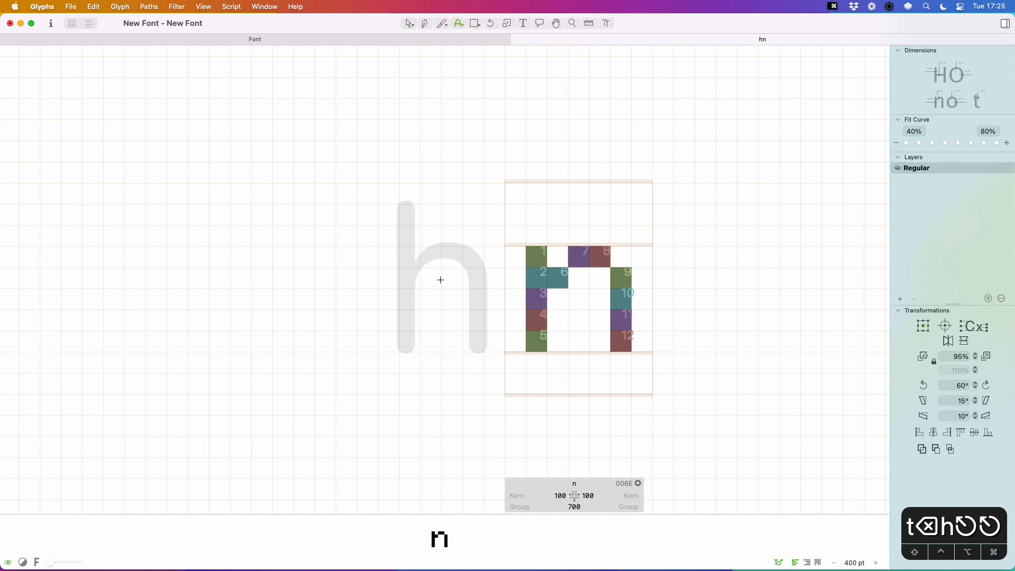
key(v)
double_click(437, 292)
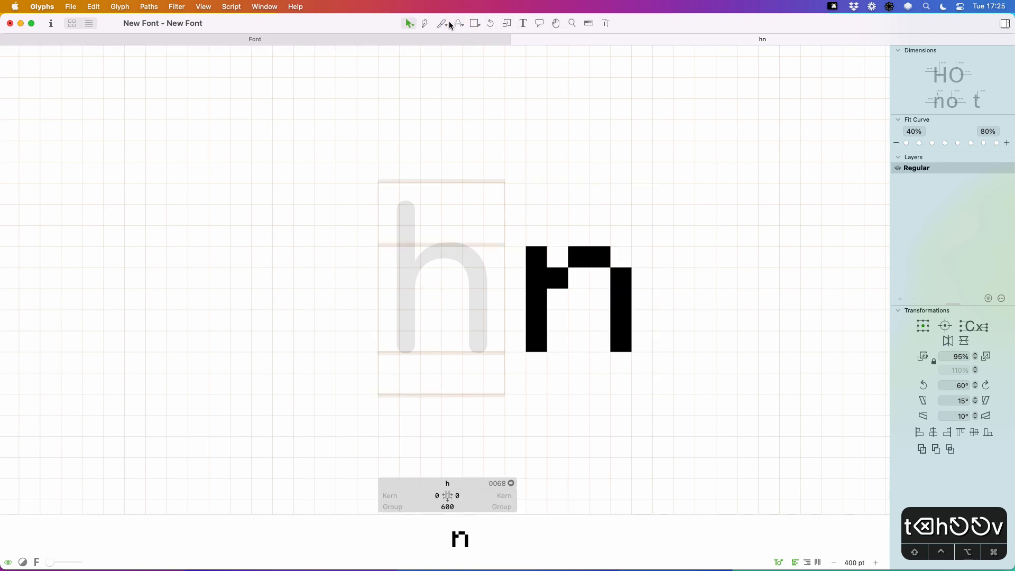
- Draw the h from pixels with an eight-pixel stem and an arch matching the n, and set its right sidebearing to 100
click(458, 24)
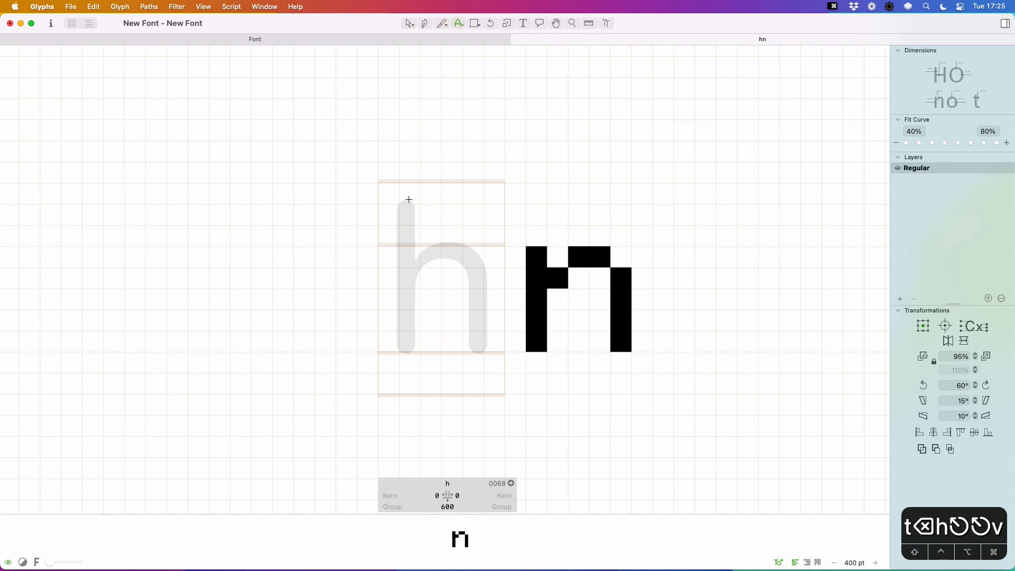
drag(410, 197, 409, 349)
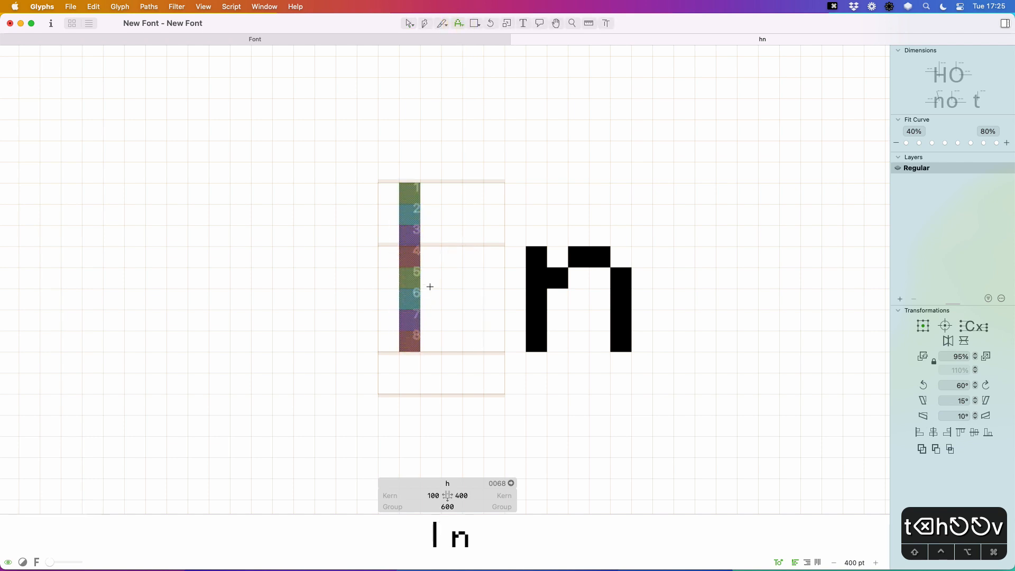
click(427, 280)
mouse_move(457, 258)
mouse_down()
mouse_move(471, 256)
mouse_move(492, 296)
mouse_move(489, 346)
mouse_up()
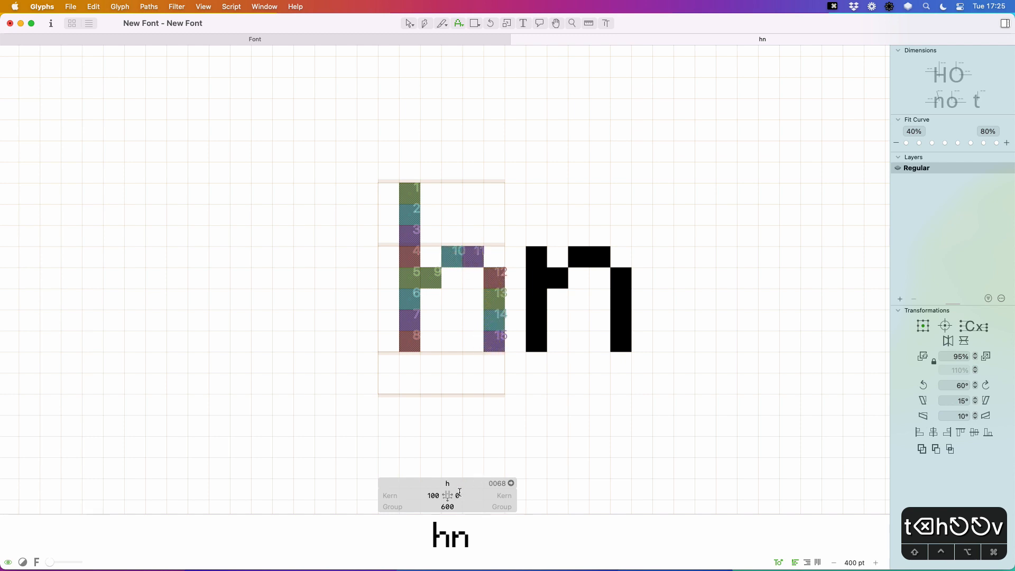
text(100)
key(Return)
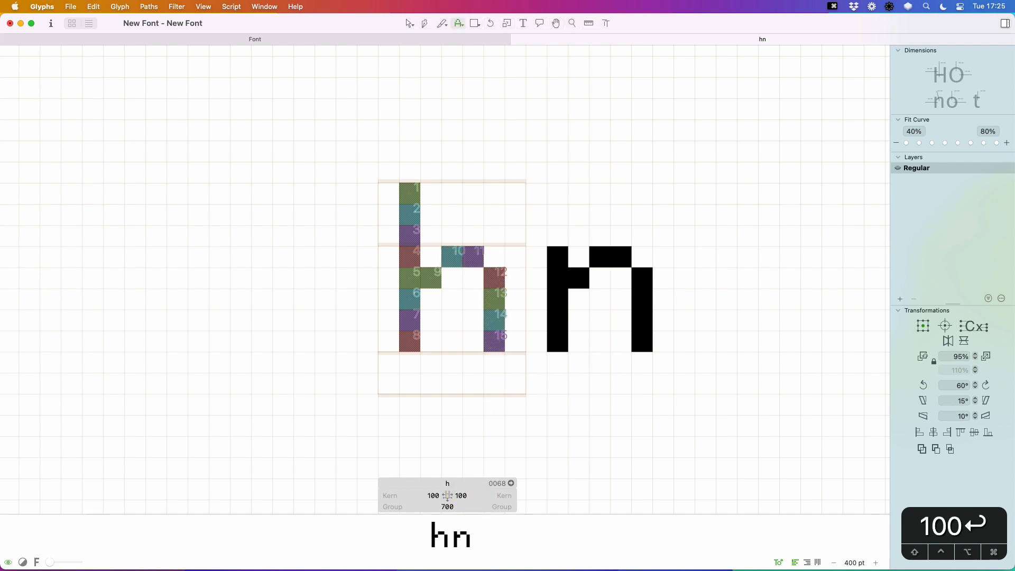
- Add a u after the n in the text and open it for editing
text(t)
text(u)
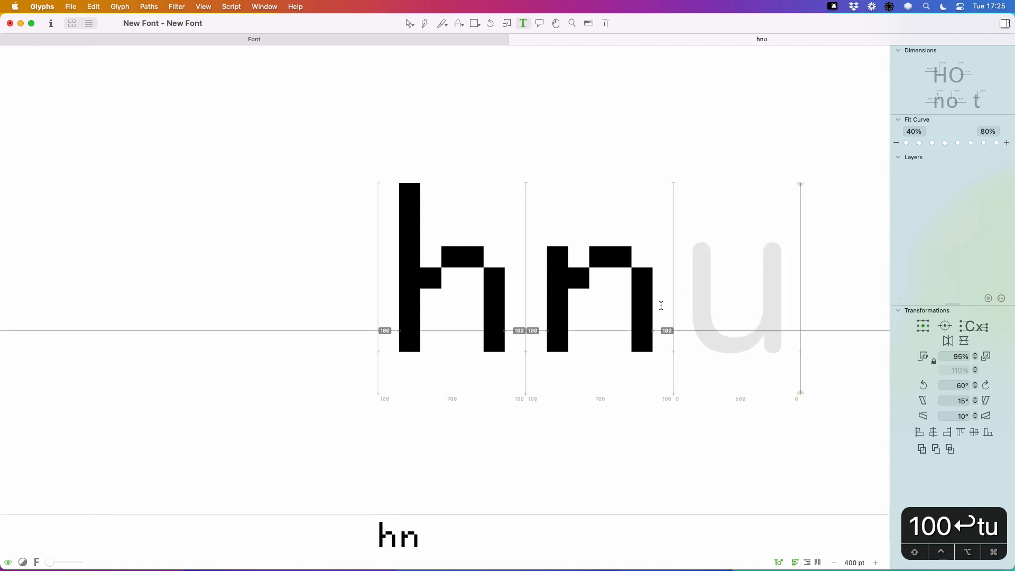
key(Escape)
click(732, 290)
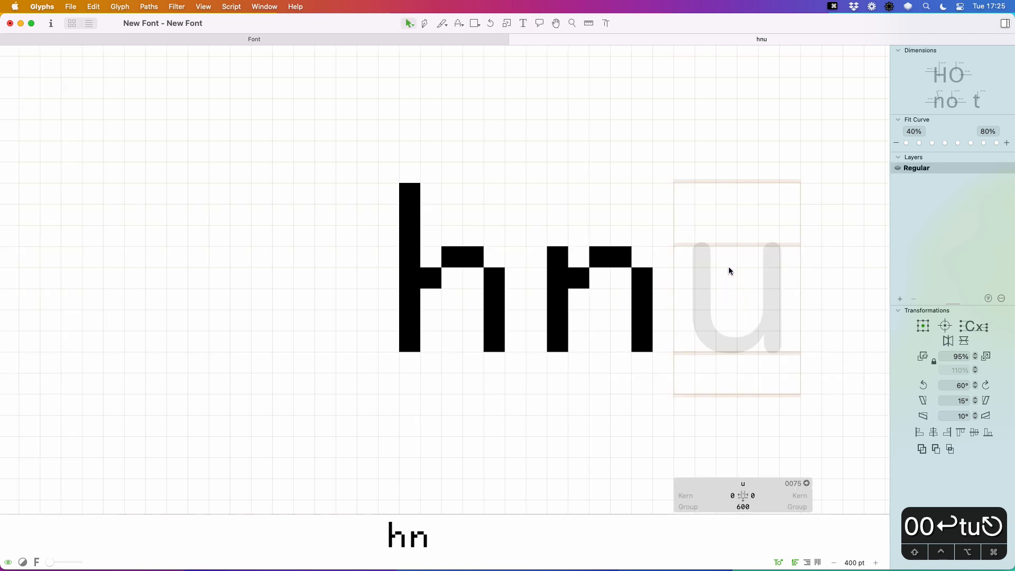
- Draw the u as an inverted n shape with the pixel tool, and delete the surplus pixel below the baseline
click(459, 23)
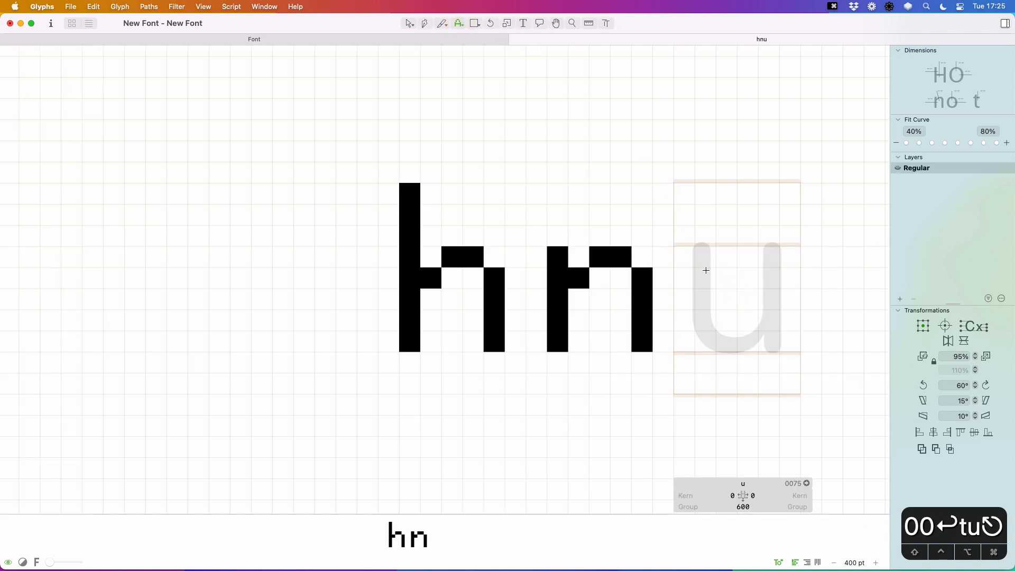
mouse_move(703, 263)
mouse_down()
mouse_move(698, 315)
mouse_move(725, 340)
mouse_move(749, 342)
mouse_move(768, 319)
mouse_up()
drag(790, 256, 793, 353)
key(v)
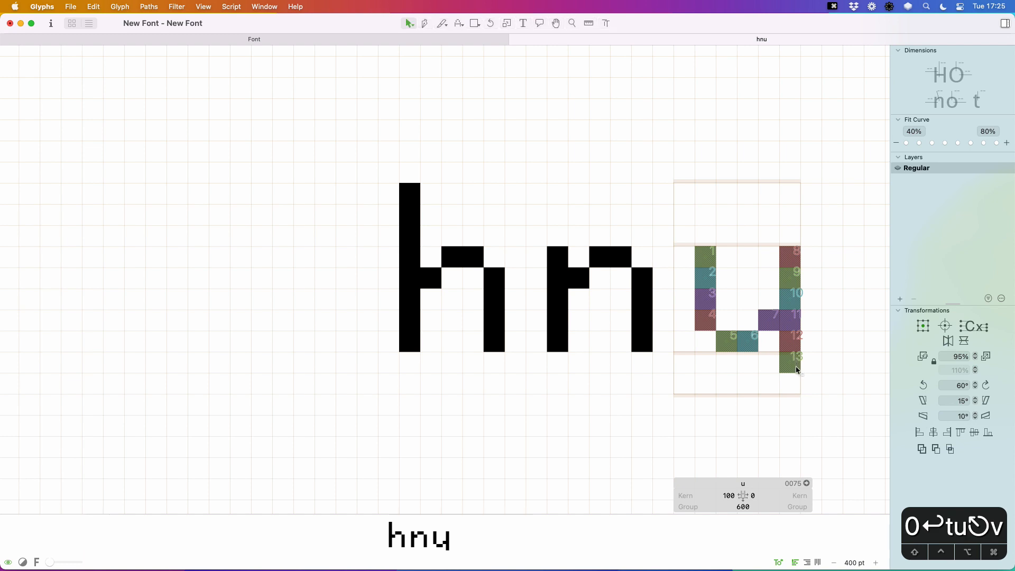
click(793, 365)
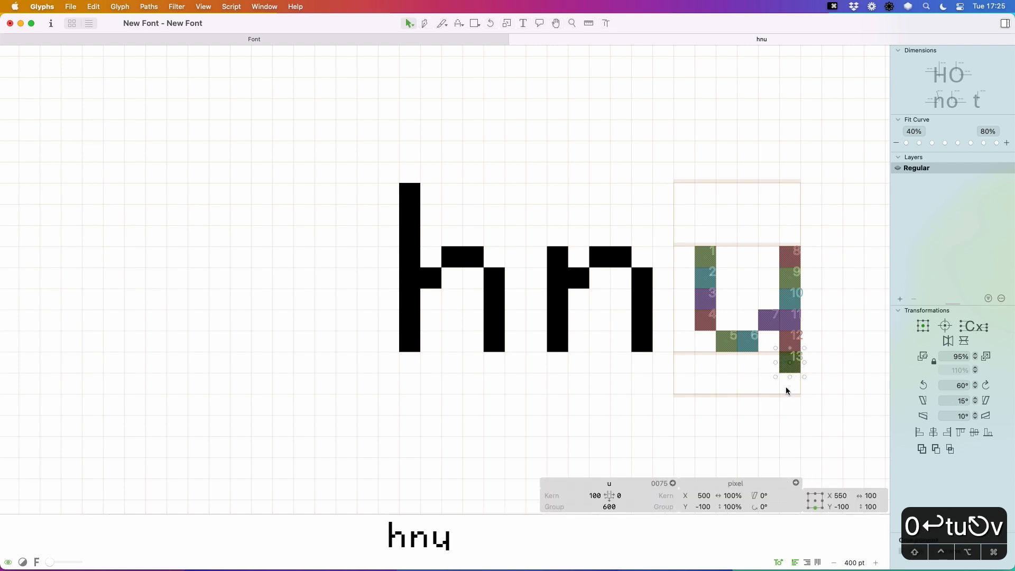
key(BackSpace)
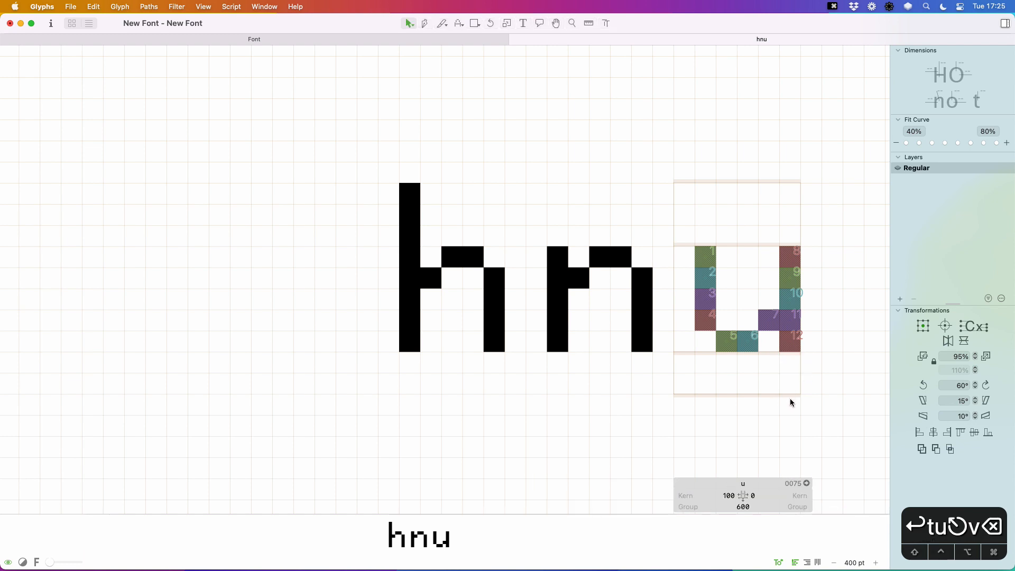
- Set the right sidebearing of the u glyph to 100
click(754, 342)
click(759, 373)
text(100)
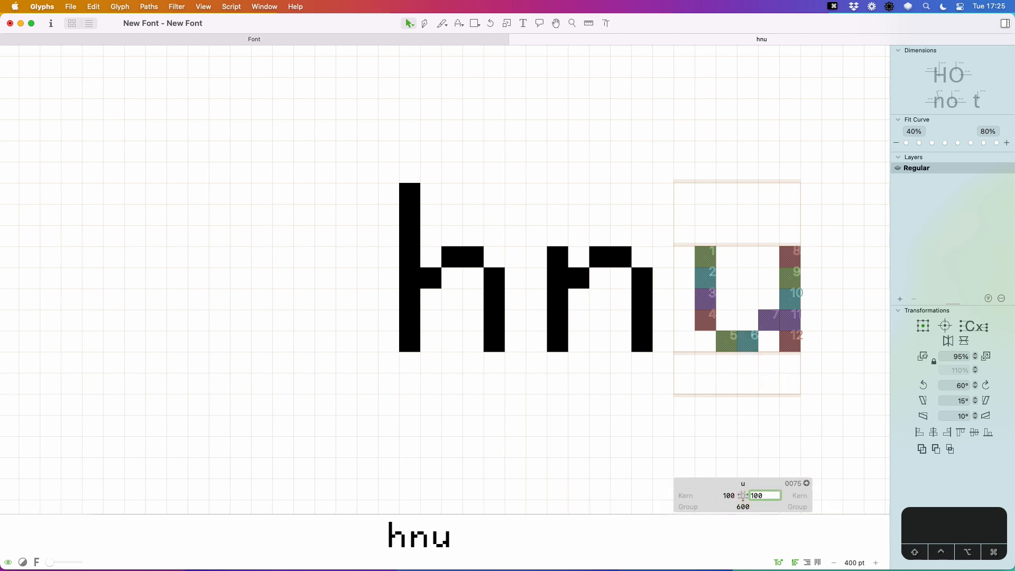
key(Return)
- Examine the h, n and u together at a reduced size
key(super+equal)
key(super+equal)
key(super+minus)
key(super+minus)
key(super+minus)
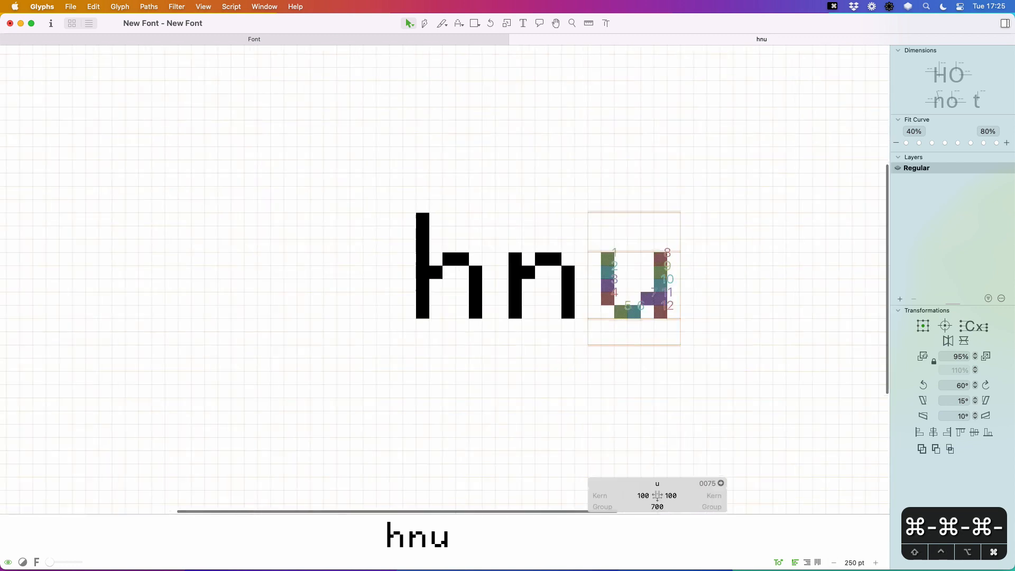
key(t)
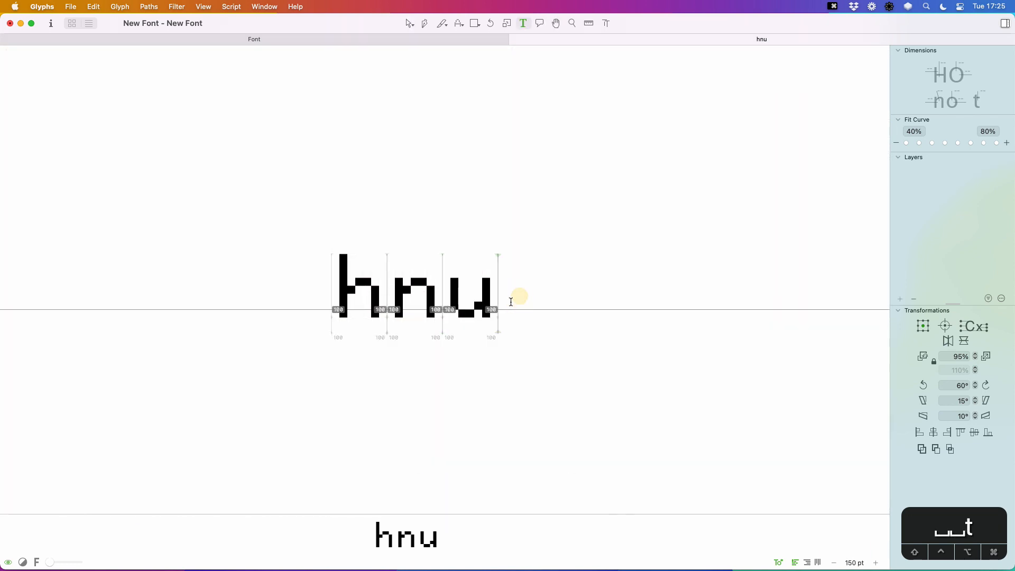
key(Escape)
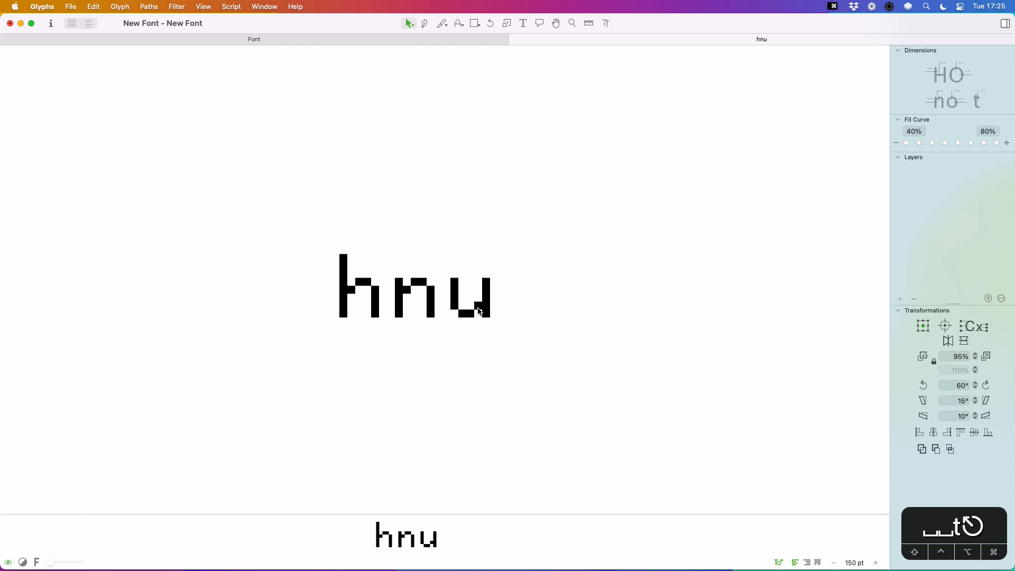
- Add an m after the u in the text and open it enlarged for editing
text(zt)
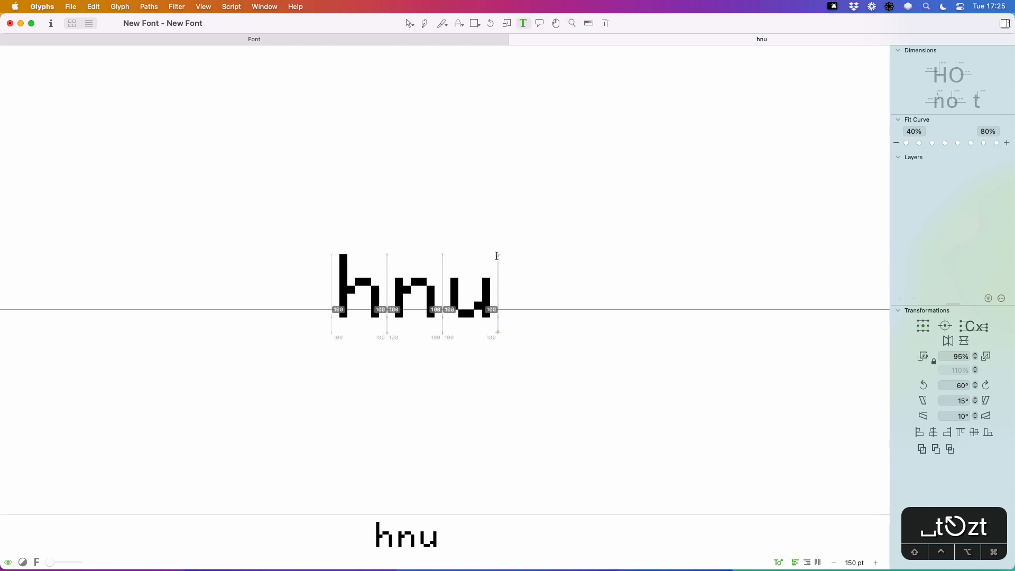
text(m)
key(Escape)
key(z)
drag(587, 256, 419, 361)
key(v)
double_click(520, 215)
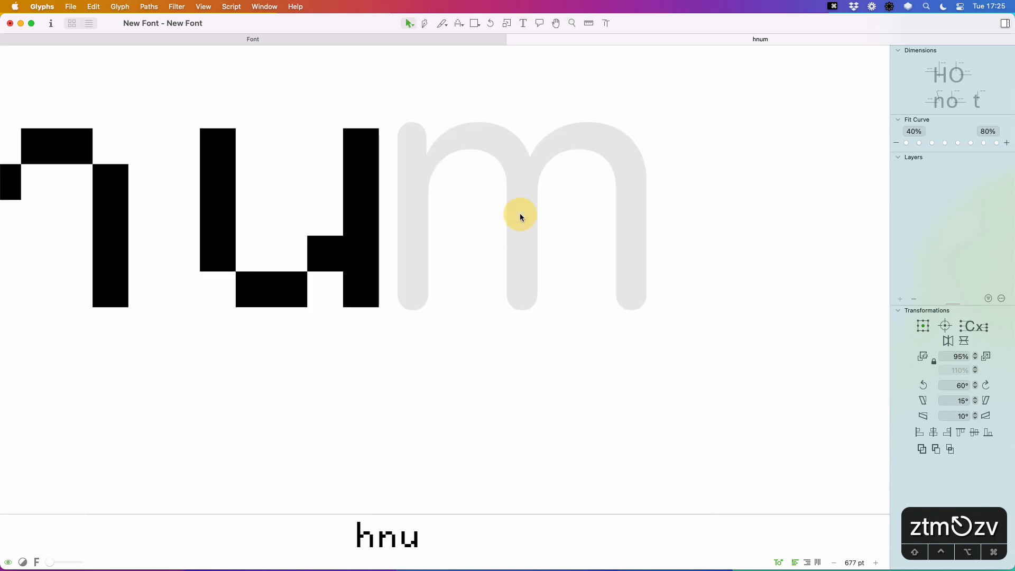
- Draw the m's five-pixel first stem, a joining pixel, a one-pixel arch top and a four-pixel middle stem
click(442, 24)
click(458, 24)
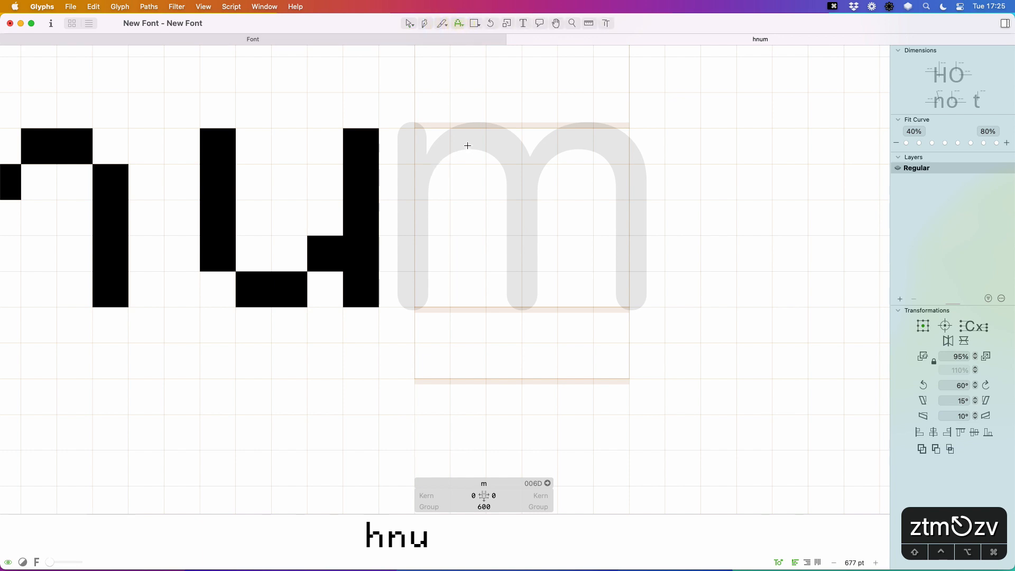
drag(467, 146, 465, 285)
click(502, 180)
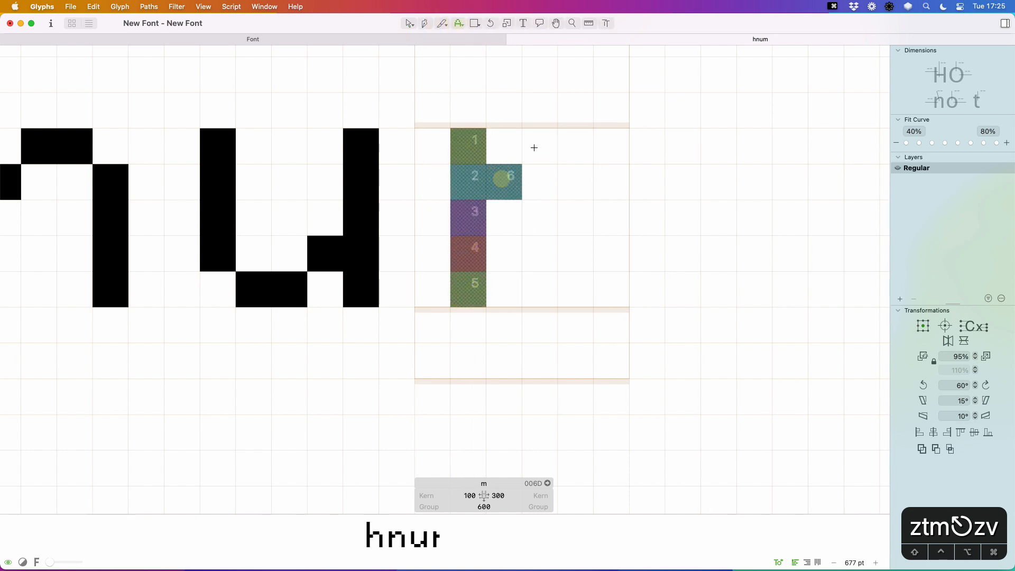
click(533, 148)
drag(578, 182, 575, 284)
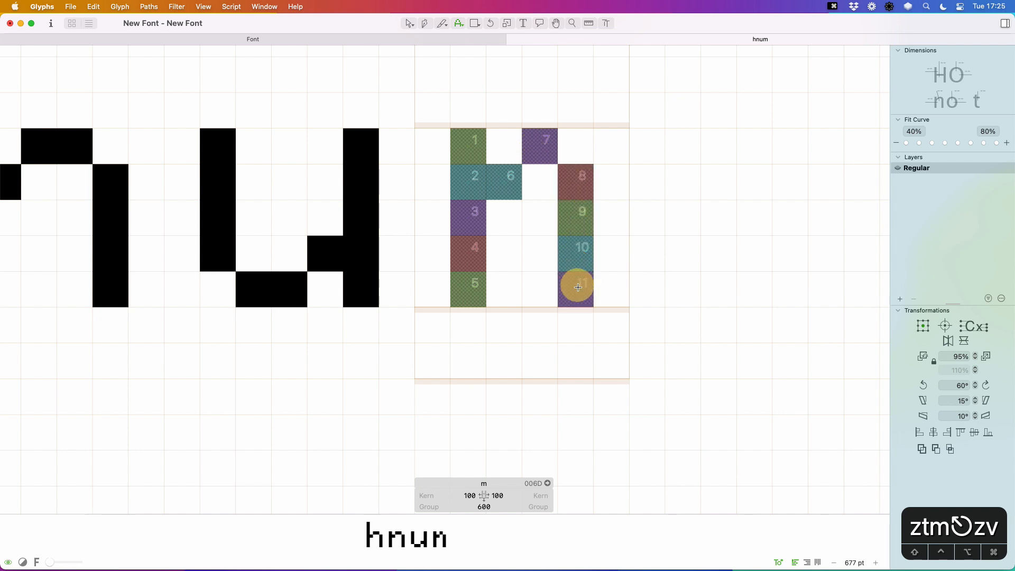
- Draw the m's second arch with two top pixels and a four-pixel outer stem
click(614, 149)
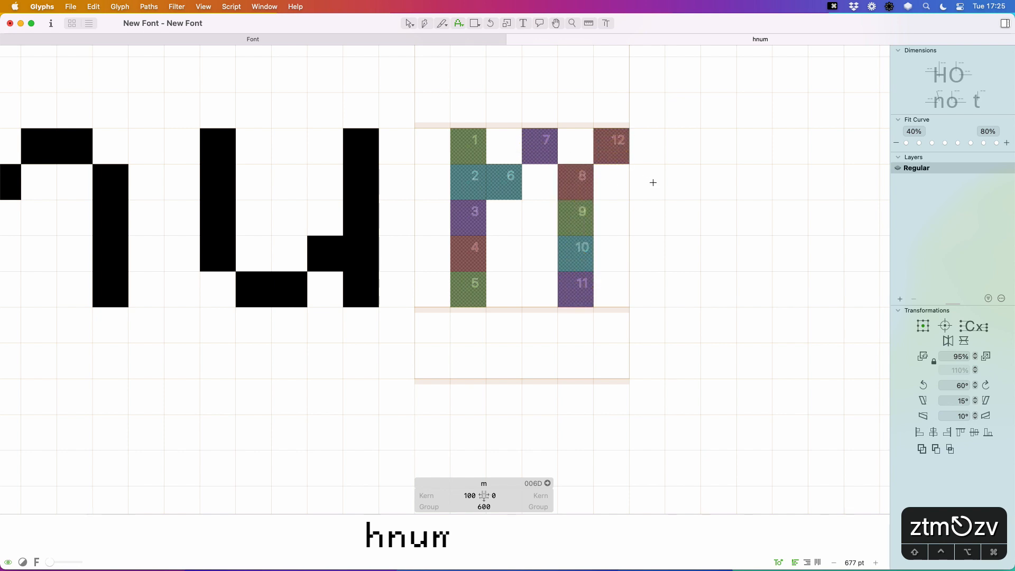
click(645, 151)
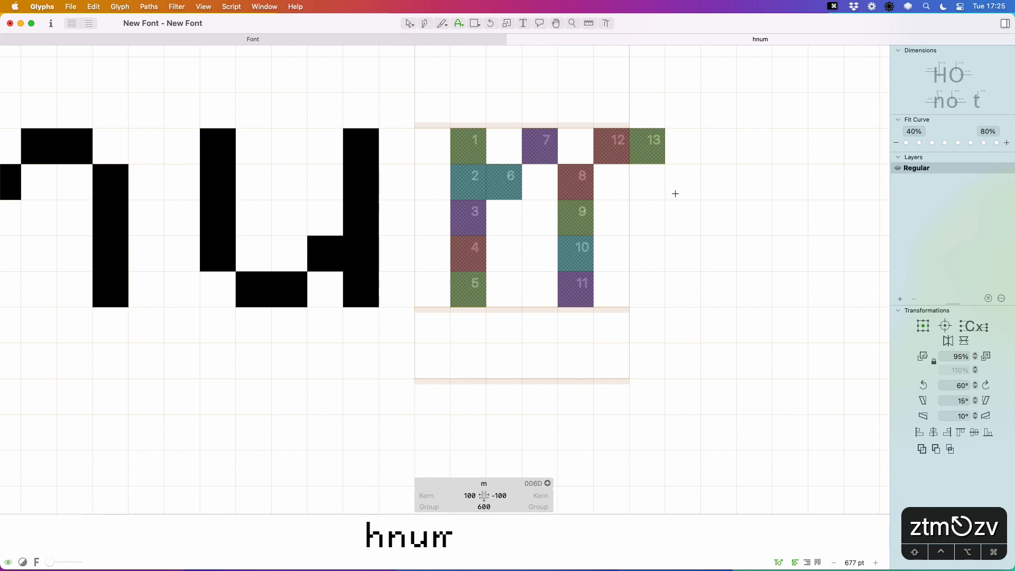
drag(675, 187, 673, 302)
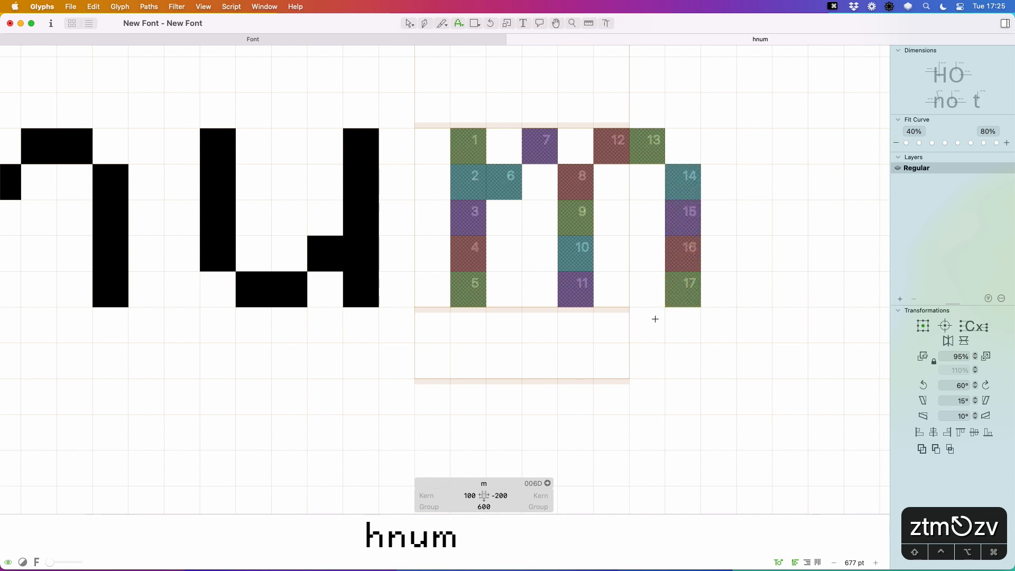
- Add a joining pixel beside the top of the m's middle stem, and delete the arch pixel directly above it
click(601, 168)
key(v)
key(v)
click(611, 140)
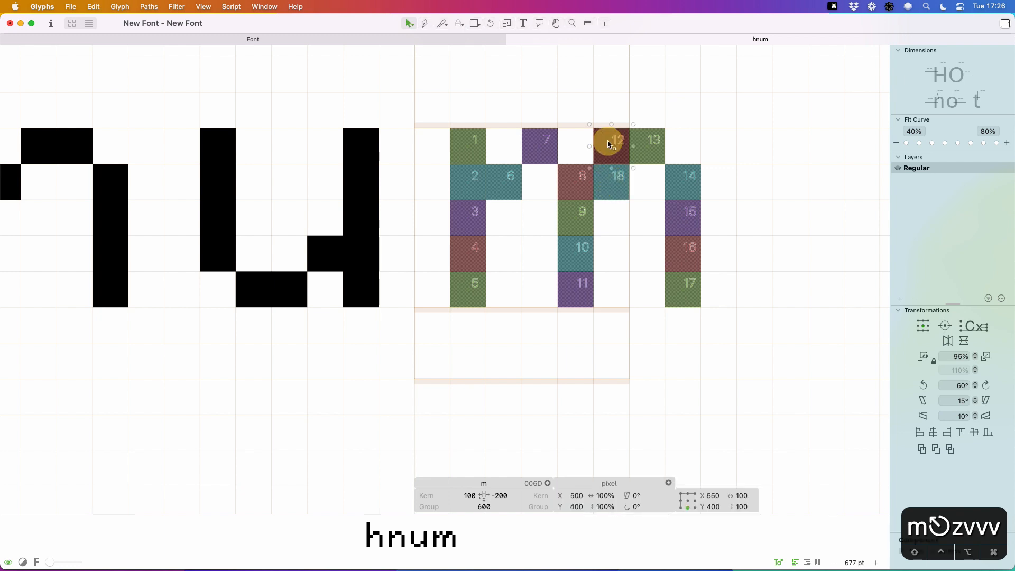
key(BackSpace)
- Examine the word hnum at a reduced size, and return to the enlarged m
key(super+minus)
key(super+minus)
key(super+minus)
key(super+minus)
key(space)
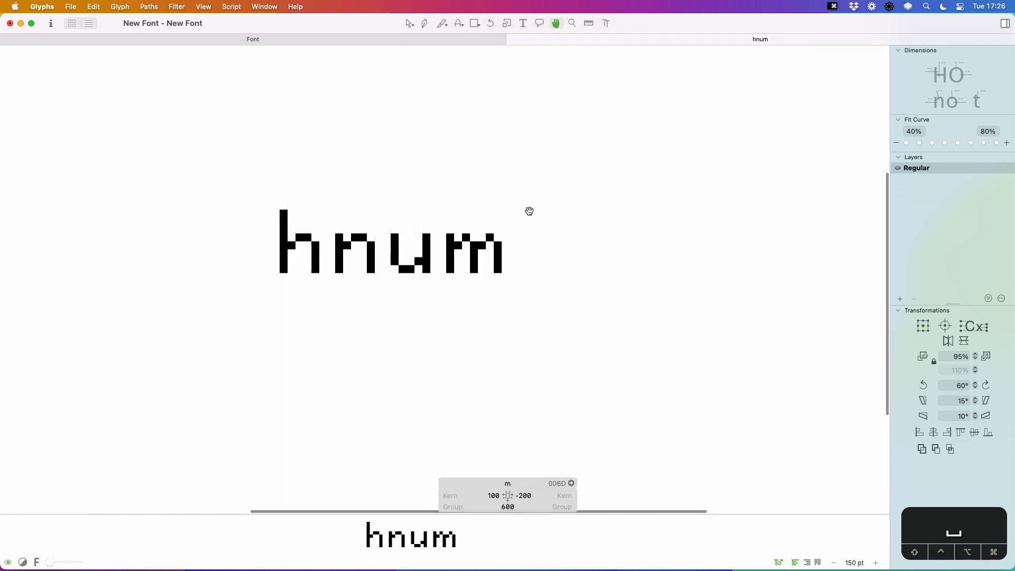
drag(529, 216, 577, 240)
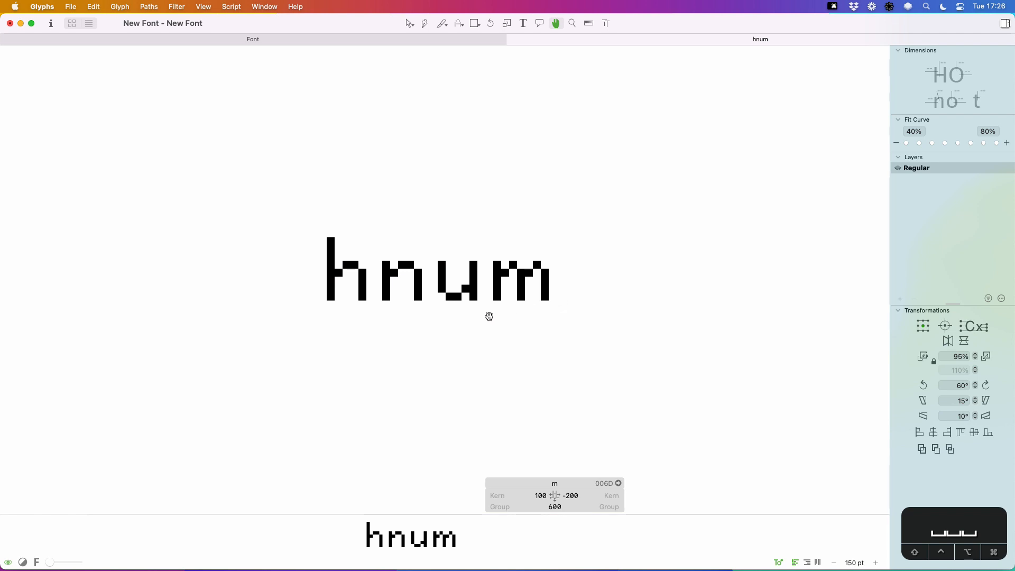
key(z)
drag(577, 240, 469, 317)
key(v)
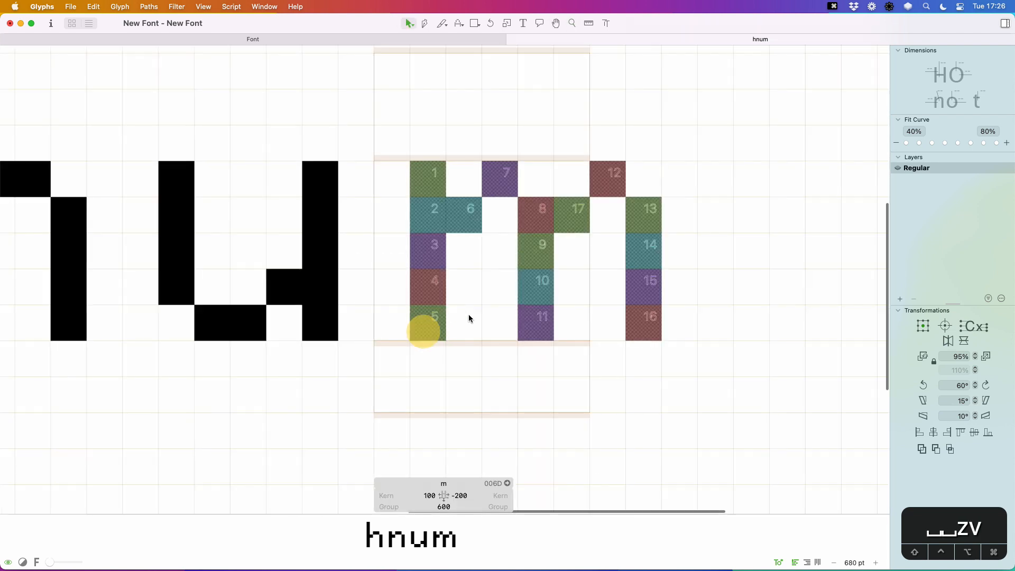
- Set the right sidebearing of the m glyph to 100
click(464, 488)
key(super+a)
text(100)
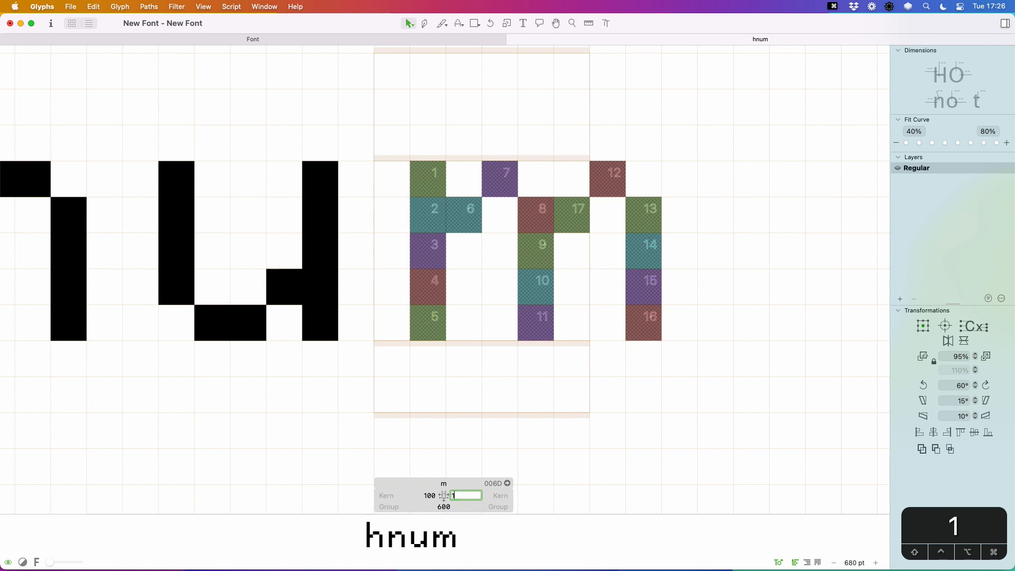
key(Return)
- Examine the finished word hnum at 25 pt with the Text tool
key(super+minus)
key(super+minus)
key(super+minus)
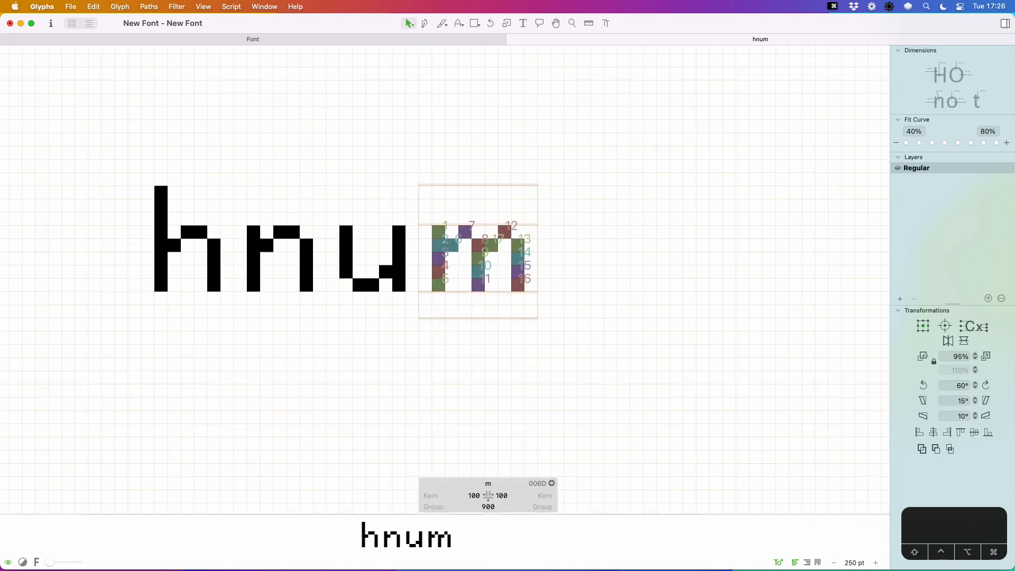
key(t)
key(super+minus)
key(super+minus)
key(super+minus)
key(super+minus)
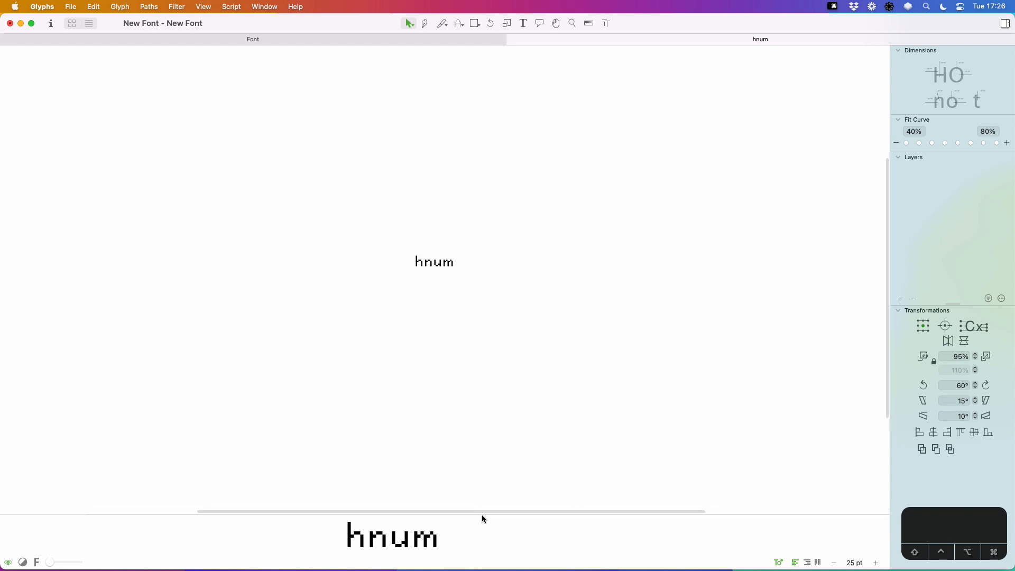
- Reduce the height of the preview area to compare the small text, and enlarge the word hnum to 200 pt
drag(485, 511, 487, 538)
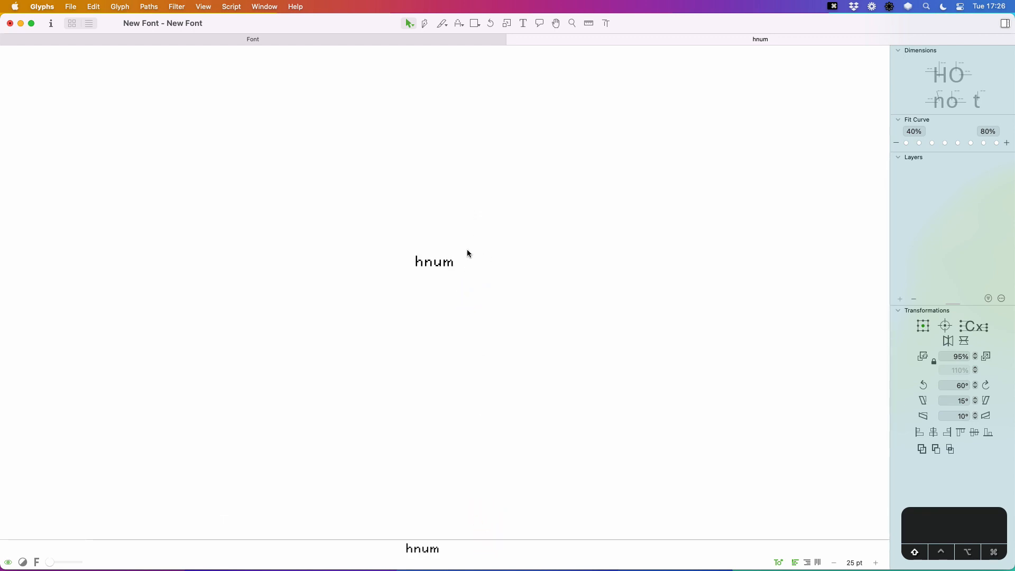
drag(467, 250, 371, 298)
key(z)
drag(478, 238, 370, 293)
key(v)
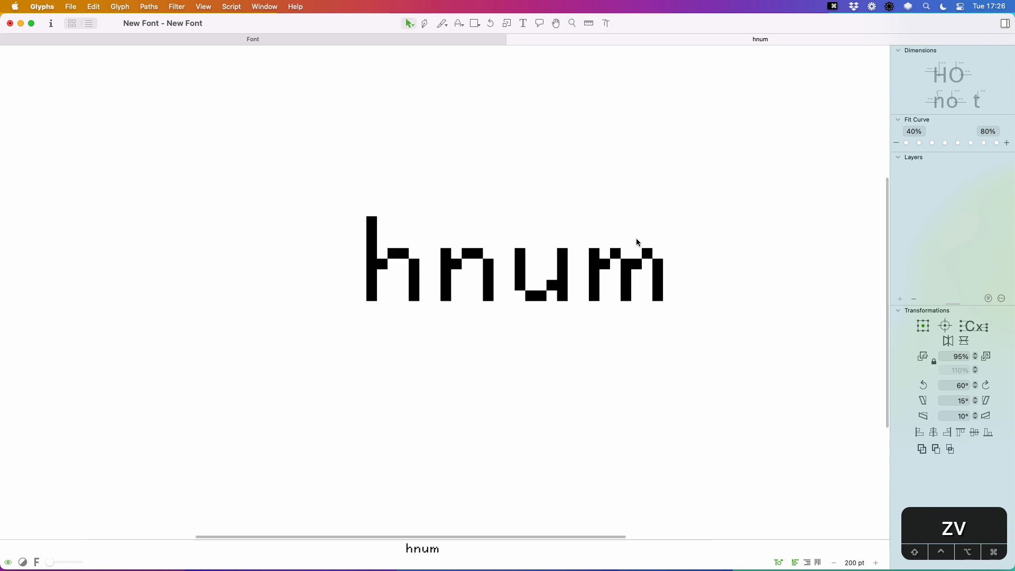
- Open the m glyph for editing and enlarge the word hnum to 330 pt
drag(636, 242, 523, 227)
double_click(540, 280)
key(z)
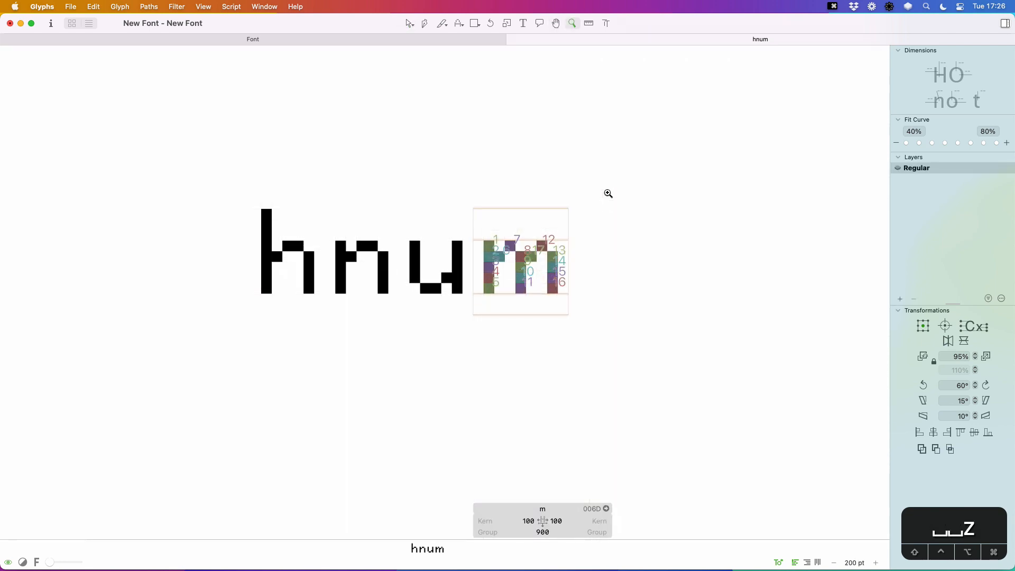
drag(607, 193, 394, 349)
key(v)
key(super+minus)
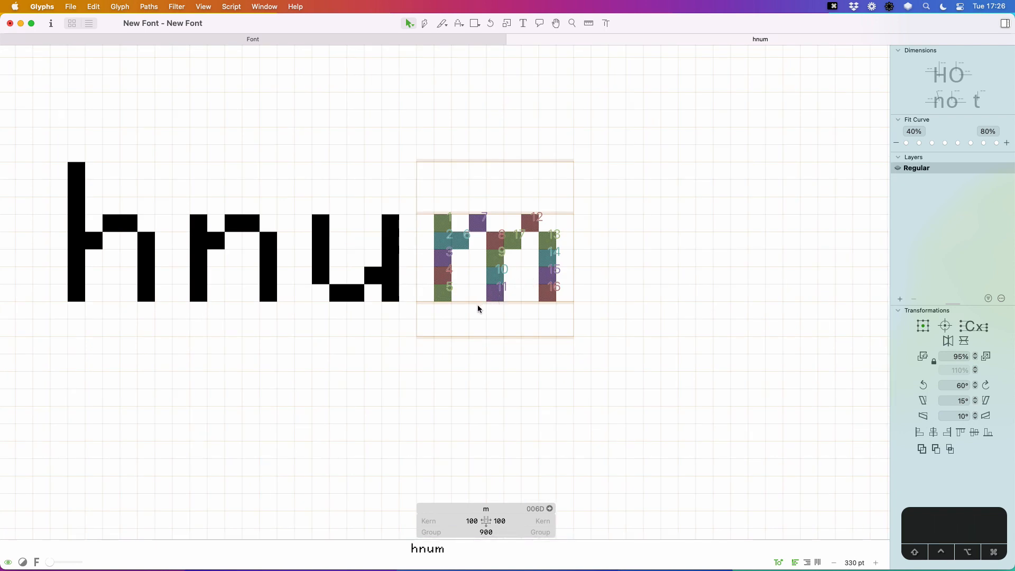
- Delete the u from the sample text so it reads hnm, and return to editing the m
key(t)
click(413, 267)
key(BackSpace)
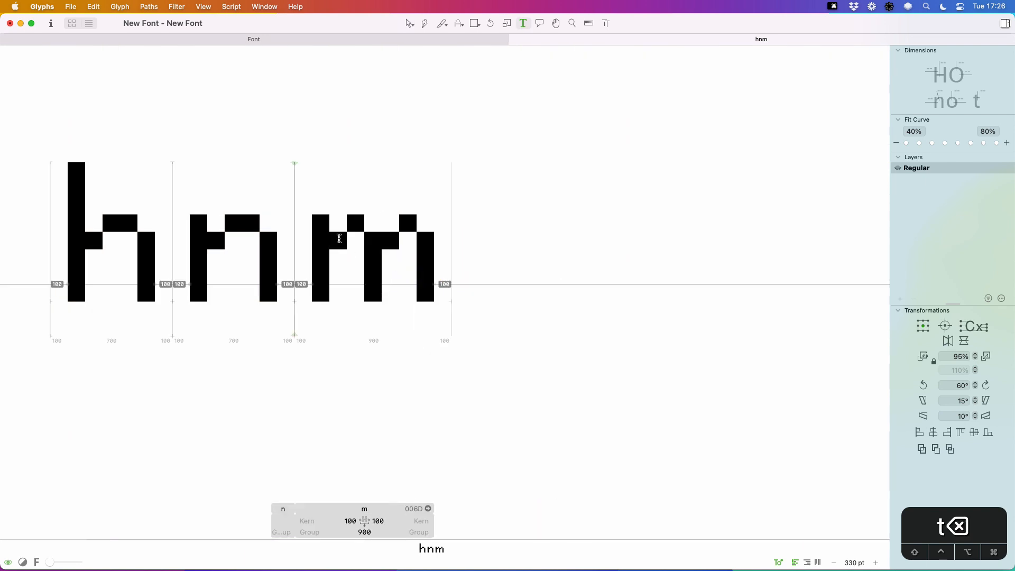
key(Escape)
drag(363, 181, 510, 185)
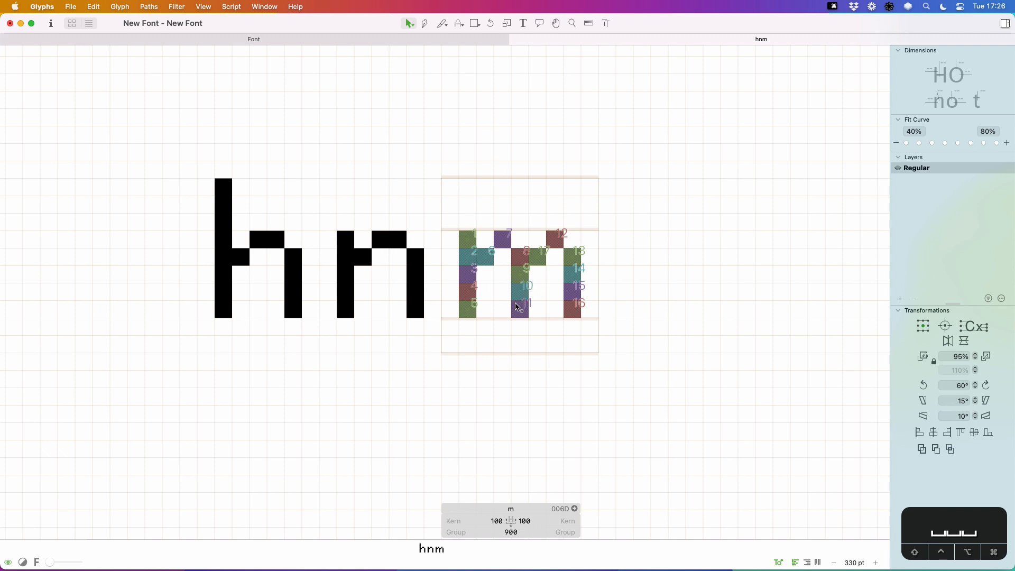
- Examine how the m's middle and right stems are built by selecting their pixel components
double_click(521, 259)
drag(610, 210, 498, 333)
mouse_move(519, 286)
mouse_down()
mouse_move(535, 285)
mouse_move(518, 287)
mouse_up()
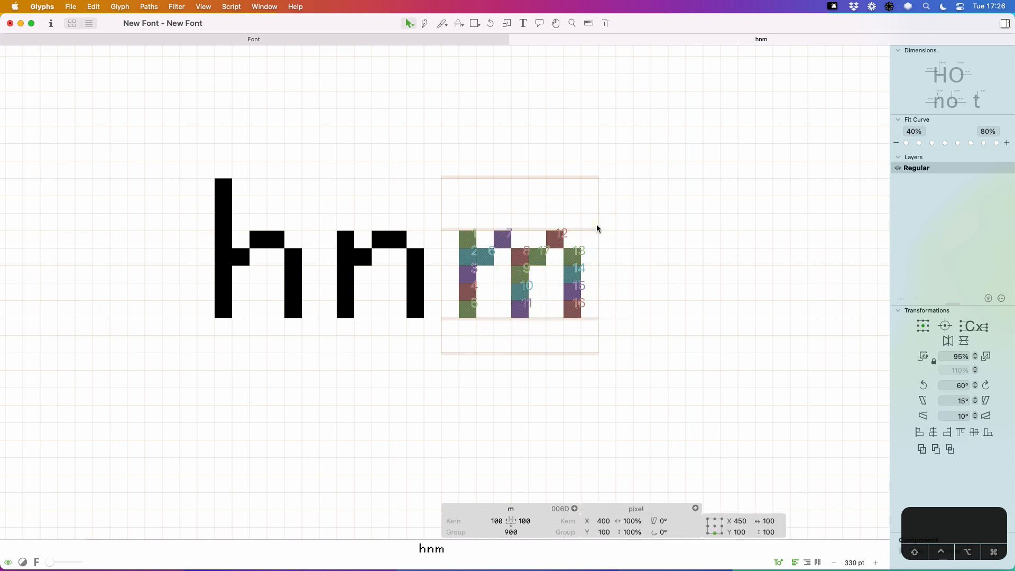
drag(598, 225, 476, 354)
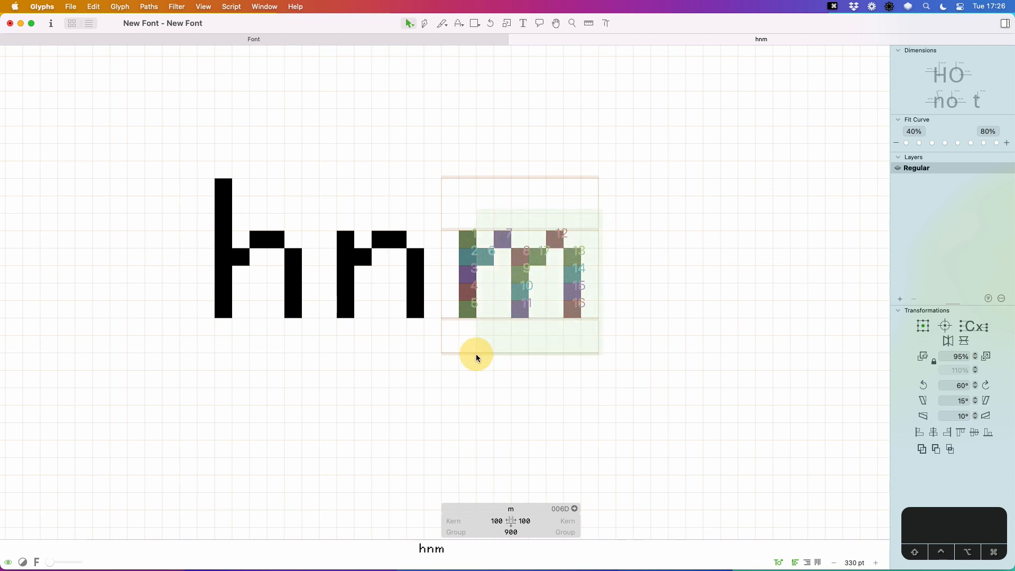
click(572, 260)
shift+click(574, 275)
shift+click(572, 292)
shift+click(570, 309)
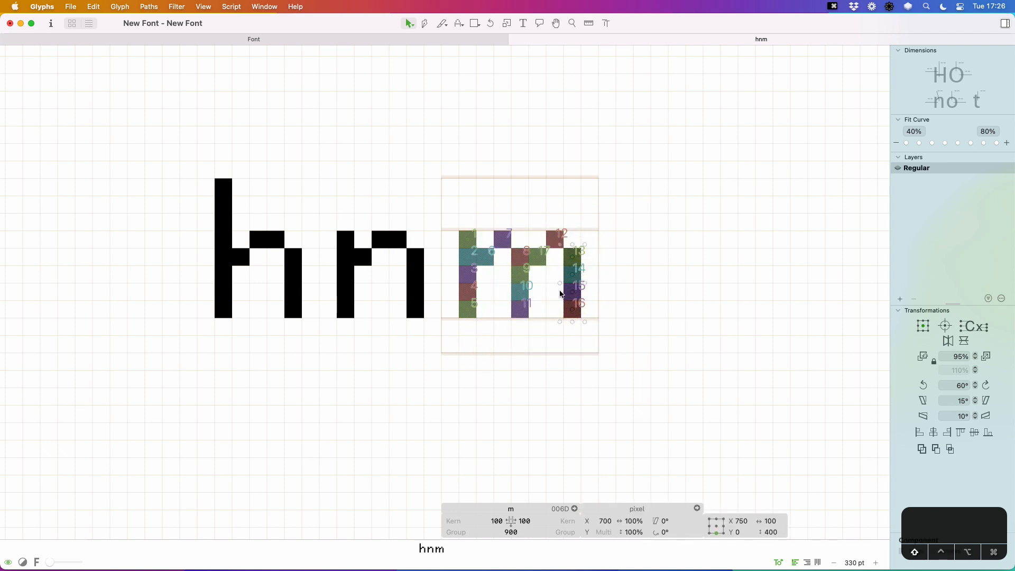
- Raise the pixel joining the m's middle stem to its second arch by one grid unit
click(543, 256)
key(Up)
click(544, 269)
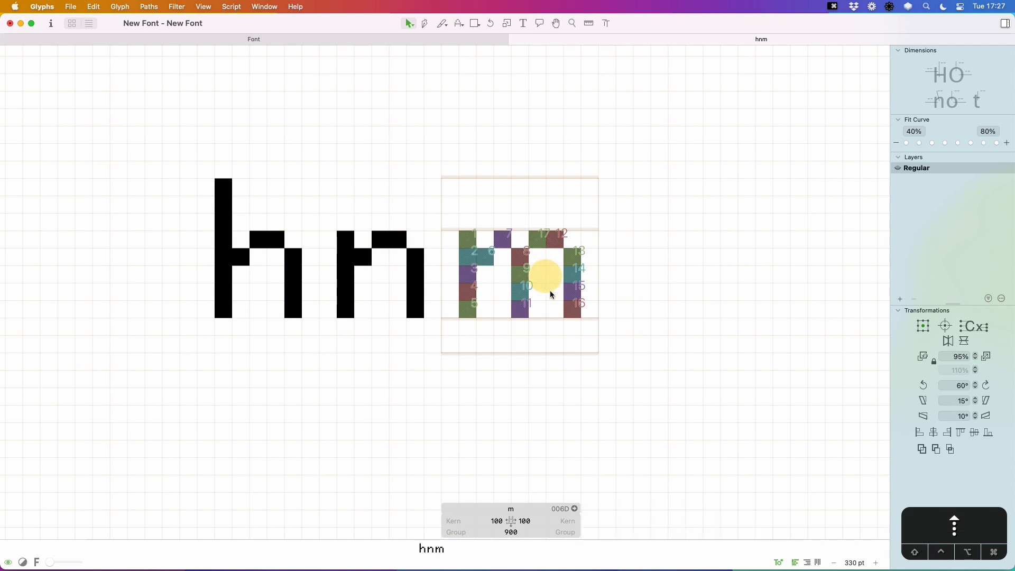
key(space)
- Try the pixel joining the m's left stem to its first arch at Y 400 and Y 300, comparing both in preview
click(492, 262)
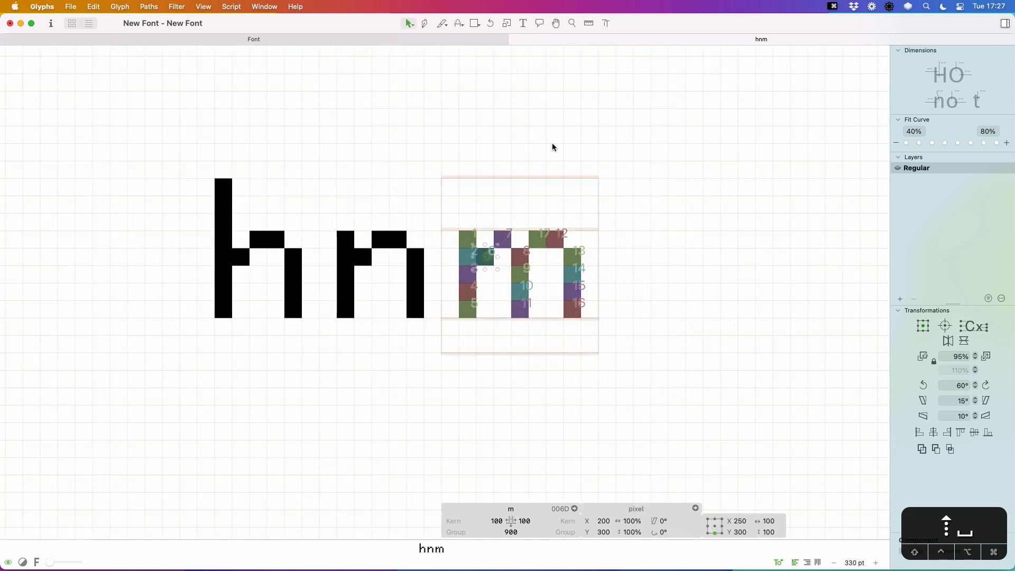
key(space)
key(Up)
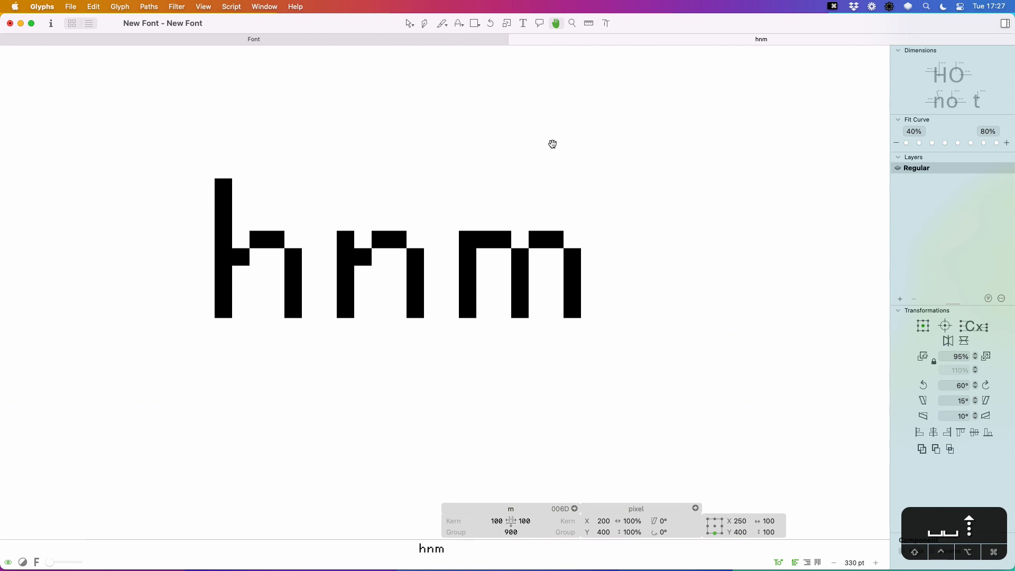
key(Down)
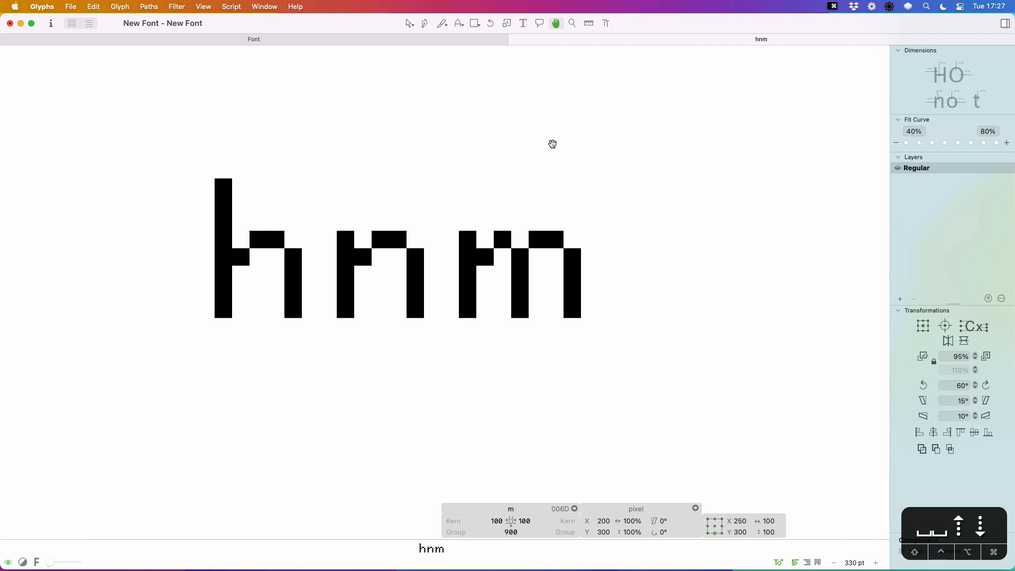
key(Up)
key(Down)
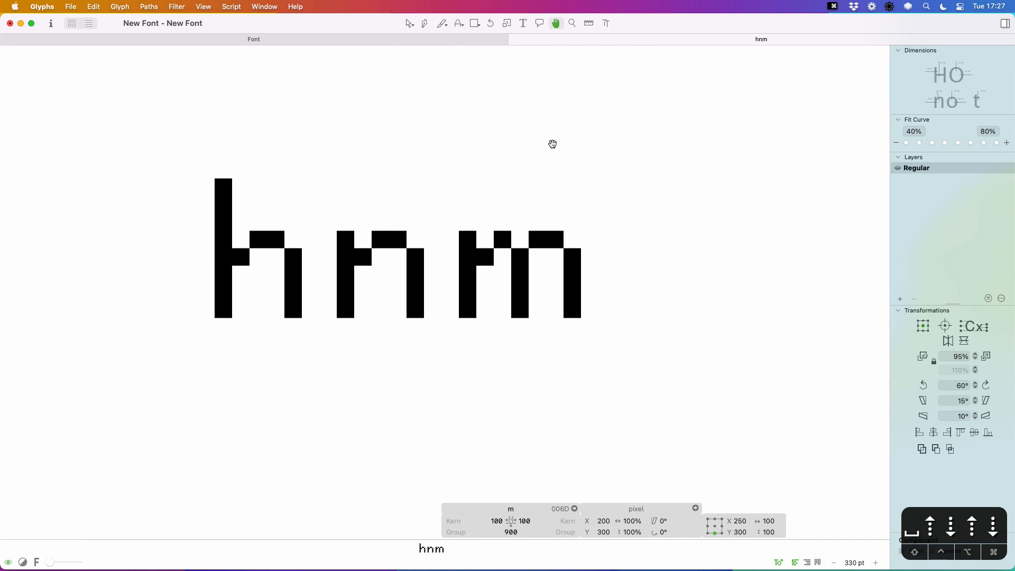
key(w)
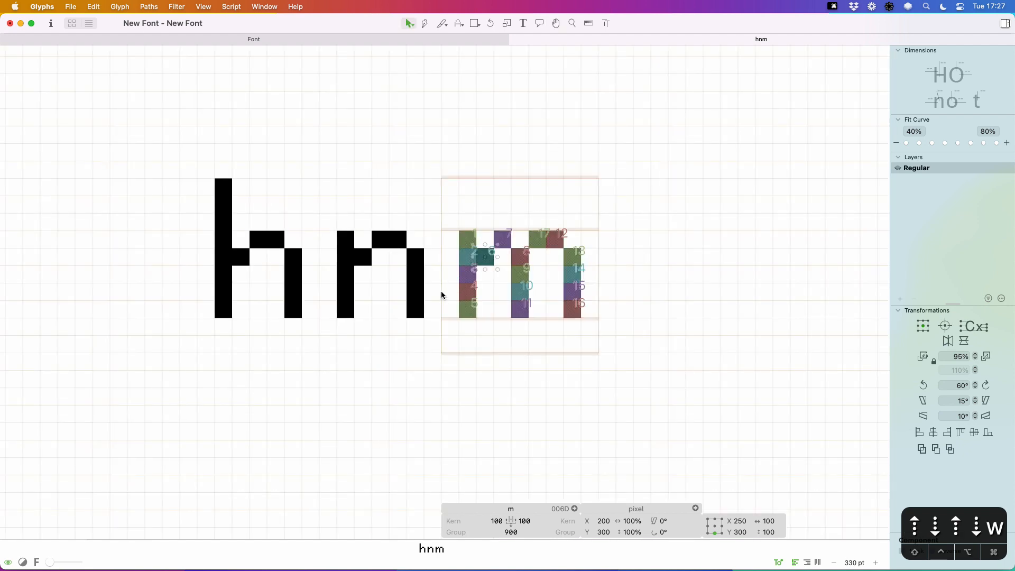
key(space)
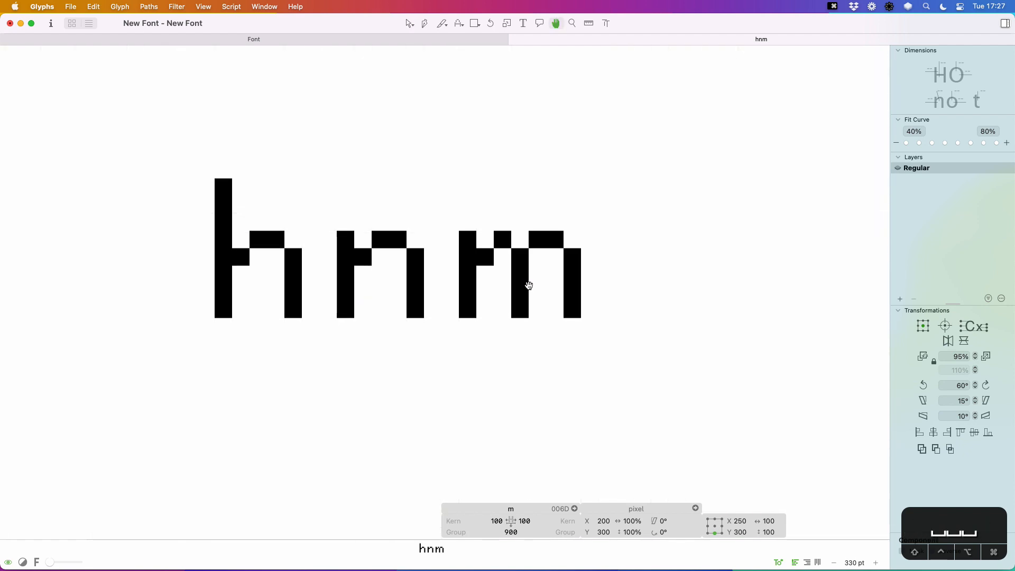
- Select the pixels of the m's middle stem, second arch and right stem, and shift them one grid unit to the right
click(521, 258)
shift+click(520, 274)
shift+click(519, 292)
shift+click(519, 303)
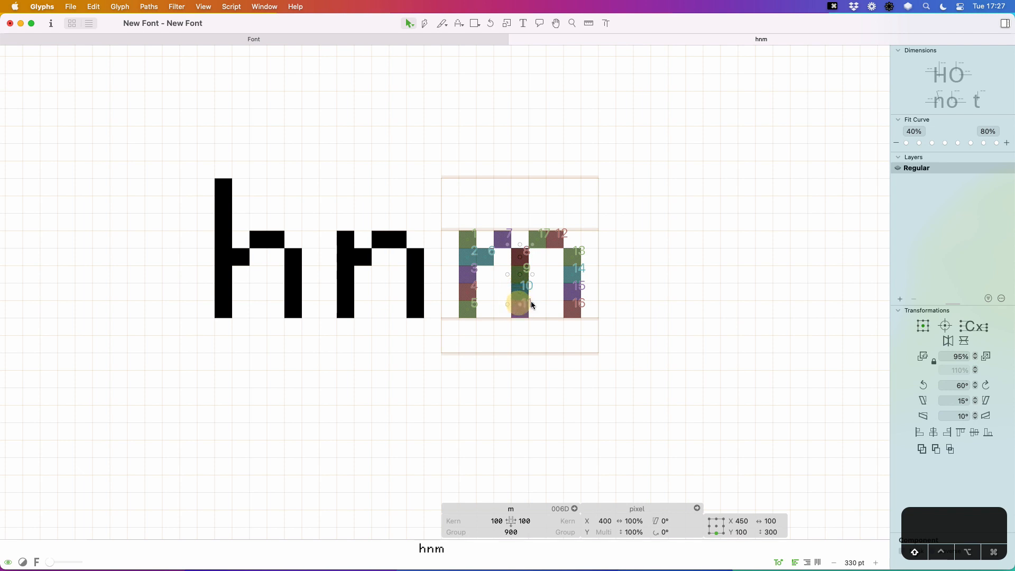
shift+click(537, 238)
shift+click(555, 239)
shift+click(572, 257)
shift+click(572, 268)
shift+click(572, 285)
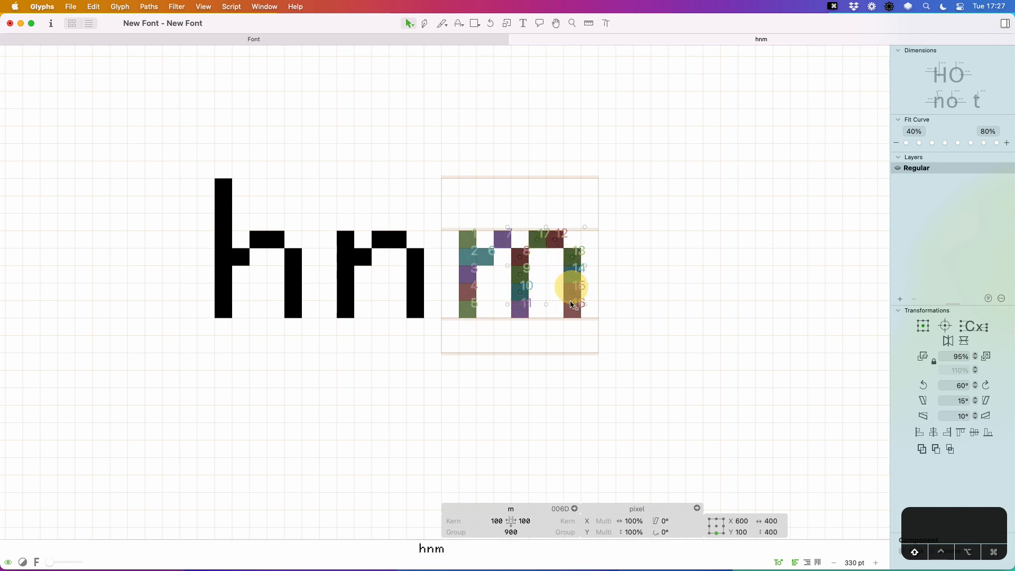
shift+click(570, 304)
drag(528, 294, 542, 290)
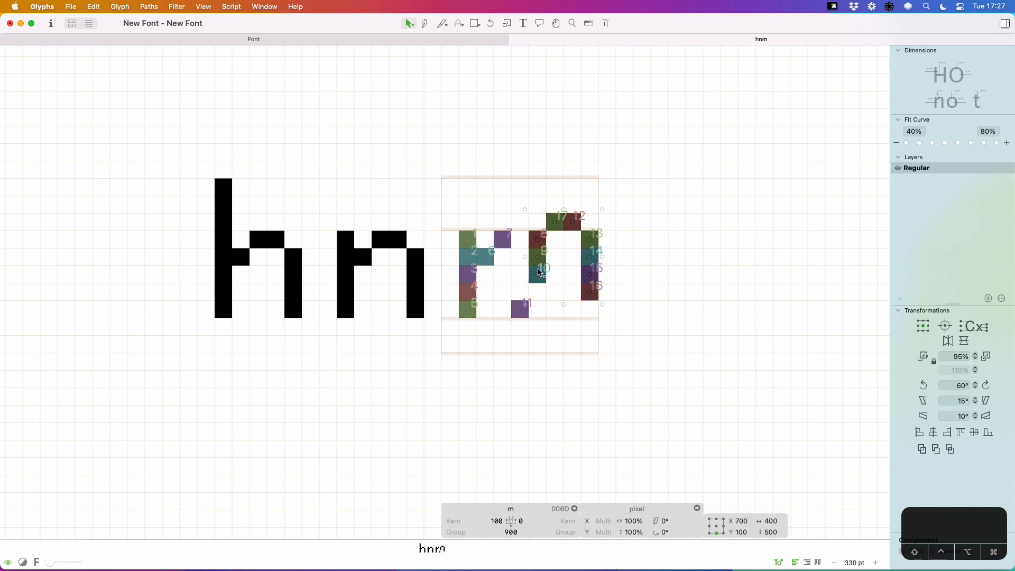
key(super+z)
key(Right)
click(526, 344)
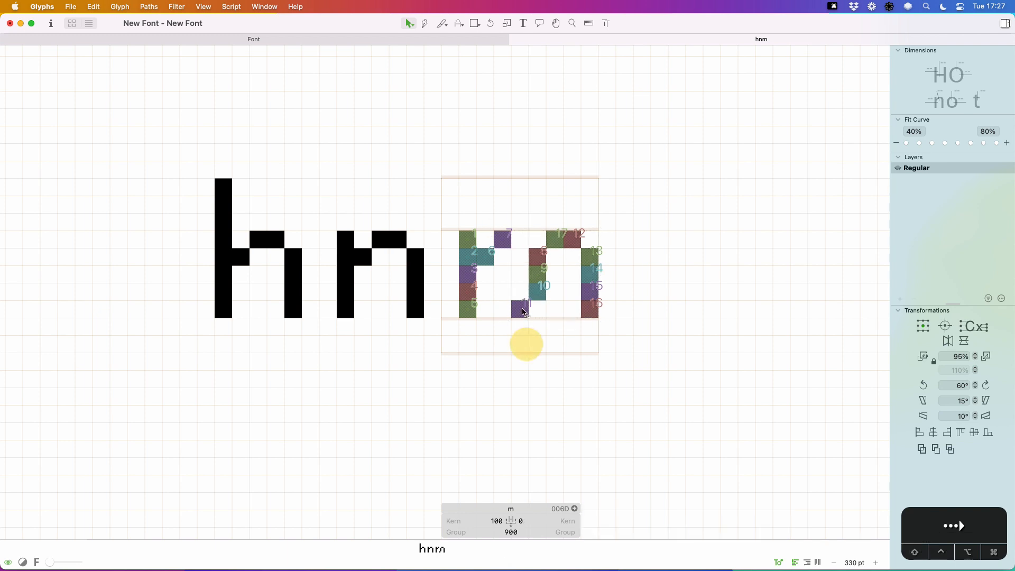
- Realign the bottom pixel of the m's middle stem and add a pixel to extend the first arch
drag(523, 312, 540, 302)
click(515, 227)
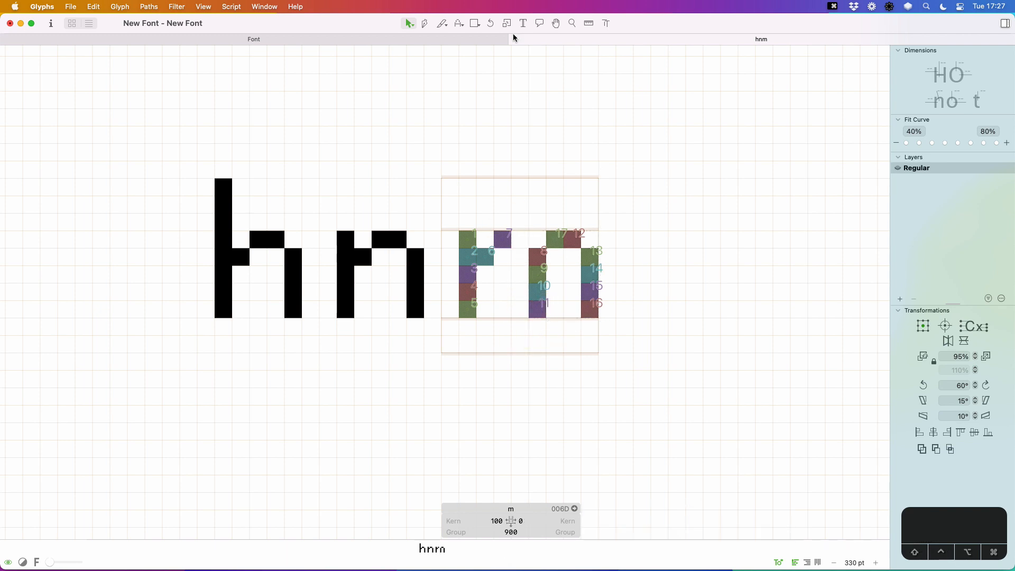
click(452, 18)
click(516, 240)
key(v)
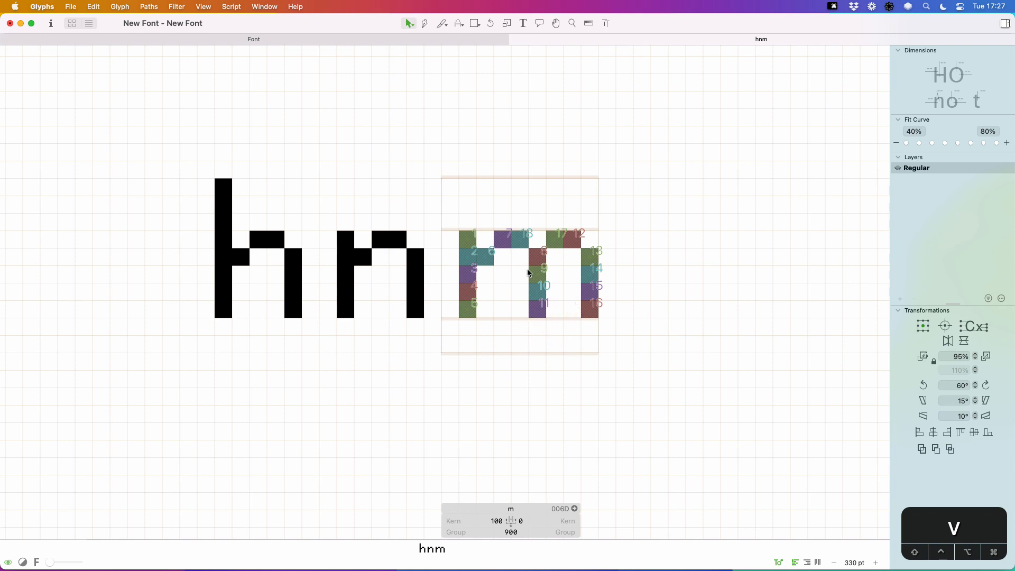
- Undo the widening of the m, move the second arch's inner top pixel down to Y 300, and preview the word
key(super+z)
key(super+z)
key(super+z)
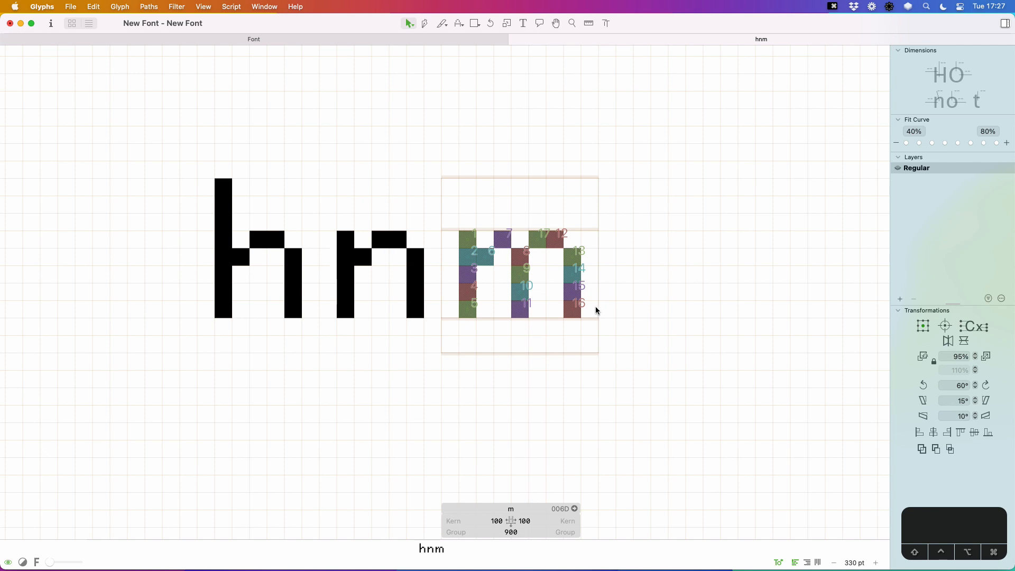
drag(537, 240, 536, 258)
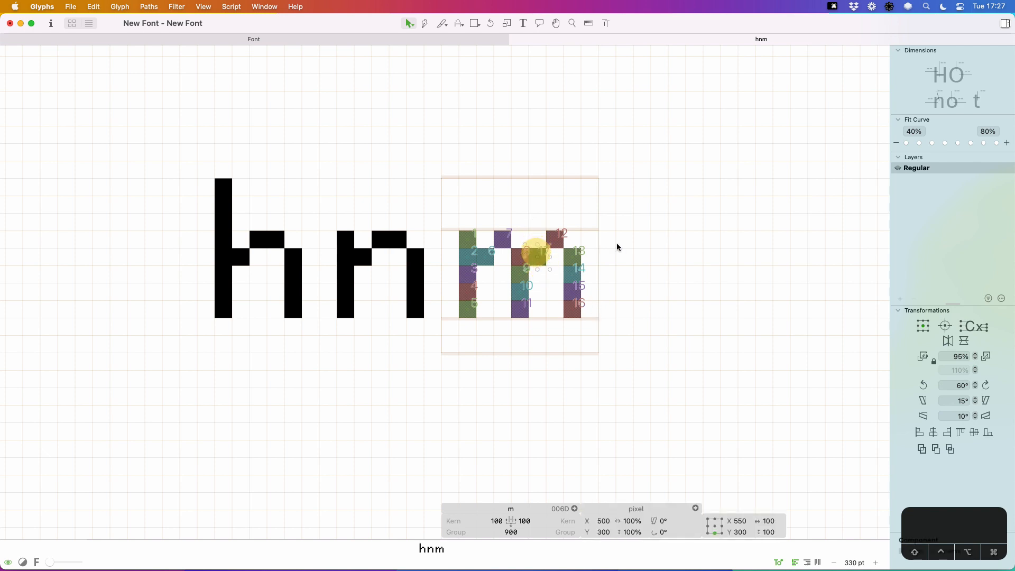
click(614, 246)
key(space)
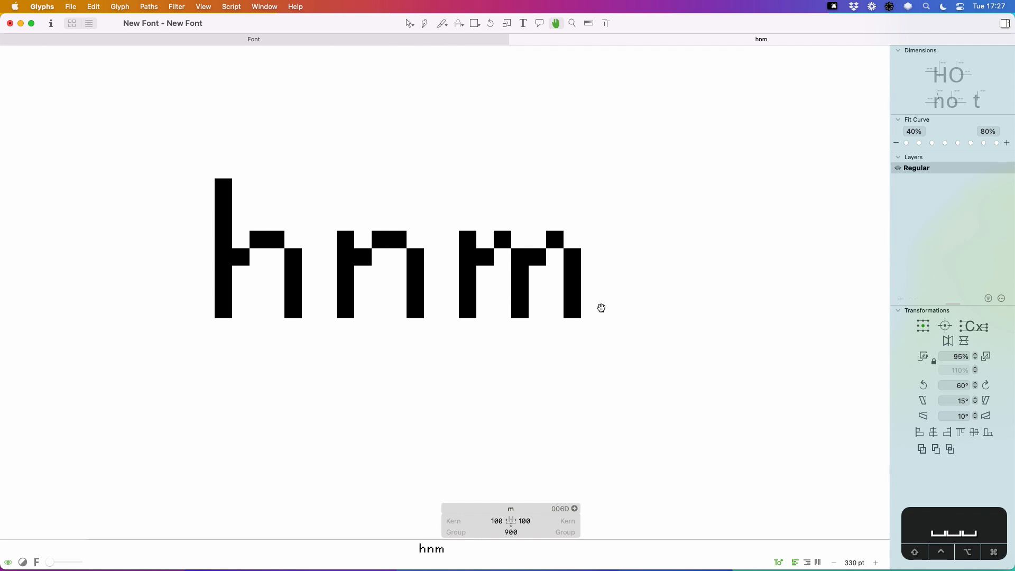
- Try adding a pixel at the top of the m's second arch, above the joining pixel, and preview the word
click(458, 23)
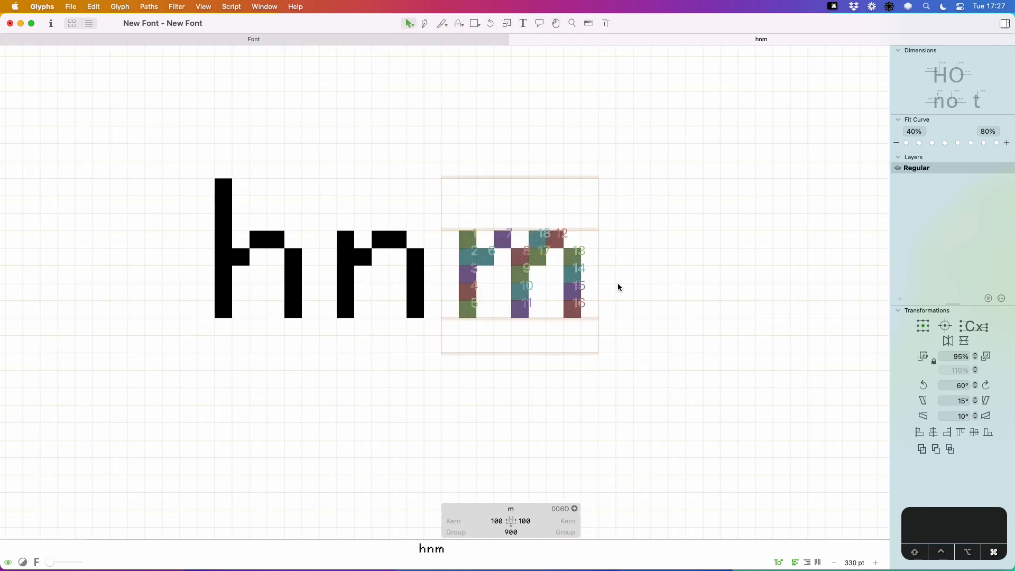
key(v)
key(space)
mouse_move(616, 288)
mouse_down()
mouse_move(589, 299)
mouse_move(632, 297)
mouse_up()
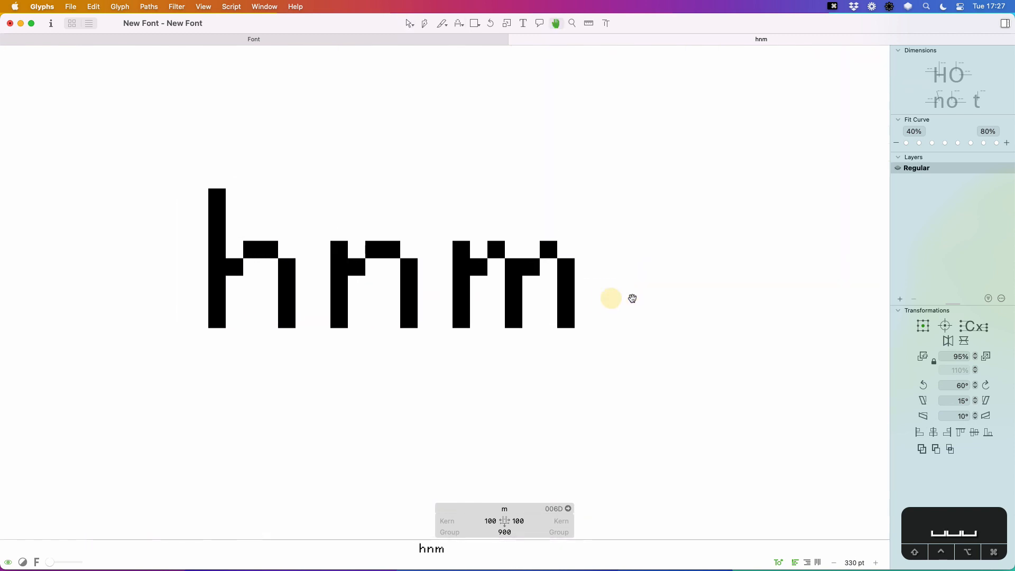
key(super+minus)
key(super+minus)
key(super+minus)
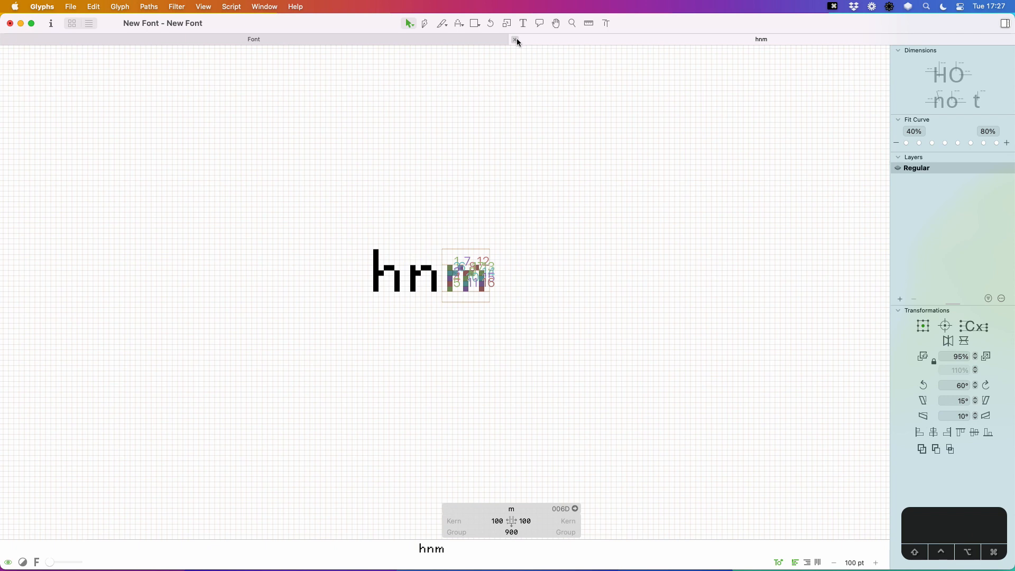
text(til)
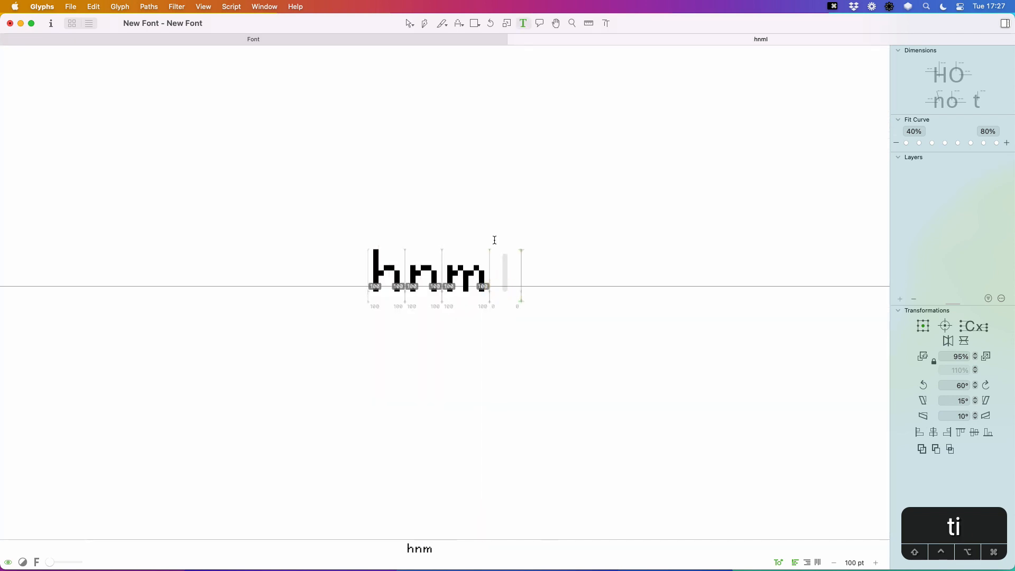
key(Escape)
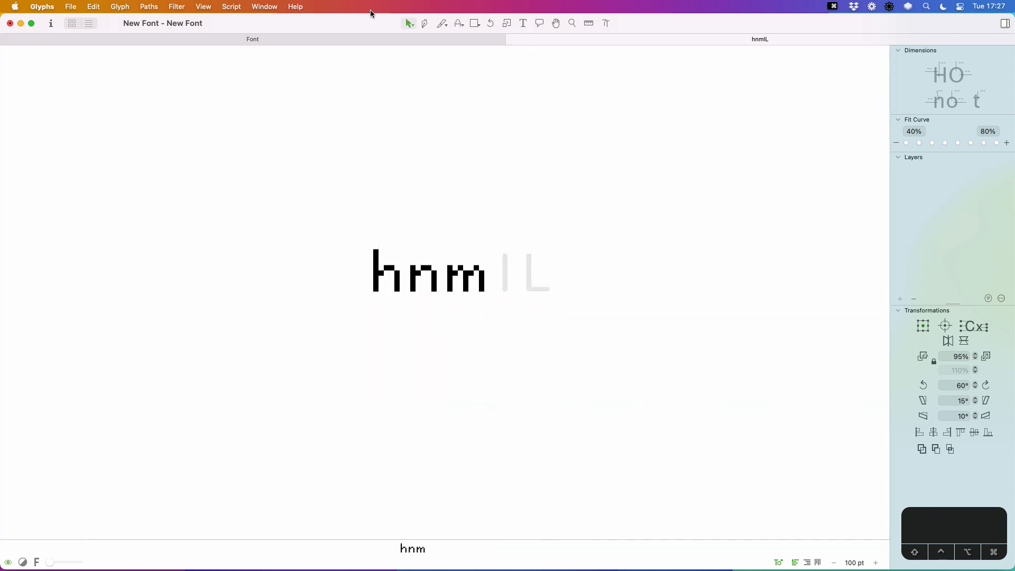
key(t)
key(BackSpace)
key(BackSpace)
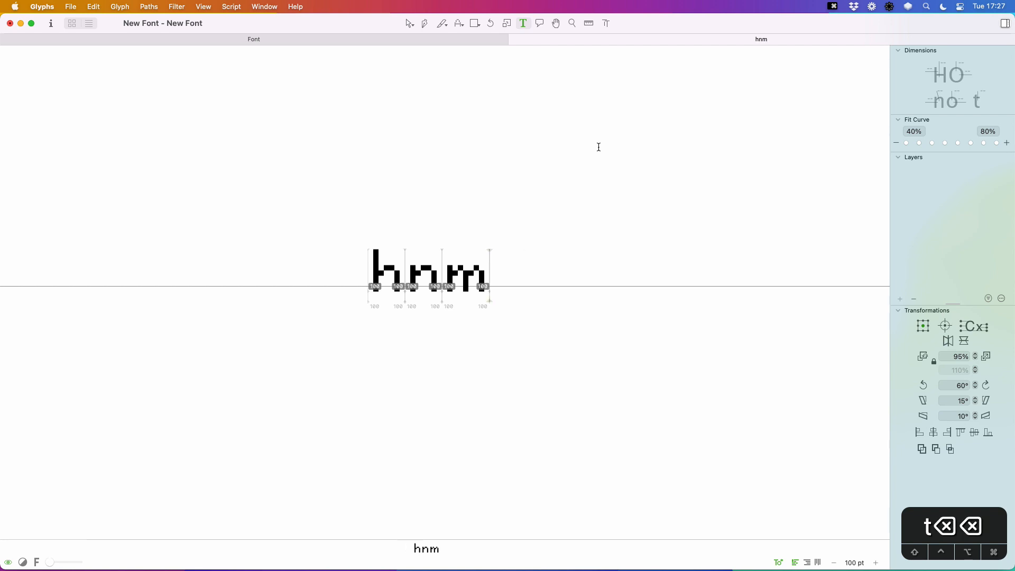
- Append the letters il to the sample text hnm and enlarge the view around them
text(il)
key(Escape)
key(z)
click(404, 323)
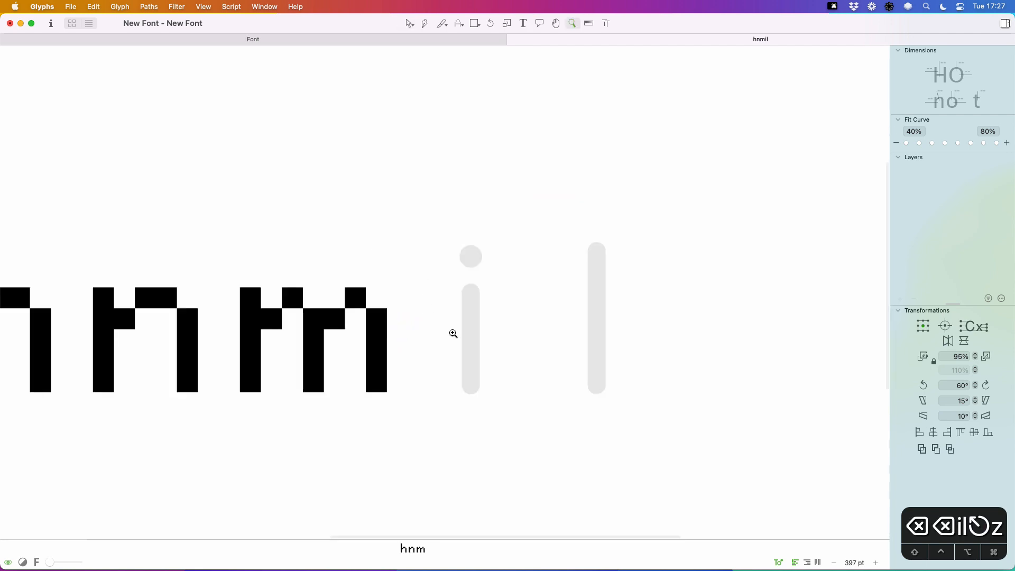
- Draw the letter i with the Pixel tool as a five-pixel stem and a dot separated by one empty row
key(v)
click(460, 331)
click(458, 24)
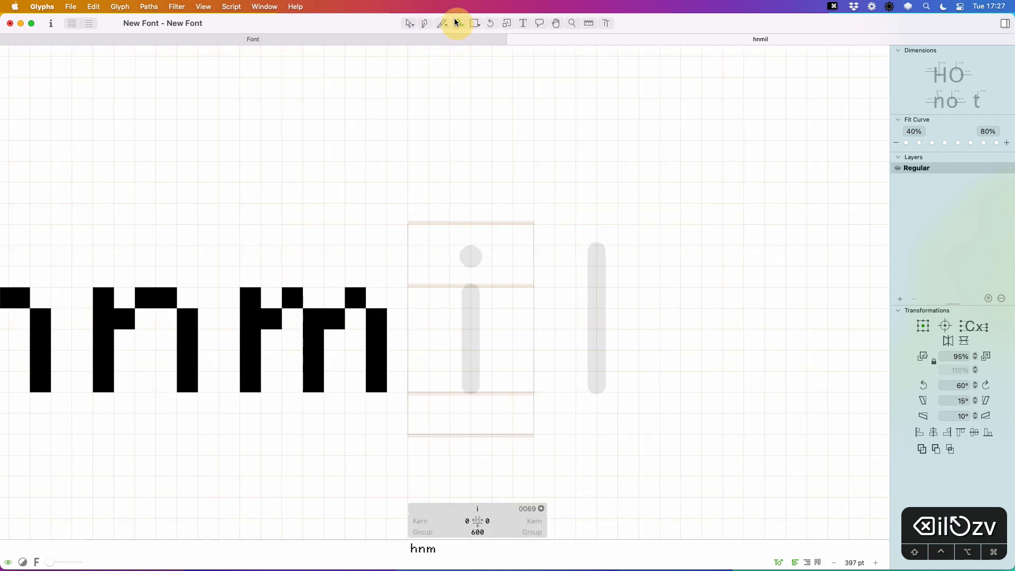
drag(457, 301, 455, 387)
click(462, 256)
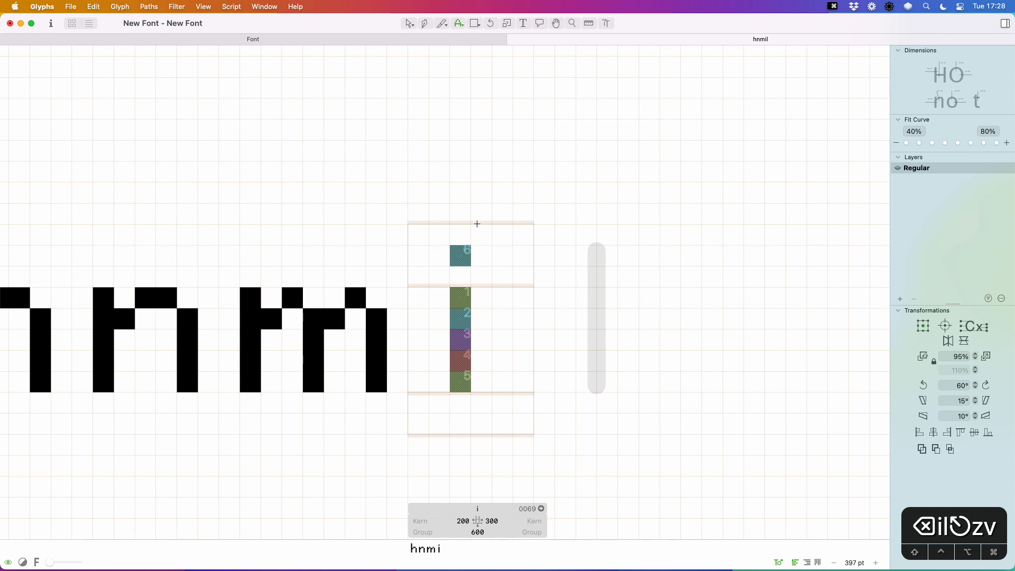
- Set the left and right sidebearings of the i glyph to 100
click(460, 520)
text(1)
key(Tab)
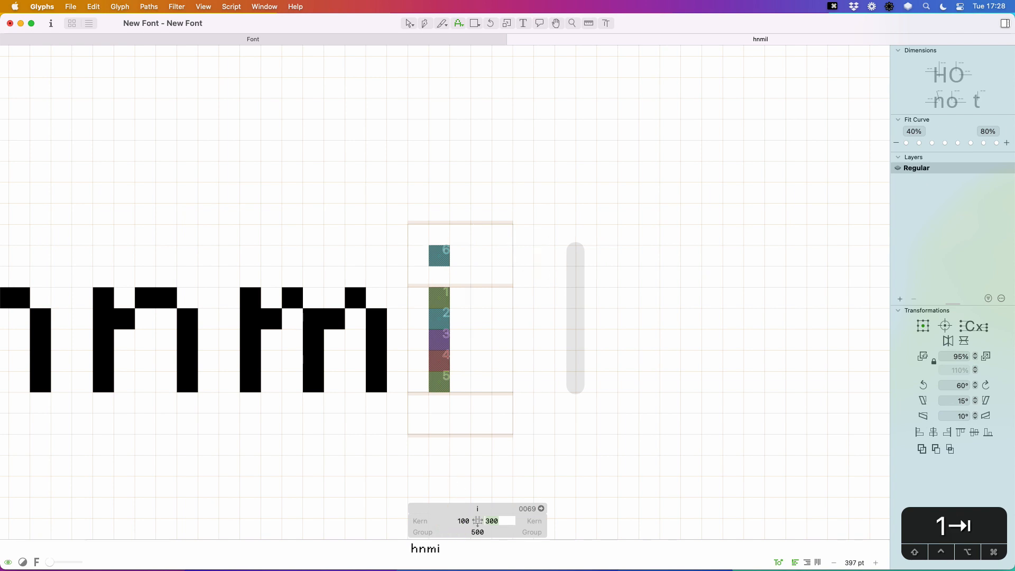
text(100)
key(Return)
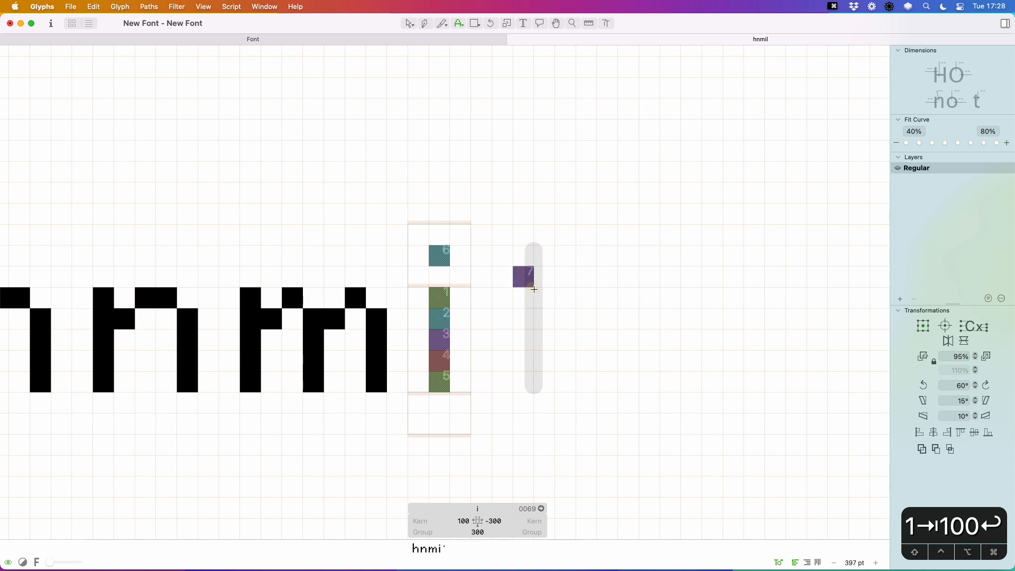
- Draw the letter l with the Pixel tool as an eight-pixel stem and set its right sidebearing to 100
key(v)
click(534, 290)
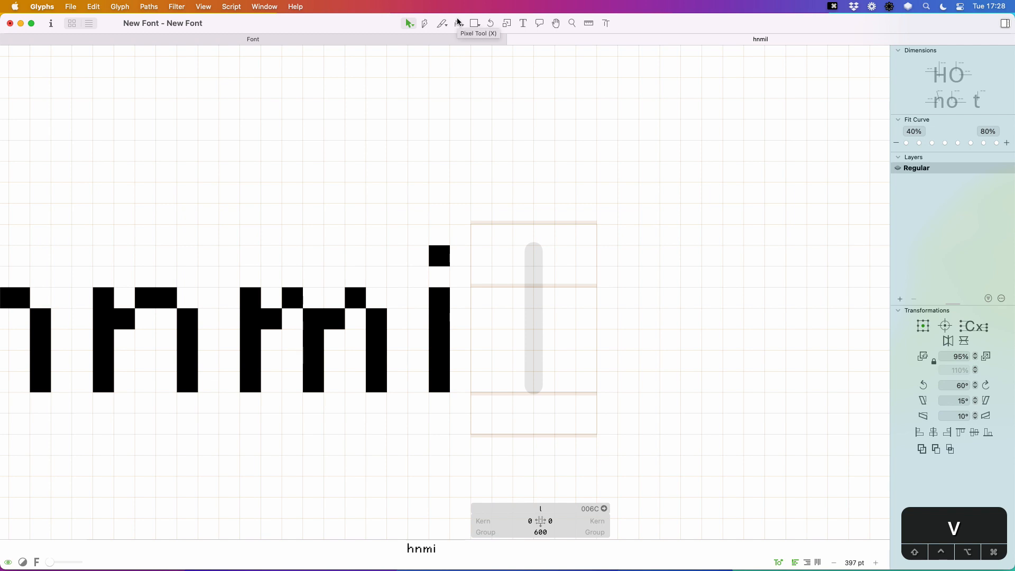
key(x)
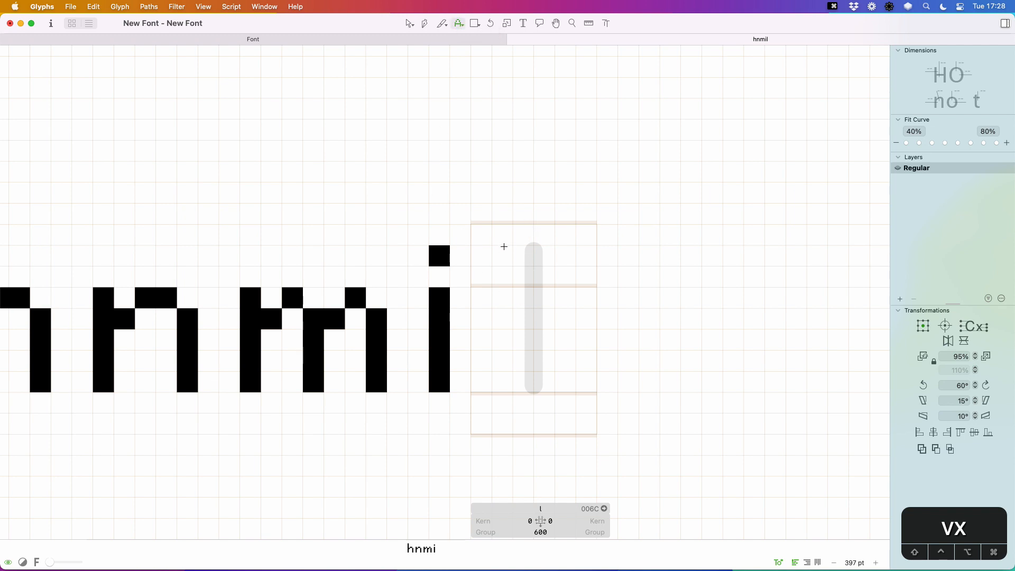
drag(501, 233, 492, 381)
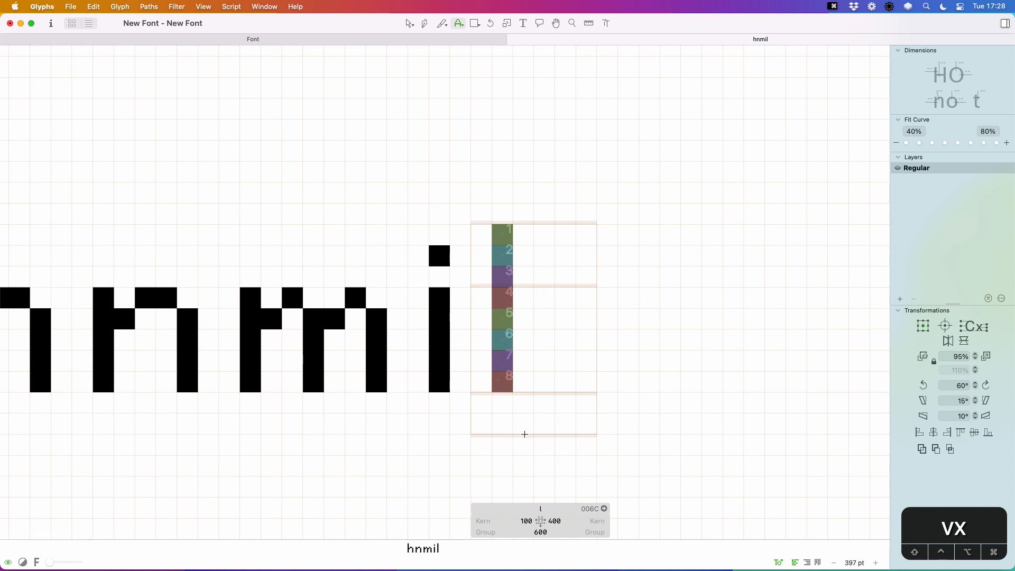
click(552, 519)
text(1)
key(Return)
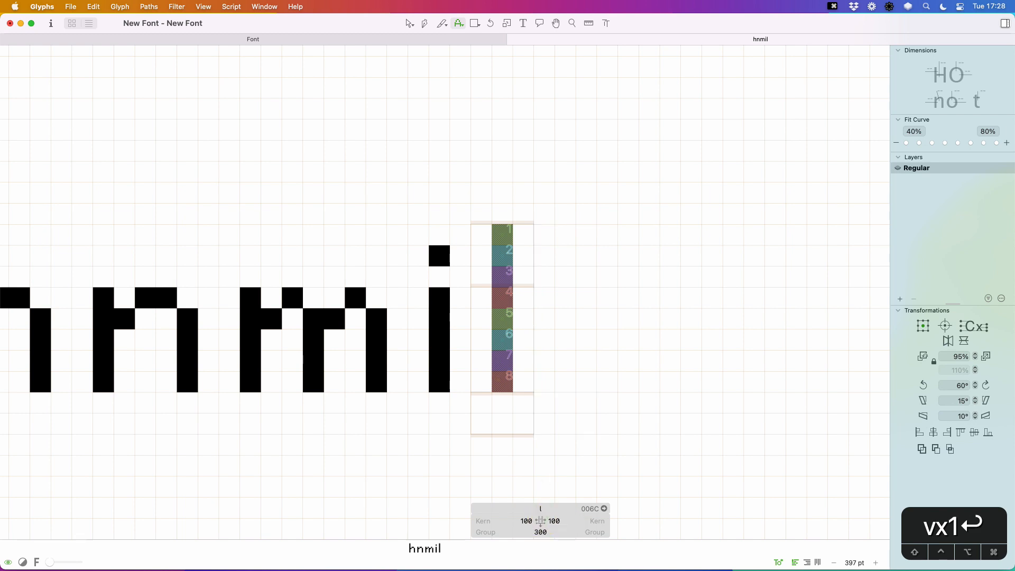
- Append the letter o to the sample text hnmil and open the o glyph for editing
key(t)
key(super+minus)
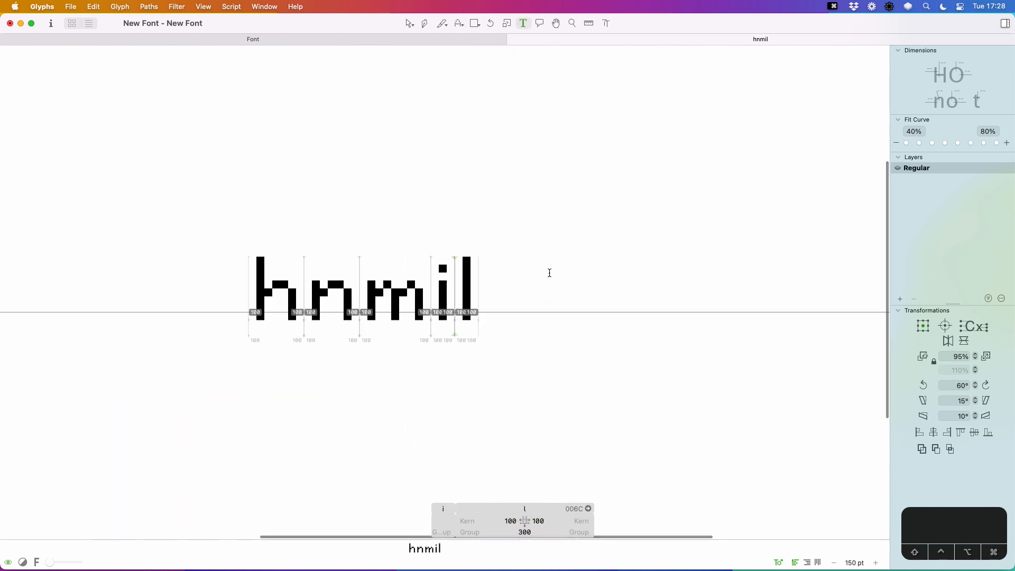
key(Escape)
text(t)
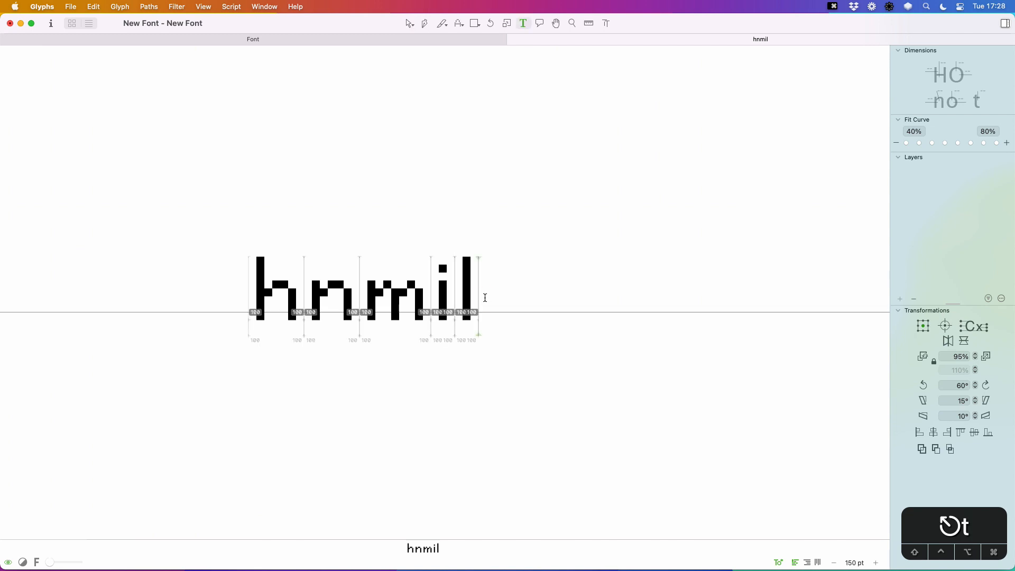
text(o)
key(Escape)
click(521, 147)
key(z)
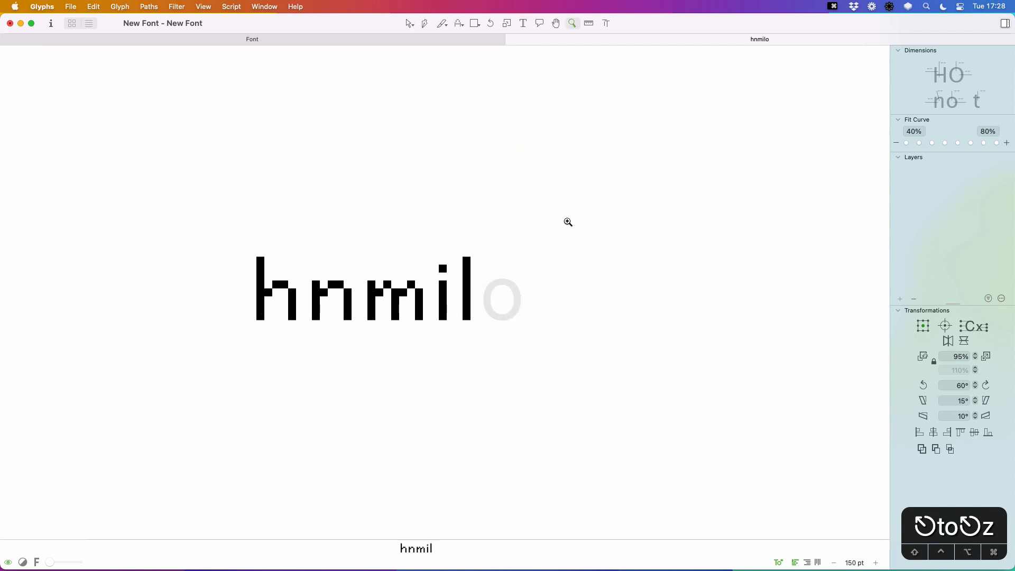
drag(568, 220, 291, 379)
key(v)
double_click(131, 301)
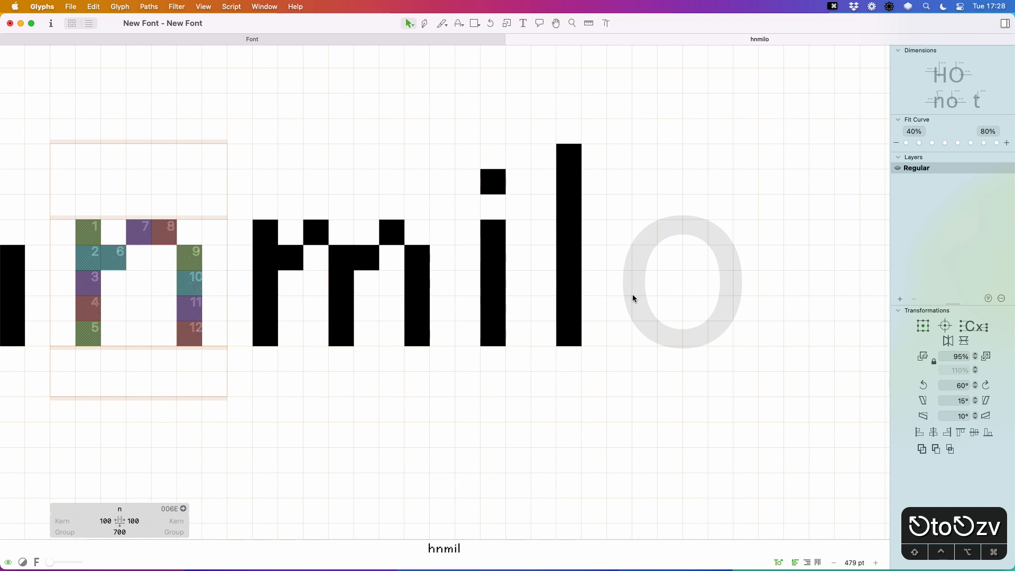
double_click(698, 258)
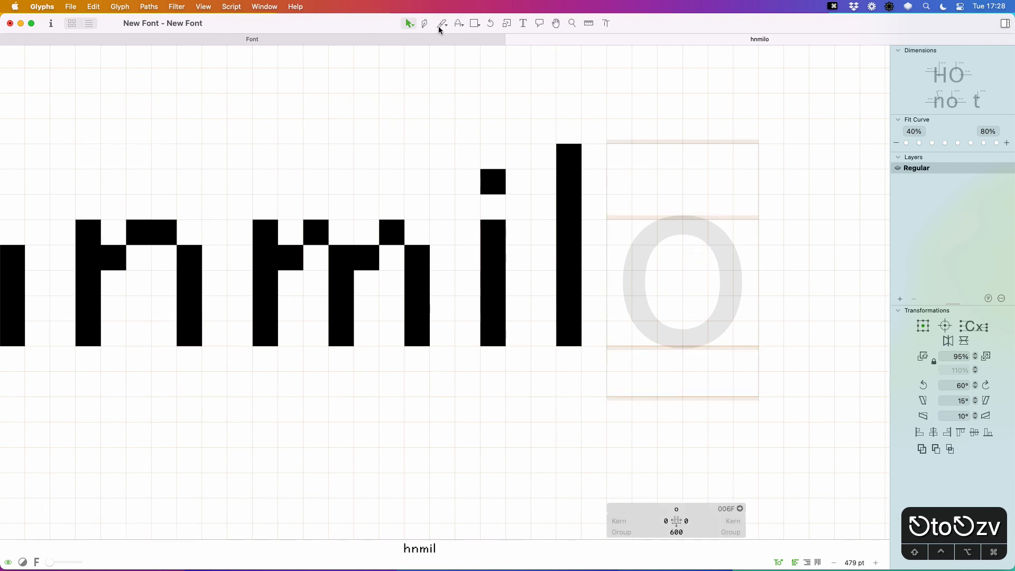
- Try drawing the o as a ten-pixel diamond, with two-pixel top and bottom edges and one pixel at each side point
click(458, 25)
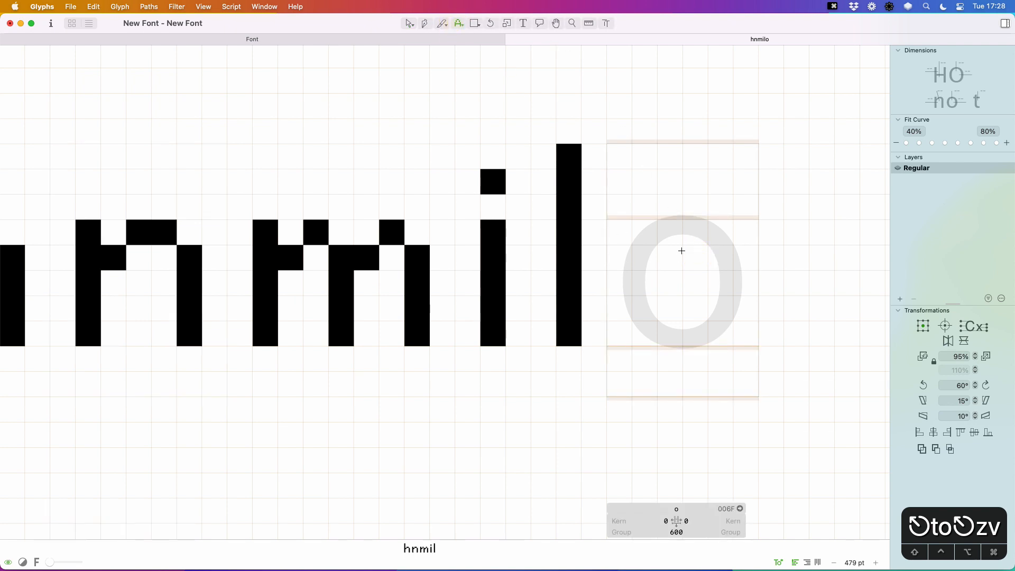
drag(670, 232, 695, 233)
drag(674, 340, 695, 334)
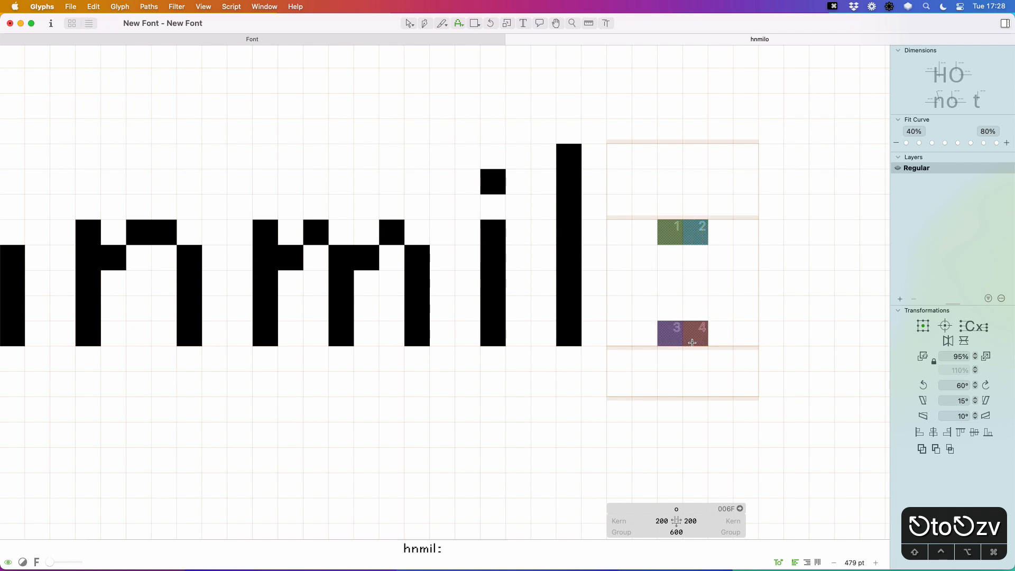
click(727, 254)
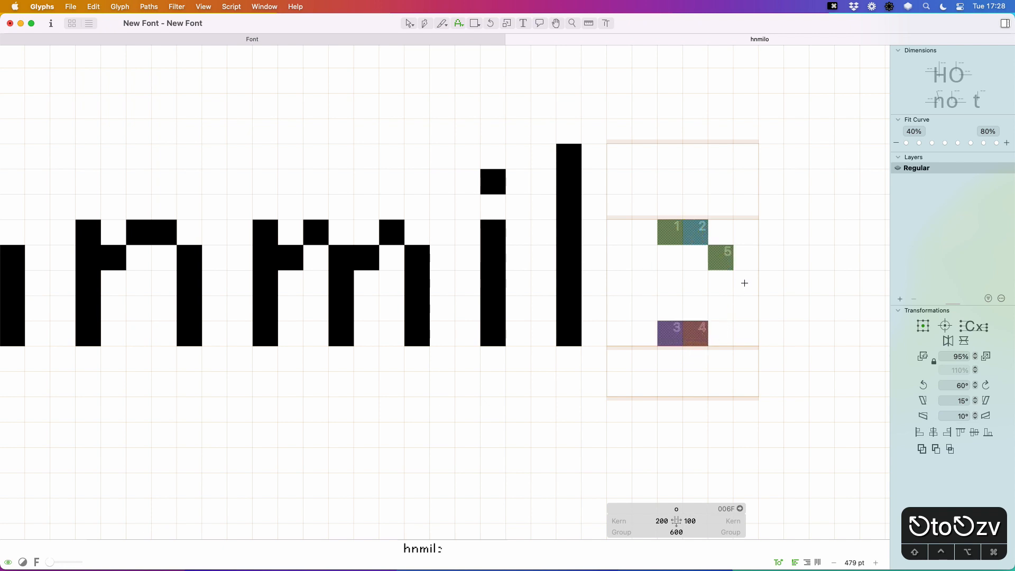
click(644, 258)
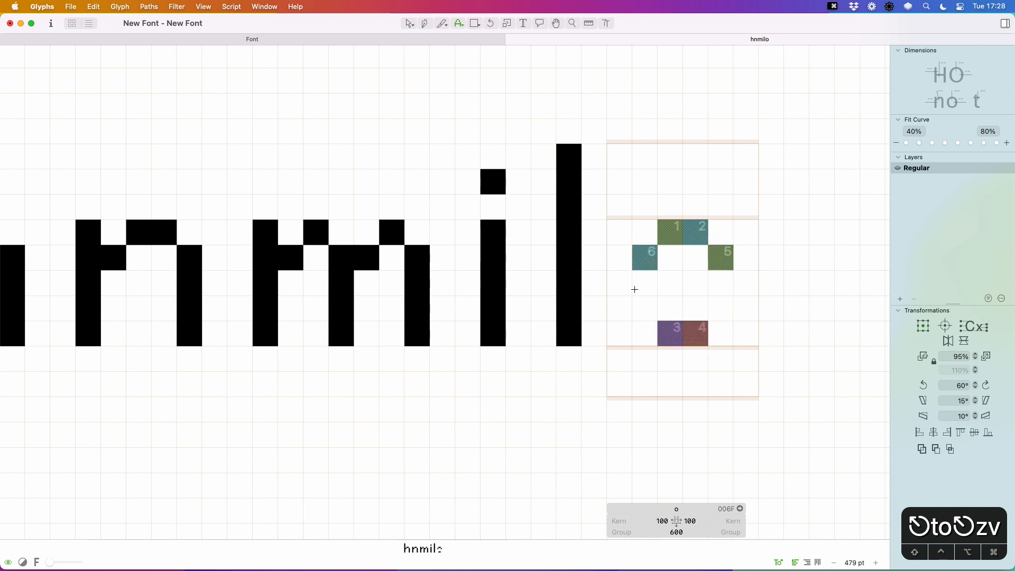
click(645, 308)
click(721, 308)
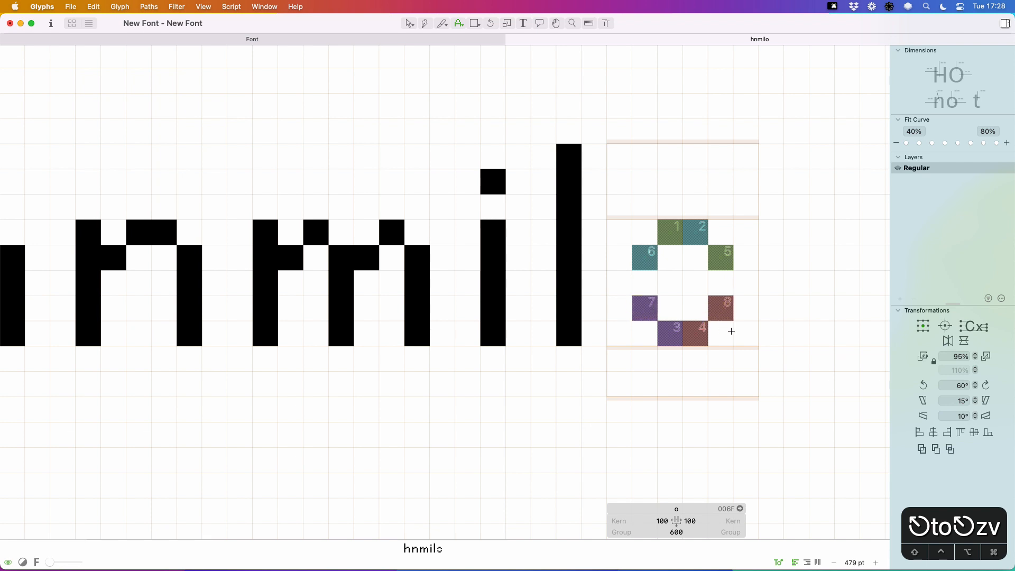
click(747, 285)
click(617, 285)
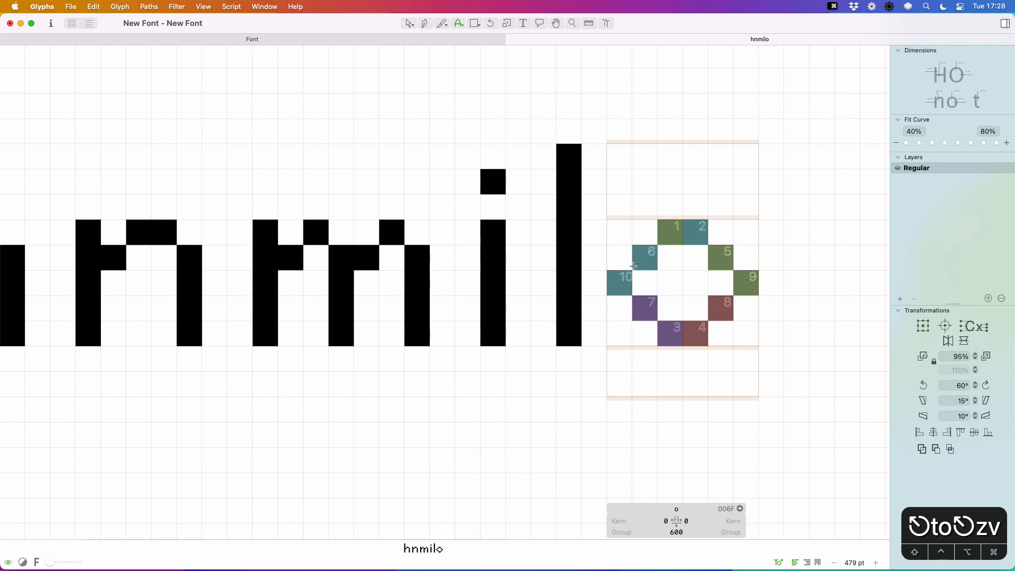
- Delete all pixels of the diamond-shaped o
key(v)
click(696, 234)
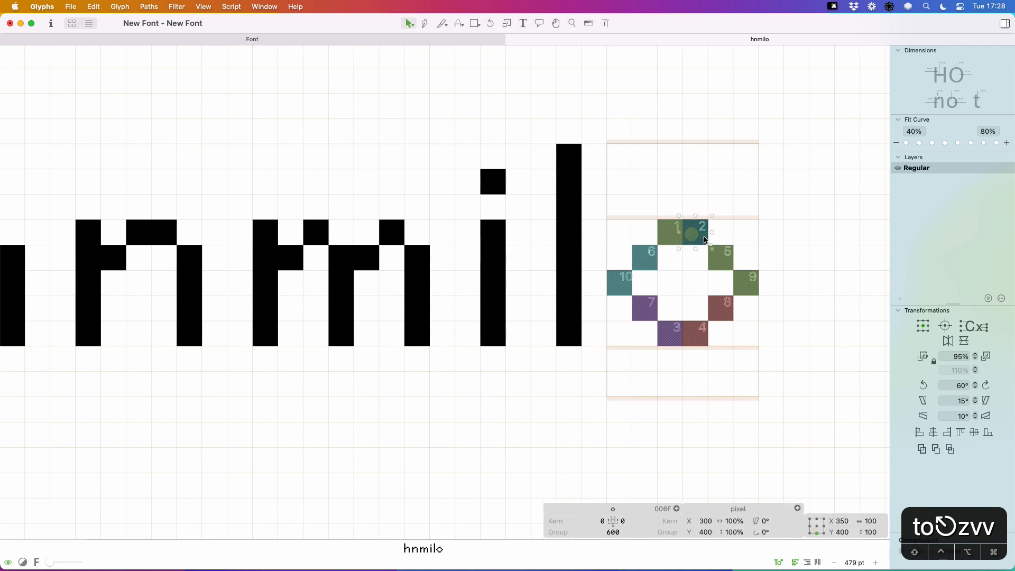
drag(842, 194, 568, 353)
key(super+a)
key(super+a)
key(BackSpace)
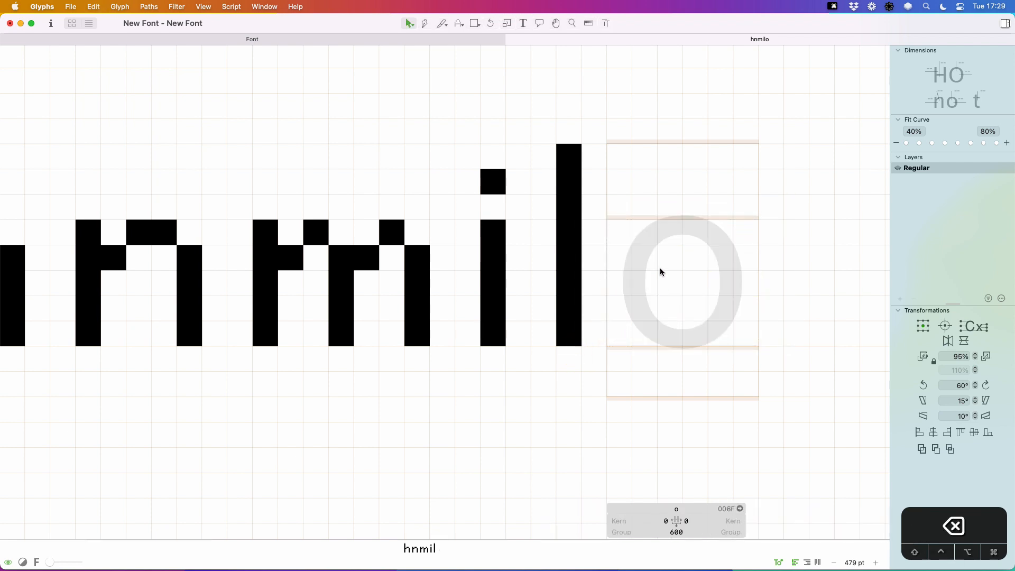
- Draw the o as a ten-pixel ring, four pixels wide and five high, and shift its three right-side pixels 100 units right
click(459, 23)
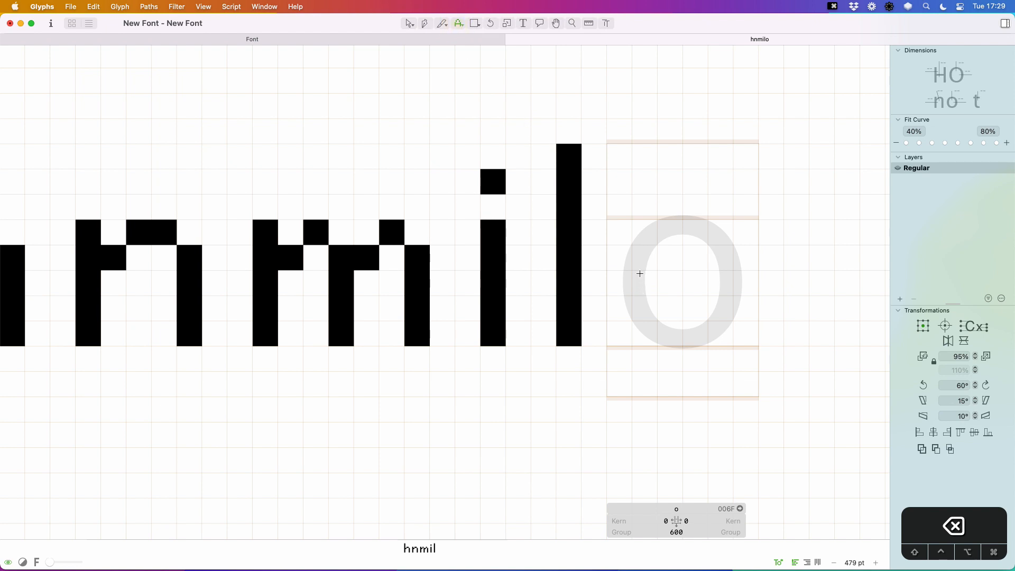
mouse_move(643, 267)
mouse_down()
mouse_move(641, 303)
mouse_move(672, 332)
mouse_move(713, 329)
mouse_move(721, 261)
mouse_move(691, 233)
mouse_move(670, 233)
mouse_up()
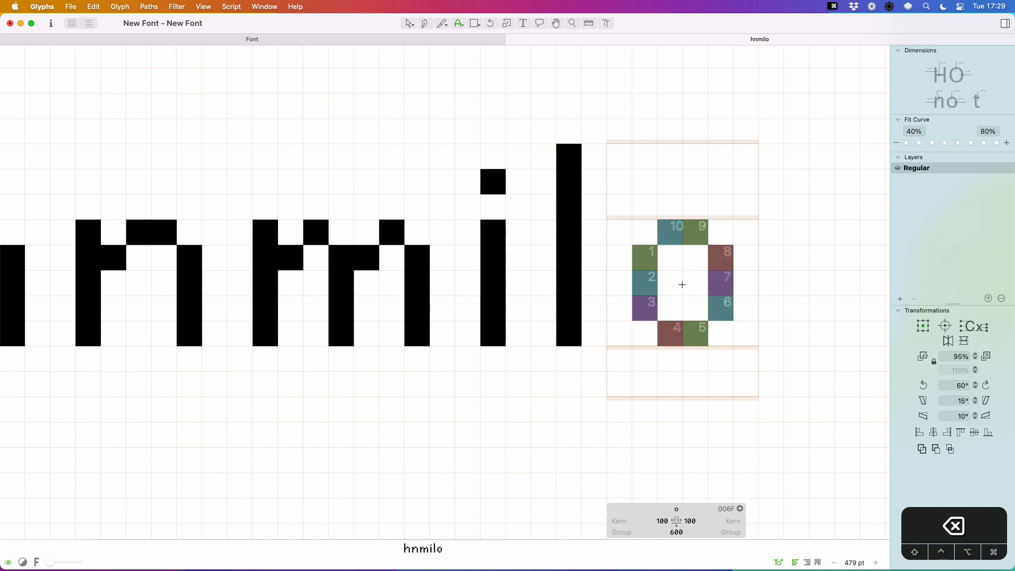
key(v)
click(720, 258)
shift+click(726, 289)
shift+click(720, 308)
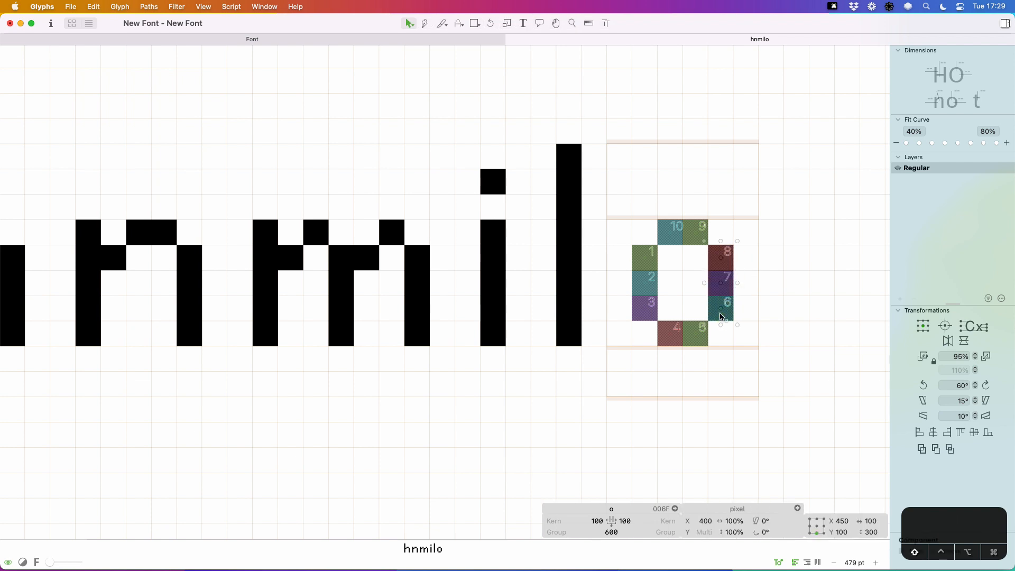
drag(718, 309, 732, 313)
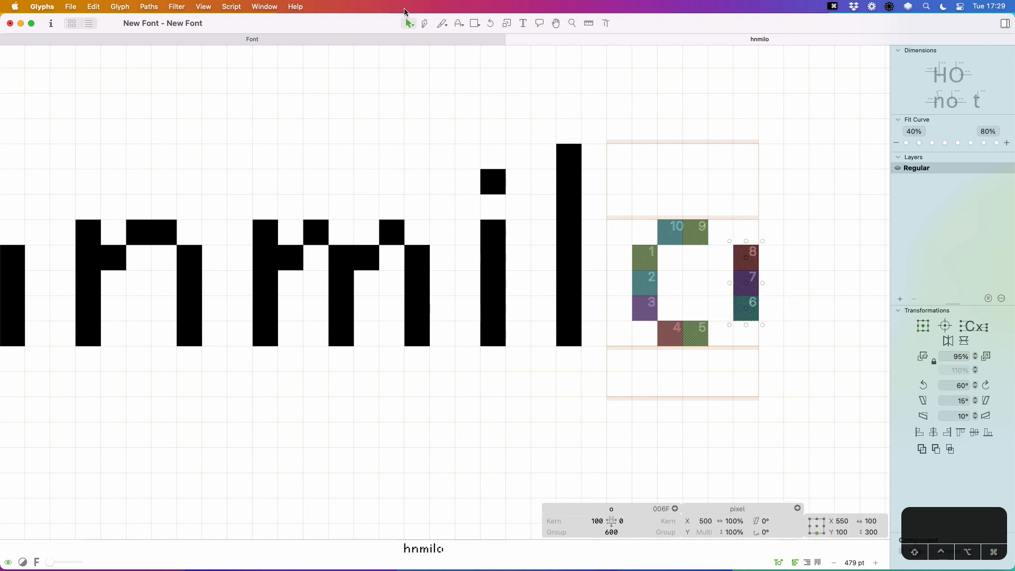
- Add one pixel to the o's top edge and one to its bottom edge to close the gaps, removing any stray pixel below the baseline
click(458, 23)
click(719, 233)
click(720, 360)
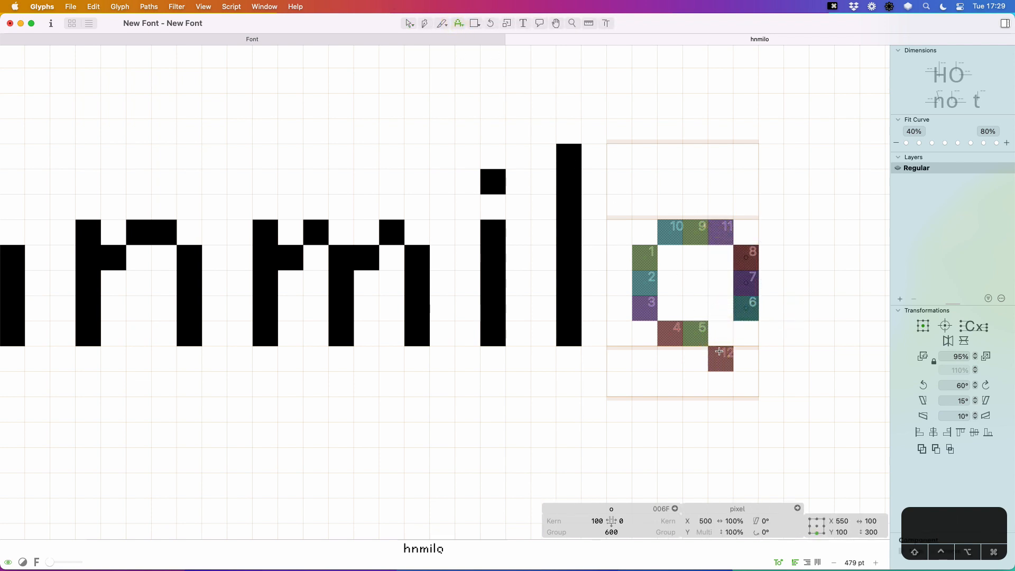
click(718, 333)
key(v)
click(723, 356)
key(BackSpace)
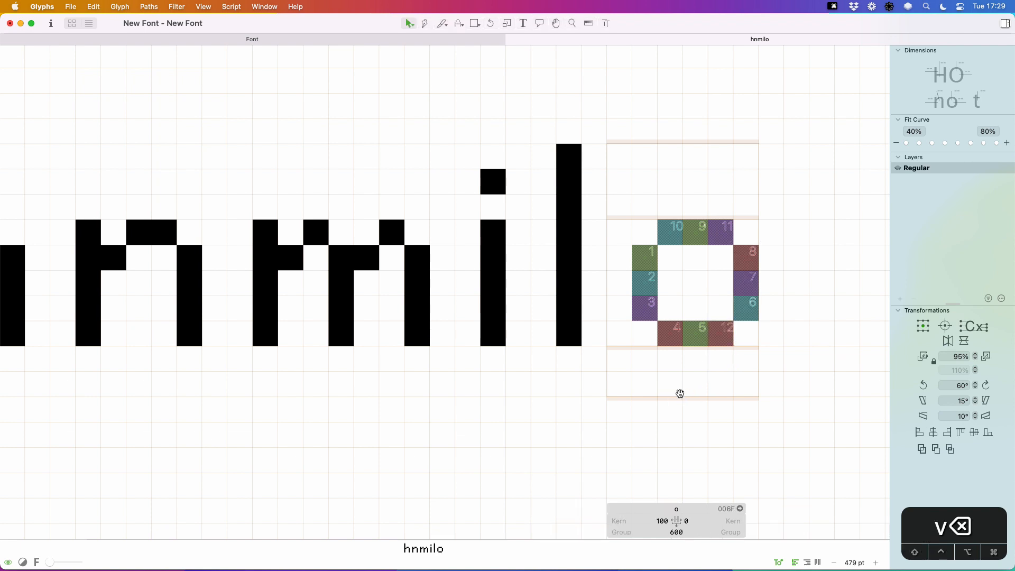
- Set the o's right sidebearing to 100 and preview the whole word hnmilo at a smaller size
key(space)
drag(682, 390, 678, 399)
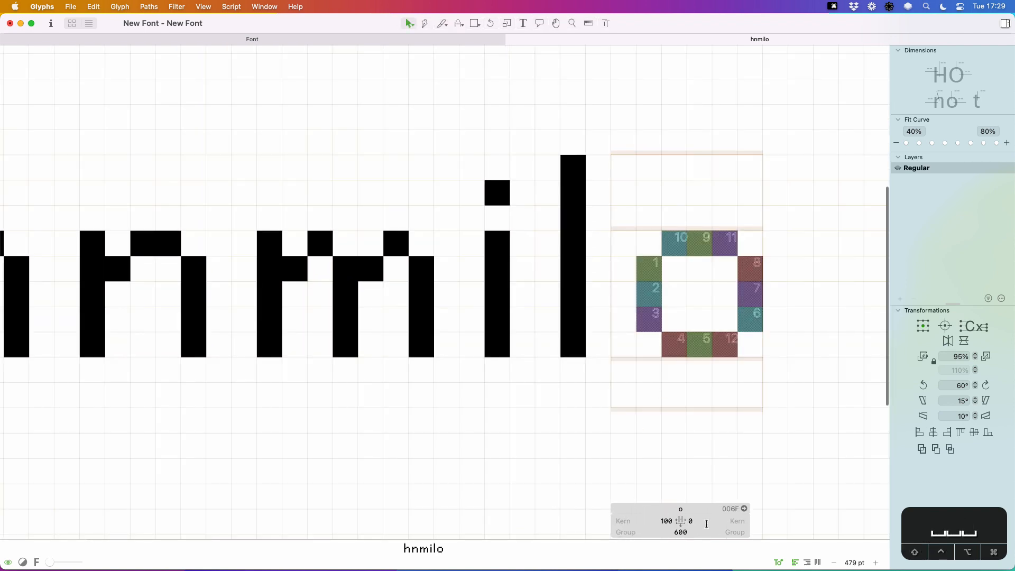
key(cmd+a)
text(100)
key(Return)
key(cmd+0)
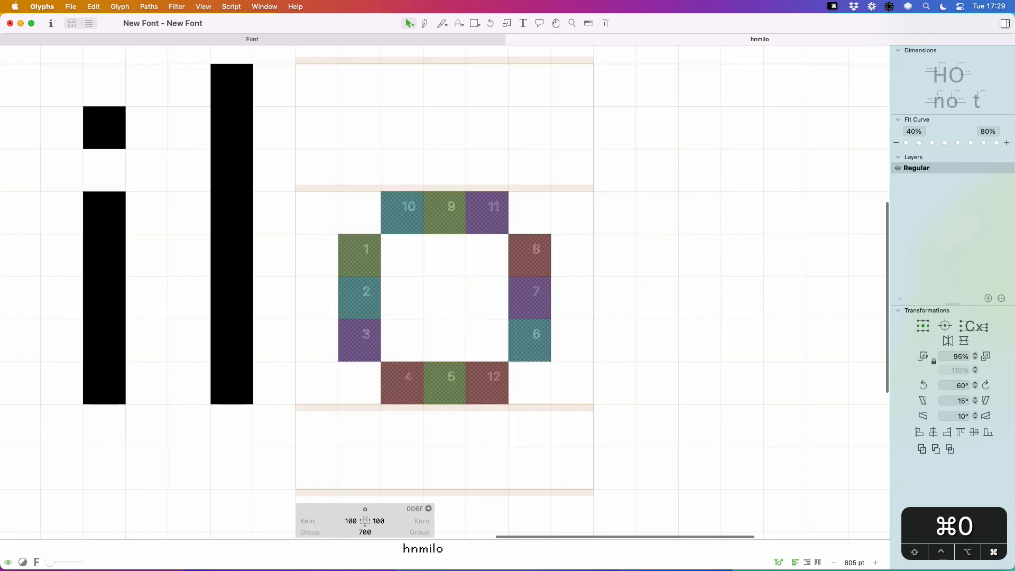
key(cmd+minus)
key(cmd+minus)
key(cmd+minus)
key(t)
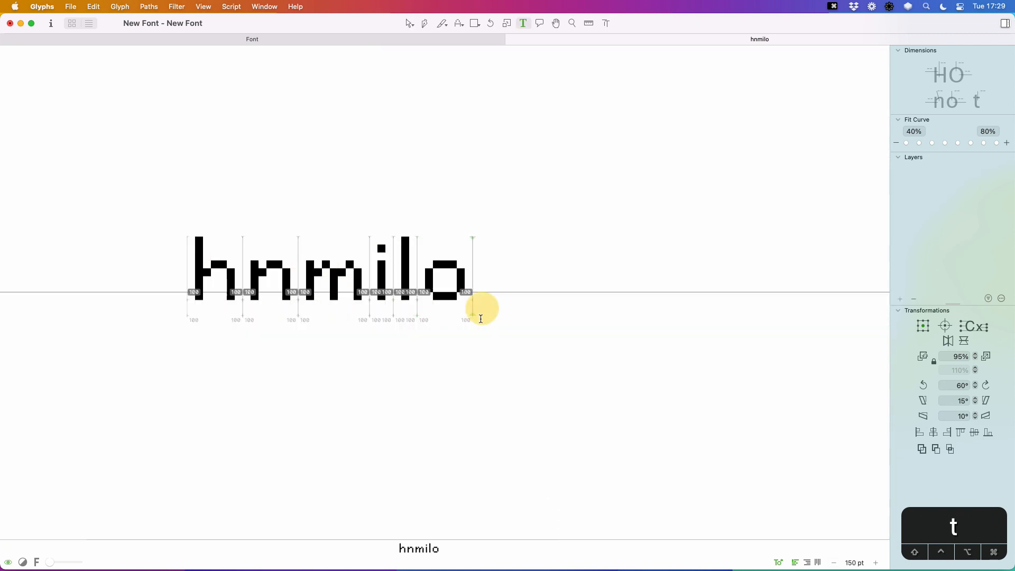
key(Escape)
- Append the letter p to the sample text hnmilo and open the p glyph for editing
double_click(445, 281)
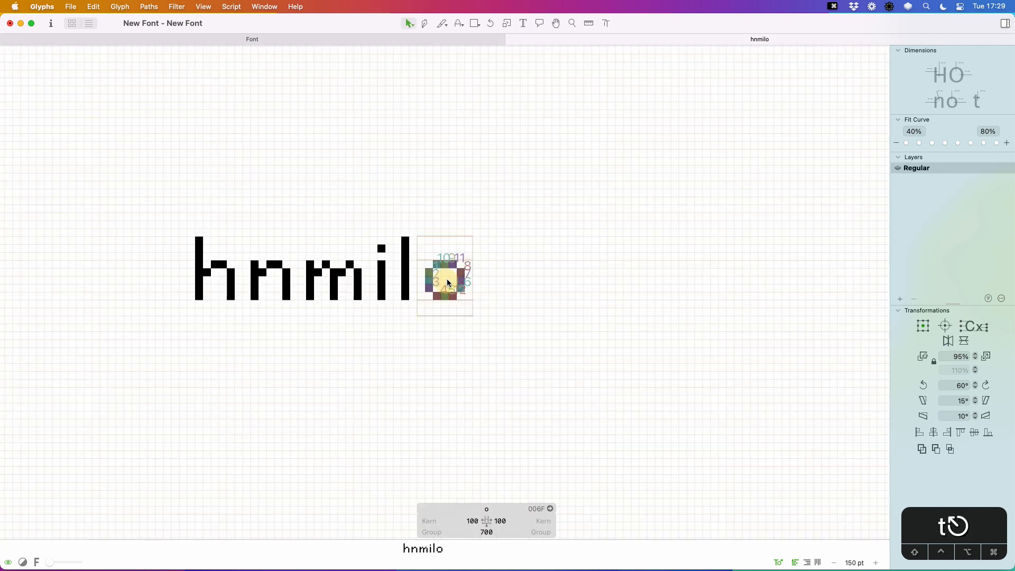
key(z)
drag(634, 203, 349, 355)
key(space)
drag(377, 276, 518, 276)
key(t)
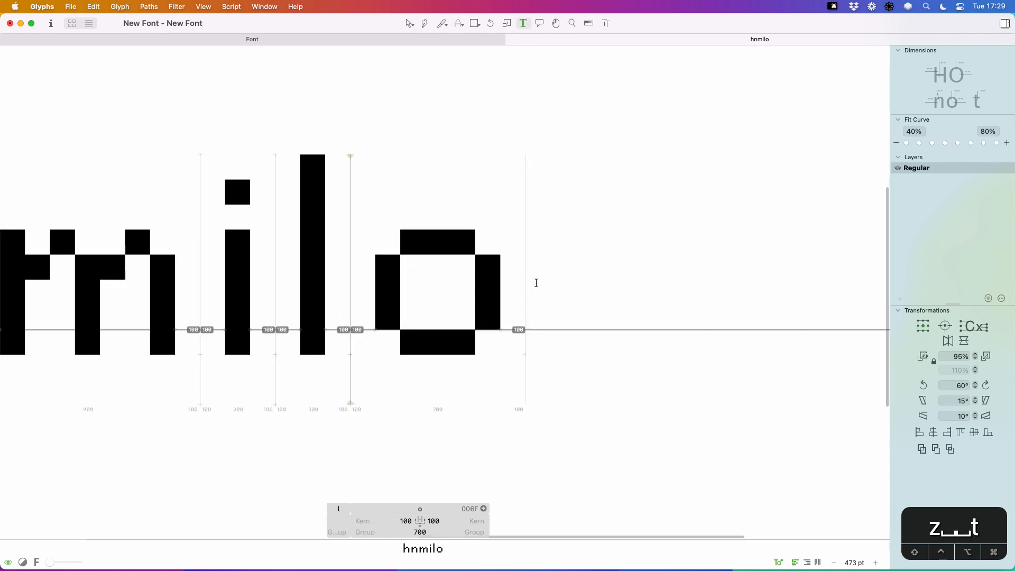
click(546, 283)
text(p)
key(Escape)
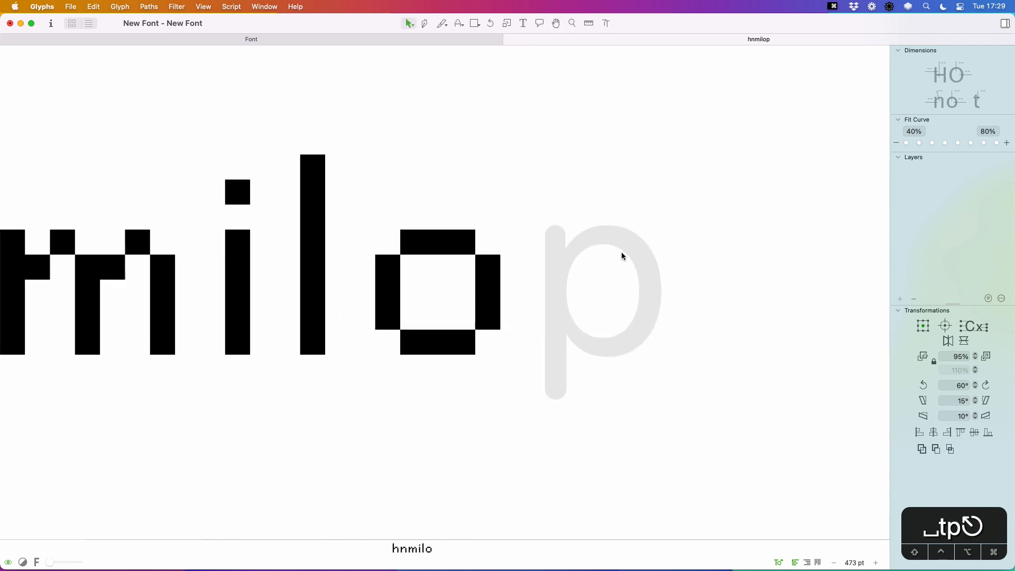
double_click(612, 310)
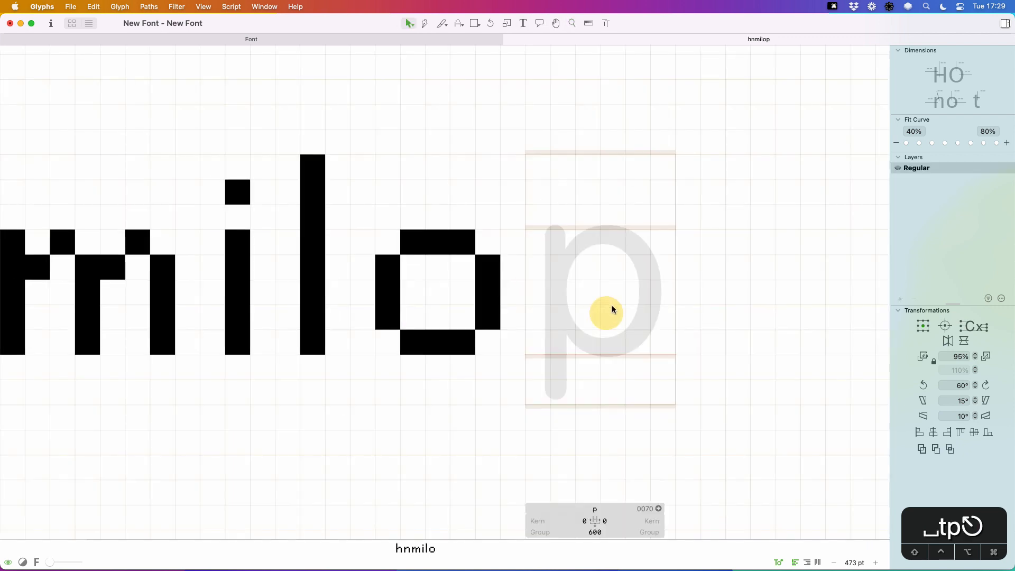
- Draw the p as a seven-pixel stem reaching the descender, with a joining pixel, one top pixel, three right-side pixels and two bottom pixels
click(459, 23)
click(563, 250)
drag(564, 250, 563, 391)
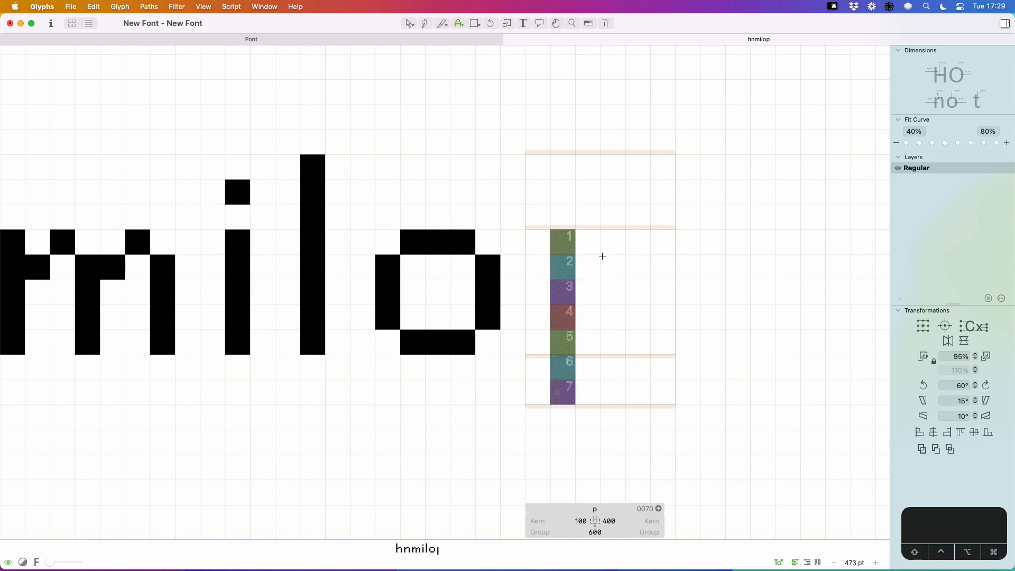
click(587, 267)
click(618, 239)
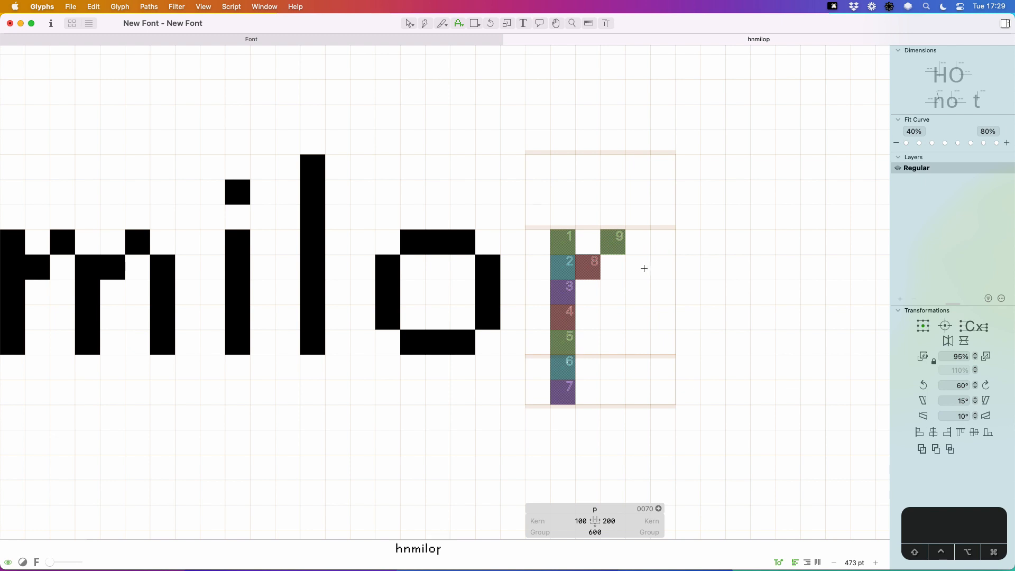
mouse_move(643, 267)
mouse_down()
mouse_move(637, 316)
mouse_move(609, 340)
mouse_move(587, 342)
mouse_up()
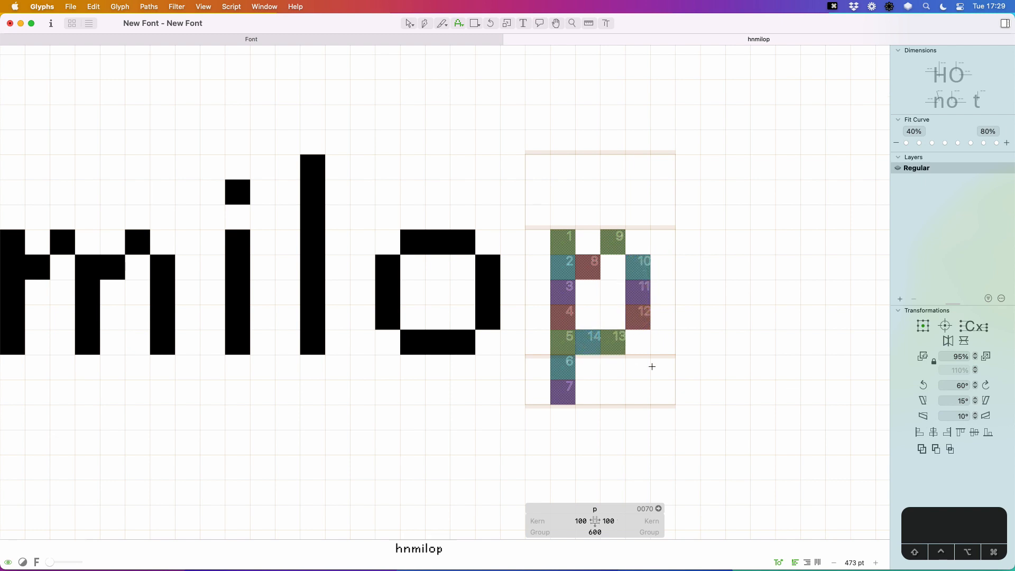
- Shift the three pixels on the right side of the p's bowl 100 units right
key(v)
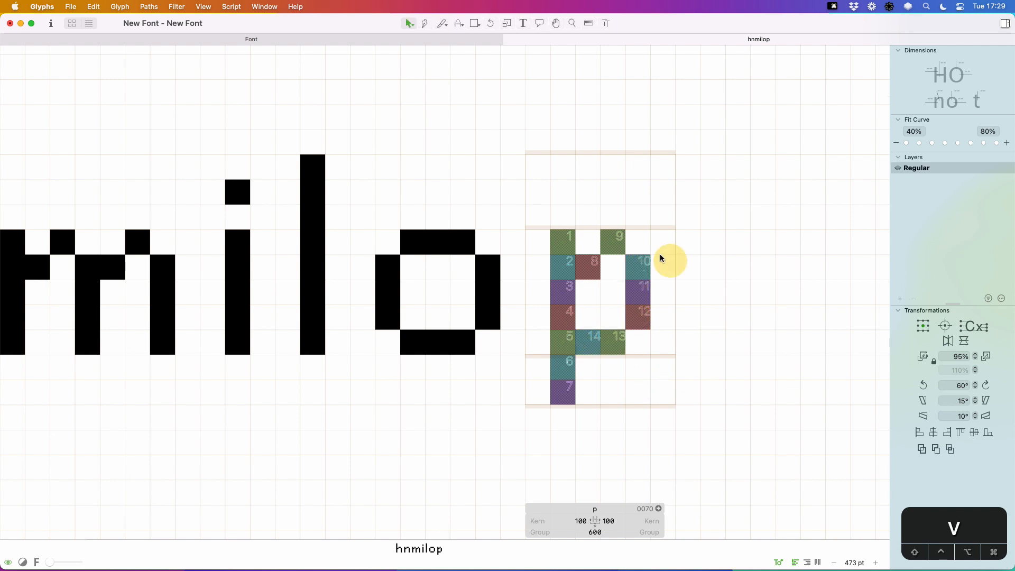
drag(660, 252, 621, 328)
key(Right)
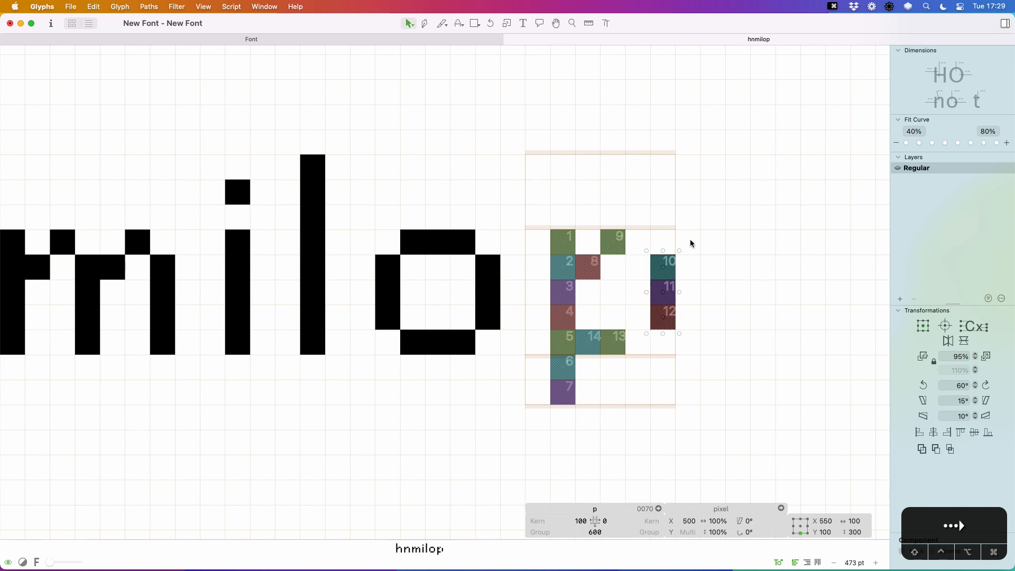
- Complete the p's bowl by adding one pixel to its top edge and one pixel to its bottom edge
click(656, 358)
click(459, 23)
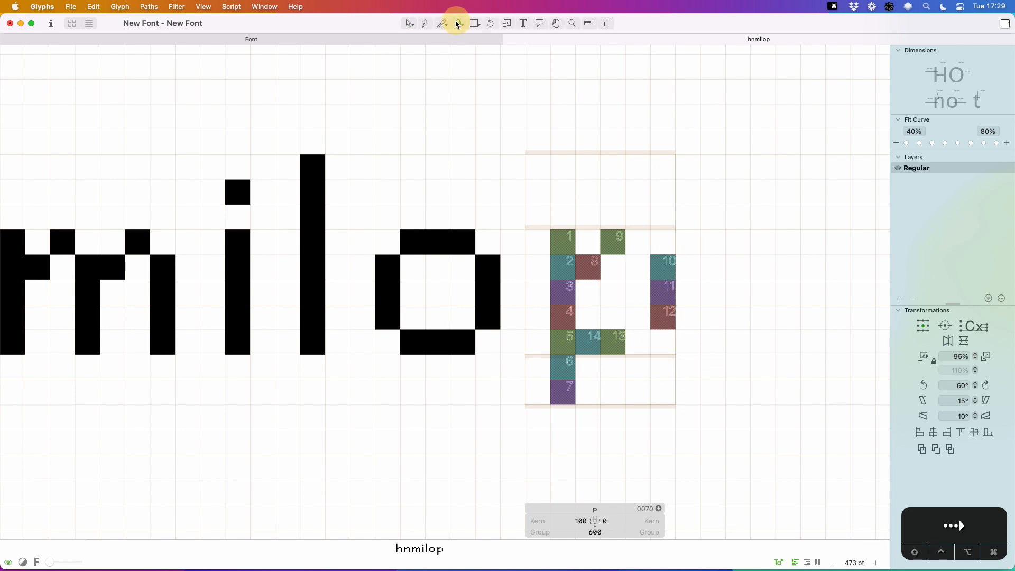
click(630, 251)
click(635, 334)
key(v)
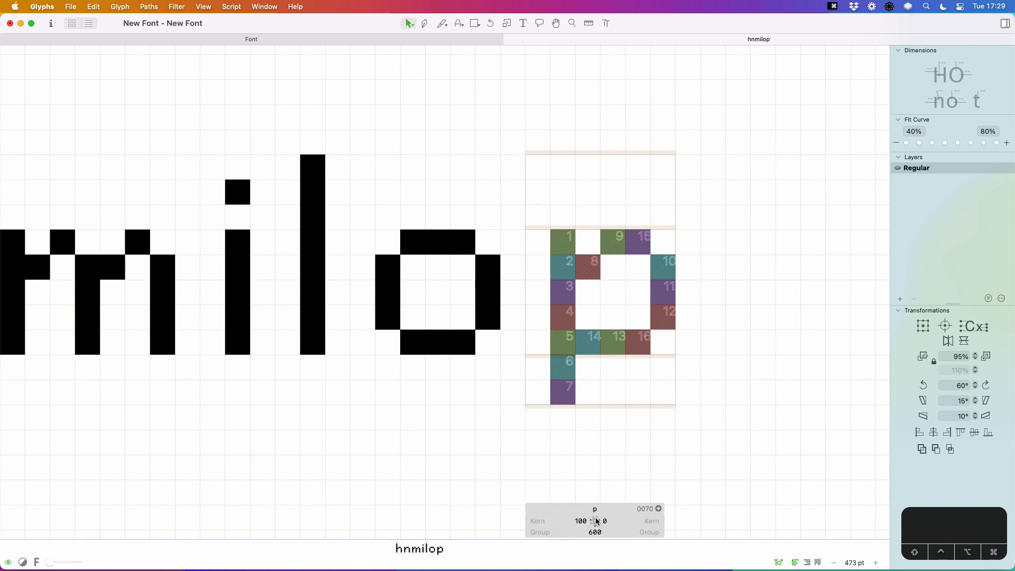
- Set the p's right sidebearing to 100 and preview the whole word hnmilop at a smaller size
key(BackSpace)
text(100)
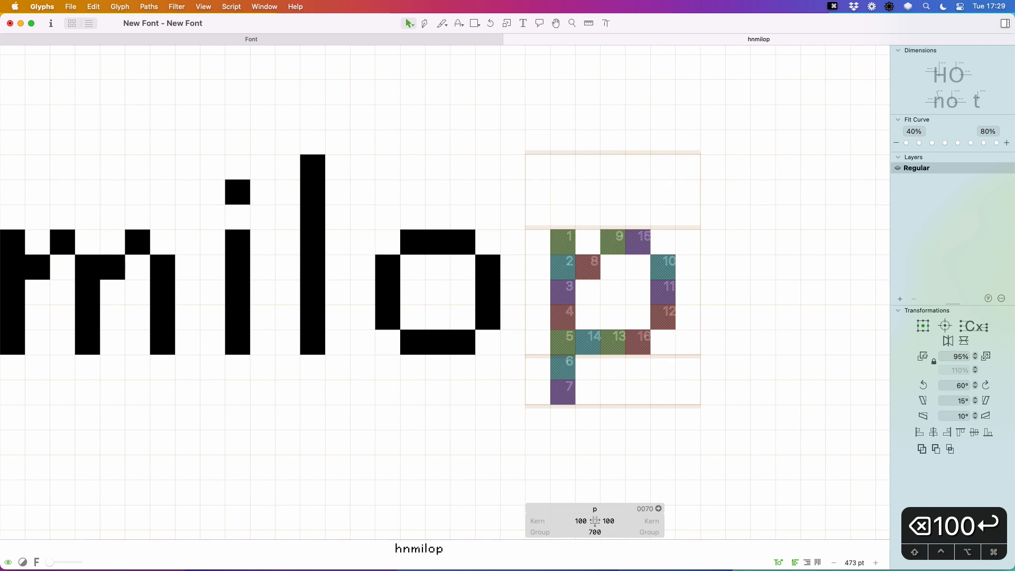
key(Return)
key(super+minus)
key(super+minus)
key(super+minus)
key(t)
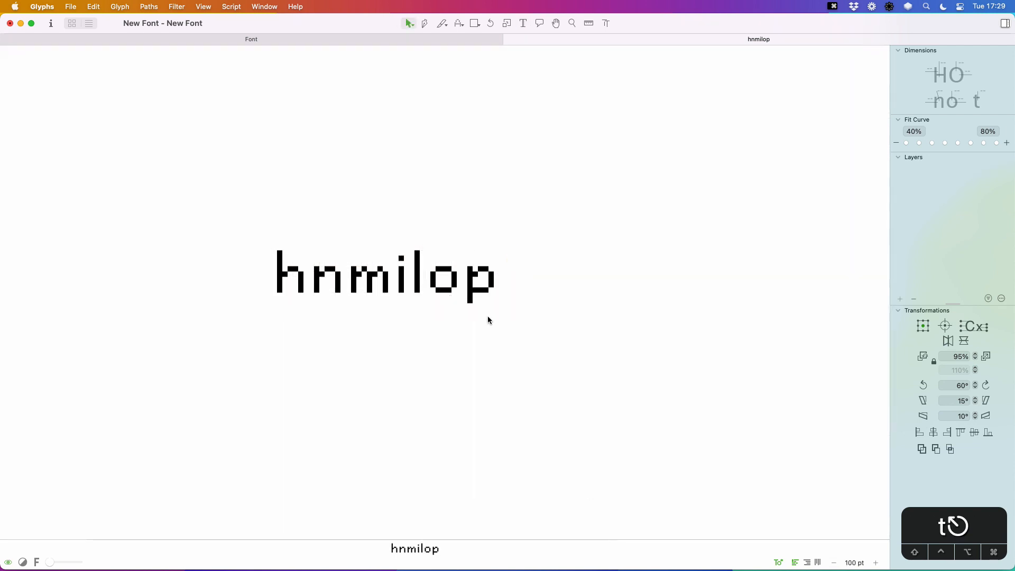
- Append the letter q to the sample text hnmilop and open the q glyph for editing
double_click(484, 286)
key(z)
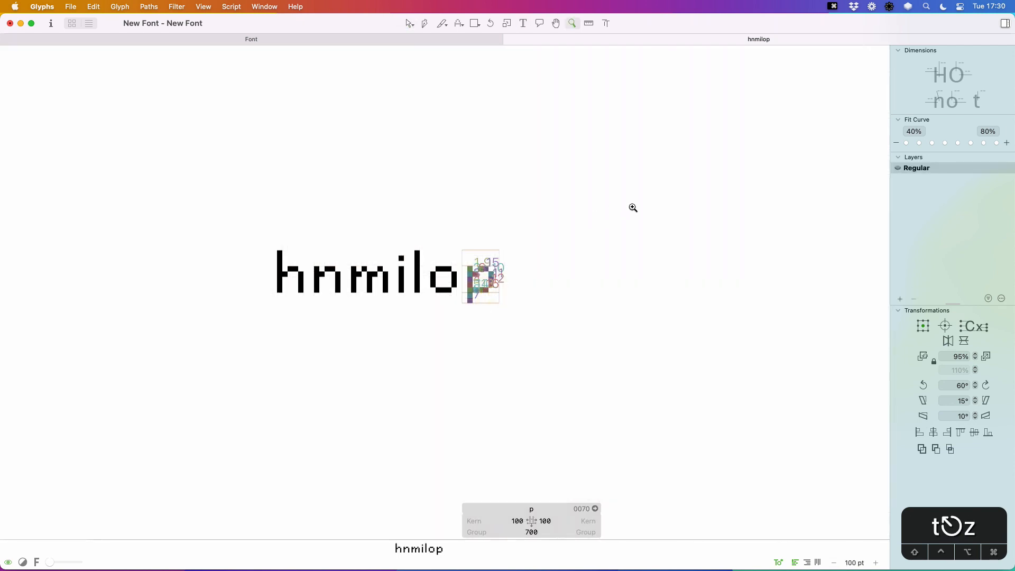
drag(633, 208, 359, 373)
key(super+a)
key(super+a)
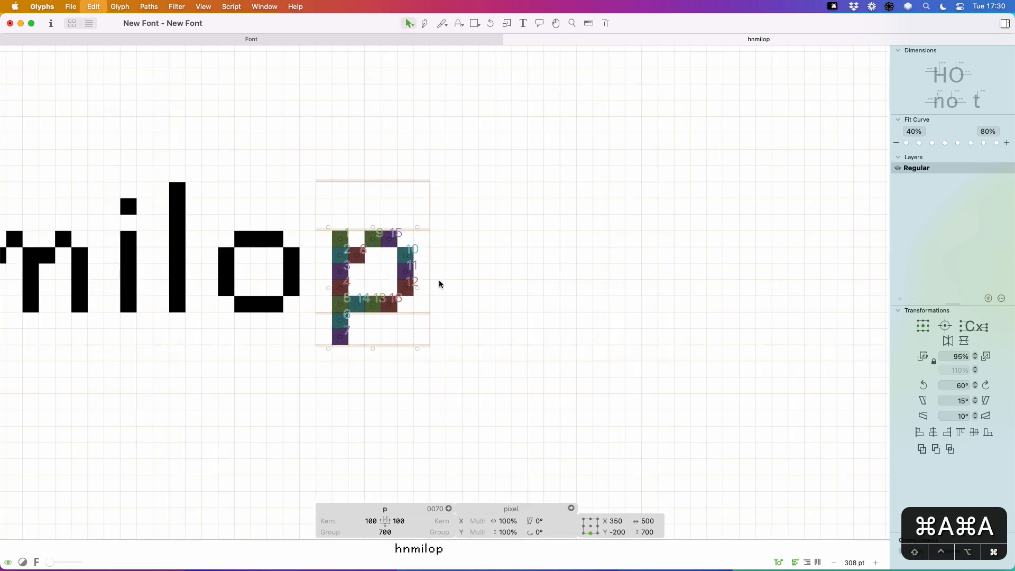
key(t)
key(Escape)
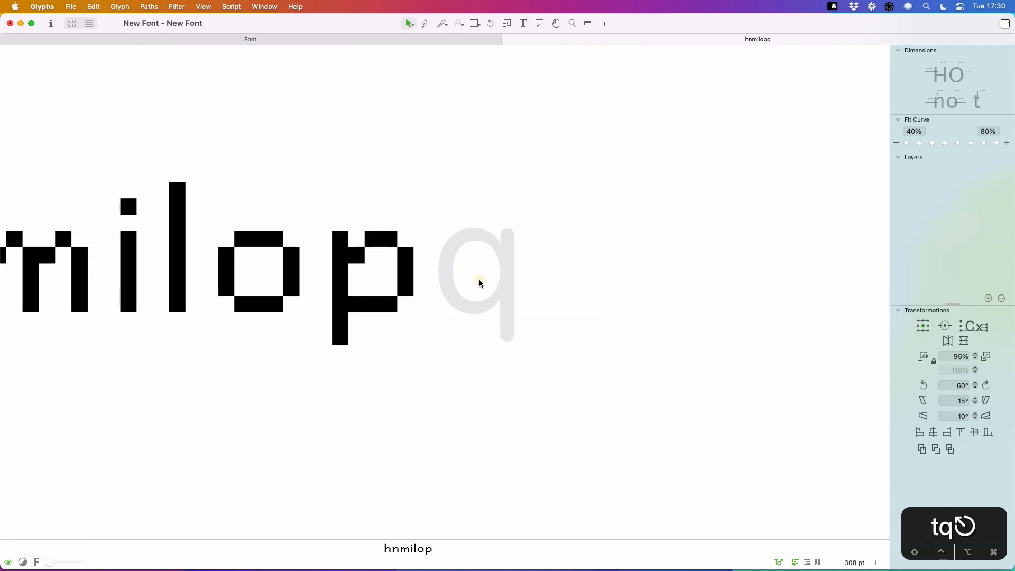
- Try to add the q glyph as a component of the q itself
key(shift+super+c)
text(q)
key(Return)
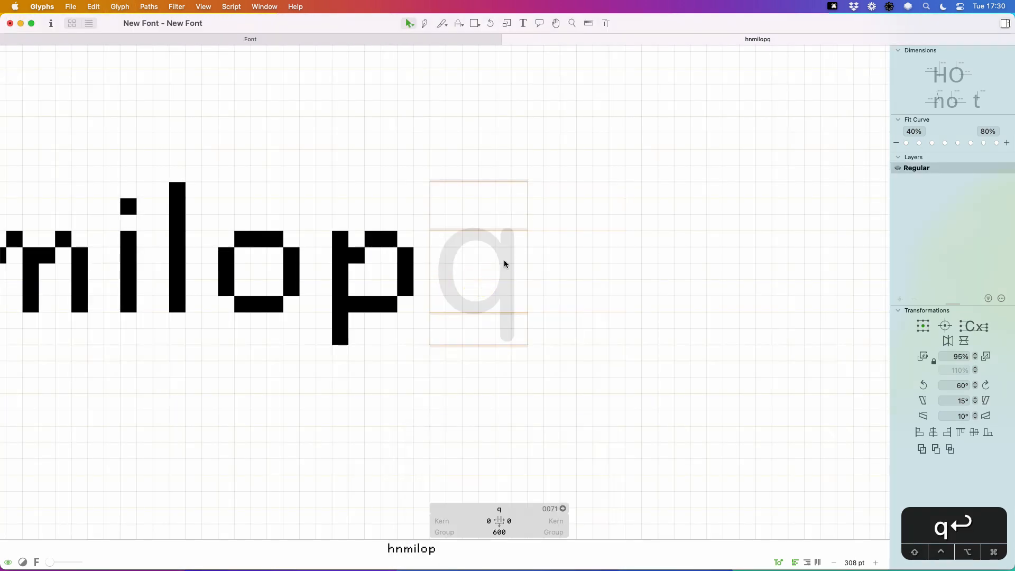
key(v)
click(481, 278)
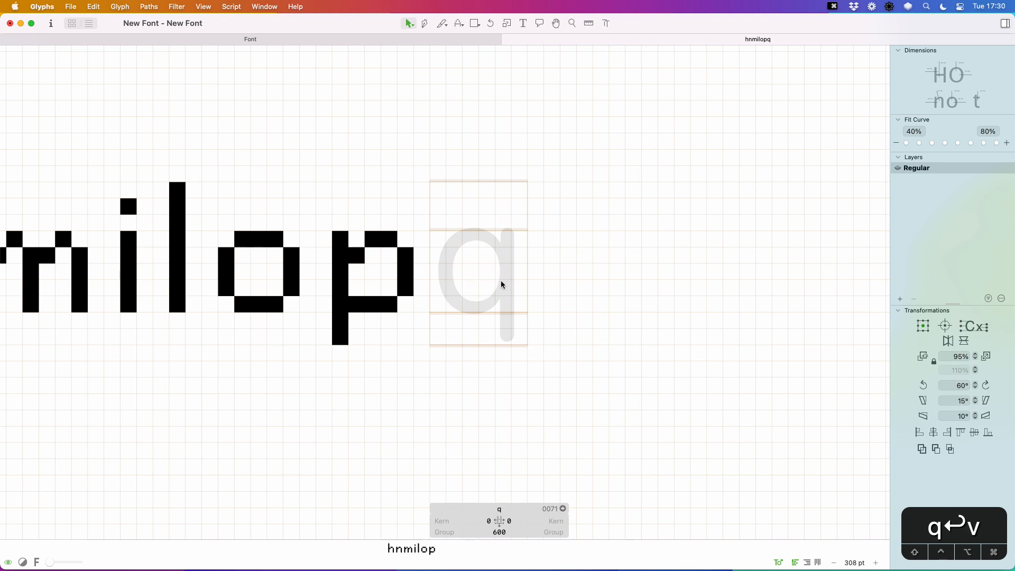
- Add the p glyph as a component of the q and flip it horizontally
key(shift+super+c)
text(q)
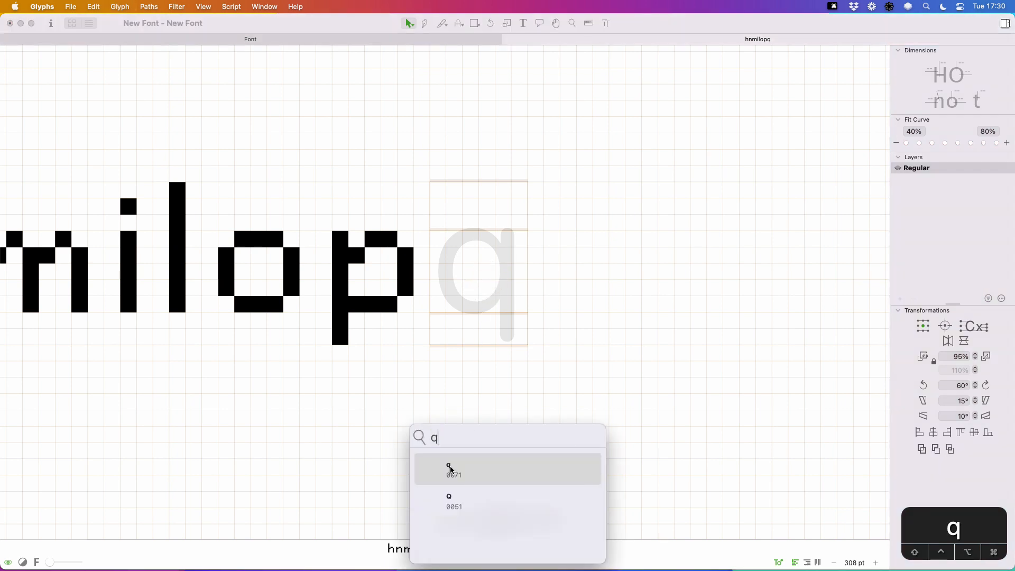
click(436, 469)
key(BackSpace)
key(p)
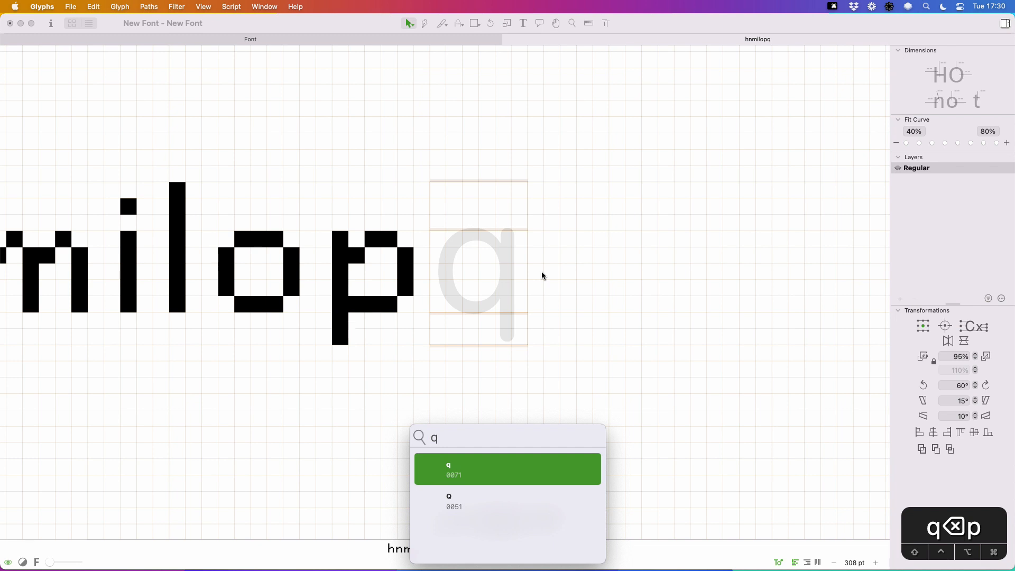
click(476, 431)
key(BackSpace)
text(p)
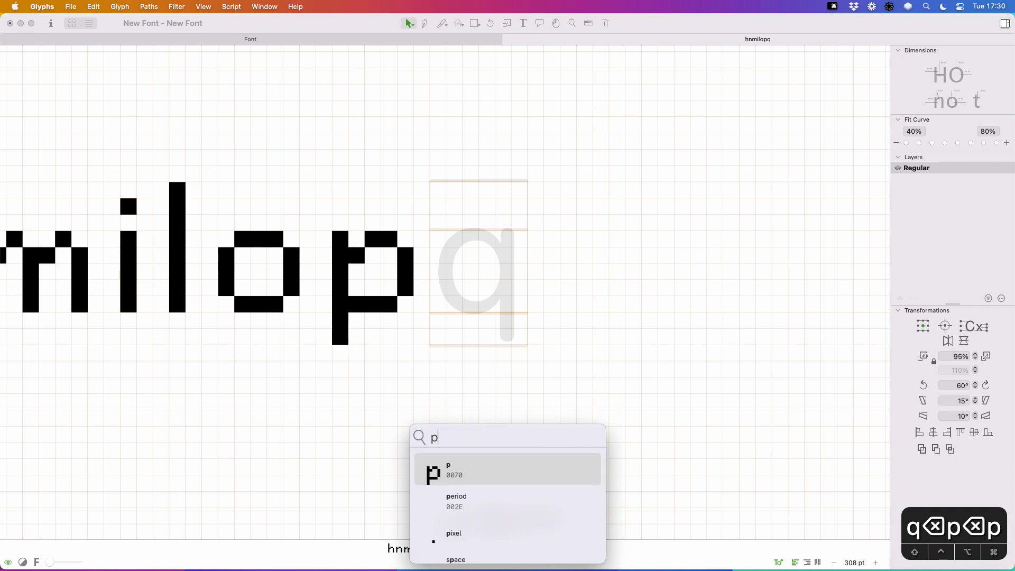
key(Return)
click(948, 340)
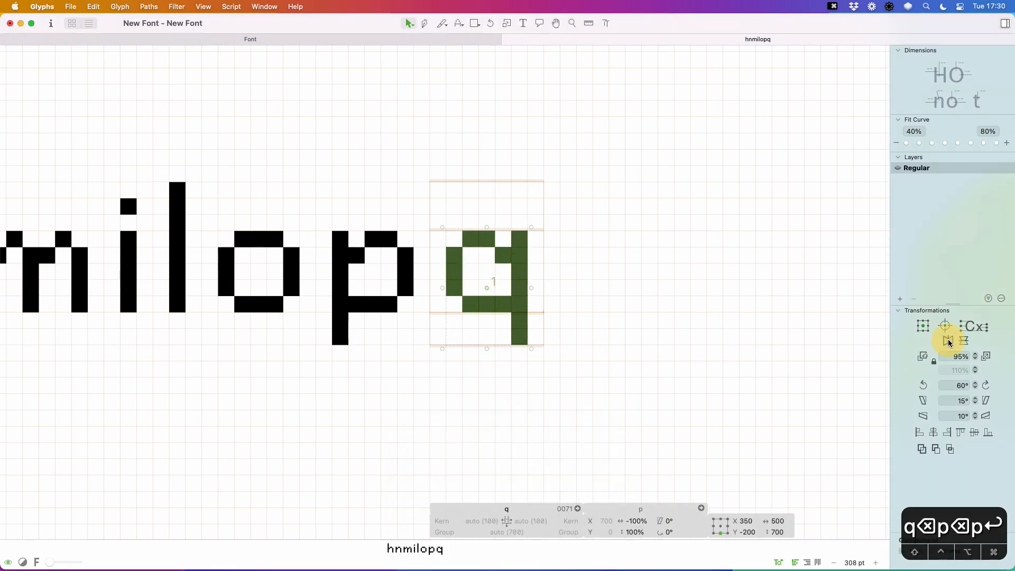
click(528, 336)
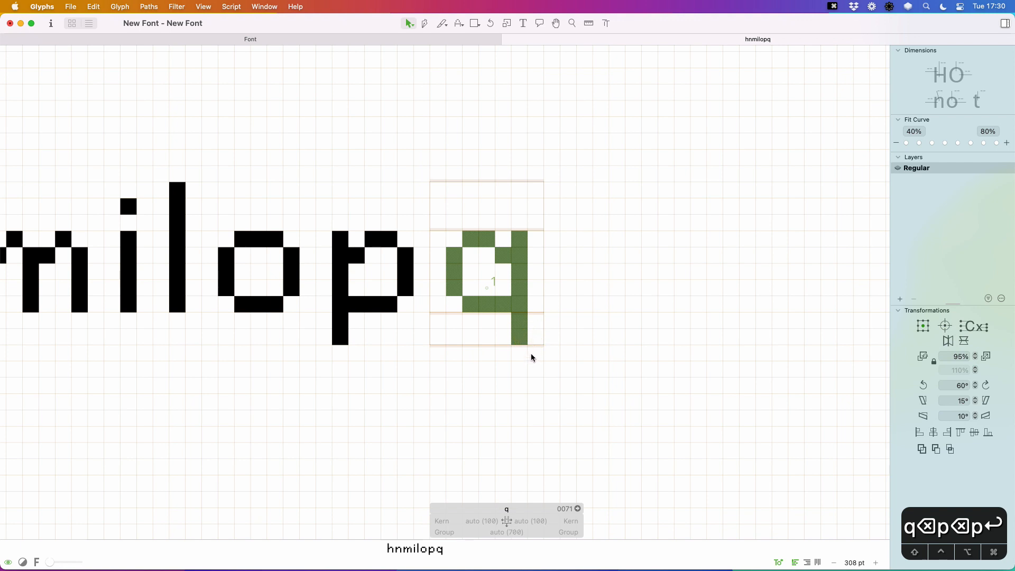
- Append the letters b and d to the sample text hnmilopq and open the b glyph for editing
text(t)
text(b)
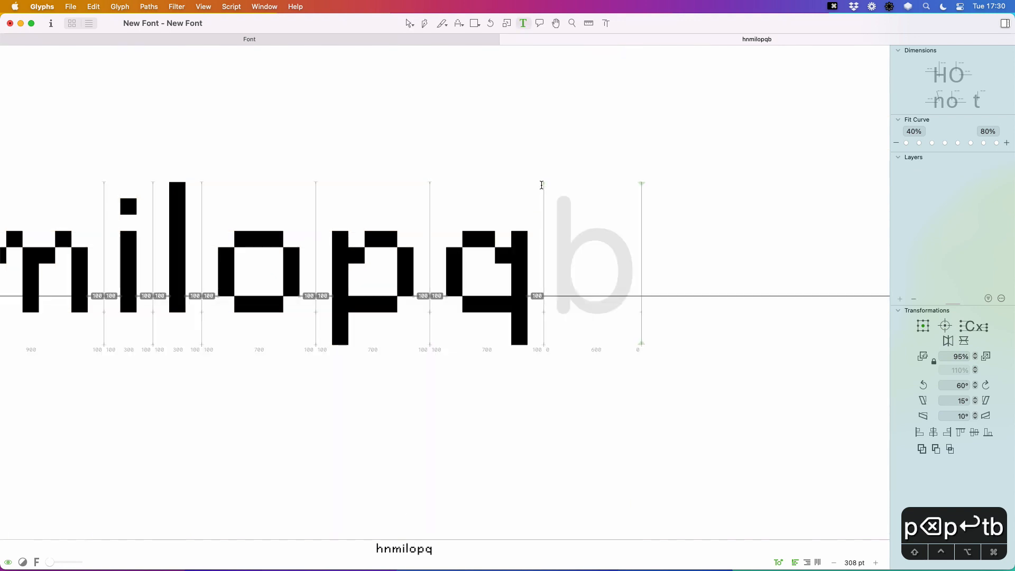
text(d)
key(Escape)
click(591, 270)
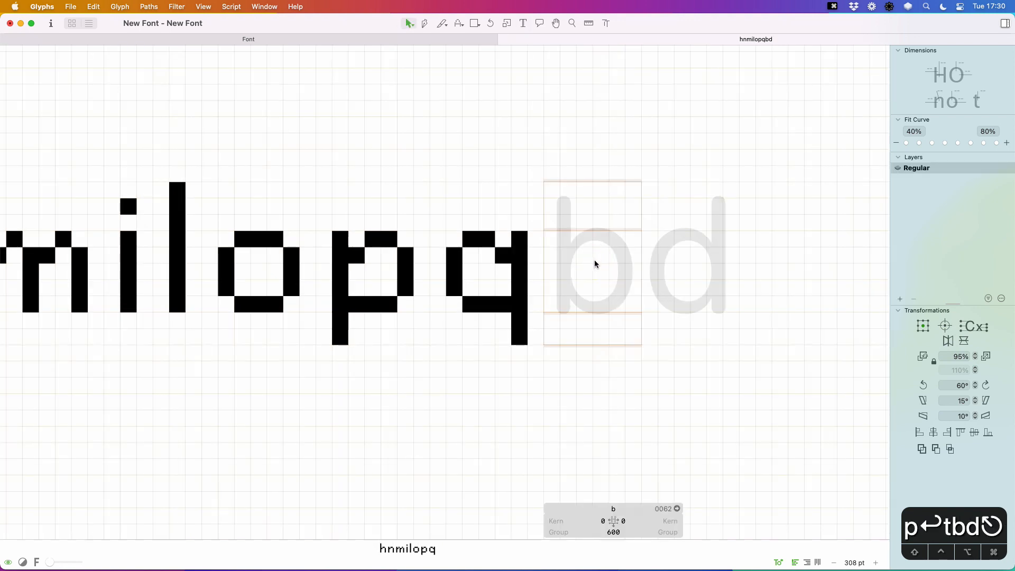
- Copy all pixels of the p glyph and paste them into the b glyph
double_click(363, 280)
key(super+a)
key(super+a)
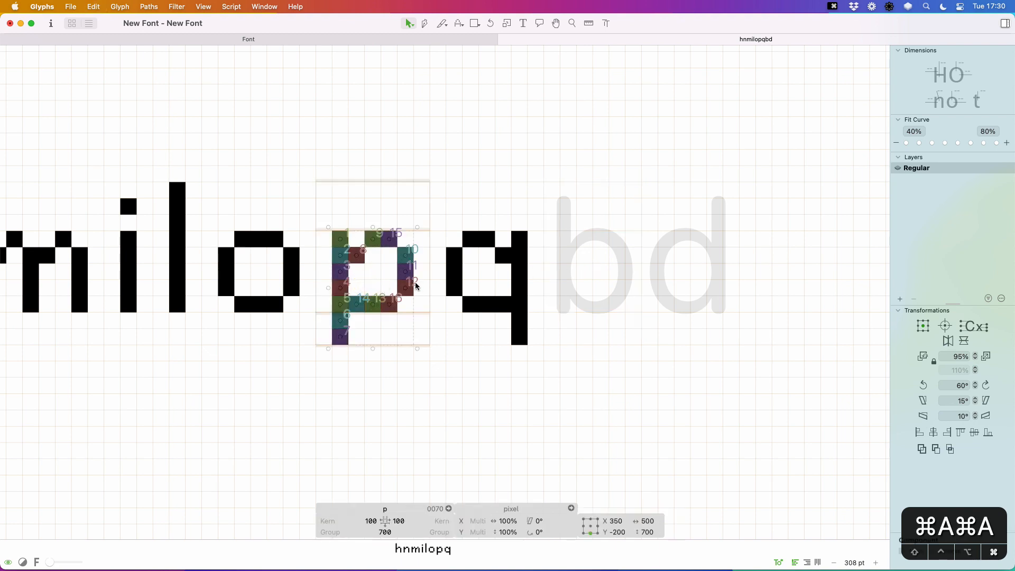
key(super+c)
double_click(605, 286)
key(super+v)
click(587, 363)
- Raise the b's stem pixels 300 units to form an ascender, except the pixel just below the baseline, which moves up 100 units
click(568, 249)
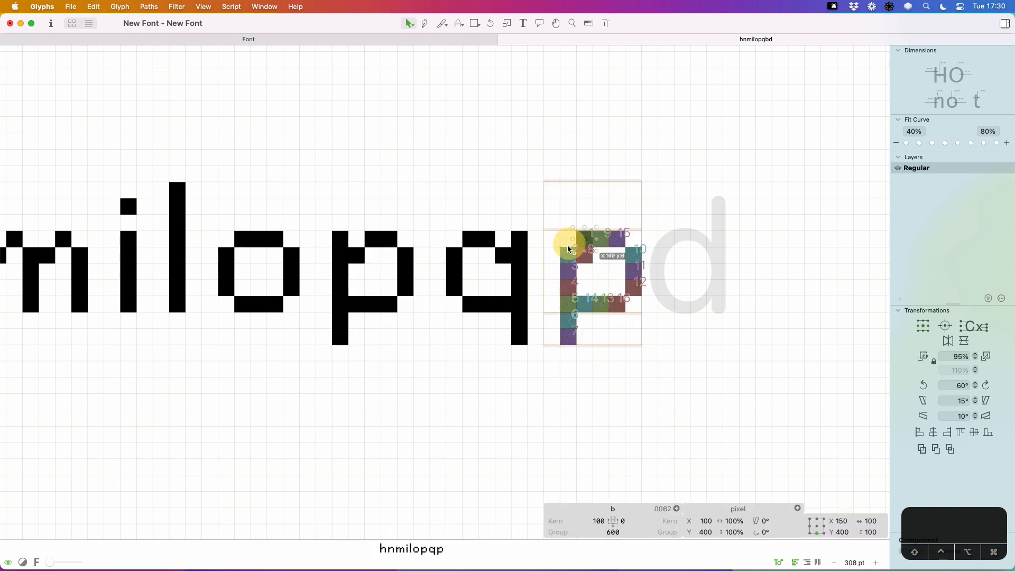
key(super+z)
click(569, 209)
click(567, 241)
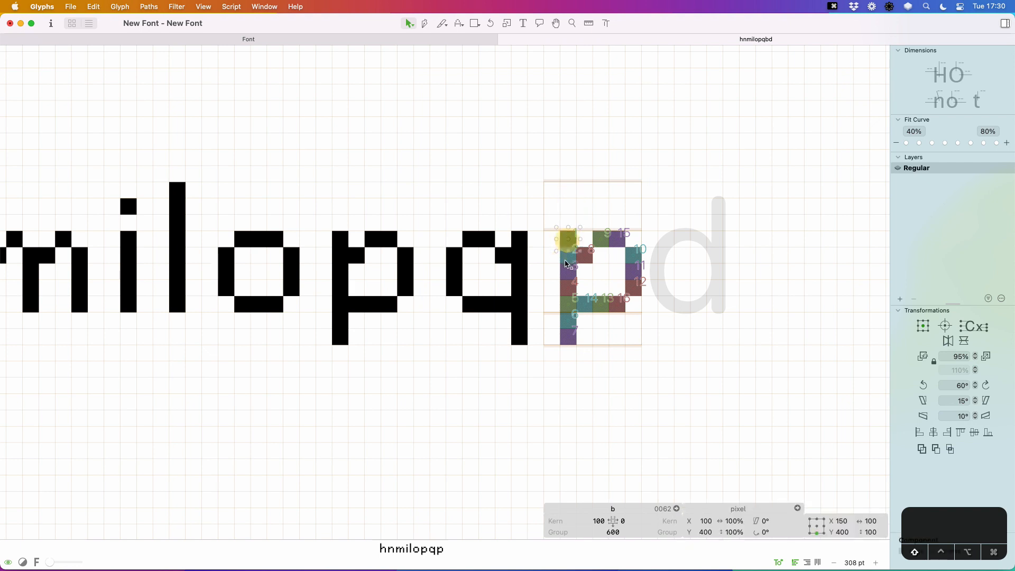
shift+click(565, 258)
shift+click(564, 274)
shift+click(568, 289)
shift+click(567, 304)
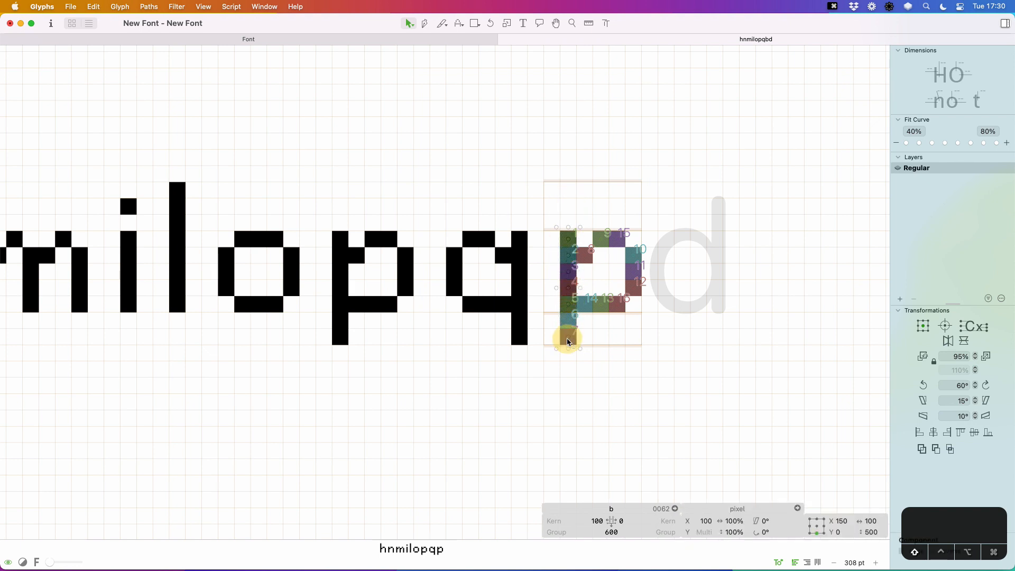
drag(567, 340, 567, 309)
click(569, 358)
click(591, 276)
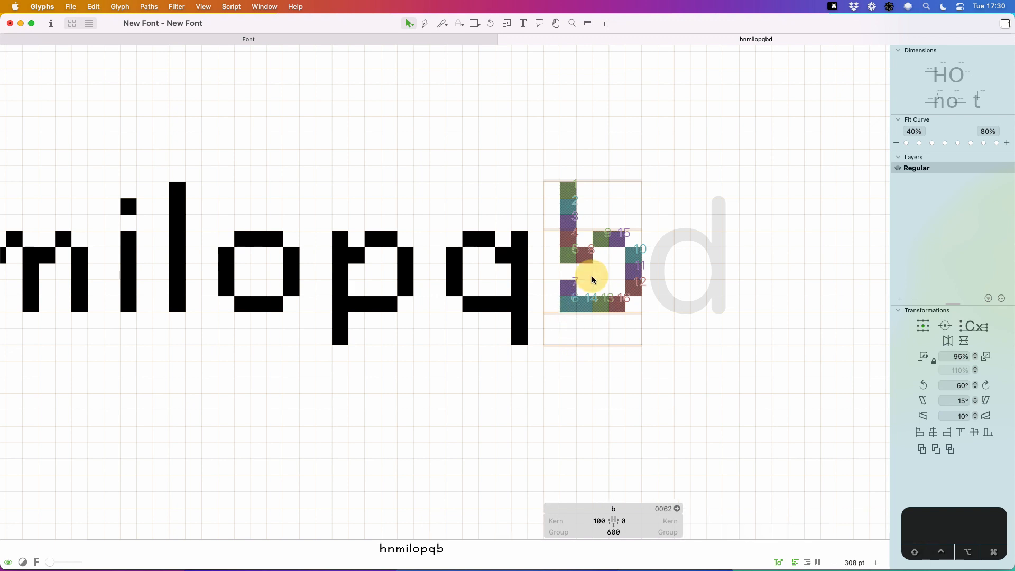
- Fill the one-pixel gap in the b's stem with a pixel
click(459, 23)
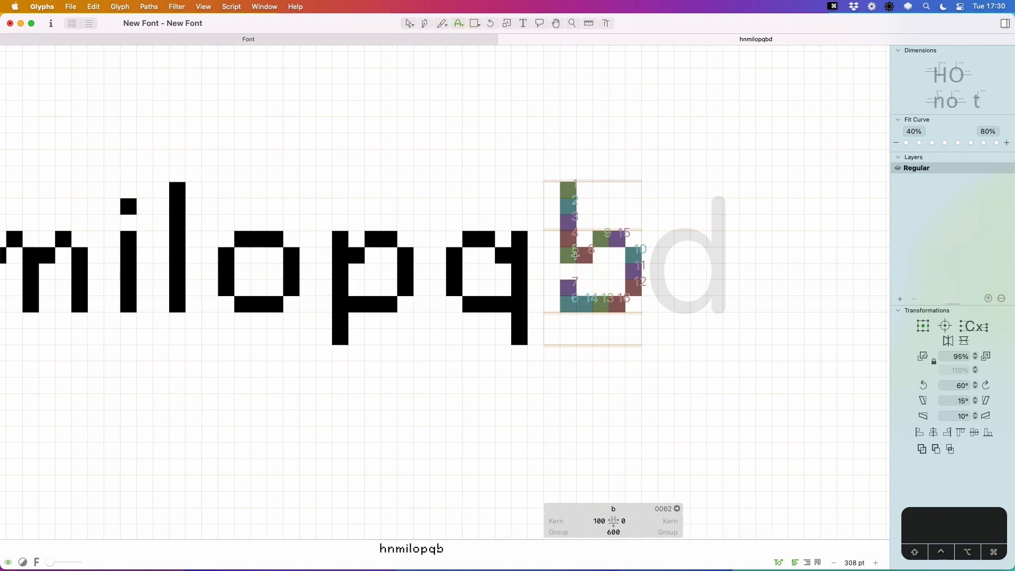
click(567, 271)
key(v)
- Set the b's right sidebearing to 100
click(631, 521)
key(super+a)
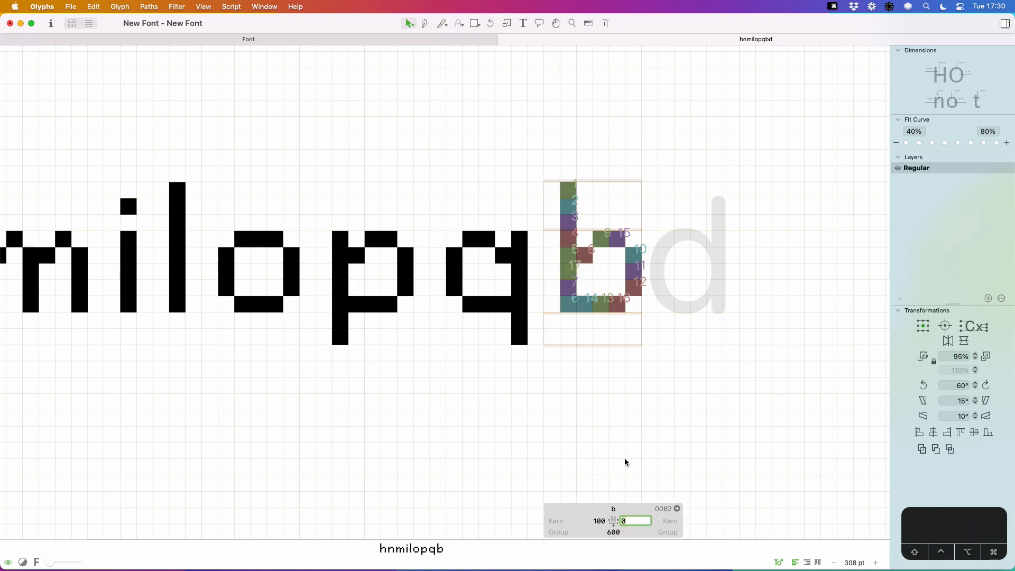
text(100)
key(Return)
key(v)
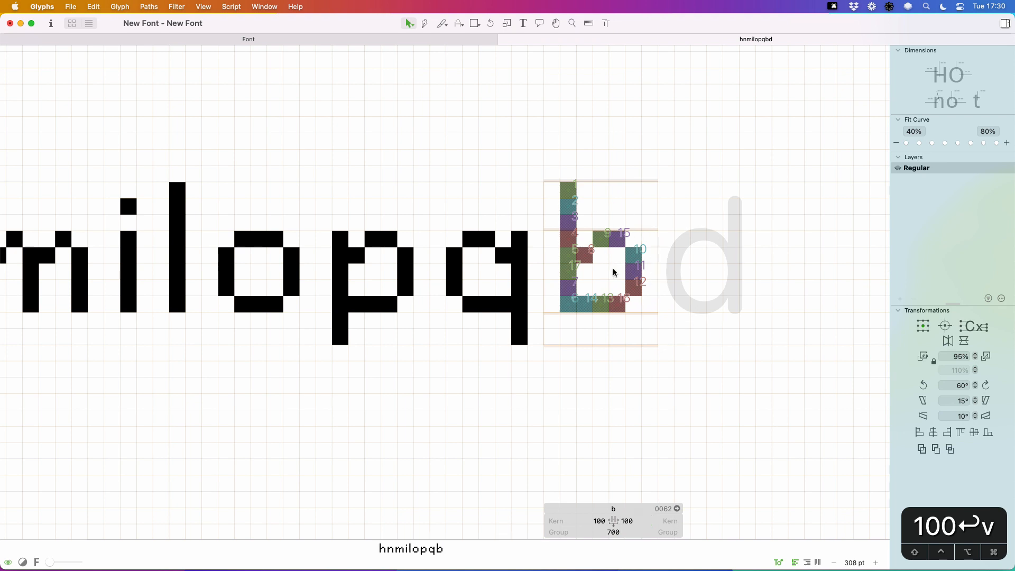
- Open the d glyph, add the b glyph as its component and flip it horizontally
key(super+a)
double_click(708, 283)
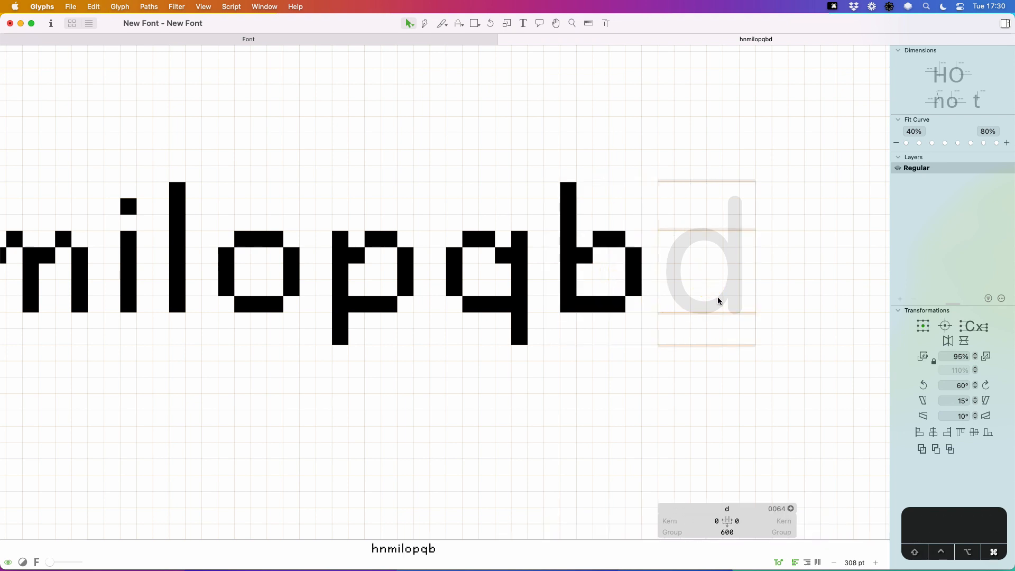
key(super+shift+c)
text(b)
key(Return)
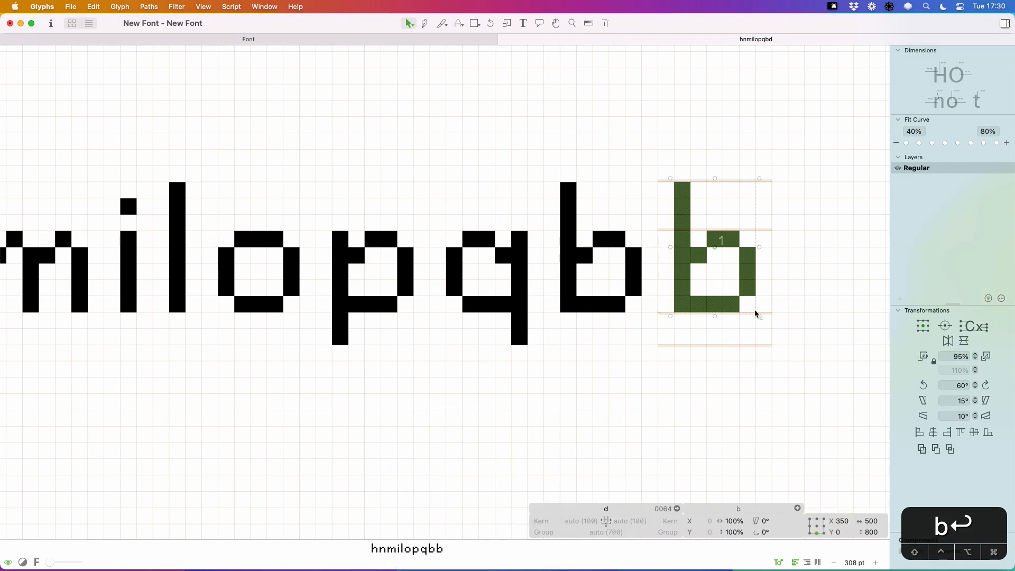
click(947, 341)
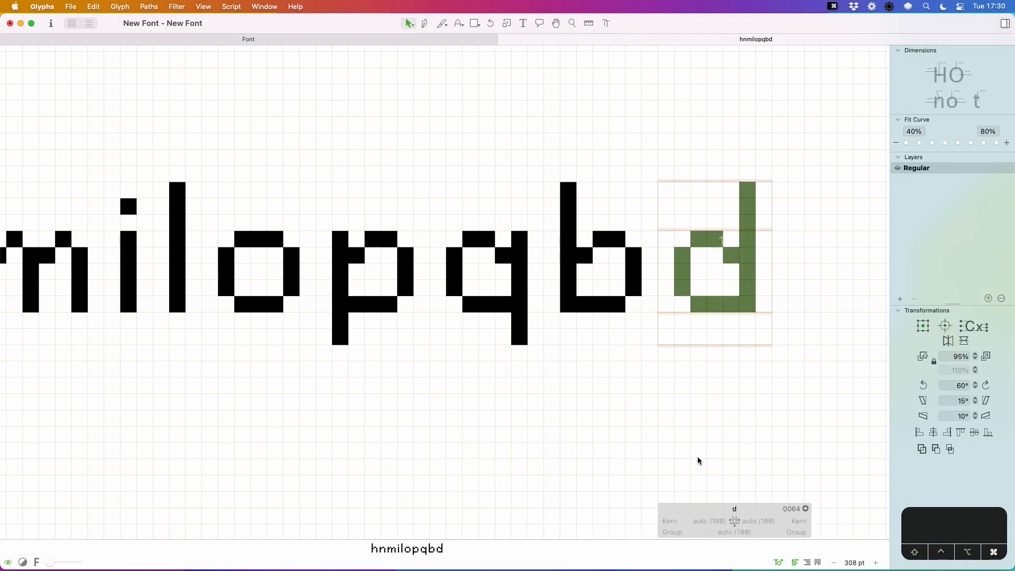
- Preview the whole word hnmilopqbd at a smaller size to check the letter shapes and spacing
key(super+minus)
key(super+minus)
key(super+minus)
key(space)
drag(561, 289, 634, 302)
key(t)
click(633, 285)
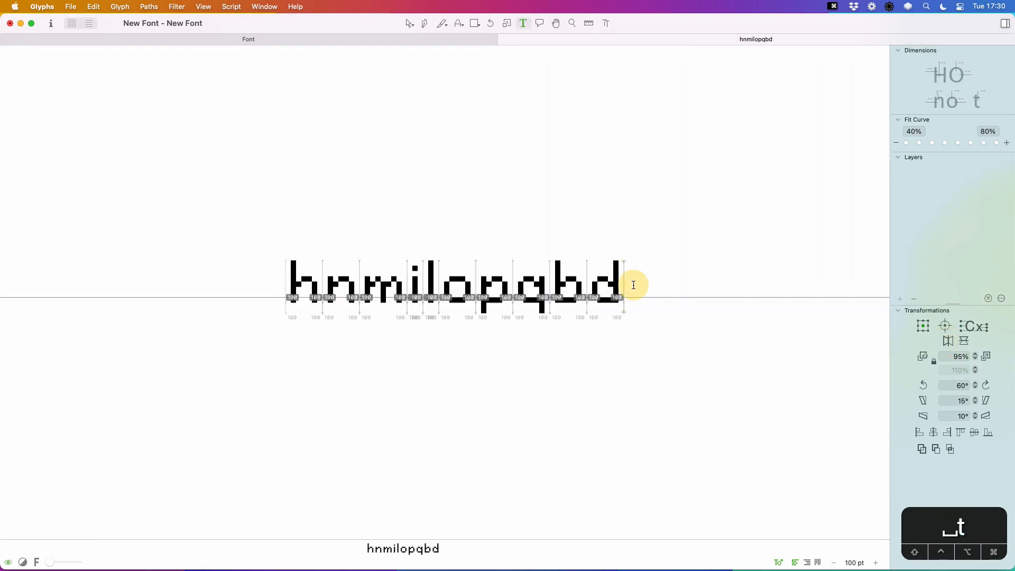
key(Escape)
- Close the edit tab with the sample word, and open and cancel the dialog for saving the font
key(super+w)
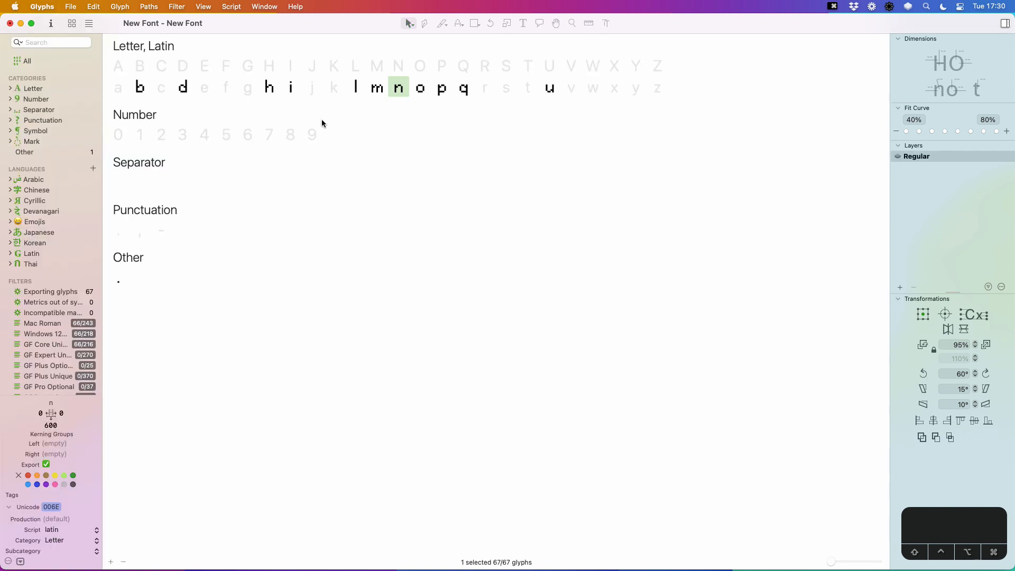
key(super+s)
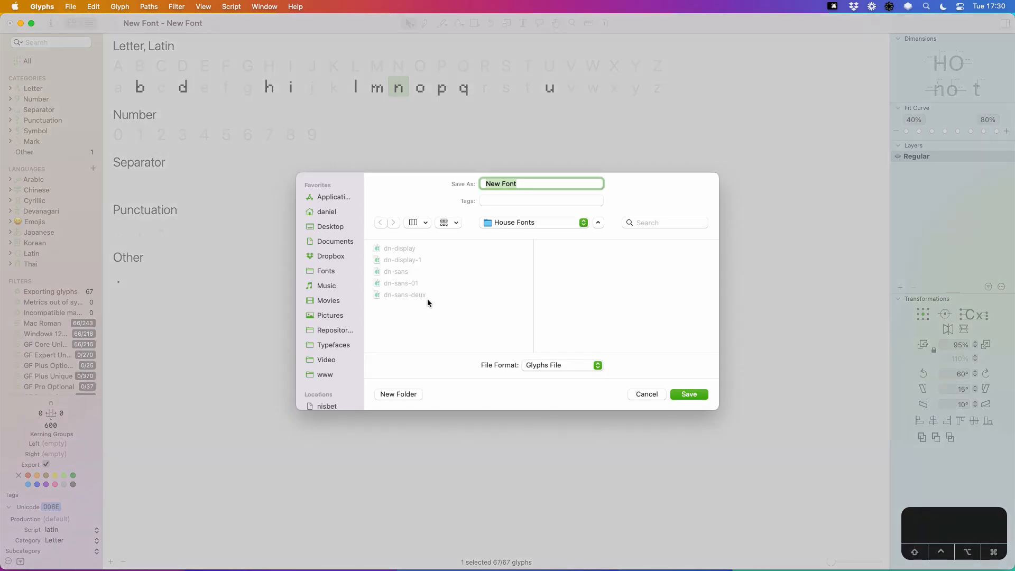
key(Escape)
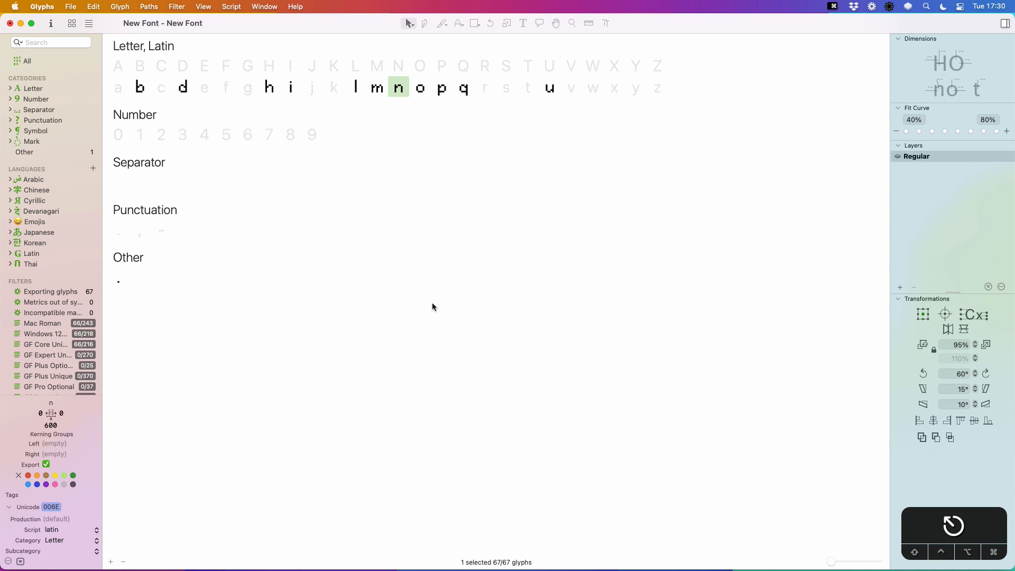
- Open the j glyph for editing and insert the letter i before it in the sample text
double_click(312, 87)
key(z)
drag(482, 228, 365, 363)
key(v)
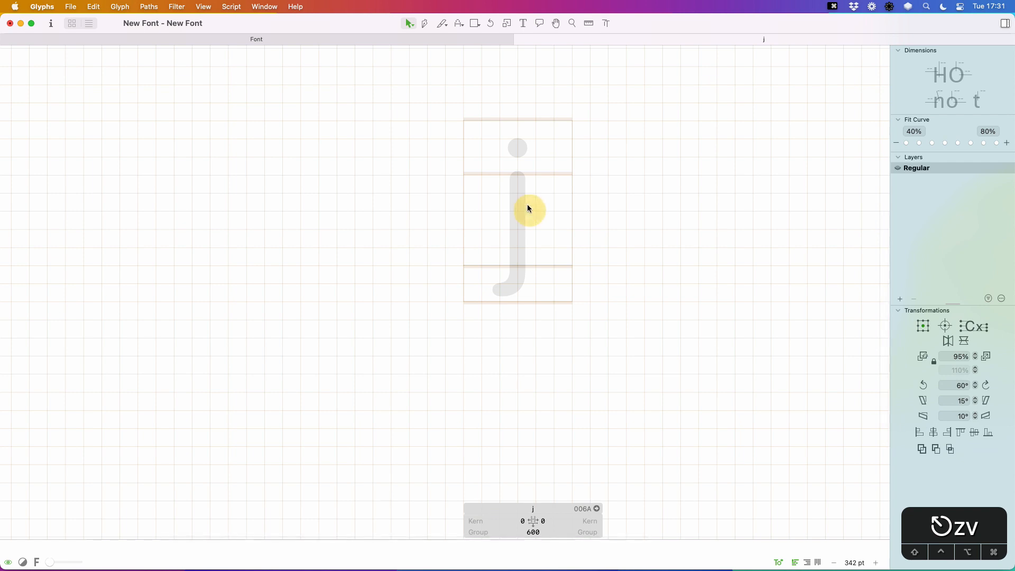
text(ti)
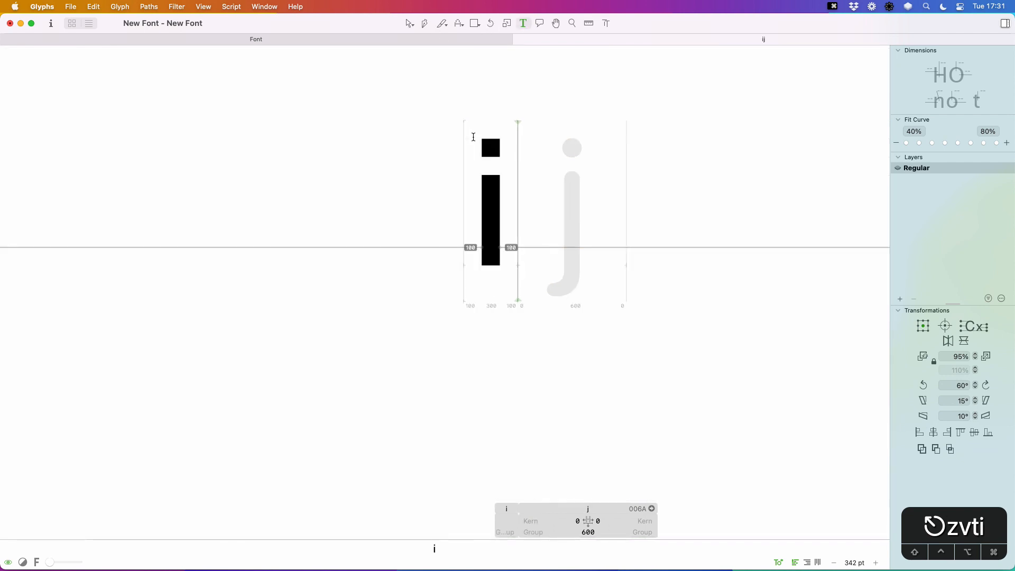
key(Escape)
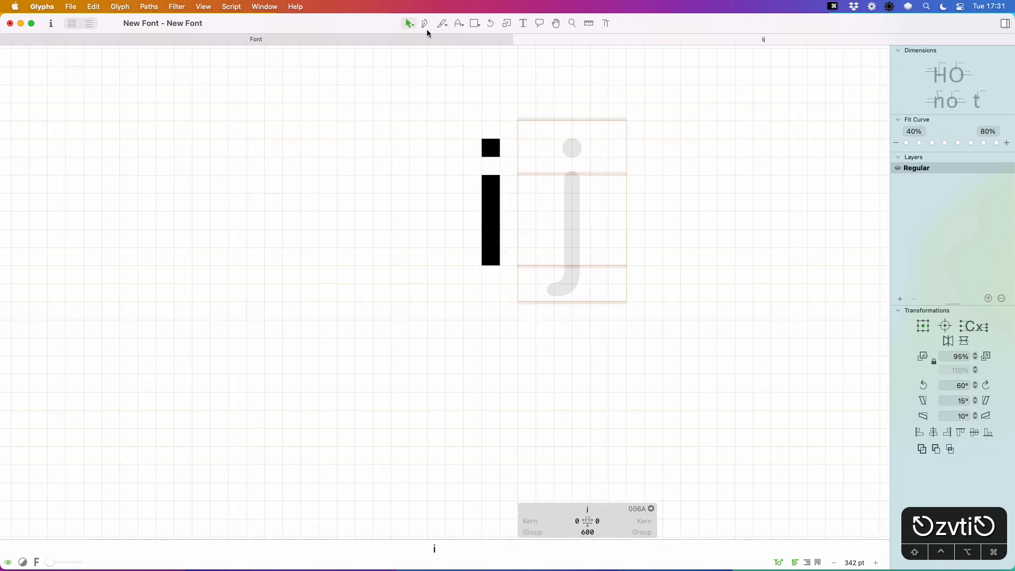
- Draw the j with the pixel component: a two-pixel tail, a six-pixel stem above the tail's right end and a separate dot
click(459, 24)
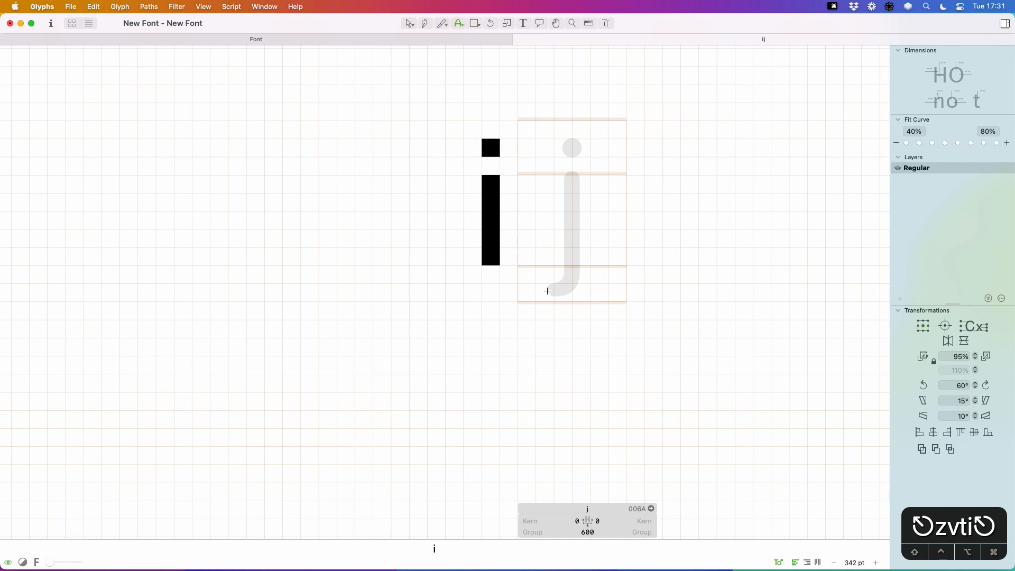
drag(547, 290, 562, 293)
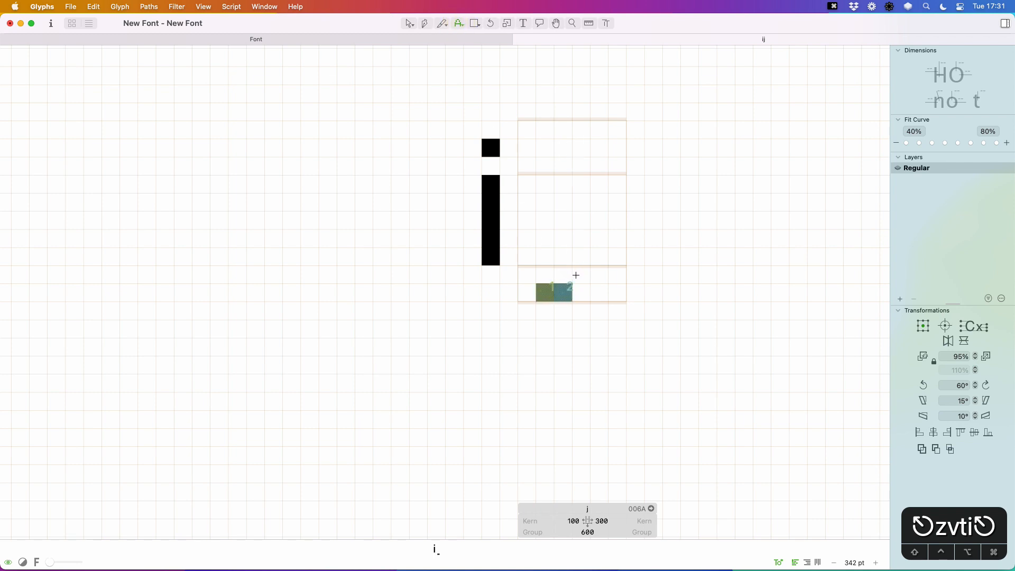
drag(578, 274, 582, 180)
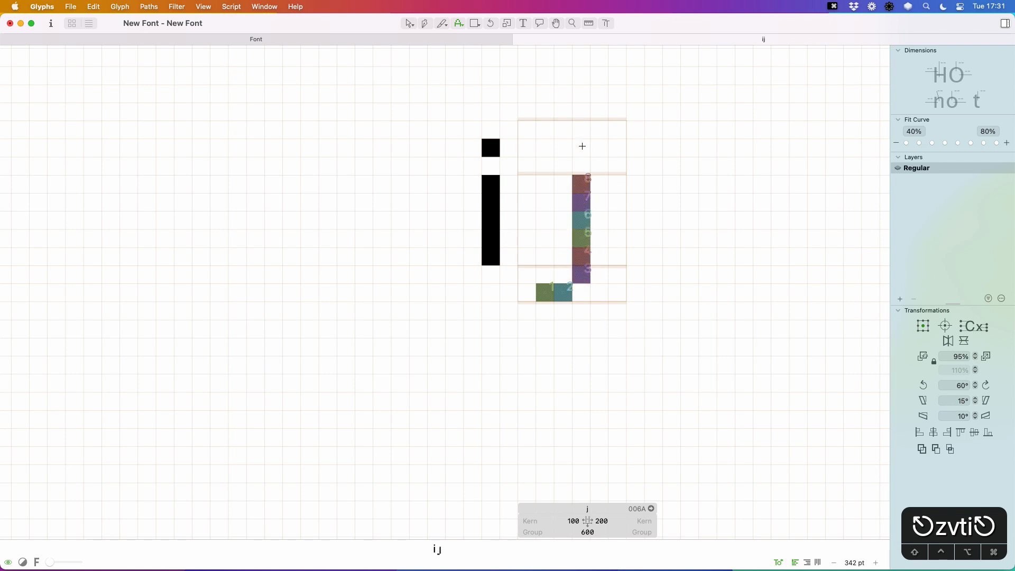
click(582, 146)
- Delete the outermost pixel of the j's tail
key(v)
click(539, 292)
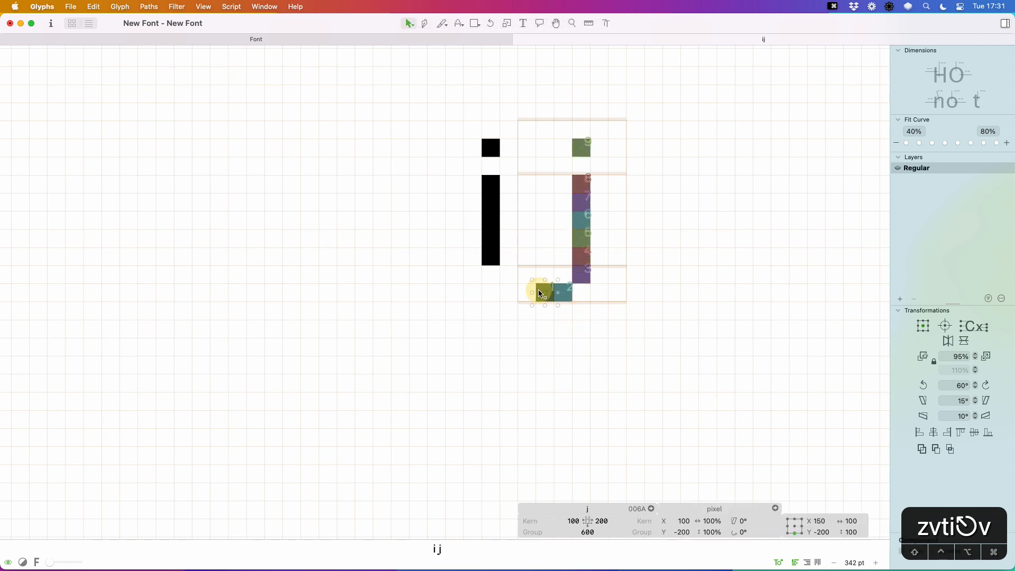
key(BackSpace)
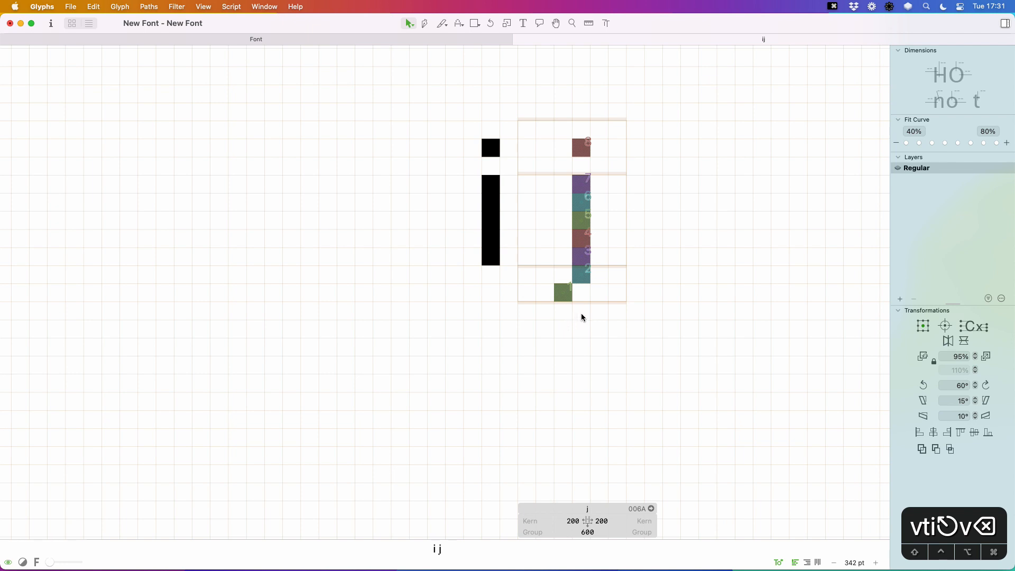
- Set the left and right sidebearings of the j to 100
click(566, 520)
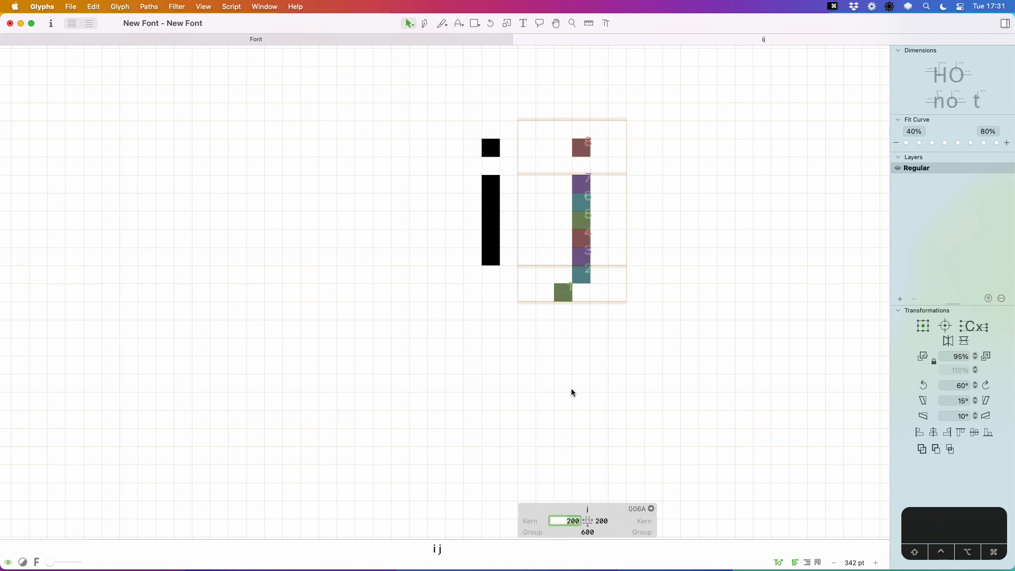
text(100)
key(Tab)
text(100)
key(Return)
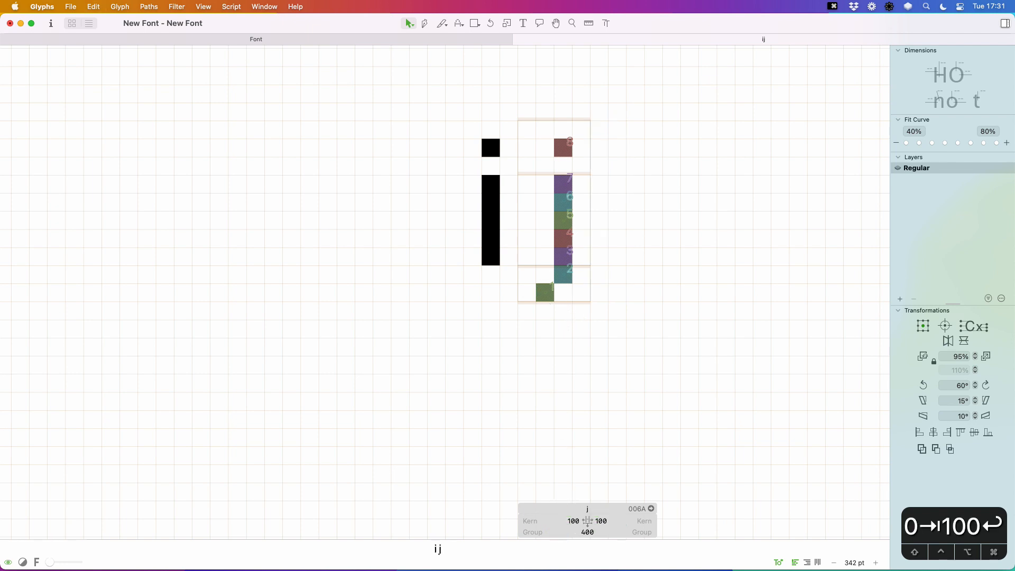
- Check the shape and spacing of the j next to the i as filled text
key(t)
key(super+minus)
key(super+minus)
key(super+minus)
key(super+equal)
key(super+equal)
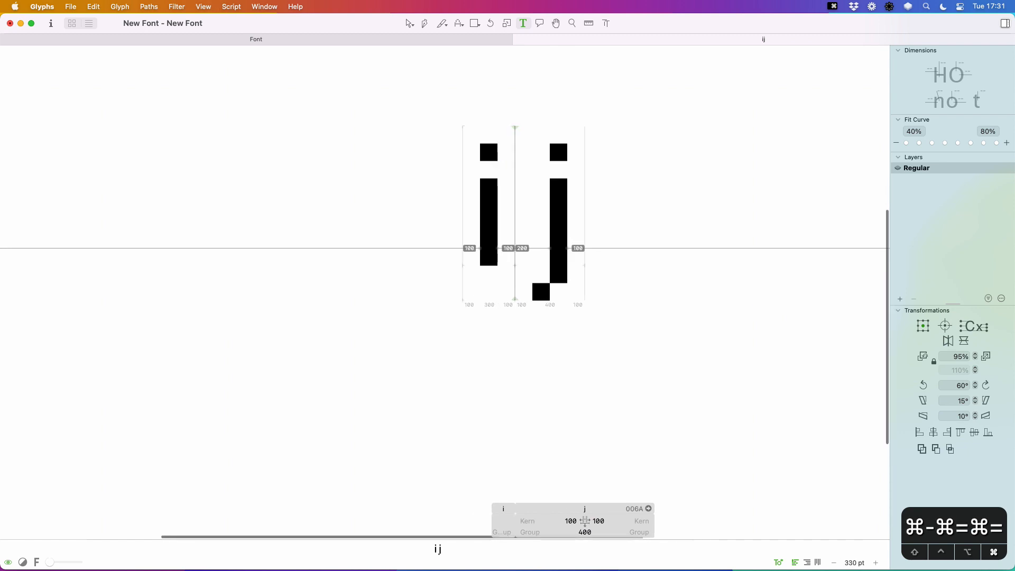
- Try extra pixels around the corner between the j's stem and tail, and undo them
click(458, 22)
click(559, 293)
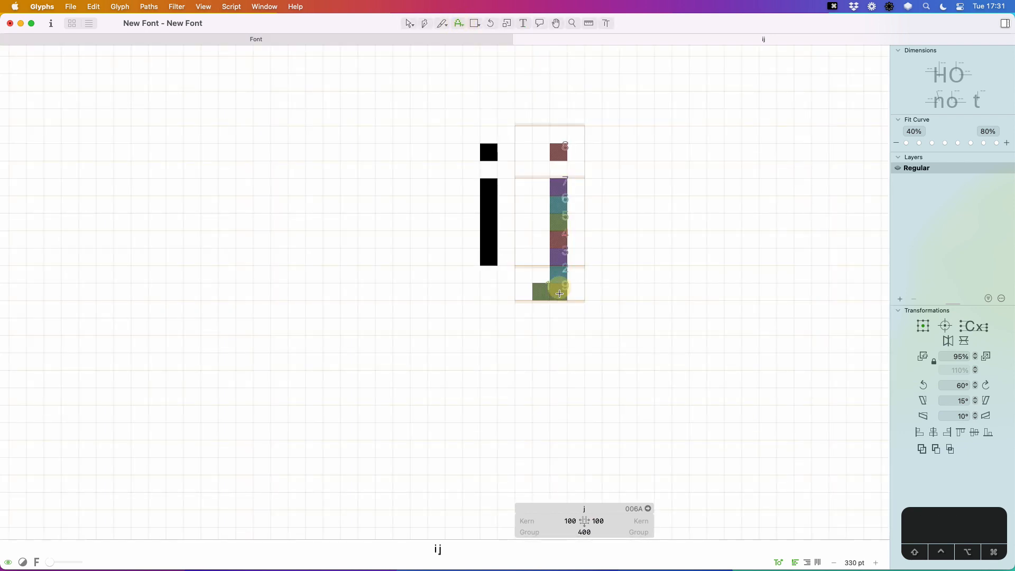
click(562, 285)
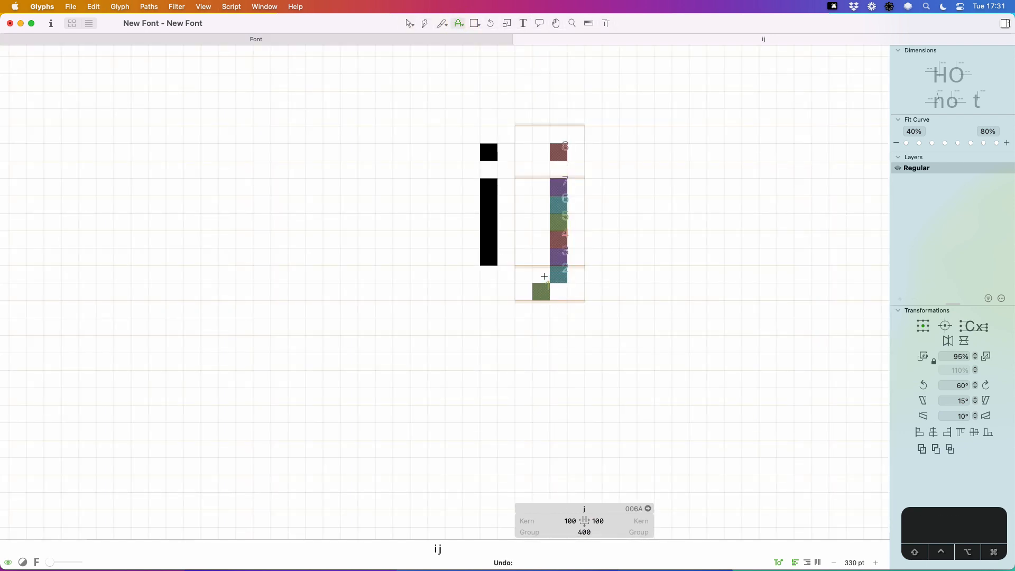
click(543, 276)
key(super+z)
- Preview the sample text ij at a smaller size to judge the j's tail and spacing
key(v)
click(573, 293)
key(super+minus)
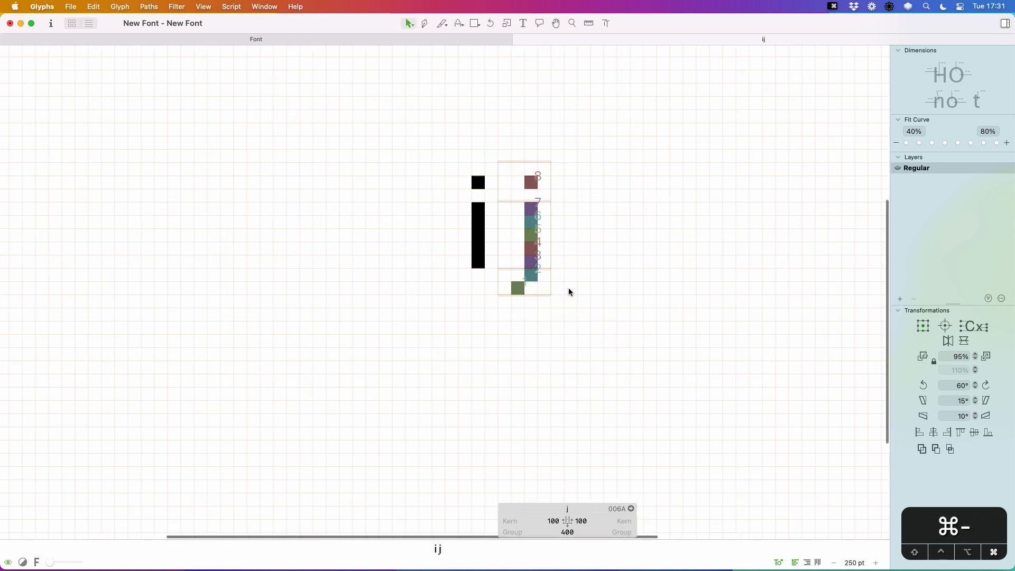
key(super+equal)
key(super+minus)
key(super+minus)
key(space)
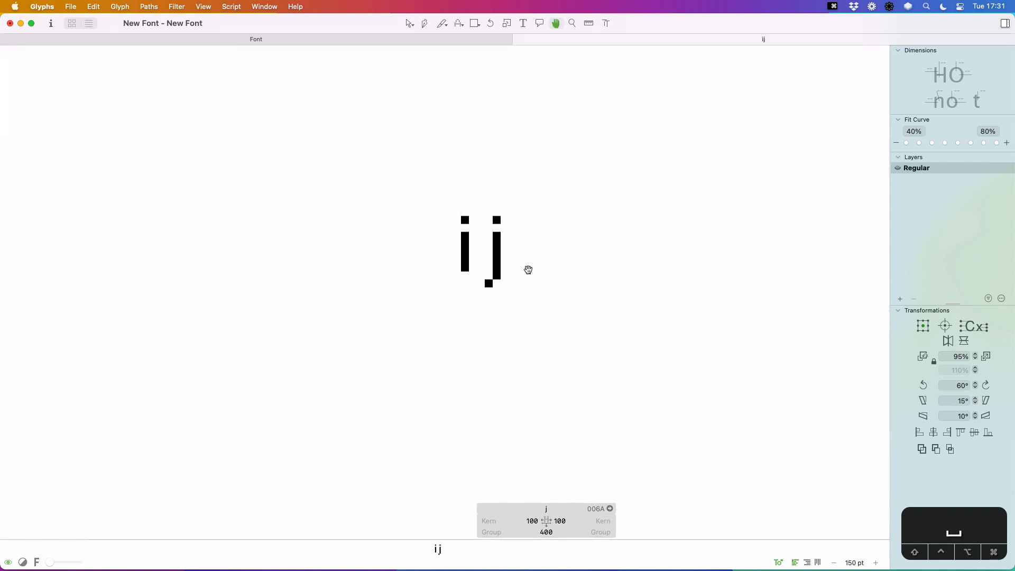
drag(527, 267, 532, 285)
- Add the letter f after the j in the sample text and open it for editing
key(t)
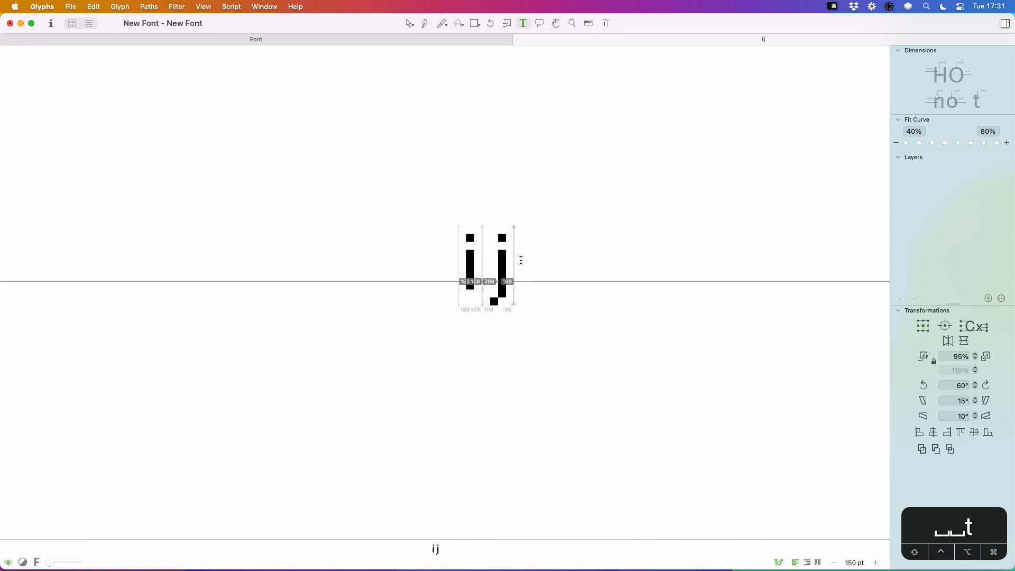
text(f)
key(Escape)
key(z)
click(415, 347)
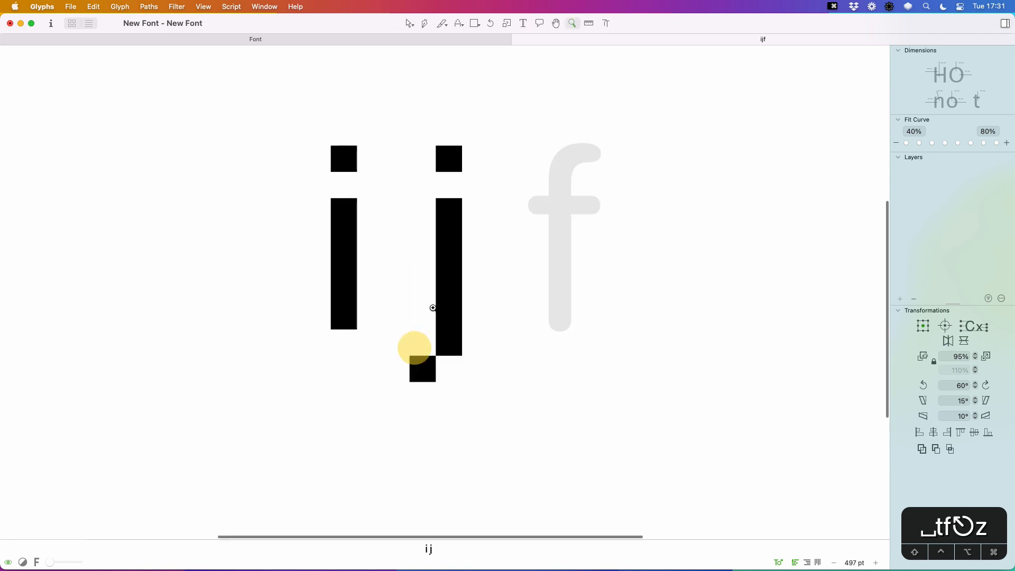
key(v)
key(v)
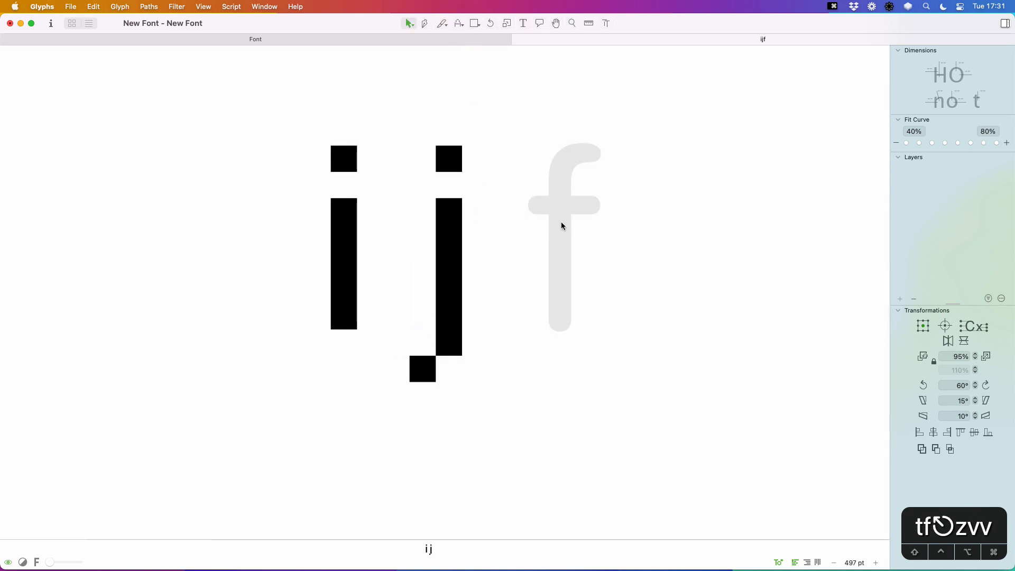
double_click(559, 219)
- Draw the f from pixels: a seven-pixel stem, a two-pixel hook at the ascender and a four-pixel crossbar just below the x-height line
click(458, 23)
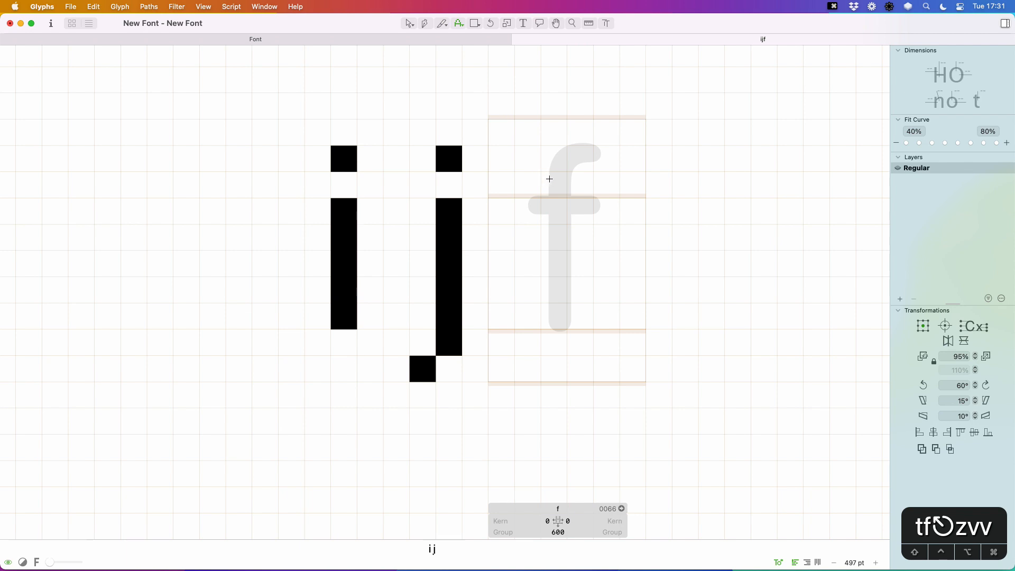
drag(549, 179, 544, 317)
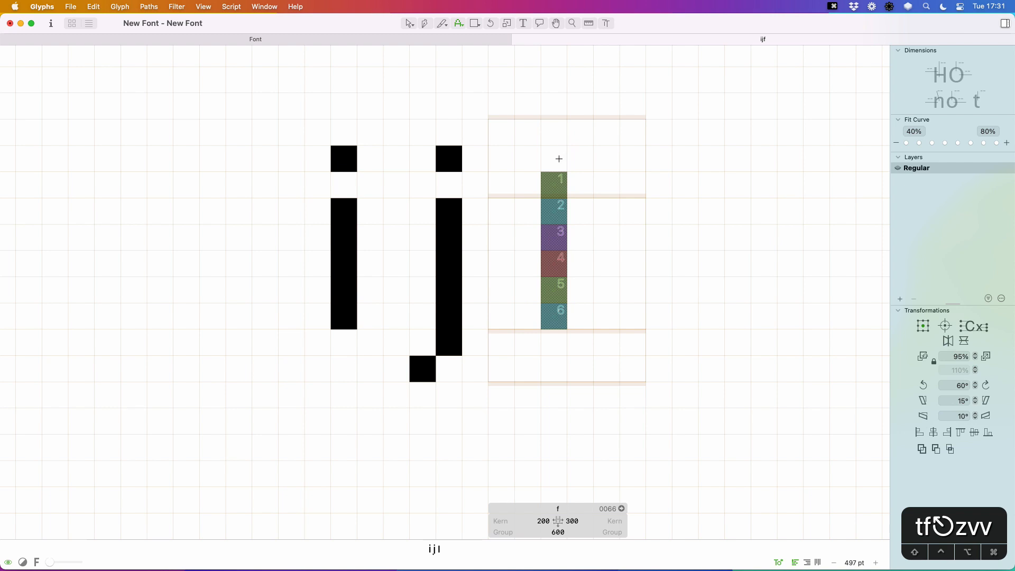
mouse_move(559, 159)
mouse_down()
mouse_move(578, 126)
mouse_move(608, 132)
mouse_up()
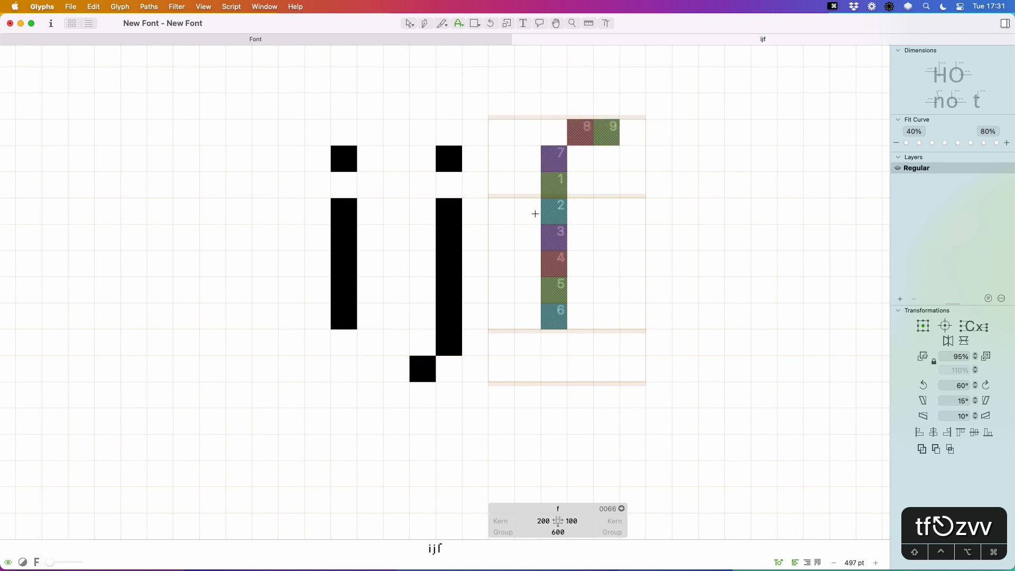
drag(535, 213, 607, 214)
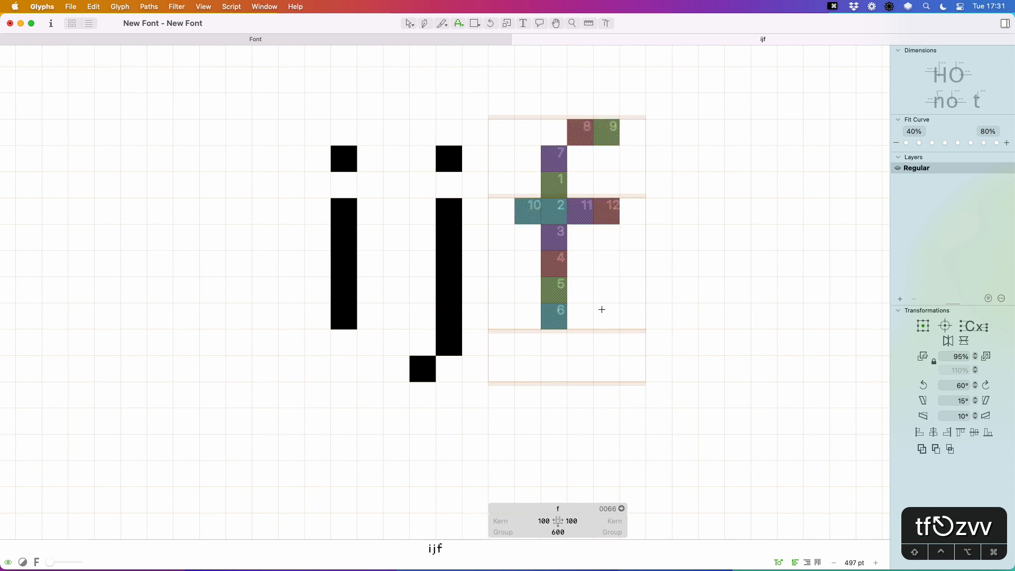
- Add the letter t after the f in the sample text and open it for editing
key(v)
key(t)
click(664, 262)
text(t)
key(Escape)
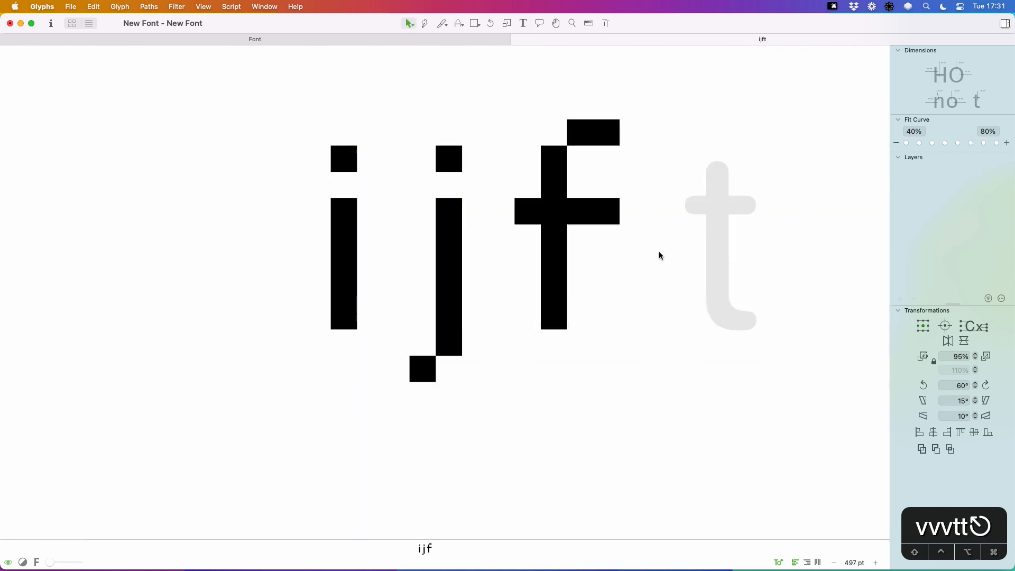
click(711, 204)
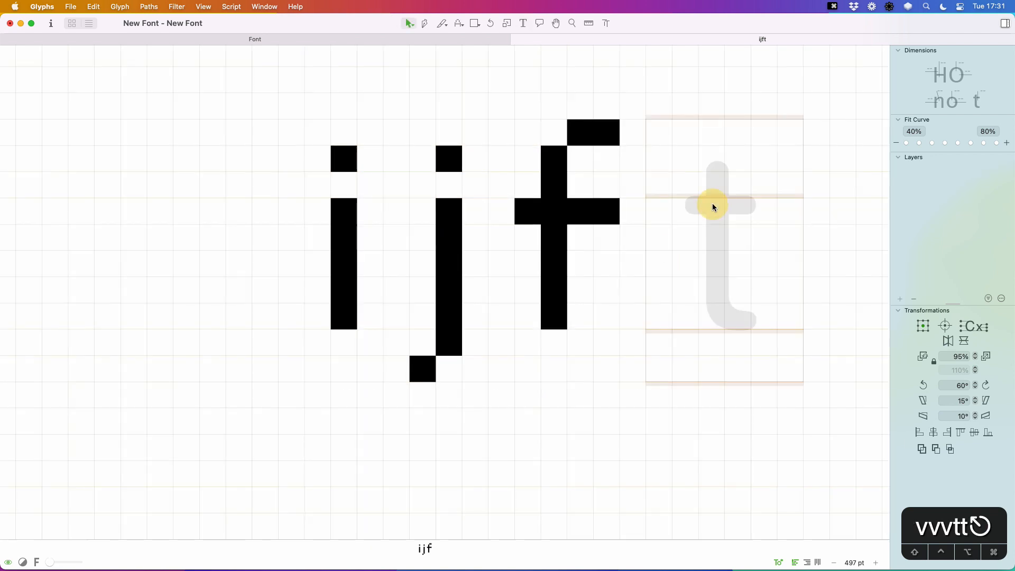
- Draw the t from pixels: a two-pixel foot on the baseline, a six-pixel stem and a four-pixel crossbar just below the x-height line
click(455, 24)
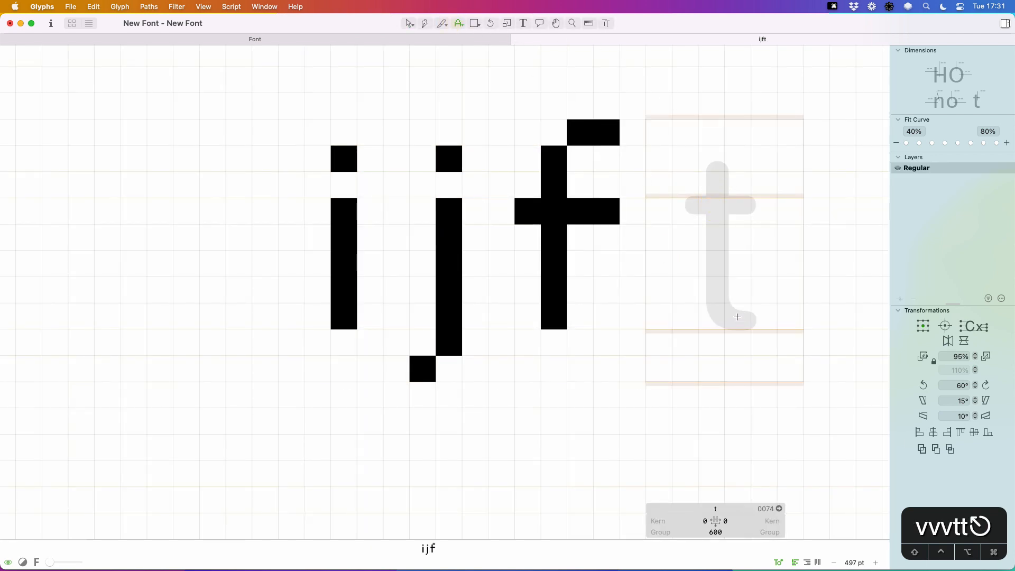
drag(737, 316, 752, 316)
drag(708, 288, 714, 161)
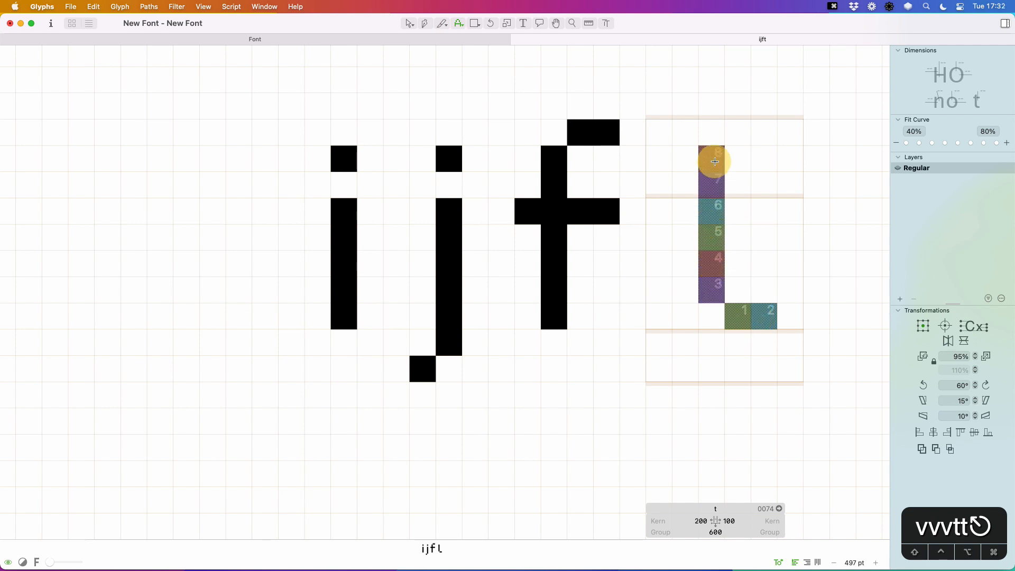
click(685, 211)
drag(737, 211, 763, 211)
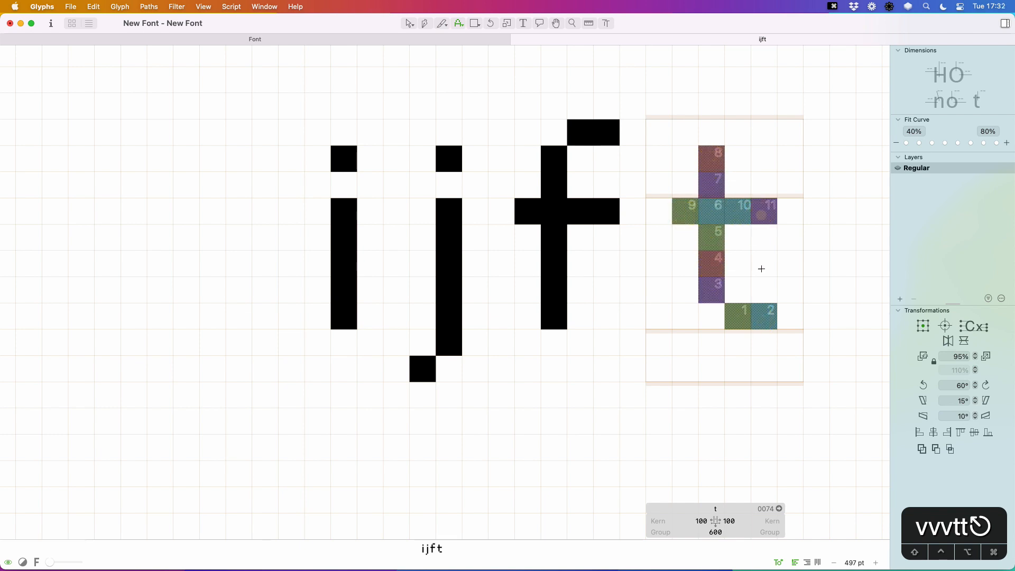
- Preview the sample text ijft at a smaller size to check the letter shapes and spacing
key(space)
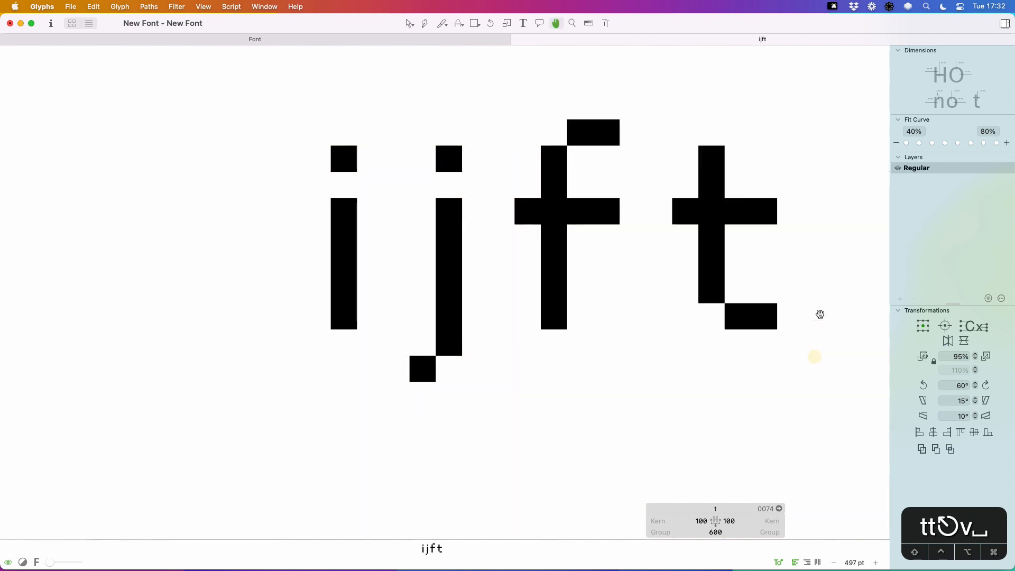
drag(812, 356, 709, 376)
key(super+minus)
key(super+minus)
key(super+minus)
key(super+minus)
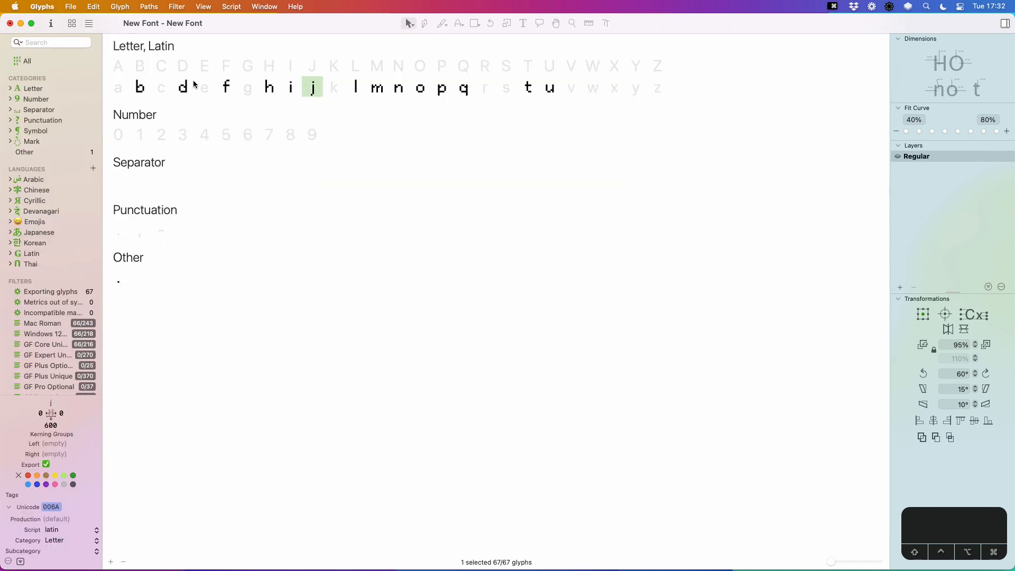
- Open the e glyph for editing and insert the letter o before it in the sample text
double_click(201, 88)
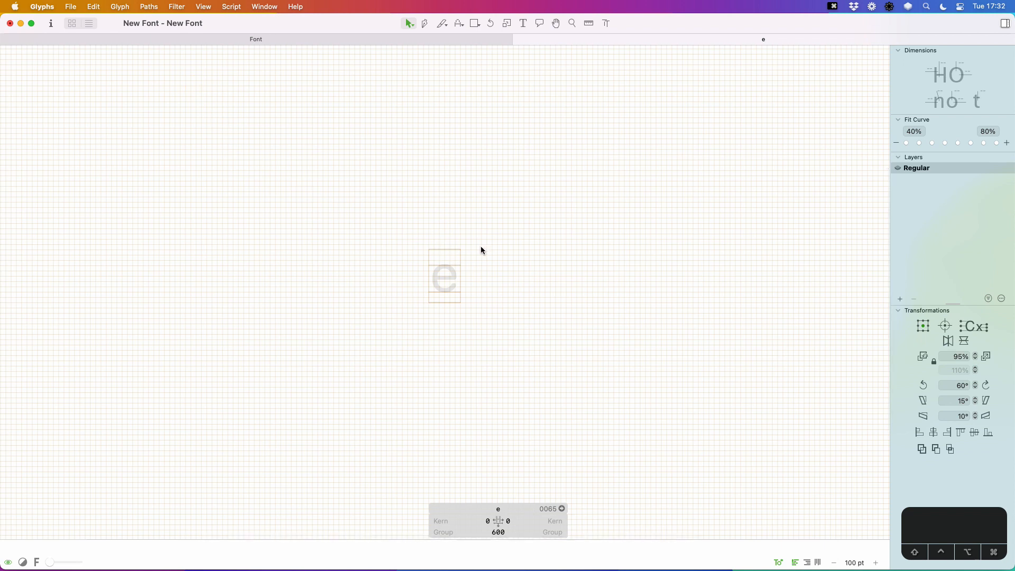
key(z)
drag(512, 204, 355, 351)
text(t)
text(o)
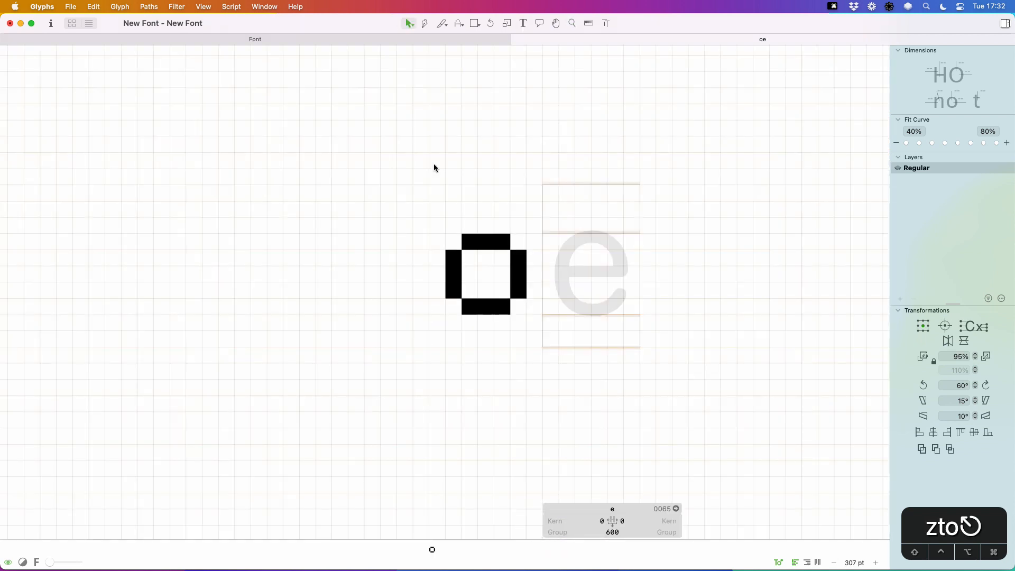
click(631, 265)
click(605, 274)
click(595, 277)
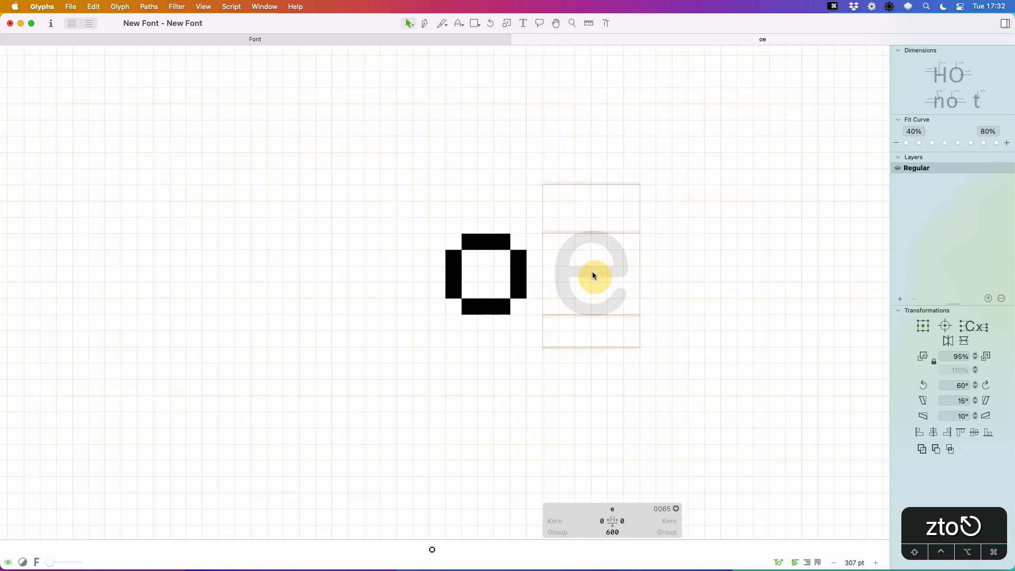
- Draw the e from pixels: a three-pixel left side, three-pixel top, middle and bottom bars, and one pixel closing the upper right
click(459, 23)
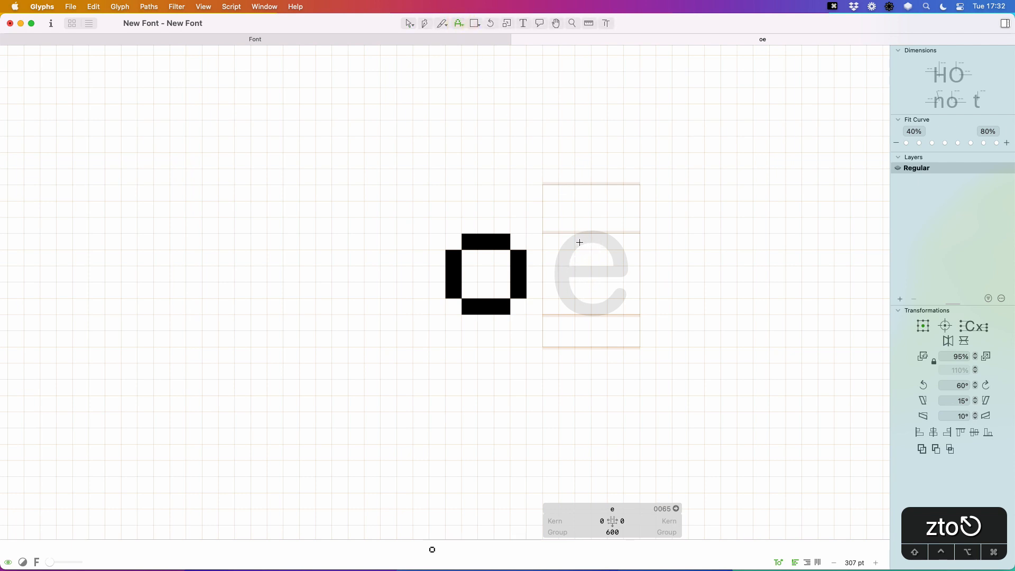
mouse_move(560, 261)
mouse_down()
mouse_move(565, 293)
mouse_move(608, 310)
mouse_up()
drag(583, 240, 616, 241)
drag(586, 274, 614, 273)
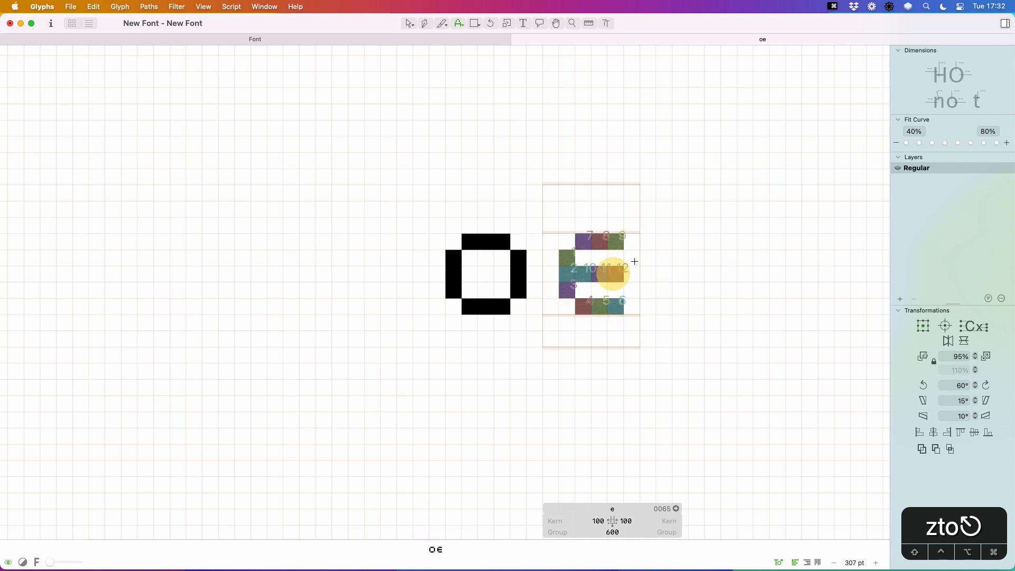
click(631, 257)
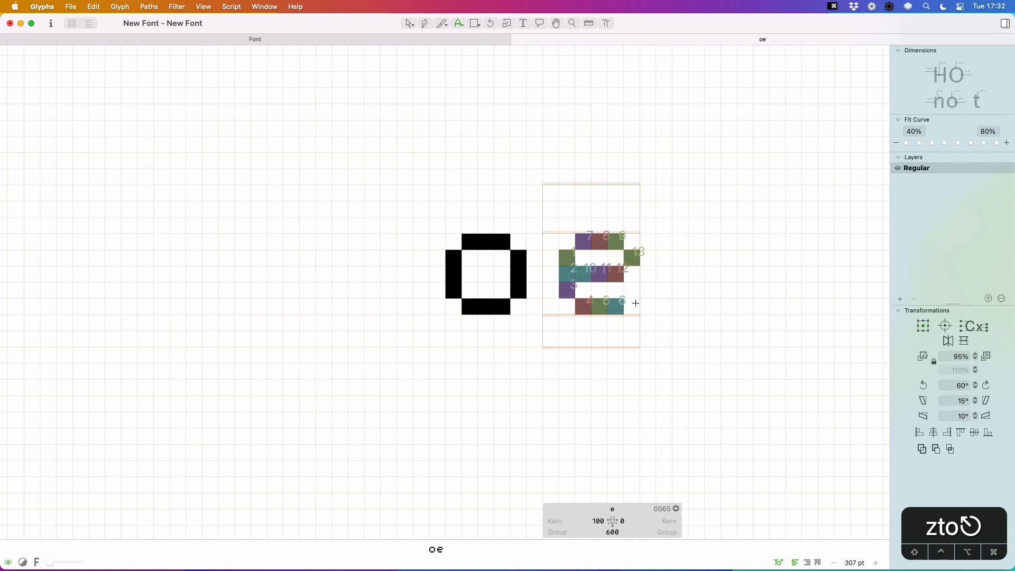
- Try an extra pixel at the lower right end of the e in different positions, undoing each one
click(633, 289)
key(super+z)
click(632, 301)
key(super+z)
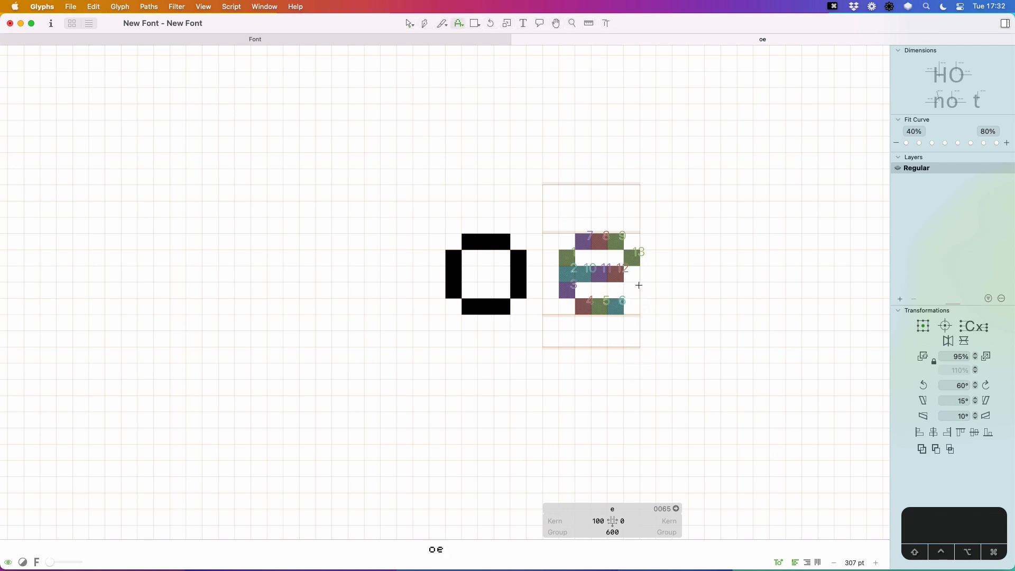
click(633, 290)
key(super+z)
- Set the right sidebearing of the e to 100
click(624, 521)
text(100)
key(Return)
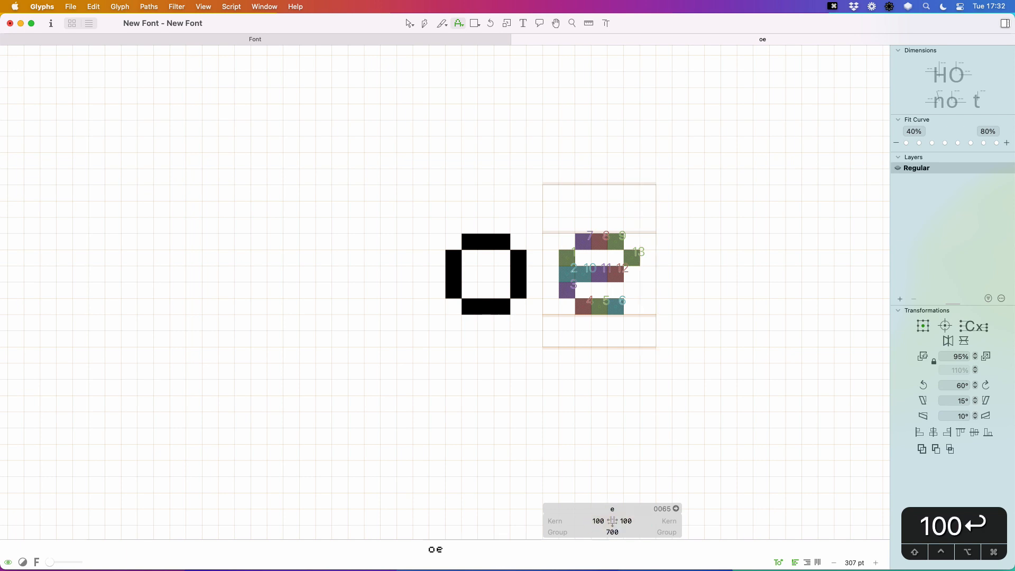
- Preview the sample text oe at a smaller size to compare the e with the o
key(super+minus)
key(super+minus)
key(t)
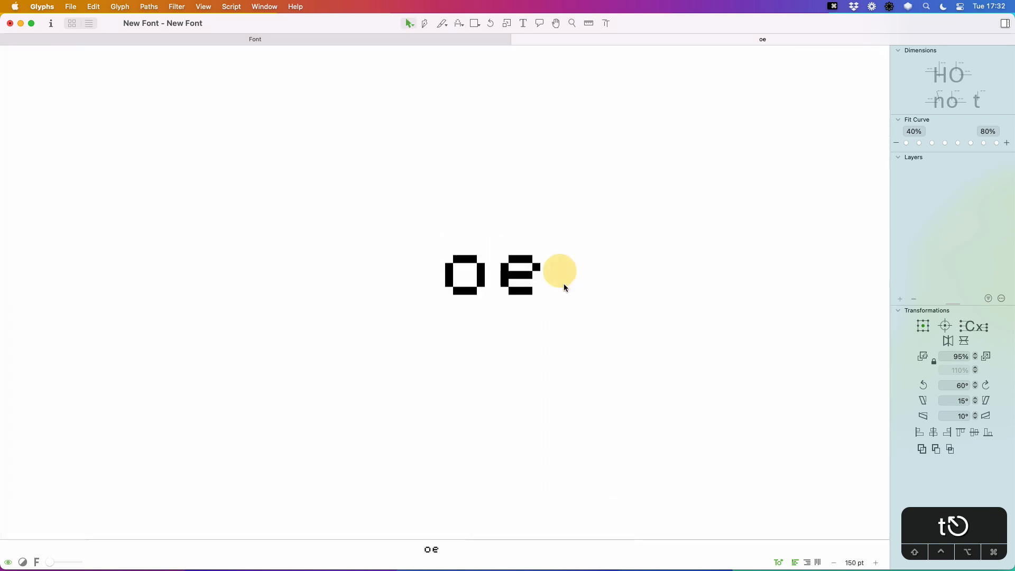
- Add a c after oe and draw it from pixels with a three-pixel left side and three-pixel top and bottom bars
text(tc)
key(Escape)
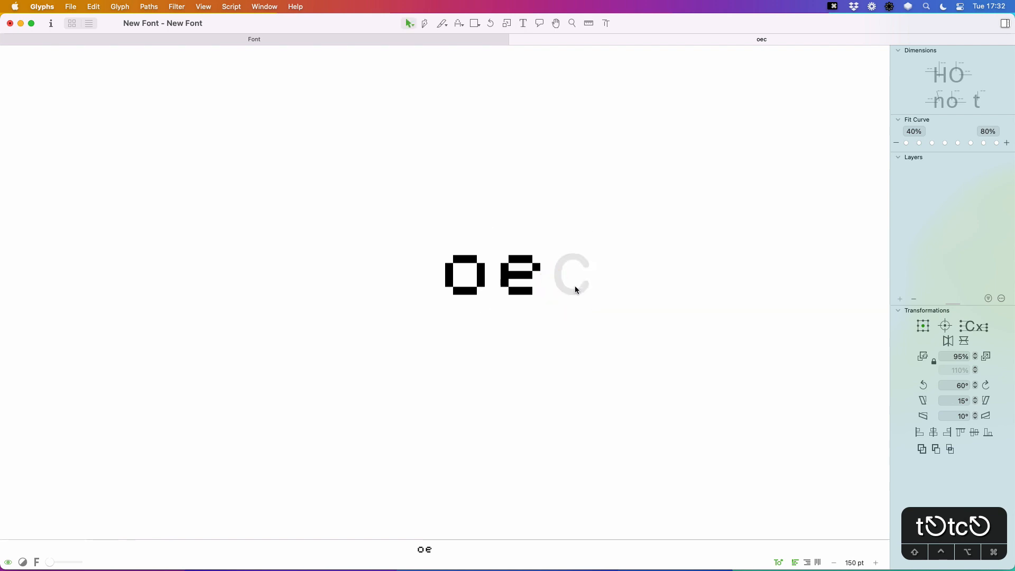
key(z)
drag(651, 213, 535, 273)
key(v)
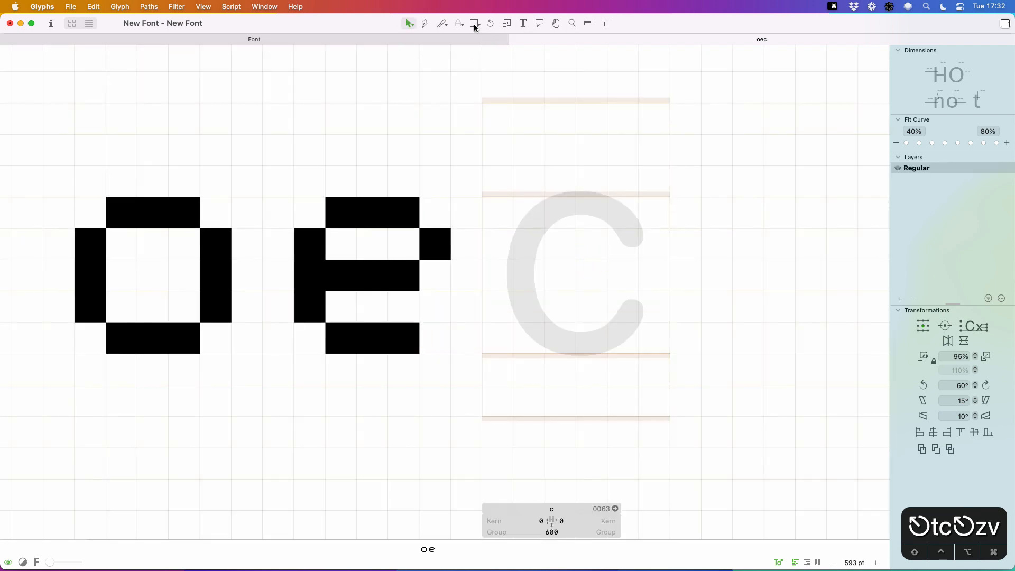
click(459, 22)
drag(560, 211, 592, 213)
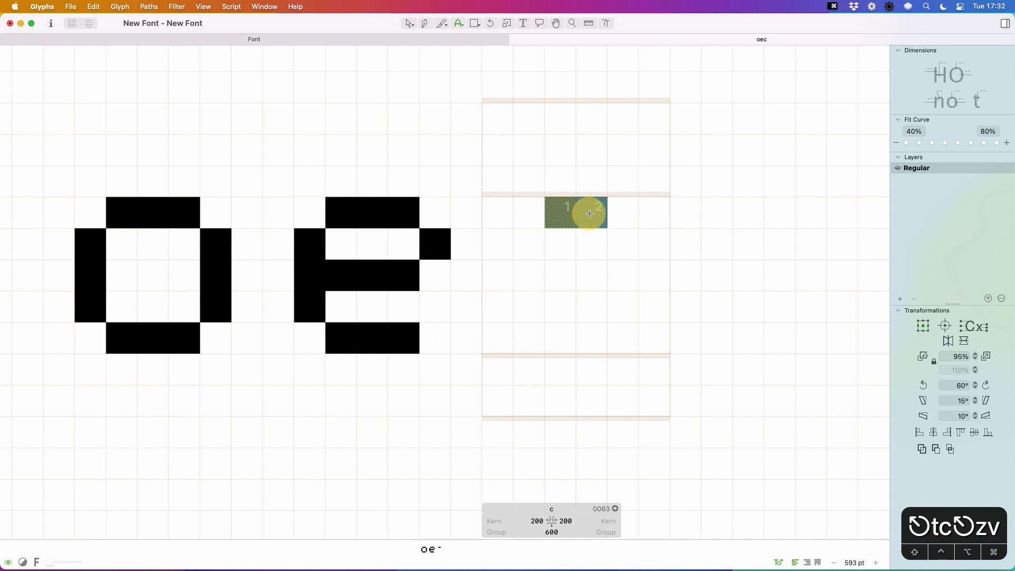
mouse_move(522, 245)
mouse_down()
mouse_move(524, 300)
mouse_move(596, 341)
mouse_up()
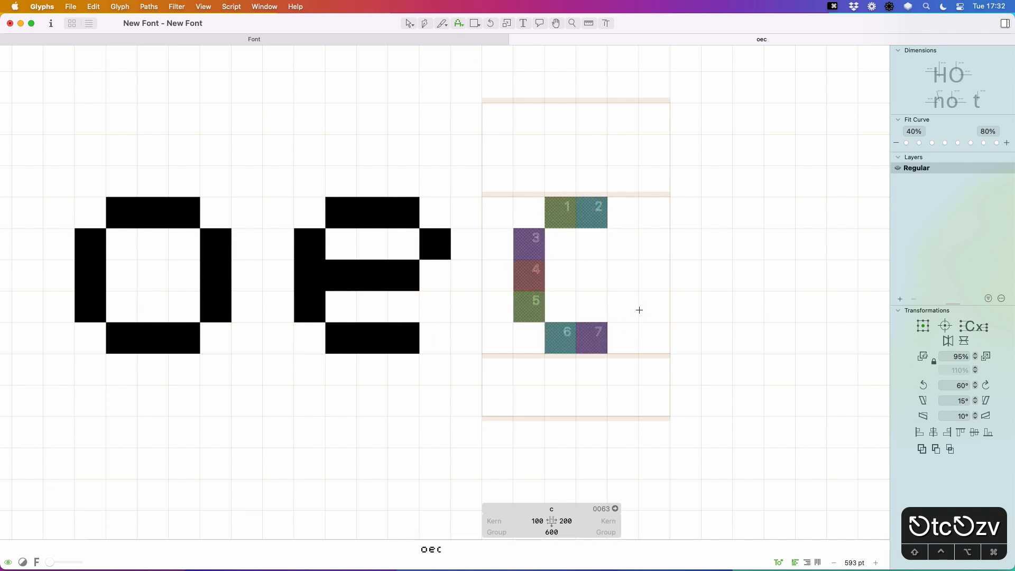
click(628, 333)
click(624, 213)
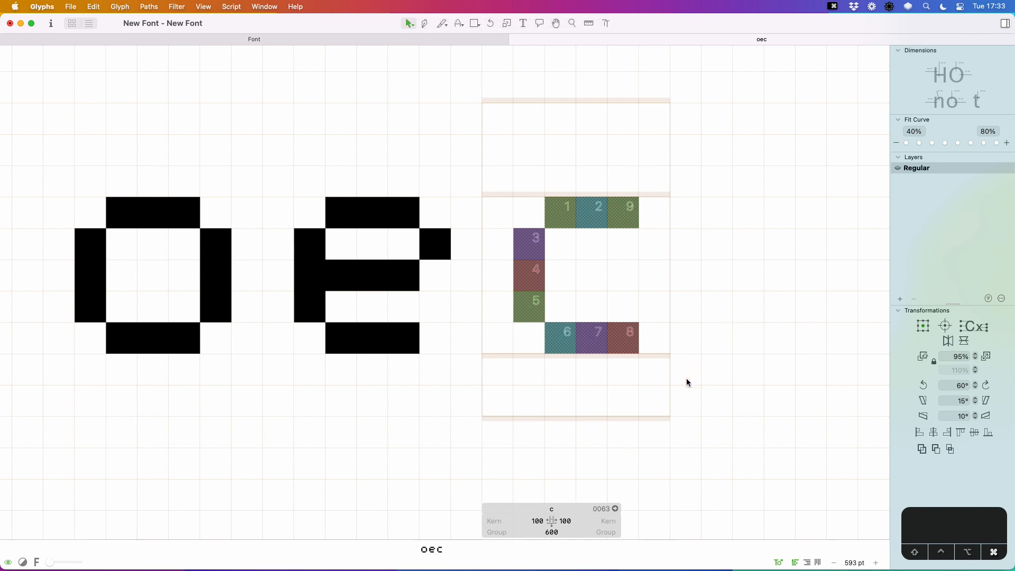
- Preview the sample text oec at a smaller size and close it
key(super+minus)
key(super+minus)
key(super+minus)
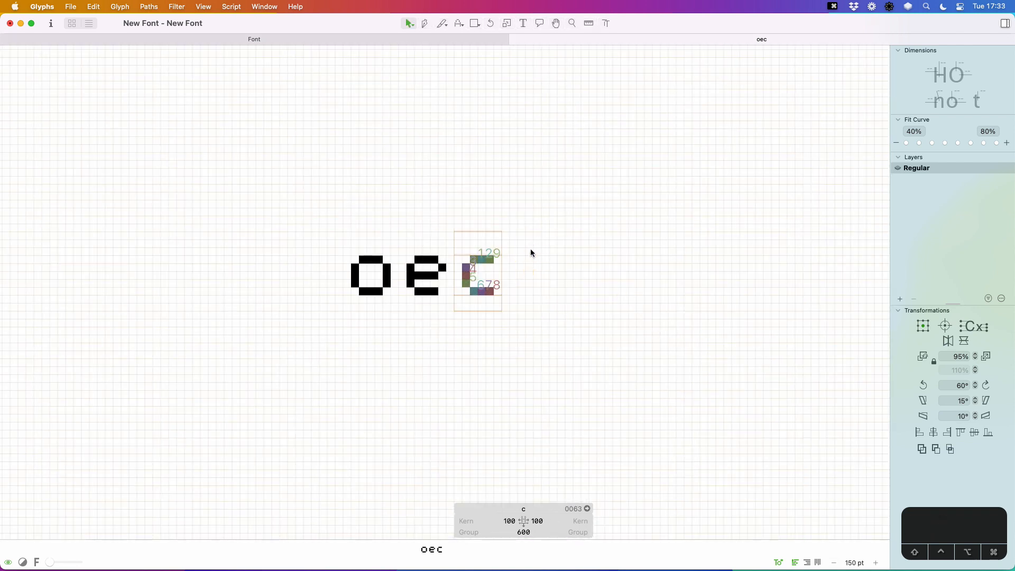
key(super+w)
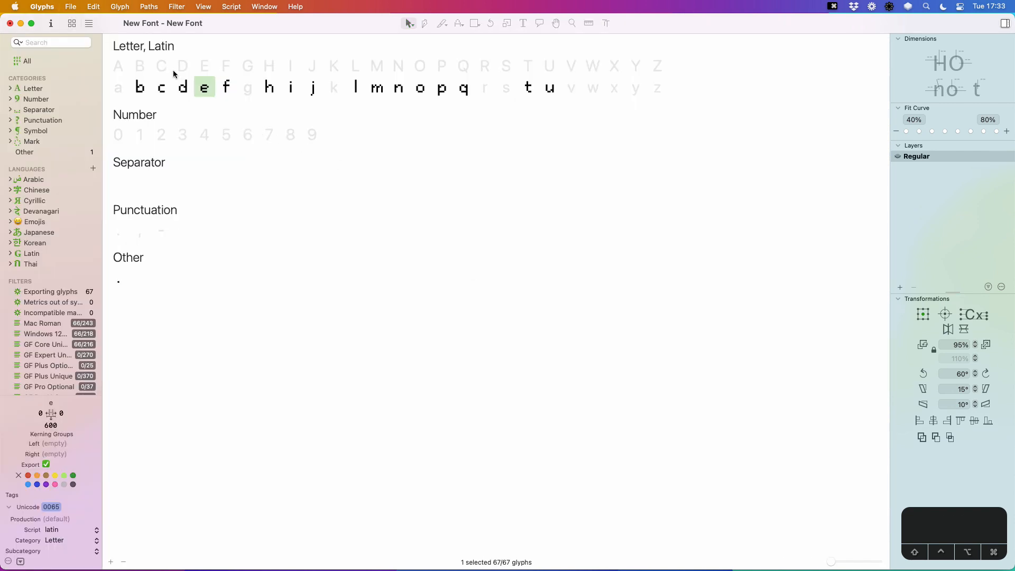
- Open the g and draw the left side of its bowl two pixels high, starting one row below the x-height
double_click(247, 87)
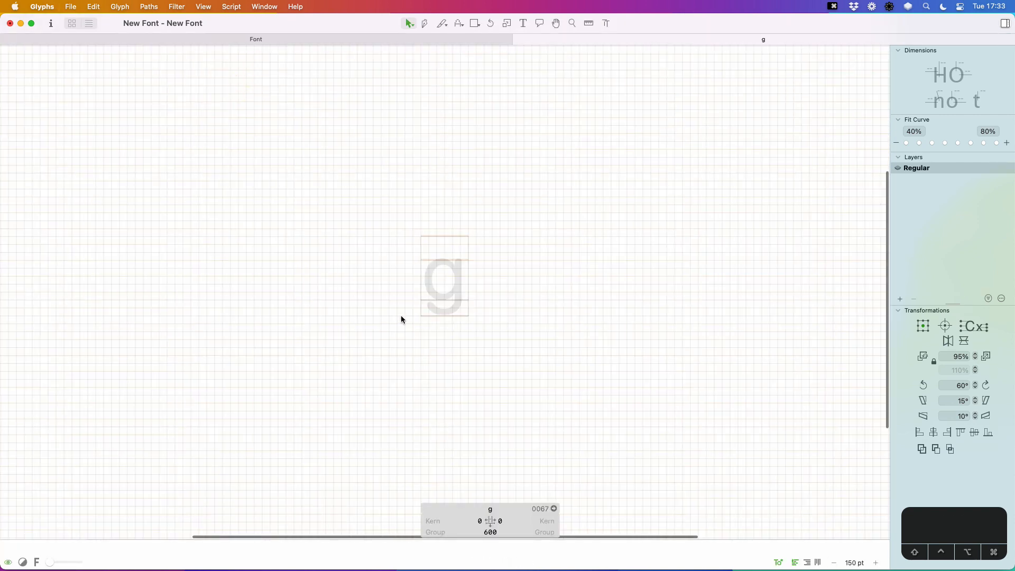
key(z)
drag(507, 217, 356, 372)
key(v)
click(459, 23)
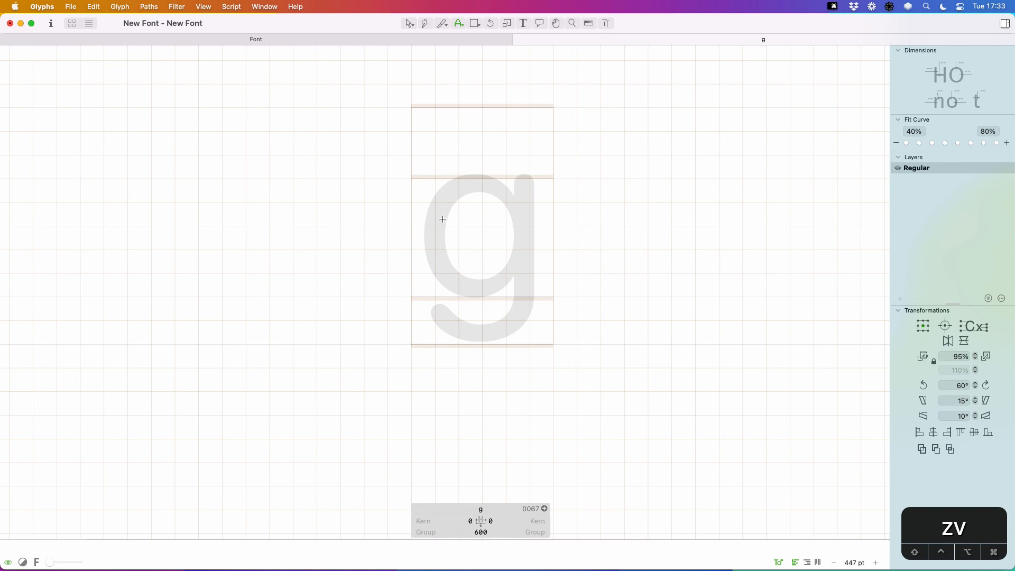
drag(443, 215, 447, 264)
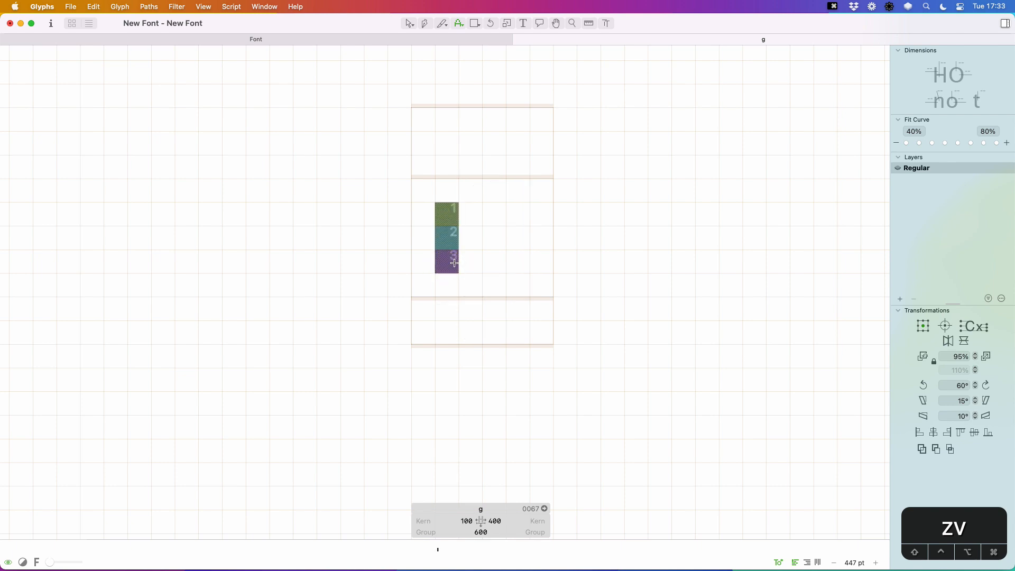
key(v)
click(446, 264)
key(BackSpace)
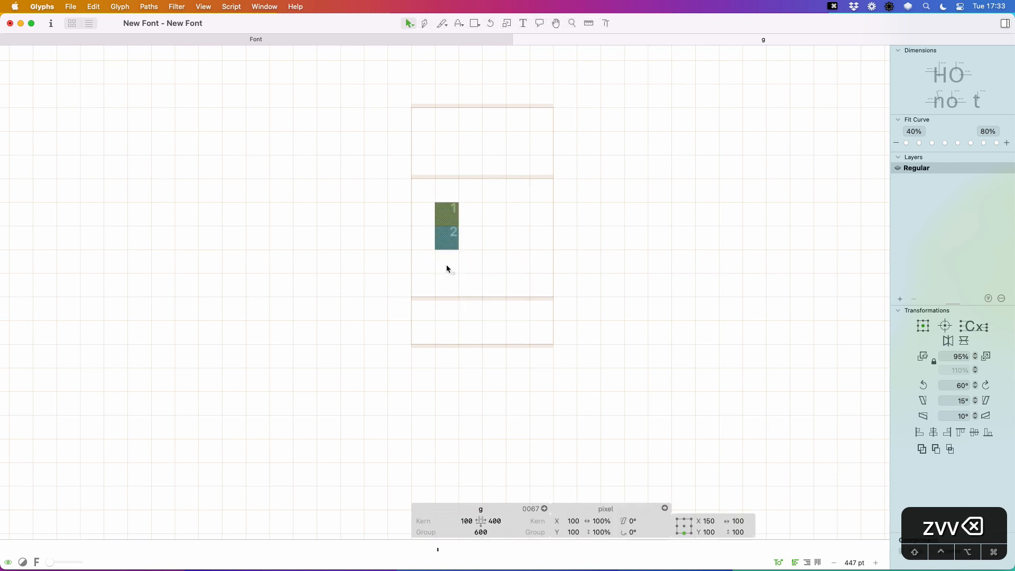
- Add two-pixel top and bottom bars to the bowl of the g
click(459, 23)
drag(470, 190, 494, 190)
drag(475, 270, 493, 265)
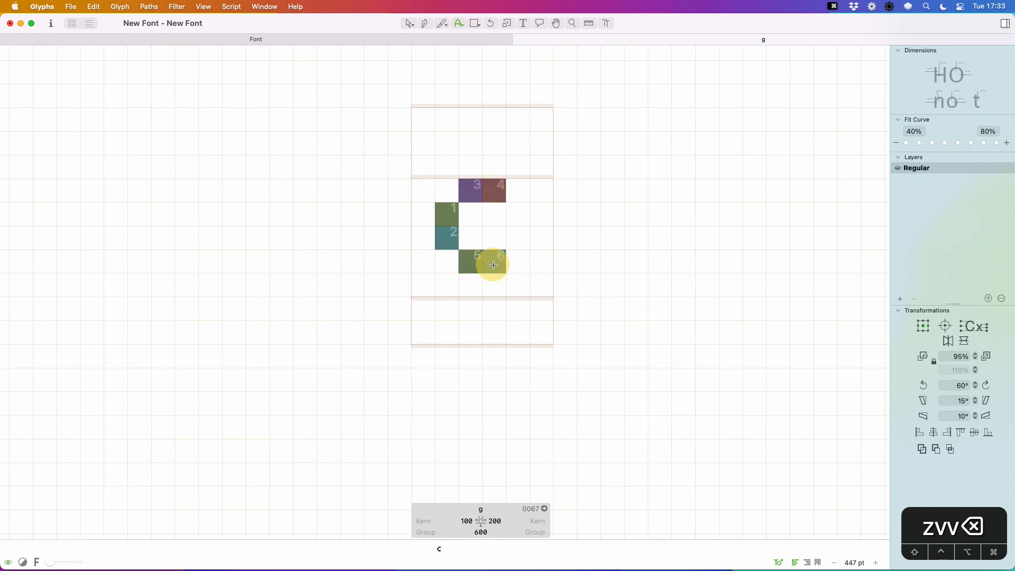
- Draw the g's tail below the baseline from four pixels and join it to the bowl with a right stem from the x-height down
click(445, 311)
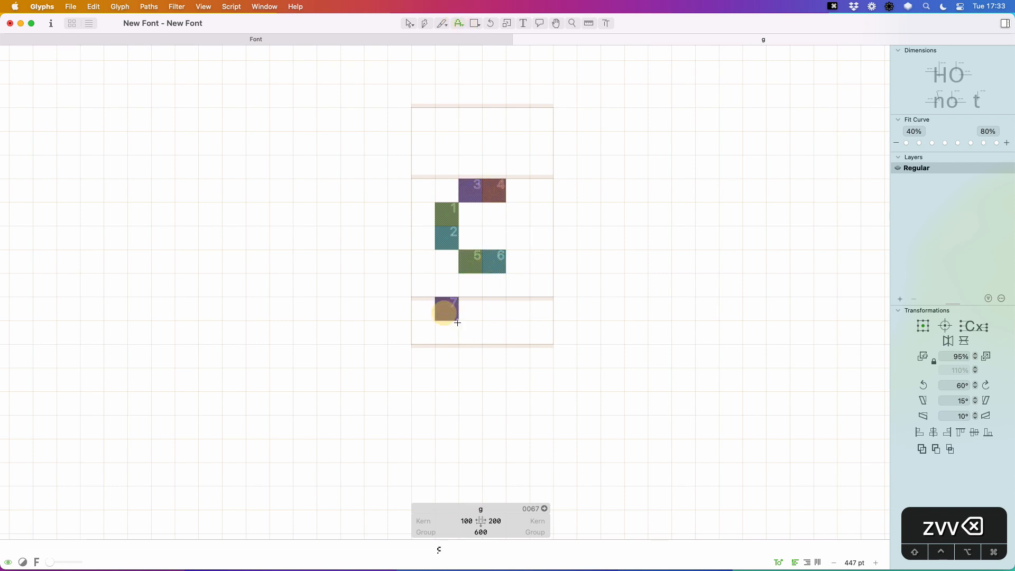
click(470, 333)
click(501, 332)
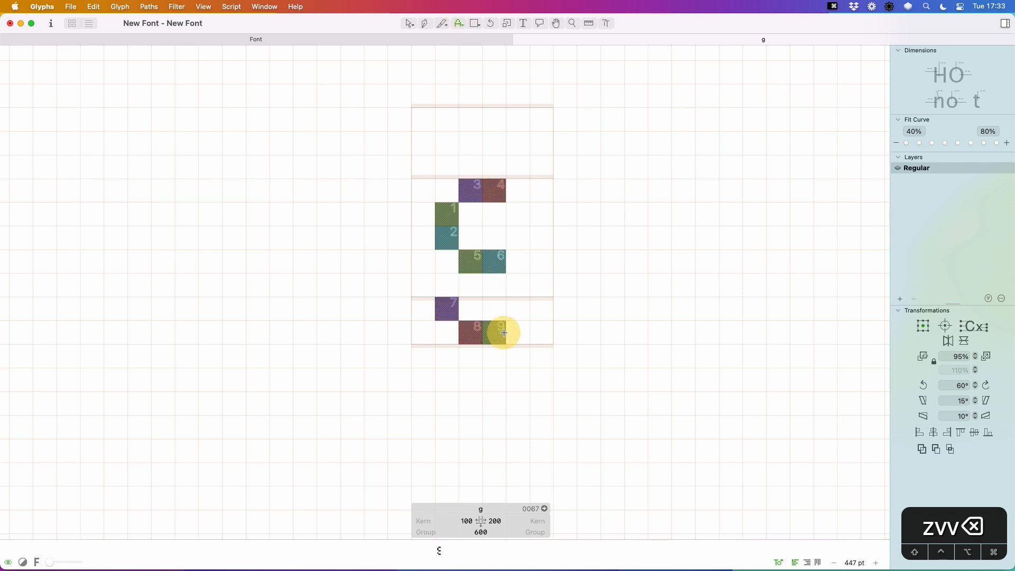
click(523, 311)
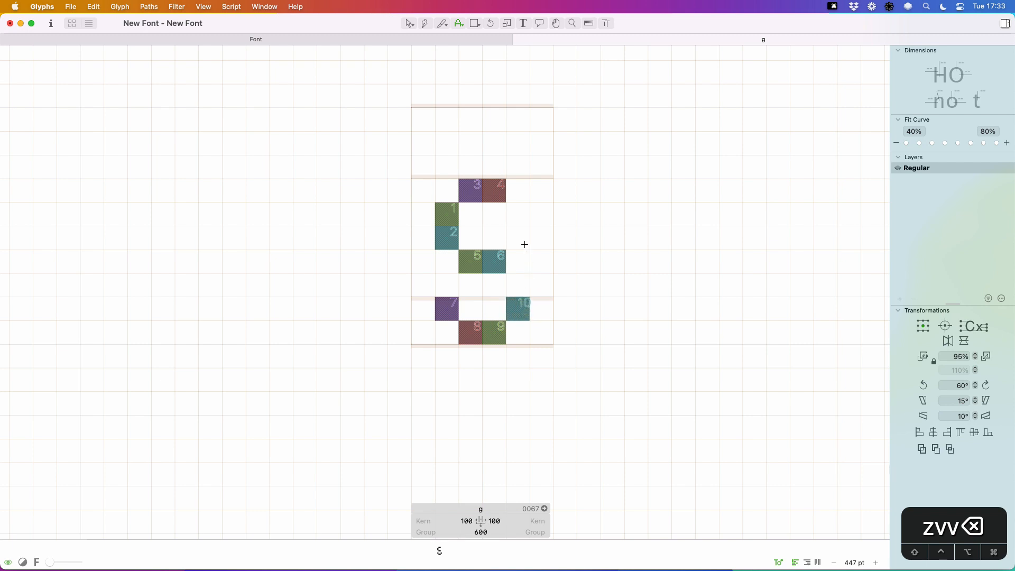
mouse_move(520, 187)
mouse_down()
mouse_move(521, 283)
mouse_move(556, 304)
mouse_up()
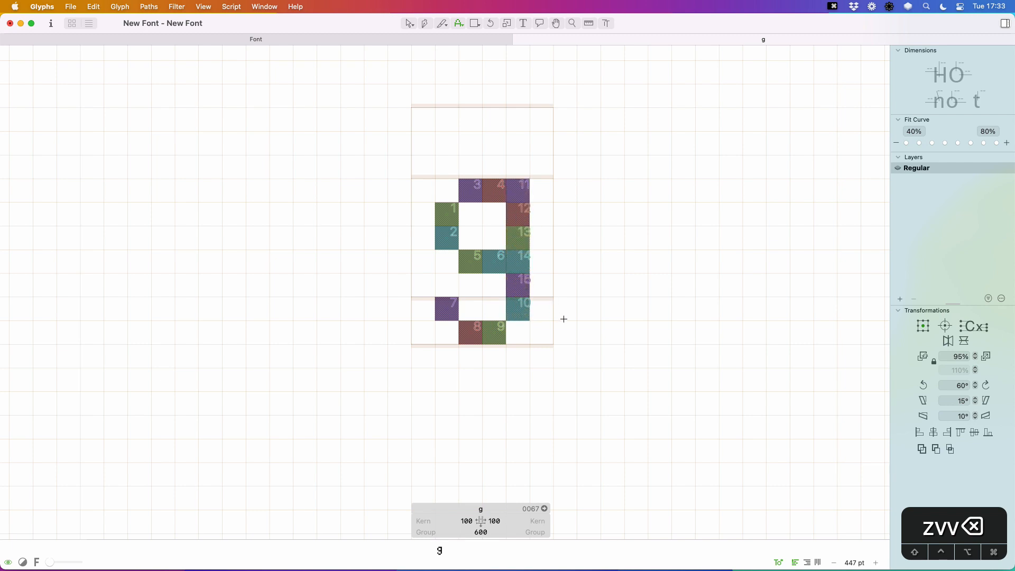
- Insert do before the g to form the sample text dog
text(vtdo)
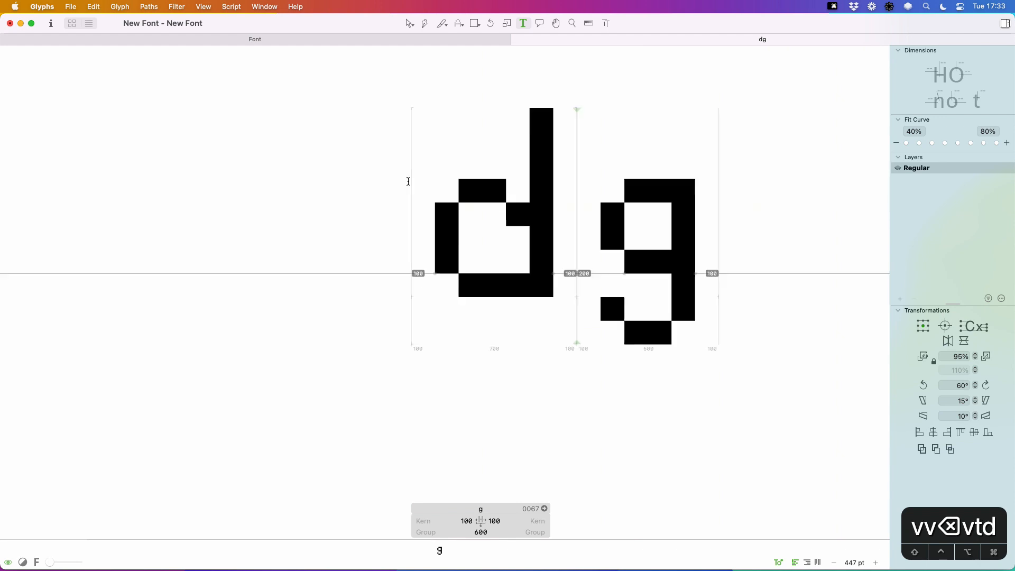
key(Escape)
click(750, 240)
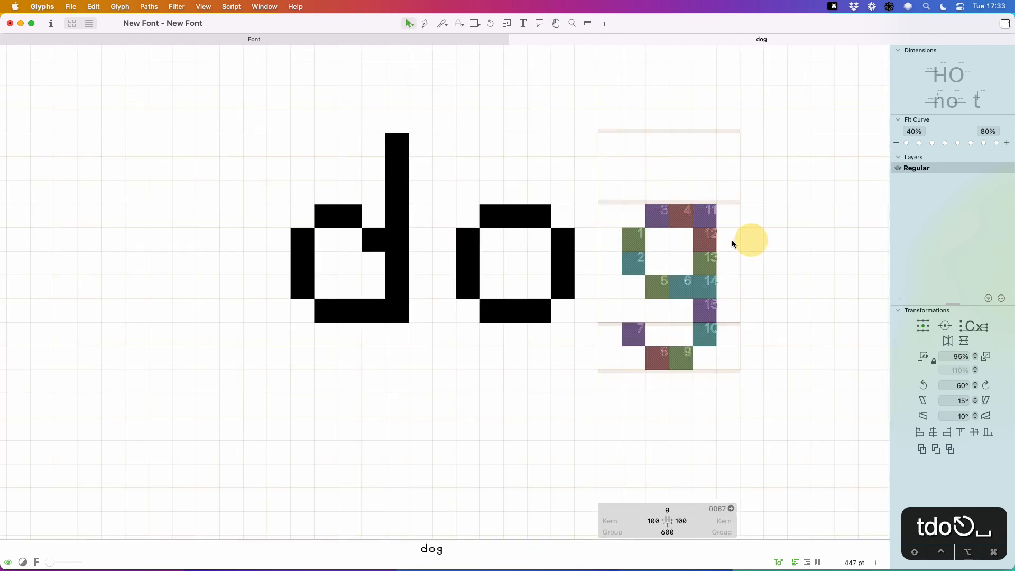
- Move the five right stem pixels below the top row of the g 100 units to the right
click(707, 241)
shift+click(707, 263)
shift+click(708, 290)
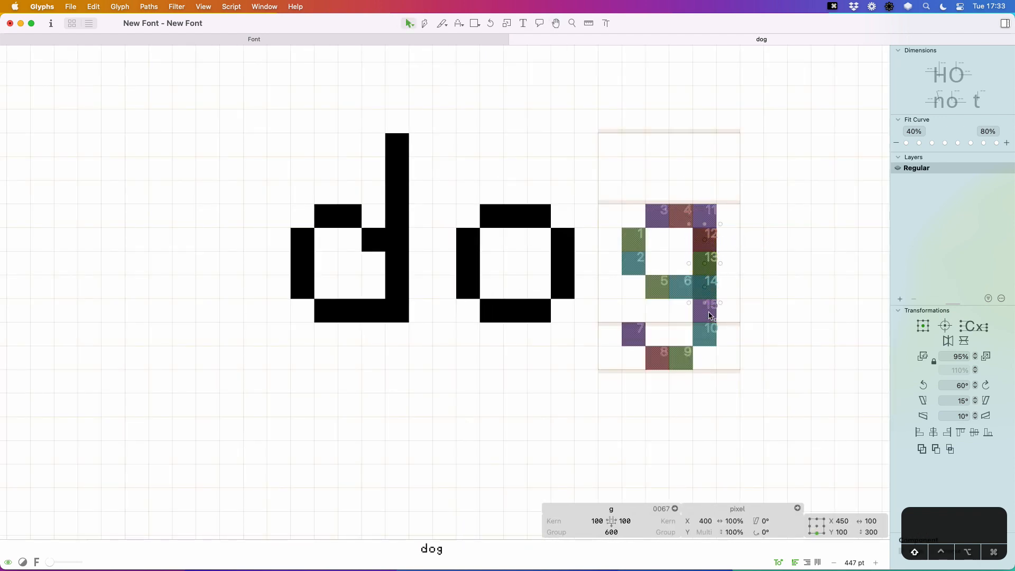
shift+click(706, 311)
shift+click(706, 334)
drag(730, 281, 718, 308)
key(space)
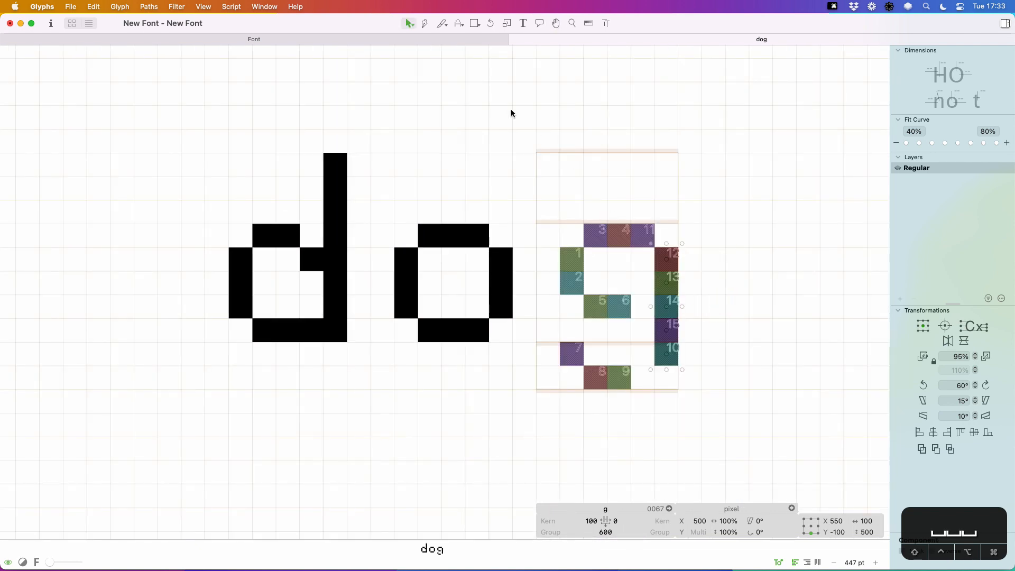
- Extend the middle and bottom bars of the g by one pixel each to meet the stem
click(459, 24)
click(641, 304)
click(641, 377)
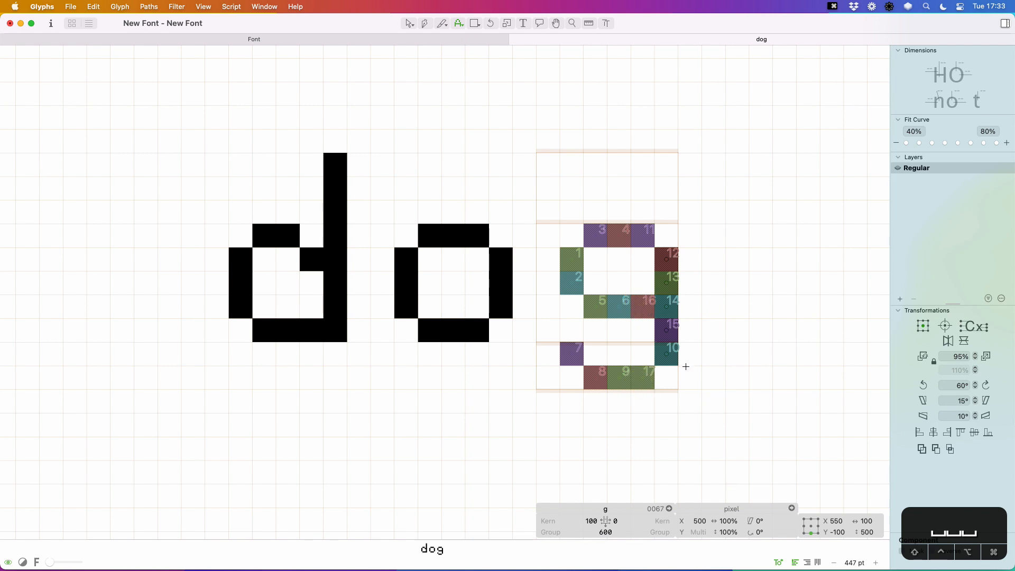
- Try an extra pixel in the upper right corner of the g and undo it
click(666, 235)
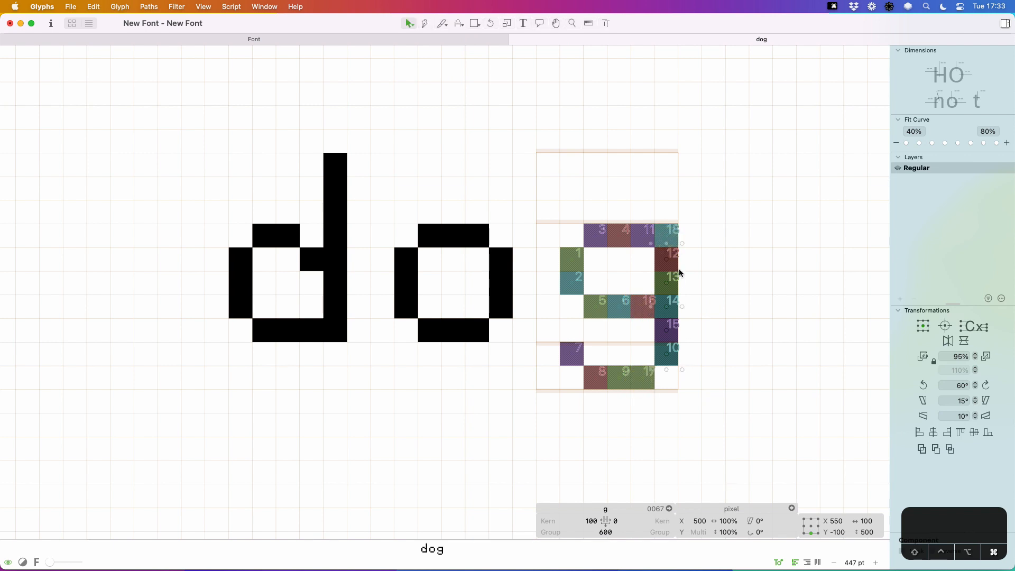
key(super+z)
key(v)
- Open the b that the d is built from and delete its lower left corner pixel
key(super+minus)
key(super+minus)
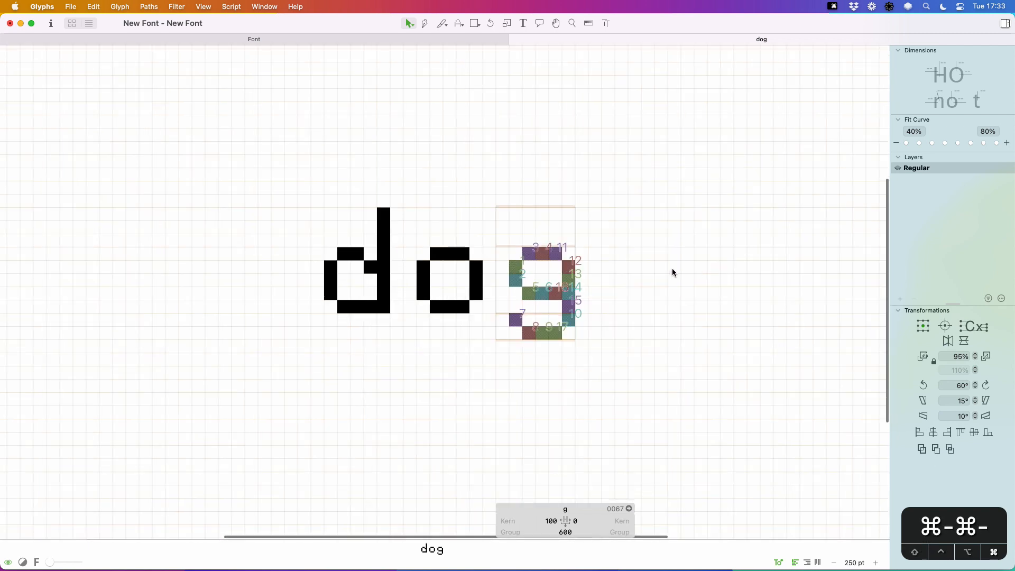
double_click(409, 294)
click(408, 296)
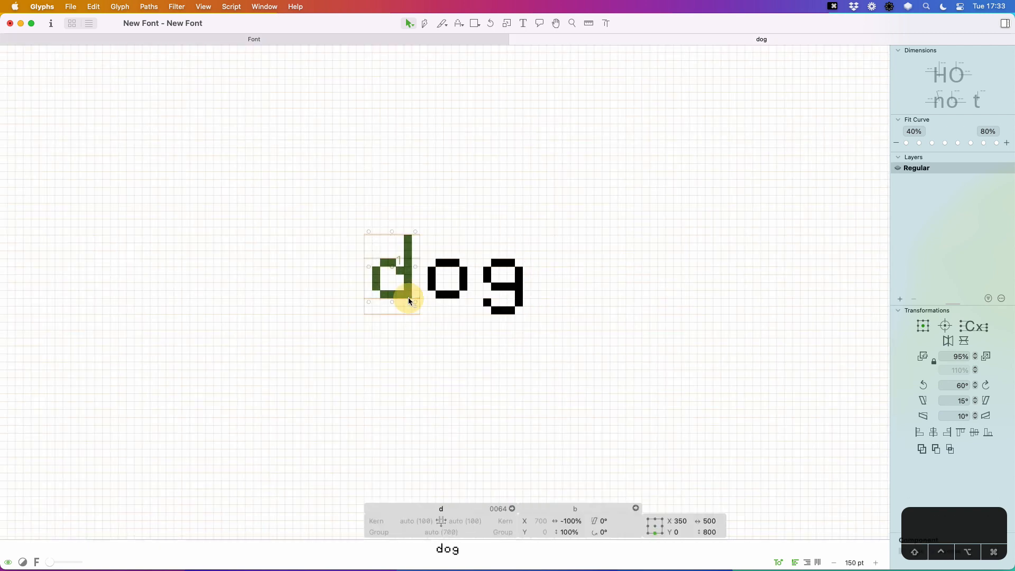
click(411, 316)
double_click(408, 295)
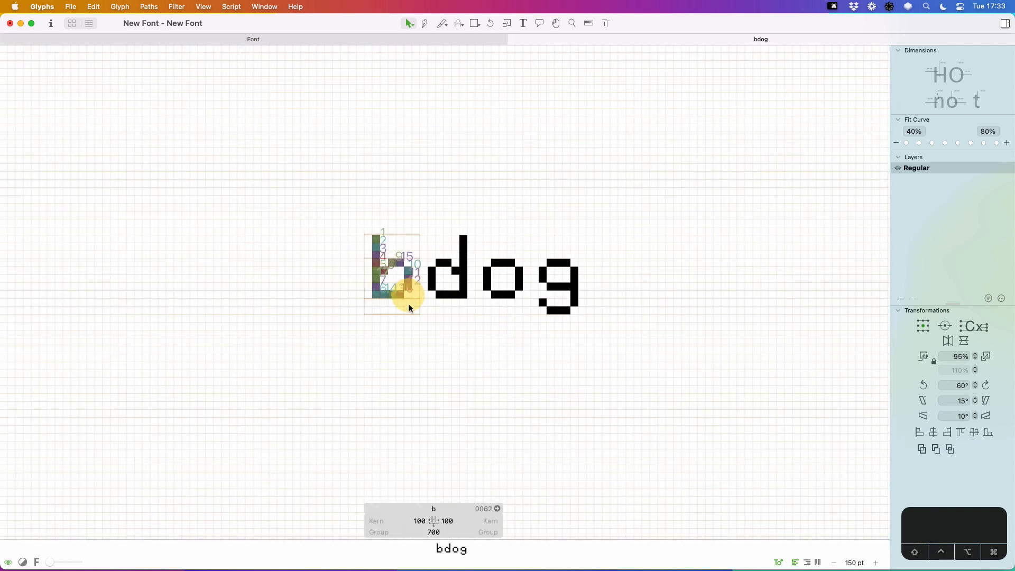
click(375, 294)
key(BackSpace)
key(space)
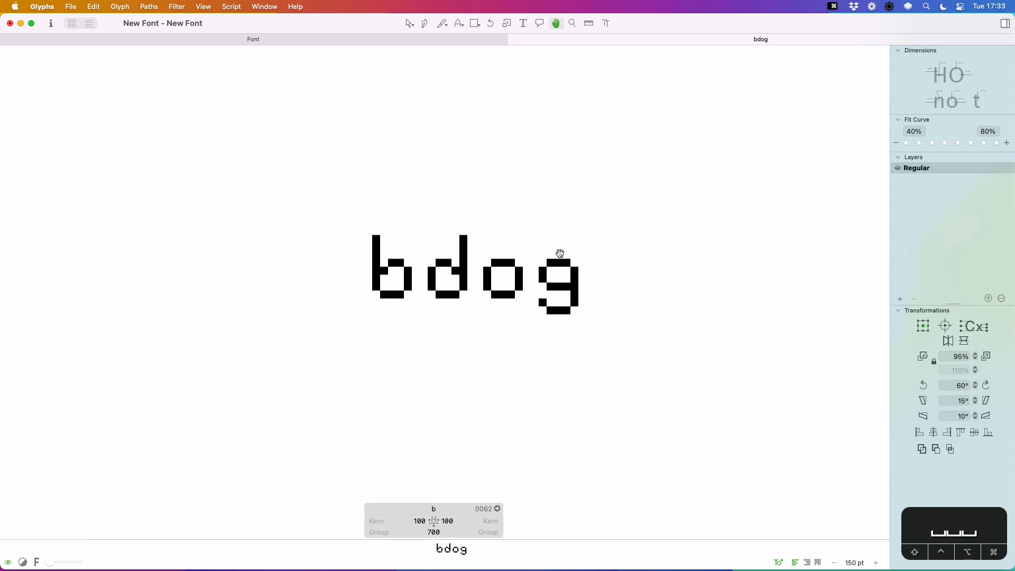
- Set the right sidebearing of the g to 100 and close the sample text
key(space)
drag(600, 297, 576, 309)
double_click(543, 305)
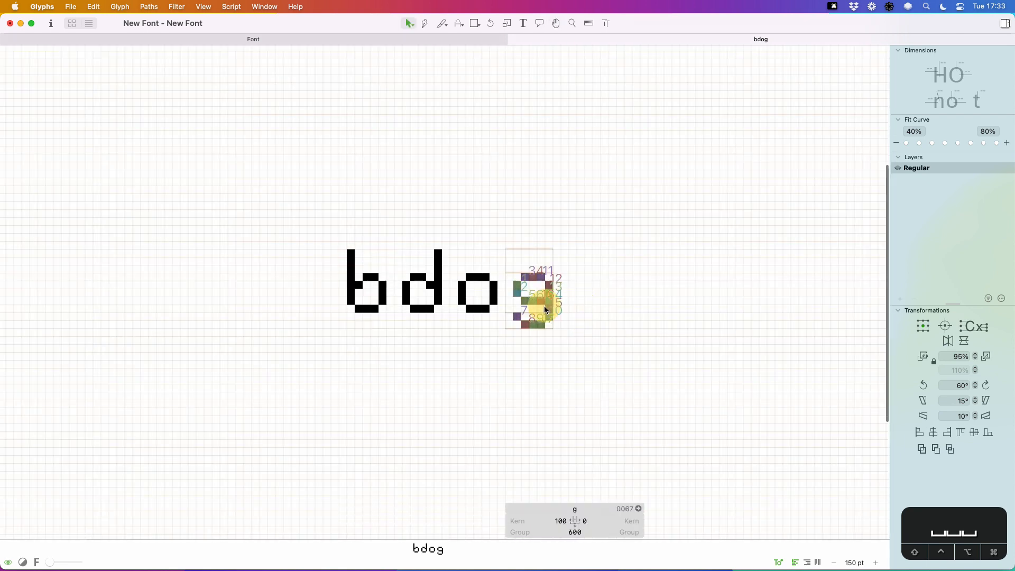
click(595, 520)
text(100)
key(Return)
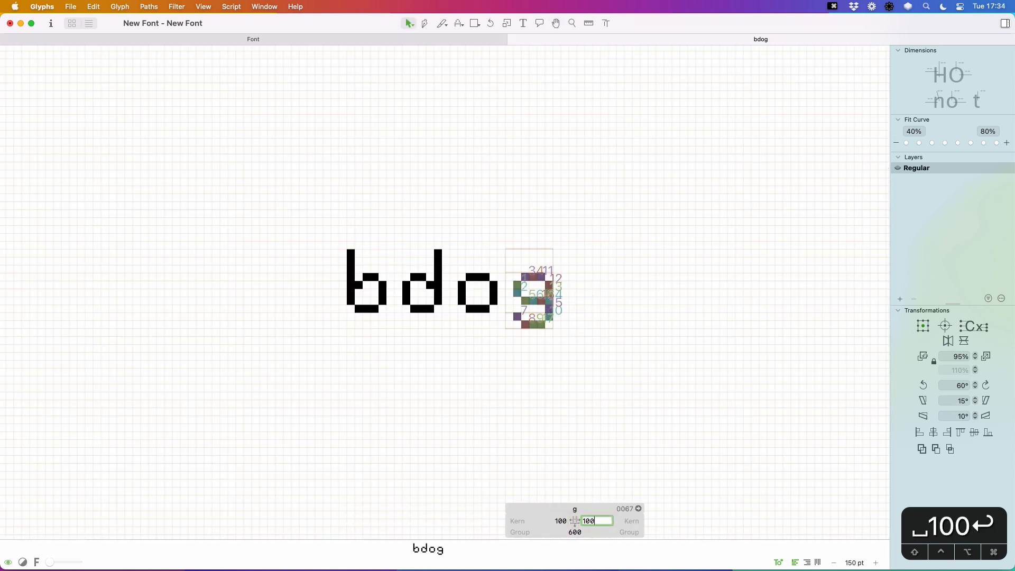
key(t)
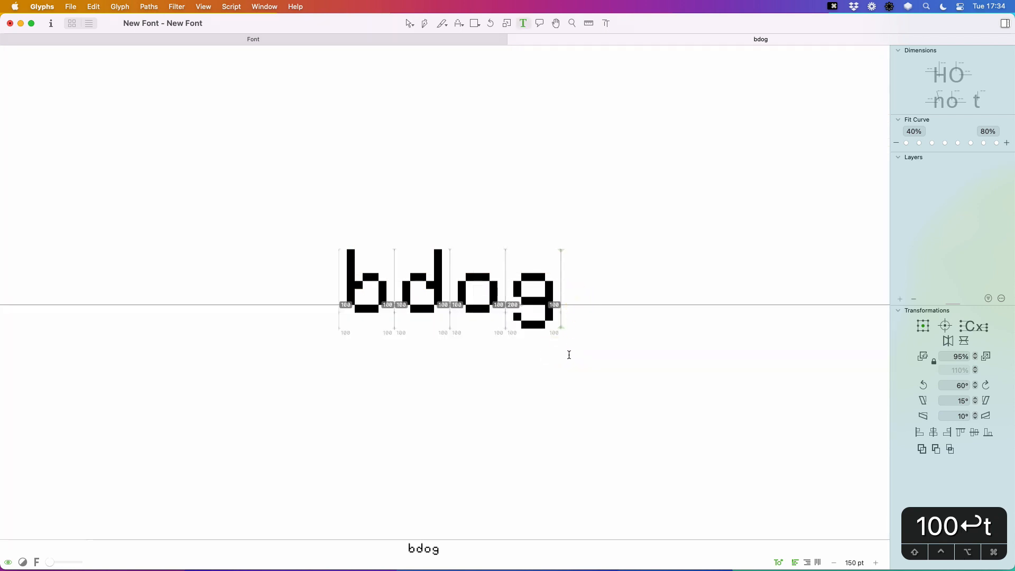
key(super+w)
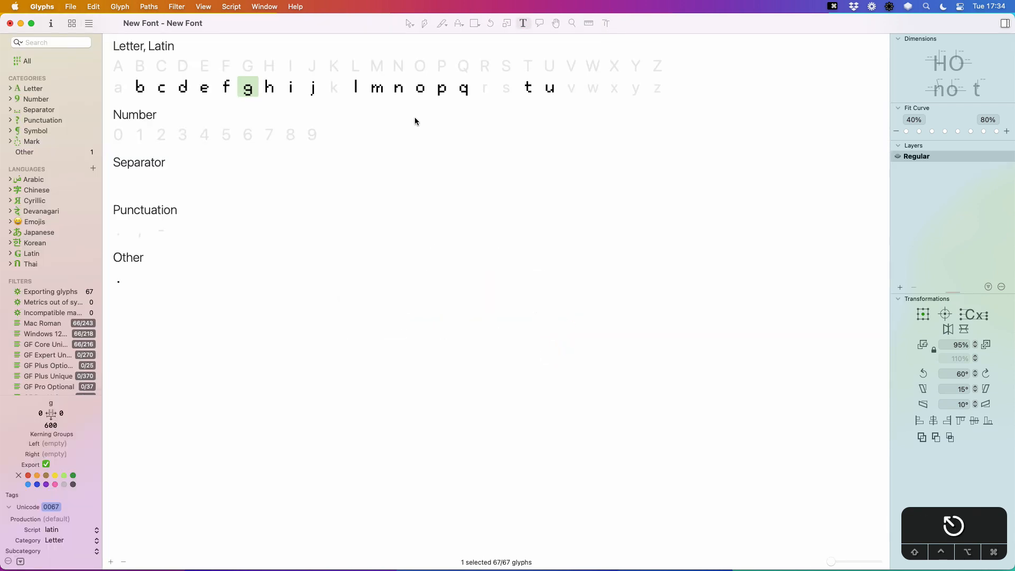
- Open the r and insert an n before it for comparison
double_click(482, 90)
text(zr)
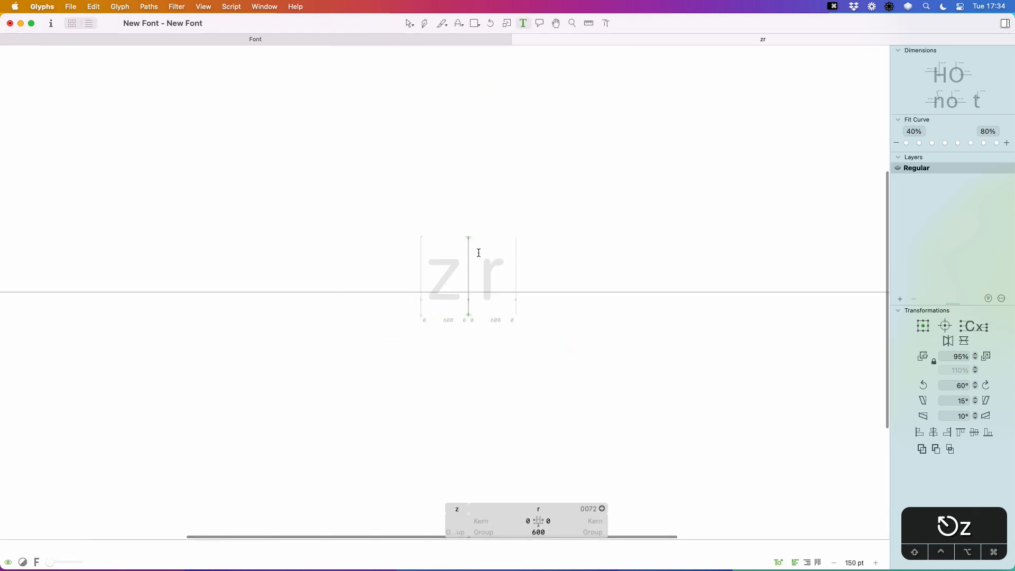
key(BackSpace)
text(n)
key(Escape)
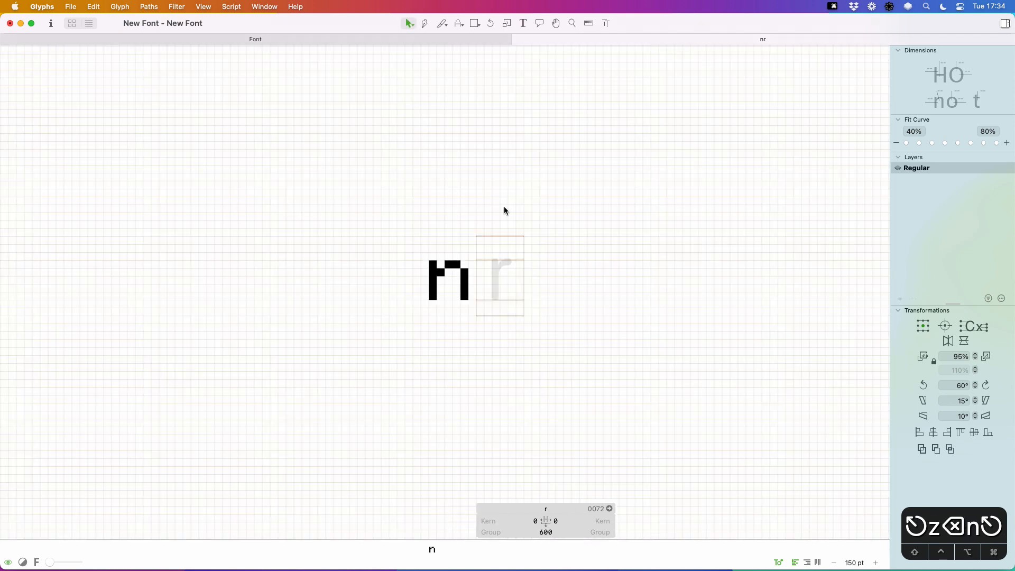
- Draw the r from pixels: a five-pixel stem from the baseline to the x-height and a three-pixel diagonal arm rising from its middle pixel
key(z)
drag(548, 216, 397, 344)
key(v)
click(563, 266)
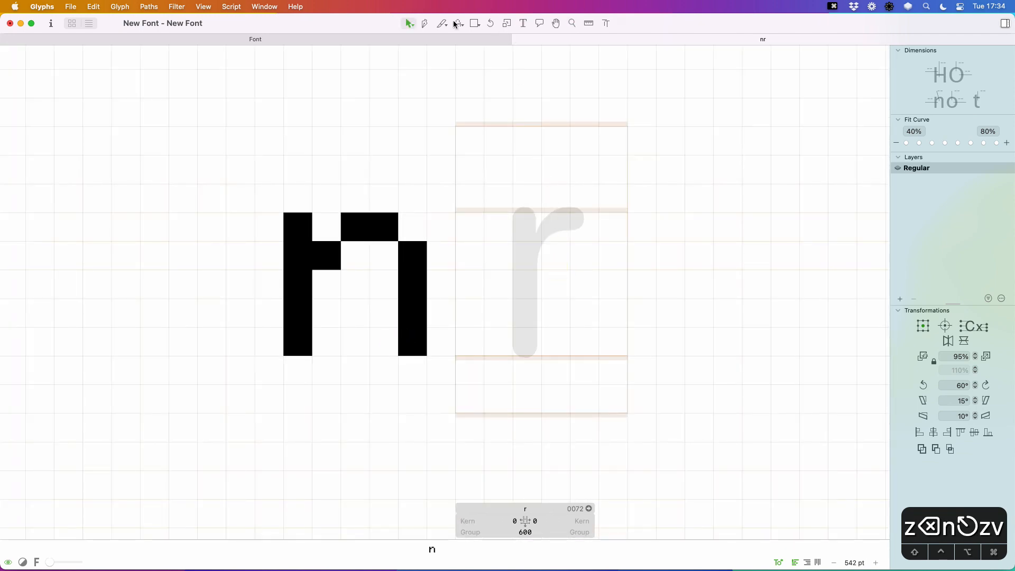
click(458, 24)
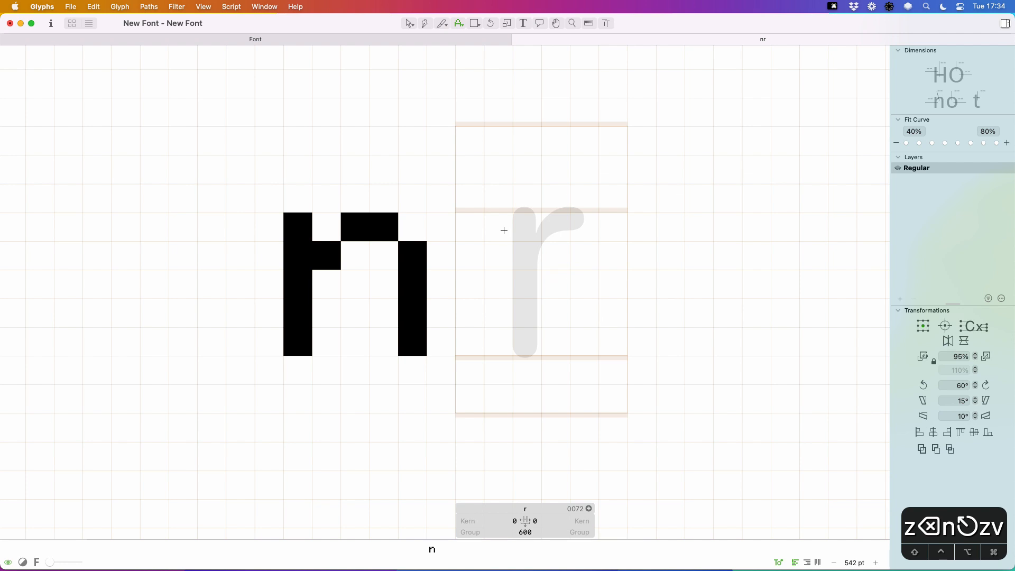
drag(504, 230, 496, 338)
click(523, 279)
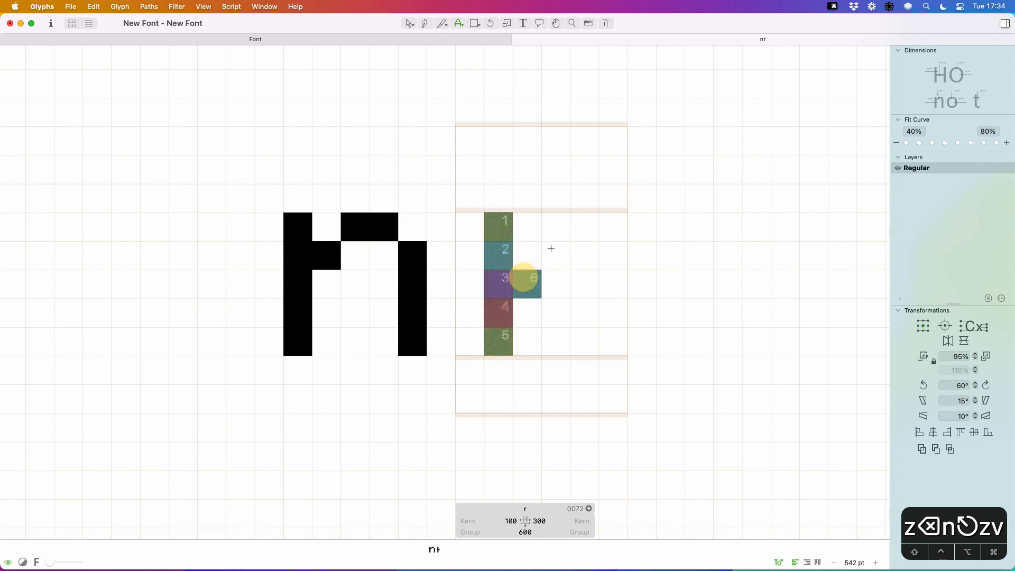
click(553, 250)
click(581, 230)
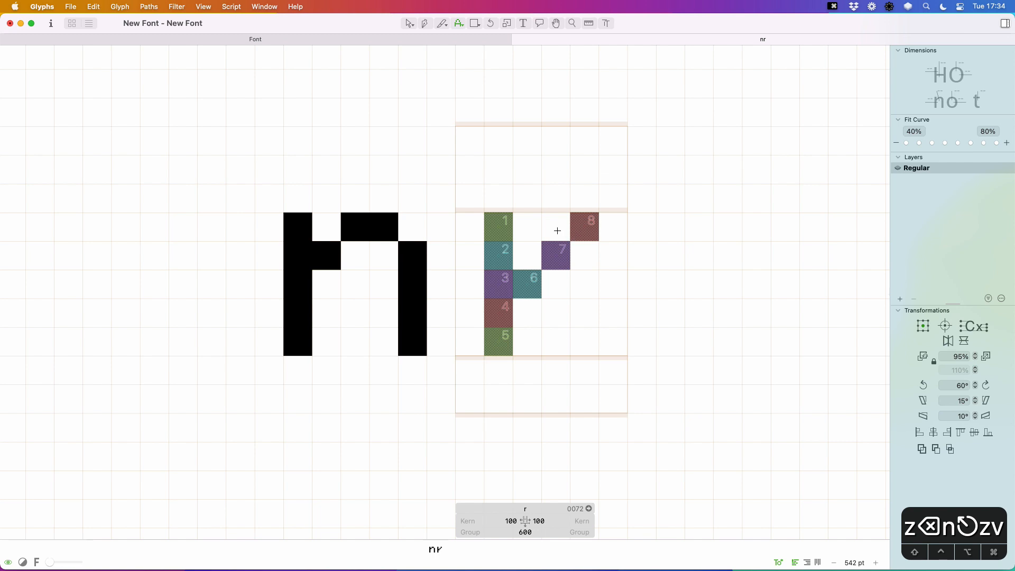
- Reshape the r's arm by adding a top-row pixel, deleting the middle diagonal pixel and moving the branch pixel up one row
click(555, 229)
key(v)
click(552, 264)
key(BackSpace)
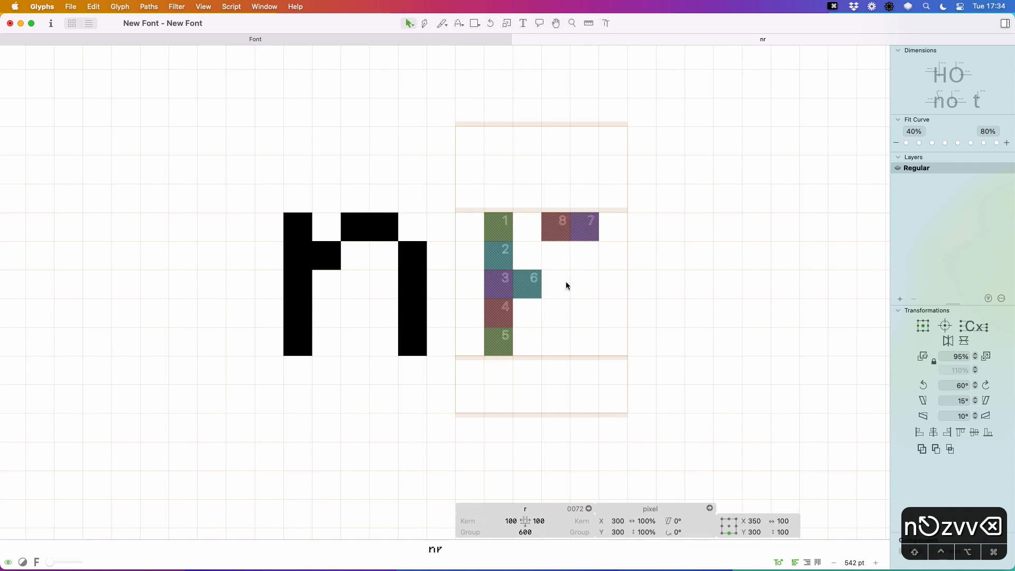
drag(528, 281, 524, 249)
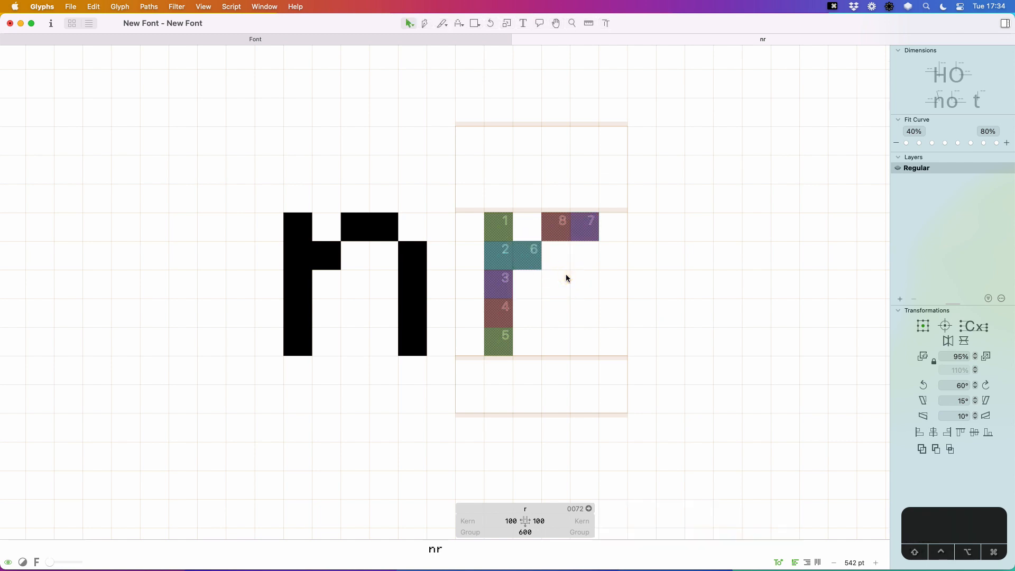
- Try an extra pixel directly below the r's branch pixel and undo it
key(space)
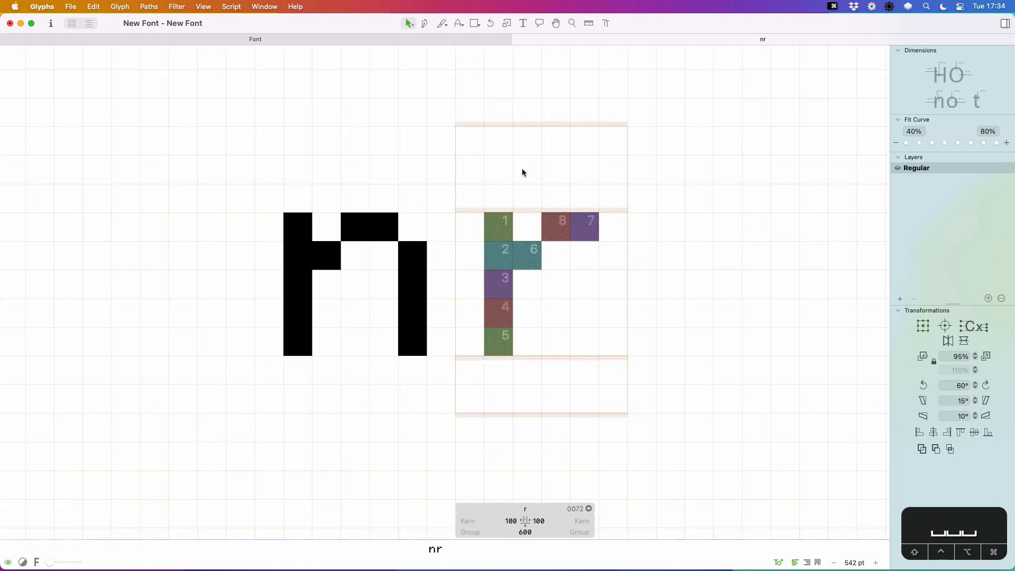
click(459, 23)
click(520, 287)
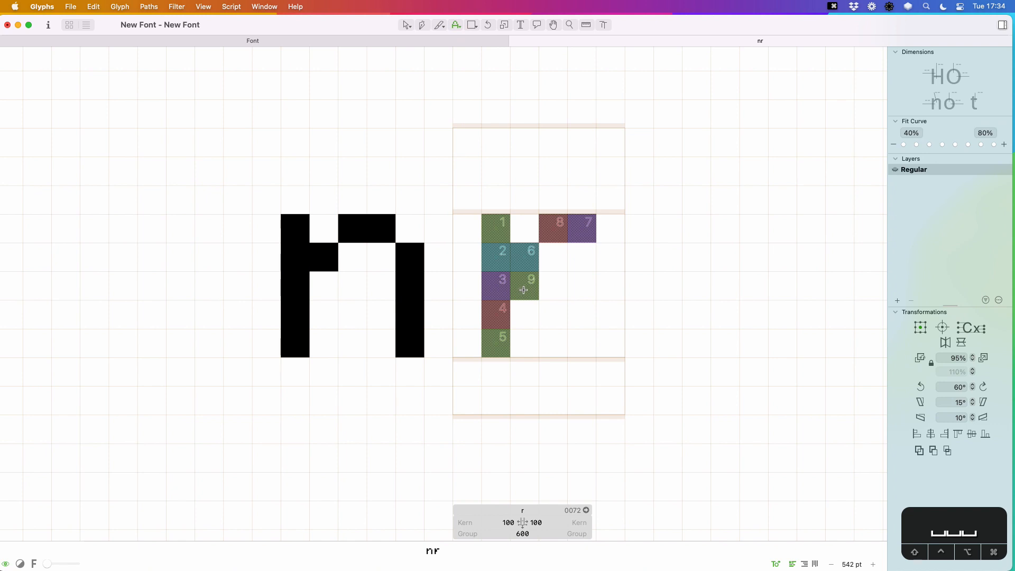
key(super+z)
key(v)
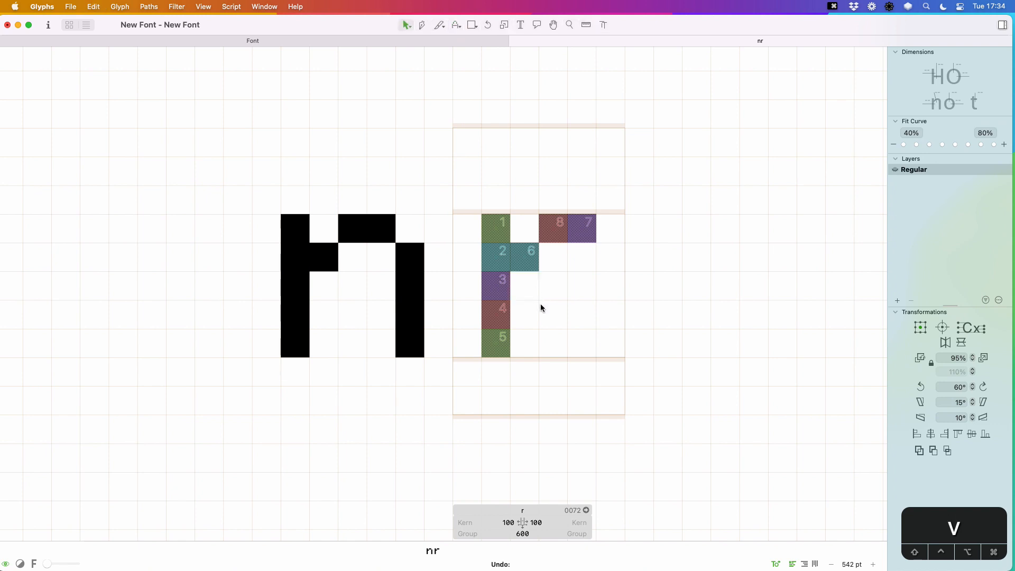
click(540, 309)
- Preview the r beside the n, close that edit view and open the empty s
key(space)
key(space)
key(space)
key(super+w)
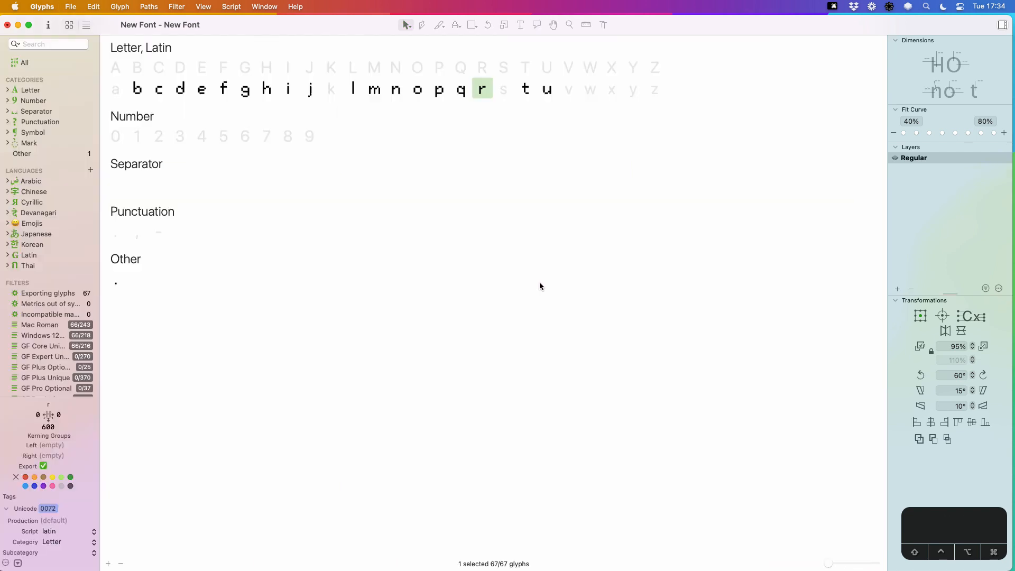
click(511, 96)
double_click(505, 91)
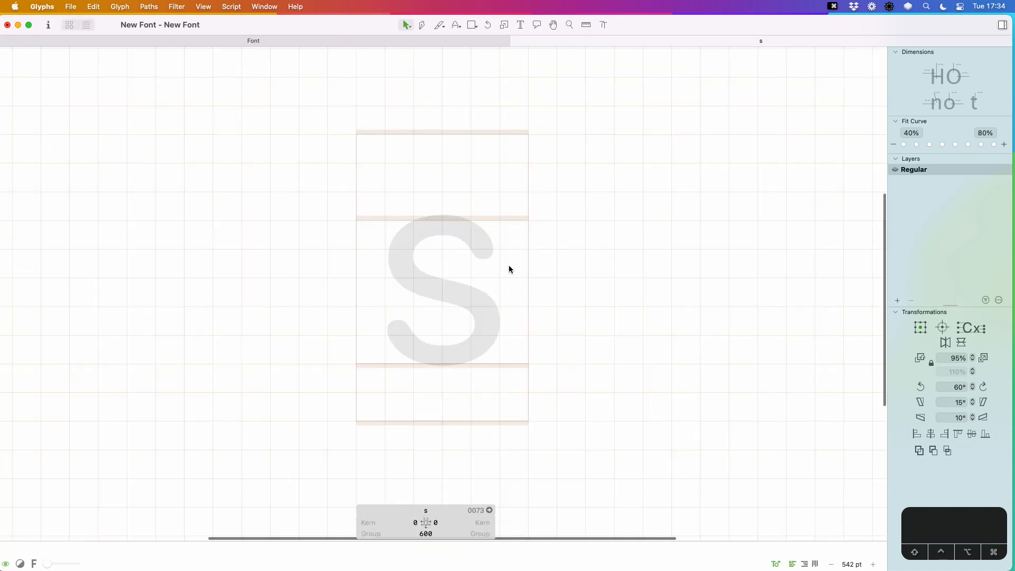
- Draw the s: three pixels on the baseline, three at the x-height offset one column right, two in the middle and one connecting each side
click(455, 27)
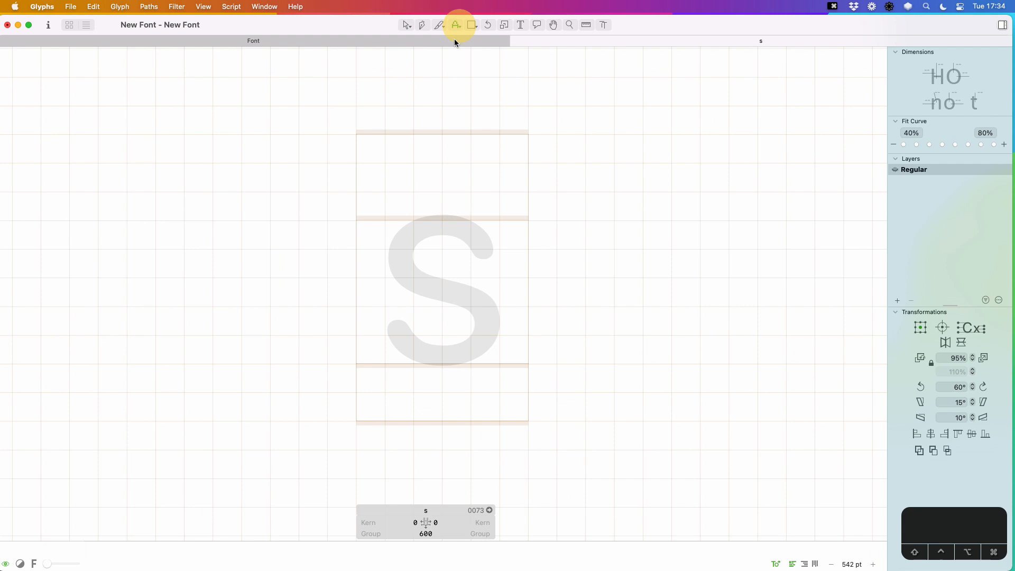
click(401, 349)
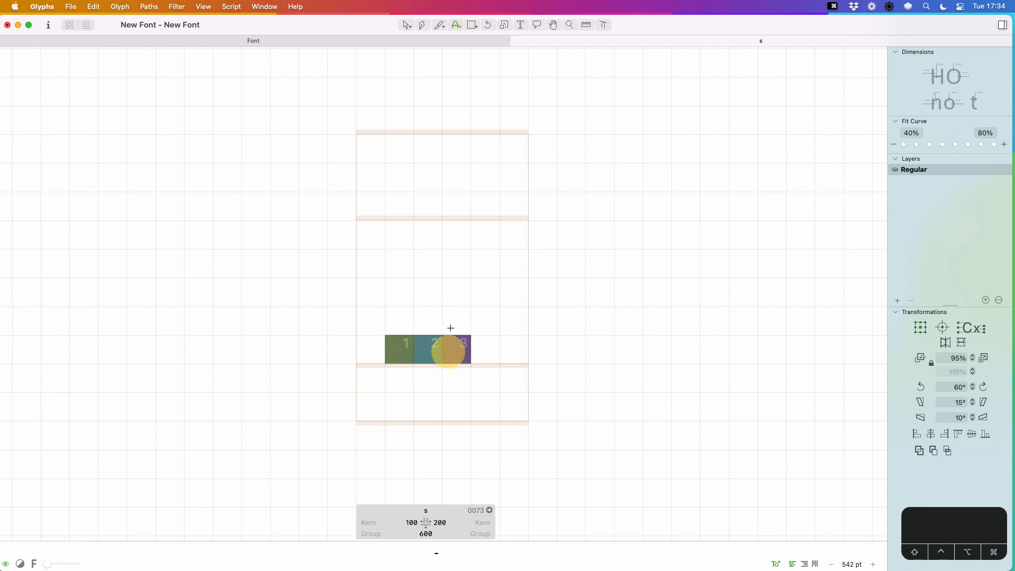
click(433, 236)
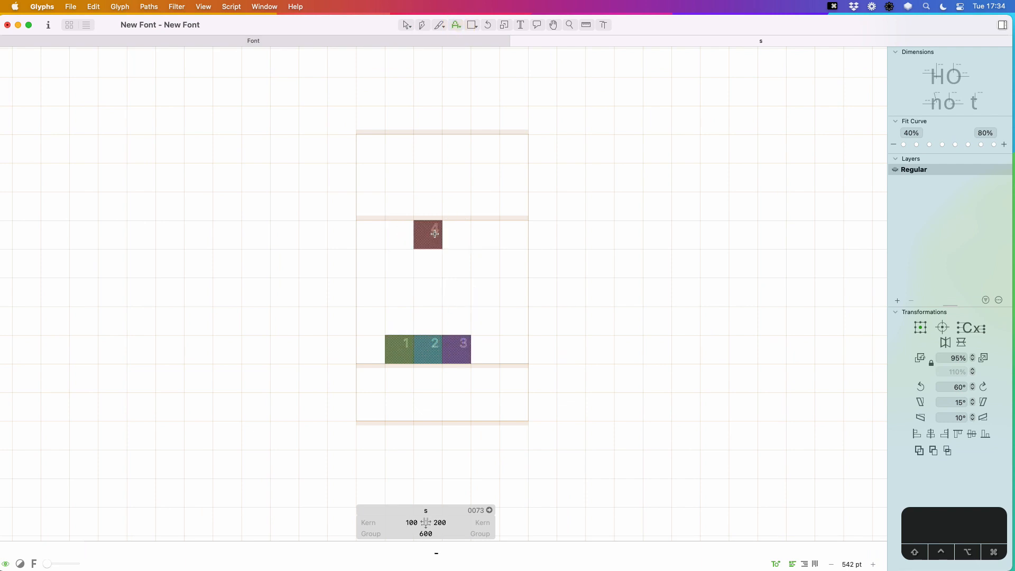
click(456, 234)
click(485, 234)
click(399, 262)
click(485, 321)
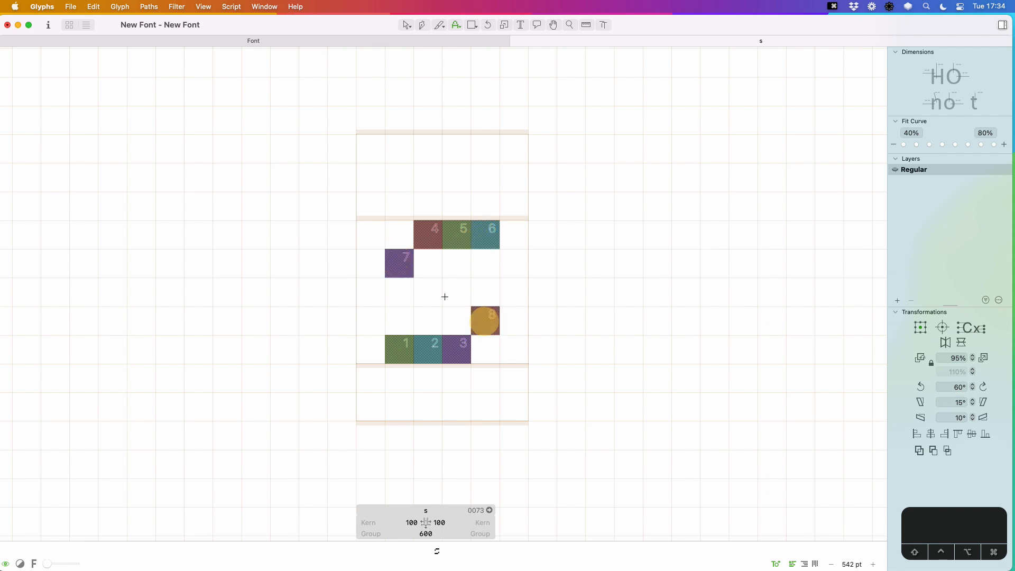
click(428, 292)
click(456, 292)
- Insert "dog" before the s for comparison and return to editing the s
text(t)
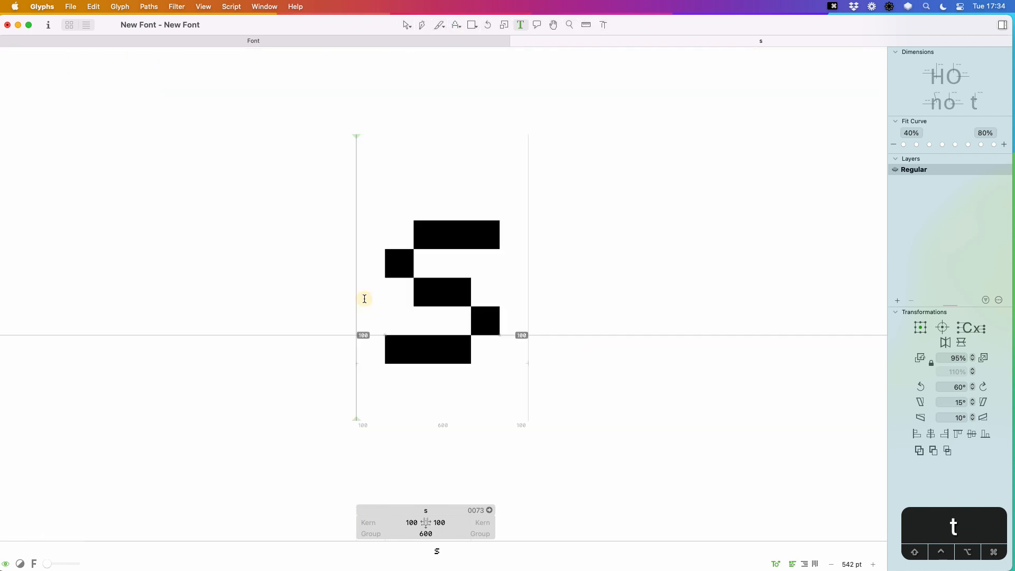
text(dp)
key(BackSpace)
text(og)
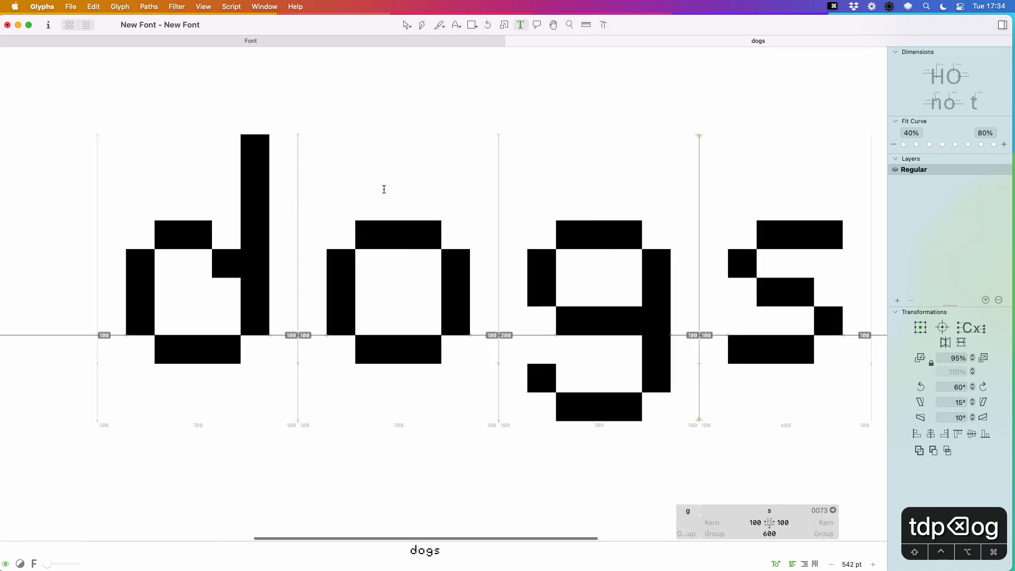
key(Escape)
key(super+minus)
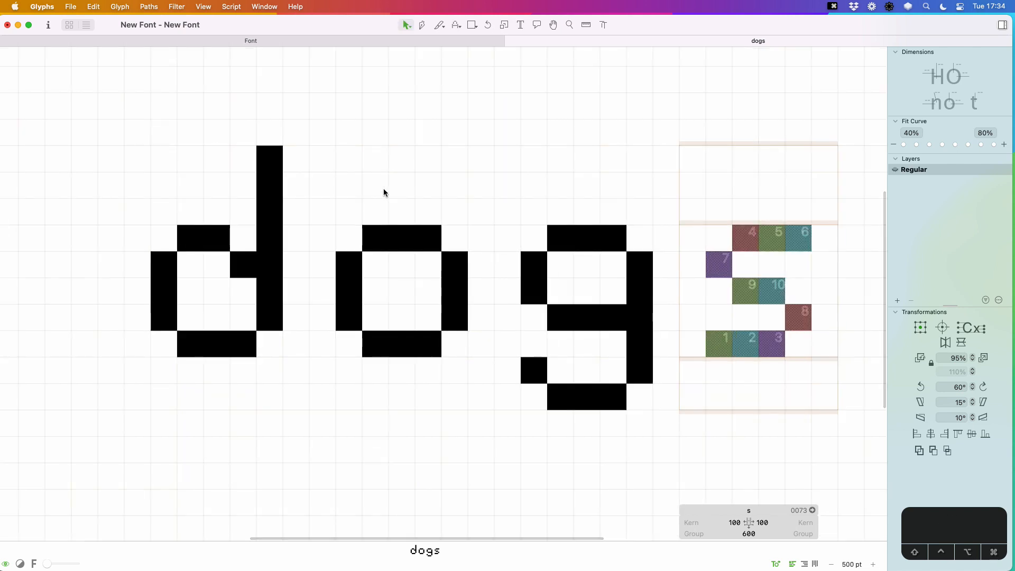
key(space)
drag(609, 271, 448, 279)
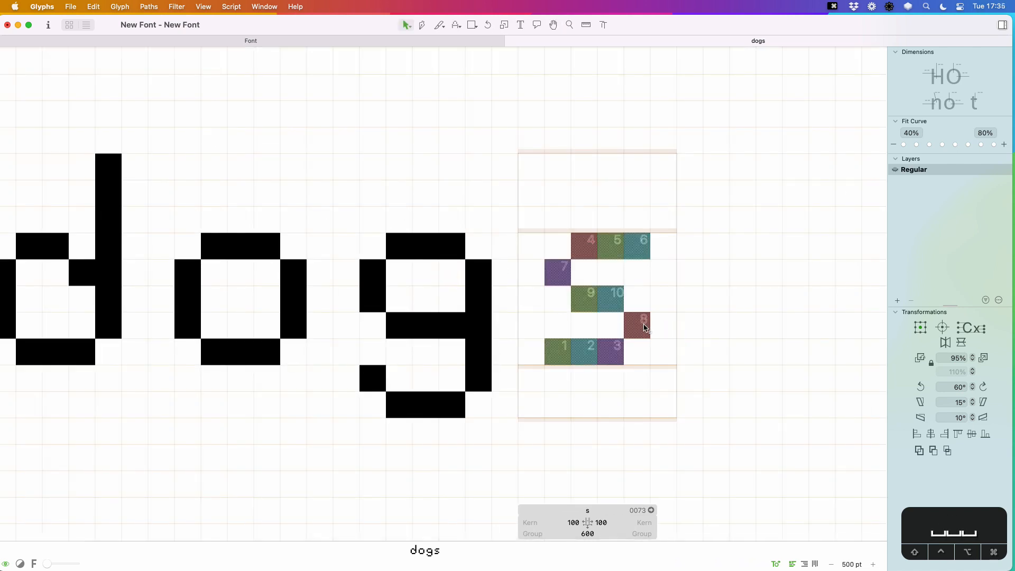
- Widen the s by moving its lower right pixel one column outward and extending the middle and baseline rows by one pixel each
drag(645, 327, 671, 328)
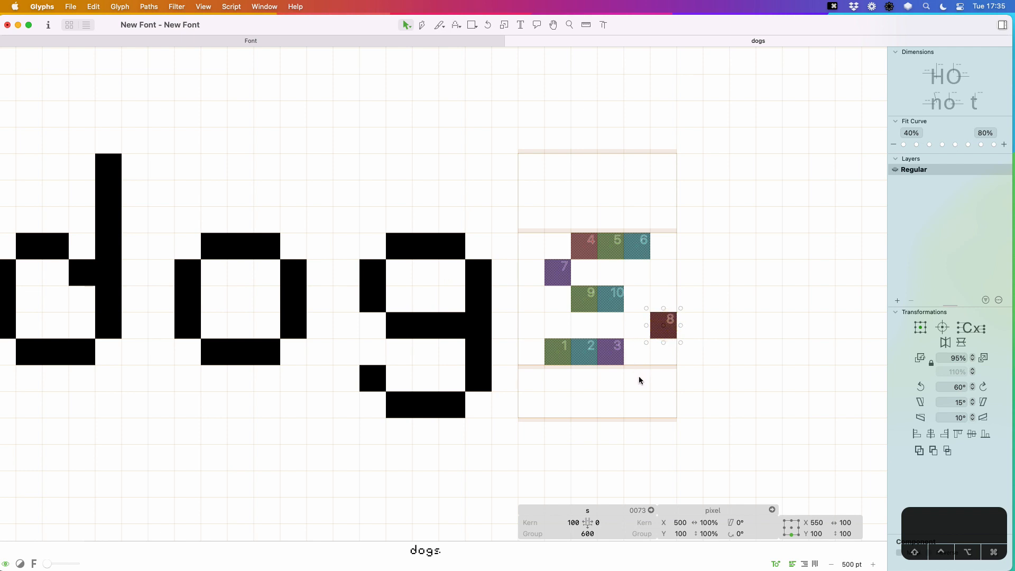
key(x)
click(632, 302)
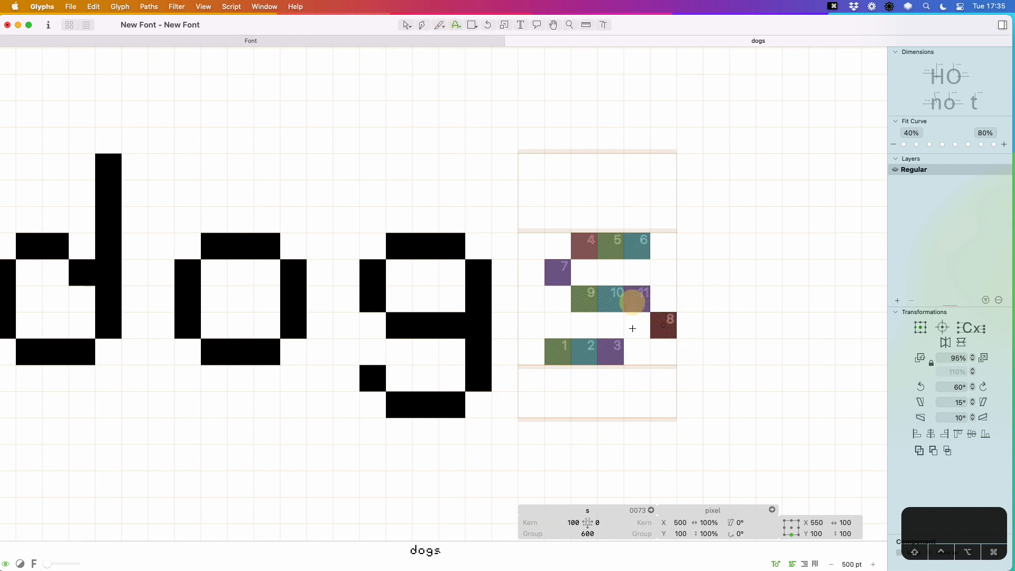
click(636, 352)
key(v)
click(581, 408)
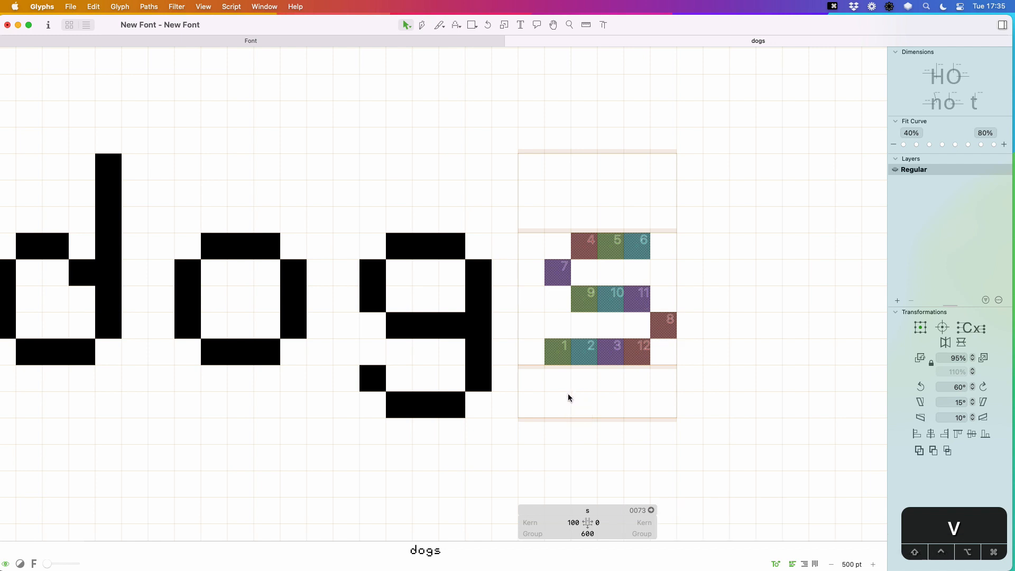
- Try deleting the leftmost baseline pixel of the s and undo the deletion
click(561, 349)
key(BackSpace)
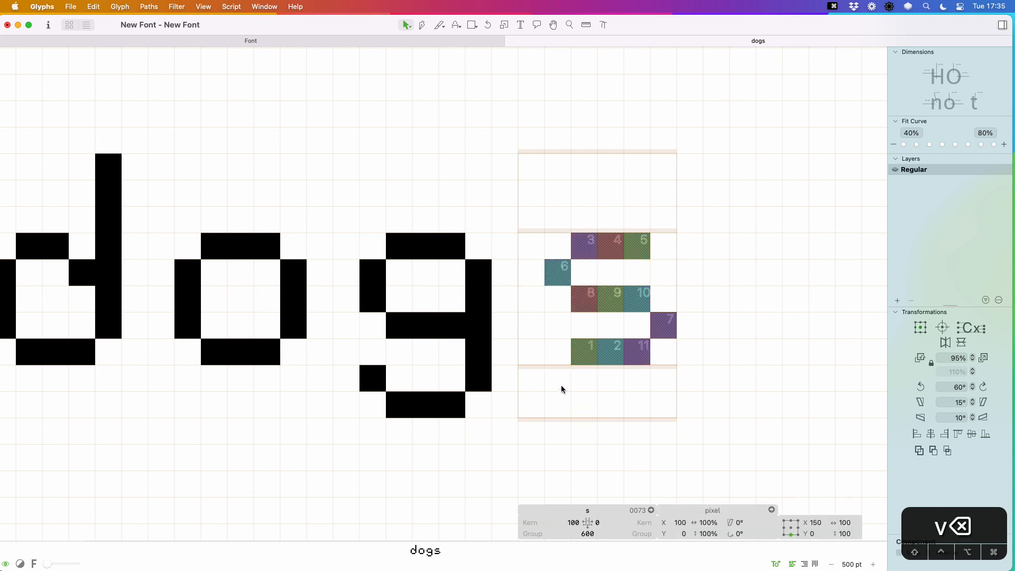
key(cmd+z)
click(569, 396)
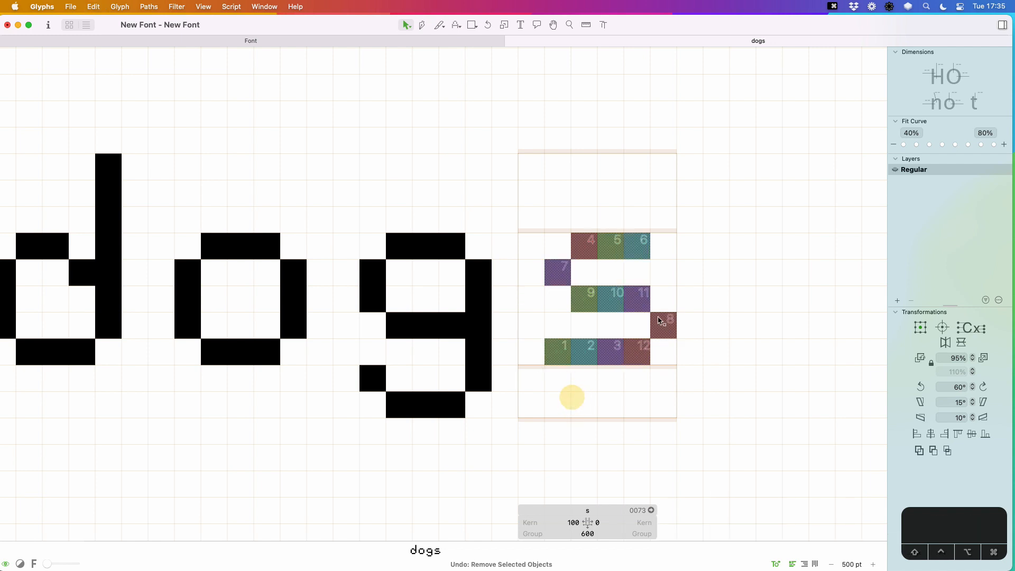
- Try an extra pixel at the right end of the s's top row and undo it
click(642, 302)
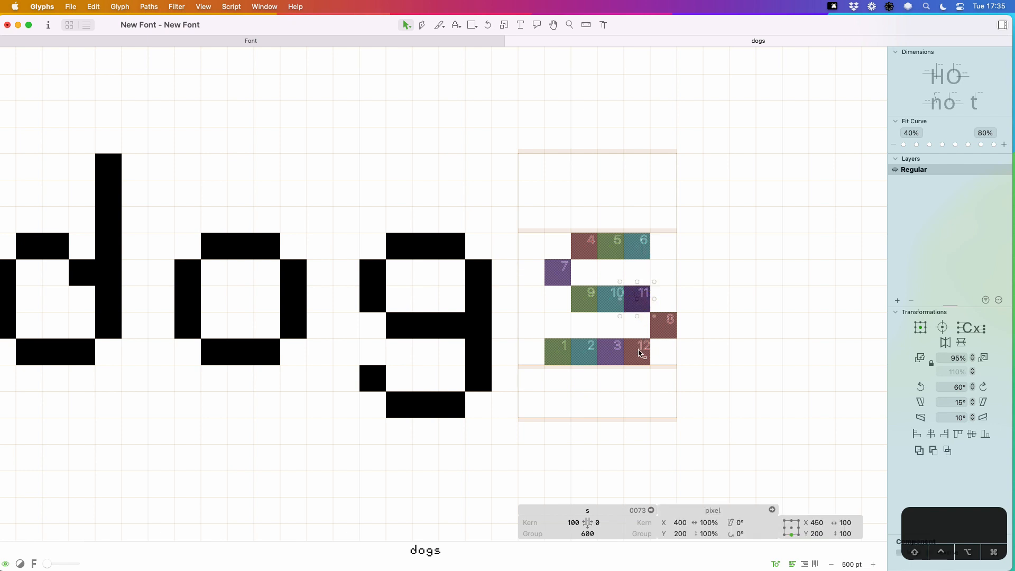
shift+click(637, 351)
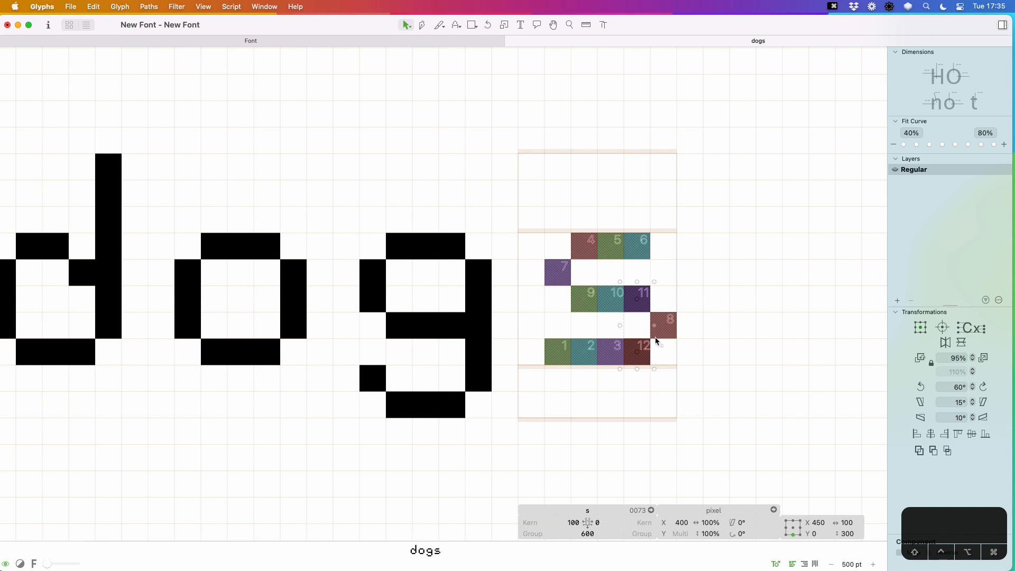
click(455, 25)
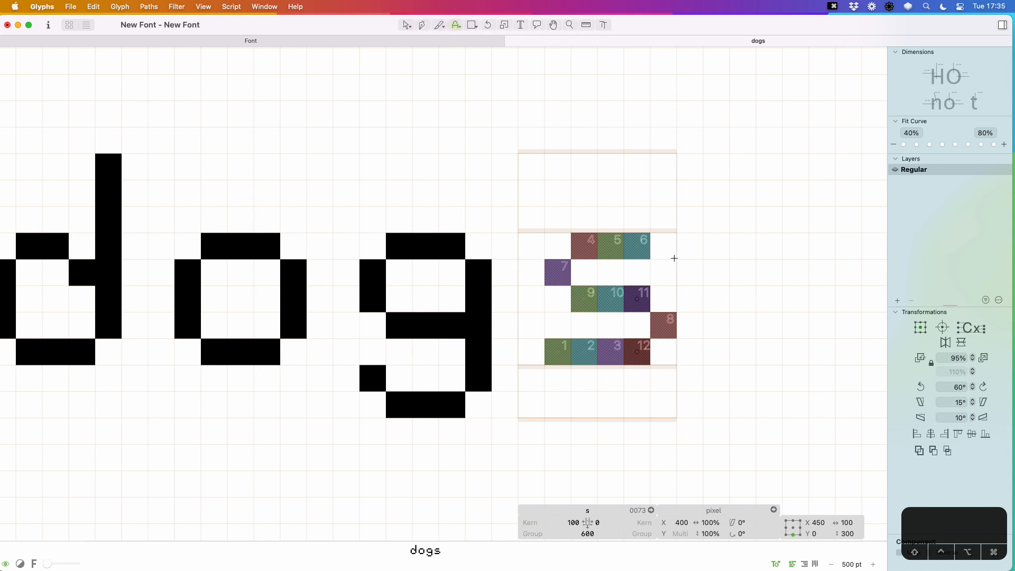
click(663, 246)
key(super+z)
key(v)
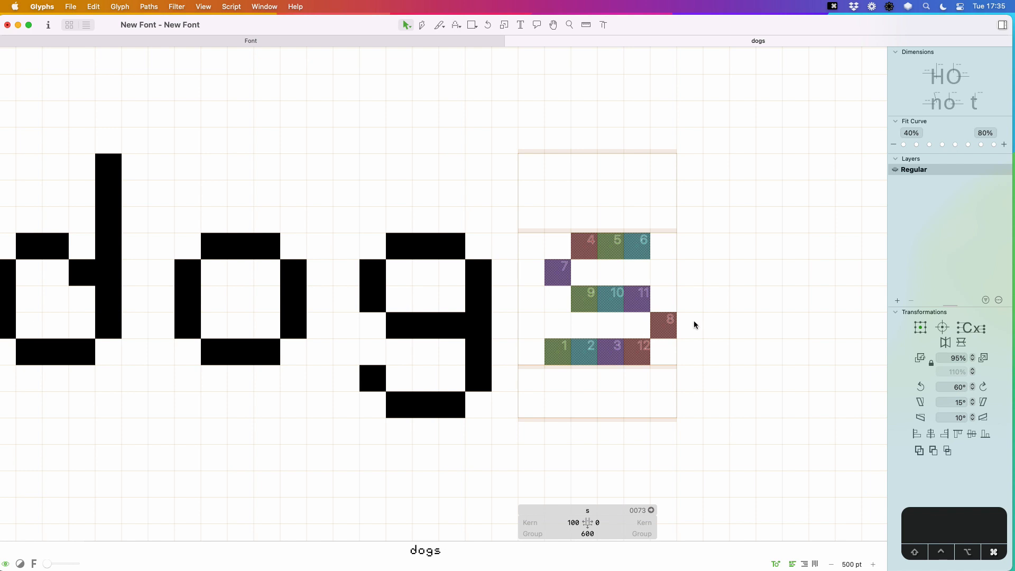
- Preview the word "dogs" at a smaller display size
key(super+minus)
key(super+minus)
key(space)
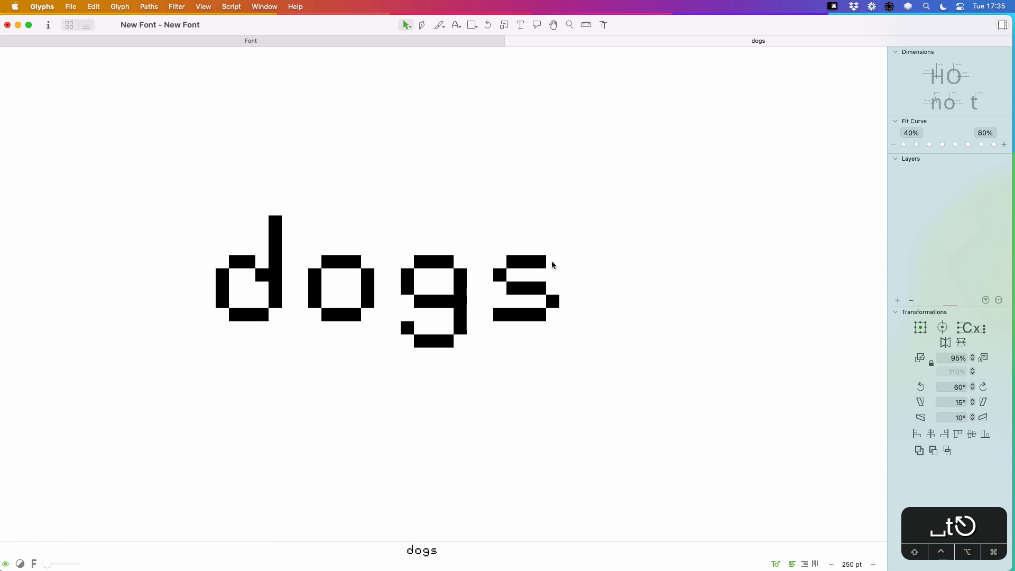
- Reopen the s for editing and extend its top row by one pixel on the right
click(483, 335)
click(544, 283)
double_click(546, 271)
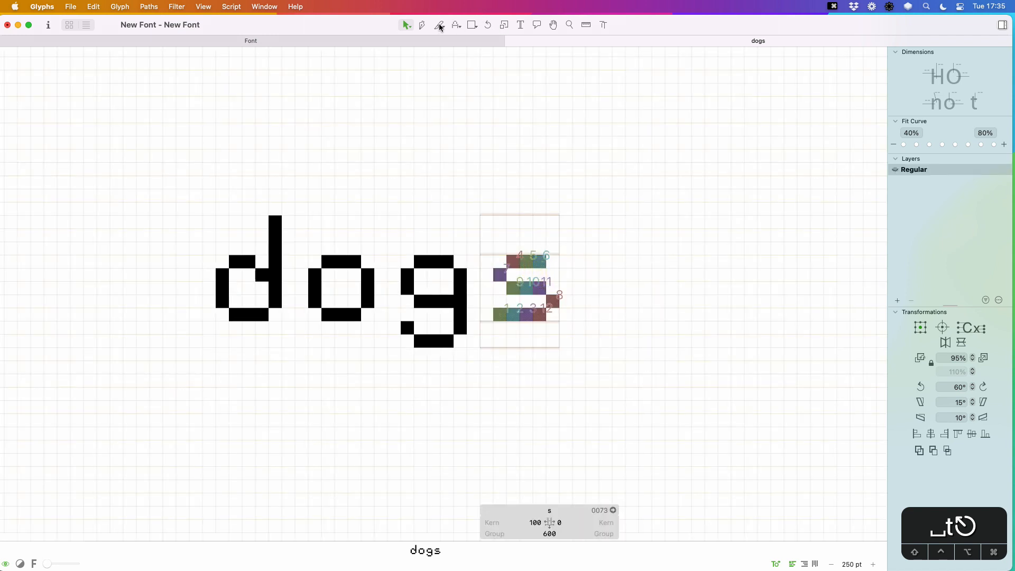
click(456, 25)
click(552, 262)
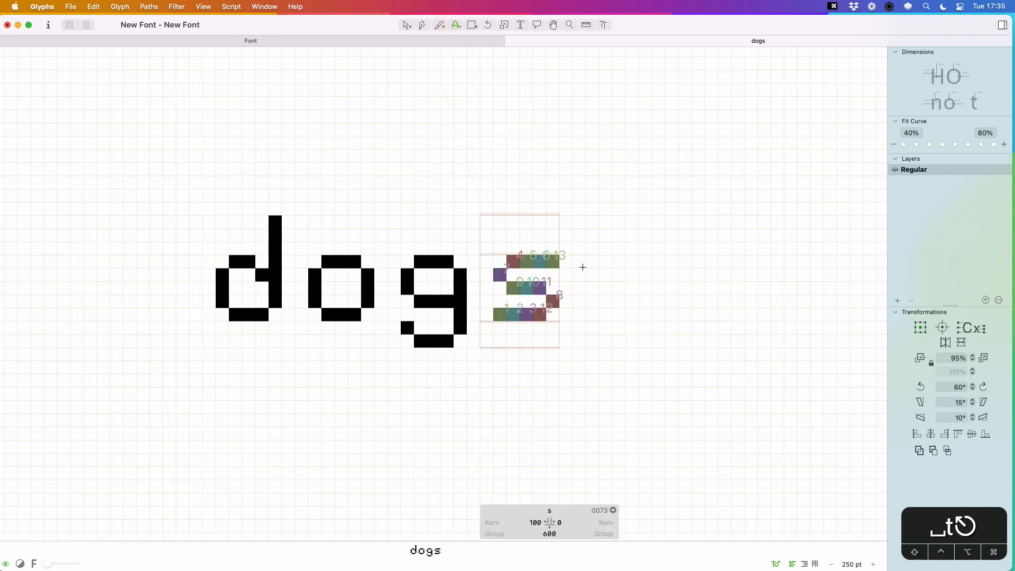
key(v)
click(576, 284)
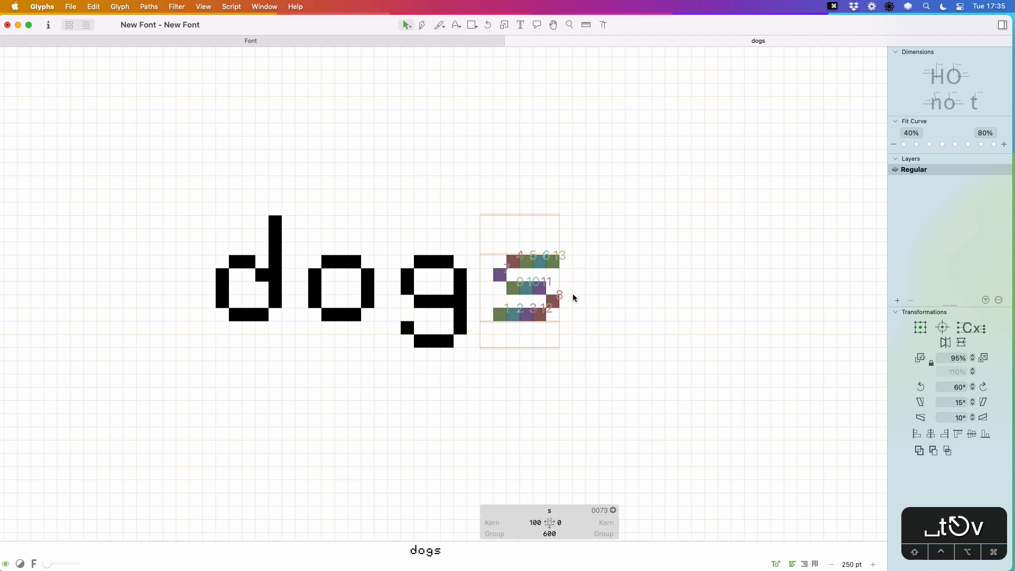
- Check the s as plain text and set its right sidebearing to 100
key(t)
click(564, 285)
key(Escape)
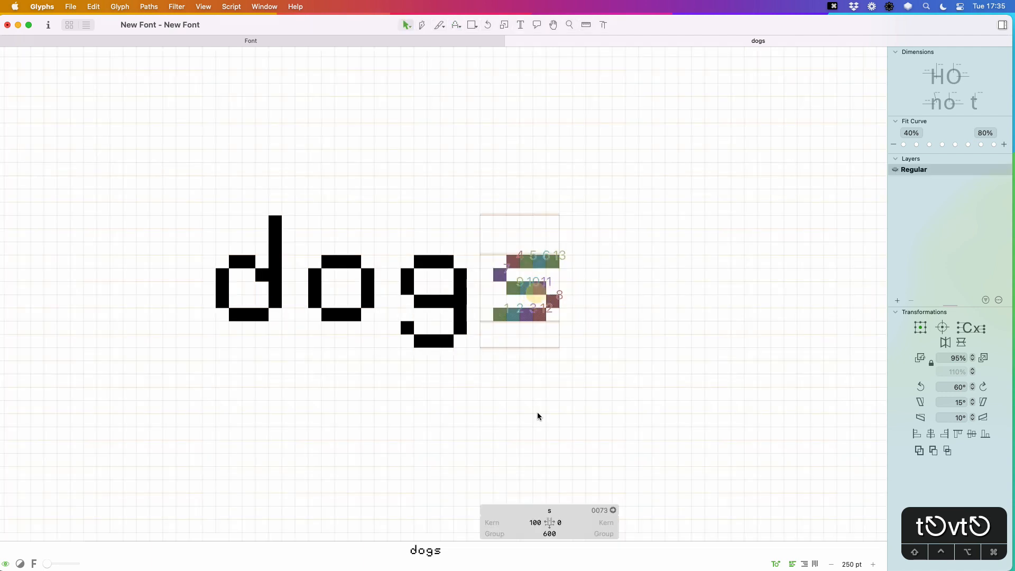
text(100)
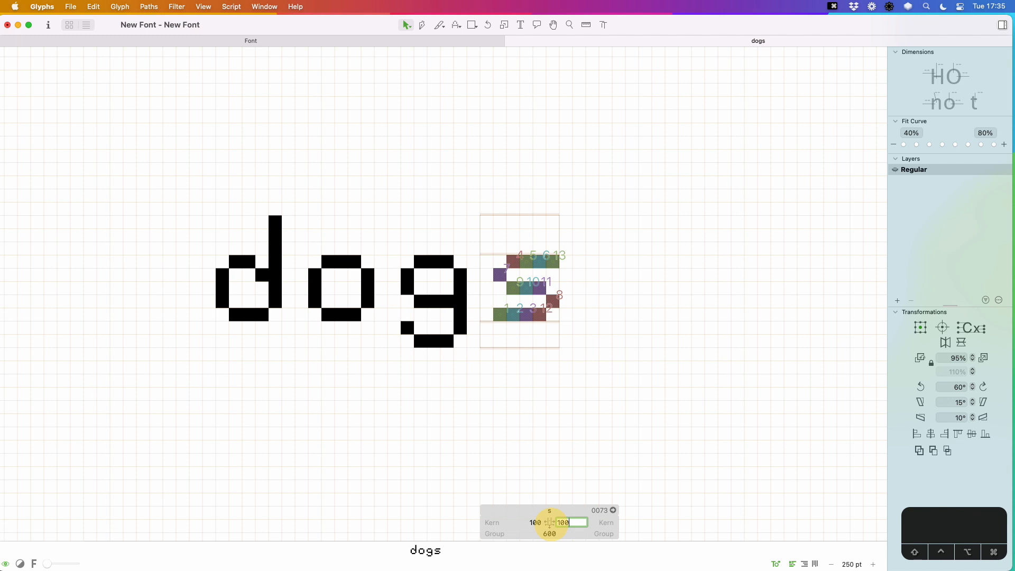
key(Return)
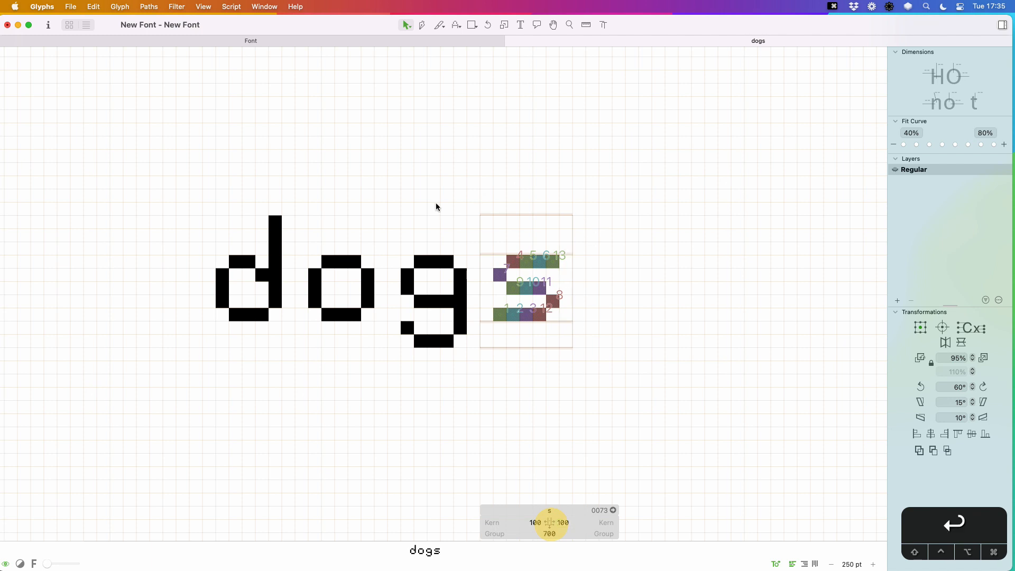
- Try the s without the right end pixel of its top row, undo the removal, and preview the word "dogs"
key(t)
key(t)
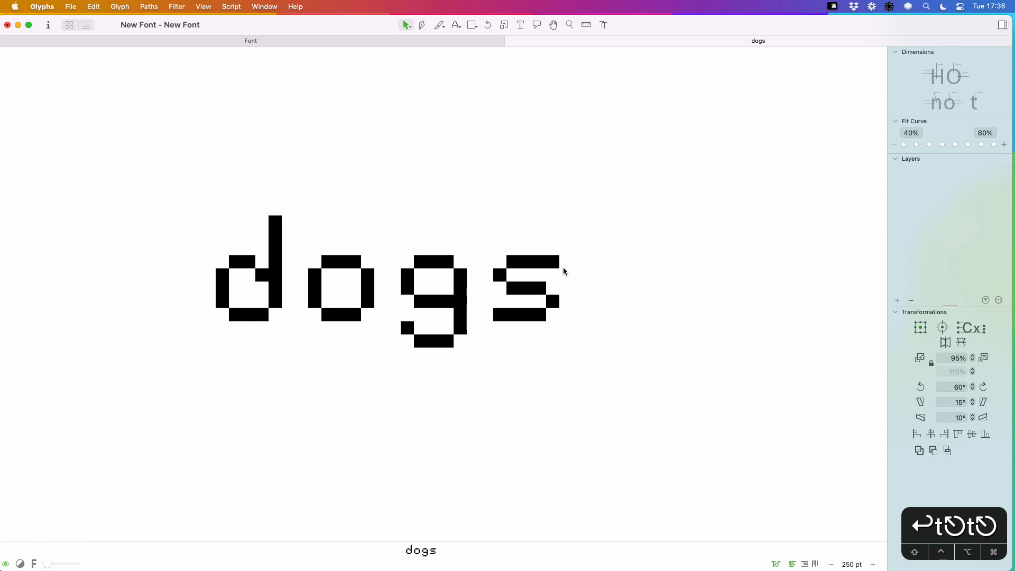
double_click(550, 271)
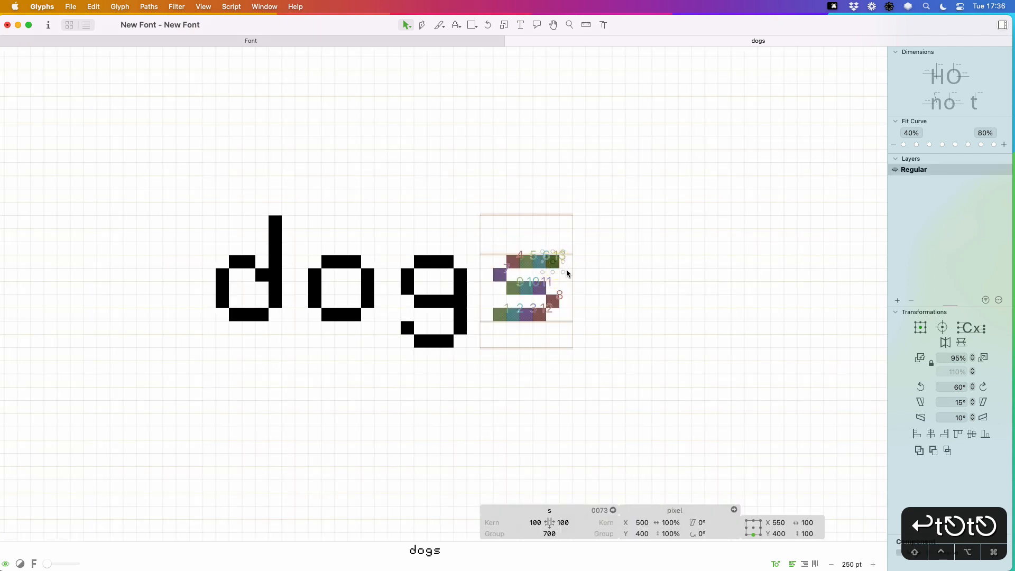
click(568, 269)
key(space)
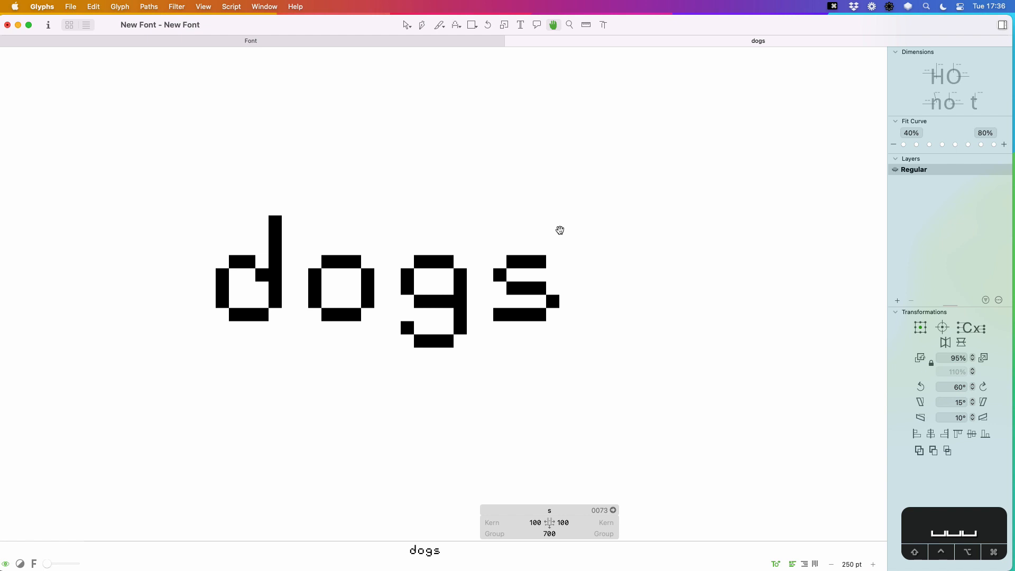
key(super+z)
click(585, 291)
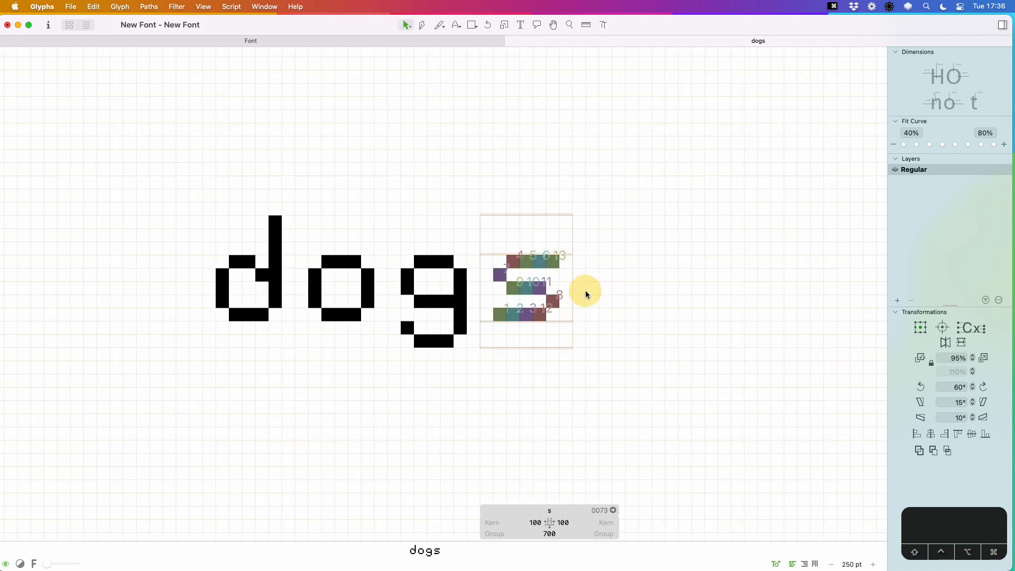
key(space)
drag(579, 294, 578, 299)
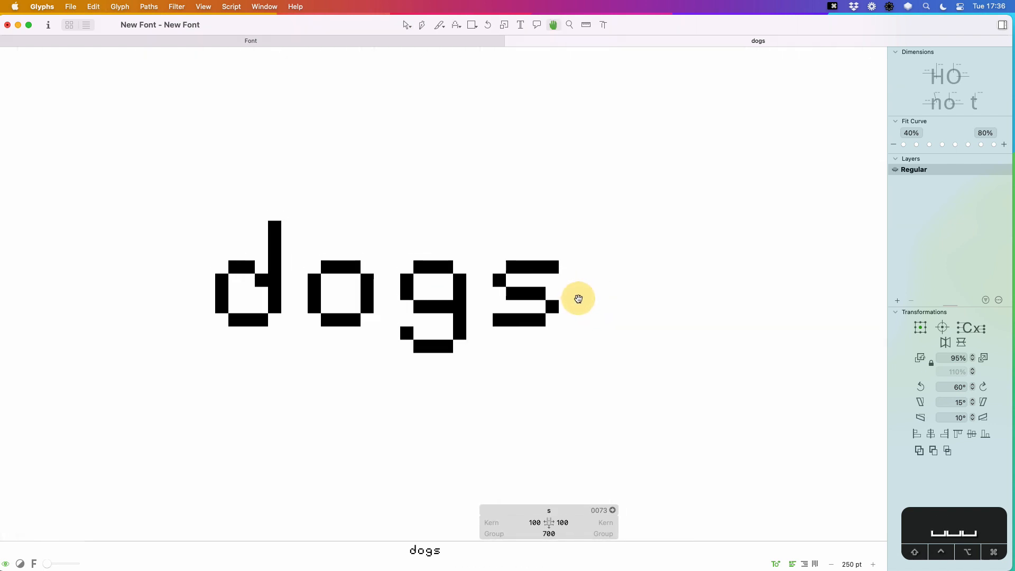
- Extend the s's middle row by one pixel at both ends, keeping the pixel that joins it to the top row
click(456, 24)
click(551, 294)
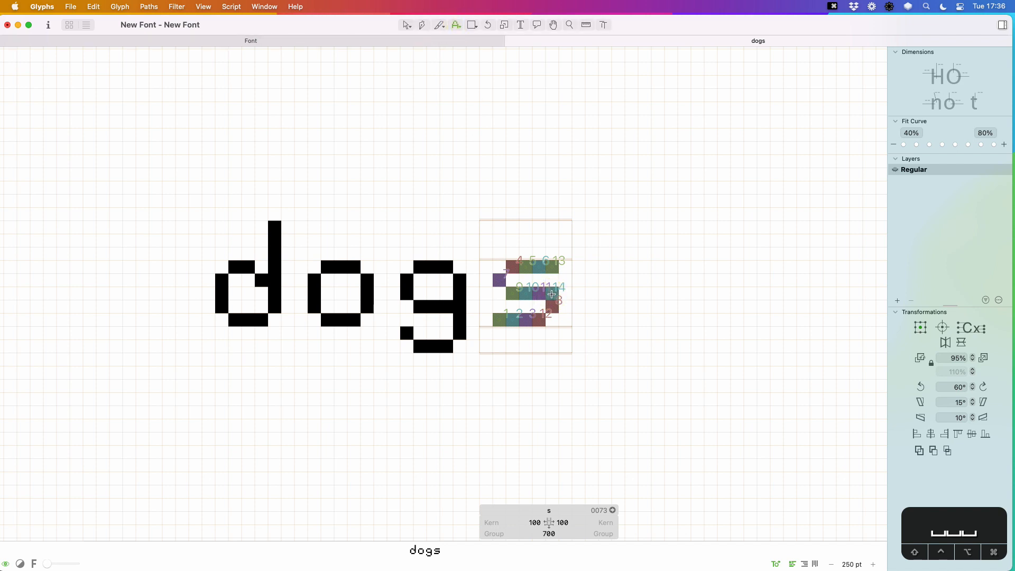
click(499, 281)
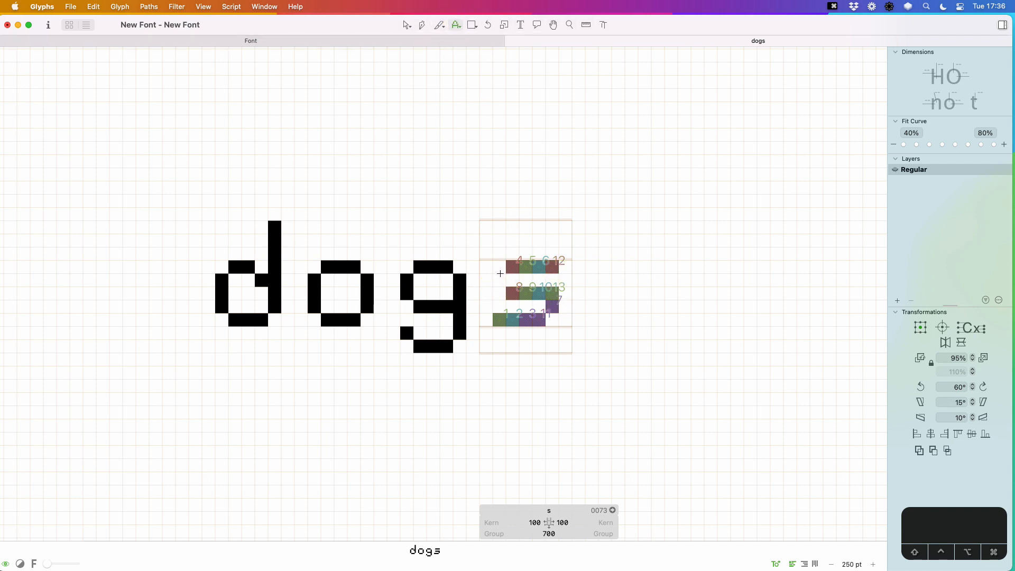
drag(500, 274, 500, 292)
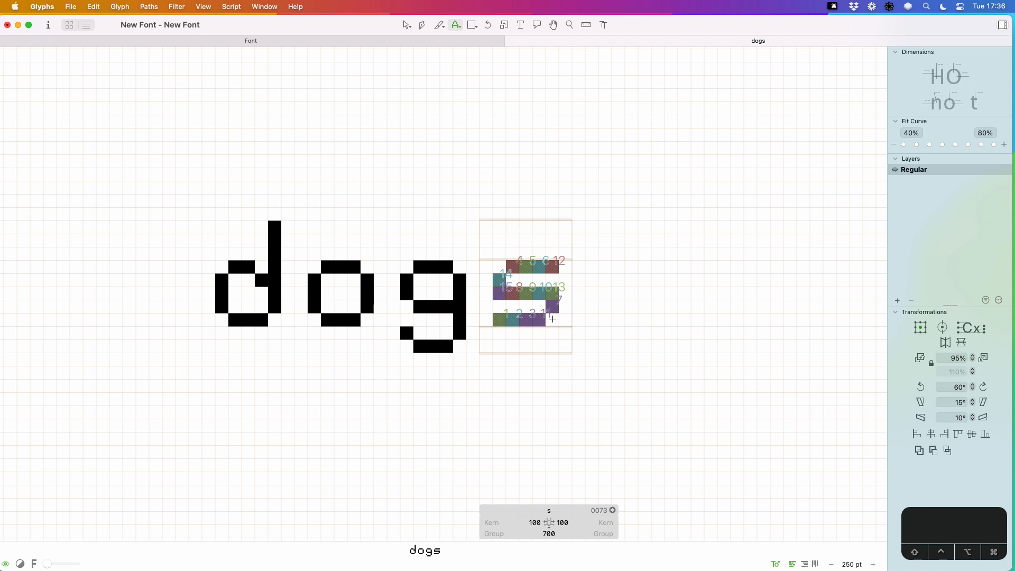
- Try an s with filled top-left and bottom-right corners and a shorter middle row, and restore the previous pixels
click(552, 319)
click(553, 292)
click(498, 292)
click(497, 265)
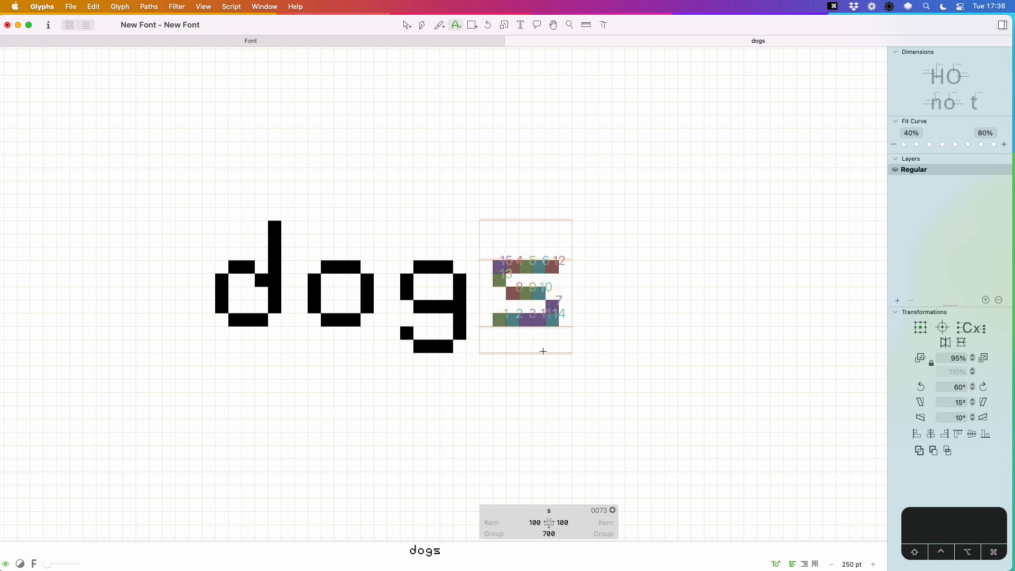
click(498, 266)
click(498, 293)
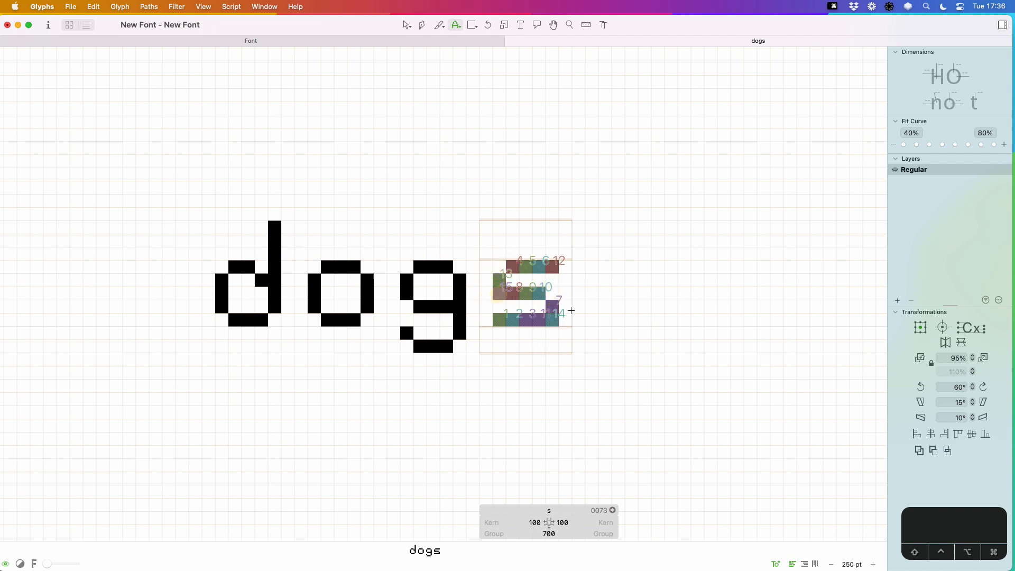
click(552, 293)
click(552, 319)
- Add a z after the s and draw it as a mirrored s, with five-pixel top and bottom rows and a three-pixel middle row
text(tz)
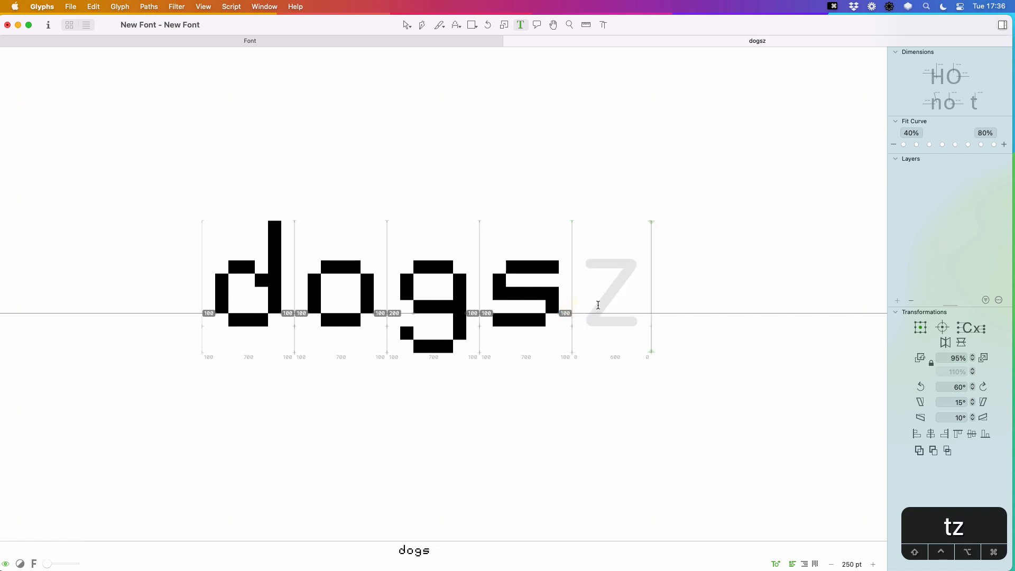
key(Escape)
click(612, 290)
key(x)
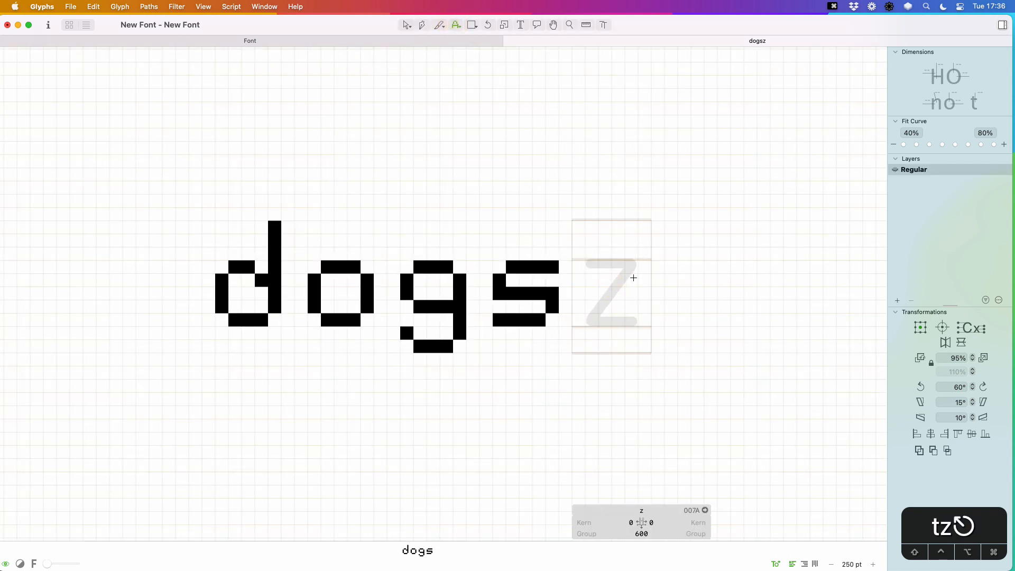
drag(589, 266, 646, 266)
click(645, 280)
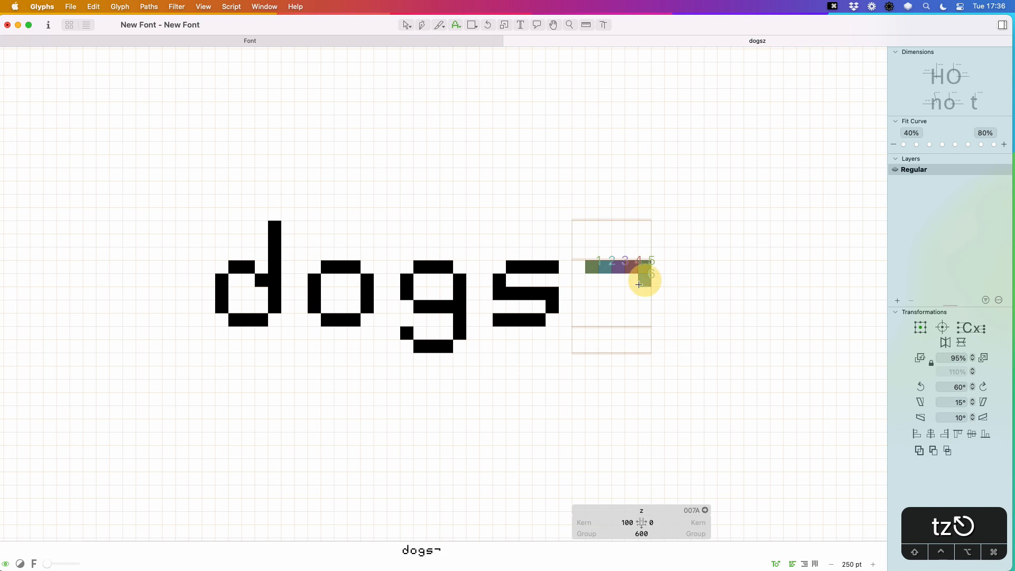
mouse_move(591, 306)
mouse_down()
mouse_move(638, 321)
mouse_move(632, 296)
mouse_up()
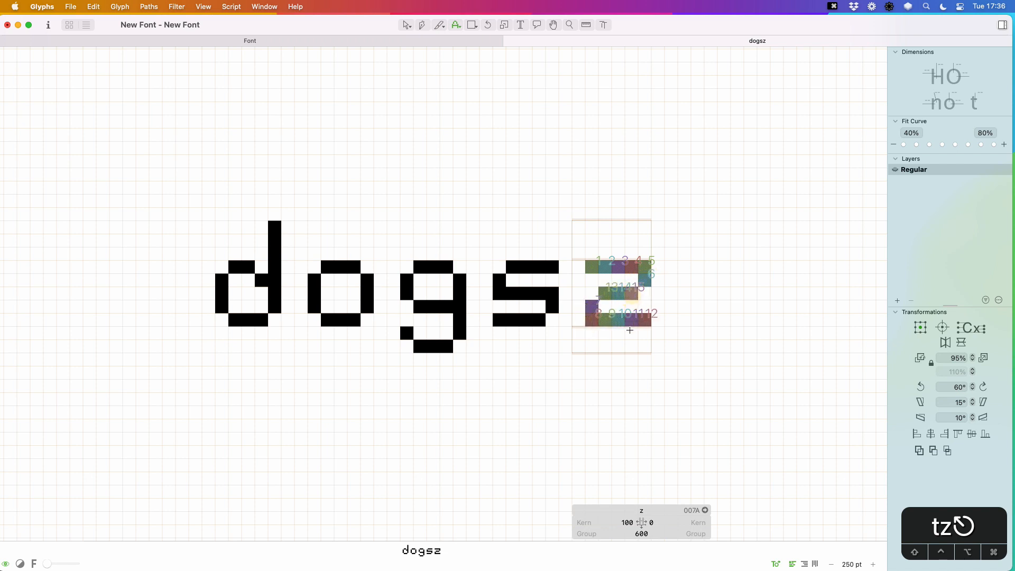
- Set the z's right sidebearing to 100
click(651, 522)
text(100)
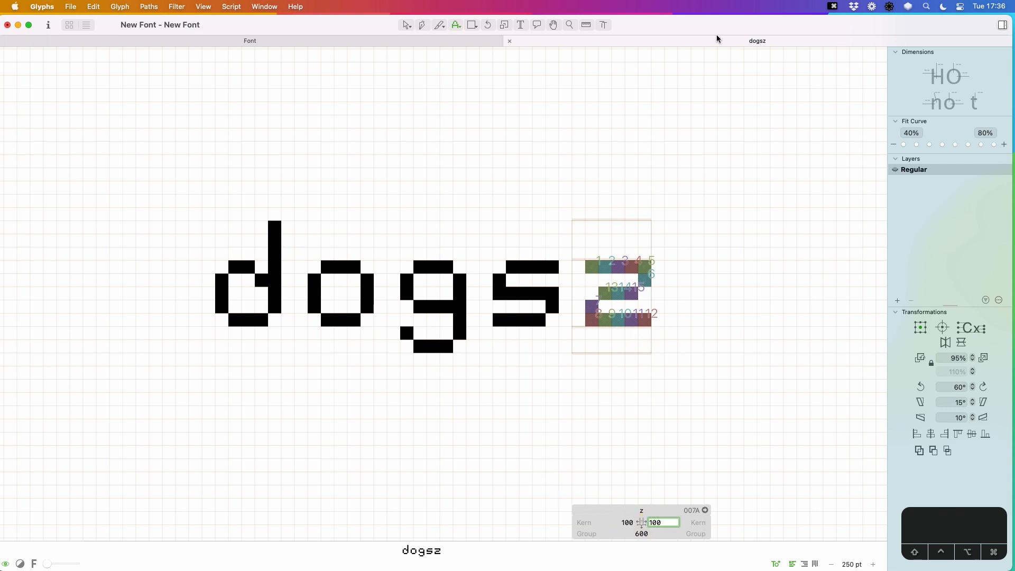
key(Return)
- Add a v after the z and draw its bottom pixel, a diagonal step and a three-pixel left arm up to the x-height
key(t)
click(661, 299)
text(v)
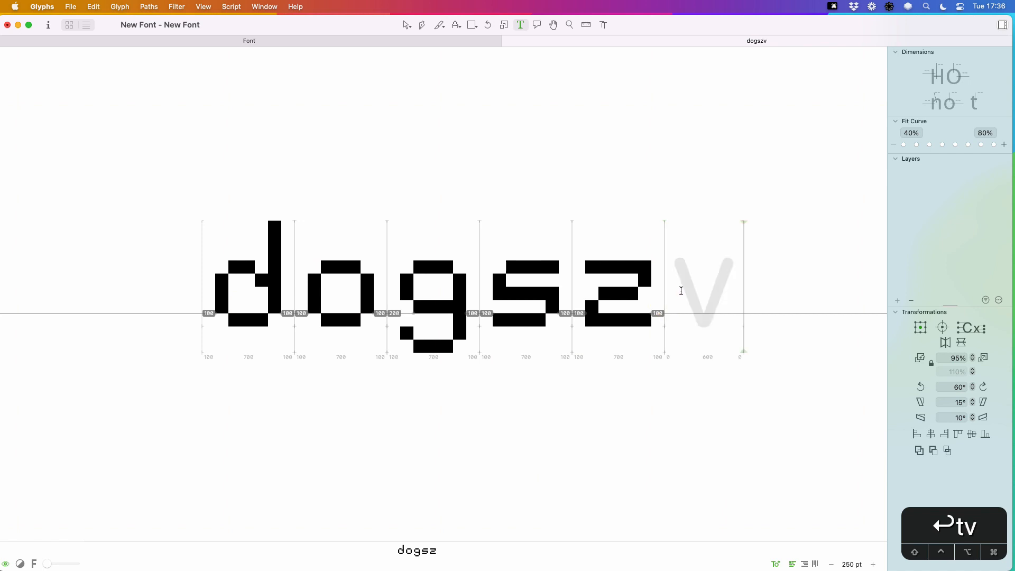
key(Escape)
click(703, 290)
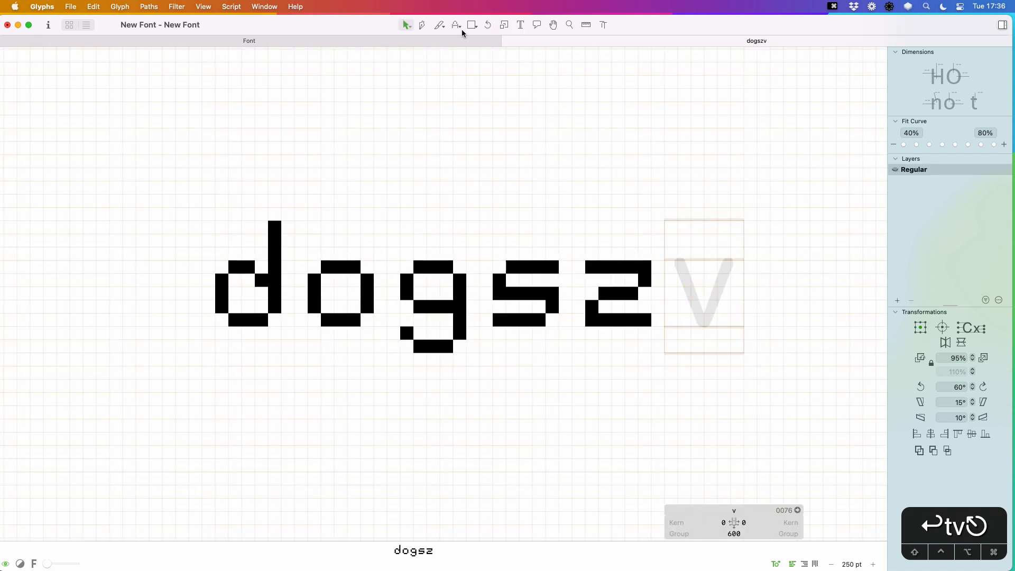
click(457, 26)
click(710, 320)
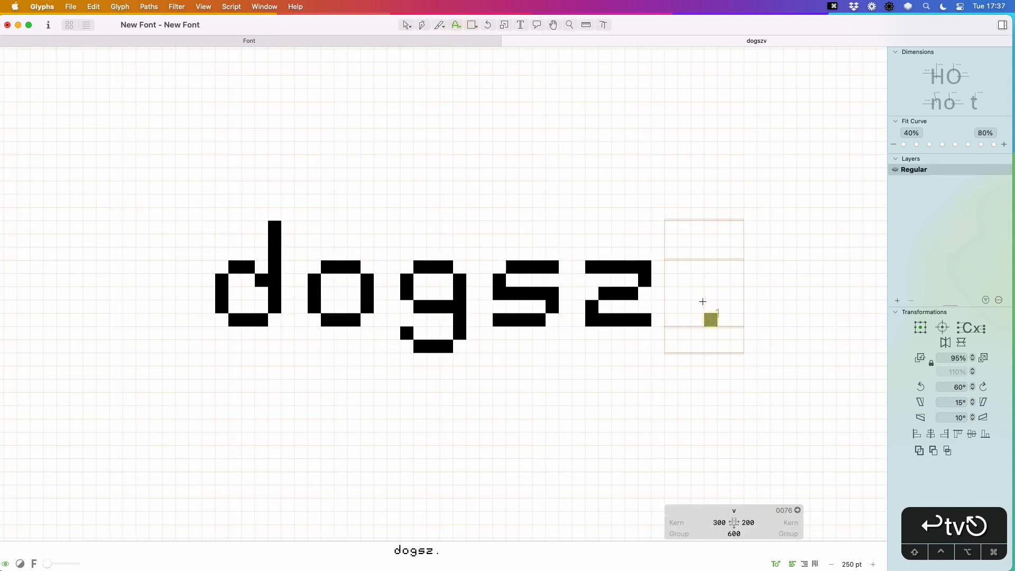
click(697, 306)
click(684, 294)
click(684, 280)
click(684, 267)
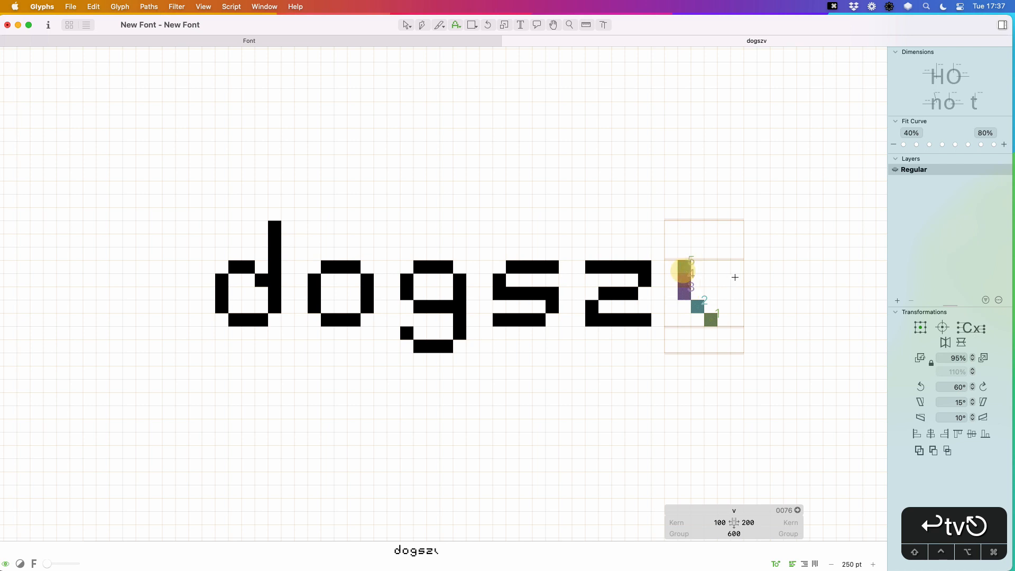
- Draw the v's right arm as a mirror of the left one and set its right sidebearing to 100
click(723, 306)
click(737, 293)
click(736, 280)
click(737, 267)
click(744, 522)
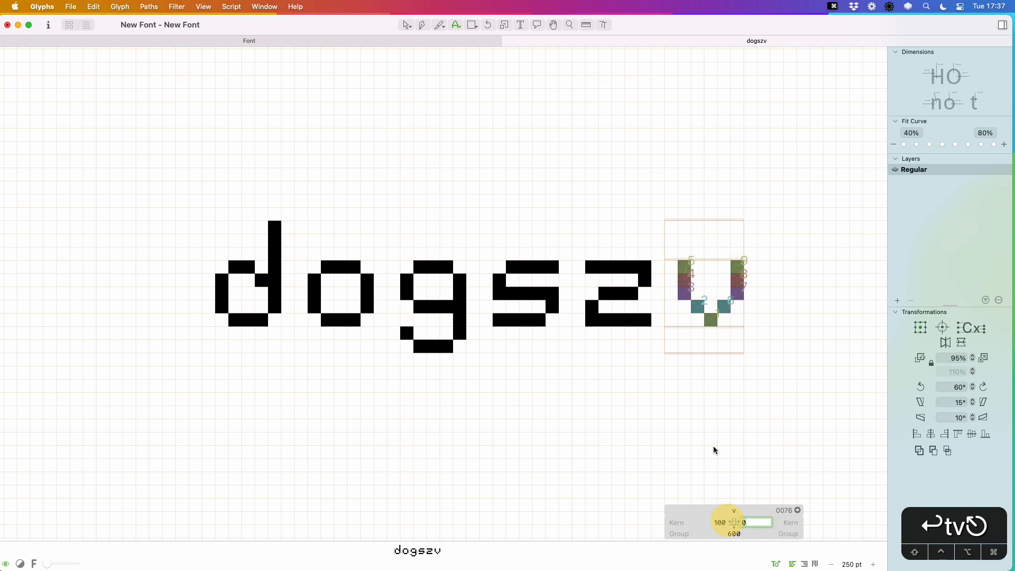
text(100)
key(Return)
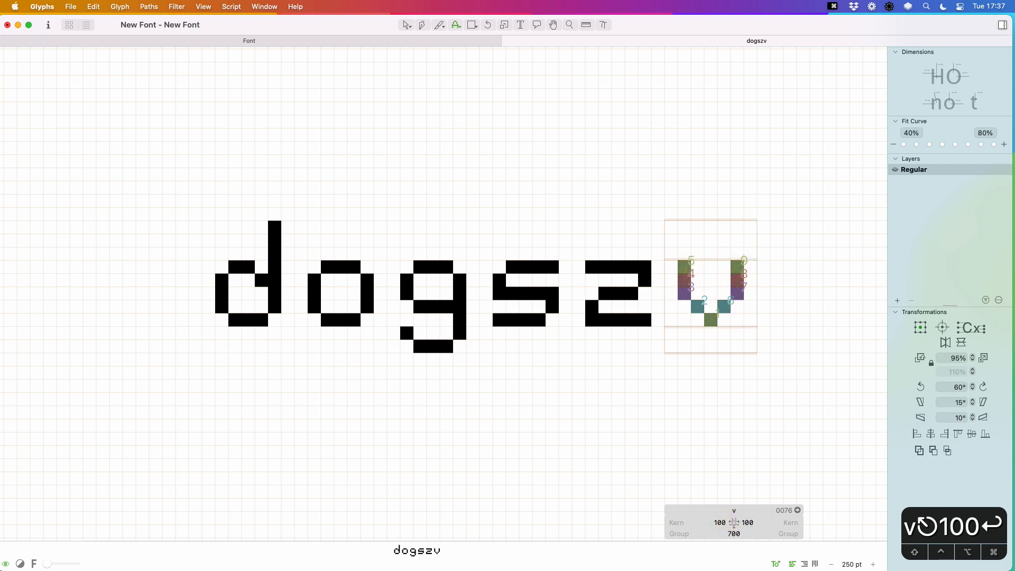
- Add a w after the v and draw its left stem as three pixels down from the x-height
key(space)
drag(707, 297, 633, 288)
text(t)
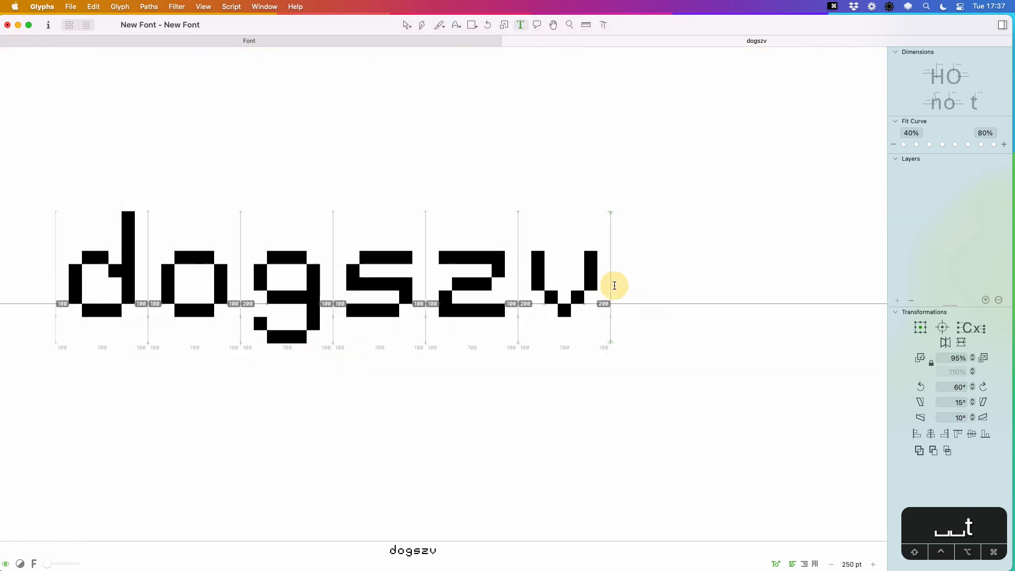
text(w)
click(641, 291)
key(Escape)
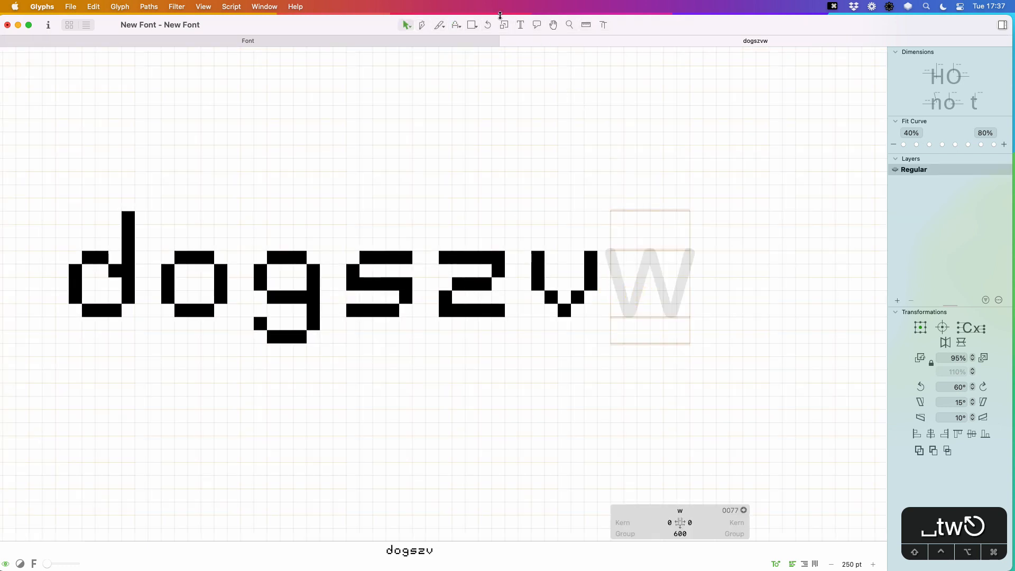
click(456, 25)
drag(630, 260, 630, 285)
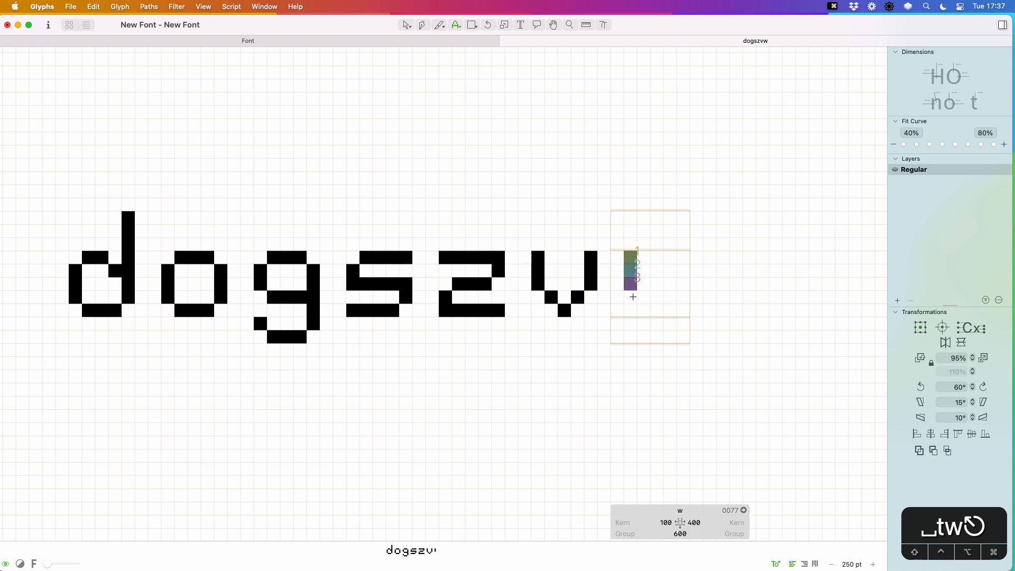
- Add an m after the w as a reference and draw the w's middle and right three-pixel stems with two-pixel gaps
text(t)
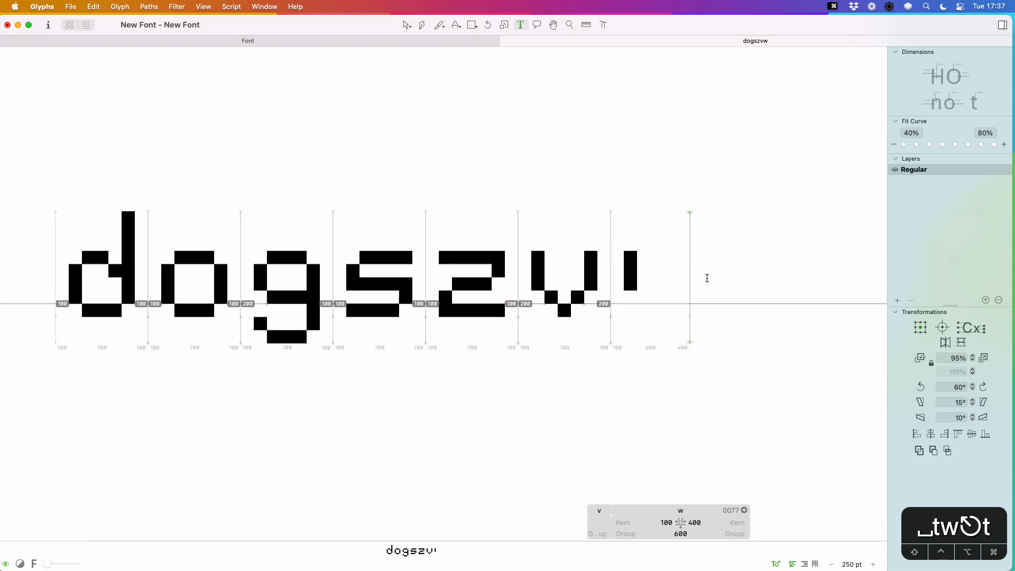
text(m)
double_click(650, 308)
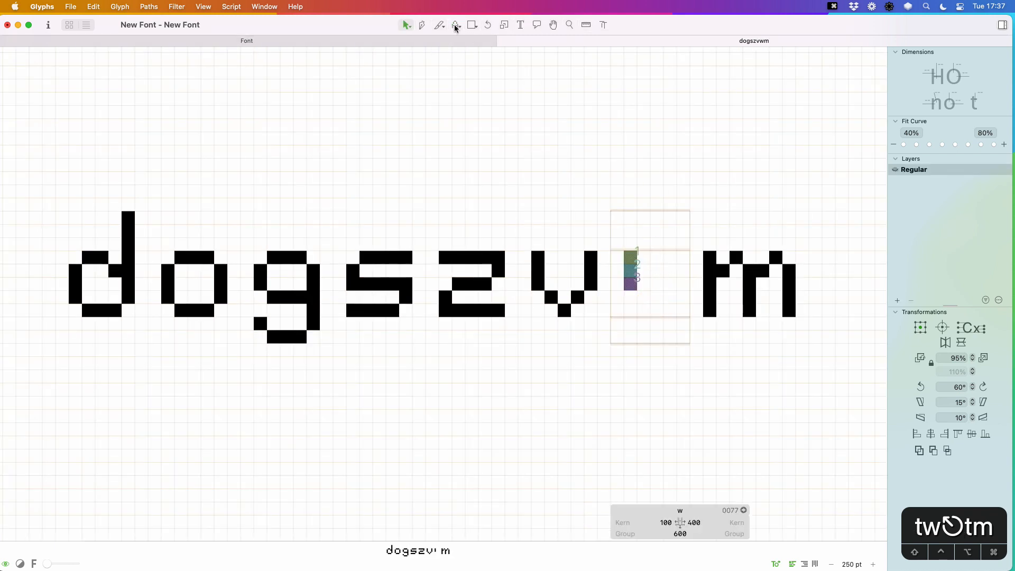
key(b)
drag(670, 257, 670, 283)
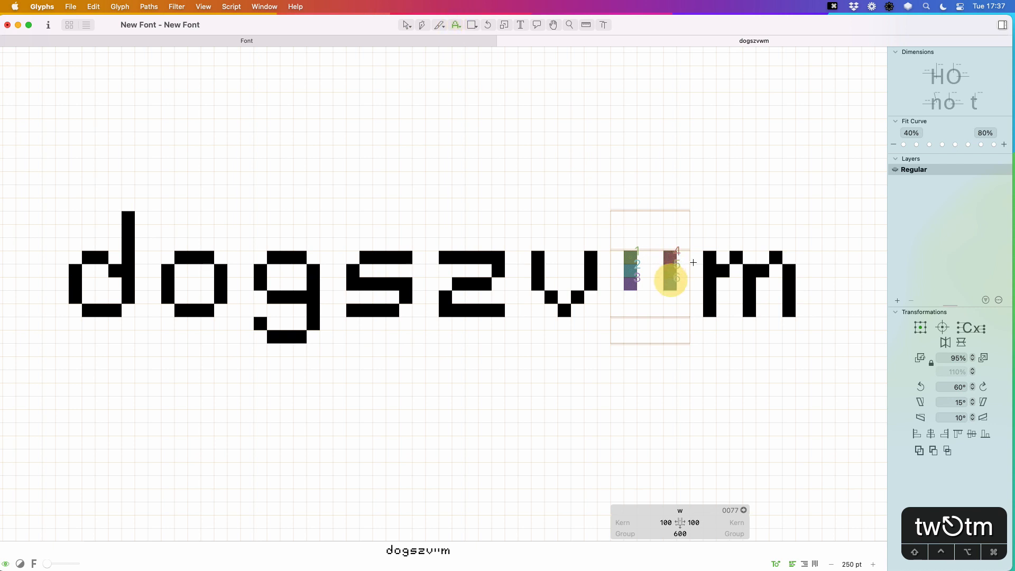
drag(710, 257, 707, 284)
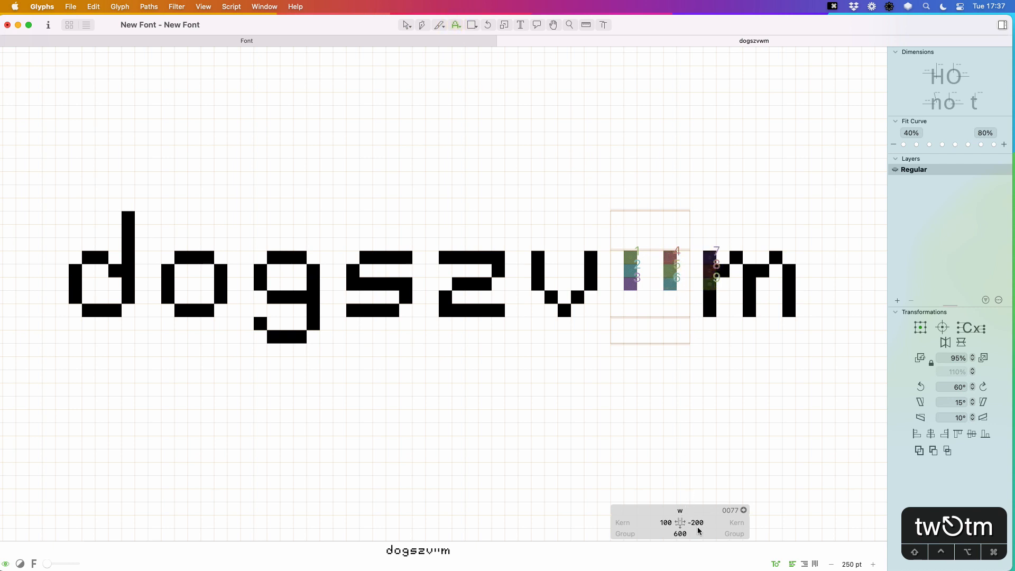
- Set the w's right sidebearing to 100
click(697, 522)
text(100)
key(Return)
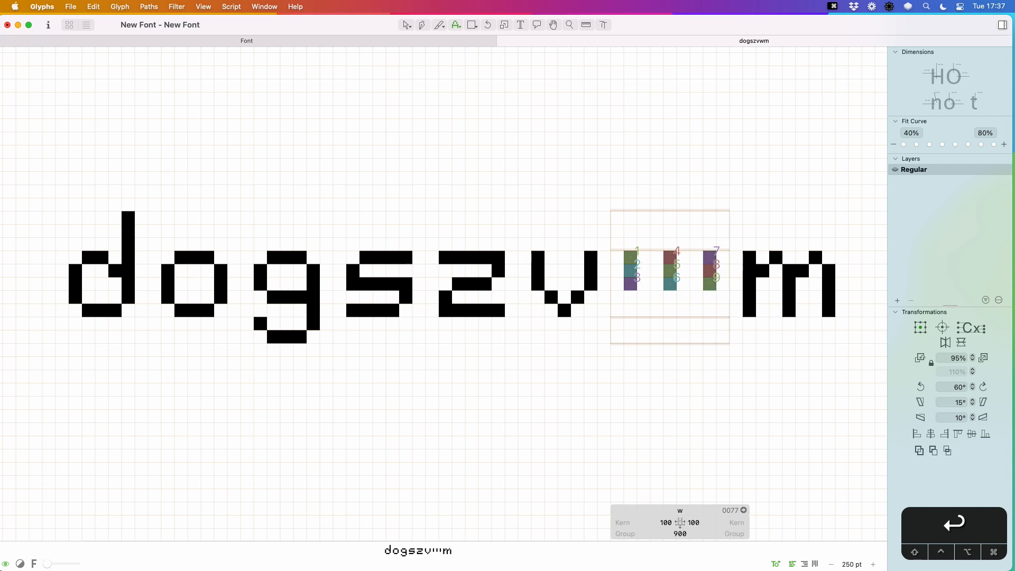
- Complete the w by lengthening its three stems by one pixel and joining them with two-pixel segments on the baseline
mouse_move(644, 310)
mouse_down()
mouse_move(696, 311)
mouse_move(710, 297)
mouse_move(702, 312)
mouse_up()
click(671, 297)
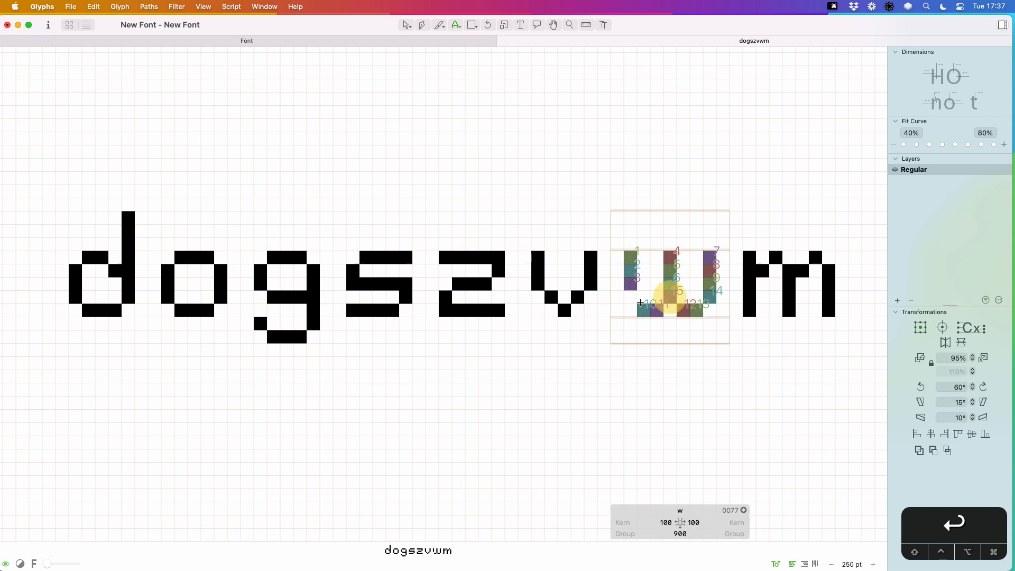
click(630, 297)
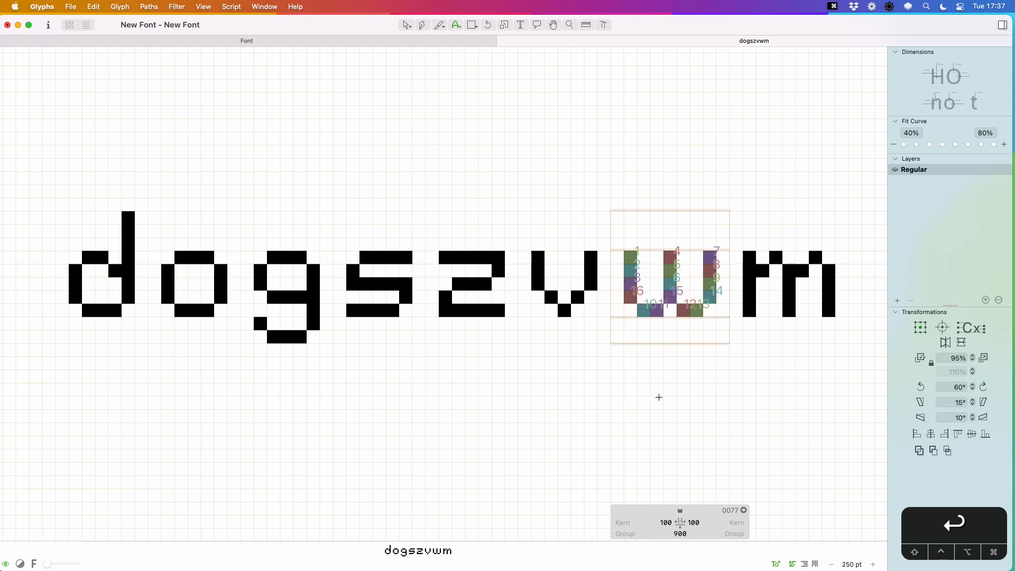
key(v)
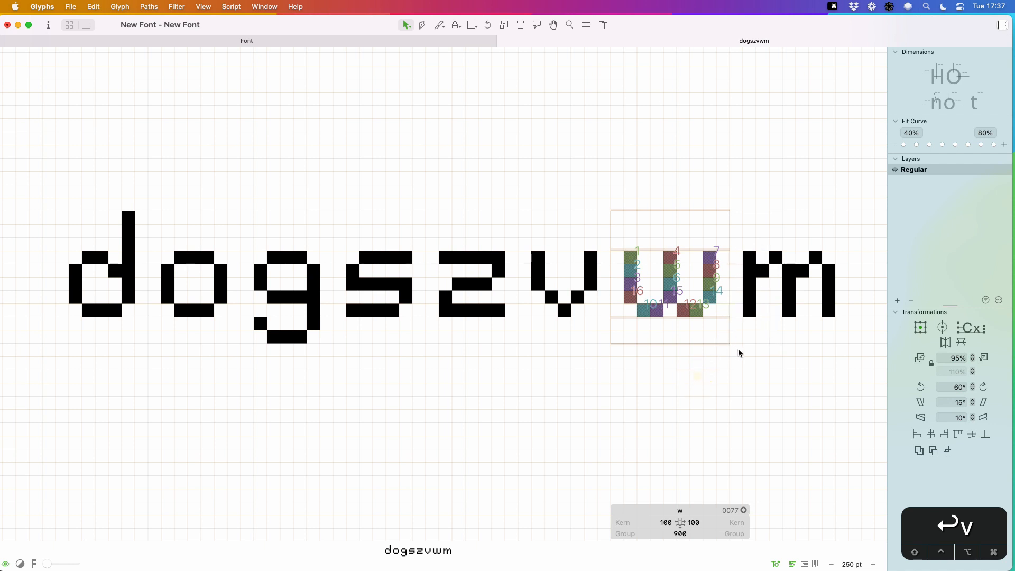
- Open the lowercase y for drawing with the reference letters u, v and j placed before it
click(501, 40)
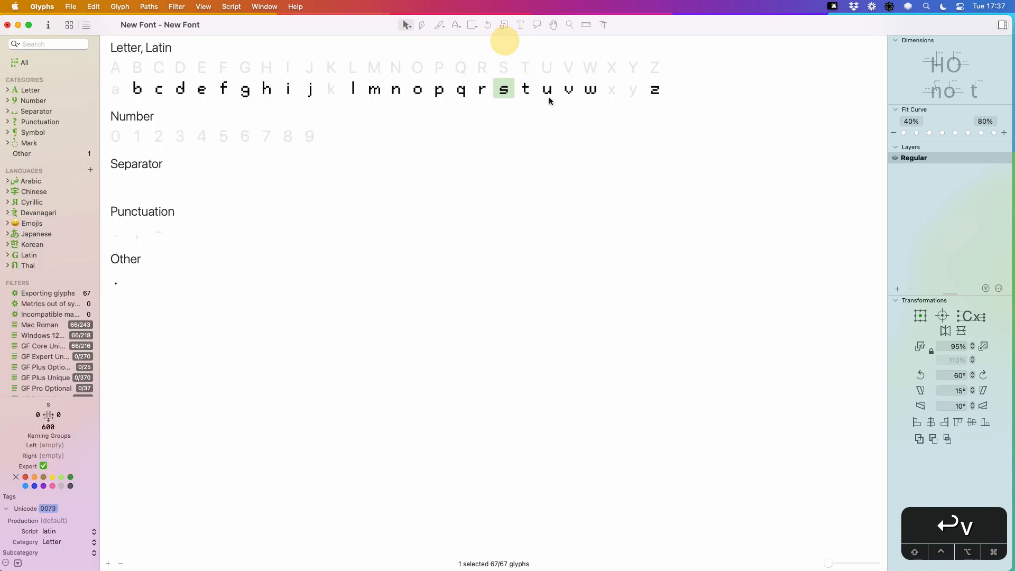
double_click(636, 91)
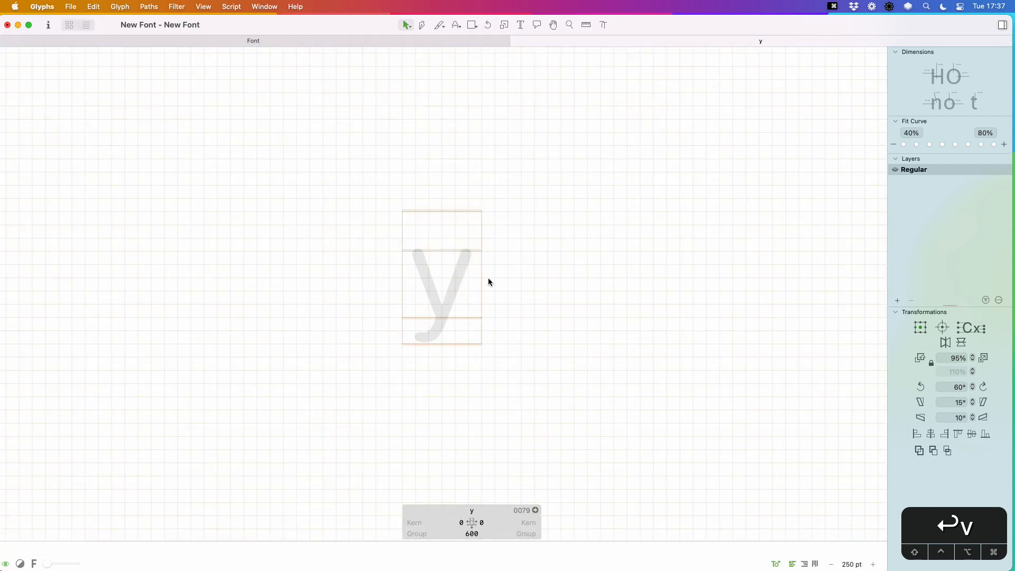
key(t)
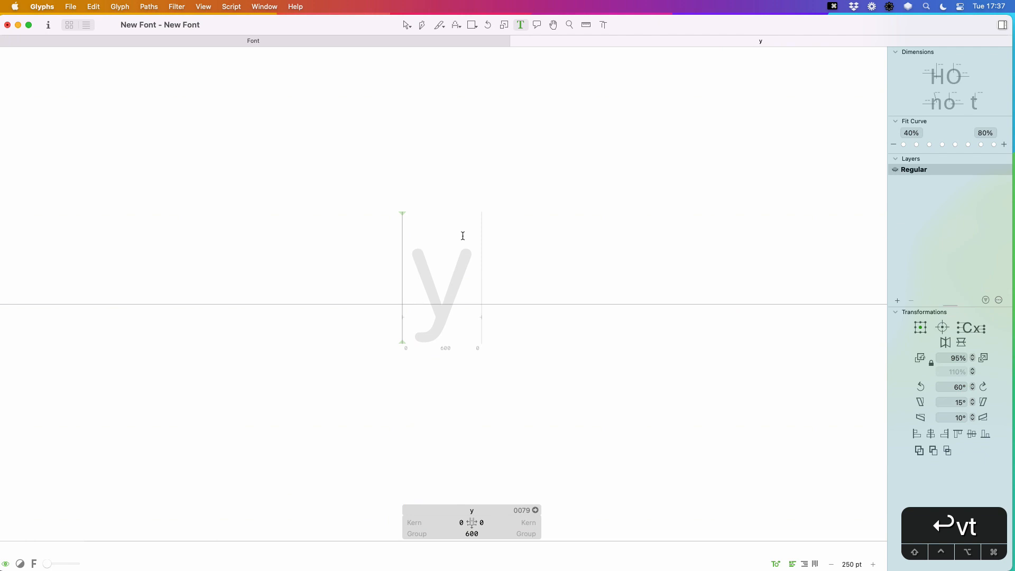
text(u)
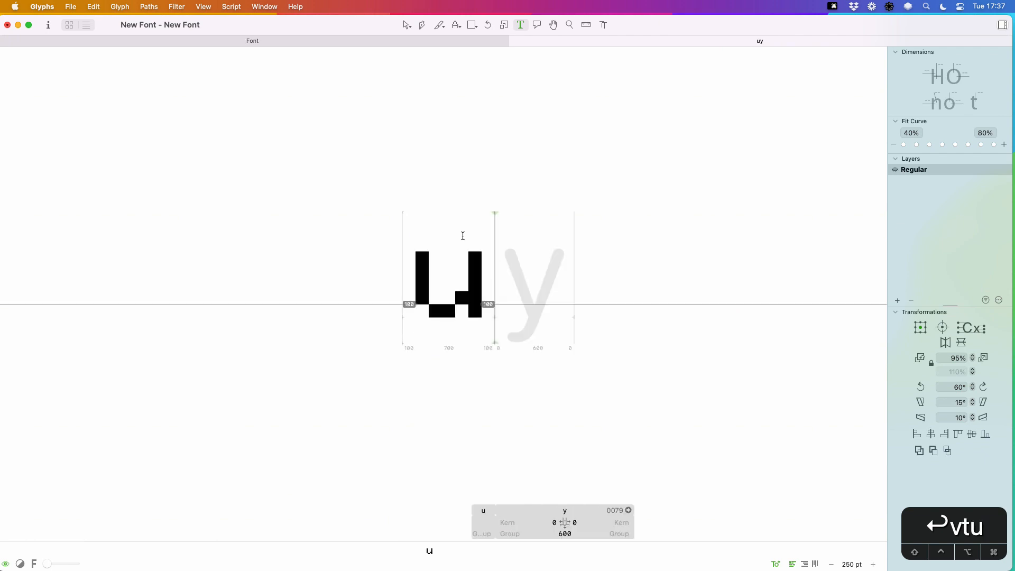
text(v)
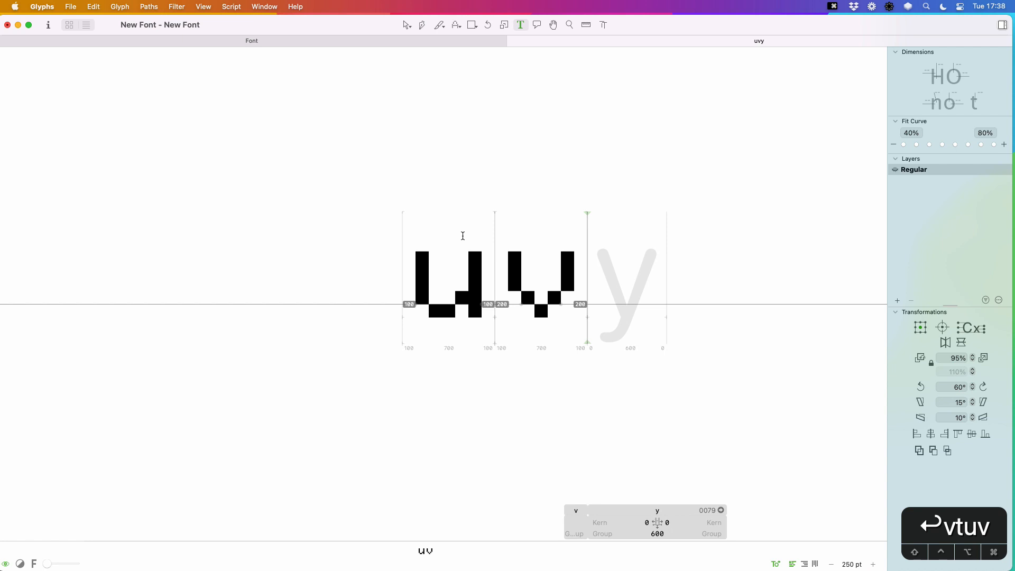
text(j)
key(Escape)
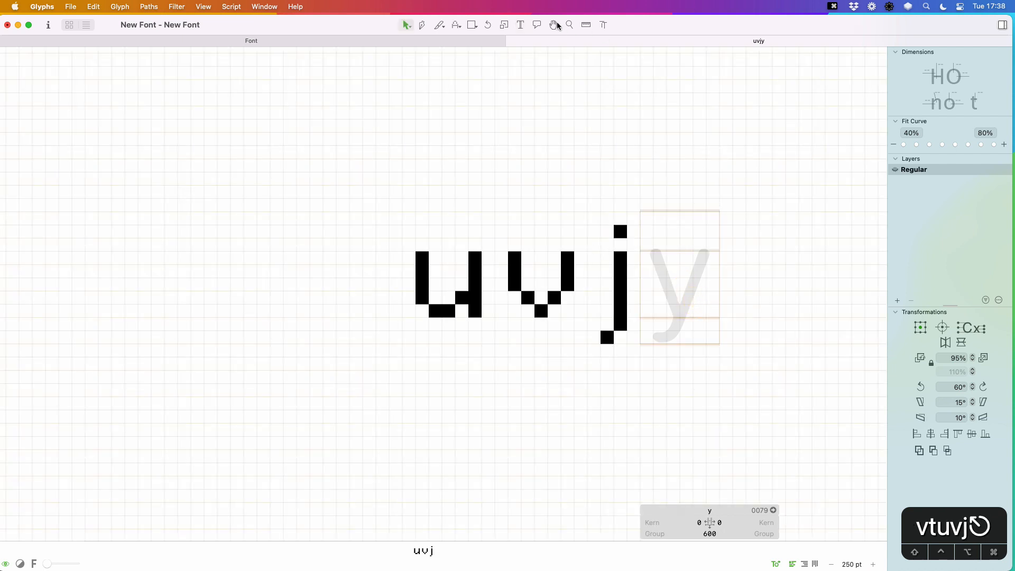
- Draw the y's two-pixel tail on the descender line, a diagonal connecting pixel and a five-pixel right stem up to the x-height
click(456, 25)
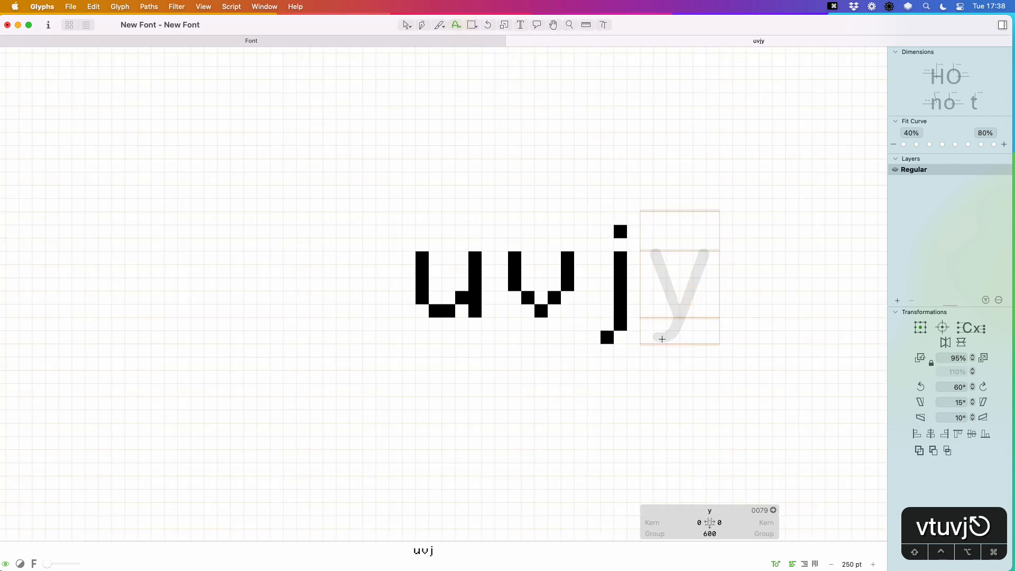
mouse_move(661, 339)
mouse_down()
mouse_move(697, 322)
mouse_move(698, 257)
mouse_up()
click(686, 323)
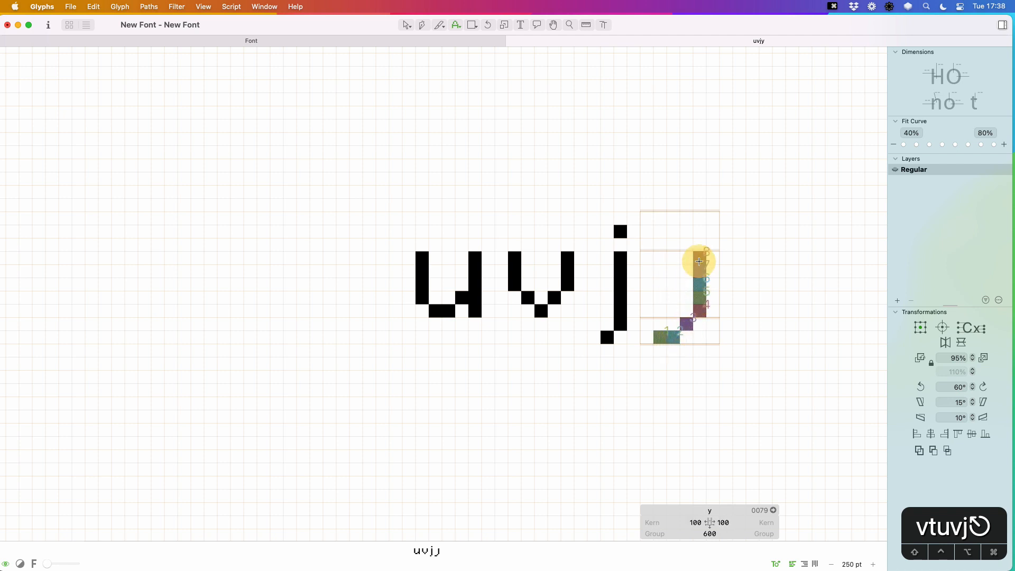
- Draw the y's left stem as three pixels down from the x-height, leaving three empty columns before the right stem
click(658, 257)
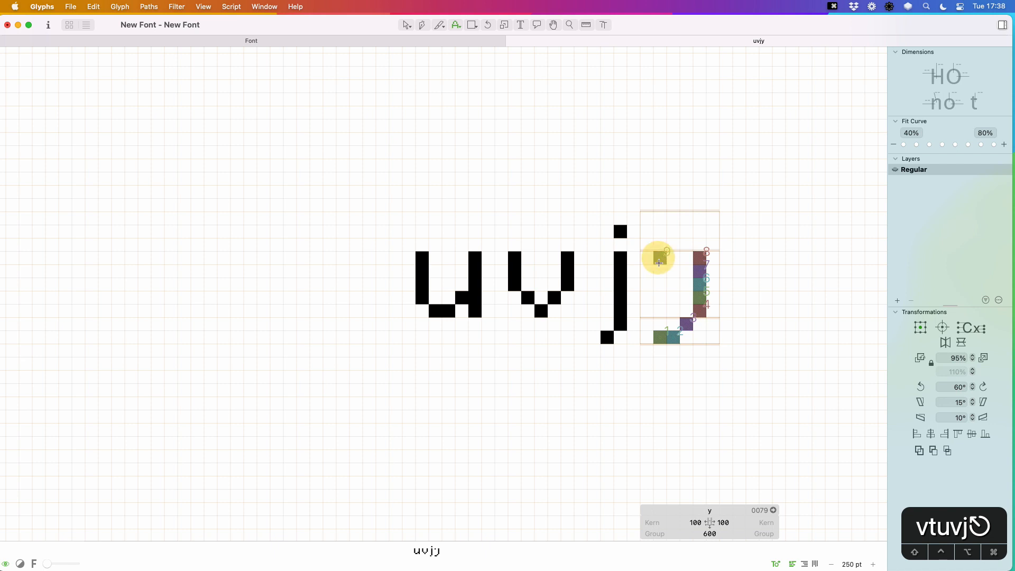
click(658, 259)
click(647, 258)
click(648, 273)
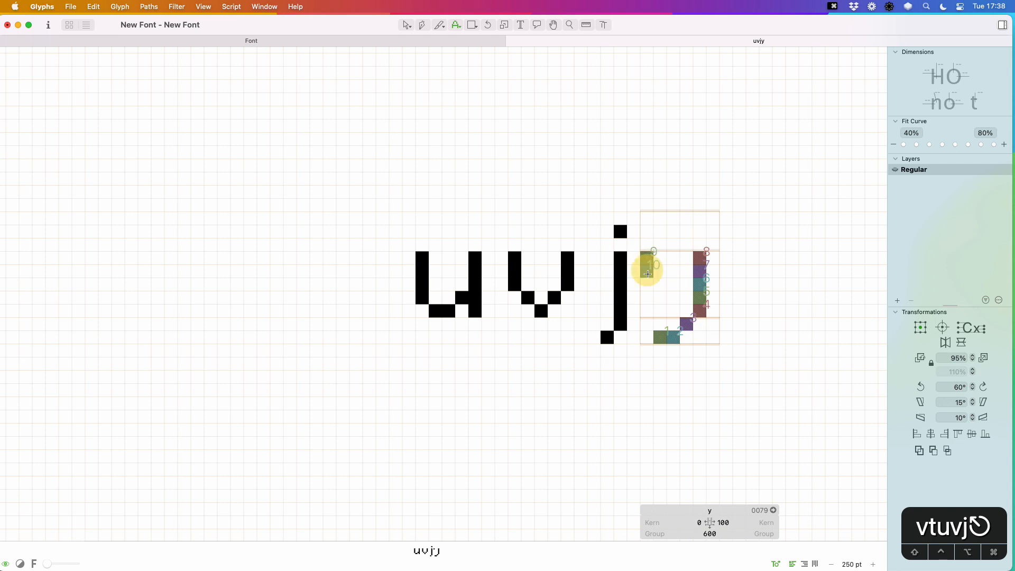
click(647, 284)
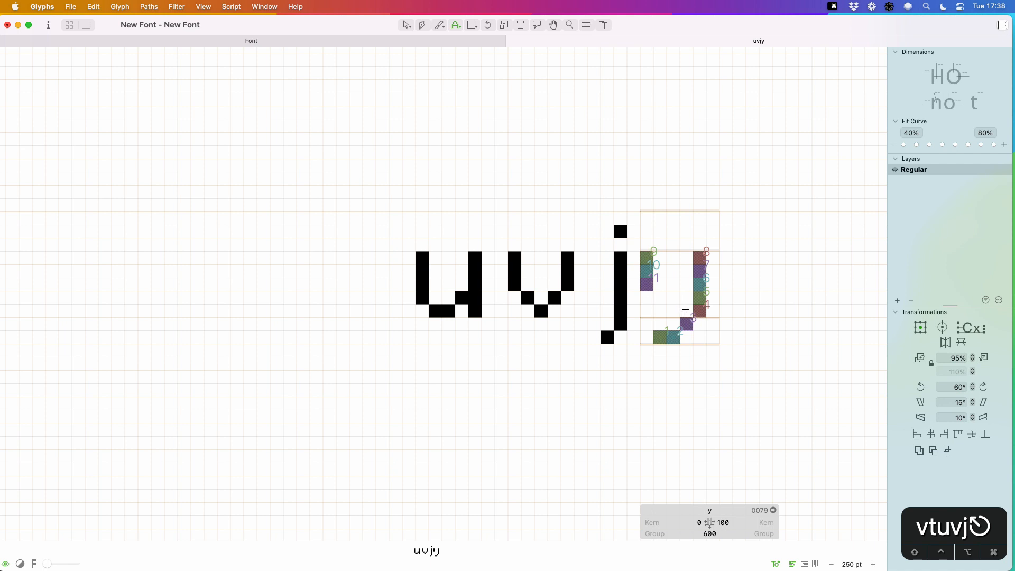
- Join the y's two stems with a horizontal three-pixel segment one row above the baseline row
drag(685, 309, 670, 309)
click(674, 309)
click(688, 297)
click(672, 311)
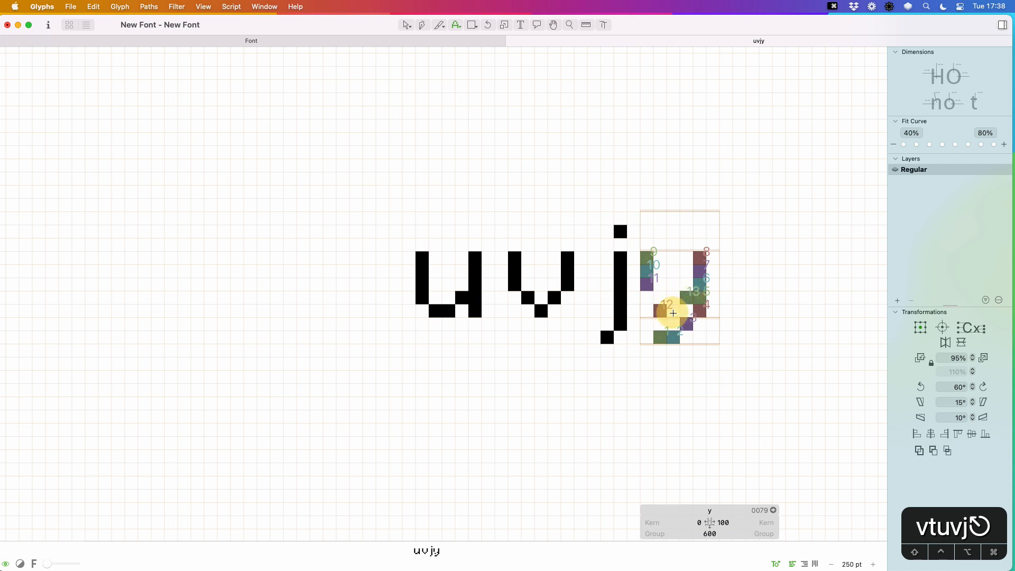
click(674, 300)
click(655, 300)
click(659, 310)
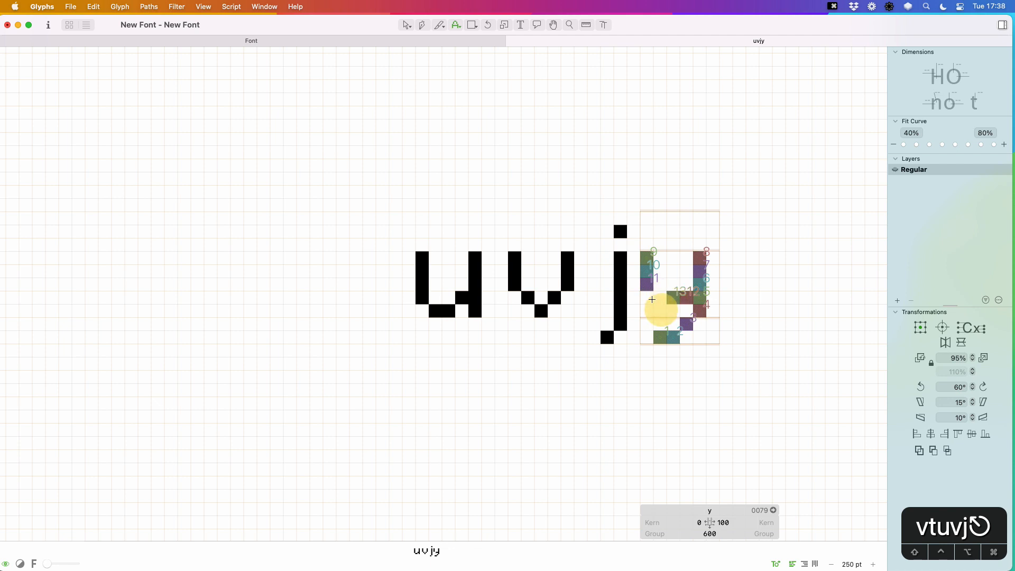
click(651, 298)
click(651, 297)
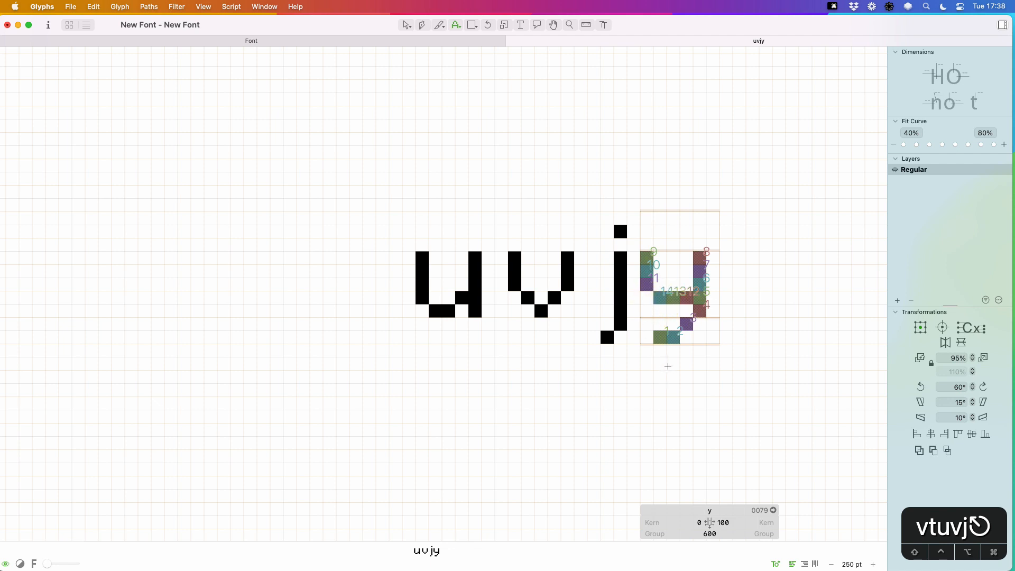
- Rework the y's join into a three-pixel diagonal, shortening the left stem to two pixels and the right stem to four
click(648, 283)
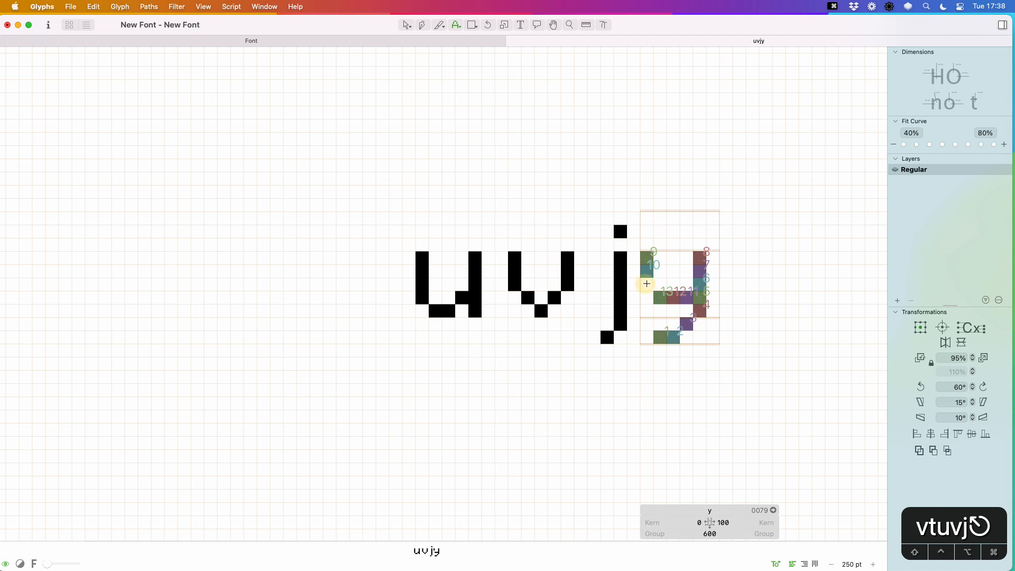
click(658, 292)
click(661, 287)
click(700, 312)
click(686, 311)
click(689, 298)
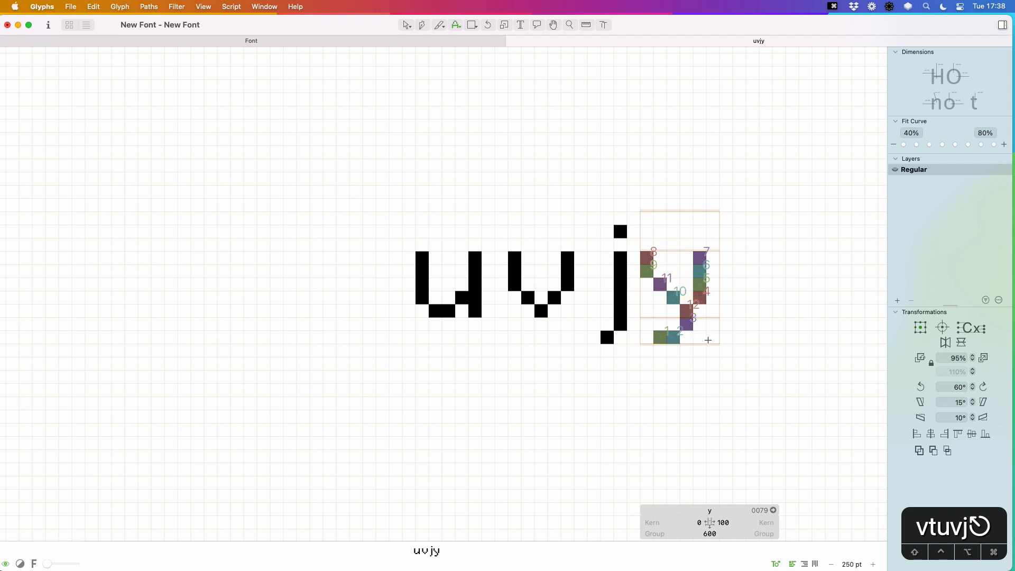
- Set the y's left sidebearing to 100
double_click(699, 522)
text(100)
key(Return)
- Replace the sample text with the word "day"
key(t)
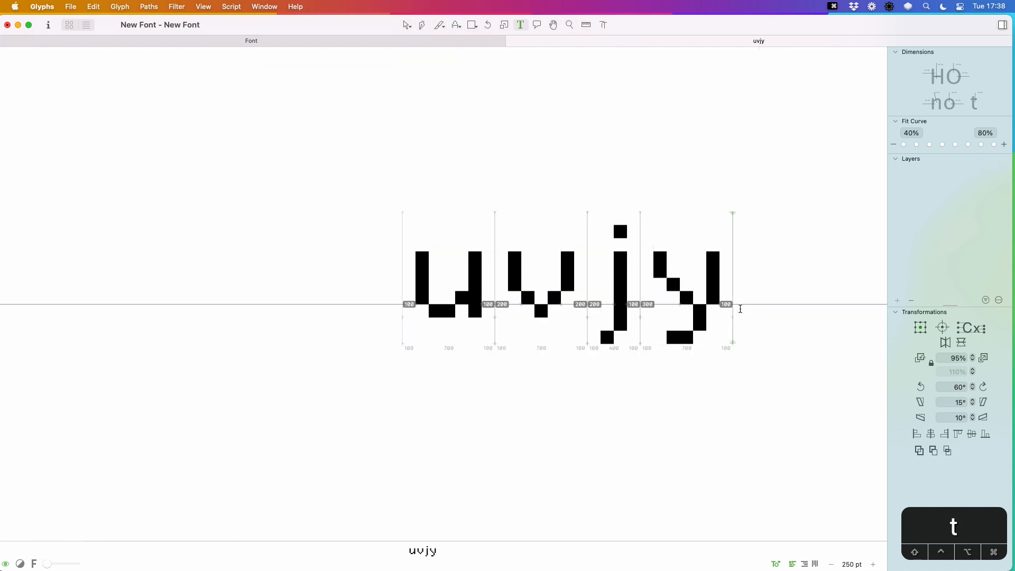
key(super+minus)
key(super+minus)
key(super+minus)
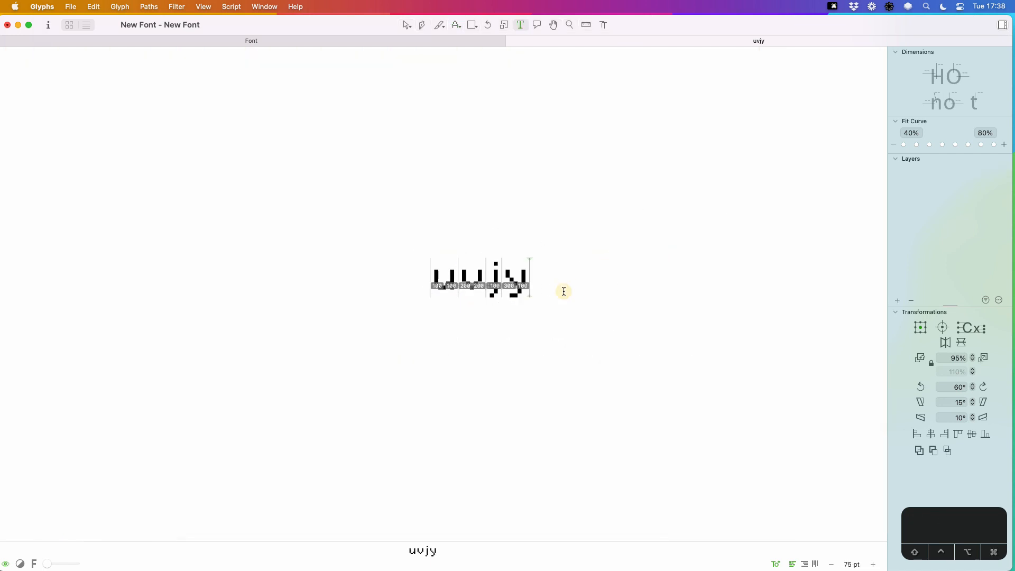
key(Escape)
key(t)
click(629, 290)
key(super+a)
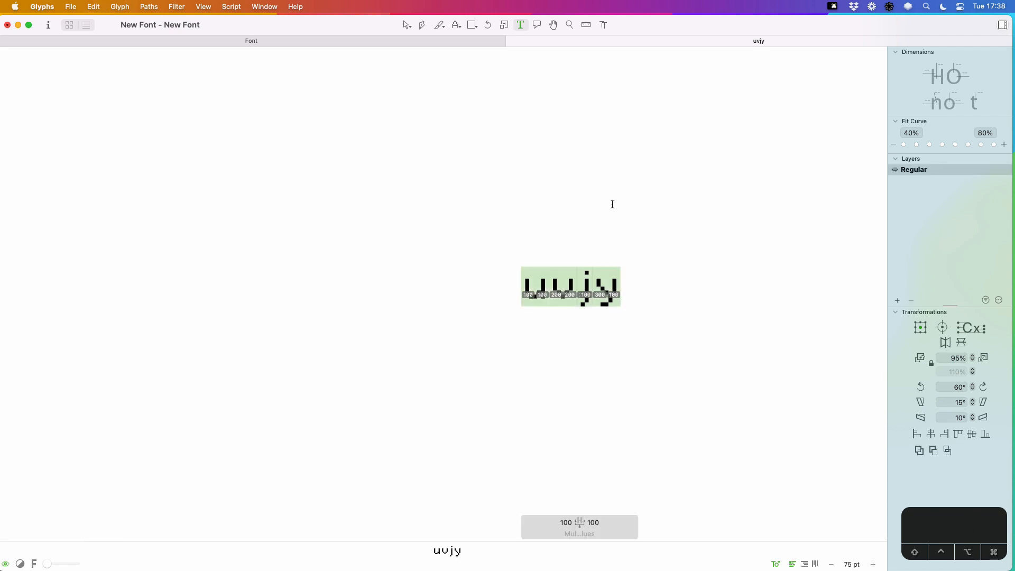
text(day)
key(Escape)
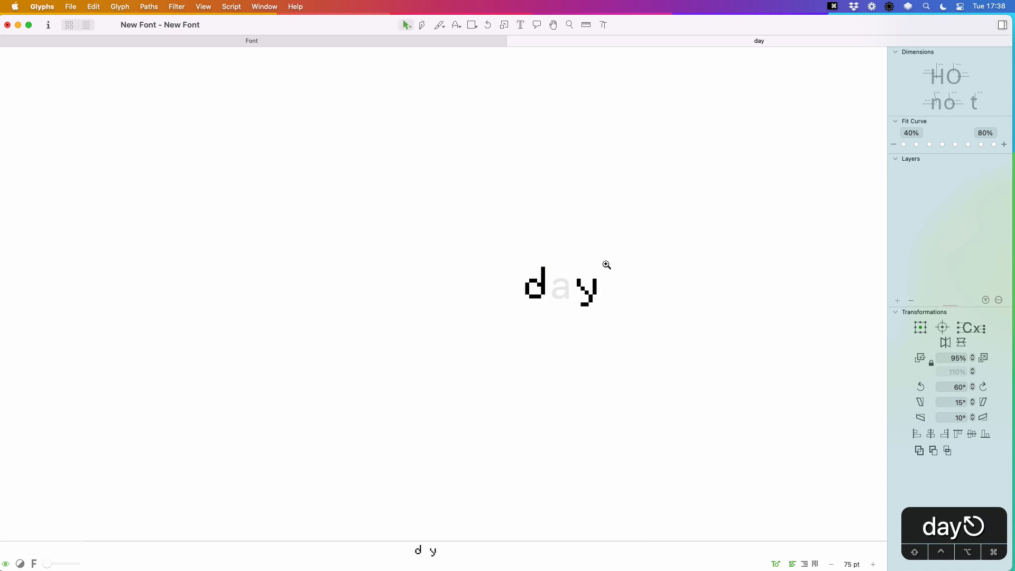
- Open the a between d and y and draw its three-pixel left side, two-pixel base, three-pixel top and right stem
key(z)
drag(605, 265, 479, 327)
key(v)
click(508, 295)
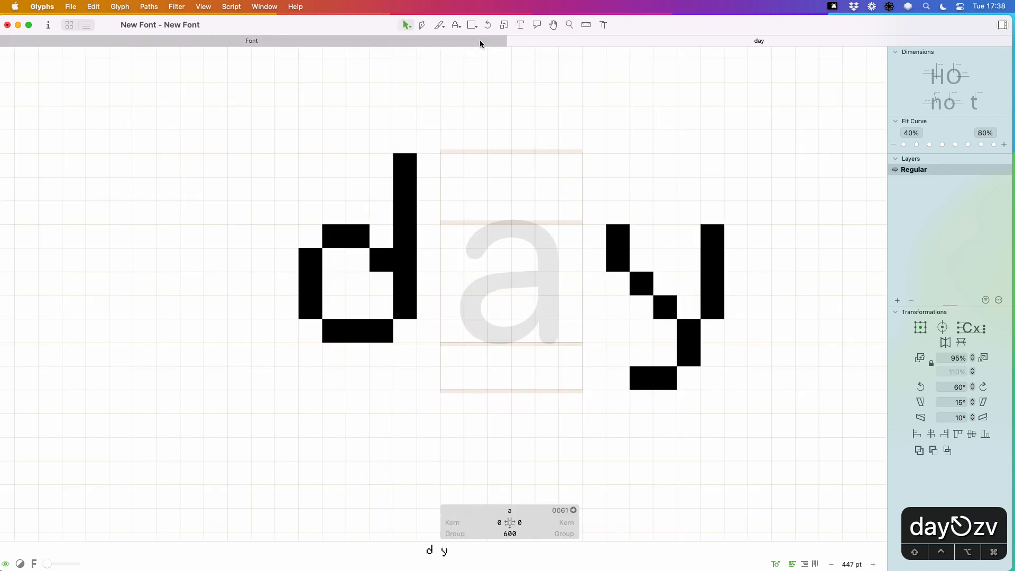
click(456, 25)
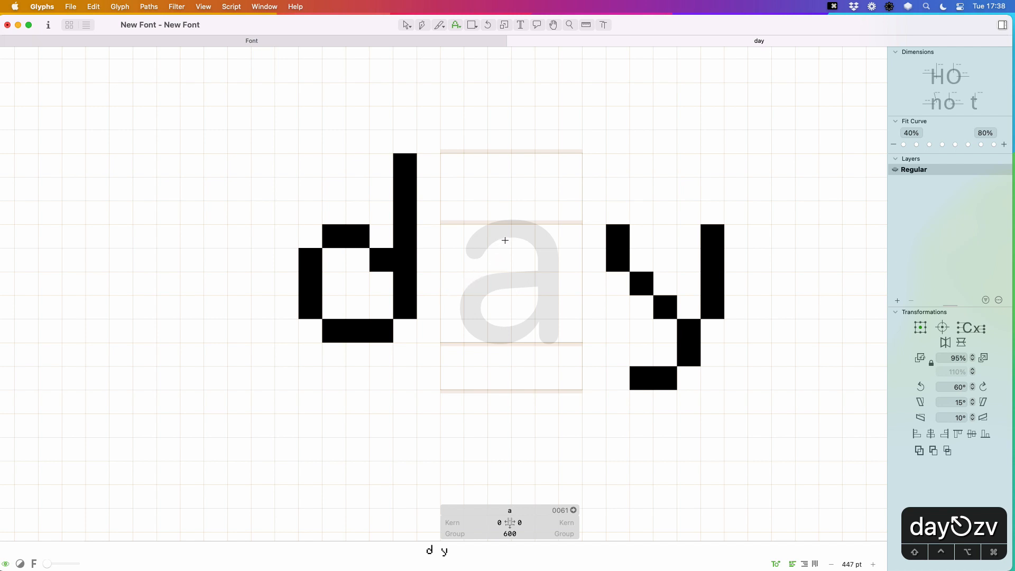
mouse_move(470, 266)
mouse_down()
mouse_move(474, 307)
mouse_move(526, 331)
mouse_up()
mouse_move(499, 235)
mouse_down()
mouse_move(551, 234)
mouse_move(550, 322)
mouse_up()
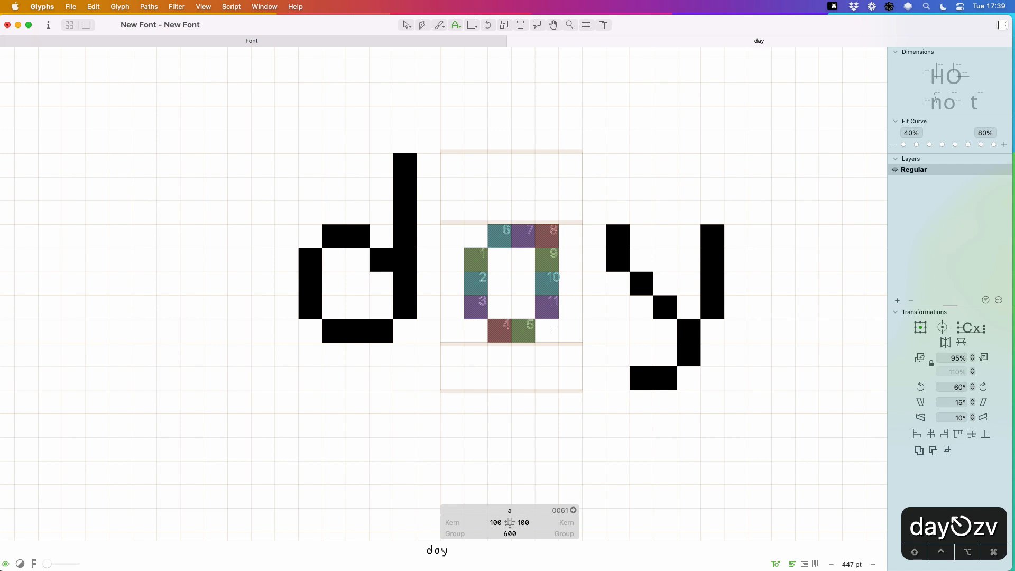
- Add a tail pixel to the a on the baseline, diagonally outside the right stem, keeping the two-pixel base and a gap between them
click(523, 331)
click(523, 306)
click(547, 330)
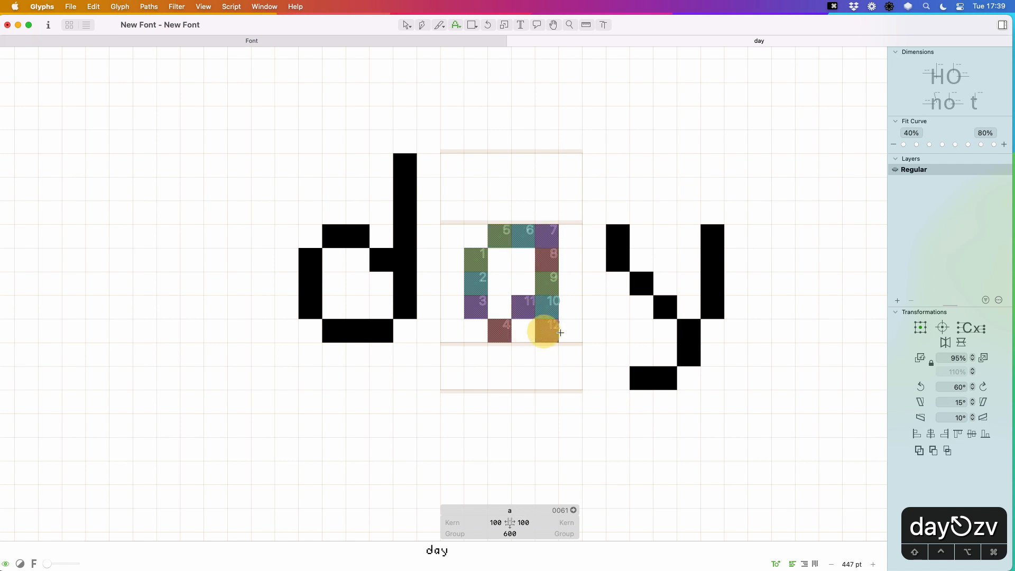
click(571, 330)
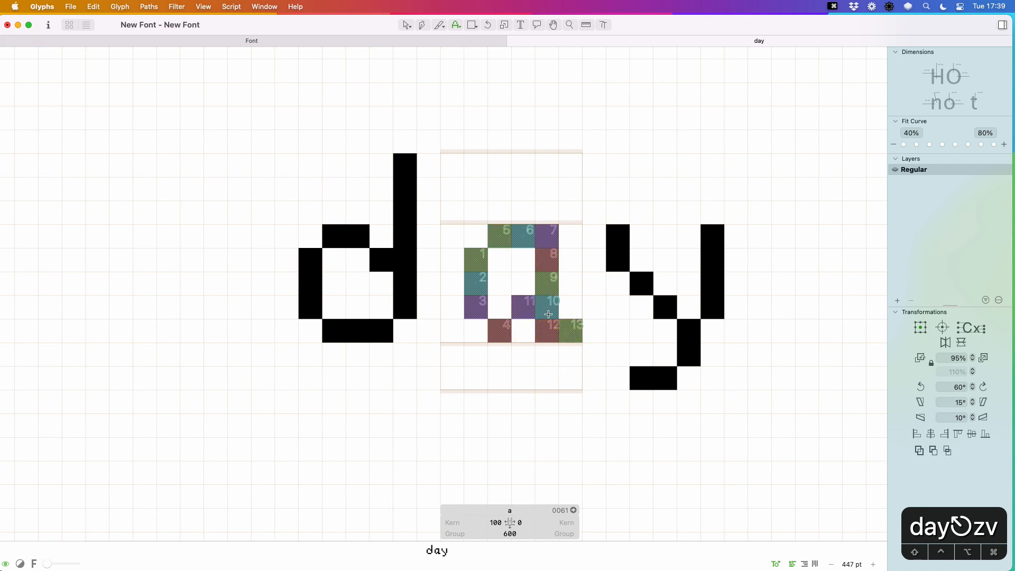
click(524, 307)
click(525, 331)
click(528, 335)
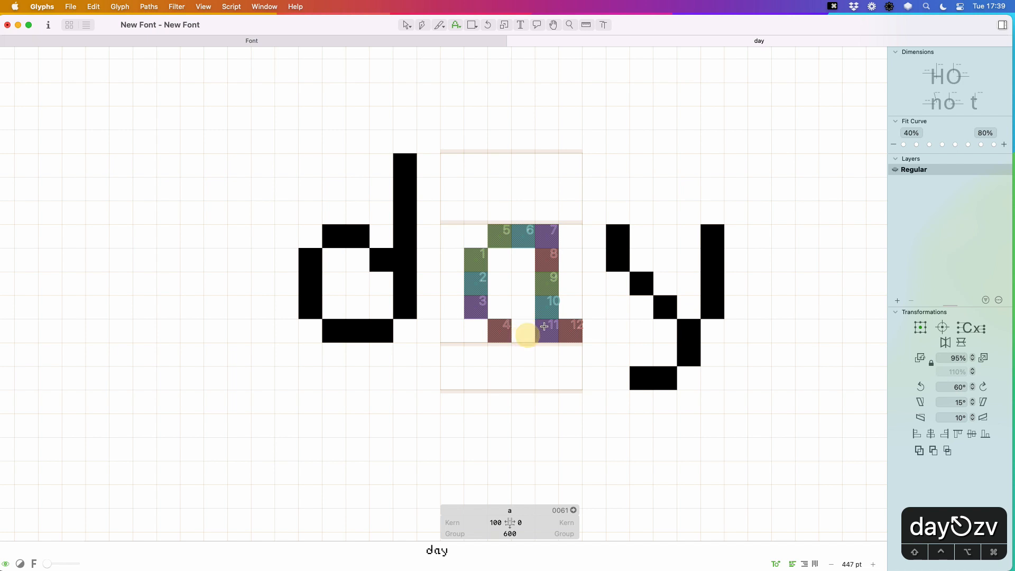
click(545, 329)
click(524, 332)
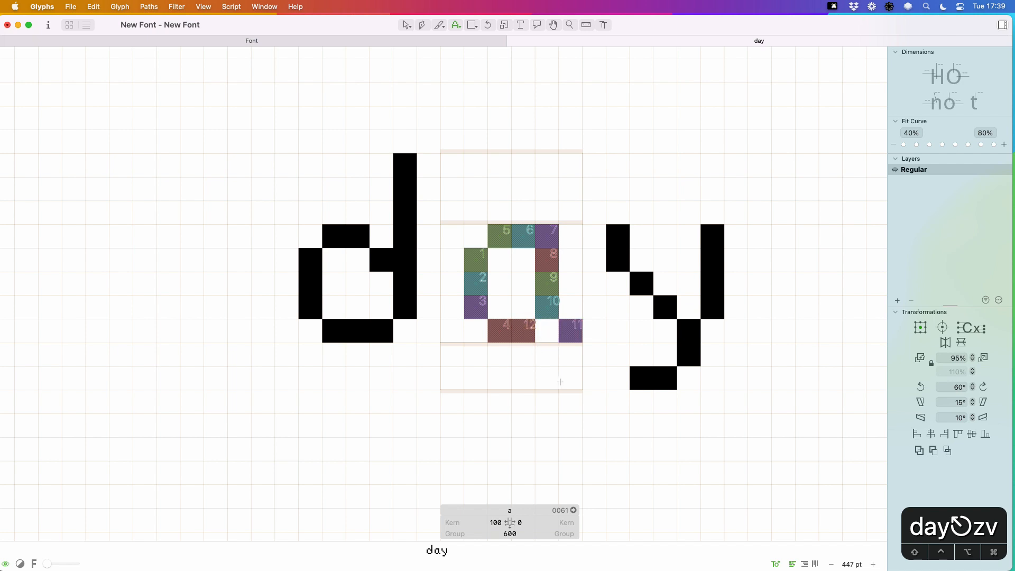
- Set the a's right sidebearing to 100
click(519, 522)
text(100)
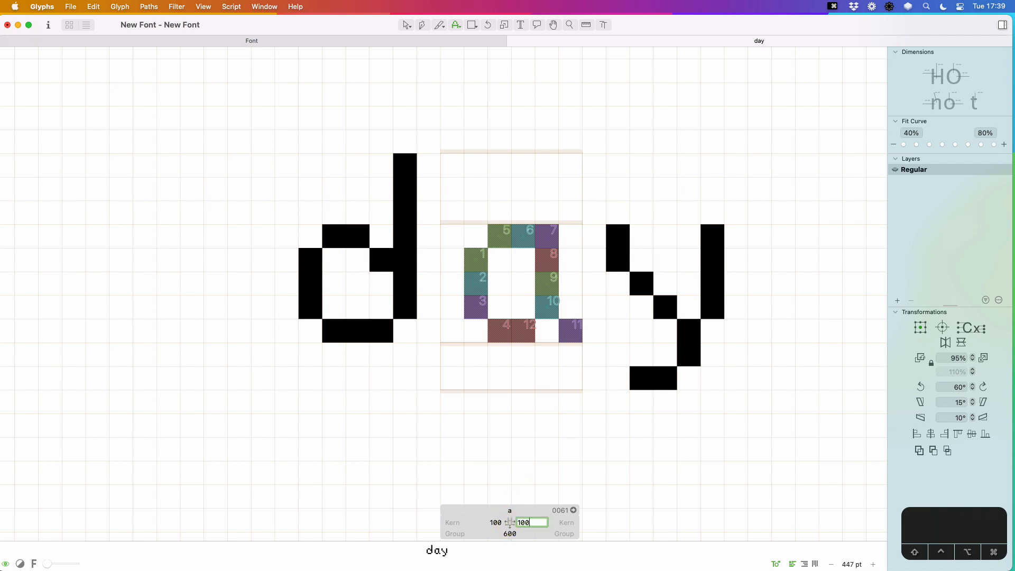
key(Return)
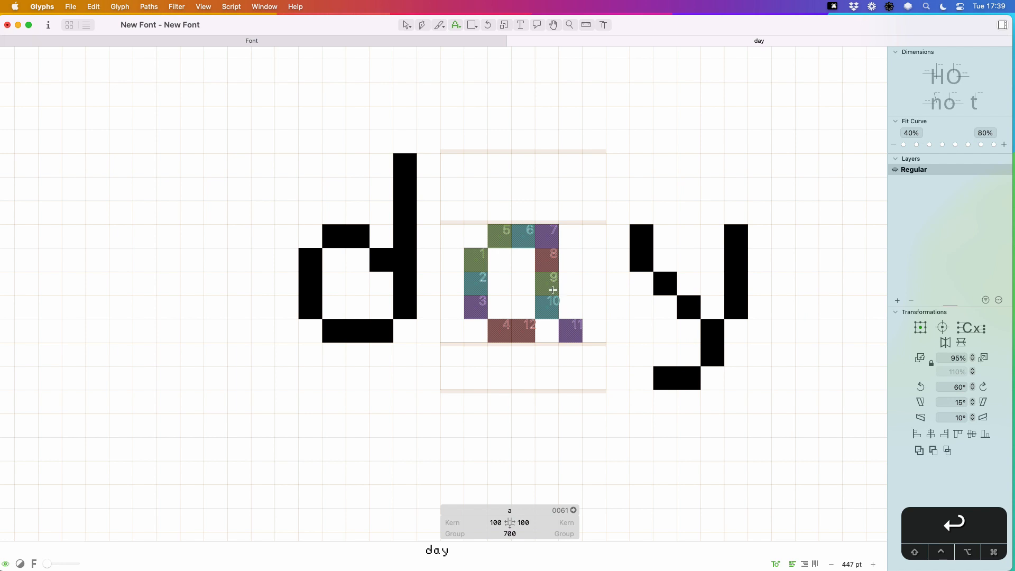
- Rebuild the a's right stem one column further right at five pixels, extend the top to it and add a joining pixel inside
drag(552, 290, 553, 238)
click(570, 285)
click(568, 241)
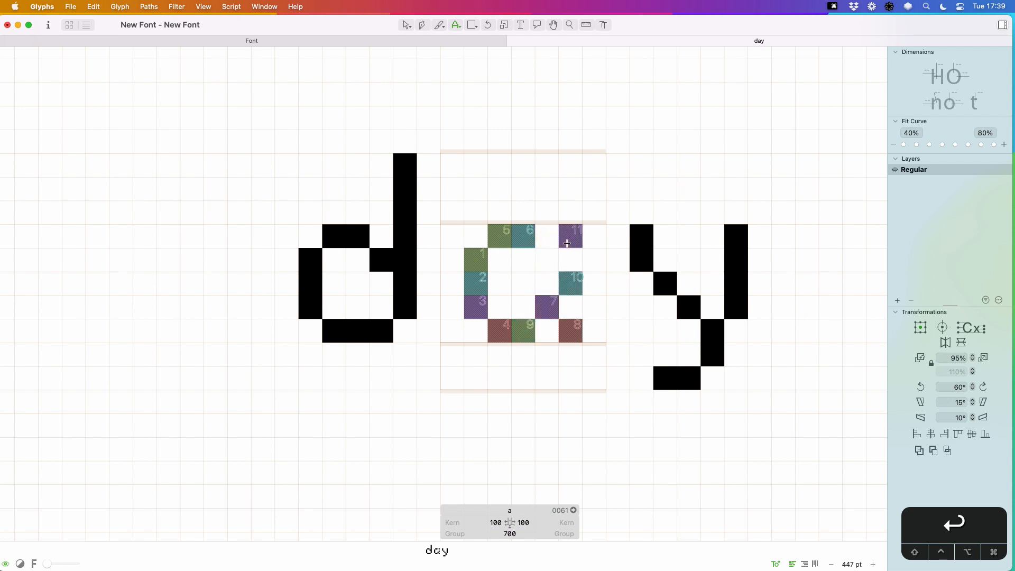
click(571, 259)
click(547, 235)
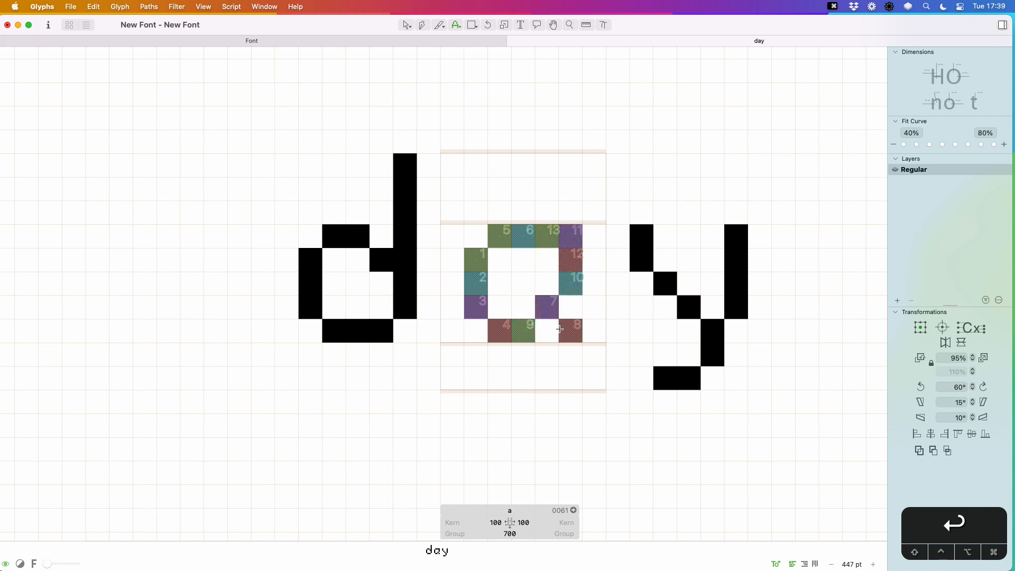
click(547, 307)
click(571, 306)
click(547, 307)
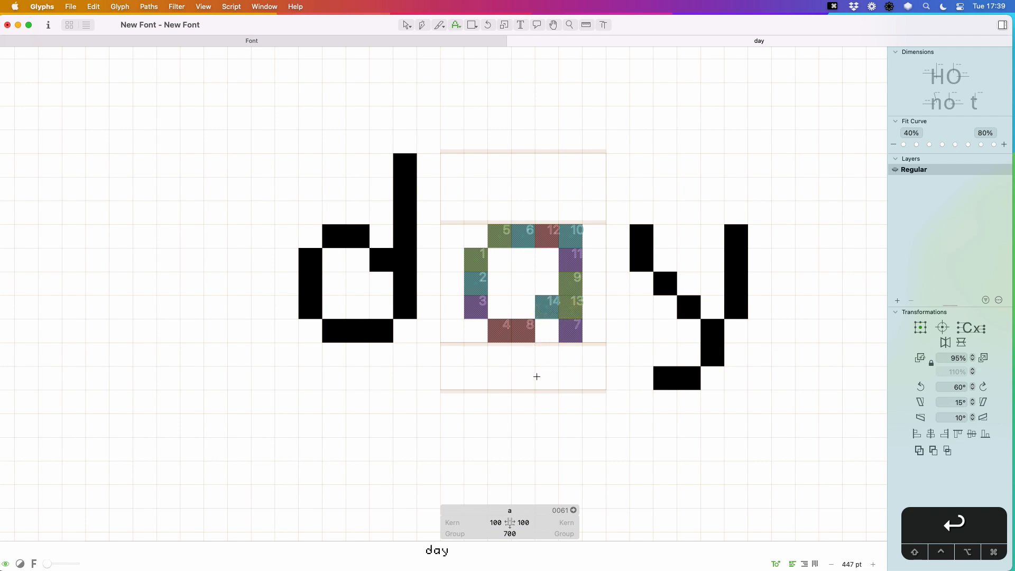
- Try a more diagonal upper-left corner on the a, and restore its original top and left-side pixels
click(500, 234)
click(499, 258)
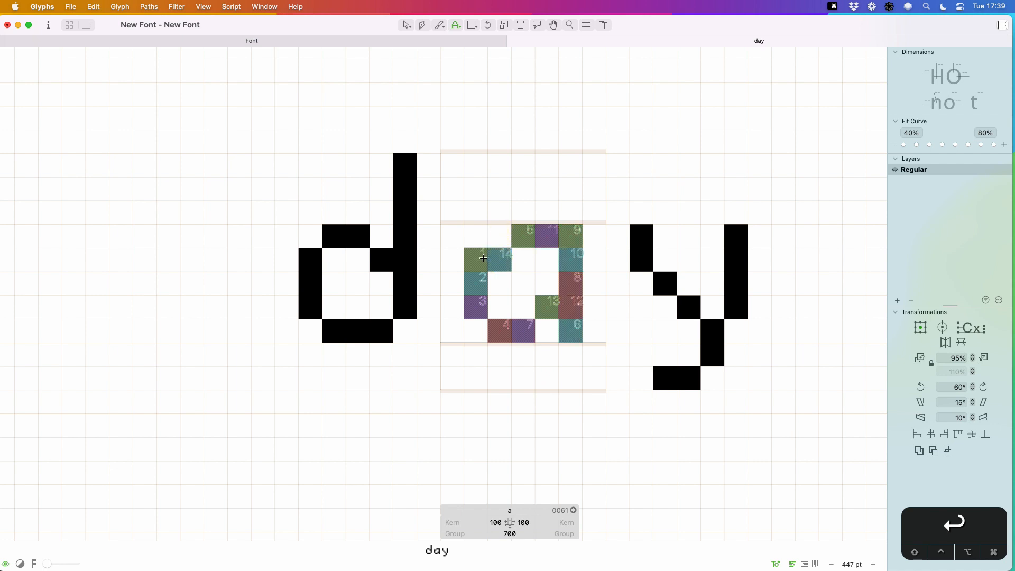
click(479, 258)
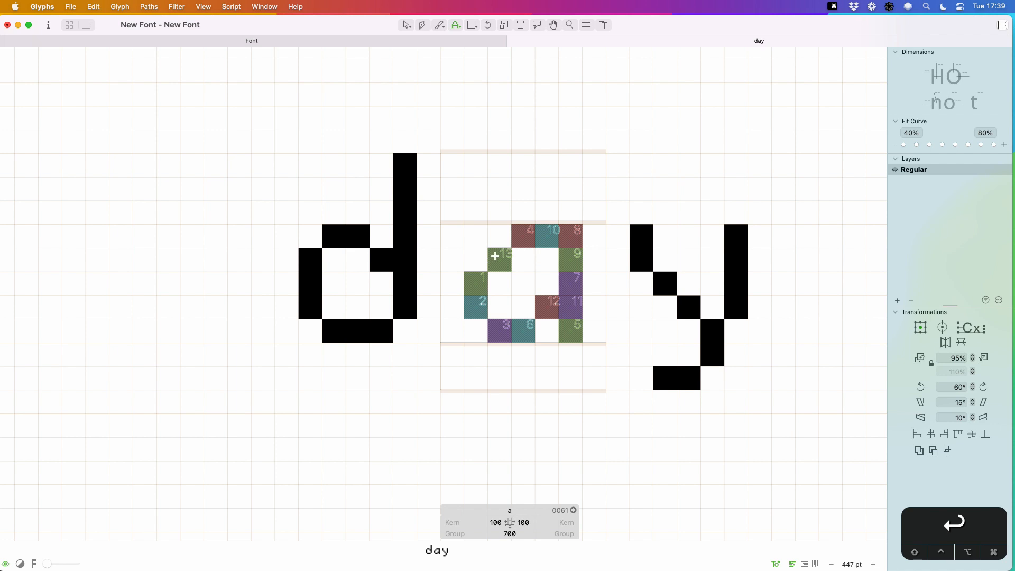
click(500, 282)
click(499, 281)
click(499, 258)
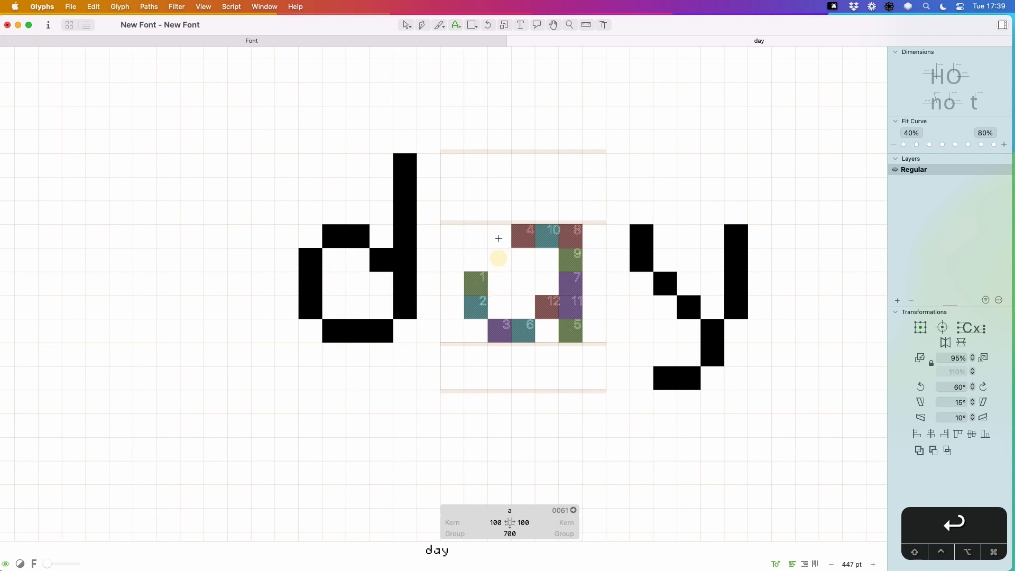
click(498, 236)
click(477, 256)
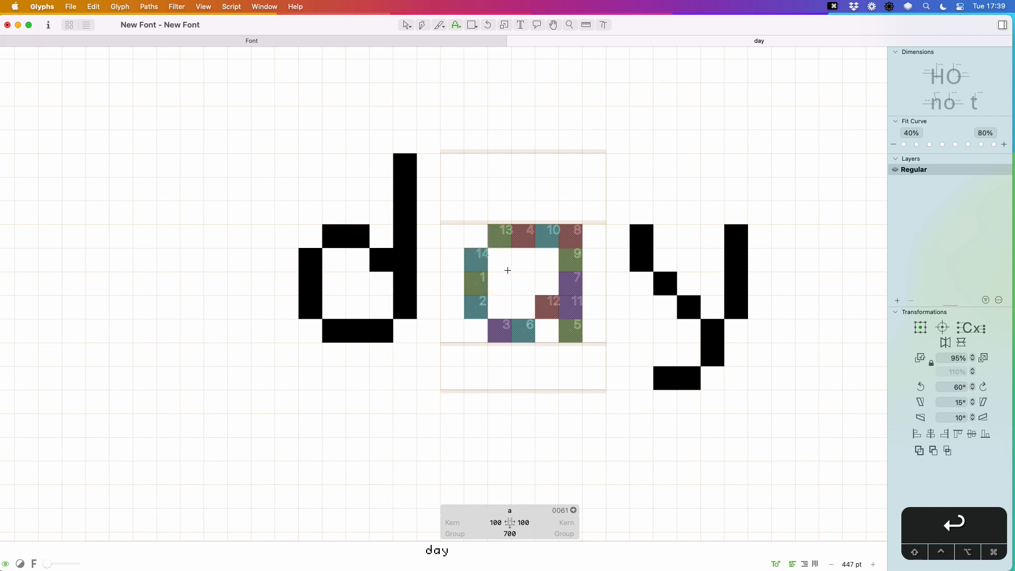
- Review the word day as text at a reduced size of 75 pt
key(t)
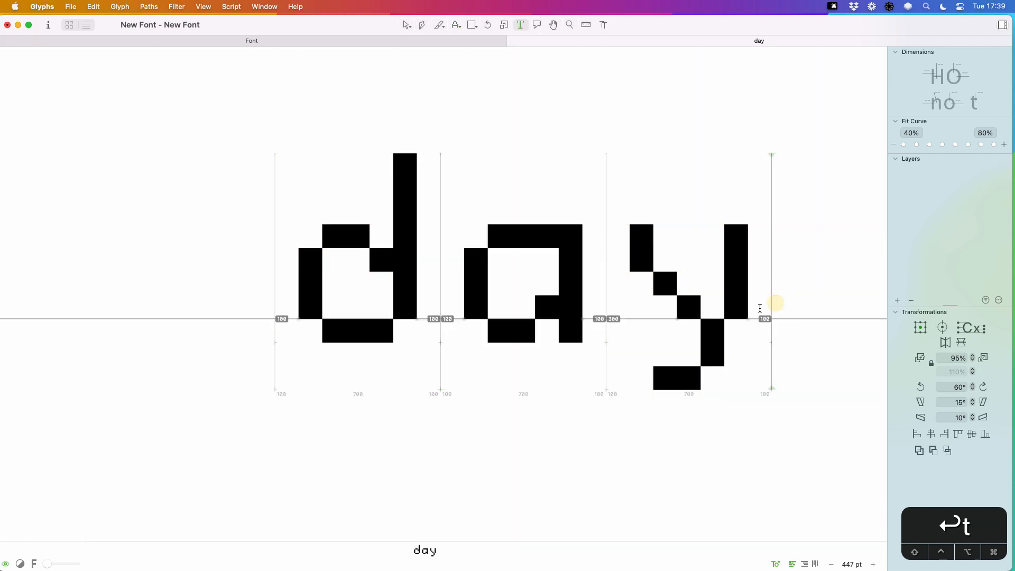
key(super+minus)
key(super+minus)
key(super+minus)
key(super+minus)
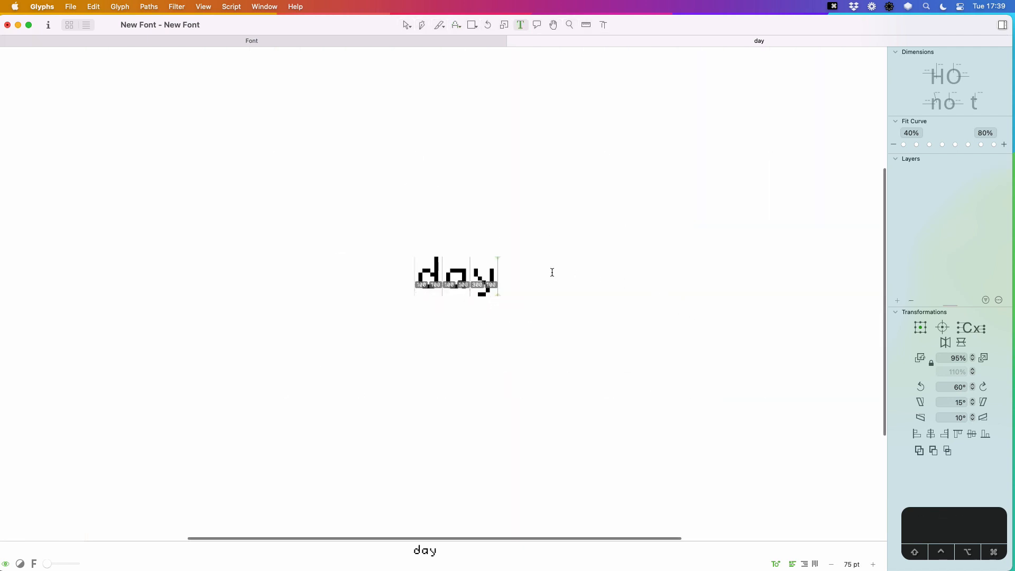
click(521, 277)
- Close the day tab, open the lowercase x and place its four corner pixels five columns and five rows apart between baseline and x-height
key(super+w)
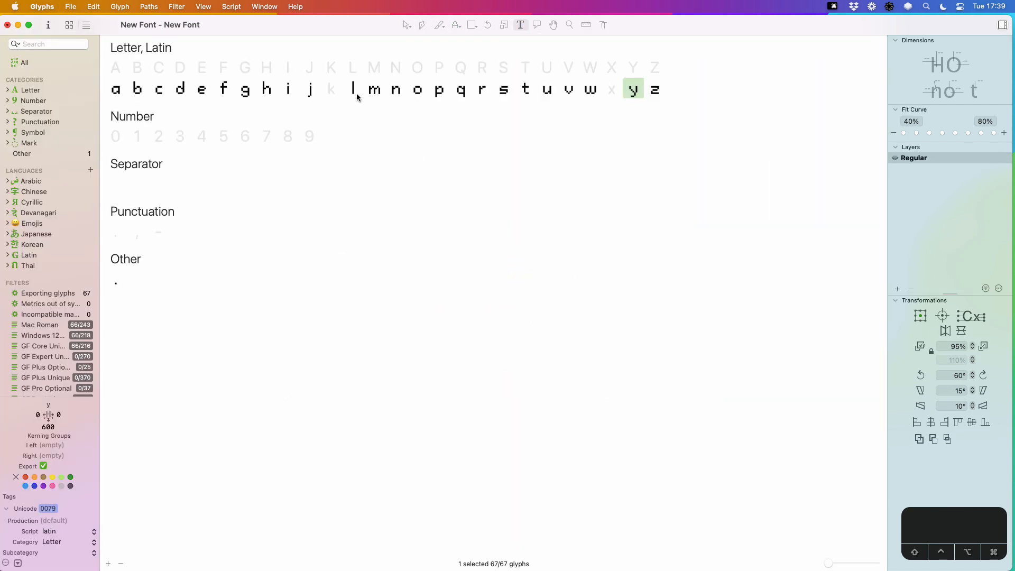
double_click(609, 91)
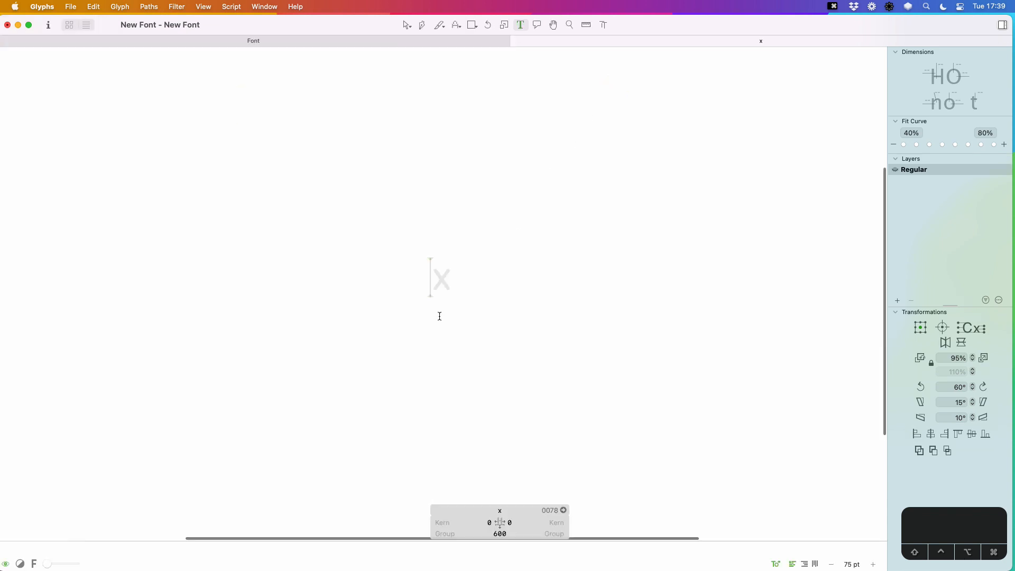
key(Escape)
key(z)
click(440, 279)
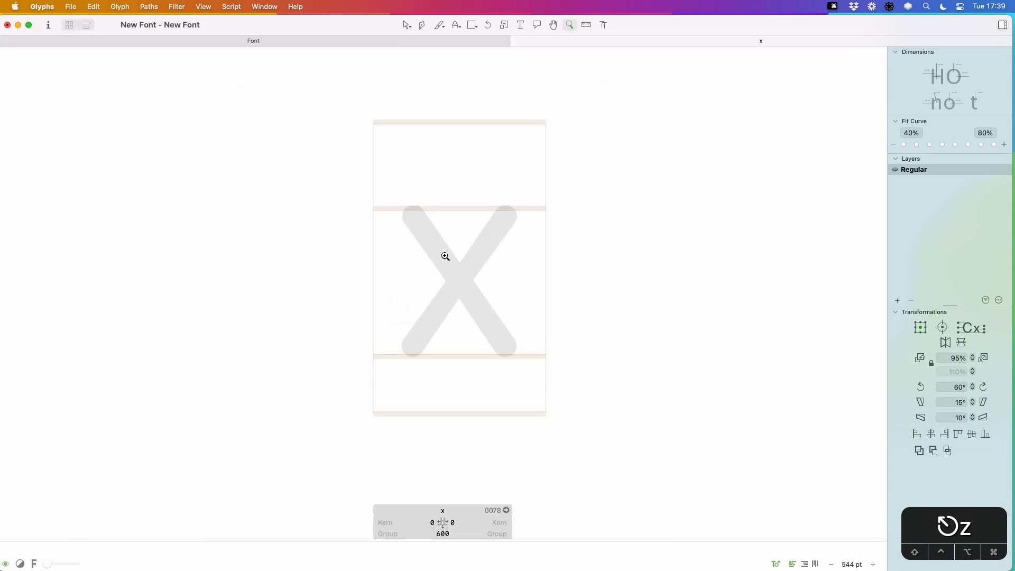
key(v)
key(x)
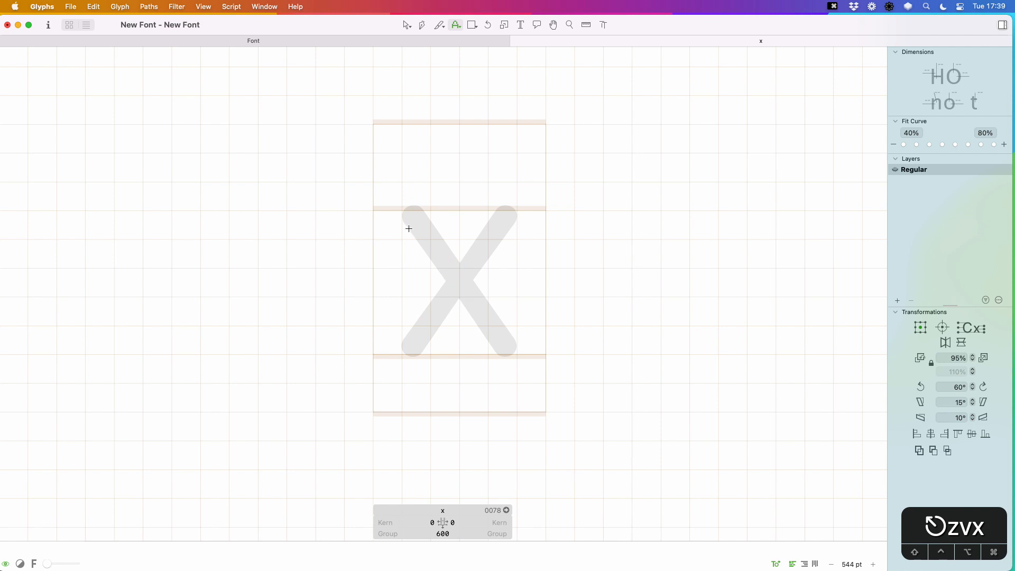
click(405, 226)
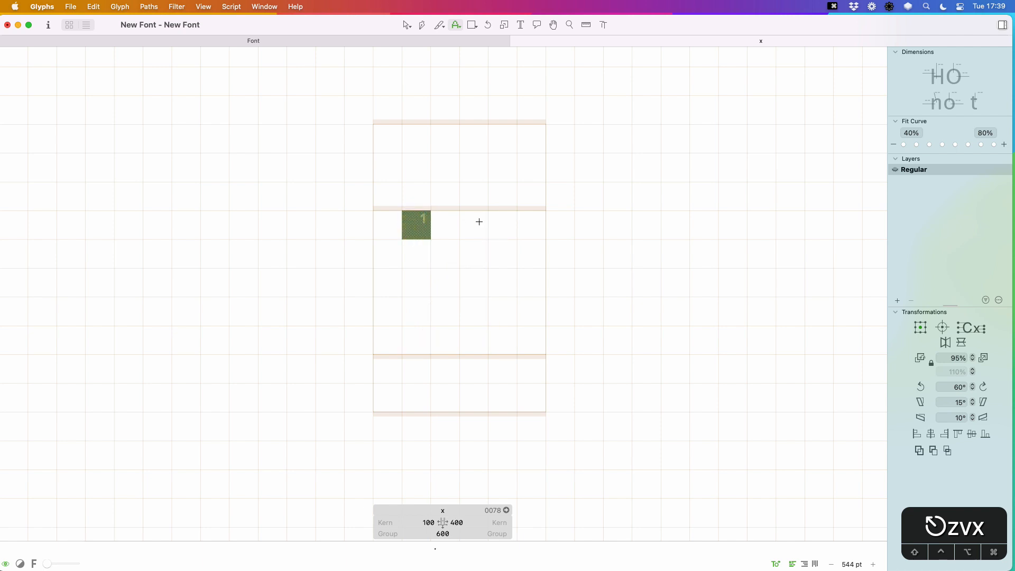
click(541, 223)
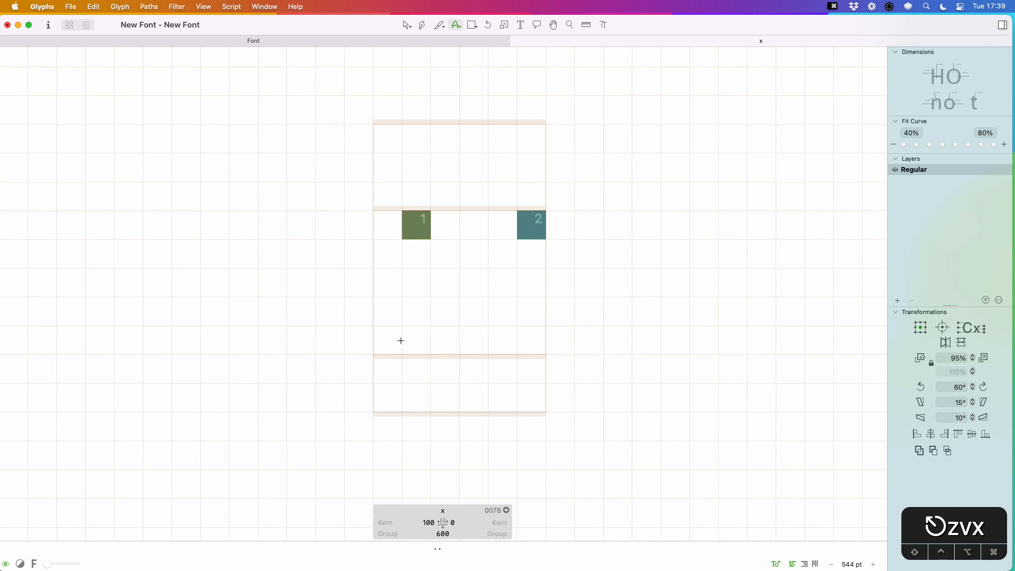
click(402, 340)
click(528, 340)
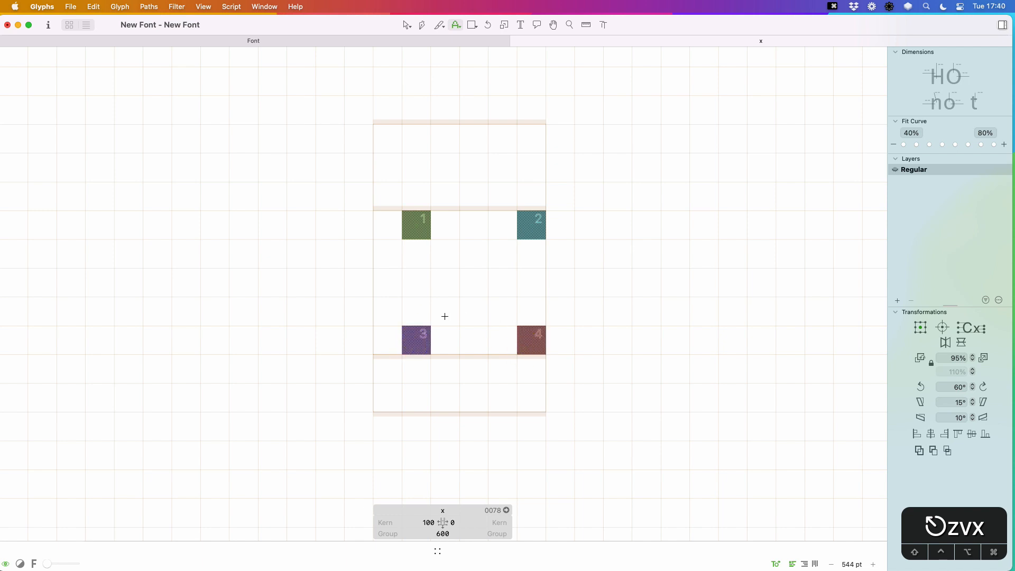
- Join the x's corner pixels with two diagonals crossing at a centre pixel, and set its right sidebearing to 100
click(446, 314)
click(474, 282)
click(506, 252)
click(446, 258)
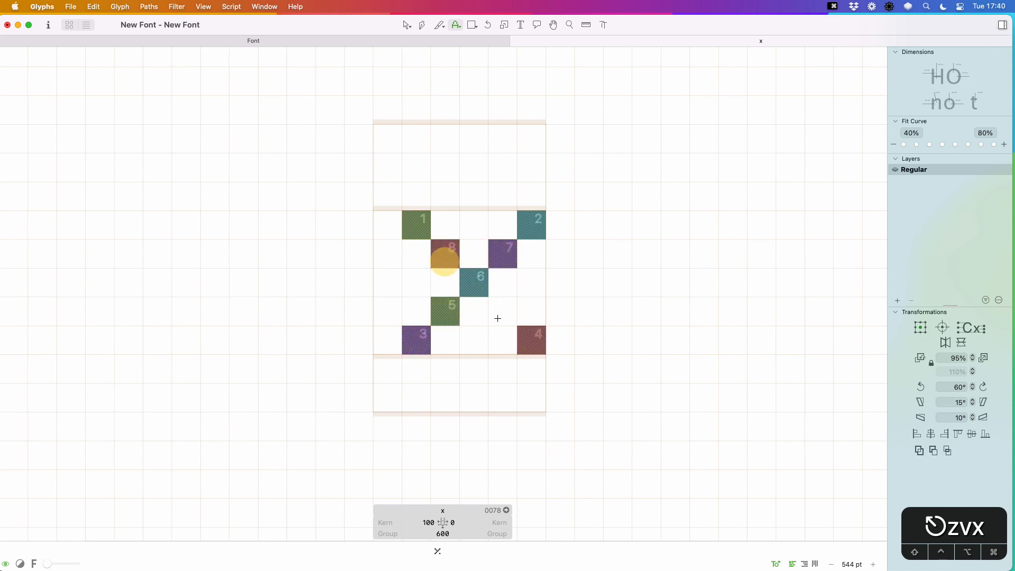
click(500, 316)
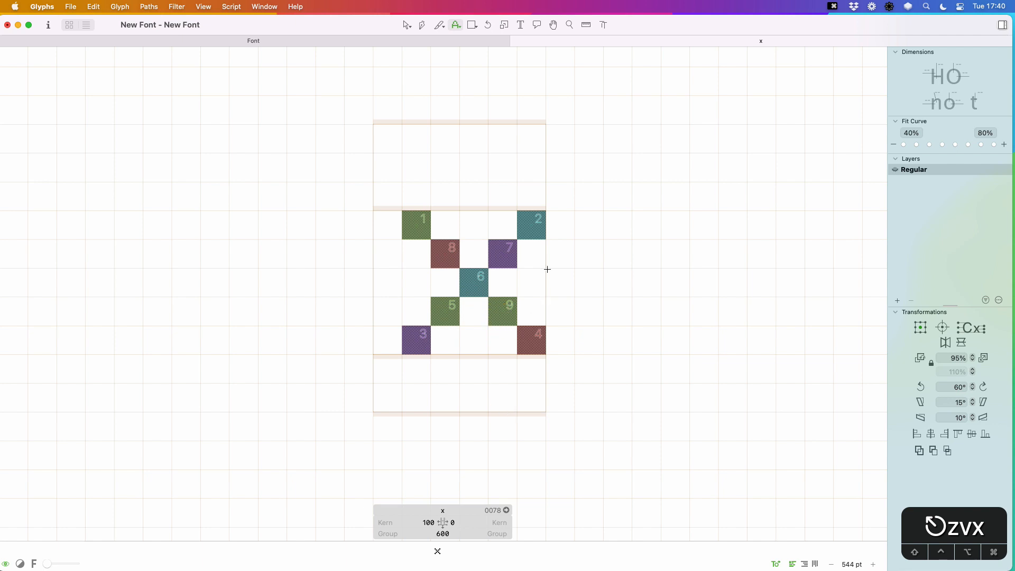
click(456, 525)
text(100)
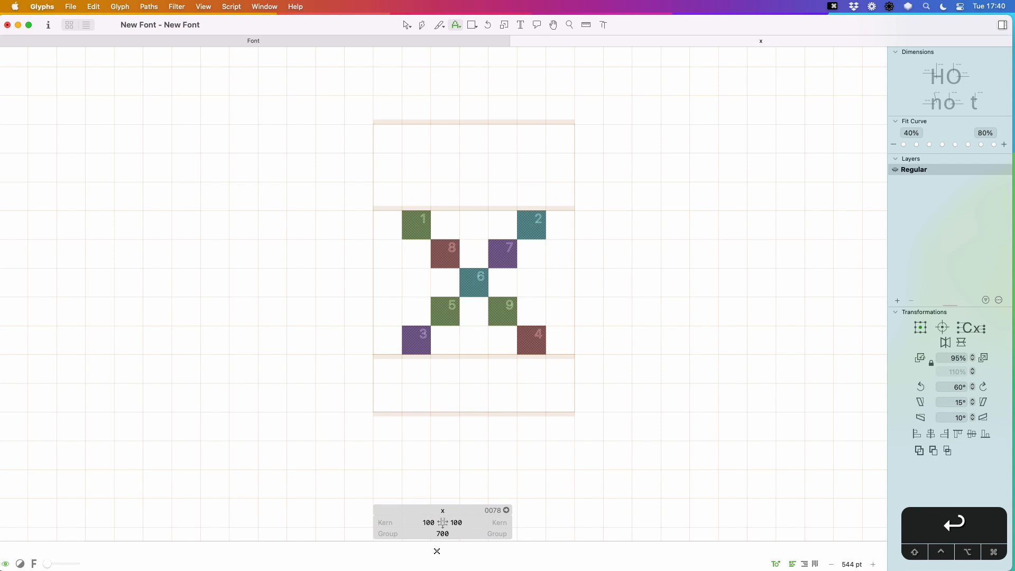
- Replace the x in the edit view with the test word "excited"
key(t)
key(super+minus)
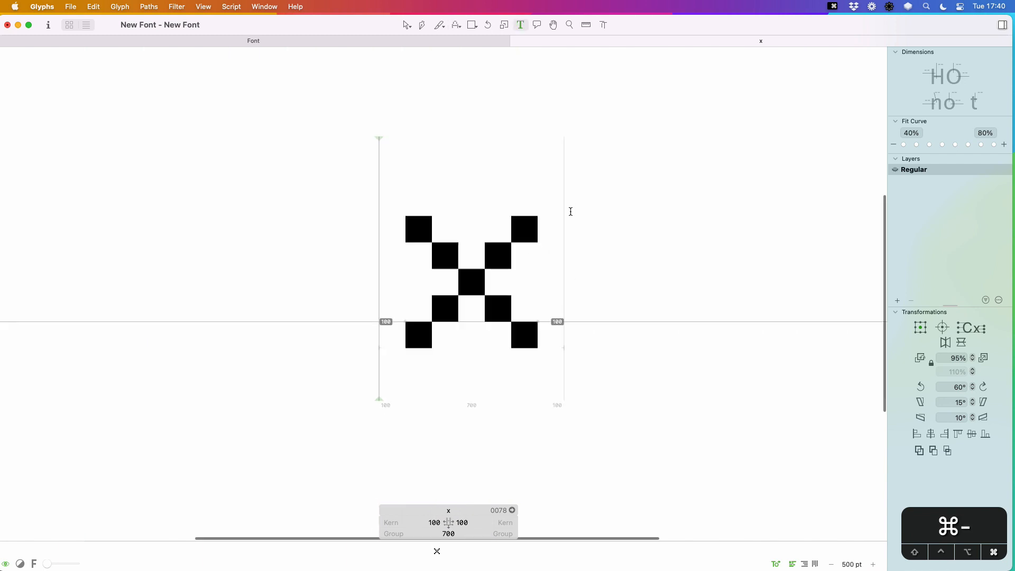
key(super+minus)
key(super+minus)
key(super+minus)
key(shift+Left)
text(e)
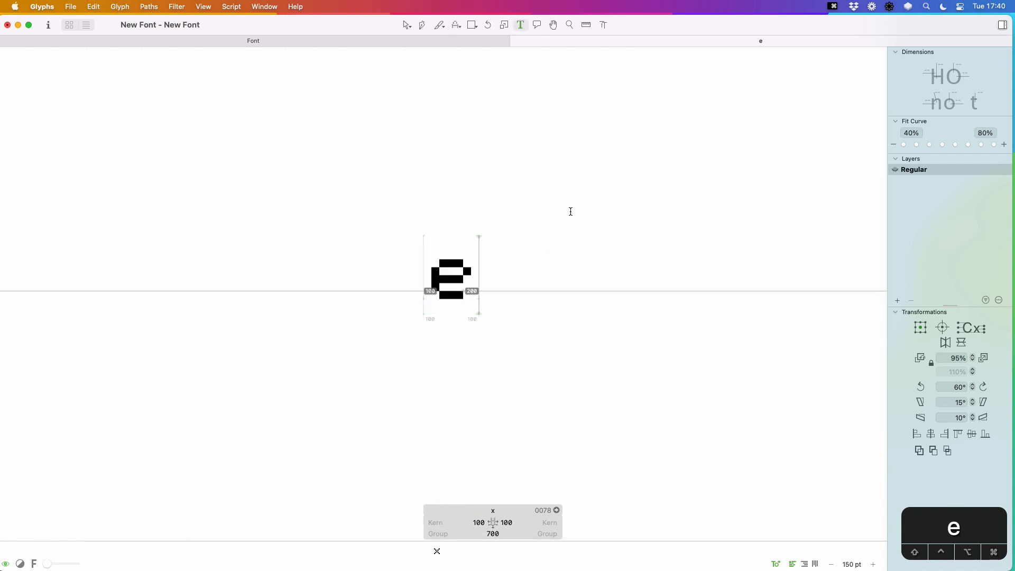
text(xcited)
key(Escape)
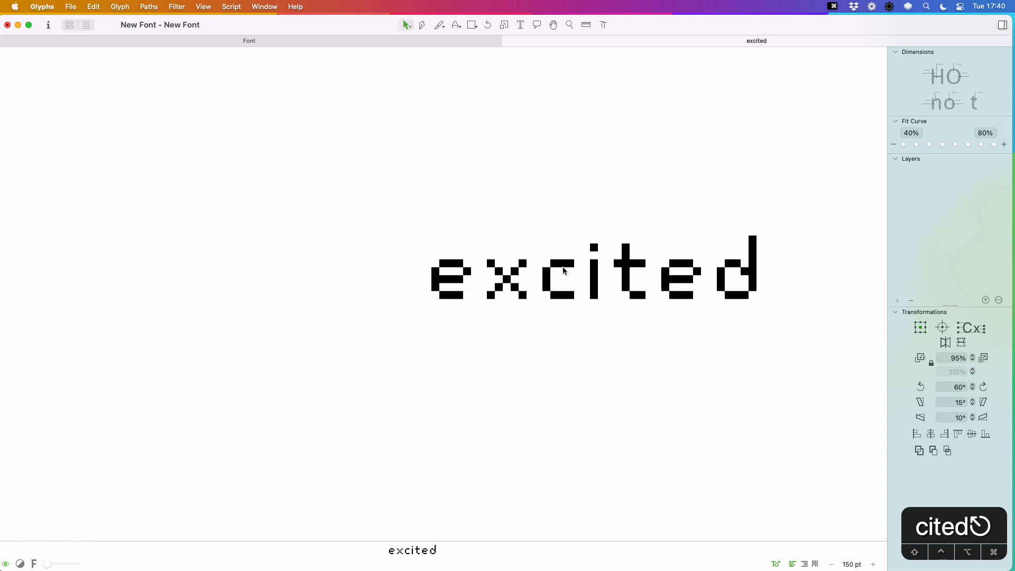
- Review the word excited at the small sizes of 12 pt and 25 pt
key(super+minus)
key(super+minus)
key(super+minus)
key(super+minus)
key(super+minus)
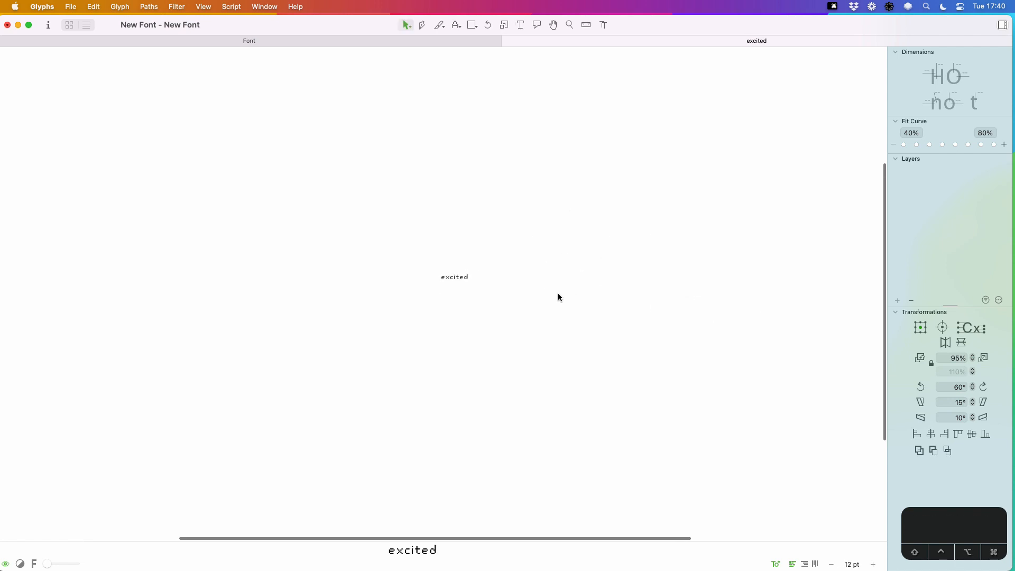
key(super+equal)
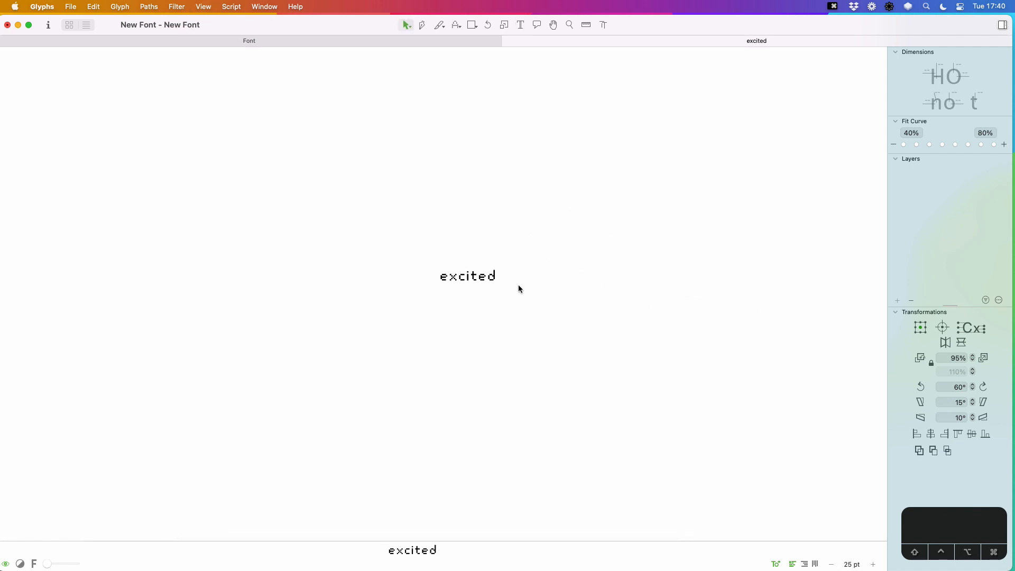
key(x)
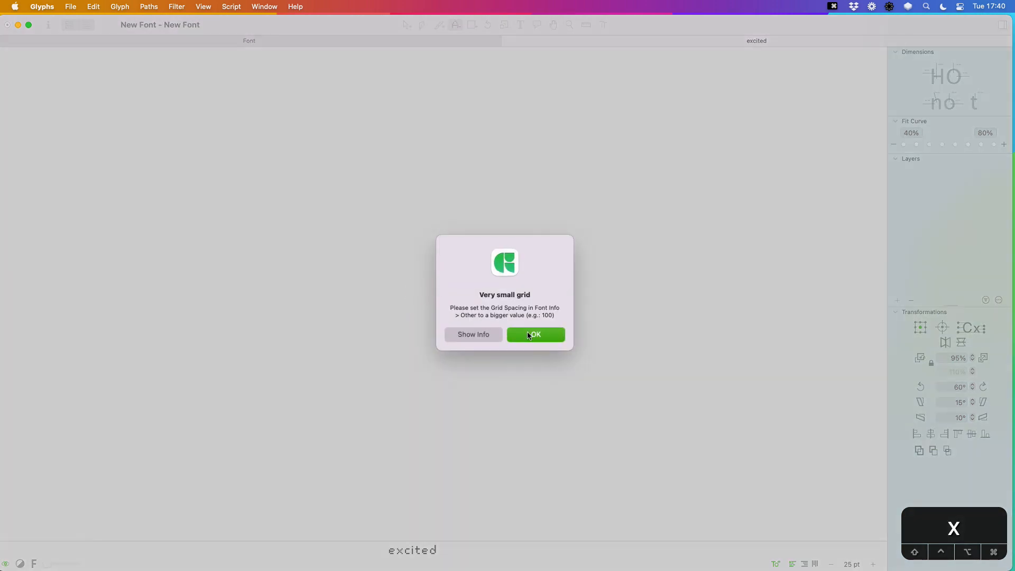
click(528, 335)
key(x)
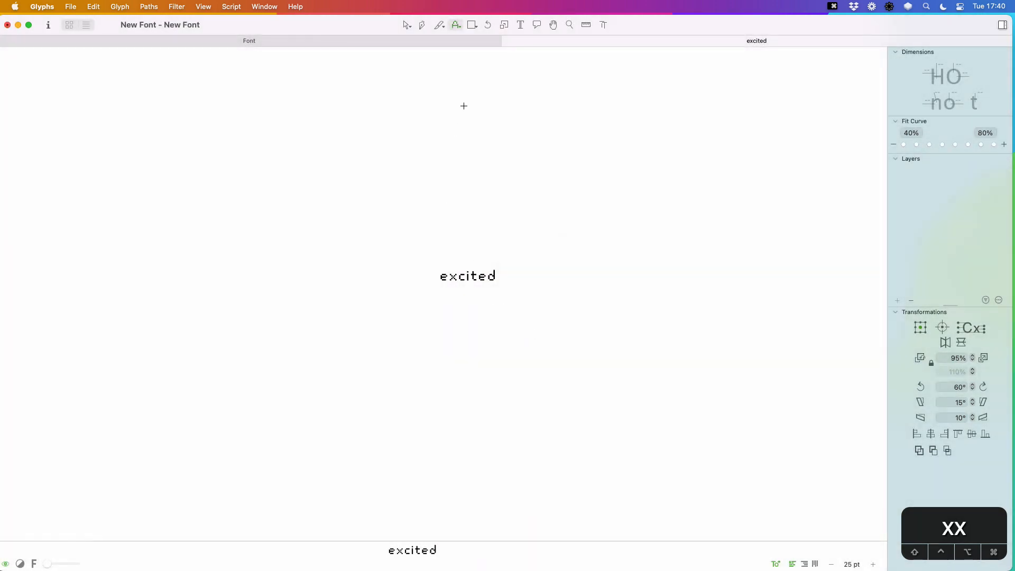
key(b)
key(space)
key(=)
key(=)
key(=)
key(=)
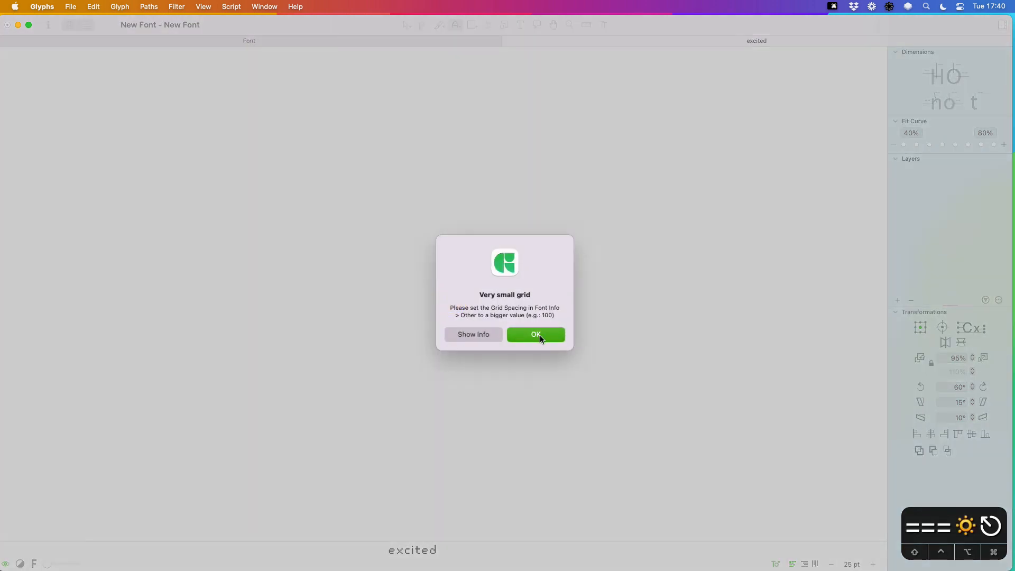
click(539, 335)
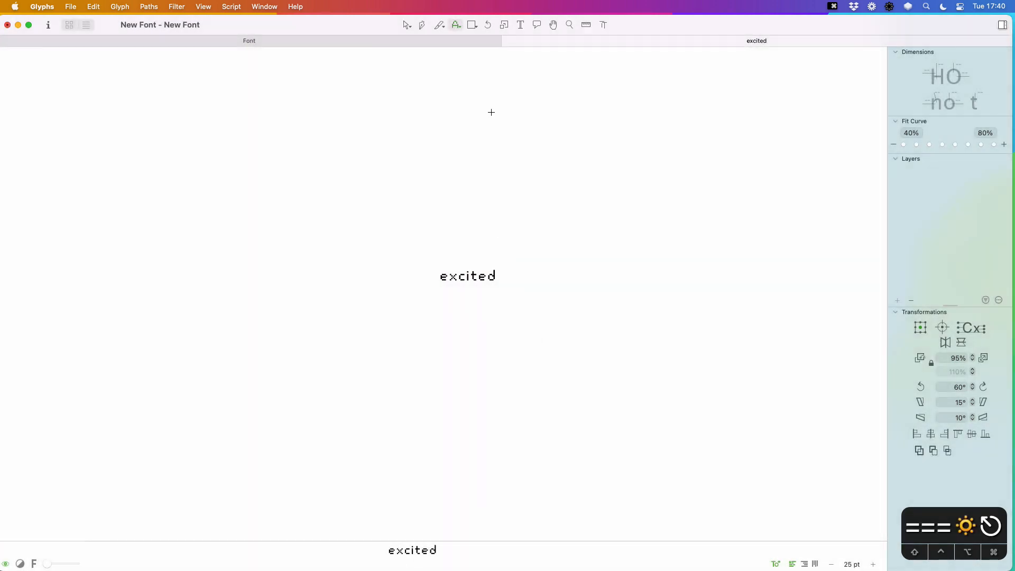
- Enlarge the word excited to 150 pt to inspect its letters, and return to the font overview
click(405, 25)
key(super+equal)
key(super+equal)
key(super+equal)
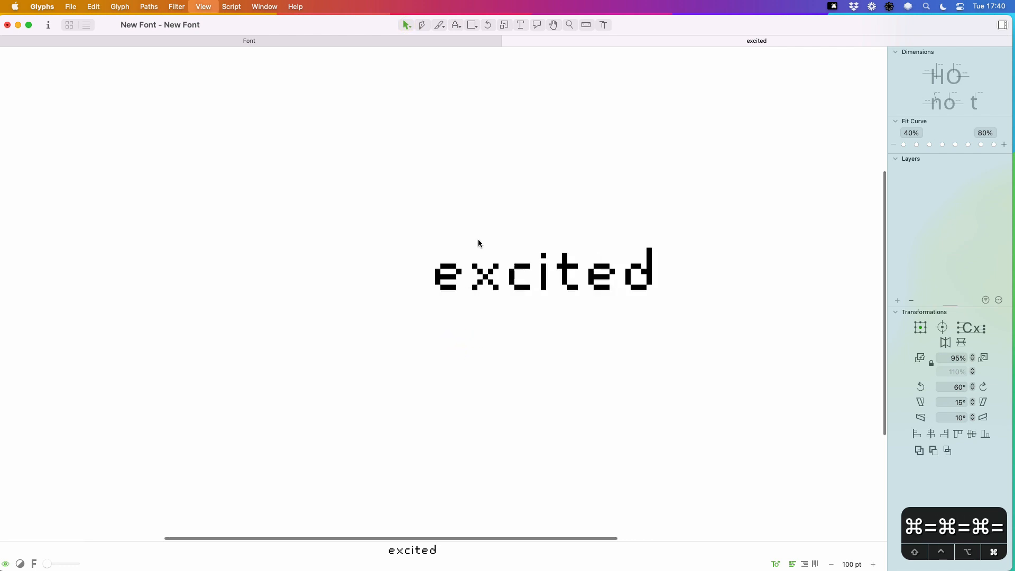
key(super+equal)
key(space)
drag(501, 266, 449, 274)
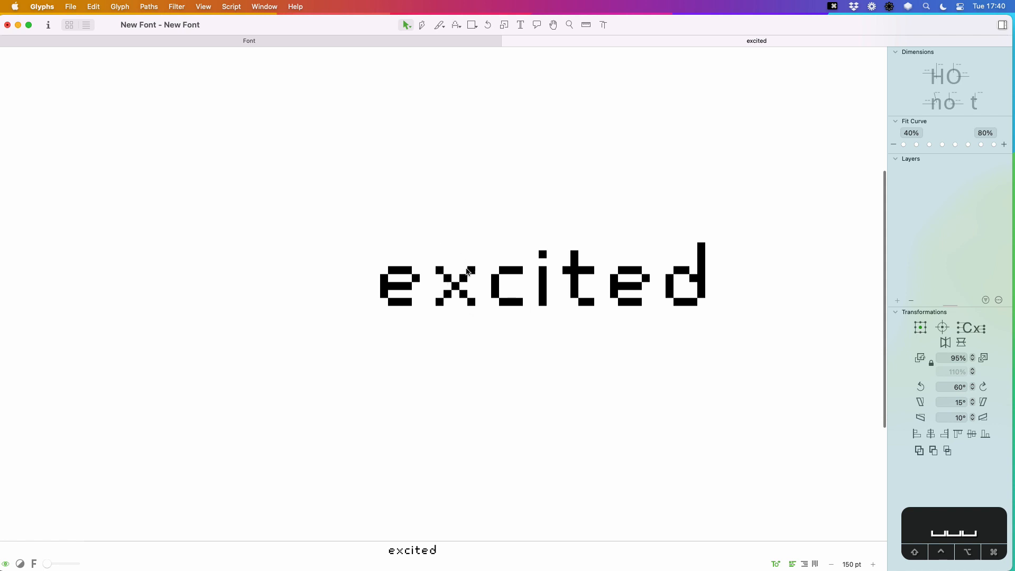
click(508, 41)
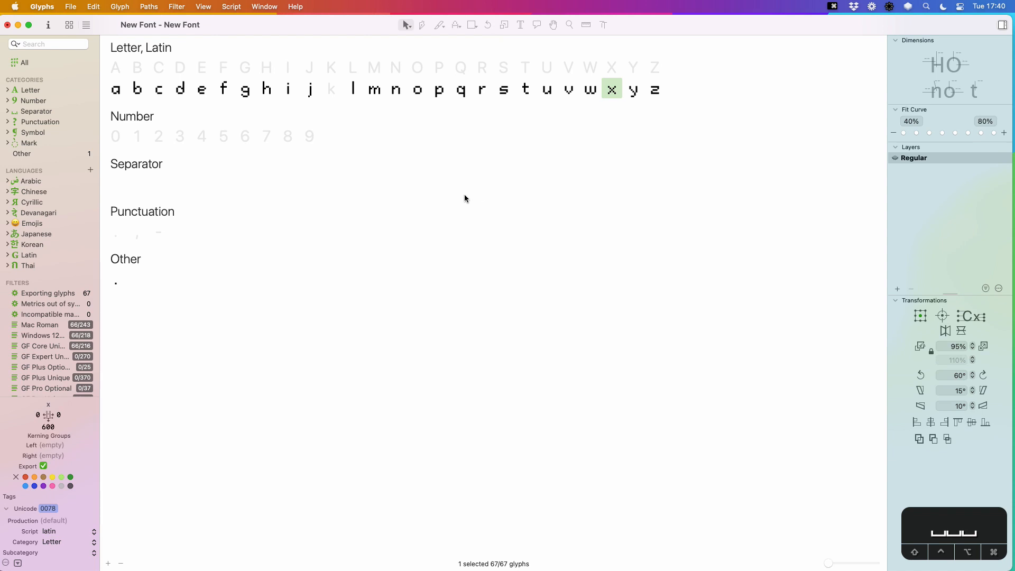
- Draw the lowercase k glyph with an eight-pixel stem, a diagonal arm and a leg ending in two vertically stacked pixels
double_click(331, 89)
key(z)
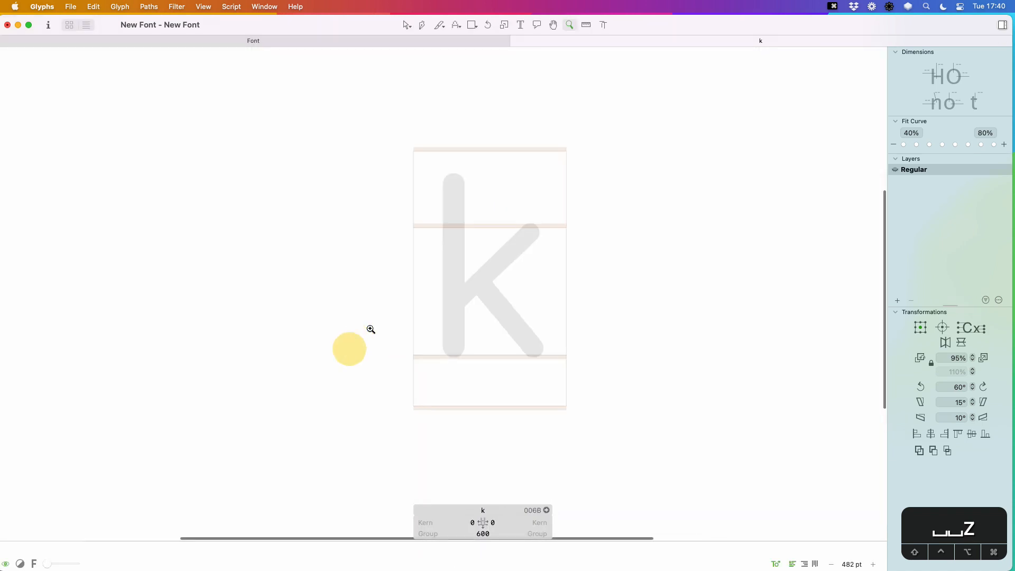
key(v)
key(x)
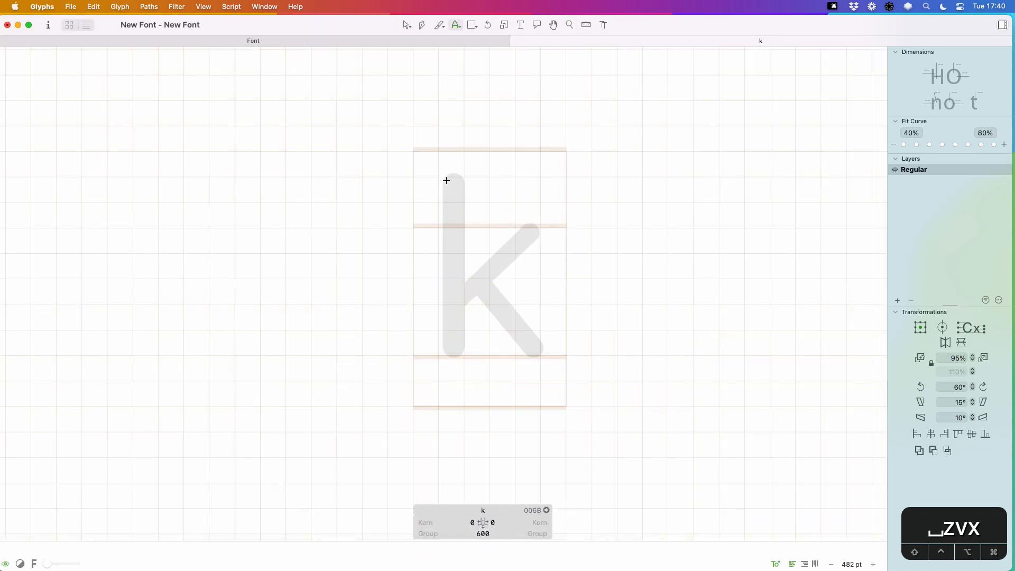
mouse_move(449, 169)
mouse_down()
mouse_move(448, 322)
mouse_move(473, 333)
mouse_up()
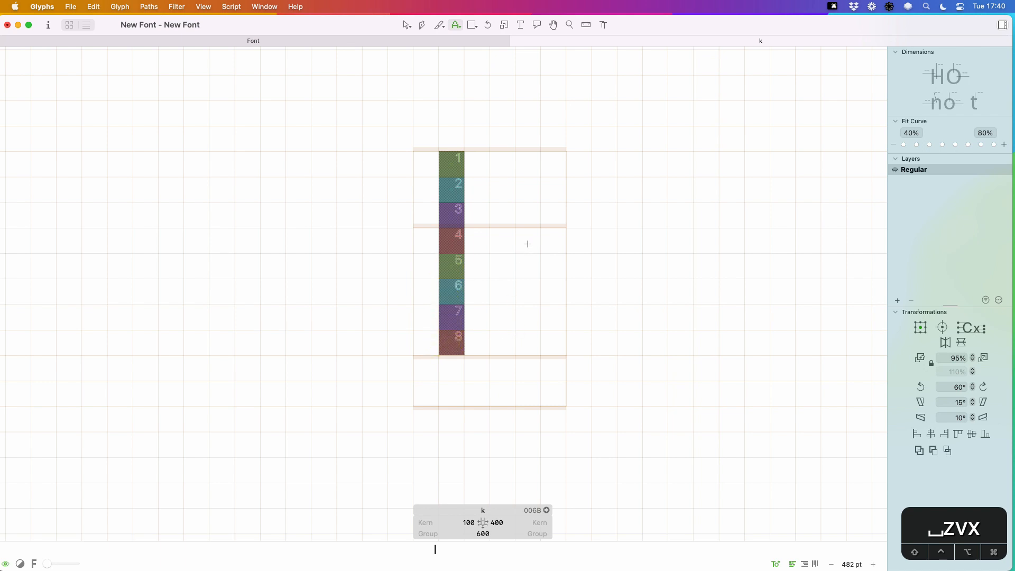
mouse_move(536, 239)
mouse_down()
mouse_move(481, 281)
mouse_move(555, 349)
mouse_up()
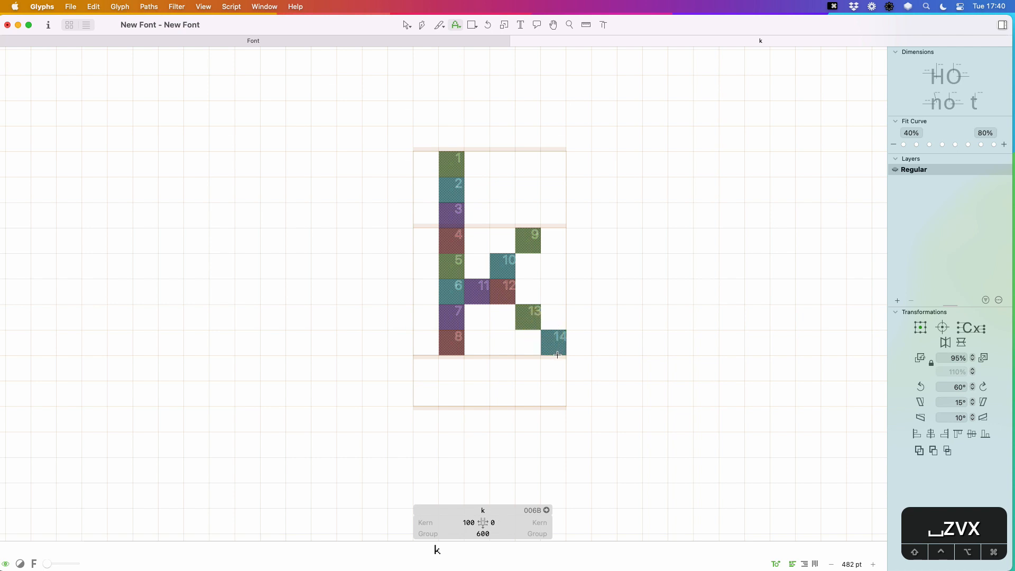
click(554, 351)
click(534, 341)
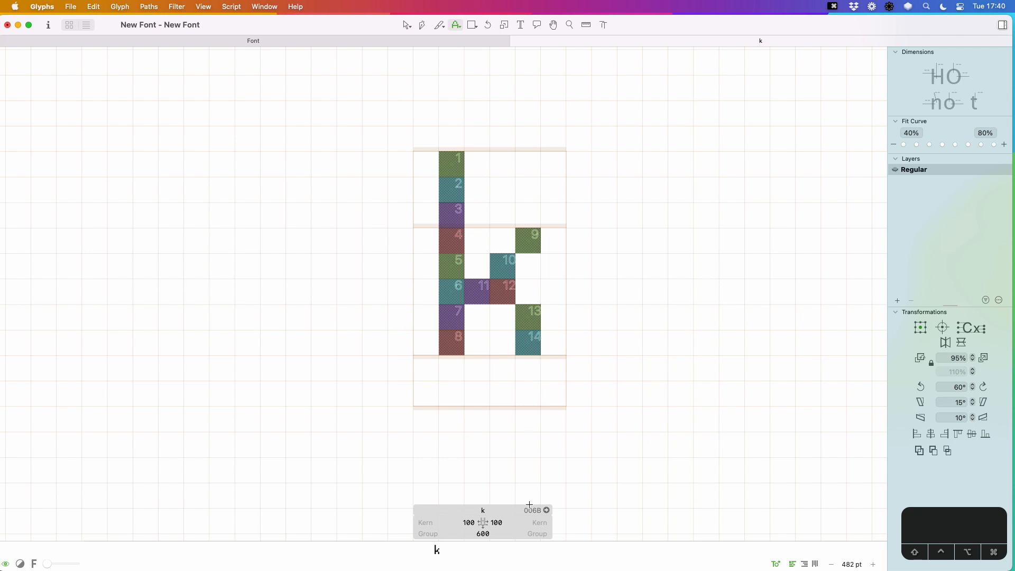
- Preview the new k in the word "kicked" at a smaller size and close the preview tab
text(vt)
text(kic)
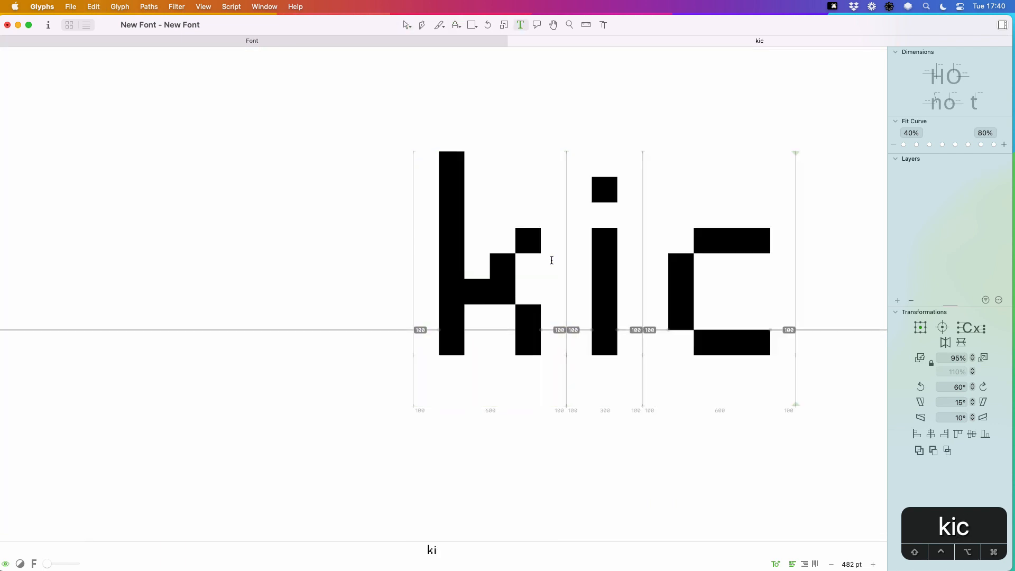
text(k)
key(super+minus)
key(super+minus)
key(super+minus)
text(ed)
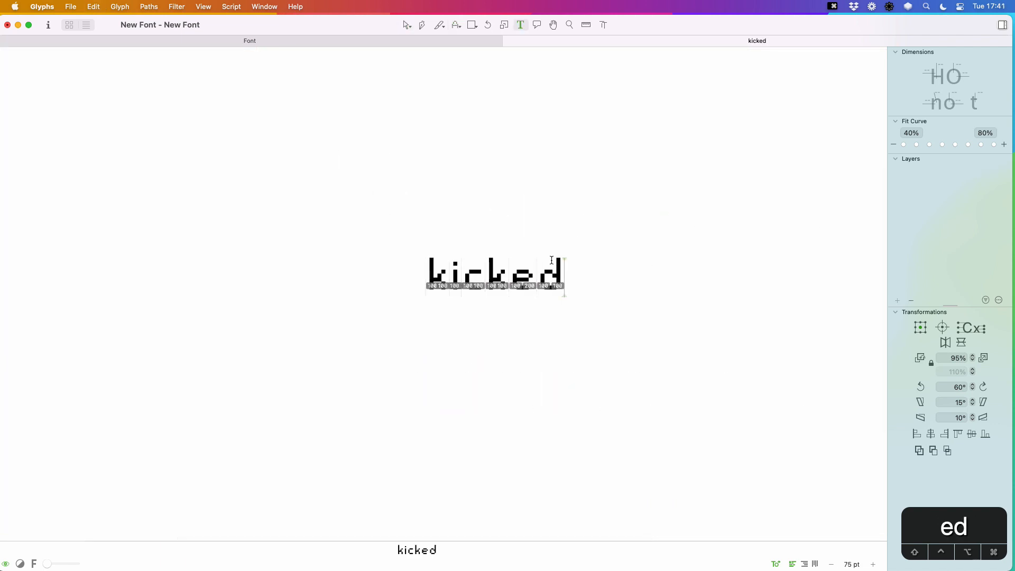
key(Escape)
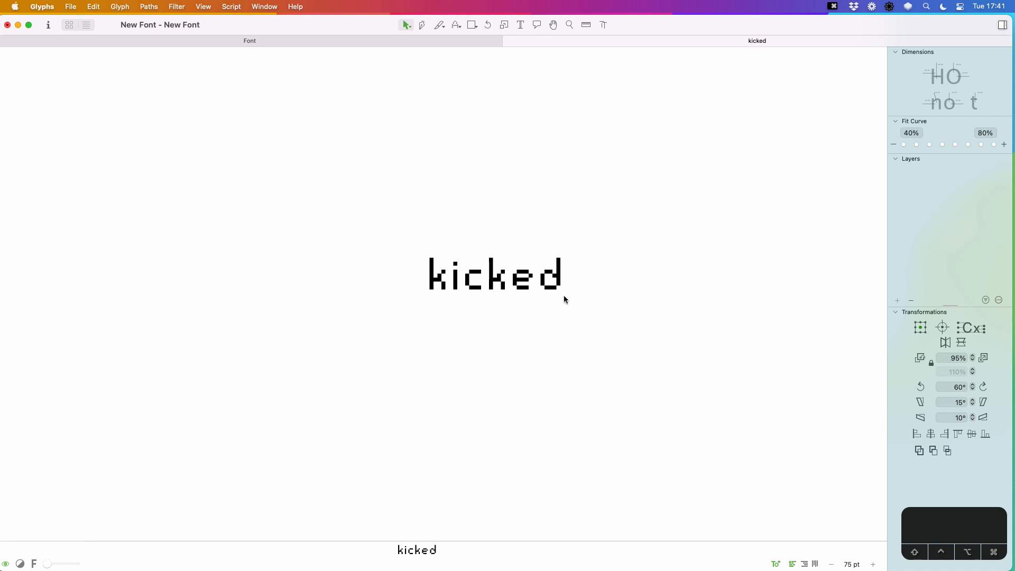
key(super+w)
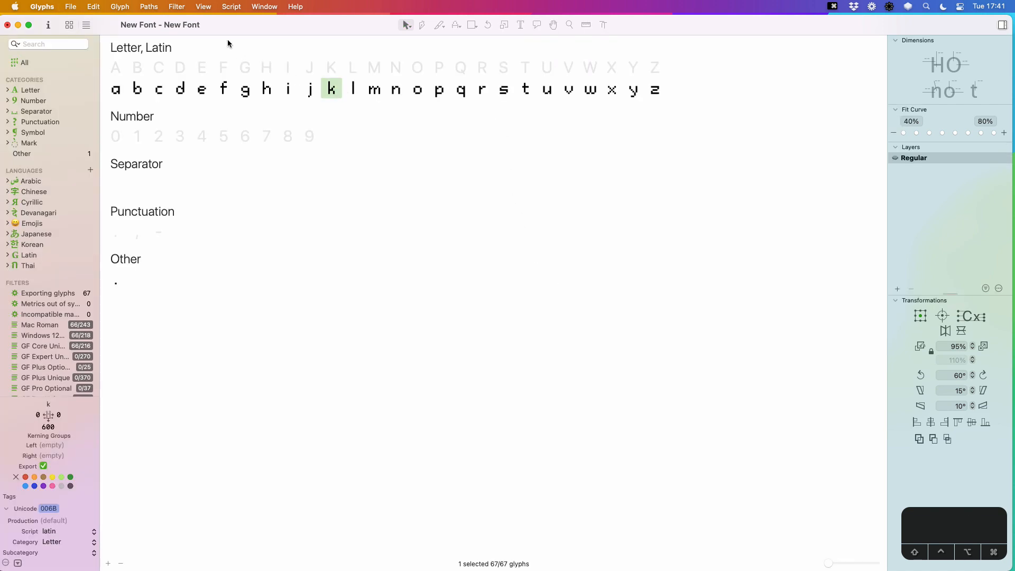
- Open the uppercase L glyph in a new tab and replace its text with "Hill"
click(354, 69)
double_click(354, 70)
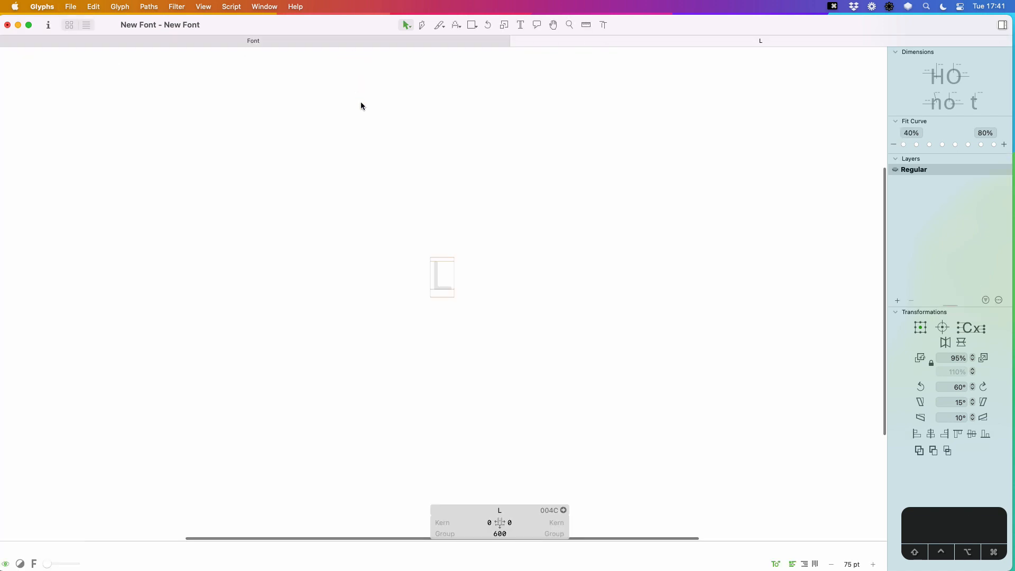
key(super+a)
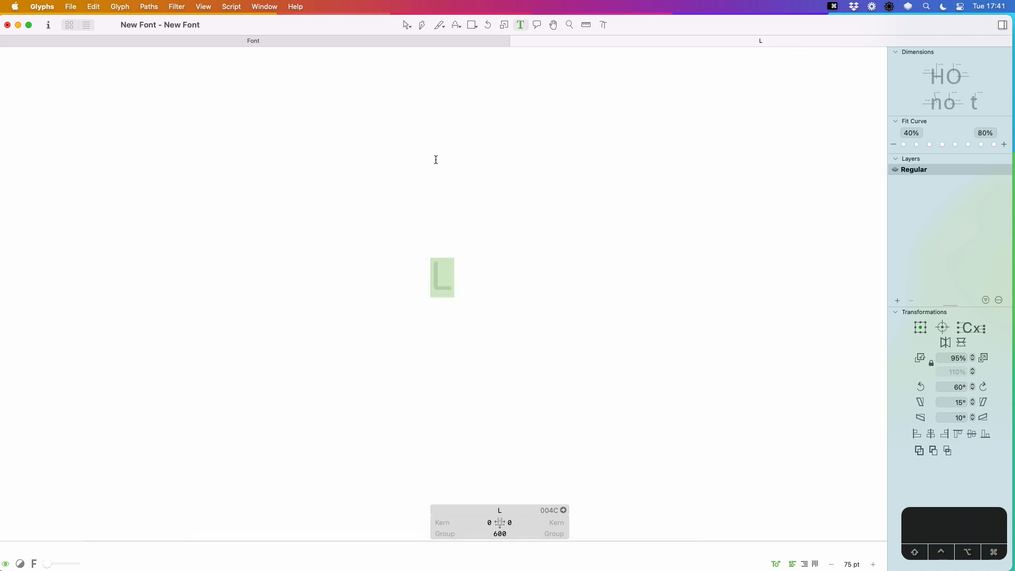
text(Hill)
key(Escape)
- Draw the uppercase H with two seven-pixel stems joined by a three-pixel crossbar in the fourth row
key(z)
drag(516, 254, 388, 324)
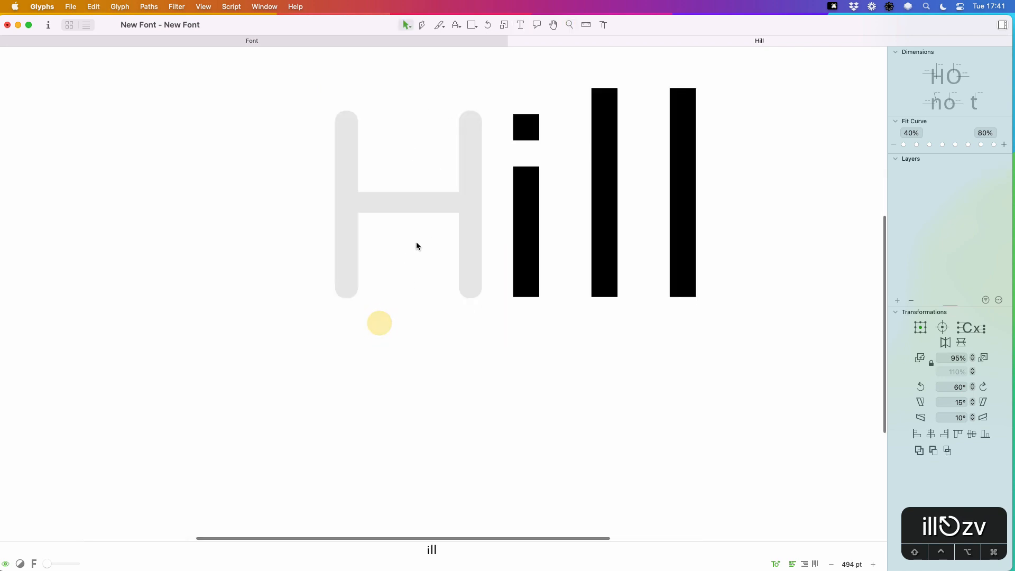
key(v)
click(423, 231)
key(x)
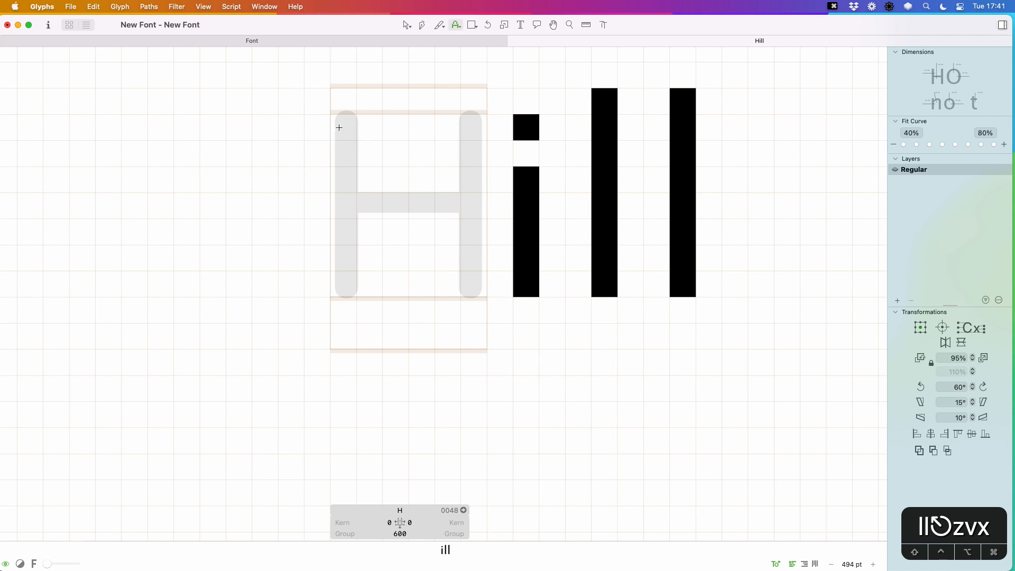
drag(344, 123, 344, 285)
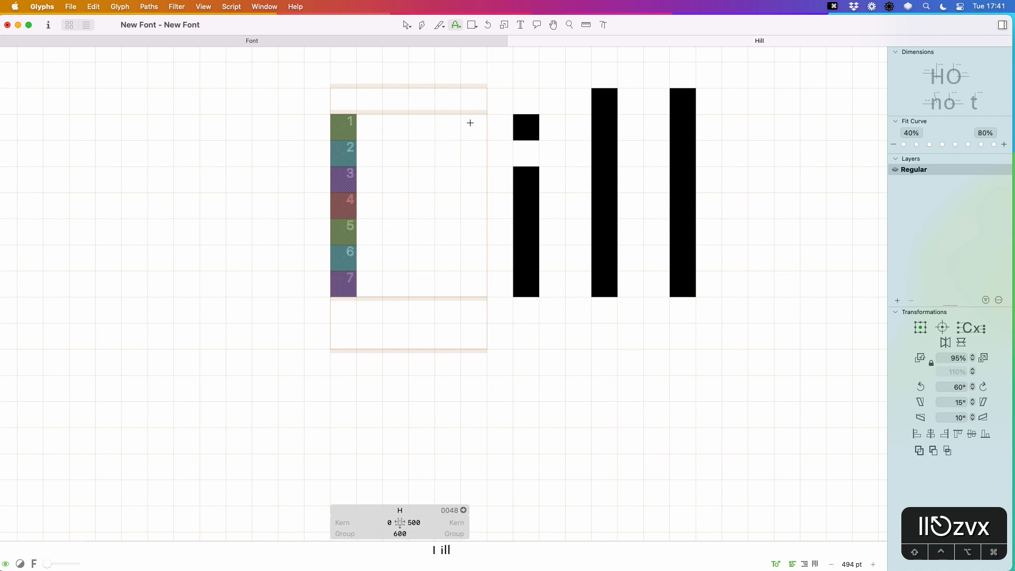
drag(454, 121, 449, 287)
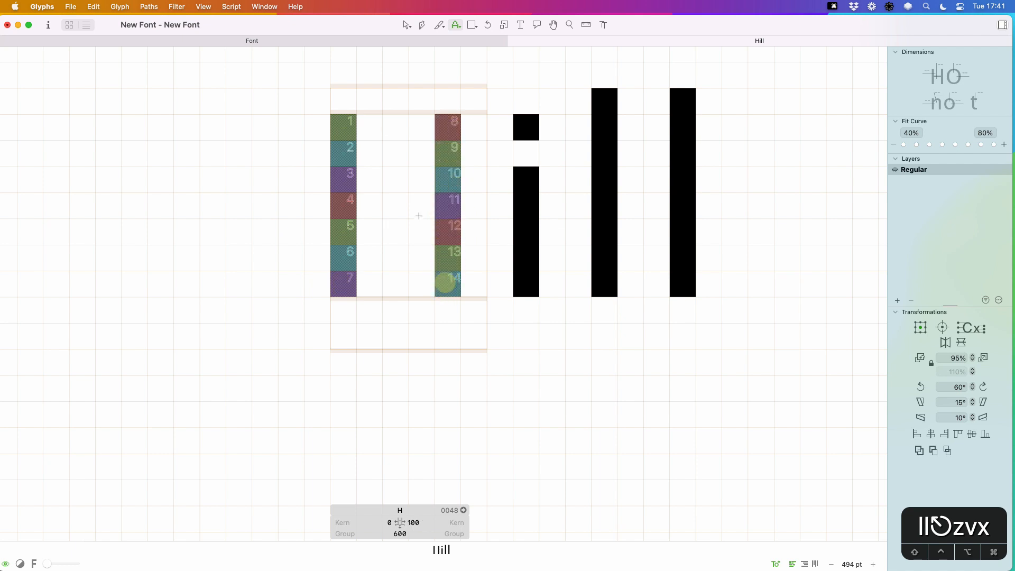
drag(370, 205, 449, 218)
- Set the H's left sidebearing to 100 and check the word "Hill" at smaller and larger sizes
click(379, 522)
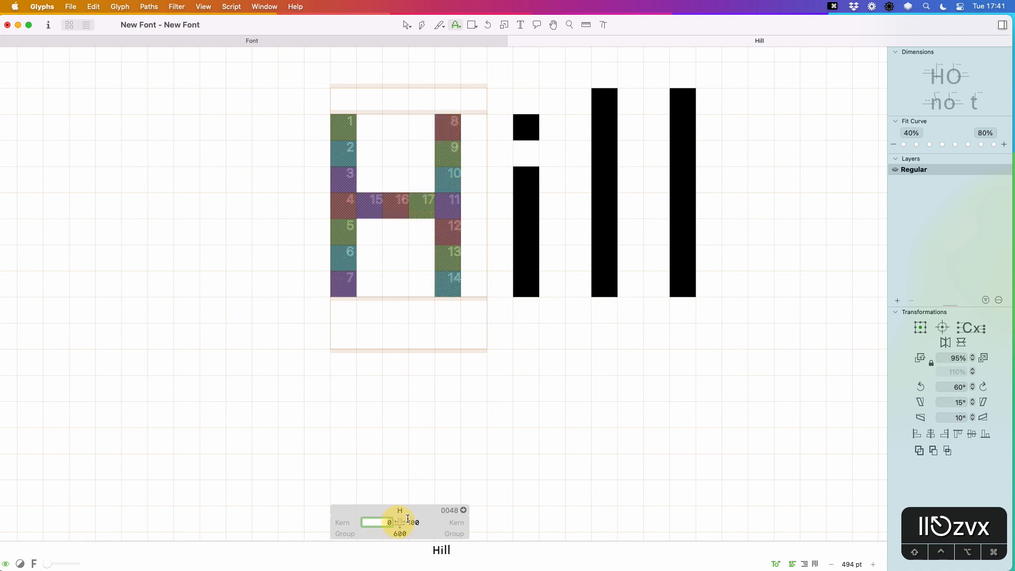
text(100)
key(Return)
key(t)
key(super+minus)
key(super+minus)
key(super+minus)
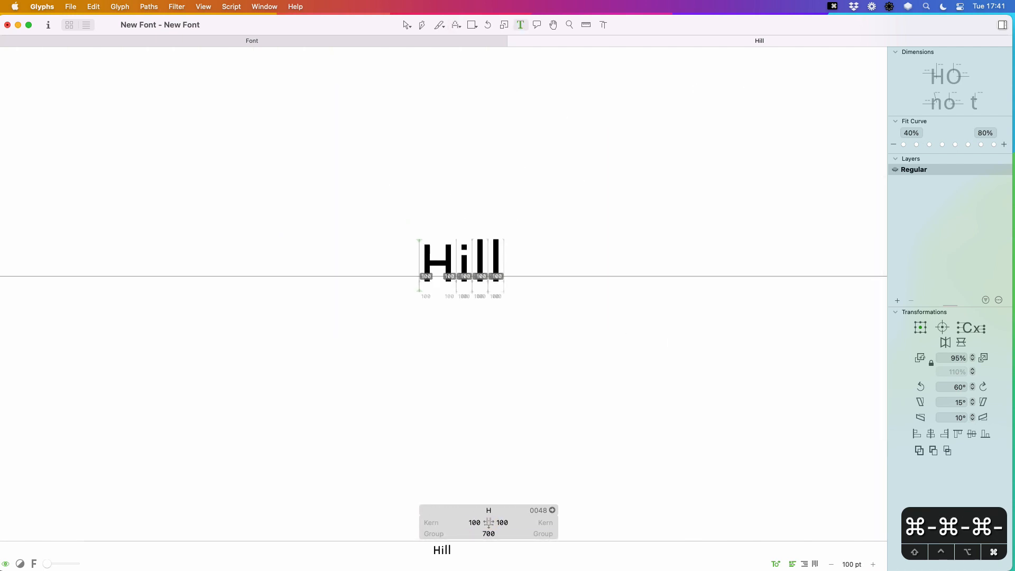
key(super+equal)
key(super+equal)
key(super+equal)
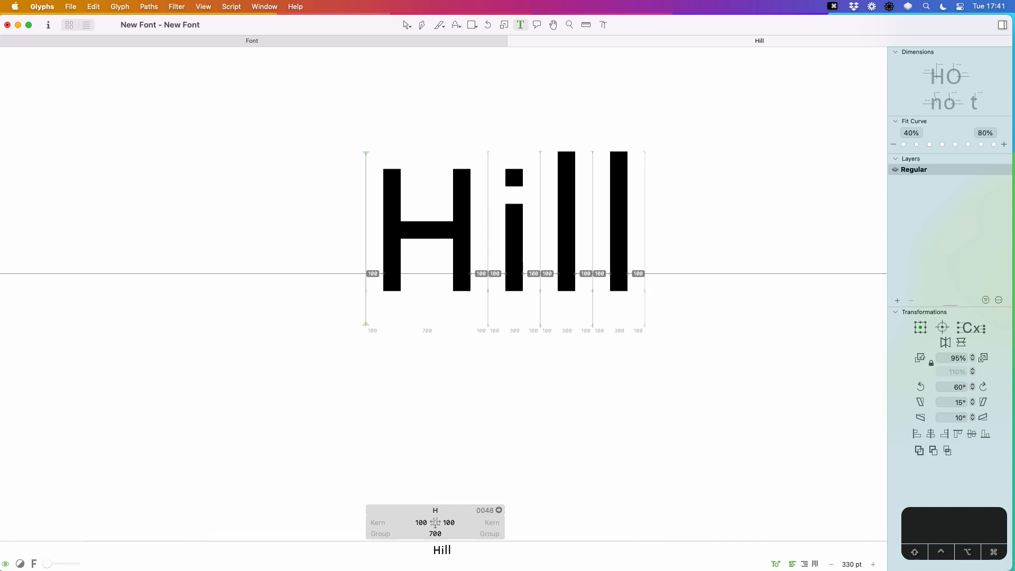
key(Escape)
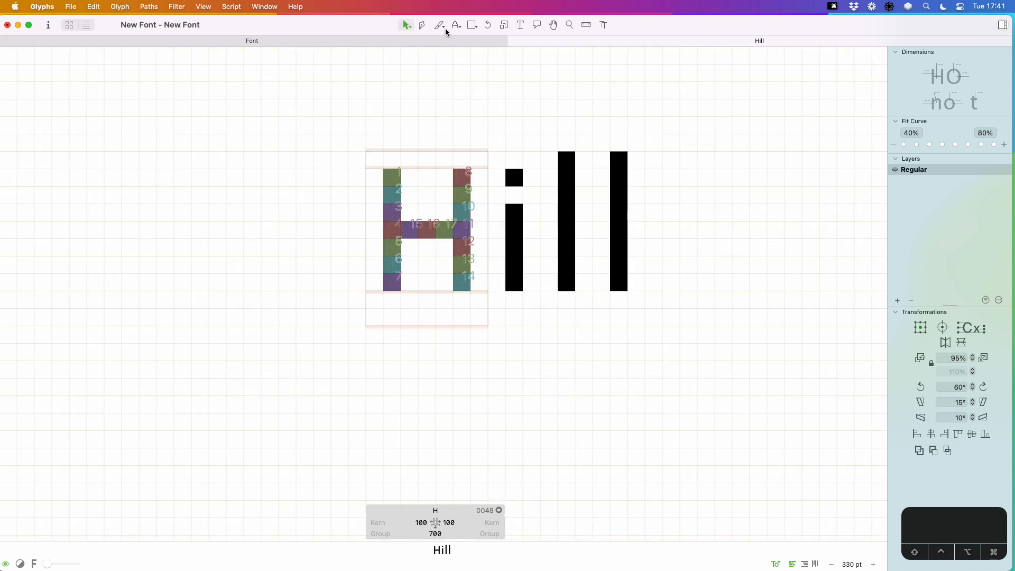
- Try an eight-pixel-tall H by adding a pixel on top of each stem and raising the crossbar one row
key(x)
click(392, 159)
click(462, 159)
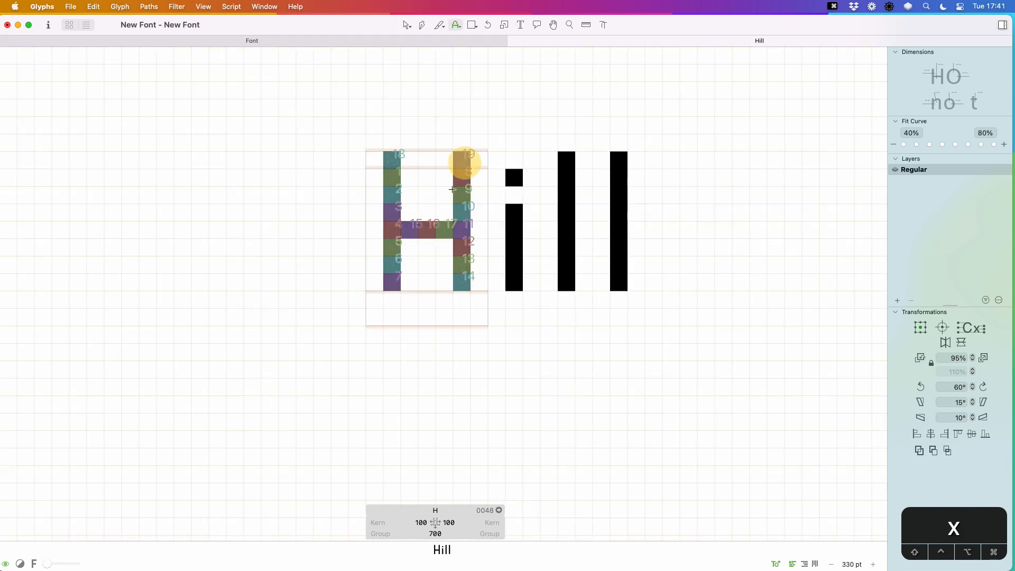
click(418, 225)
click(415, 228)
click(445, 228)
click(444, 213)
click(427, 214)
click(413, 213)
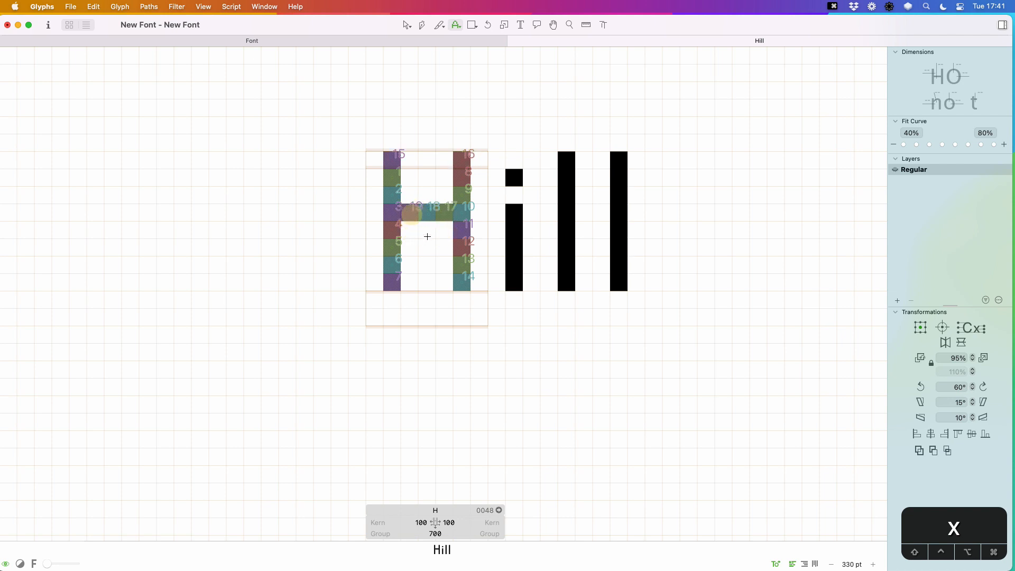
- Move the H's crossbar back down one row and remove the extra pixel from the top of each stem
mouse_move(414, 212)
mouse_down()
mouse_move(442, 219)
mouse_move(441, 234)
mouse_move(410, 228)
mouse_up()
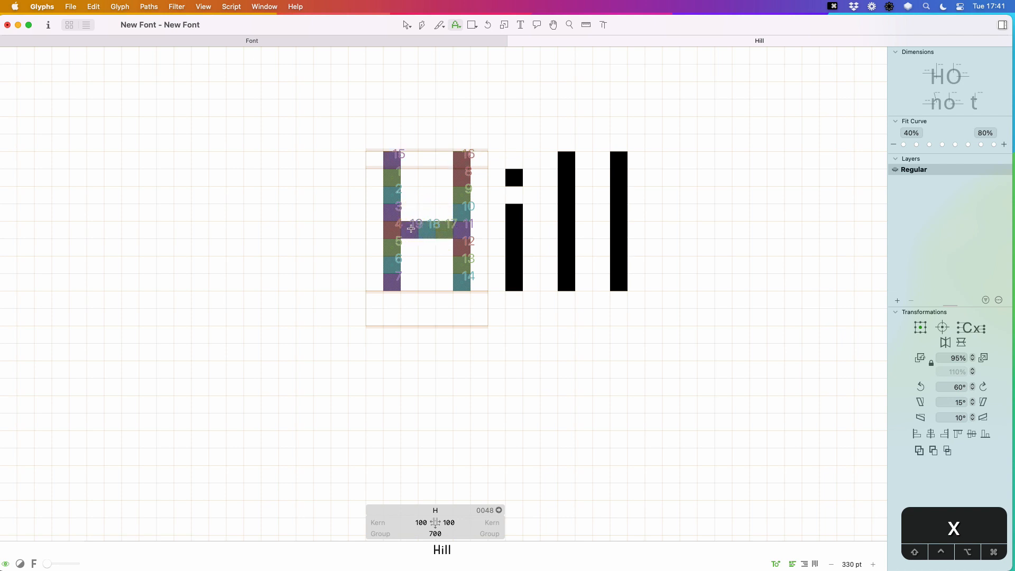
mouse_move(409, 236)
mouse_down()
mouse_move(442, 230)
mouse_move(442, 214)
mouse_move(408, 212)
mouse_move(437, 213)
mouse_move(412, 231)
mouse_up()
click(394, 159)
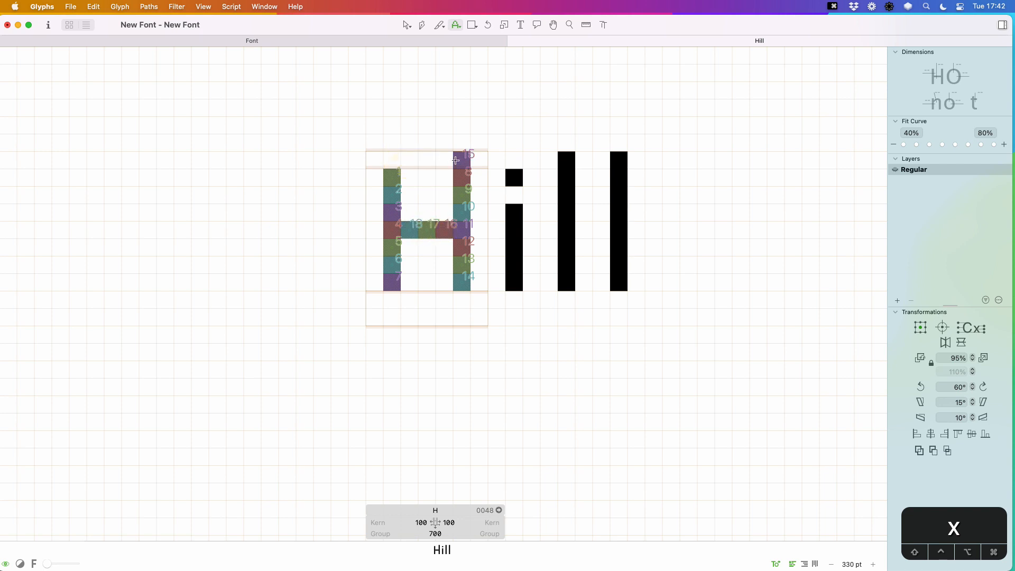
click(465, 159)
key(v)
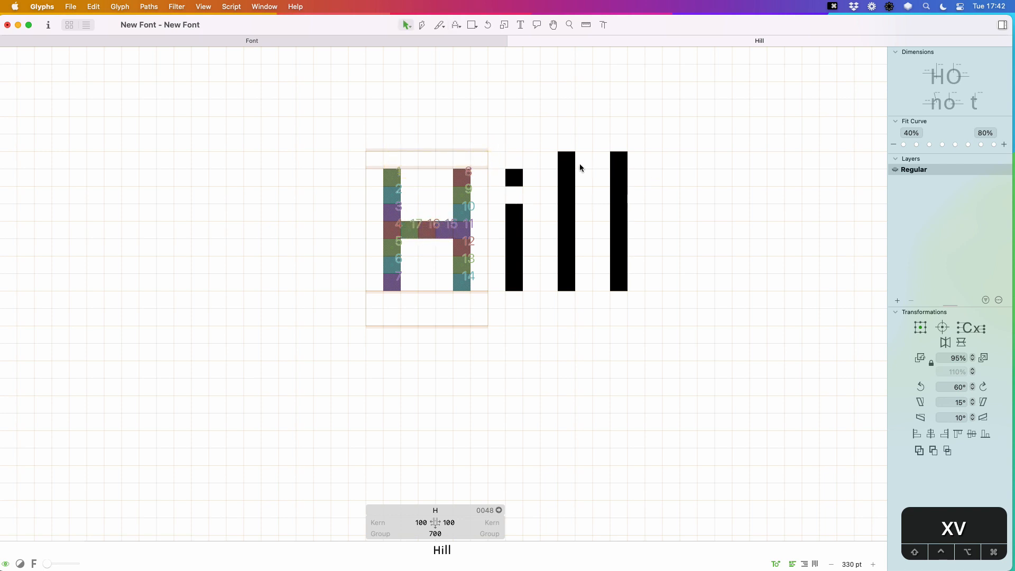
- Try a lowercase a at the end of the word "Hill"
key(t)
click(645, 224)
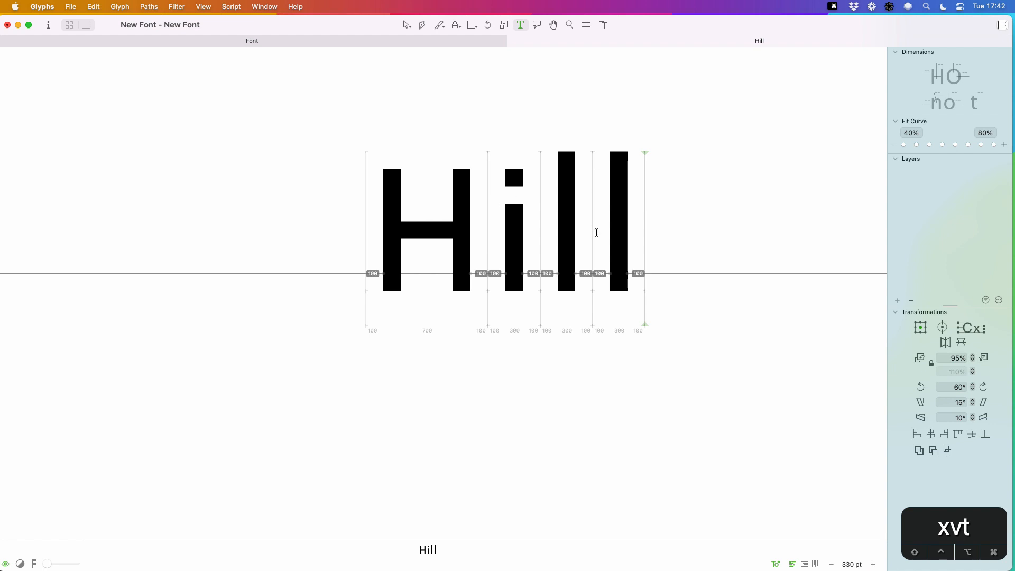
text(a)
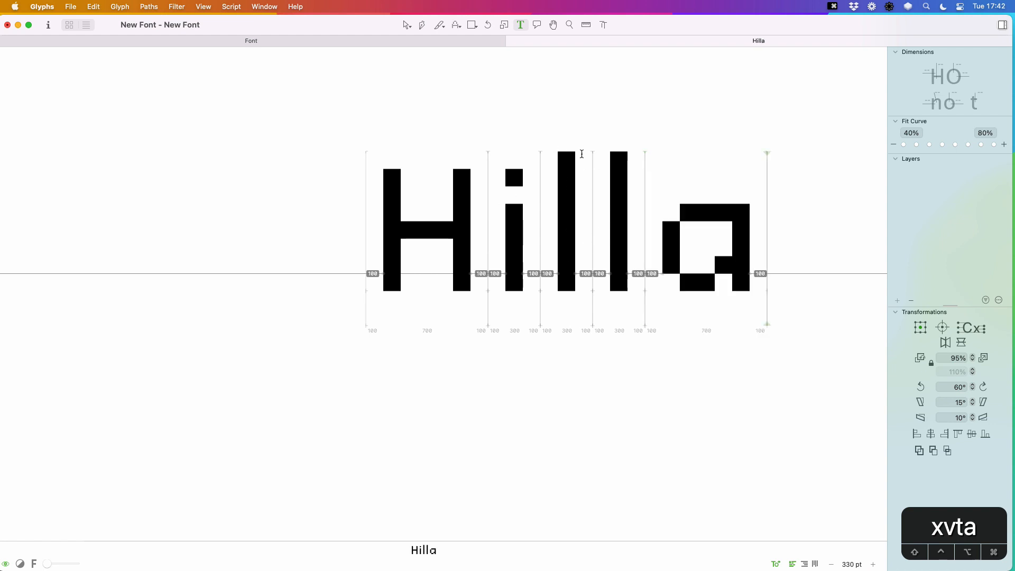
key(BackSpace)
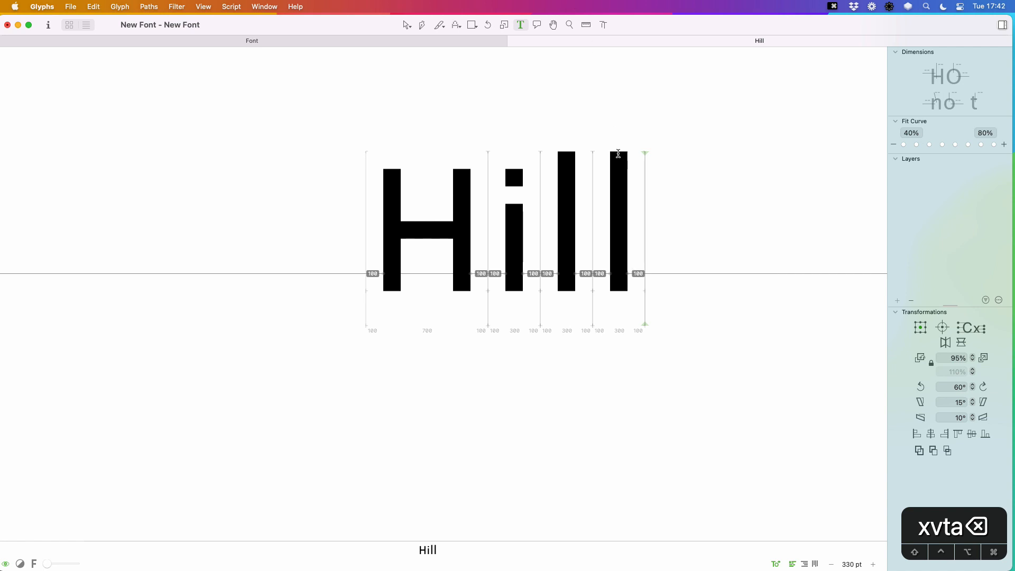
- Insert an uppercase L between H and i and draw it with a seven-pixel stem and a four-pixel-wide base
click(489, 204)
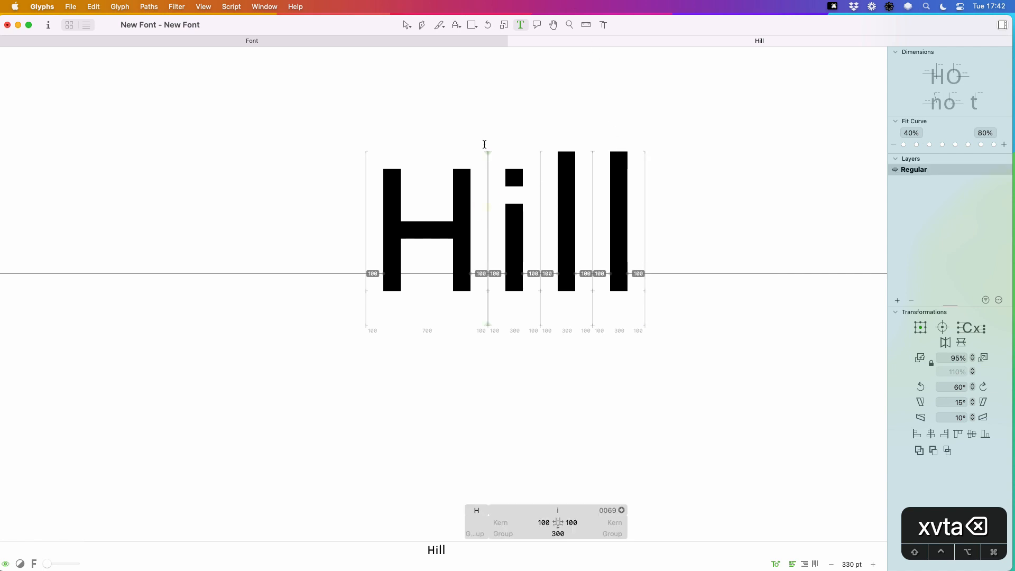
text(L)
key(Escape)
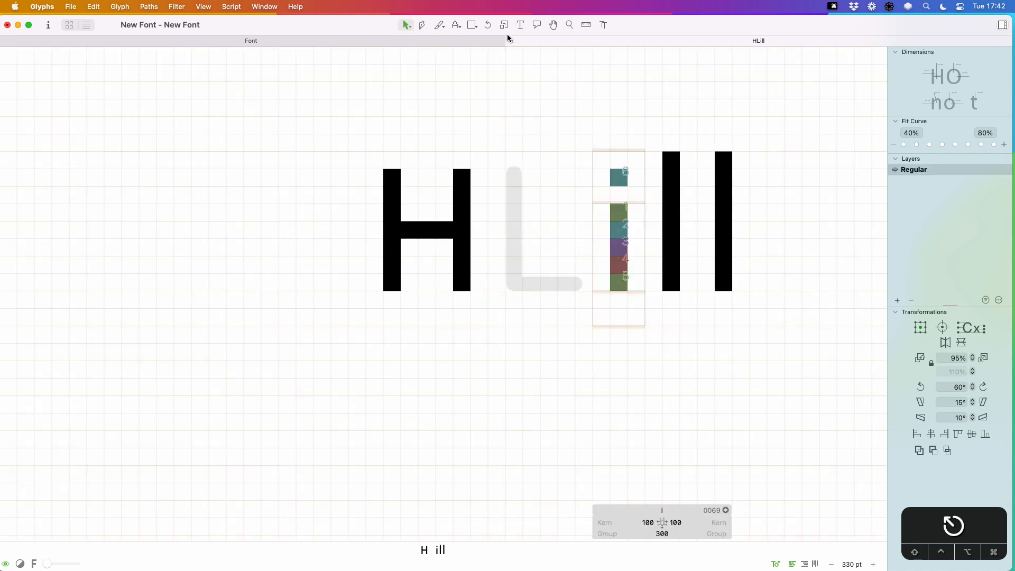
key(x)
key(v)
click(523, 201)
key(x)
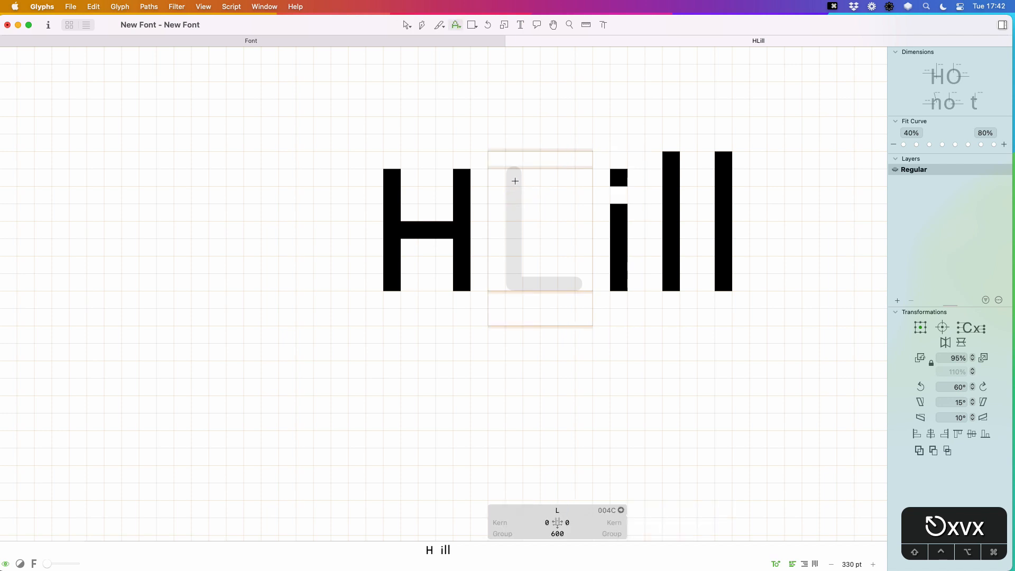
mouse_move(513, 171)
mouse_down()
mouse_move(512, 278)
mouse_move(580, 285)
mouse_up()
key(v)
- Insert an uppercase I after the L and draw it seven pixels tall with three-pixel-wide serifs at both ends
key(t)
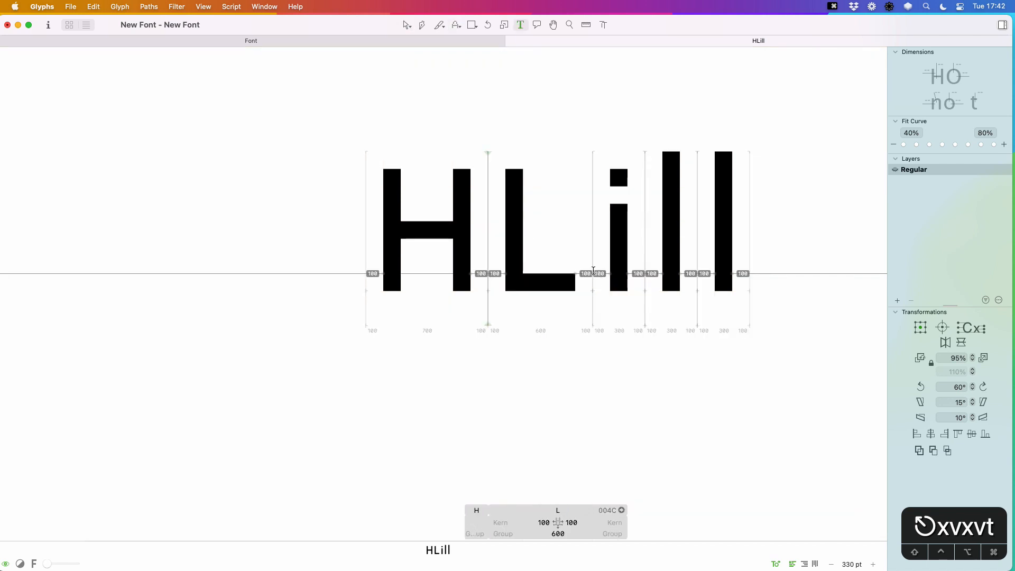
click(583, 167)
text(I)
key(Escape)
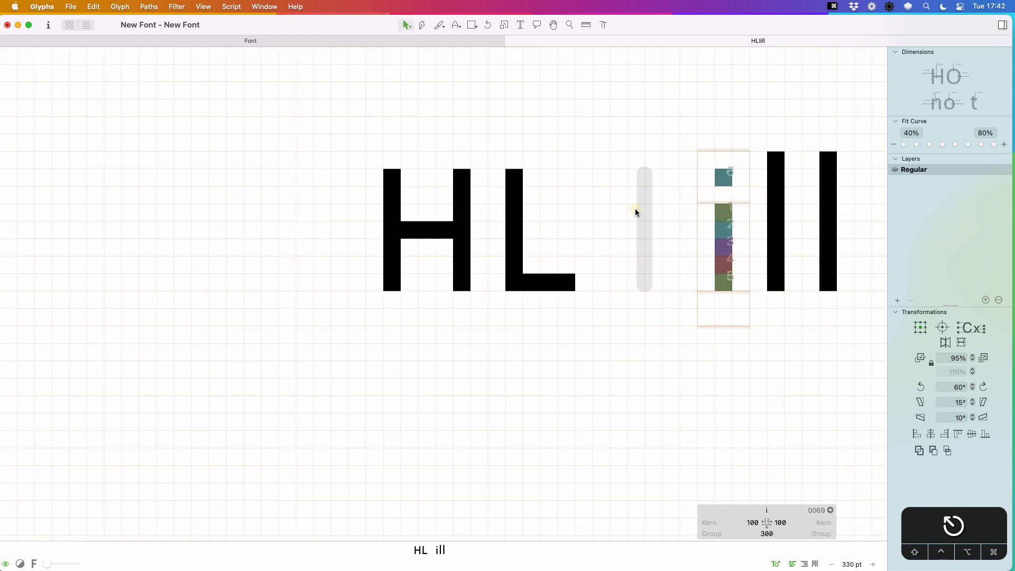
key(x)
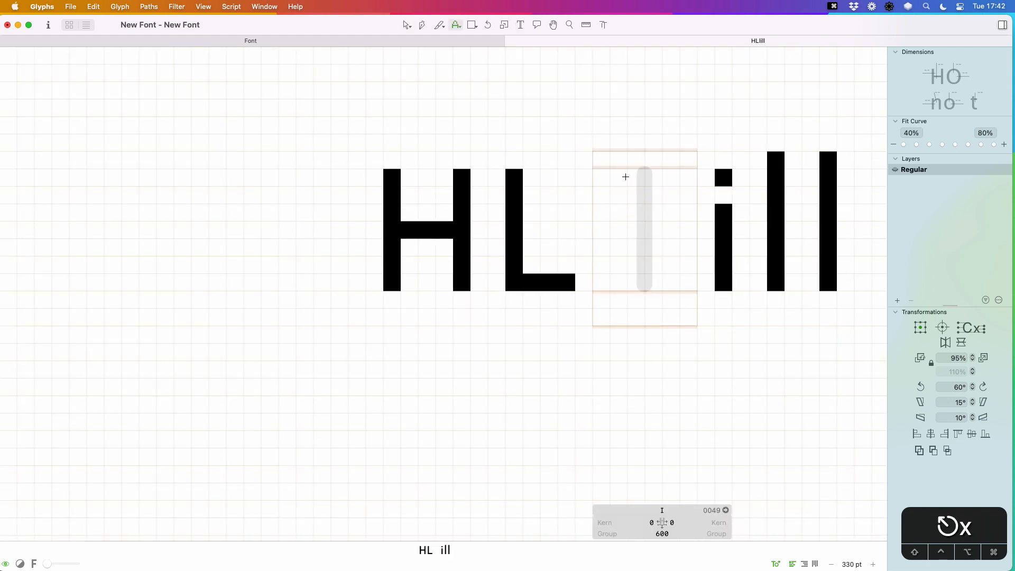
mouse_move(625, 176)
mouse_down()
mouse_move(649, 176)
mouse_move(634, 189)
mouse_move(635, 276)
mouse_move(617, 283)
mouse_move(658, 282)
mouse_up()
- Set the uppercase I's right sidebearing to 100 and check the text at a smaller size
click(683, 524)
text(100)
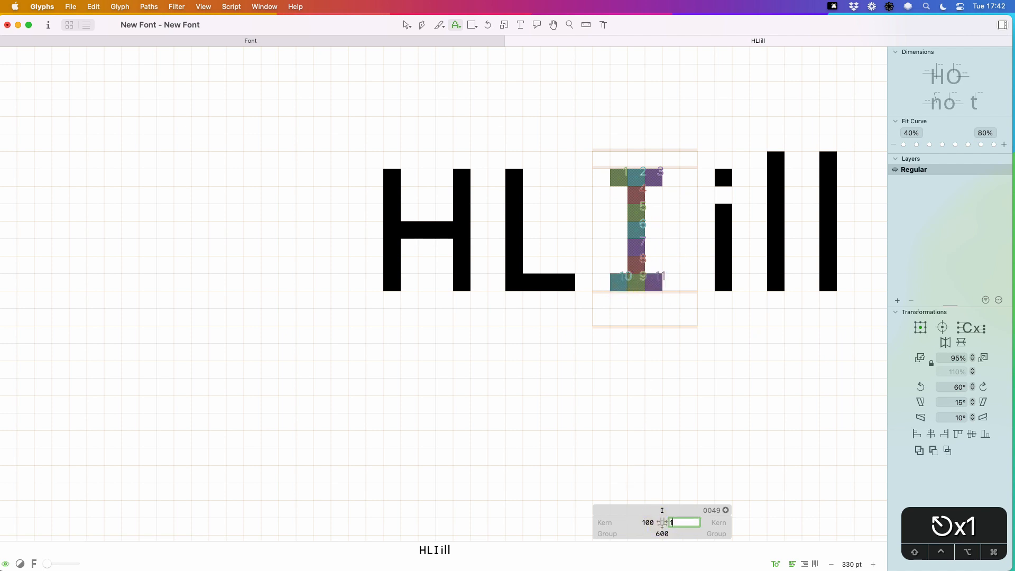
key(Return)
key(super+minus)
key(super+minus)
key(super+minus)
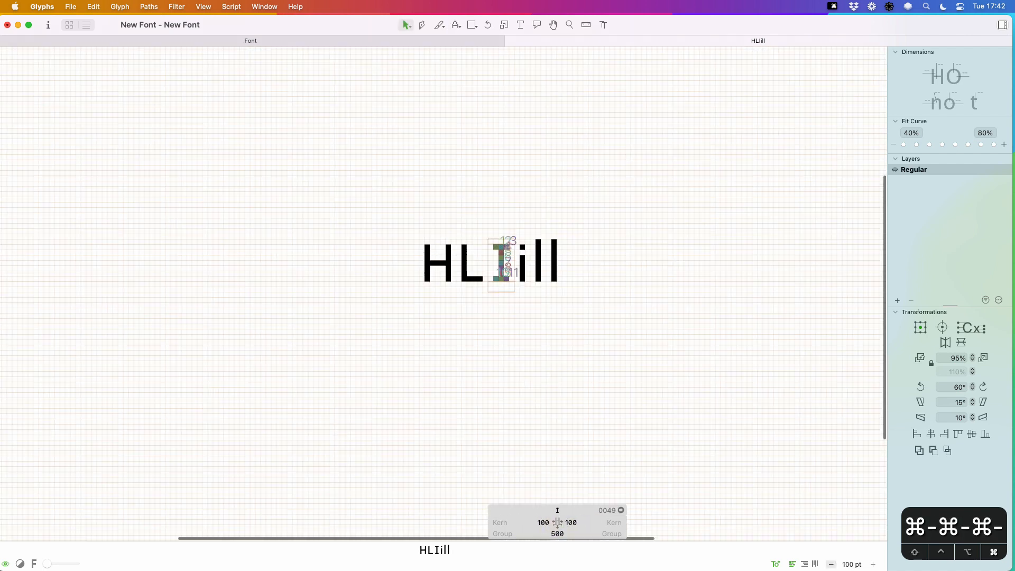
- Add an uppercase O at the end of the text and open it for pixel drawing
key(t)
key(Escape)
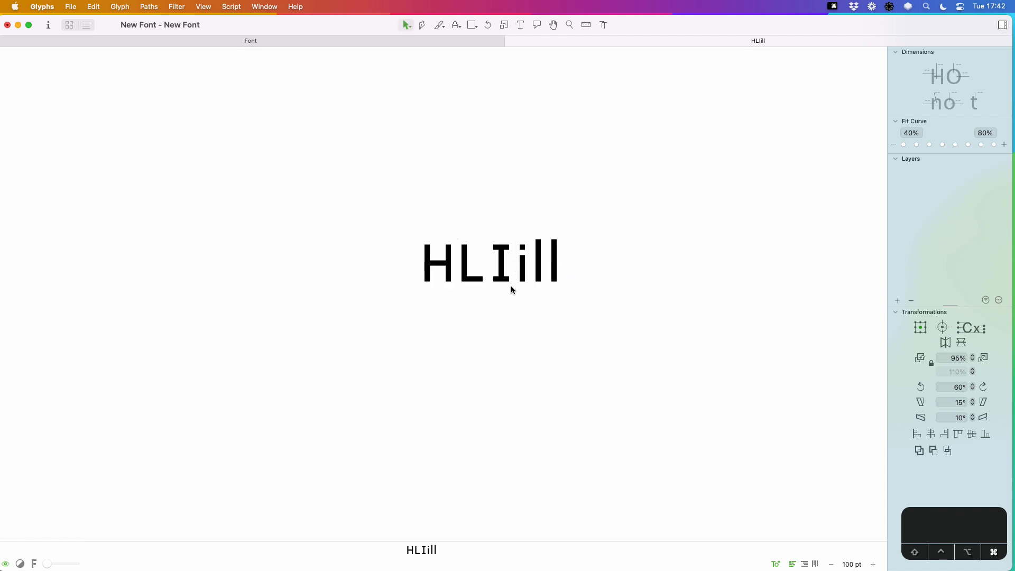
text(t)
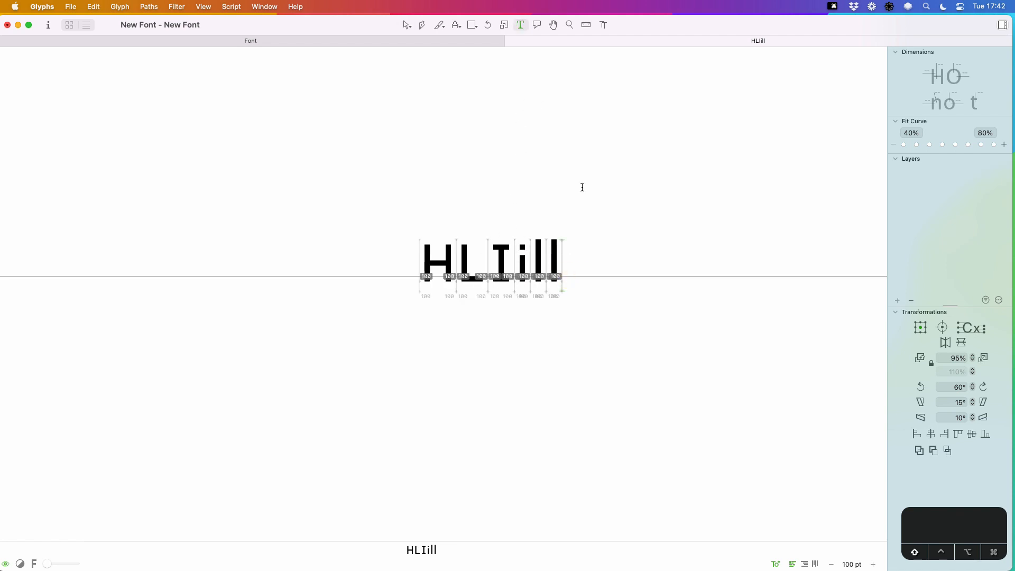
text(O)
key(Escape)
key(z)
drag(611, 222, 496, 321)
key(v)
double_click(475, 252)
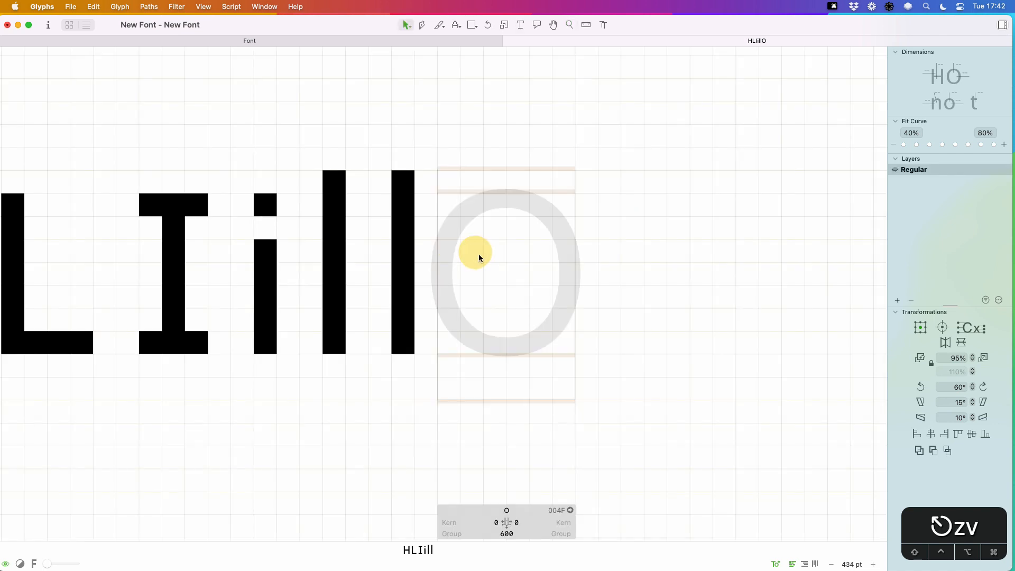
key(x)
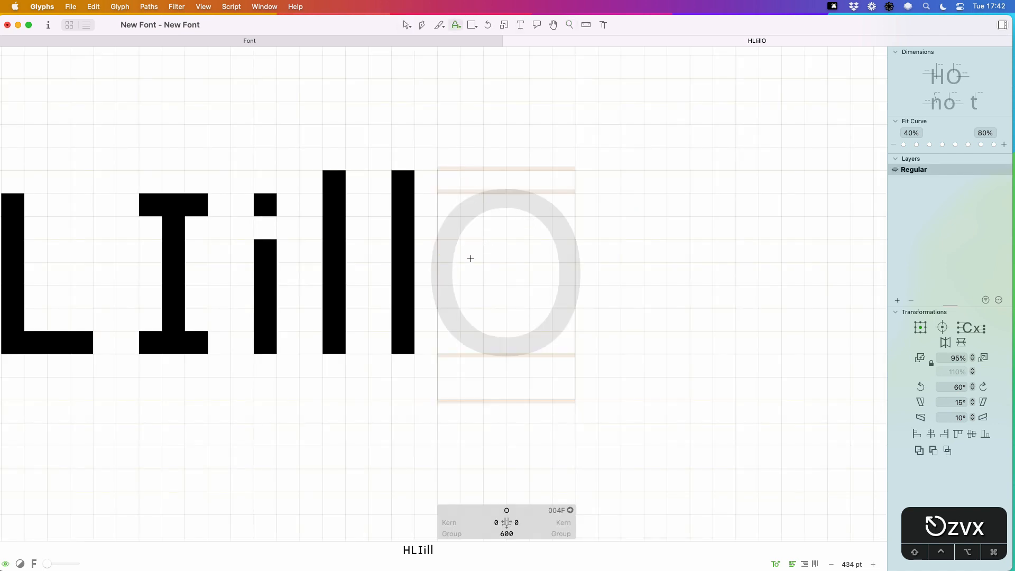
- Add a lowercase o after the uppercase O as a width reference and return to the uppercase O
text(t)
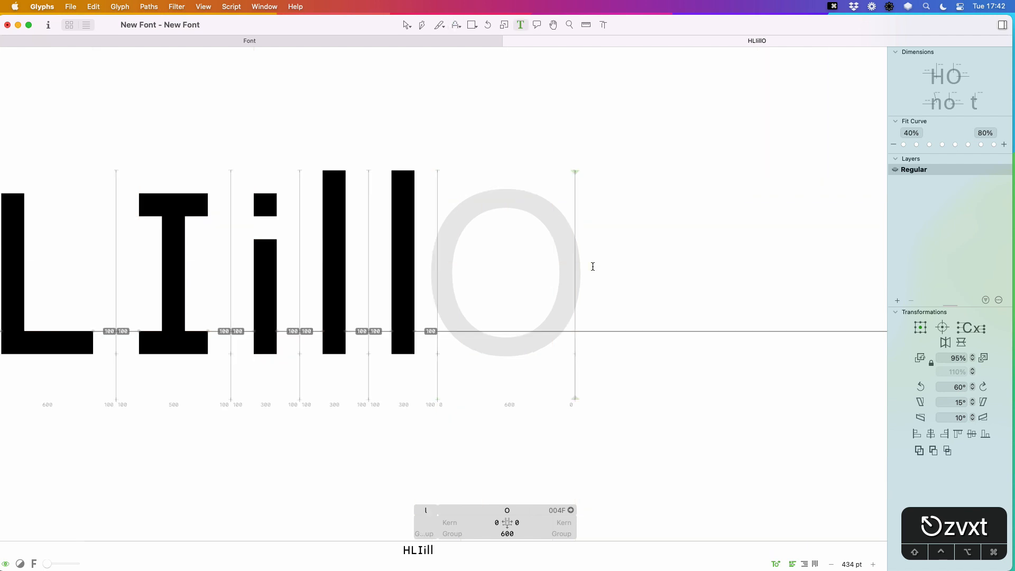
text(o)
click(510, 260)
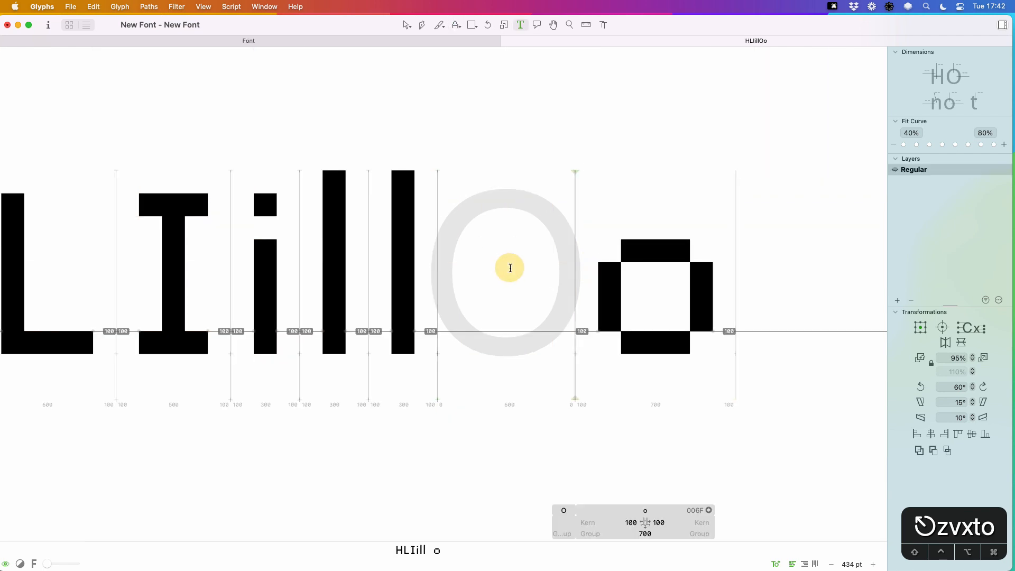
- Draw the uppercase O seven pixels tall and five pixels wide with open corners
key(x)
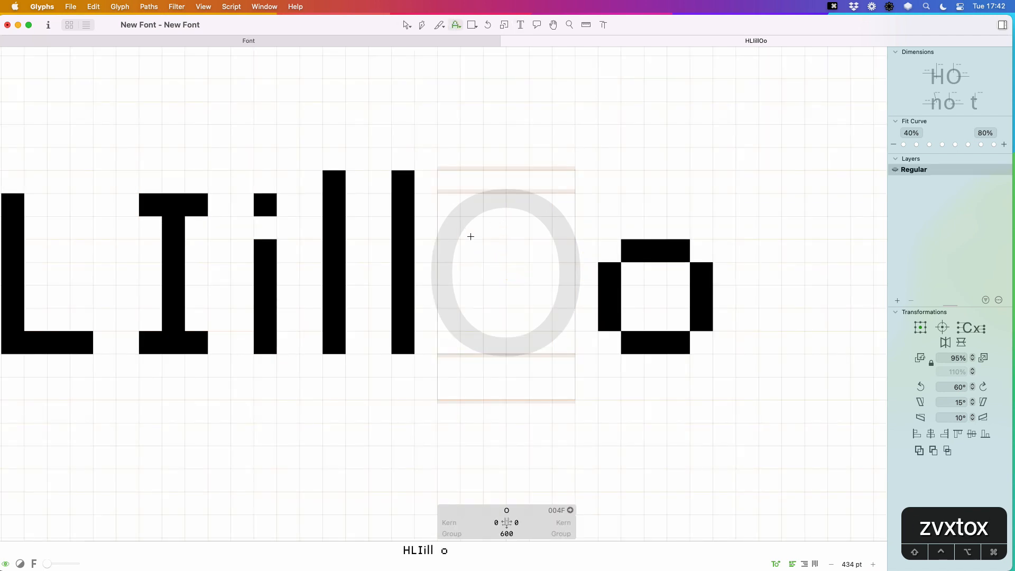
mouse_move(496, 204)
mouse_down()
mouse_move(534, 206)
mouse_move(470, 230)
mouse_move(469, 315)
mouse_move(540, 342)
mouse_up()
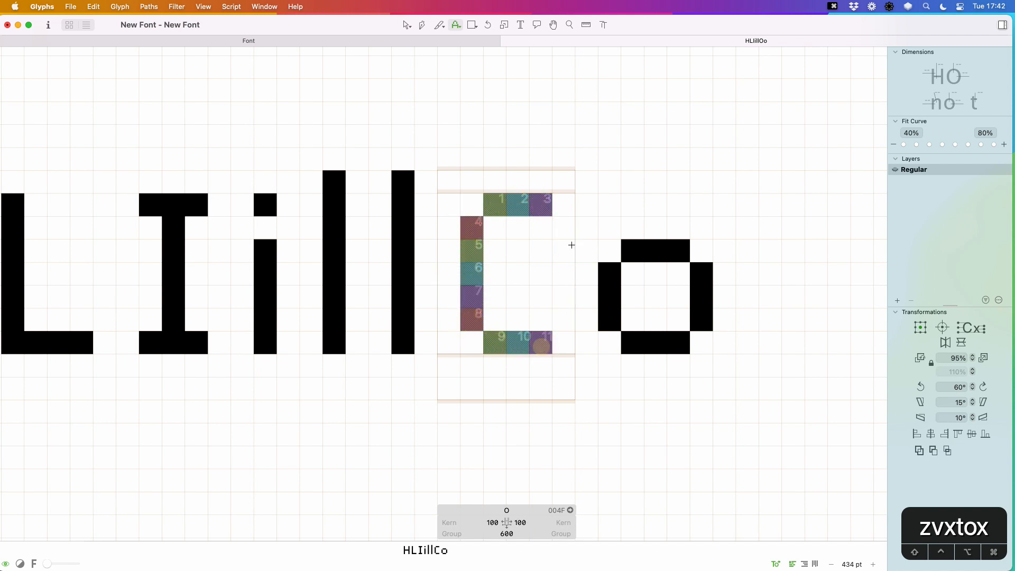
drag(563, 227, 563, 317)
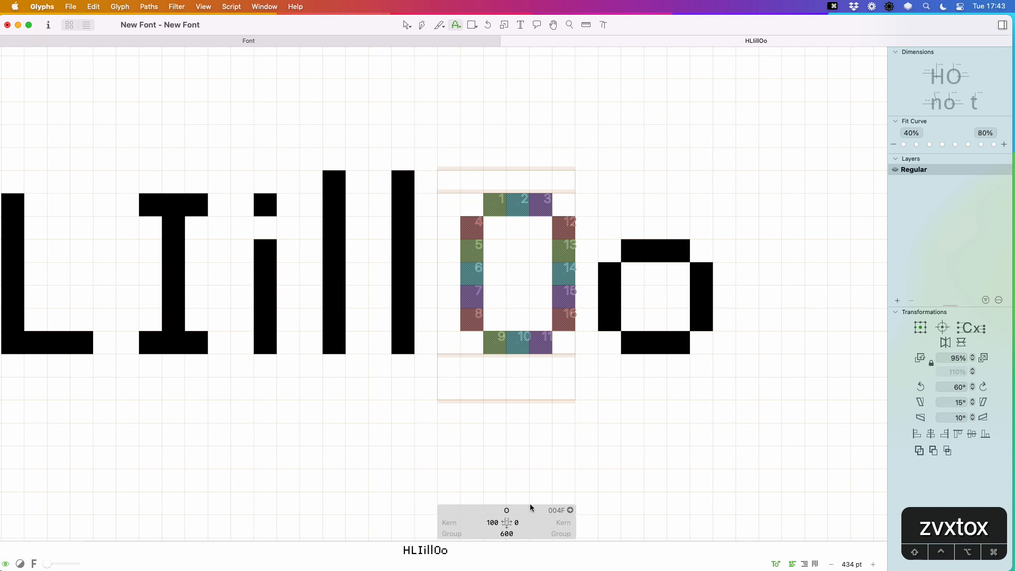
- Widen the uppercase O to six pixels by redrawing its right side, and set its right sidebearing to 100
key(x)
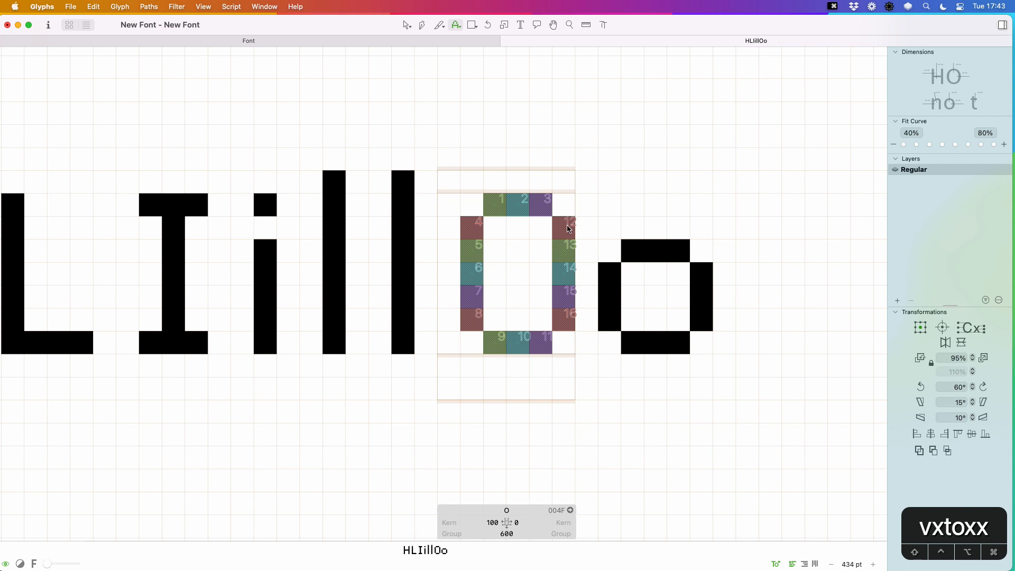
drag(567, 228, 561, 310)
click(564, 206)
mouse_move(584, 228)
mouse_down()
mouse_move(585, 323)
mouse_move(563, 342)
mouse_up()
click(522, 522)
text(1)
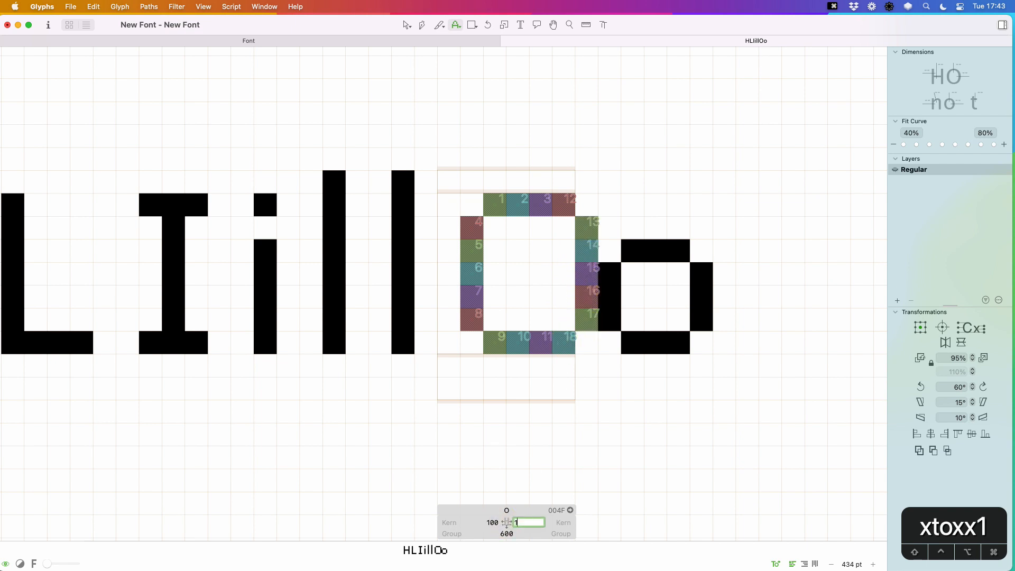
text(00)
key(Return)
- Check the uppercase O against the other letters at a smaller size
key(t)
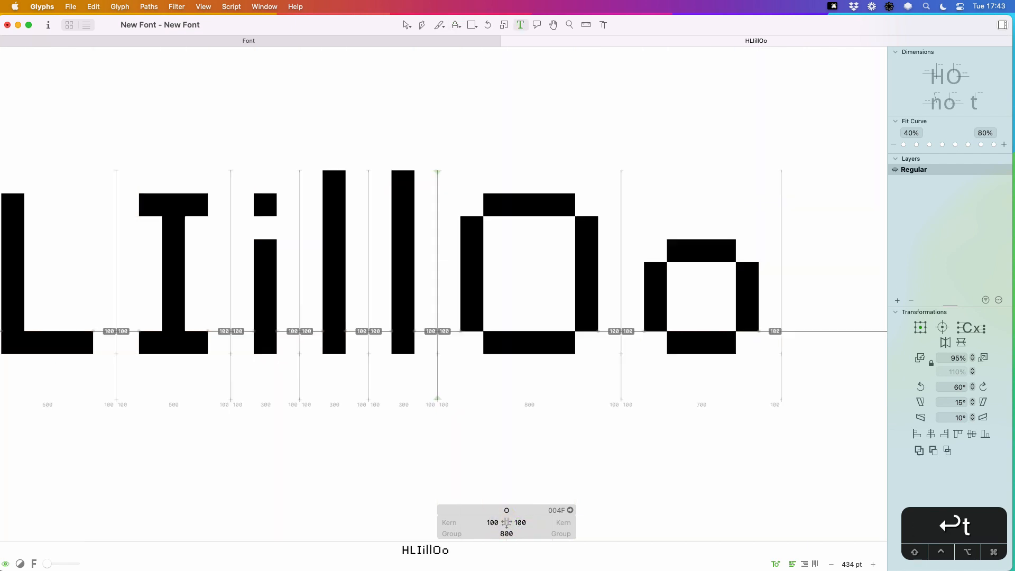
key(super+minus)
key(super+minus)
key(super+minus)
key(Escape)
key(y)
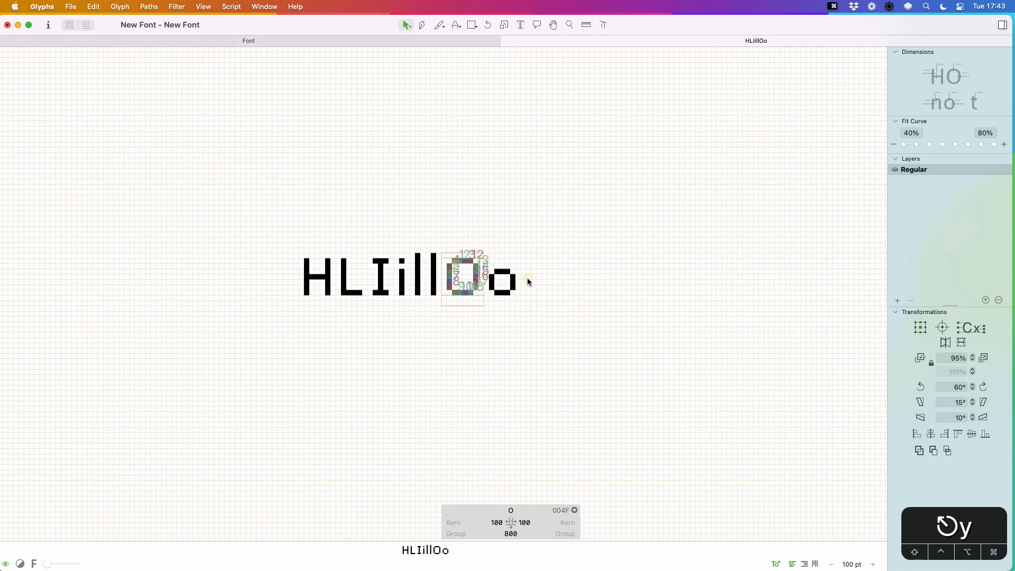
click(526, 279)
key(t)
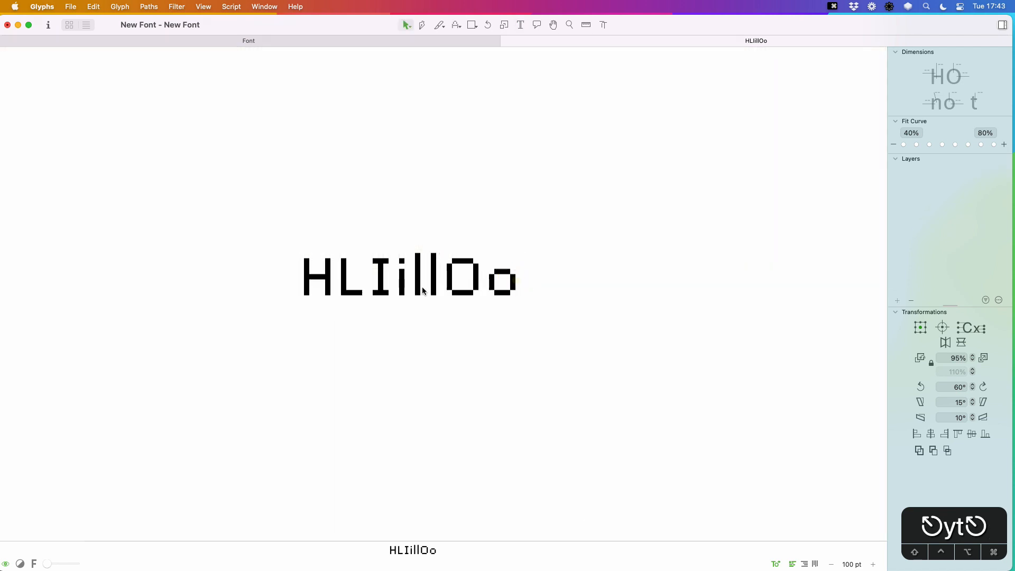
- Move all seven pixels of the uppercase H's left stem one pixel outward to the left
key(Escape)
double_click(317, 293)
key(z)
drag(352, 233, 264, 328)
key(v)
click(435, 196)
shift+click(432, 221)
shift+click(431, 245)
shift+click(433, 269)
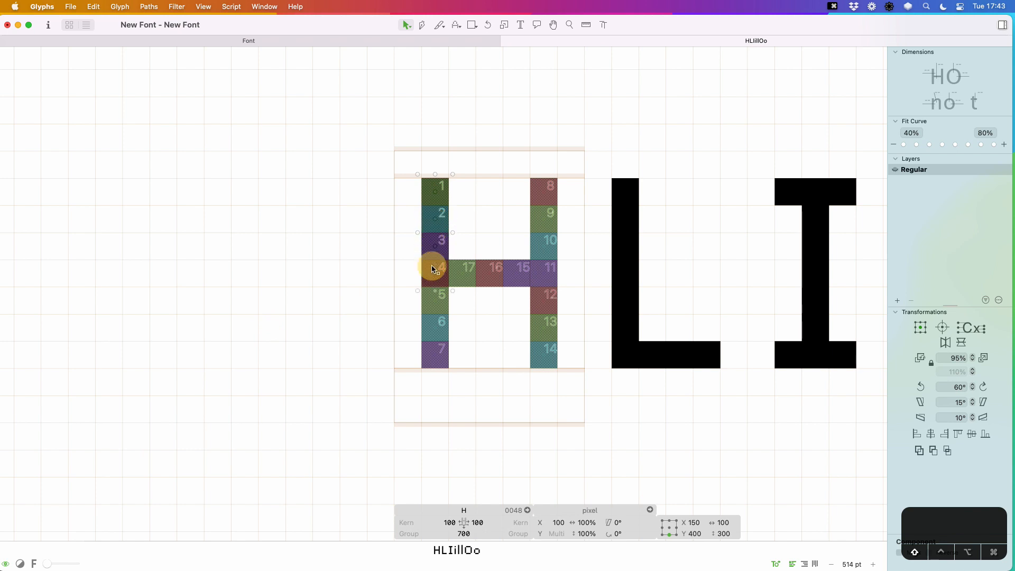
shift+click(432, 298)
shift+click(432, 325)
shift+click(431, 346)
key(Left)
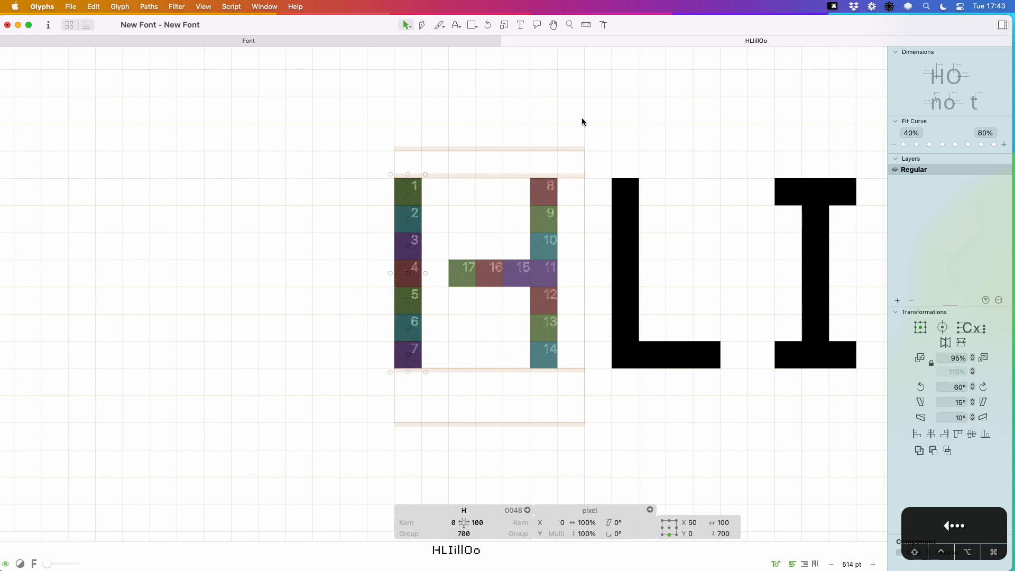
- Fill the one-pixel gap in the H's crossbar and check the text at a smaller size
key(e)
click(432, 272)
key(x)
key(v)
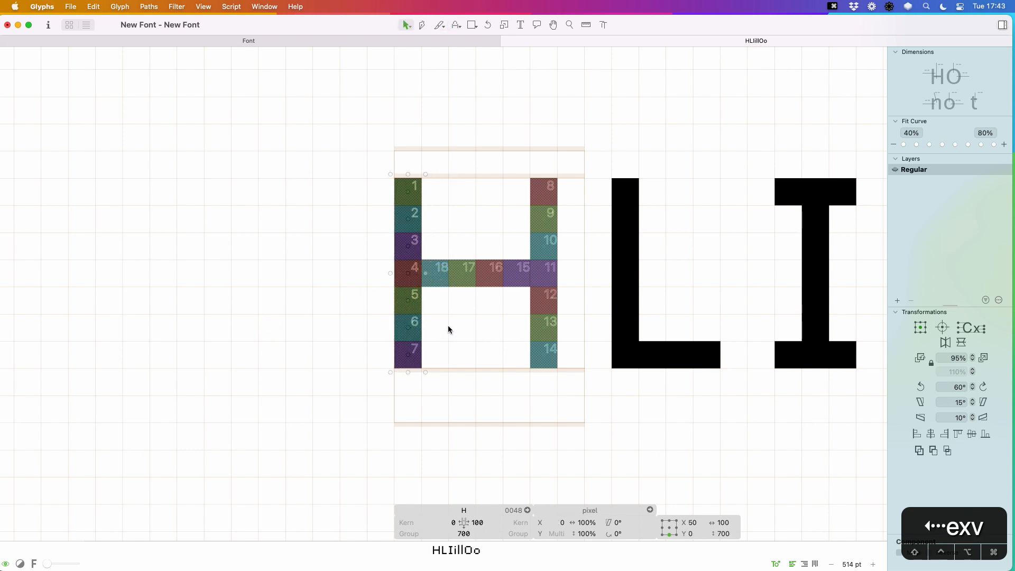
key(super+minus)
key(super+minus)
key(super+minus)
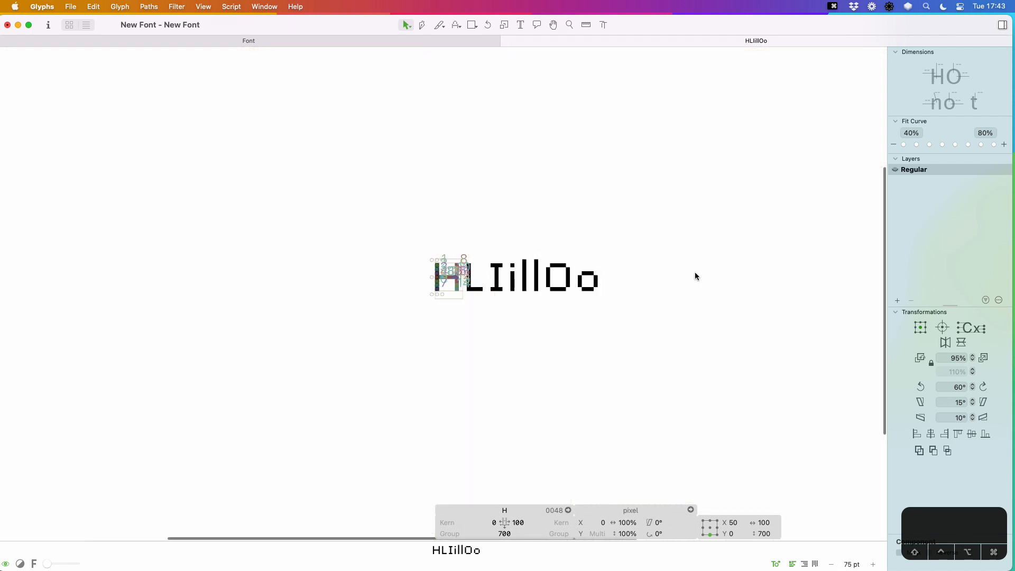
key(t)
key(Escape)
key(t)
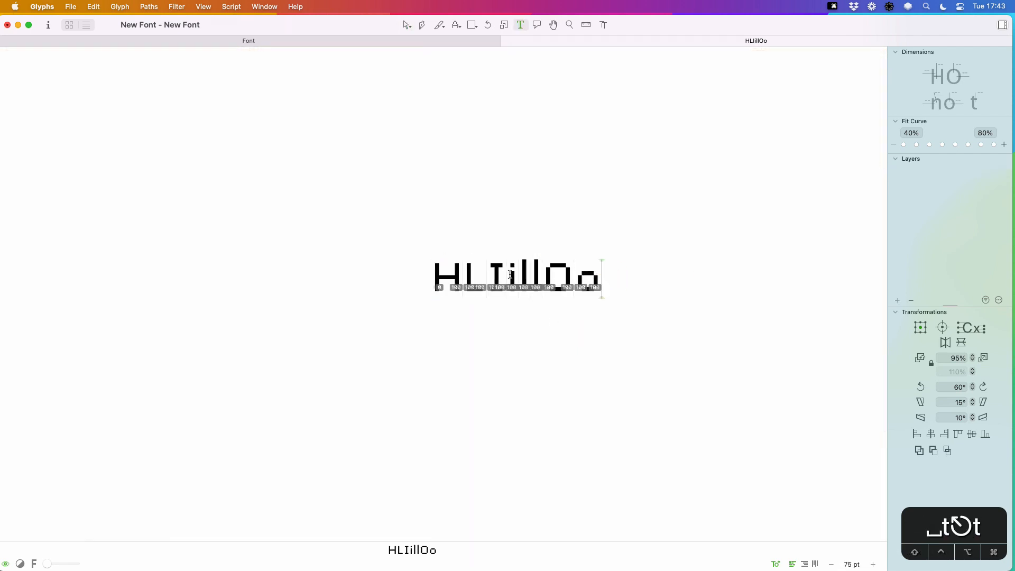
- Remove the uppercase L and I from the text and add a second line reading "cHilling"
click(512, 252)
key(BackSpace)
key(BackSpace)
click(559, 271)
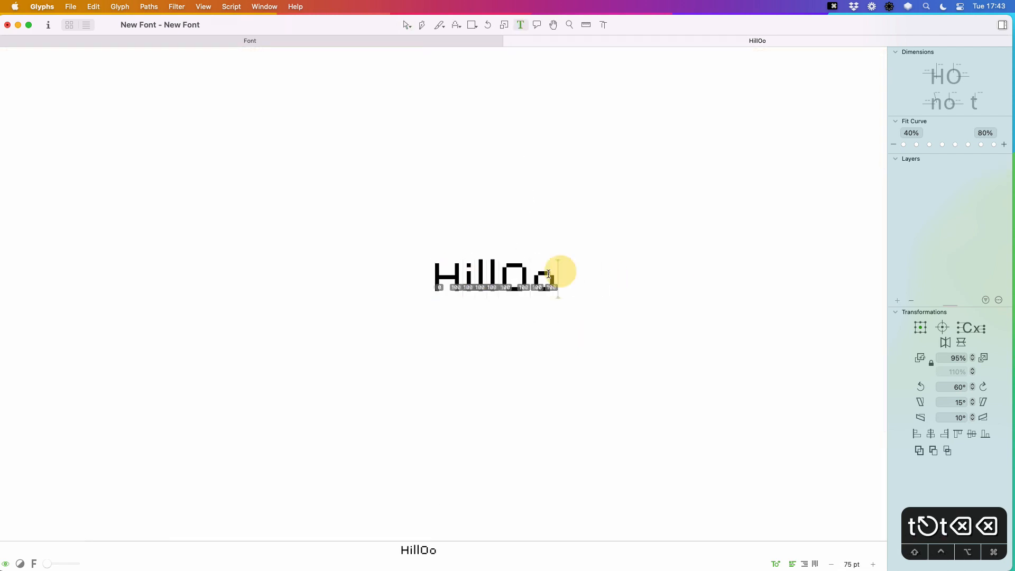
key(Return)
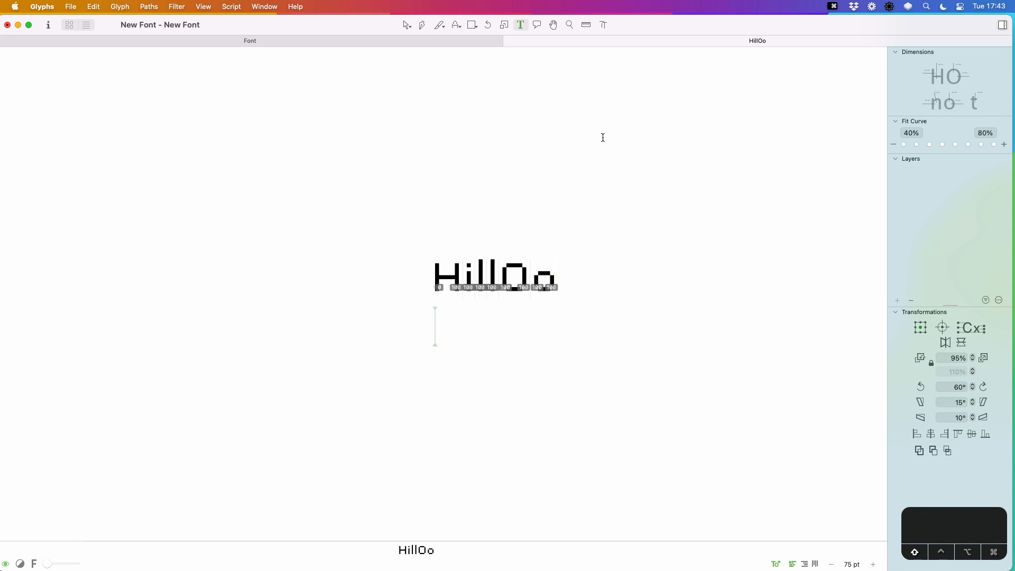
text(cHilling)
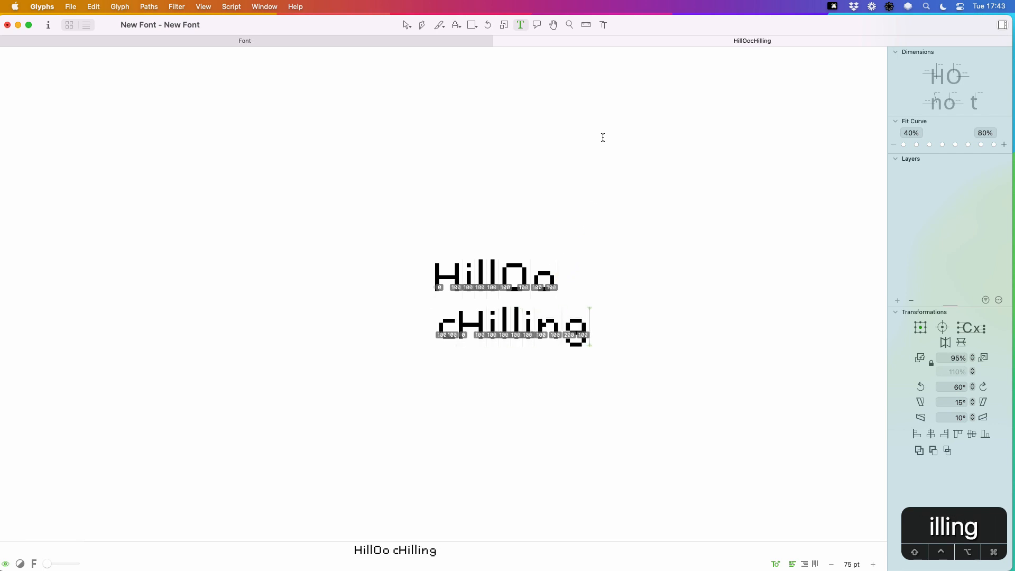
key(Escape)
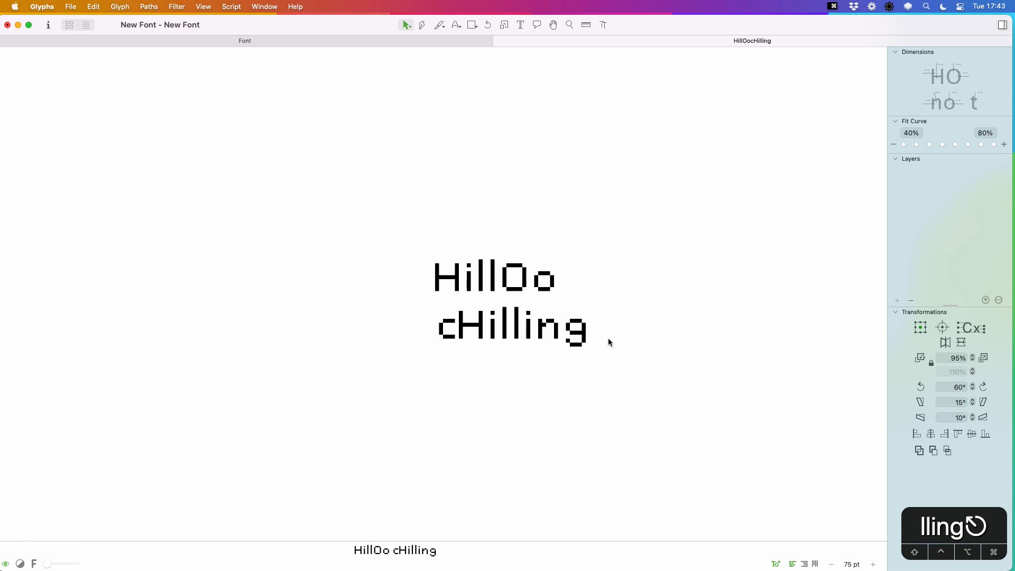
- Insert an uppercase L after the first H, extend its base by one pixel and set its right sidebearing to 100
key(t)
click(470, 234)
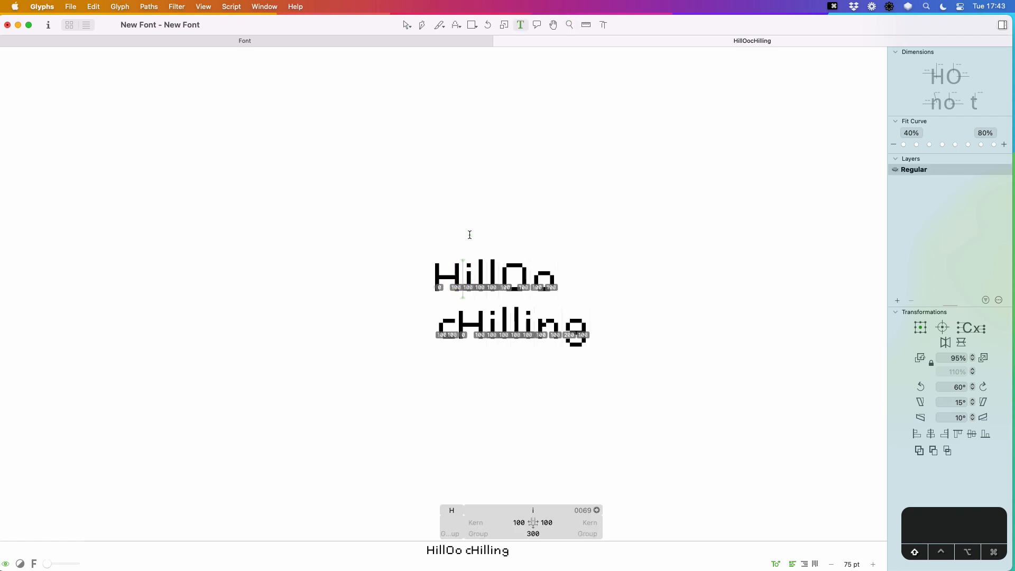
text(Lz)
drag(527, 226, 395, 317)
key(v)
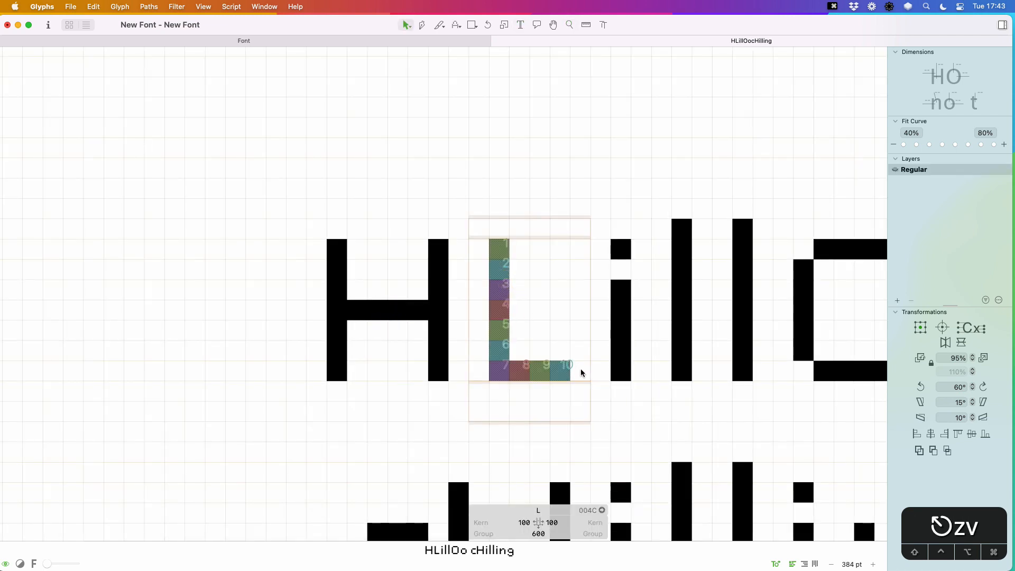
key(x)
click(580, 369)
key(v)
click(550, 522)
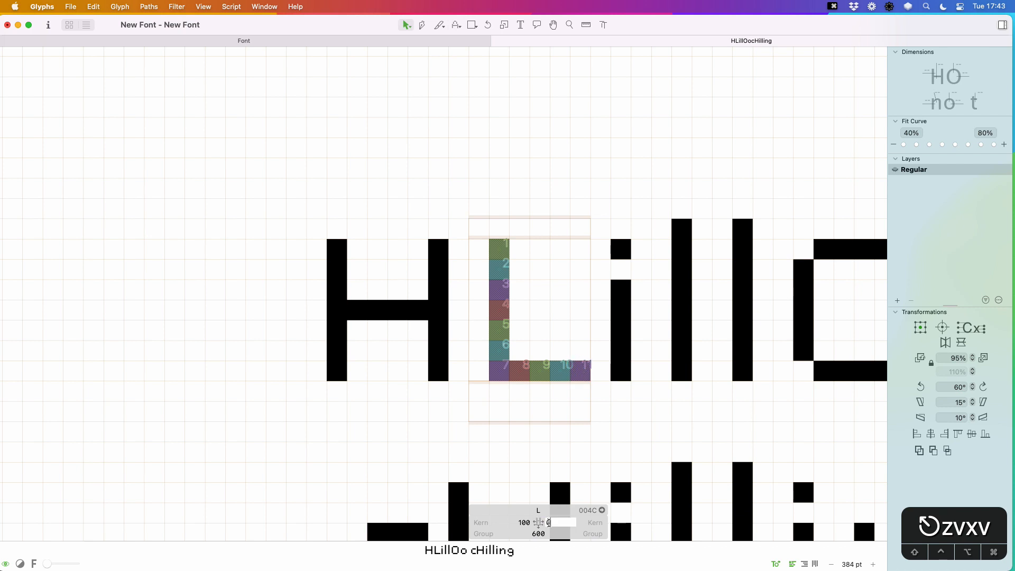
text(100)
key(Return)
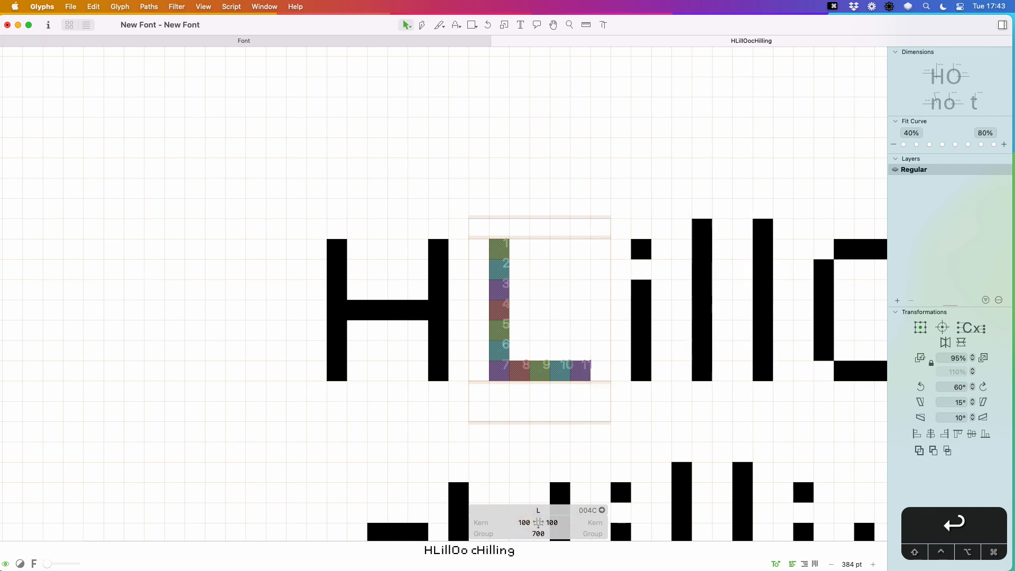
- Set the uppercase H's left sidebearing to 100 and check both lines at a smaller size
double_click(362, 301)
click(373, 522)
text(1)
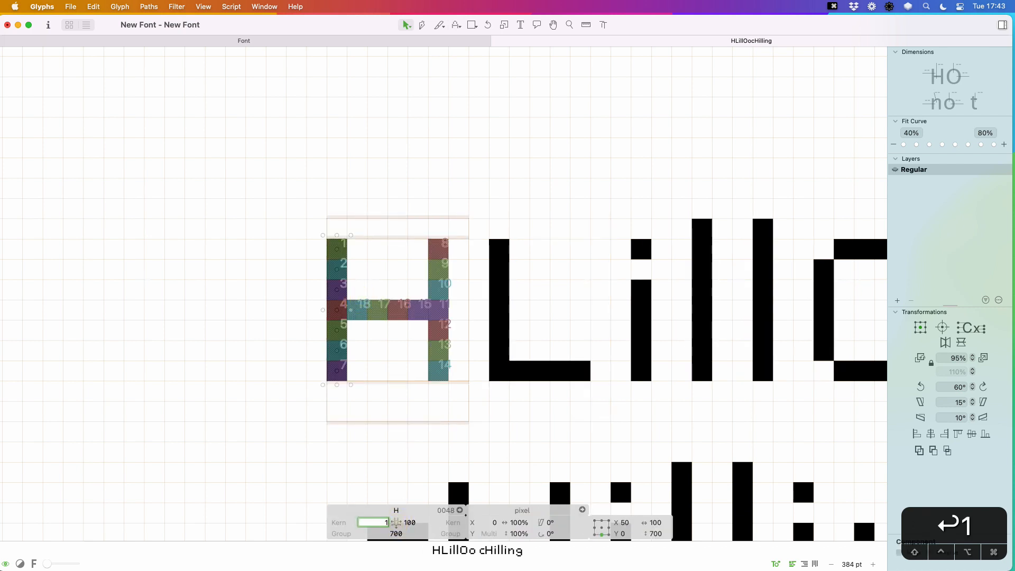
text(00)
key(Return)
key(t)
key(super+minus)
key(super+minus)
key(super+minus)
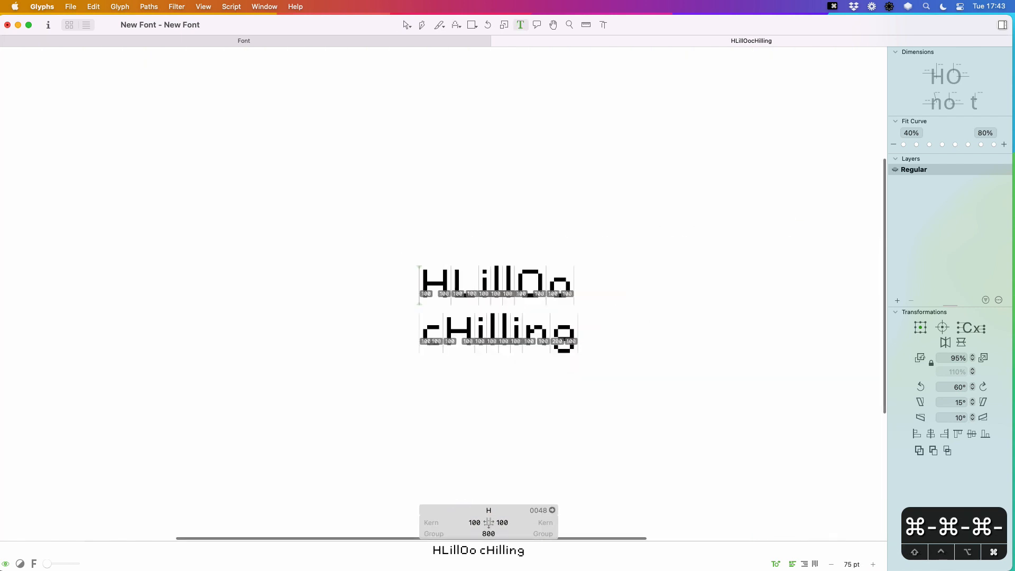
key(Escape)
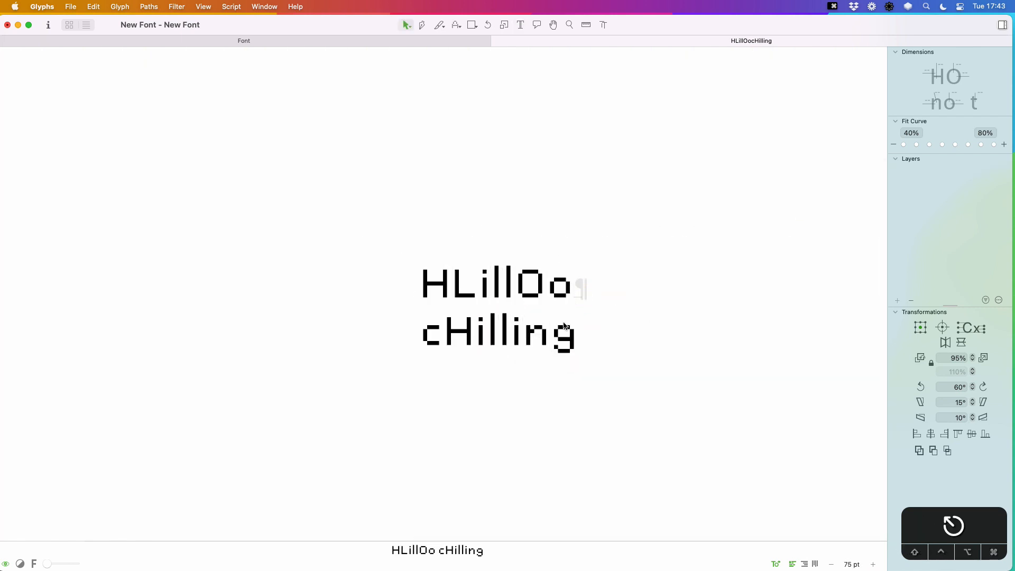
- Add an uppercase P at the end of the first line and open it for editing
text(t)
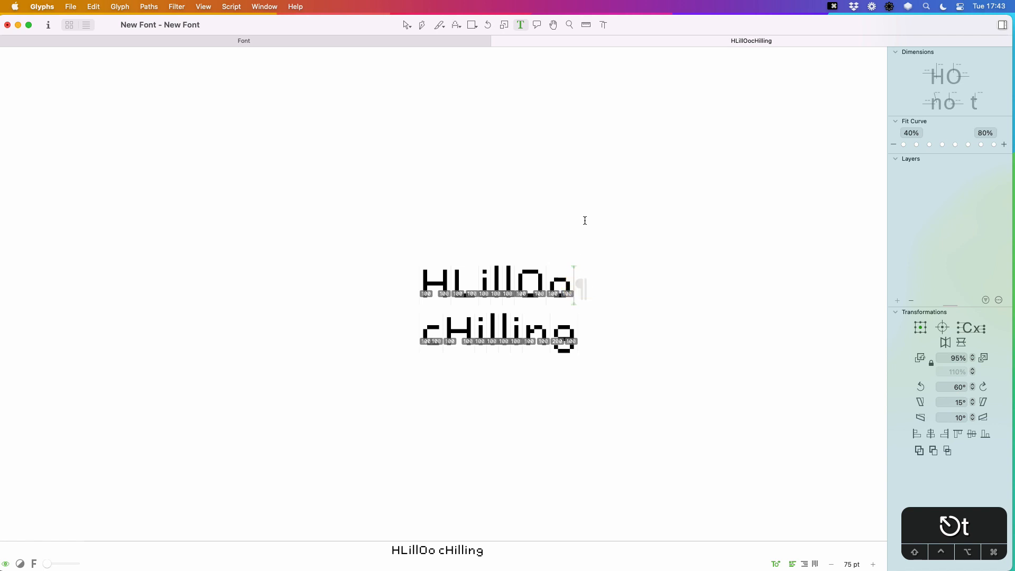
text(P)
key(Escape)
key(z)
click(618, 237)
key(v)
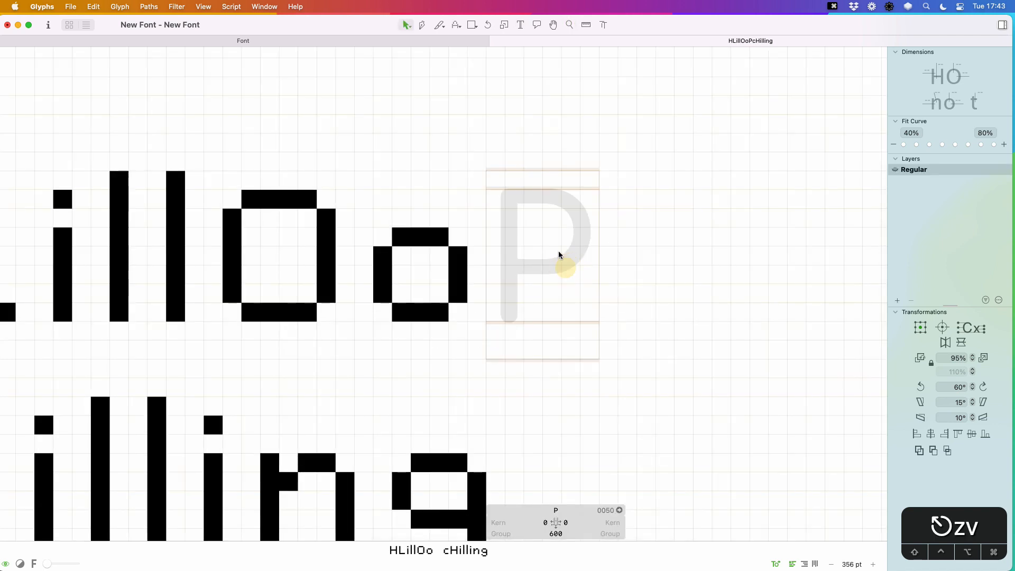
- Draw the uppercase P with a seven-pixel stem and a five-pixel-tall bowl, five pixels wide overall
key(x)
click(514, 200)
drag(517, 219, 516, 317)
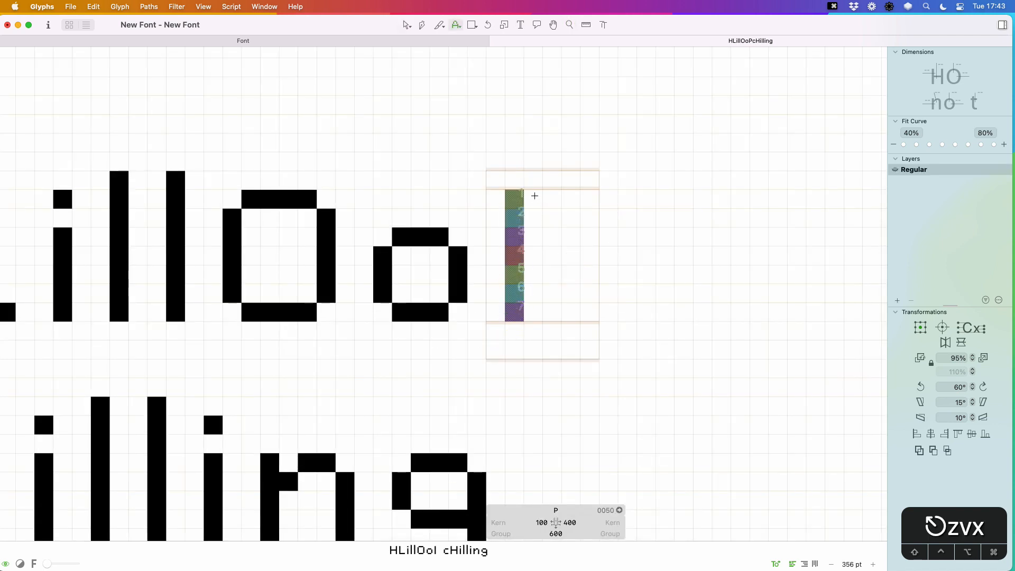
drag(537, 196, 571, 199)
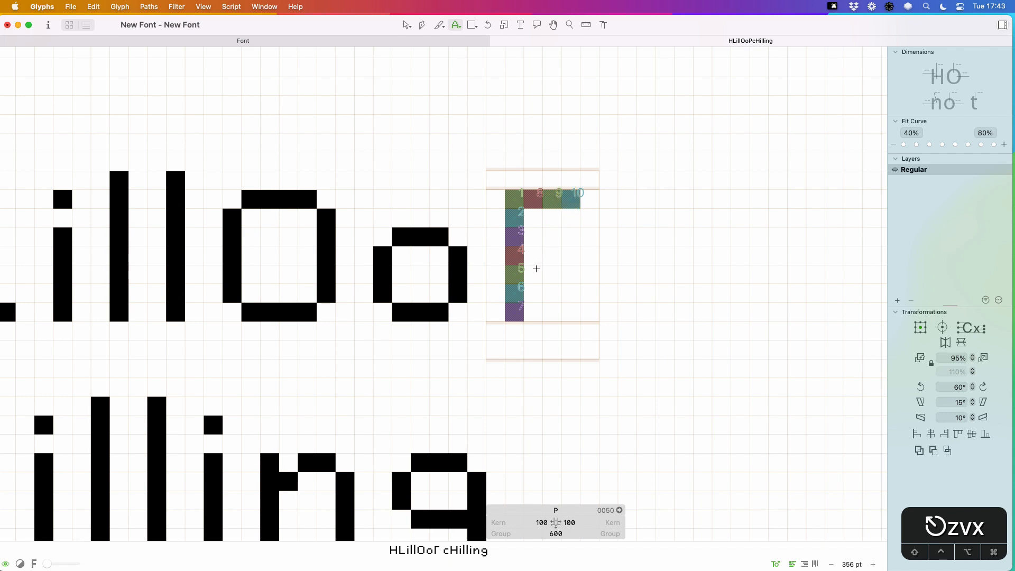
drag(536, 268, 575, 273)
drag(591, 213, 594, 257)
key(v)
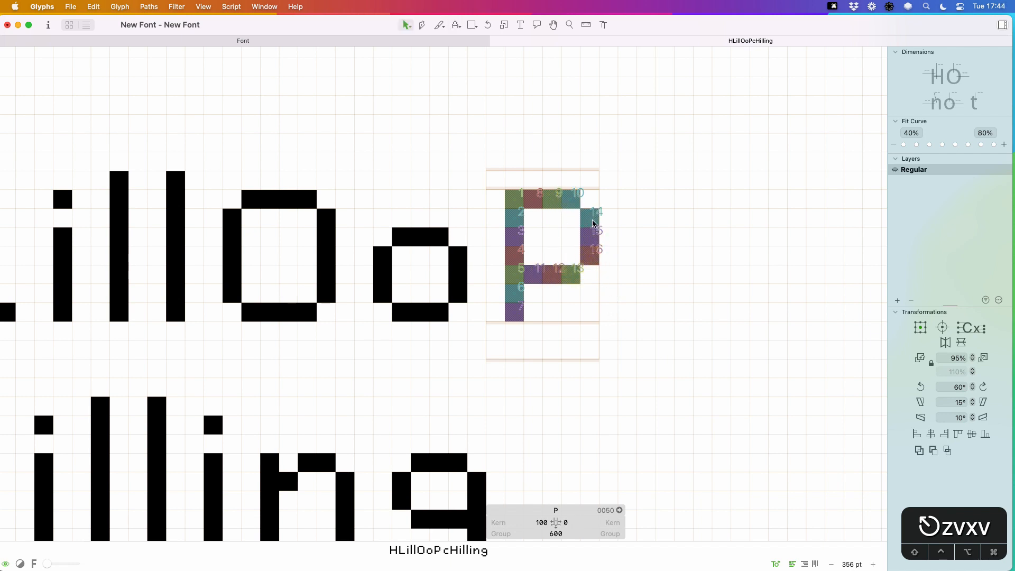
- Widen the uppercase P's bowl by one pixel, moving its three-pixel side one column outward and extending both bars
key(x)
drag(592, 213, 588, 260)
click(589, 274)
mouse_move(590, 200)
mouse_down()
mouse_move(609, 234)
mouse_move(609, 257)
mouse_up()
key(v)
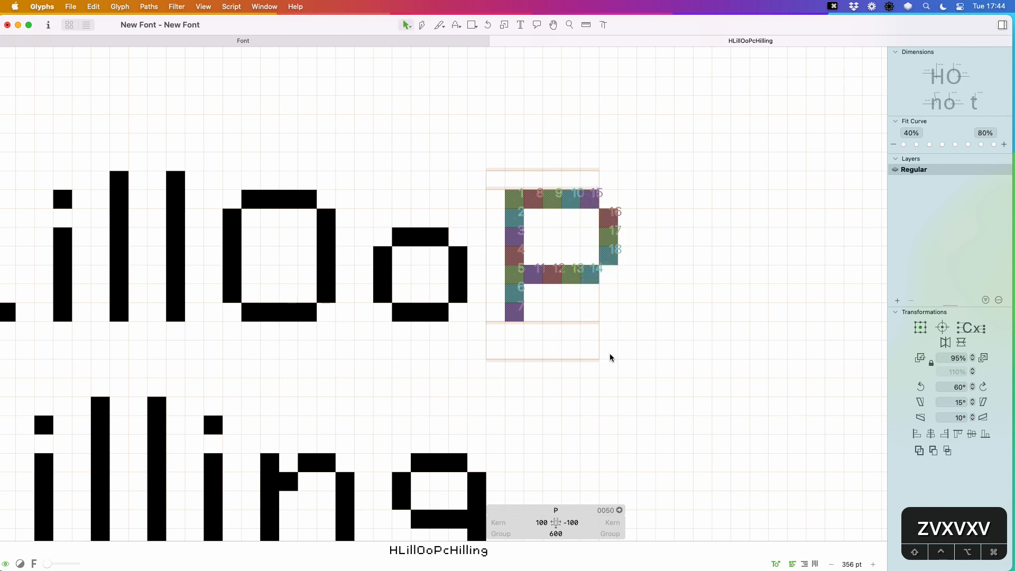
- Set the uppercase P's right sidebearing to 100
key(t)
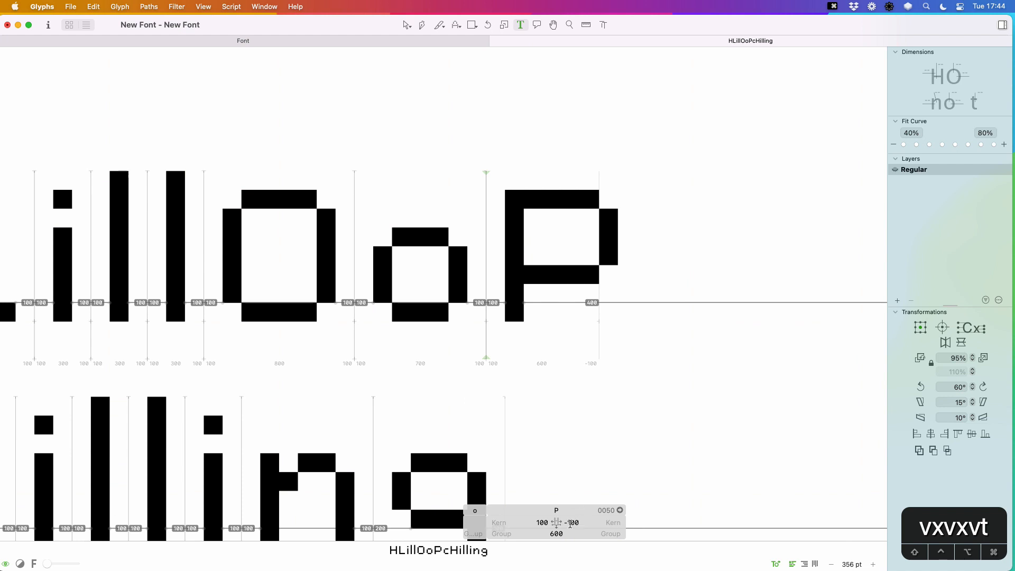
click(561, 521)
text(1)
key(Return)
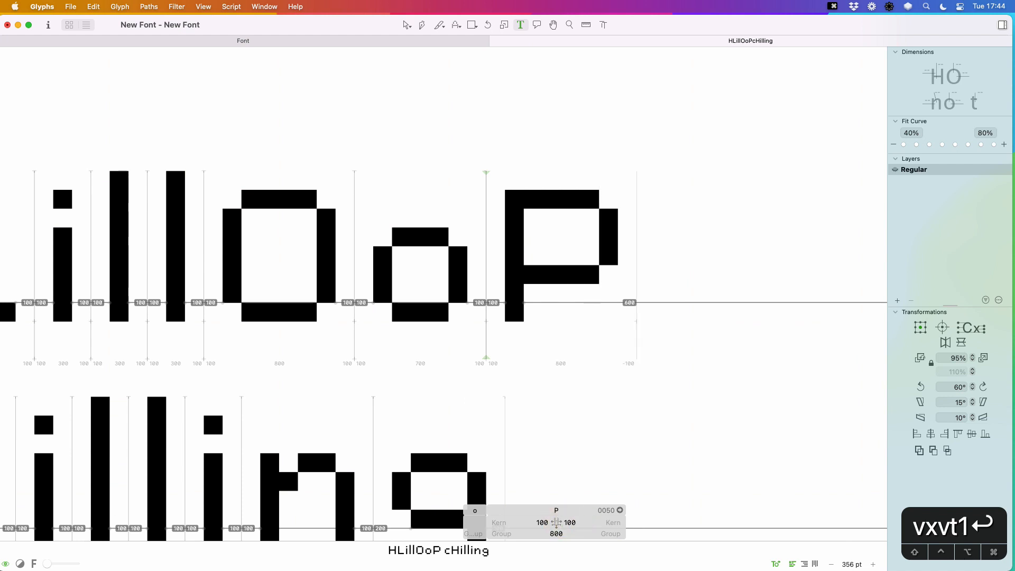
- Add an uppercase R after the P and open it for editing
click(667, 264)
text(R)
key(Escape)
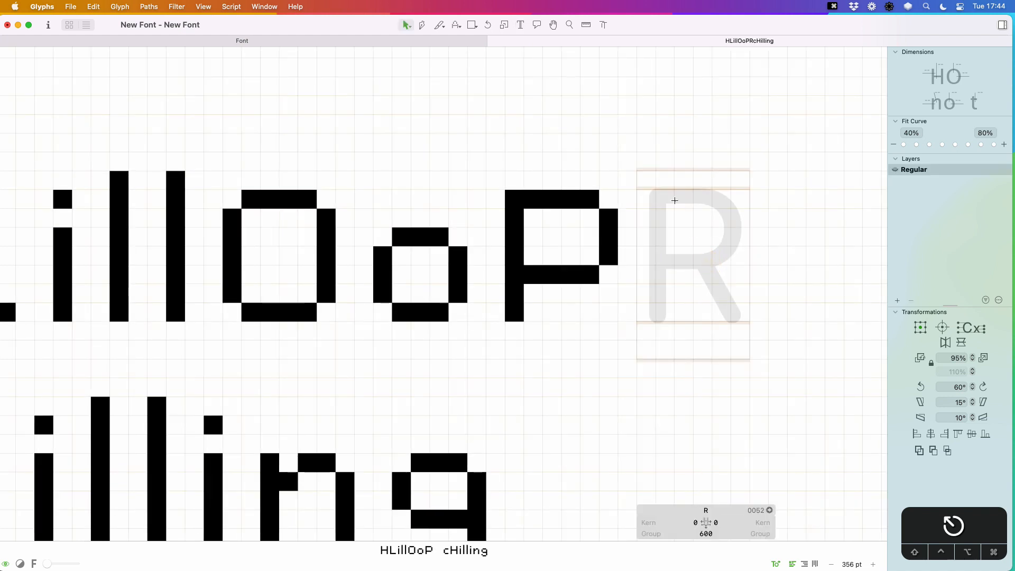
- Draw the uppercase R's seven-pixel stem and five-pixel-tall bowl, six pixels wide overall like the P
key(x)
drag(665, 200, 665, 312)
click(704, 199)
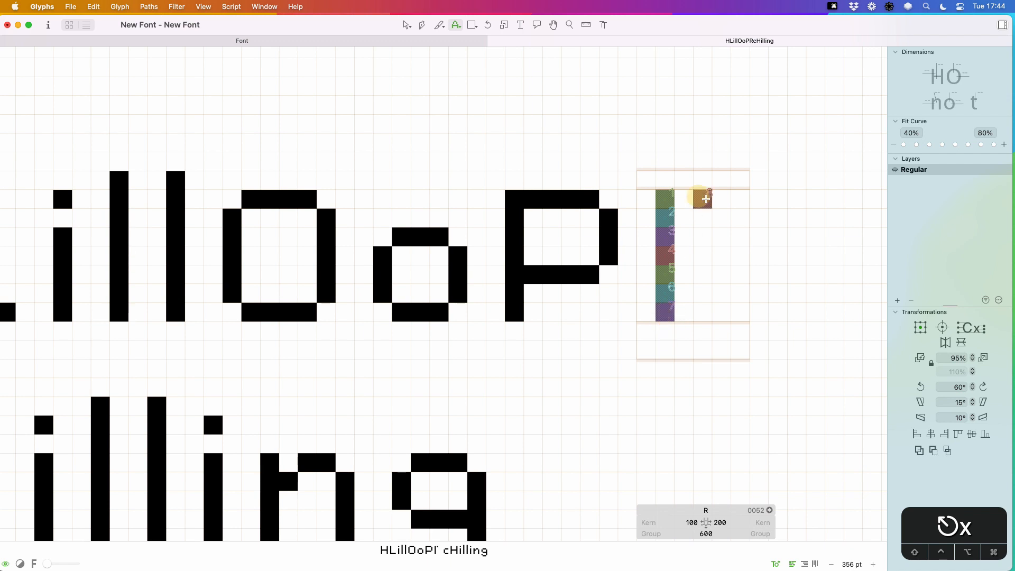
click(721, 199)
click(683, 199)
click(740, 199)
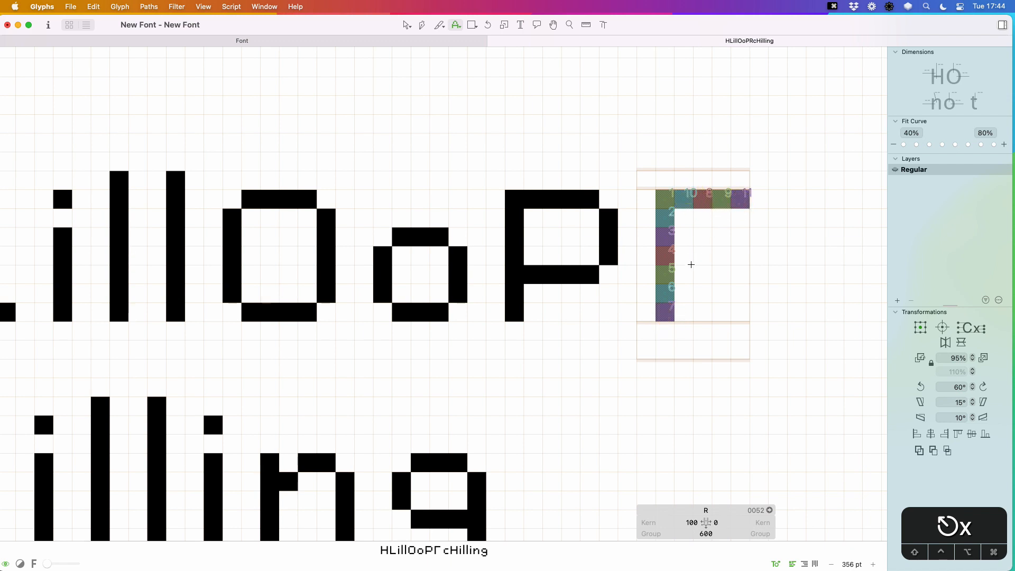
drag(691, 269, 740, 274)
drag(760, 213, 759, 251)
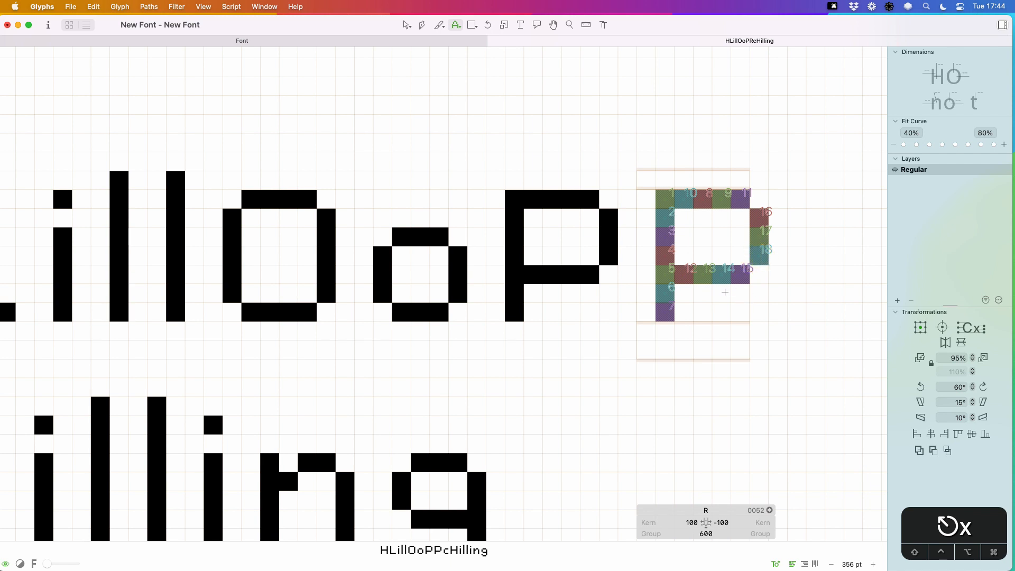
- Add the R's two-pixel diagonal leg, clear the middle bar's last pixel and shift the bowl's lowest side pixel one column inward
click(739, 293)
click(760, 312)
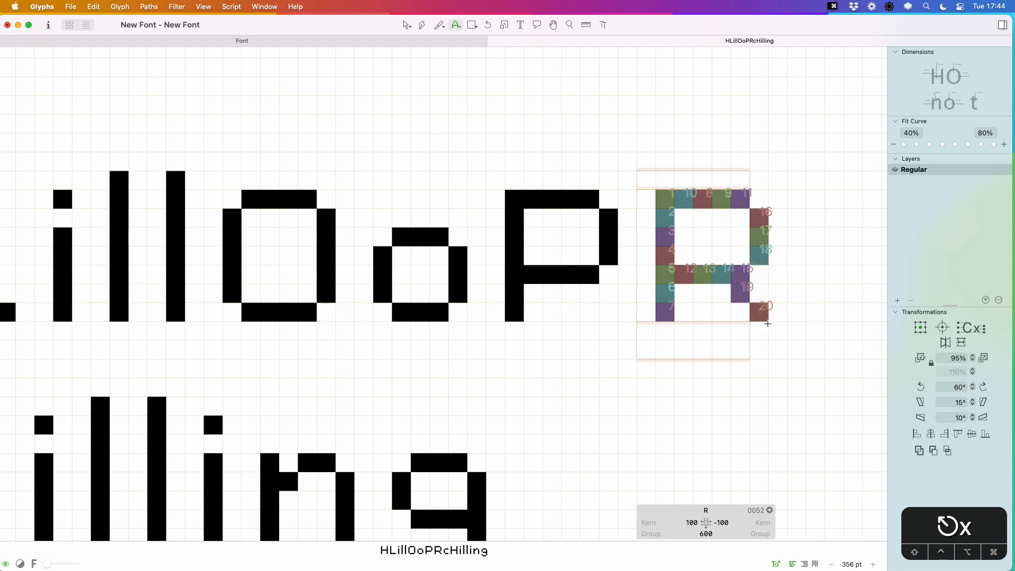
click(740, 268)
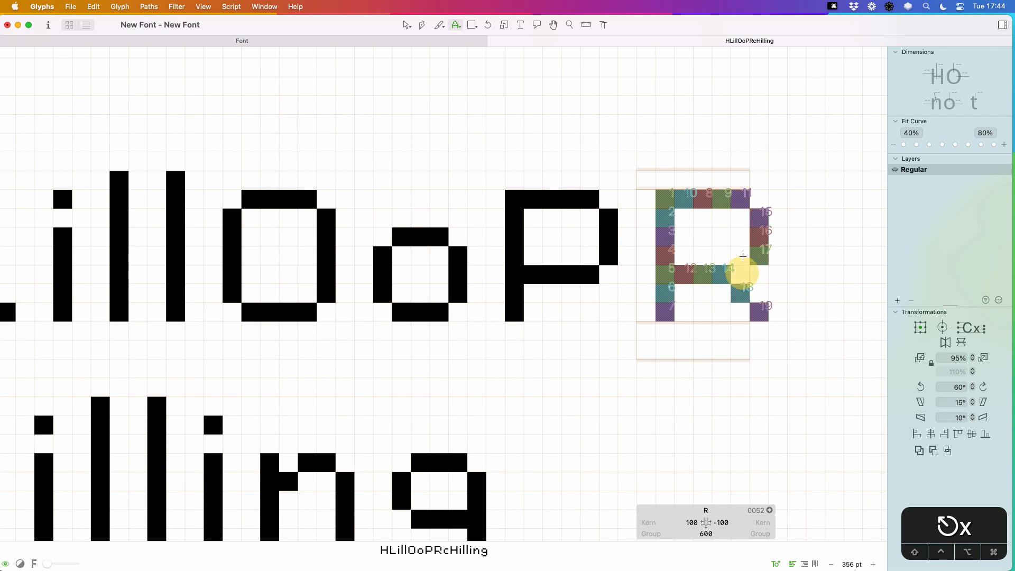
click(739, 249)
click(758, 254)
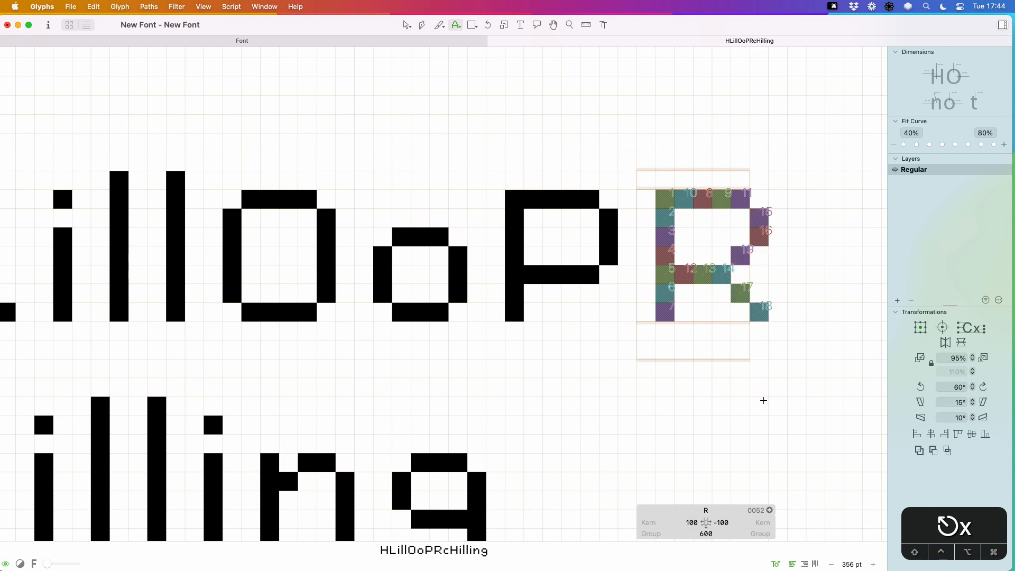
- Try extra pixels around the junction of the R's bowl and leg
click(721, 254)
click(722, 252)
click(722, 288)
click(722, 287)
click(742, 275)
click(742, 276)
- Set the uppercase R's right sidebearing to 100
key(v)
key(t)
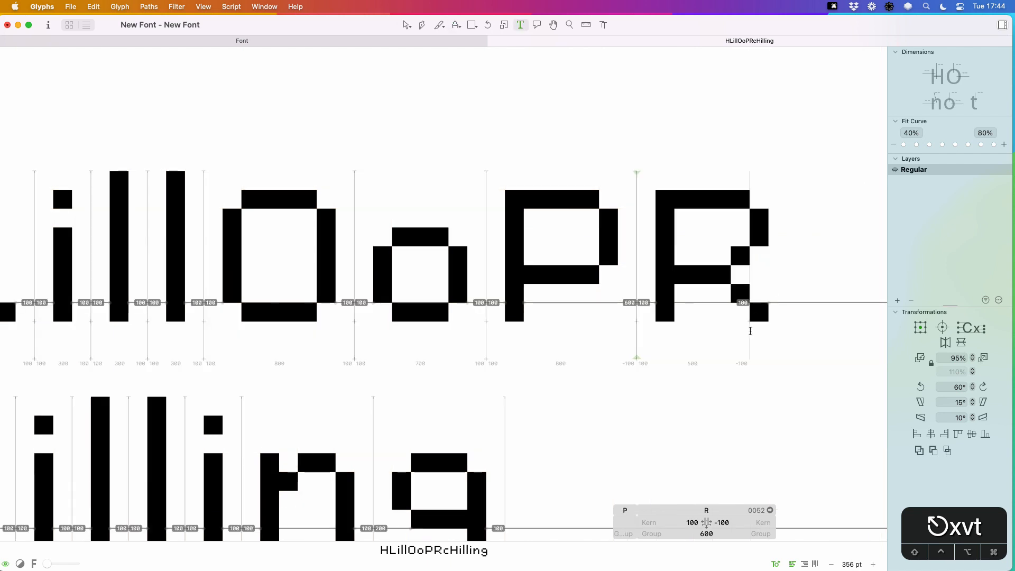
click(766, 279)
key(Escape)
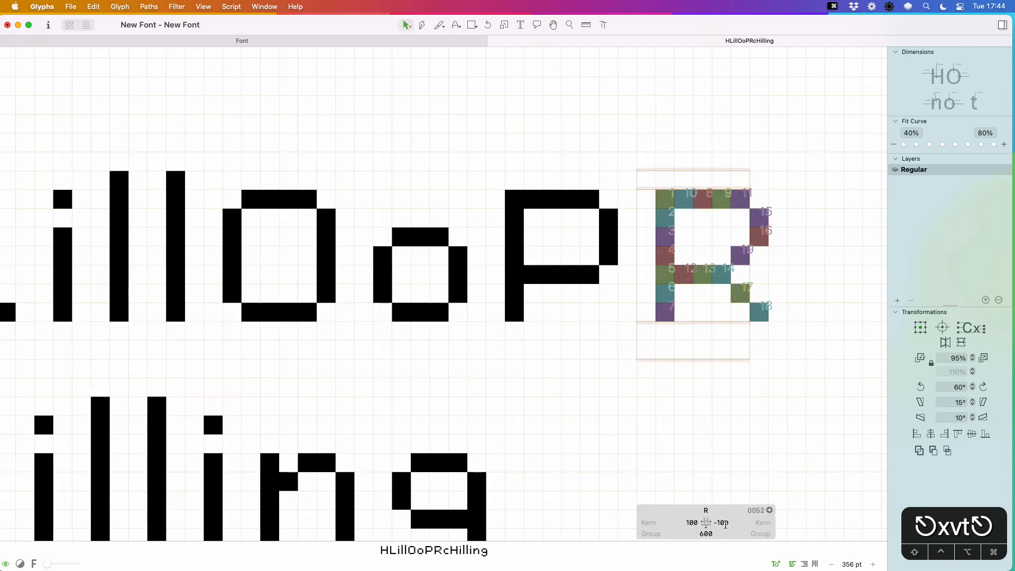
click(725, 523)
key(super+a)
text(100)
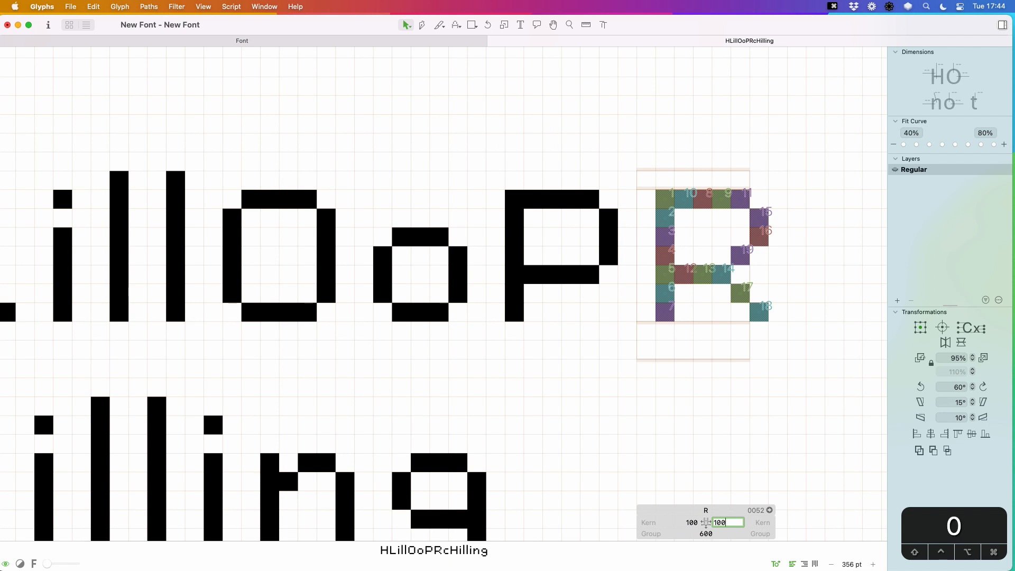
key(Return)
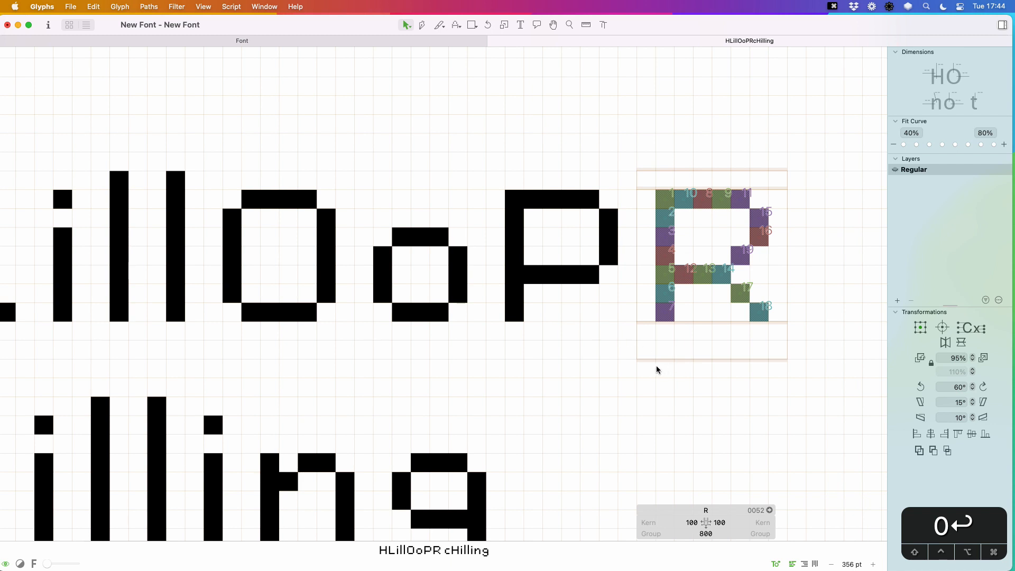
- Check both lines of sample text at a smaller size, then close them and return to the glyph overview
key(super+minus)
key(super+minus)
key(super+minus)
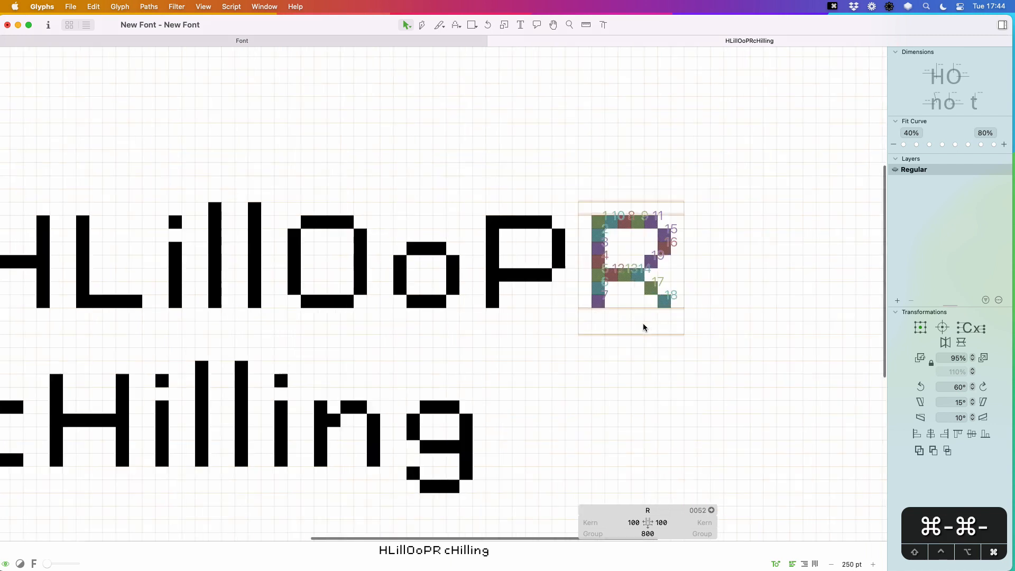
key(super+equal)
key(super+equal)
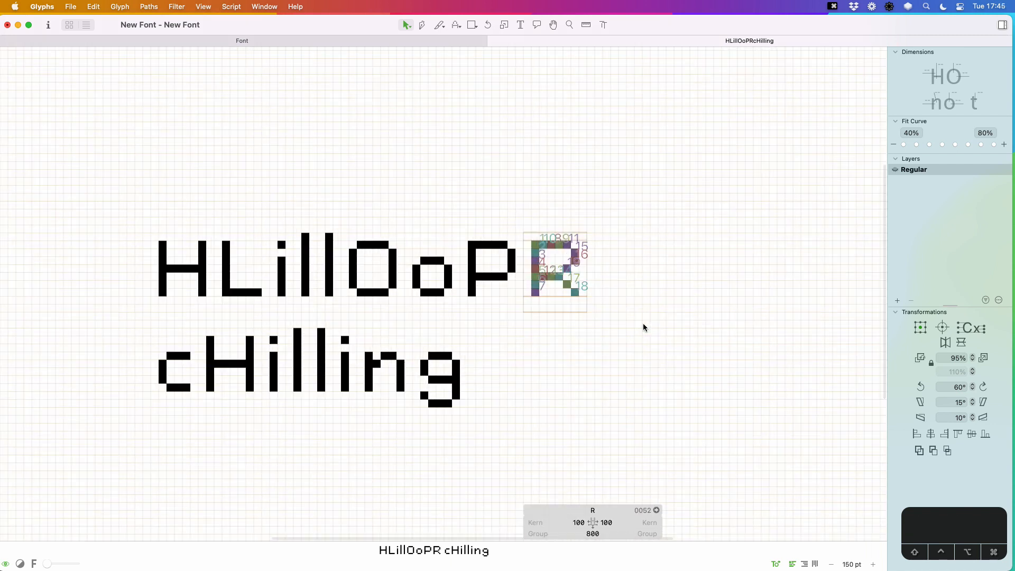
key(t)
key(Escape)
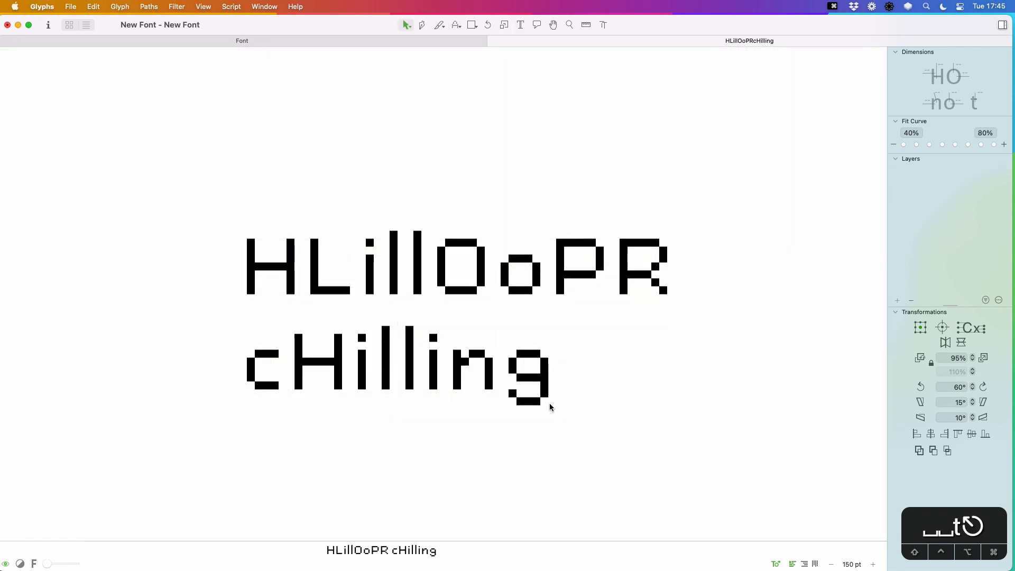
key(super+w)
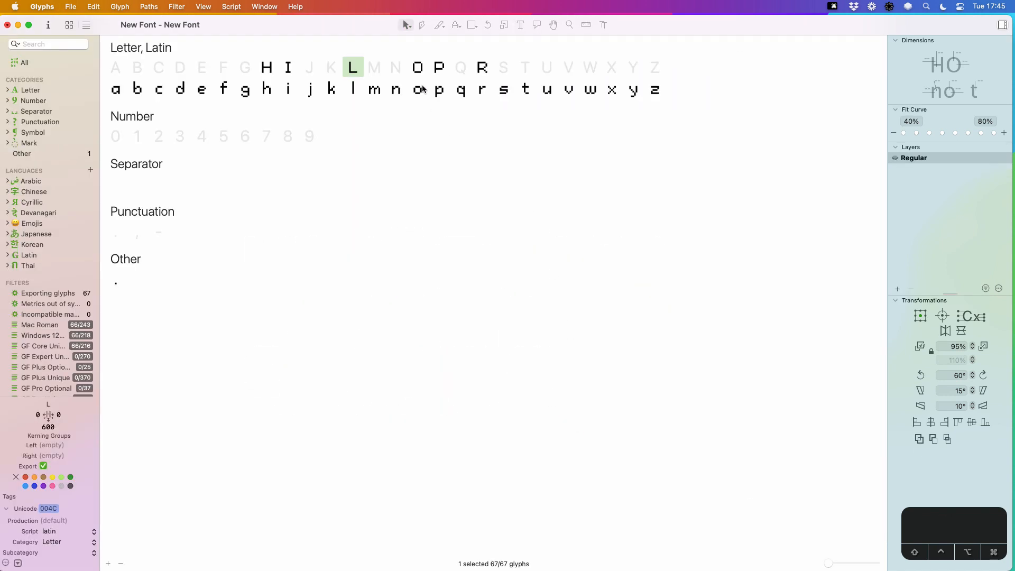
- Open the uppercase H in a new edit view with uppercase F and E inserted before it, enlarged for drawing
click(400, 69)
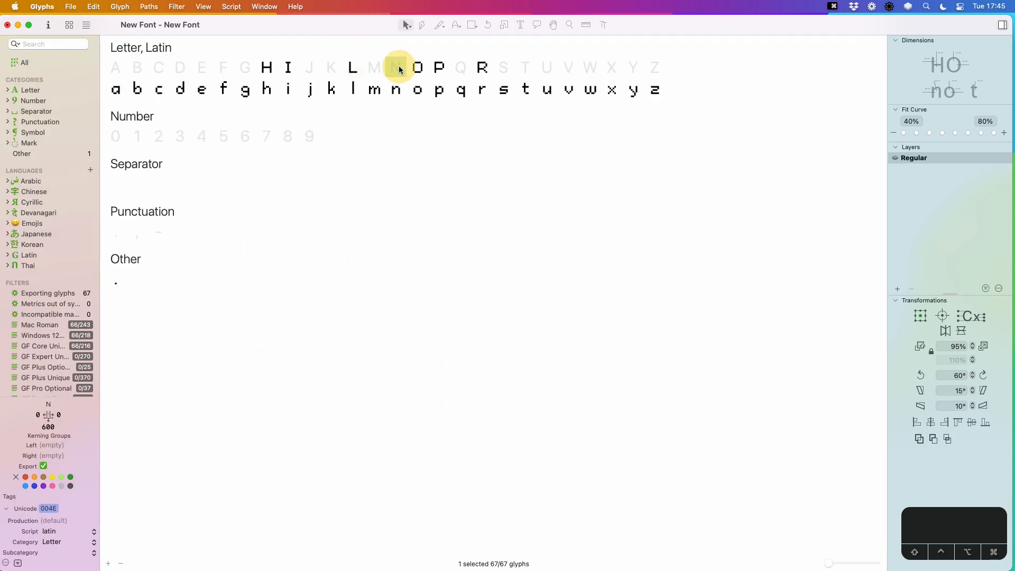
click(527, 67)
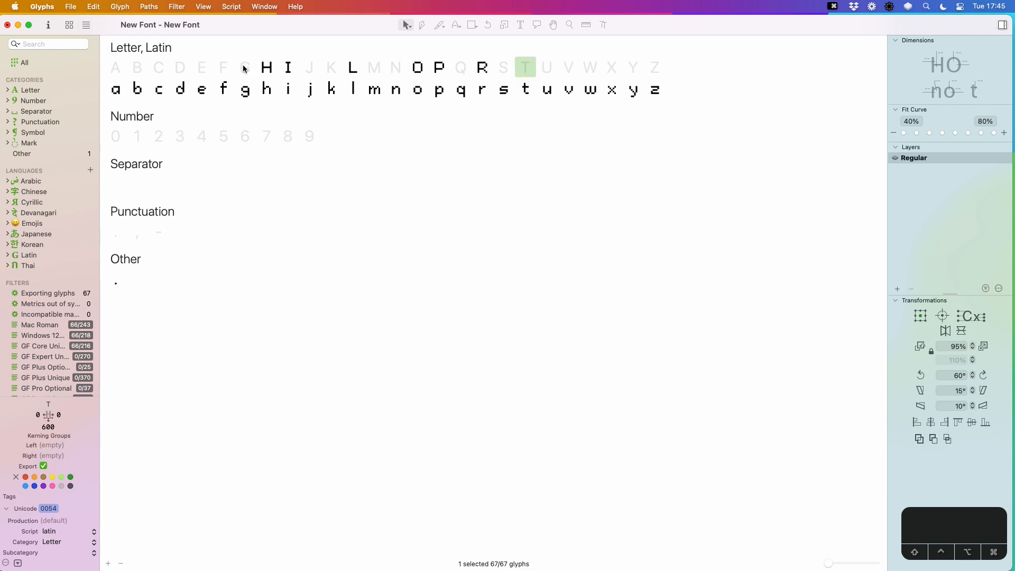
double_click(266, 70)
text(tFE)
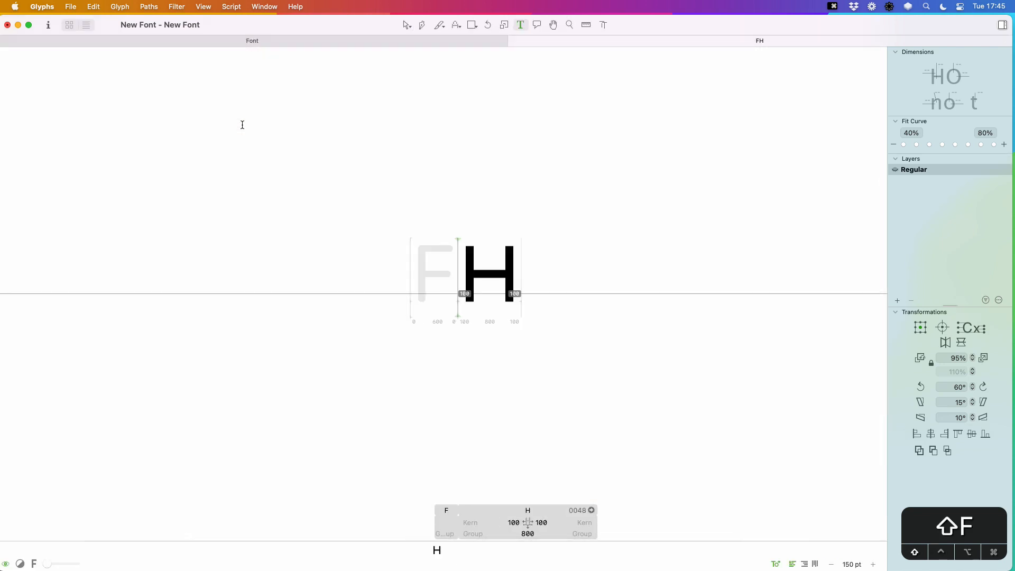
key(Escape)
key(z)
drag(588, 209, 379, 345)
key(v)
- Draw the uppercase E with a seven-pixel stem, five-pixel-wide top and bottom bars and a four-pixel-wide middle bar
double_click(453, 261)
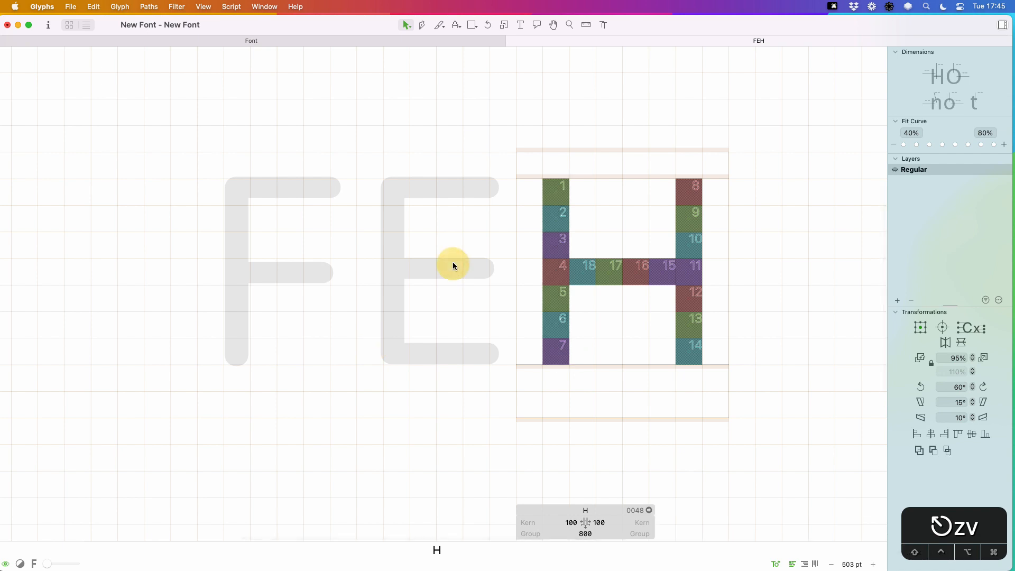
key(x)
drag(374, 191, 370, 350)
drag(479, 352, 394, 351)
drag(429, 271, 396, 271)
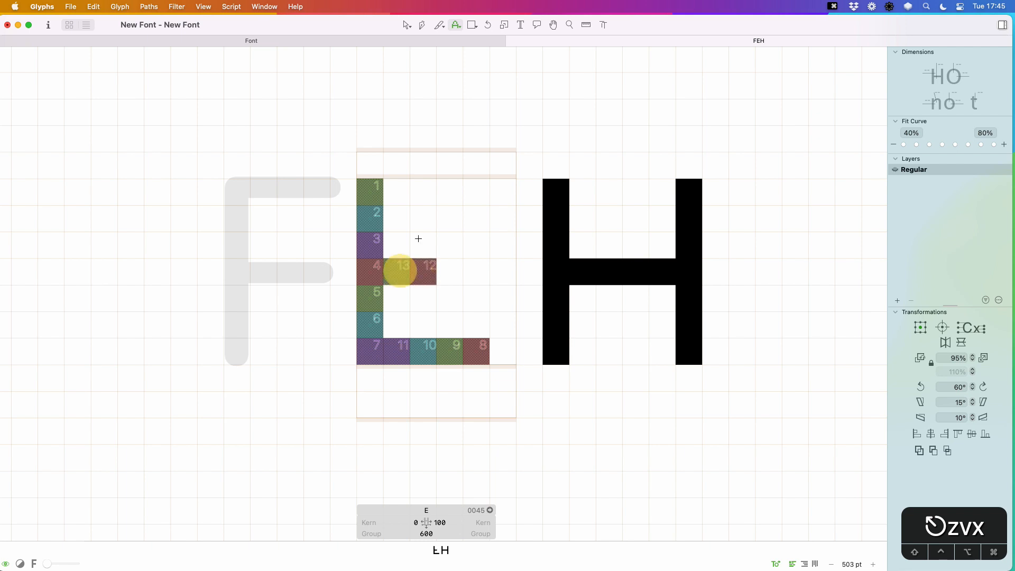
mouse_move(396, 191)
mouse_down()
mouse_move(446, 197)
mouse_move(465, 212)
mouse_up()
click(468, 195)
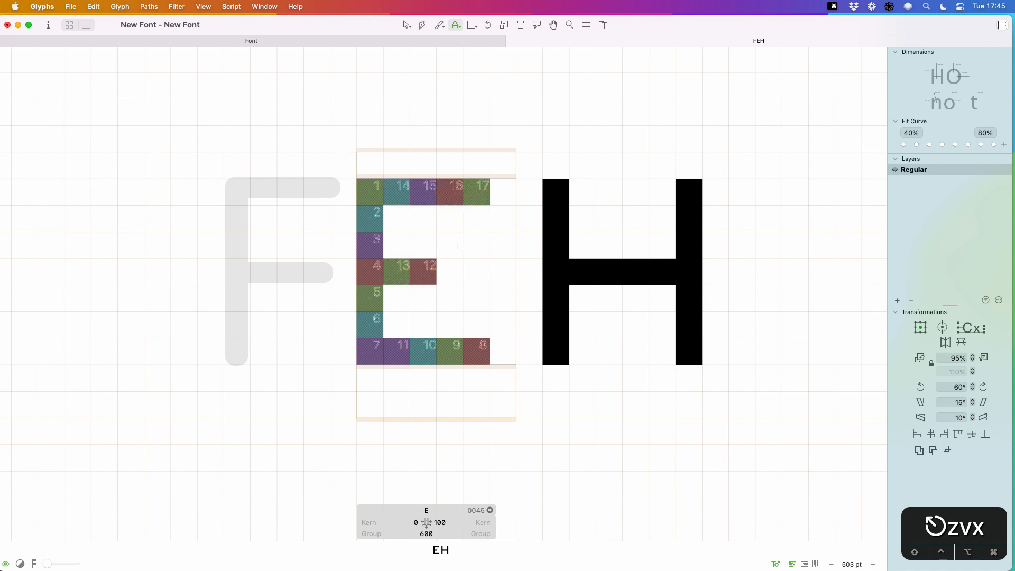
click(450, 272)
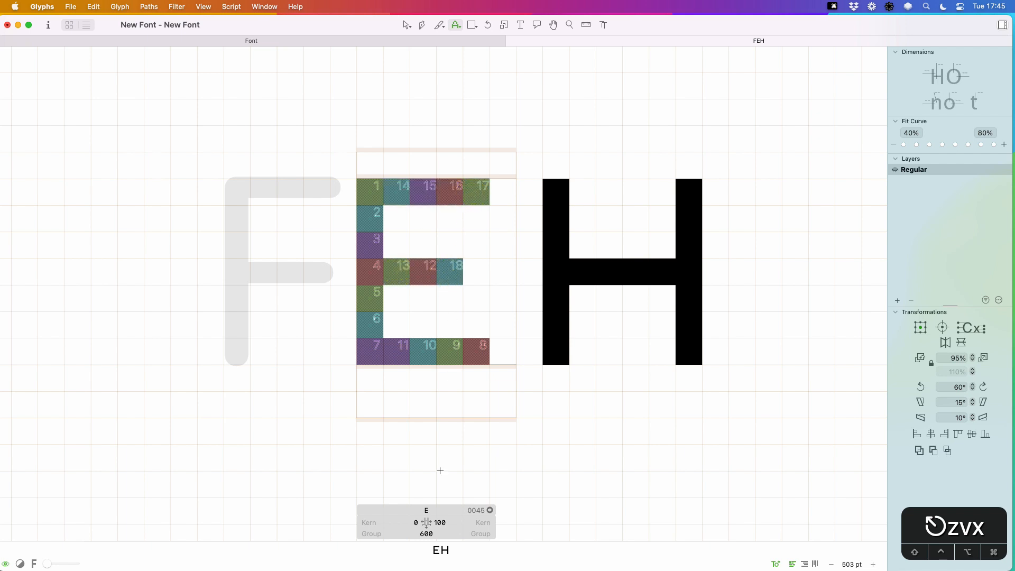
- Set the uppercase E's left sidebearing to 100
click(415, 522)
text(100)
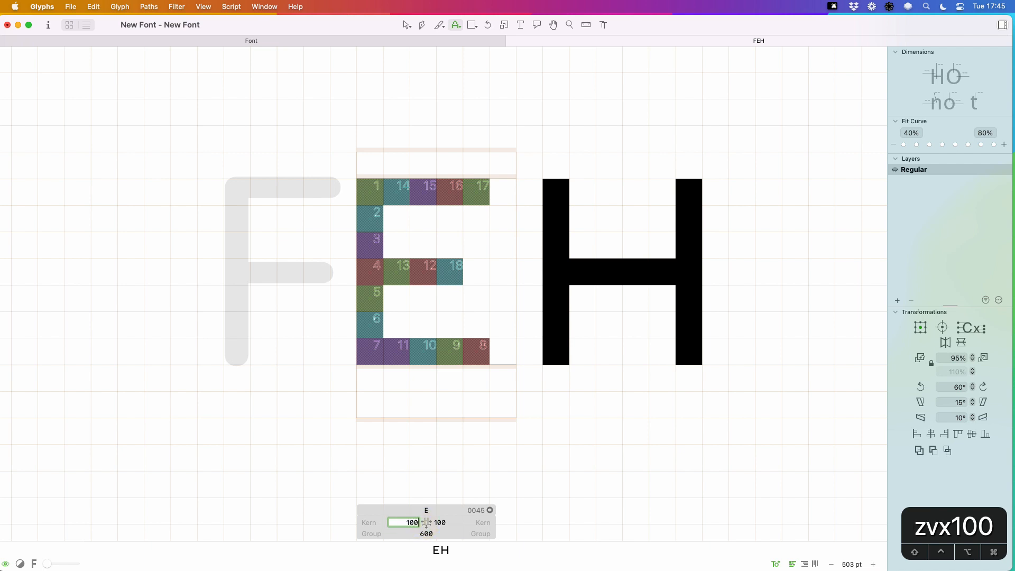
key(Return)
- Draw the uppercase F with a seven-pixel stem, a five-pixel-wide top bar and a four-pixel-wide middle bar
key(v)
double_click(264, 257)
key(x)
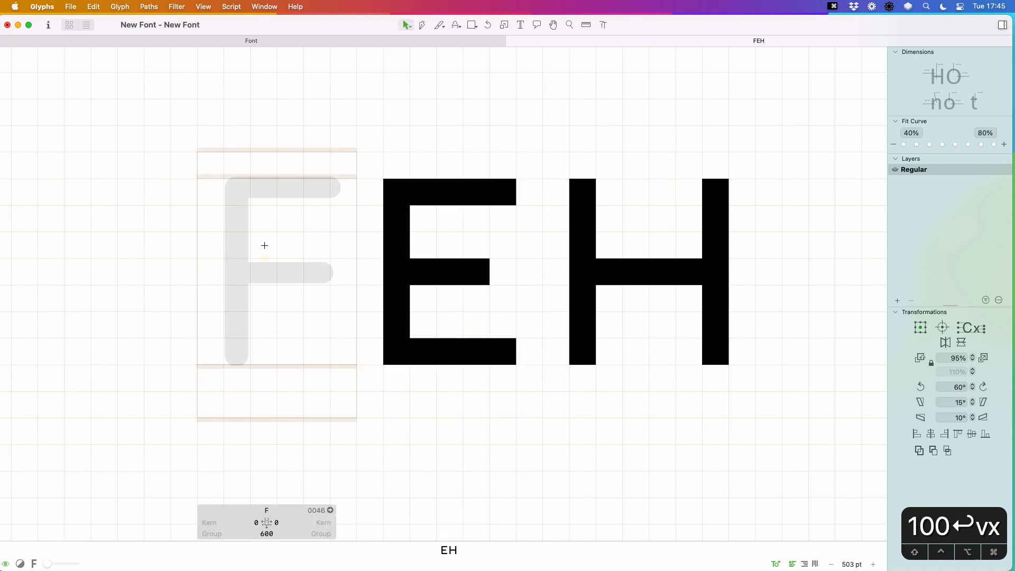
drag(218, 192, 212, 354)
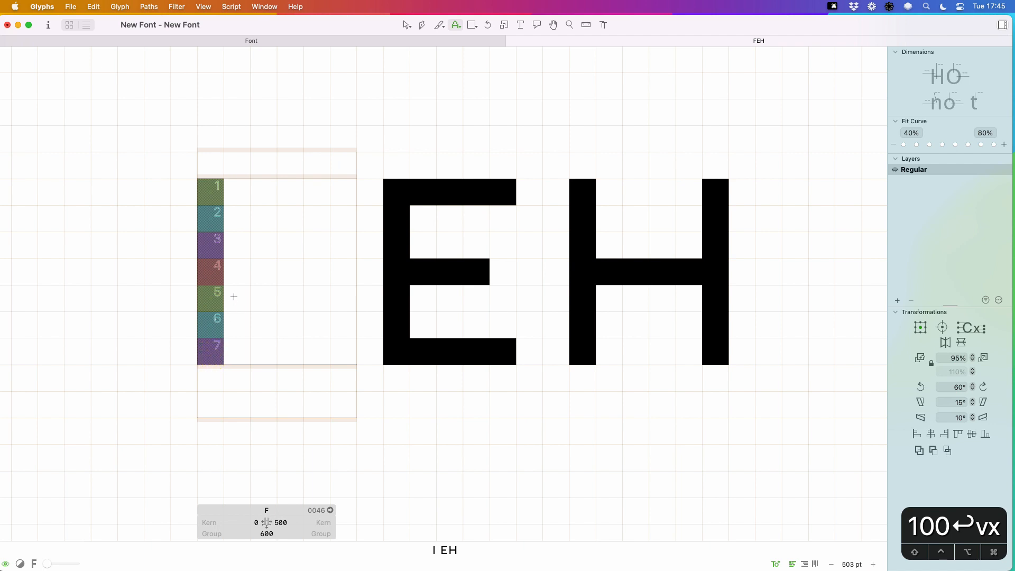
drag(238, 273, 289, 272)
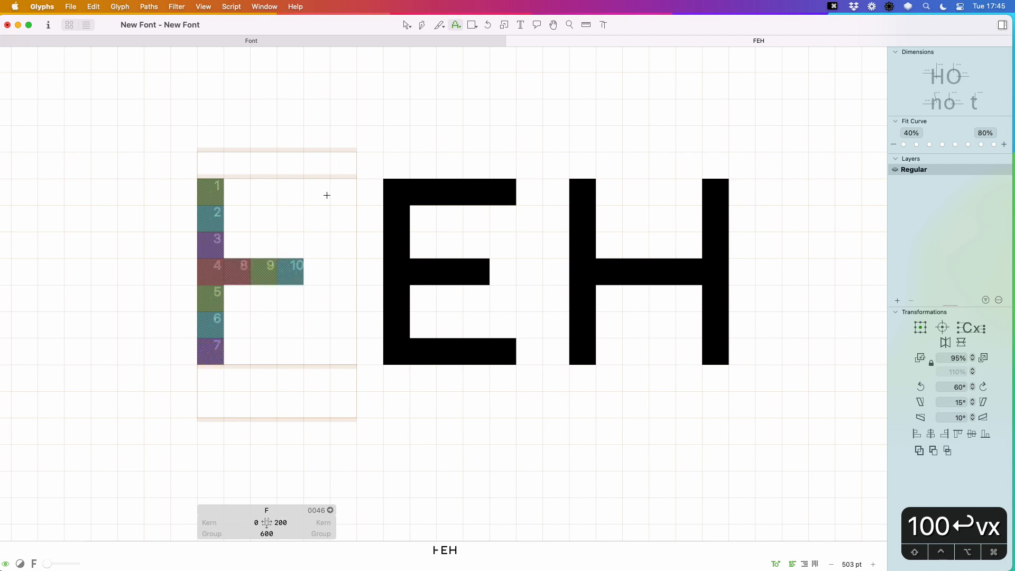
drag(325, 192, 240, 189)
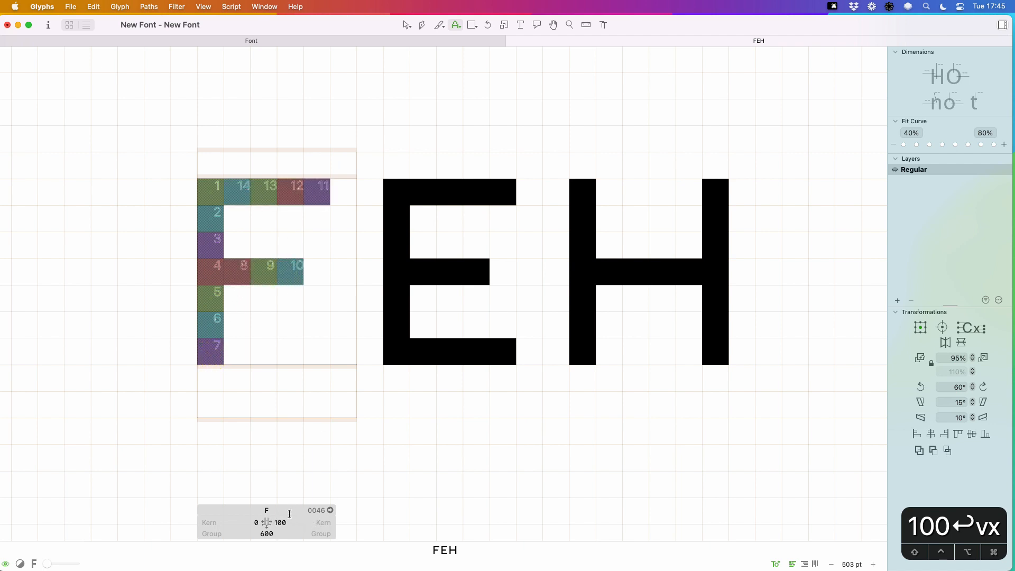
- Set the uppercase F's left sidebearing to 100
click(256, 522)
text(100)
key(Return)
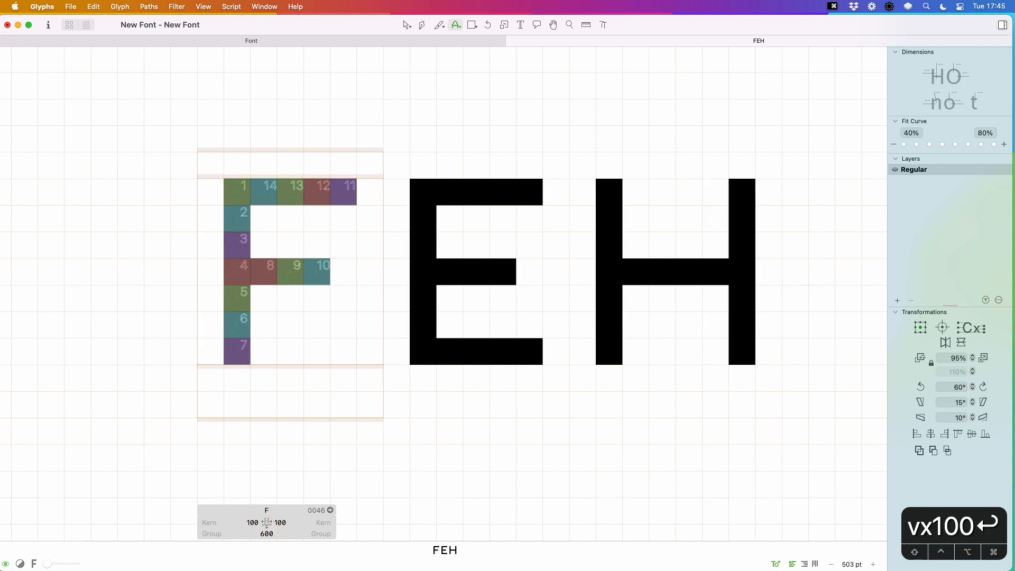
- Check the F, E and H together at a smaller size and return to the glyph overview
key(super+minus)
key(super+minus)
key(super+minus)
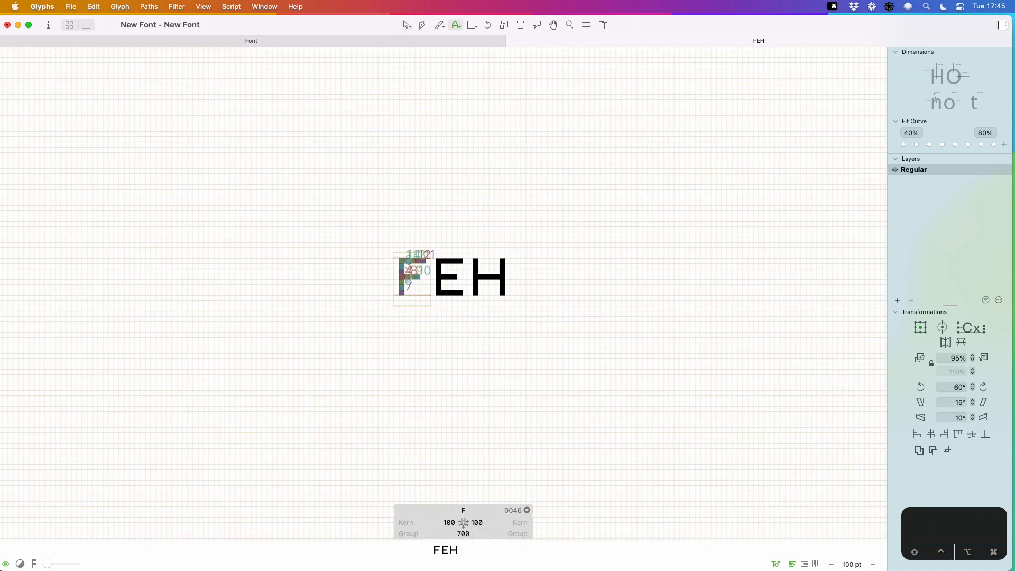
key(t)
key(super+w)
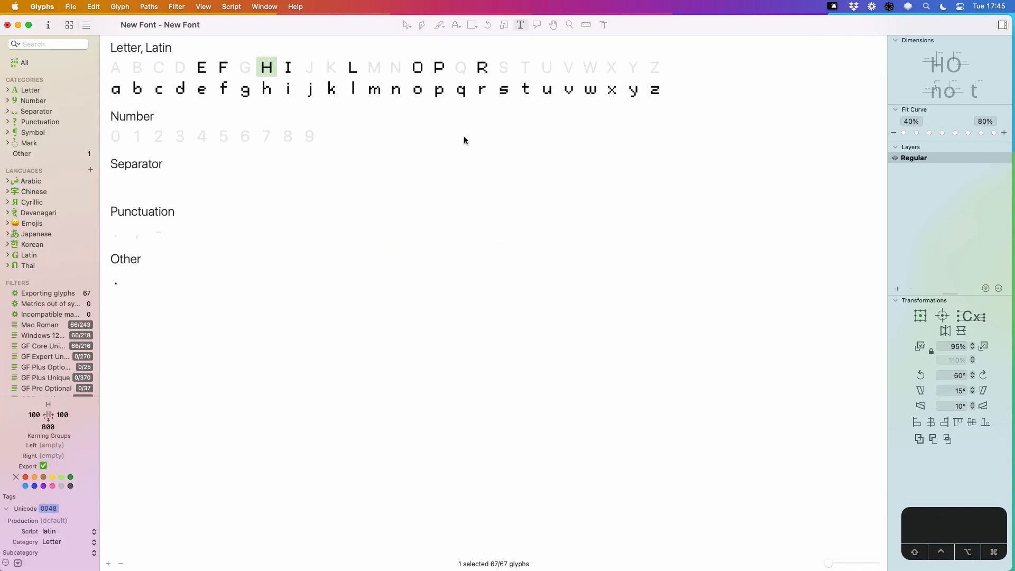
- Open the uppercase G in a new edit view with uppercase O and C inserted before it, enlarged for drawing
double_click(245, 67)
text(OC)
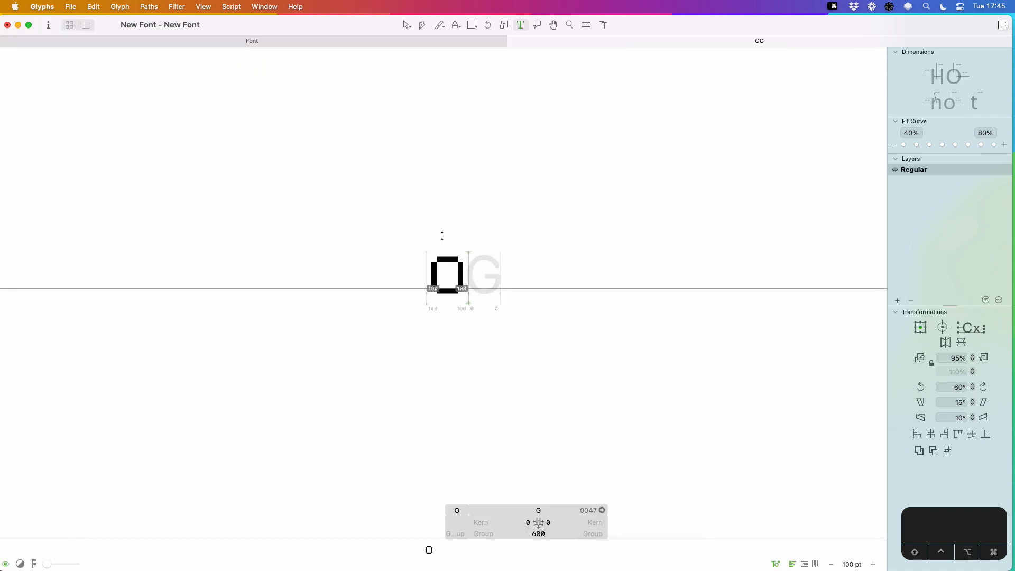
key(Escape)
key(z)
drag(588, 194, 392, 346)
key(v)
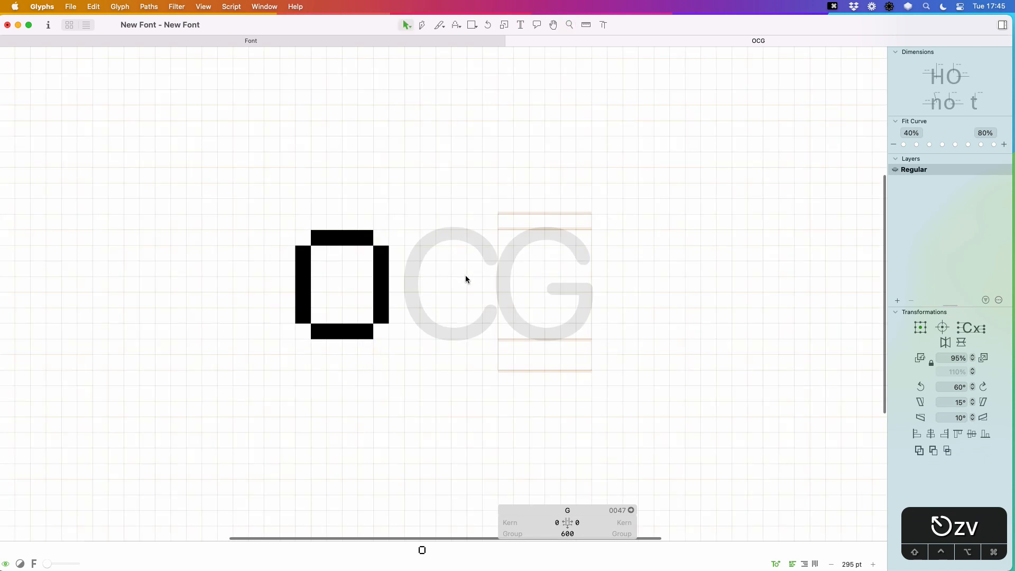
- Draw the uppercase G with a five-pixel left side, four-pixel top bar, single-pixel upper terminal, three-pixel crossbar and closed lower right side
click(544, 279)
key(x)
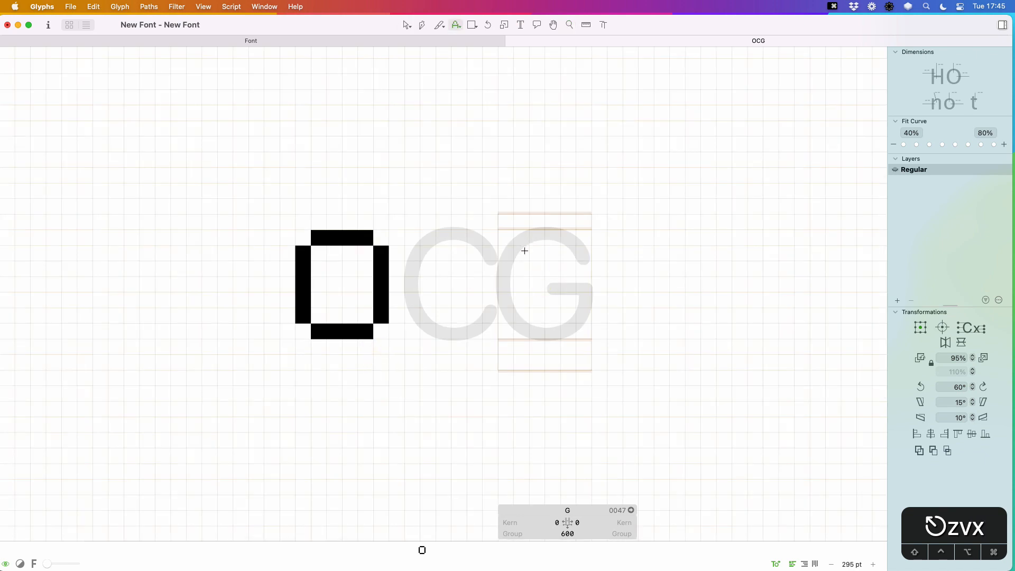
mouse_move(523, 253)
mouse_down()
mouse_move(523, 323)
mouse_move(568, 332)
mouse_up()
click(542, 238)
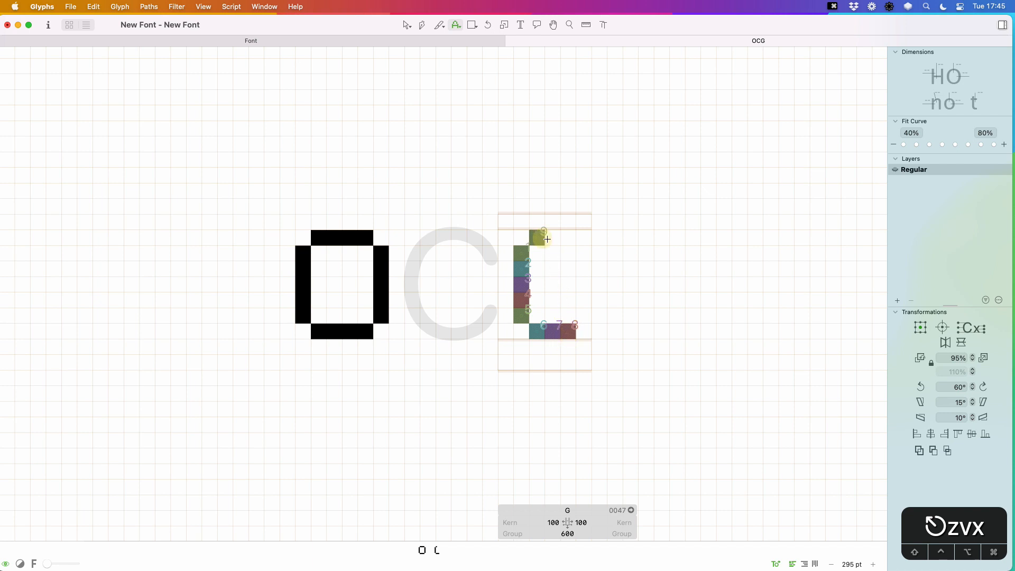
drag(547, 239, 584, 237)
click(599, 253)
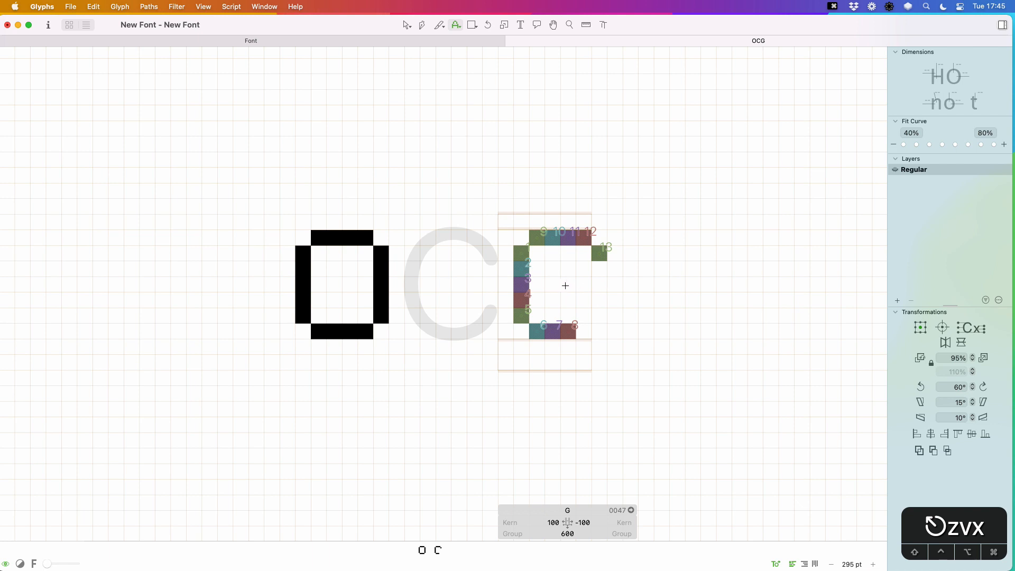
mouse_move(565, 286)
mouse_down()
mouse_move(594, 290)
mouse_move(581, 328)
mouse_up()
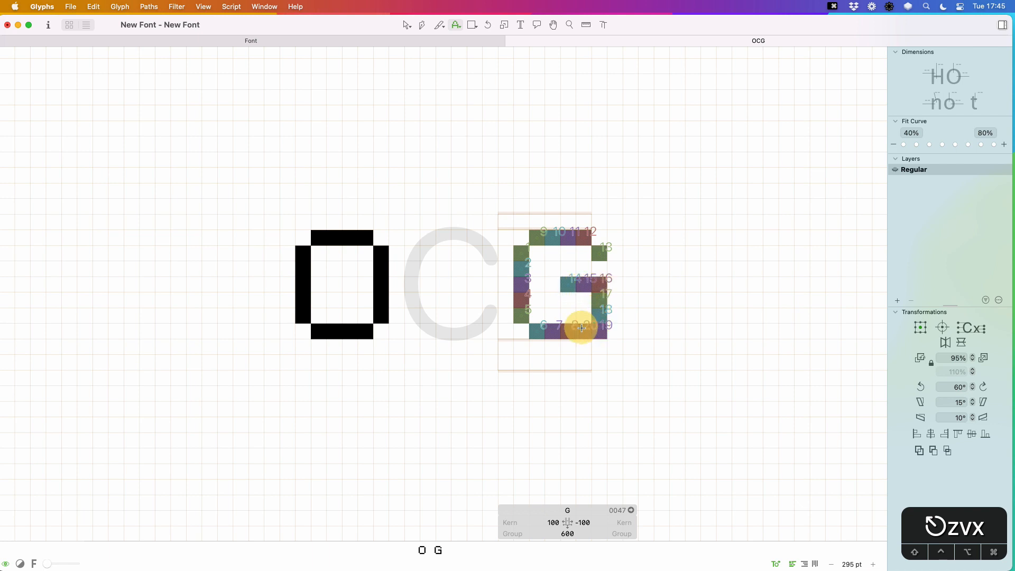
- Remove the G's lower-right corner pixel, and try a four-pixel crossbar and a raised upper terminal before restoring both
click(551, 283)
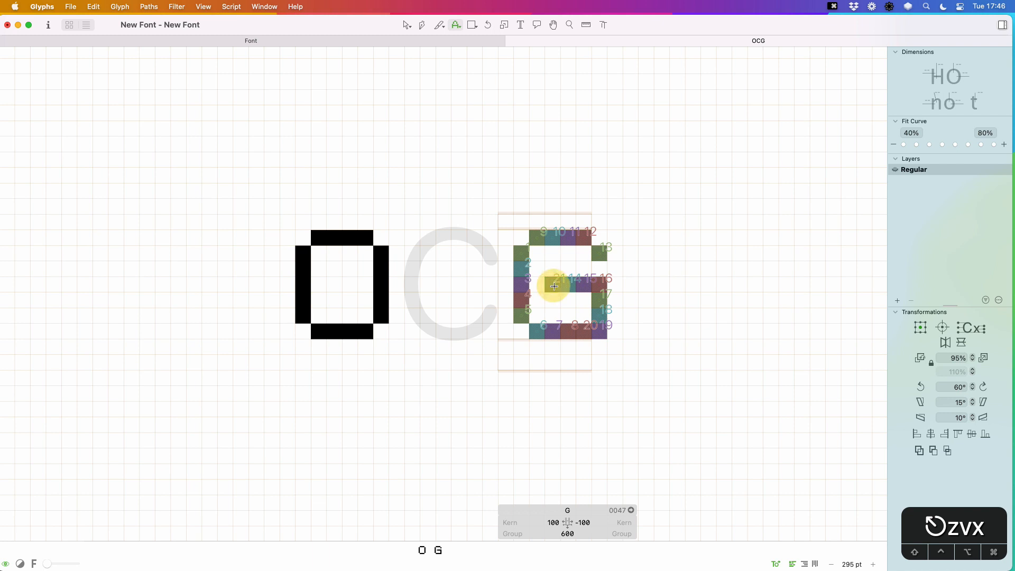
click(596, 282)
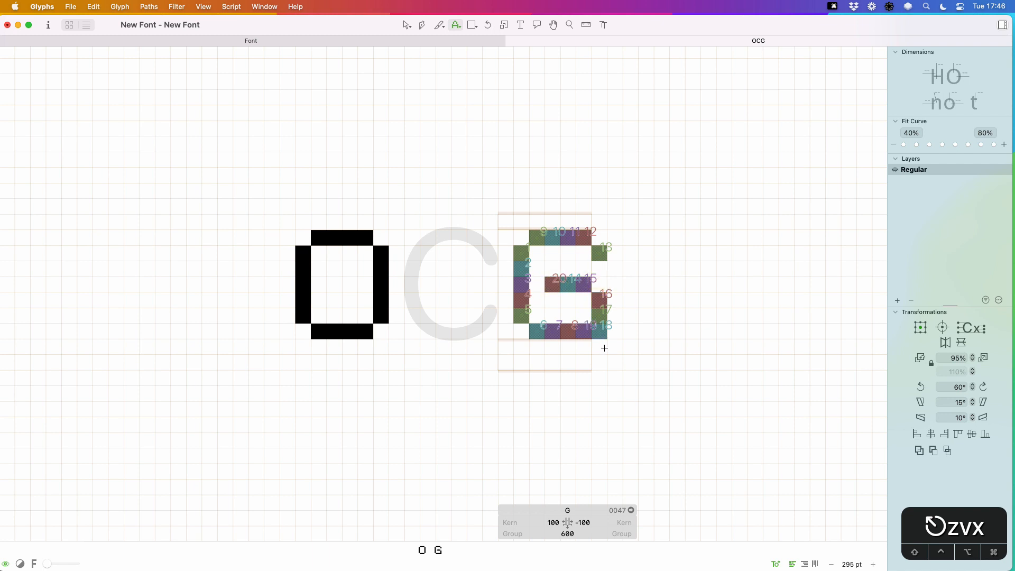
click(598, 289)
click(552, 283)
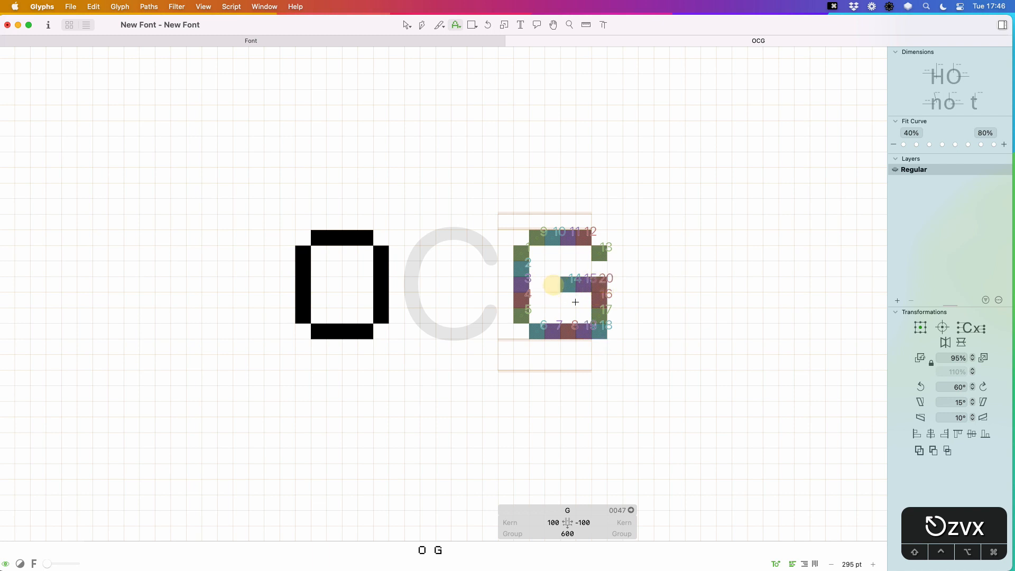
click(598, 331)
click(555, 286)
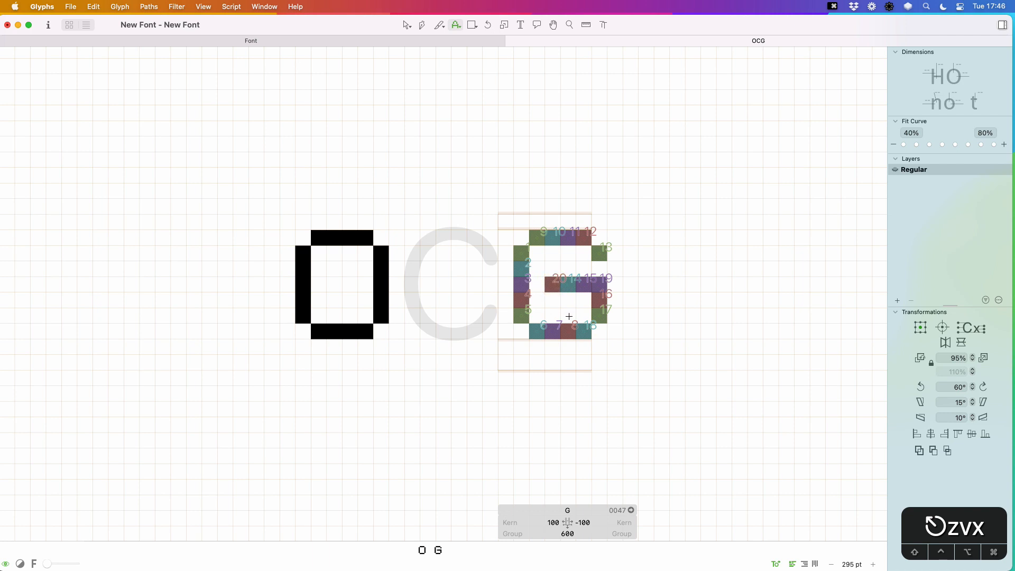
click(599, 252)
click(598, 237)
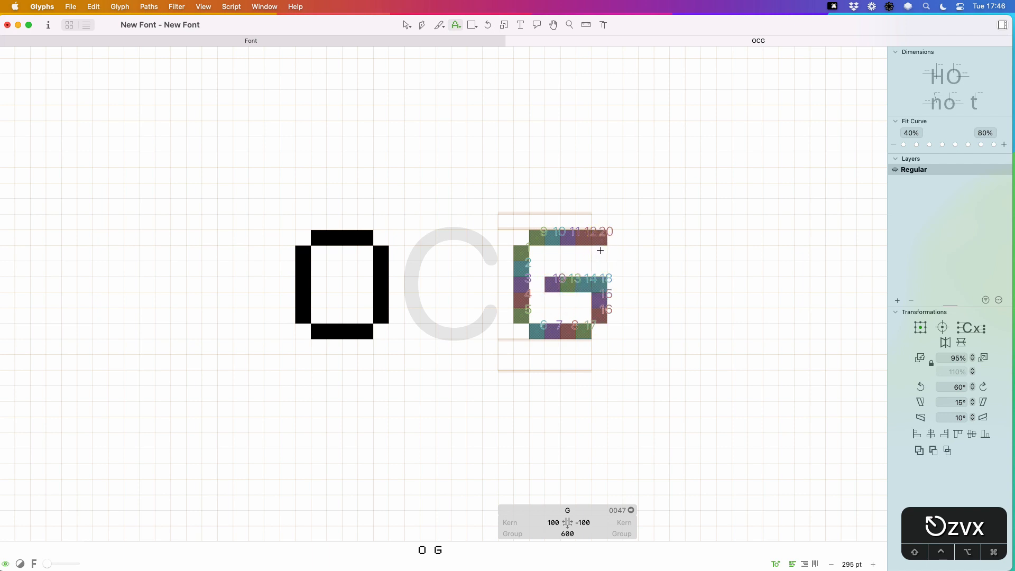
click(599, 237)
click(599, 253)
click(556, 282)
- Set the uppercase G's right sidebearing to 100
key(v)
click(579, 522)
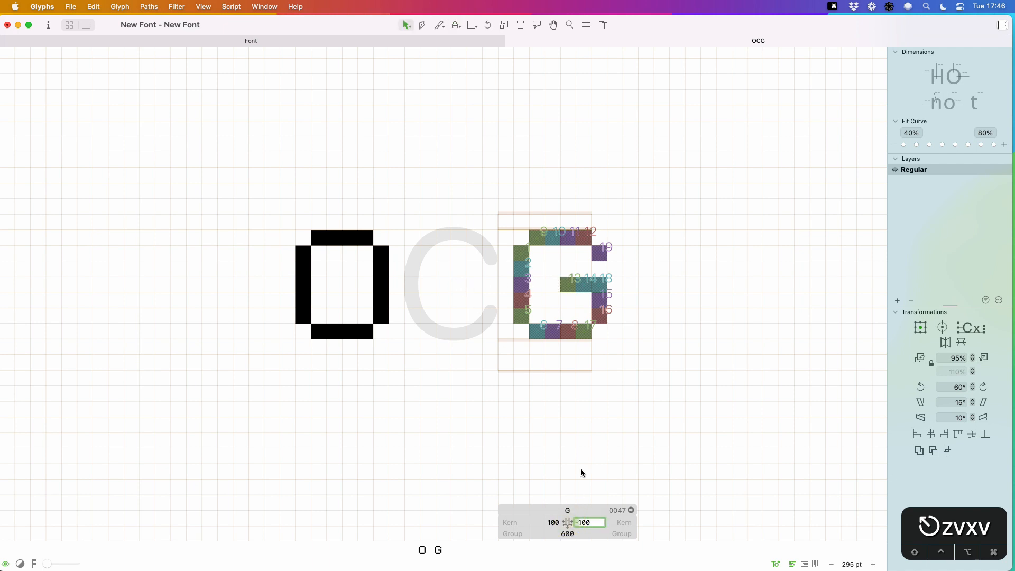
text(\)
key(Return)
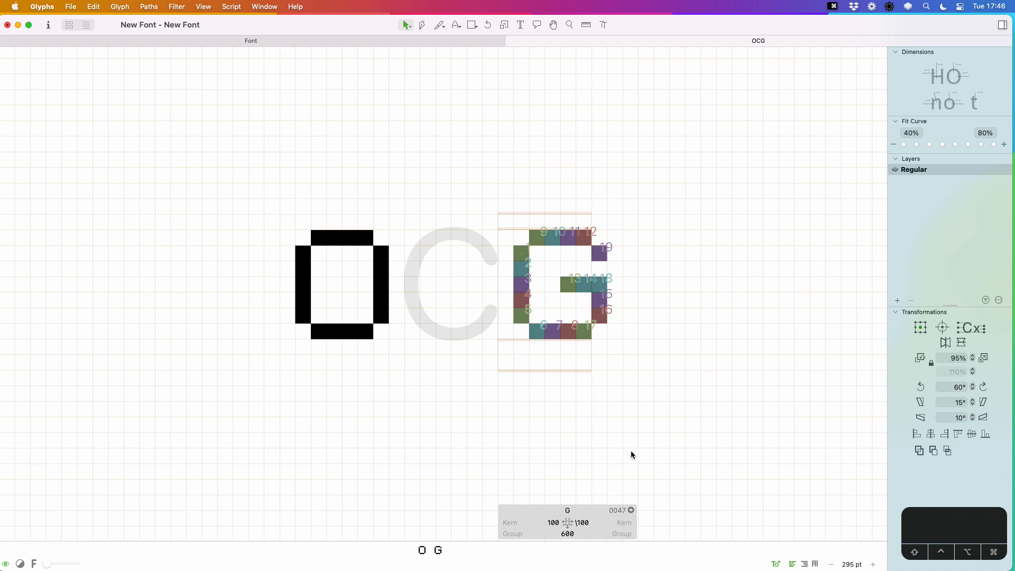
click(581, 522)
text(100)
key(Return)
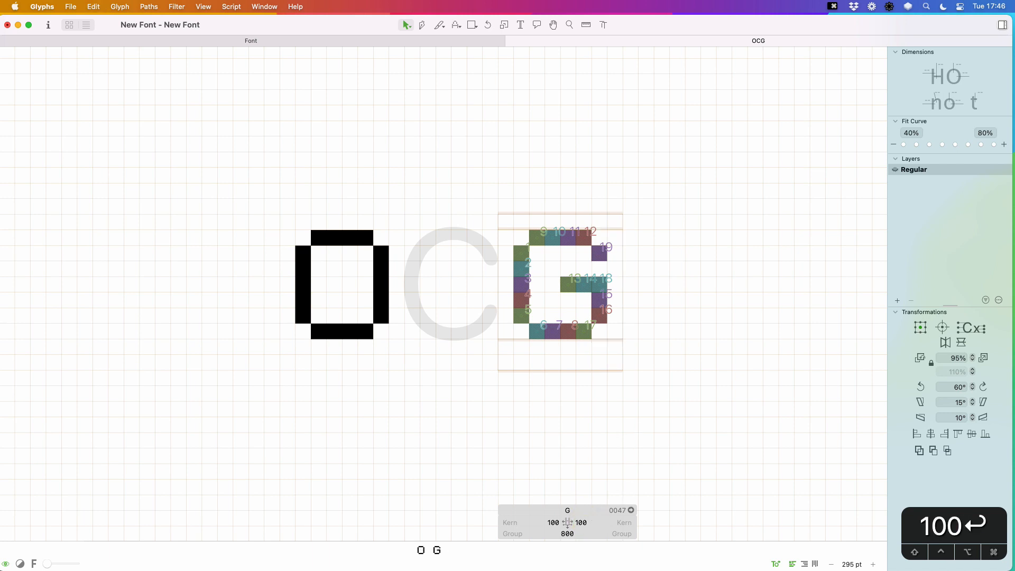
- Draw the uppercase C between the O and G with a five-pixel left side, four-pixel top and bottom bars, and single-pixel terminals
click(453, 304)
key(x)
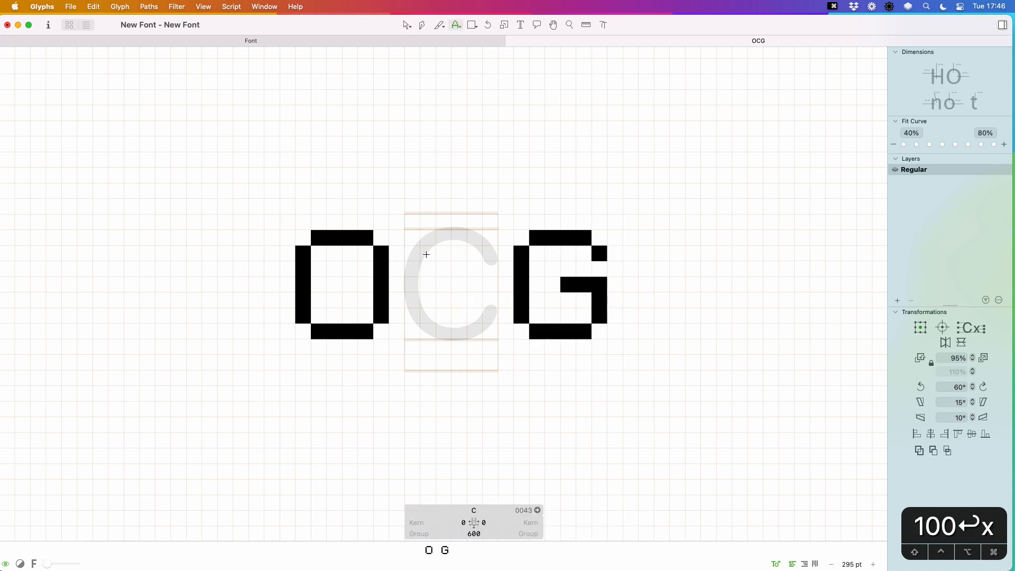
mouse_move(426, 254)
mouse_down()
mouse_move(423, 317)
mouse_move(444, 330)
mouse_move(489, 333)
mouse_move(505, 313)
mouse_move(505, 254)
mouse_move(442, 237)
mouse_up()
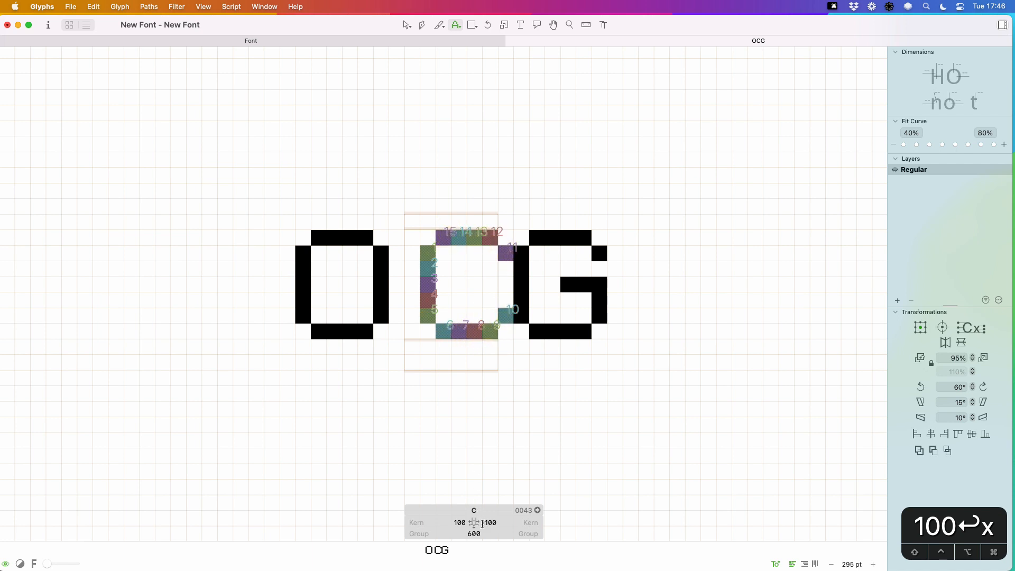
- Set the uppercase C's right sidebearing to 100
text(1)
key(Return)
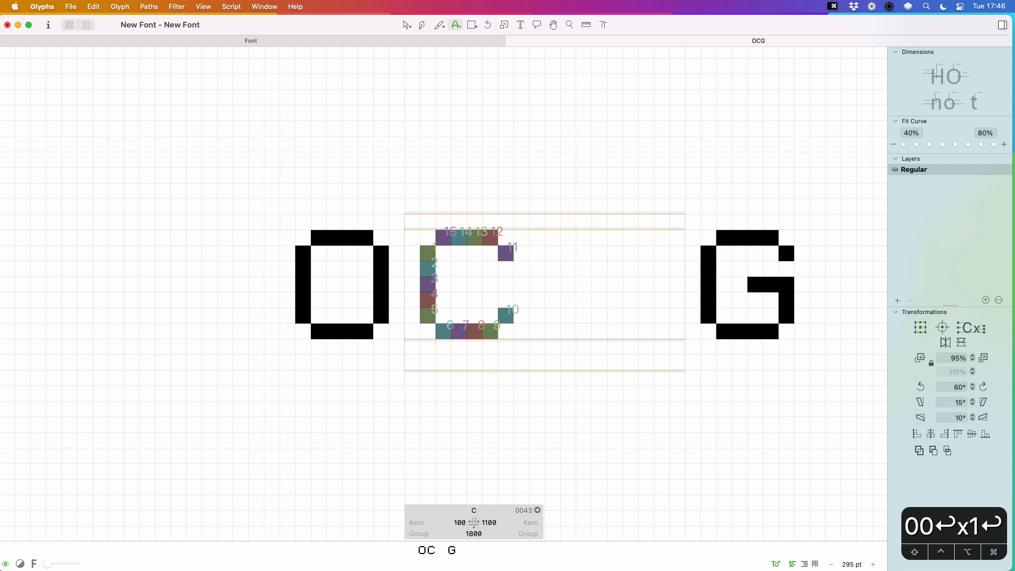
click(484, 522)
key(BackSpace)
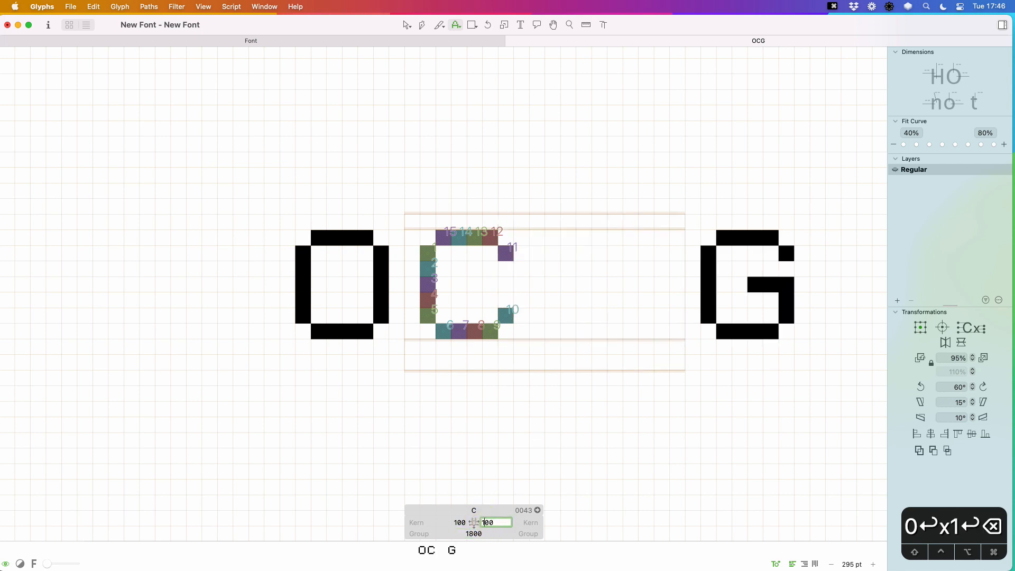
key(Return)
- Check the O, C and G together at a smaller size and return to the glyph overview
key(Escape)
key(Escape)
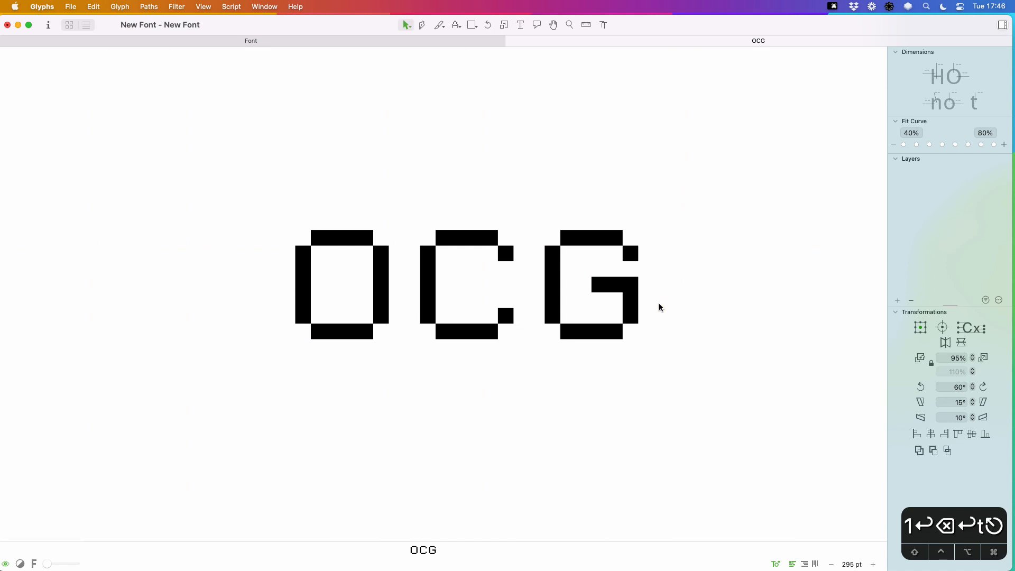
key(super+minus)
key(super+minus)
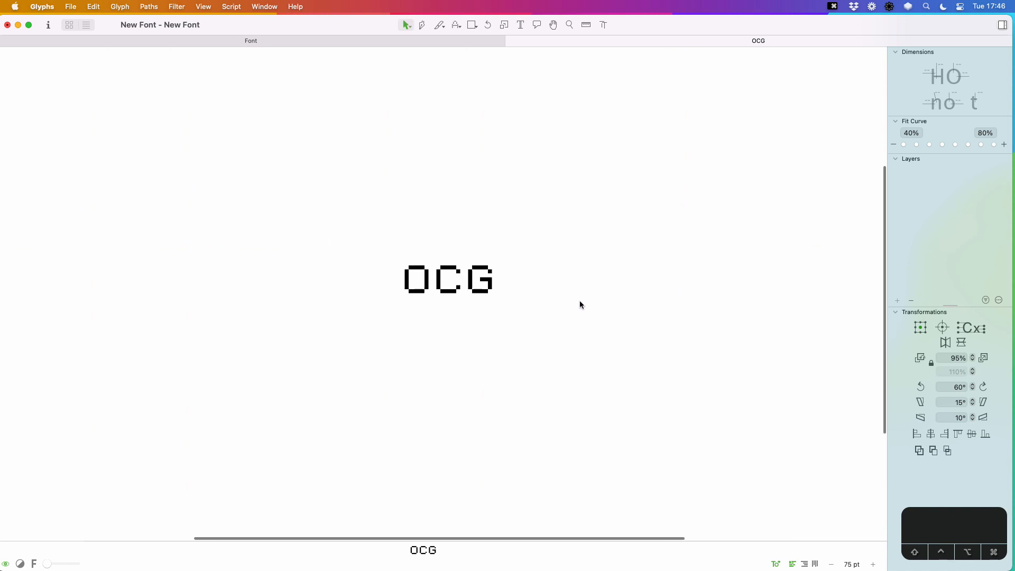
key(super+s)
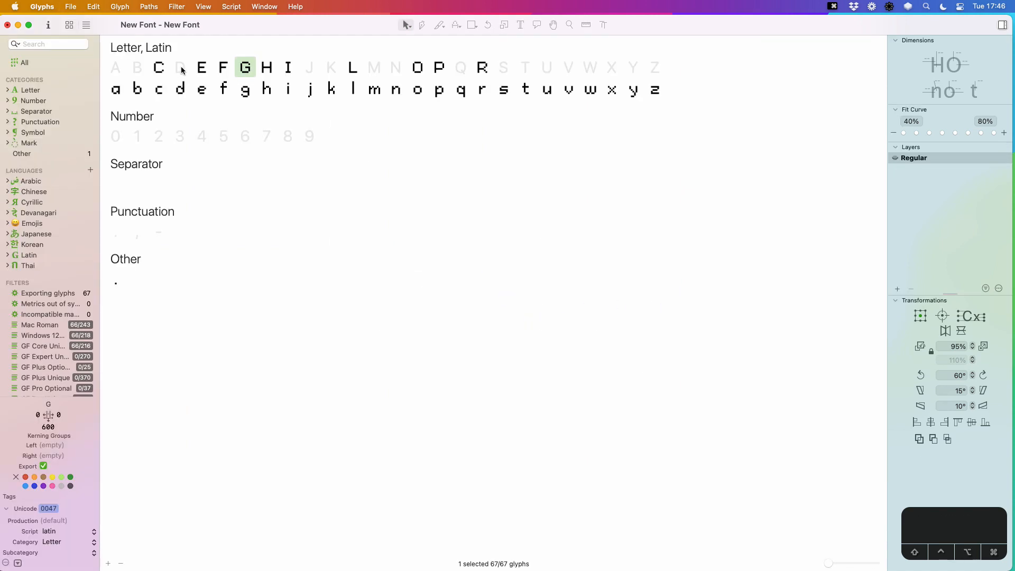
- Open the uppercase D and draw it with a seven-pixel stem, stepped corners and a three-pixel right side
double_click(183, 67)
key(z)
click(441, 291)
key(v)
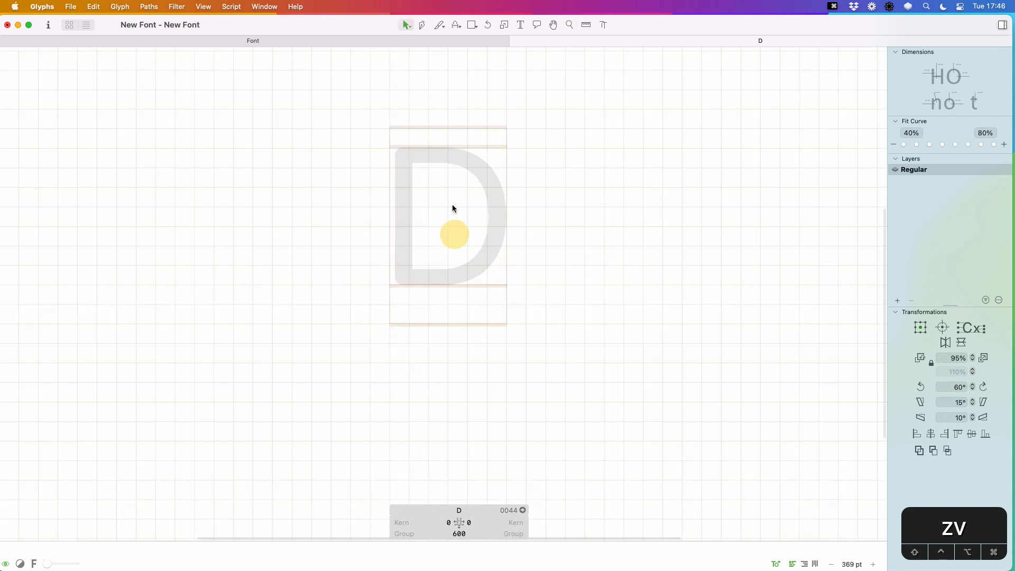
key(x)
mouse_move(420, 157)
mouse_down()
mouse_move(414, 277)
mouse_move(474, 274)
mouse_move(515, 232)
mouse_move(512, 184)
mouse_move(473, 159)
mouse_move(429, 157)
mouse_up()
- Set the uppercase D's right sidebearing to 100 and return to the glyph overview
click(468, 523)
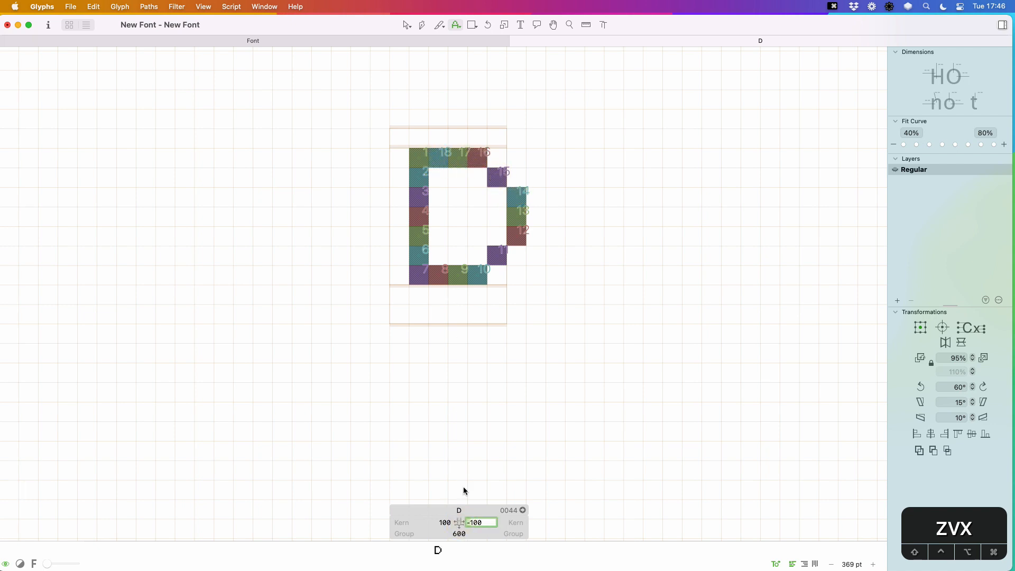
key(BackSpace)
key(Return)
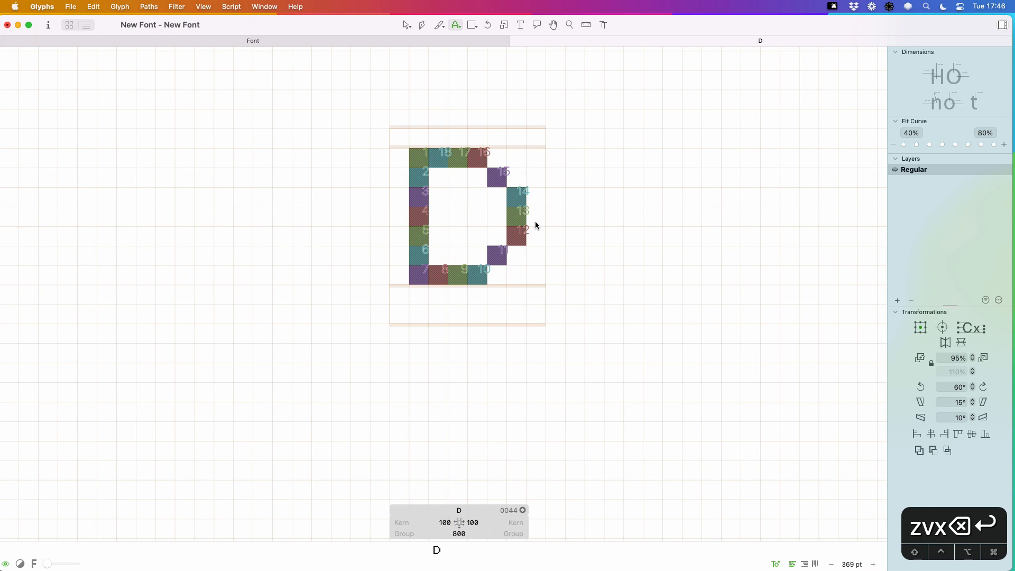
key(super+w)
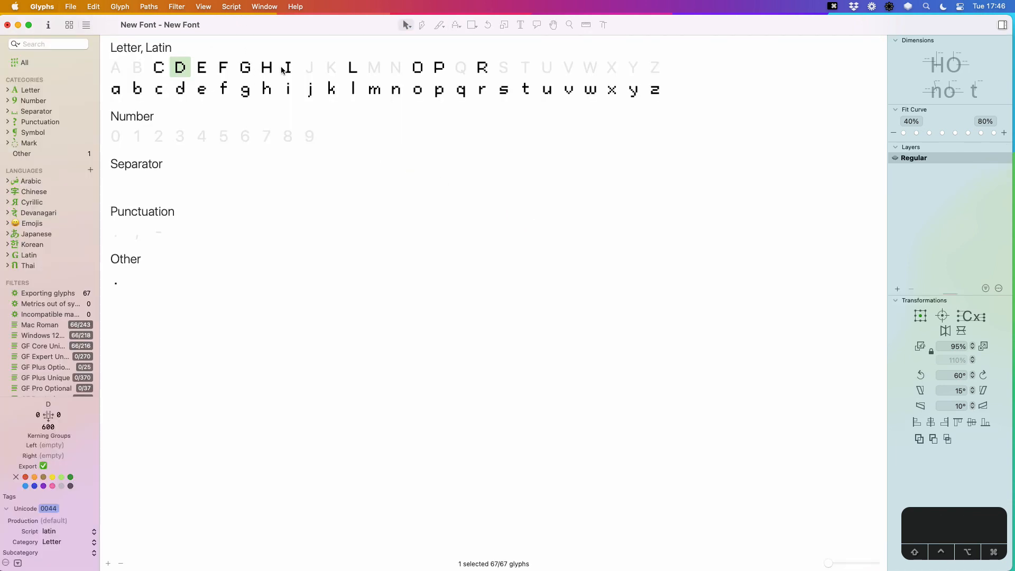
- Open the uppercase Q and draw a six-by-seven-pixel bowl with open corners and a three-pixel diagonal tail ending at the baseline
double_click(461, 67)
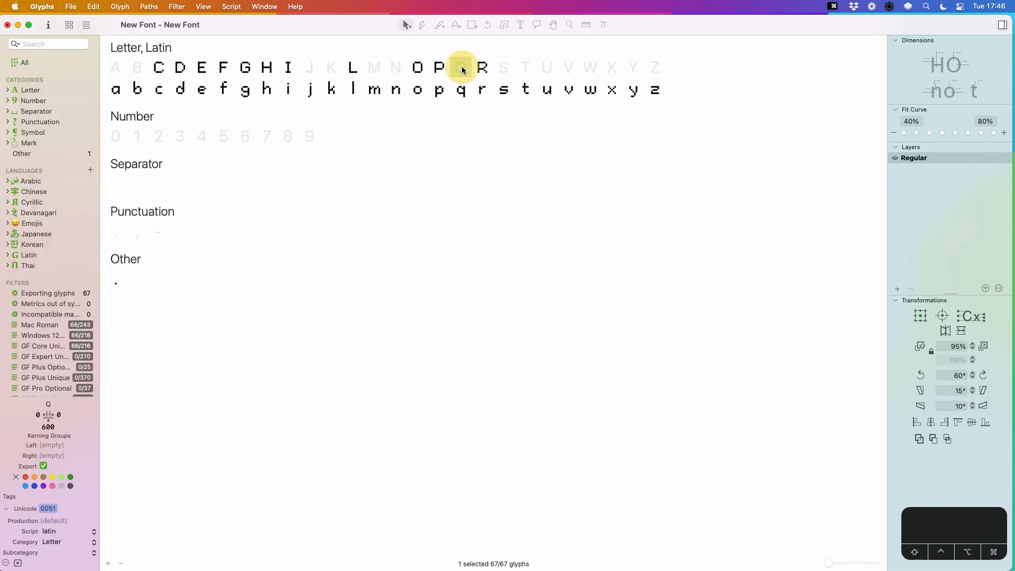
key(x)
mouse_move(412, 229)
mouse_down()
mouse_move(411, 305)
mouse_move(435, 327)
mouse_move(492, 328)
mouse_up()
mouse_move(433, 209)
mouse_down()
mouse_move(501, 217)
mouse_move(514, 240)
mouse_move(510, 305)
mouse_up()
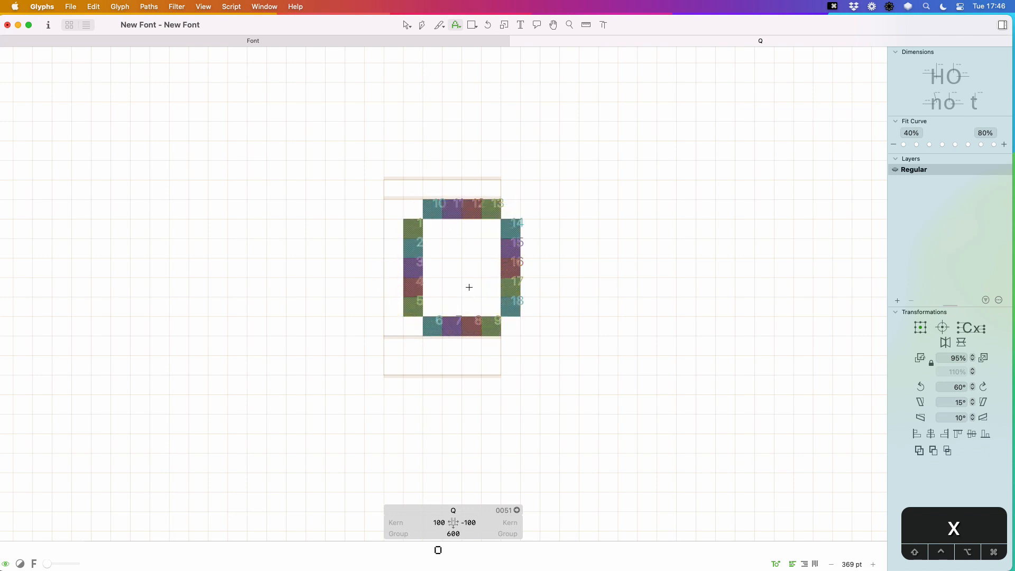
mouse_move(469, 286)
mouse_down()
mouse_move(530, 346)
mouse_move(491, 328)
mouse_move(515, 303)
mouse_up()
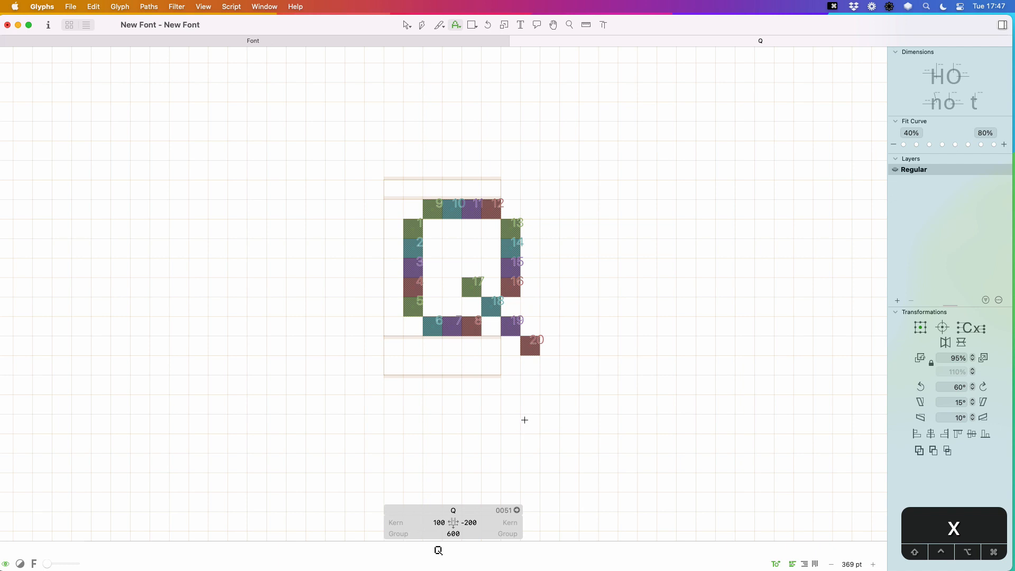
click(532, 349)
- Set the uppercase Q's right sidebearing to 100 and return to the glyph overview
click(462, 521)
text(\)
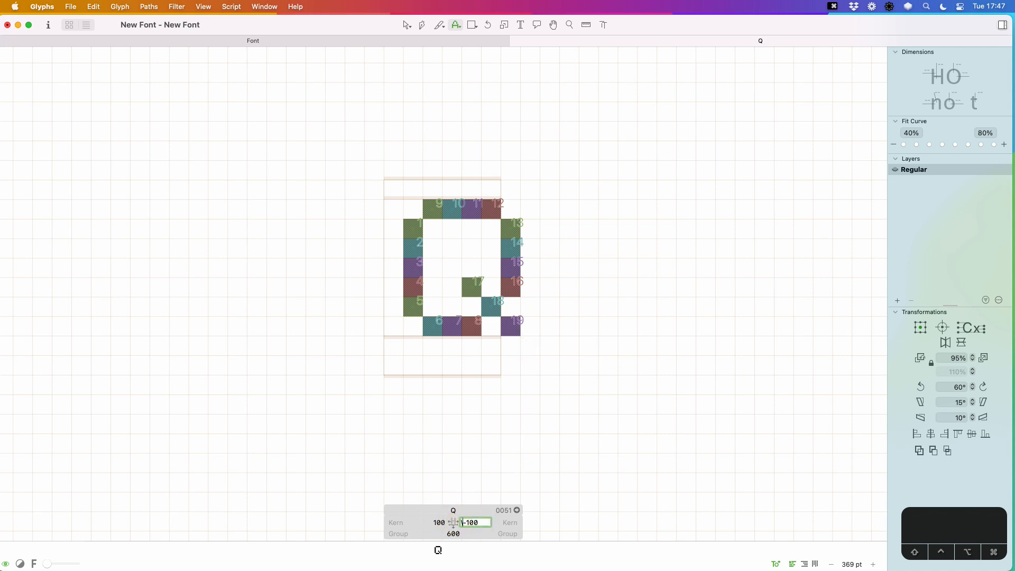
key(Delete)
key(BackSpace)
key(Return)
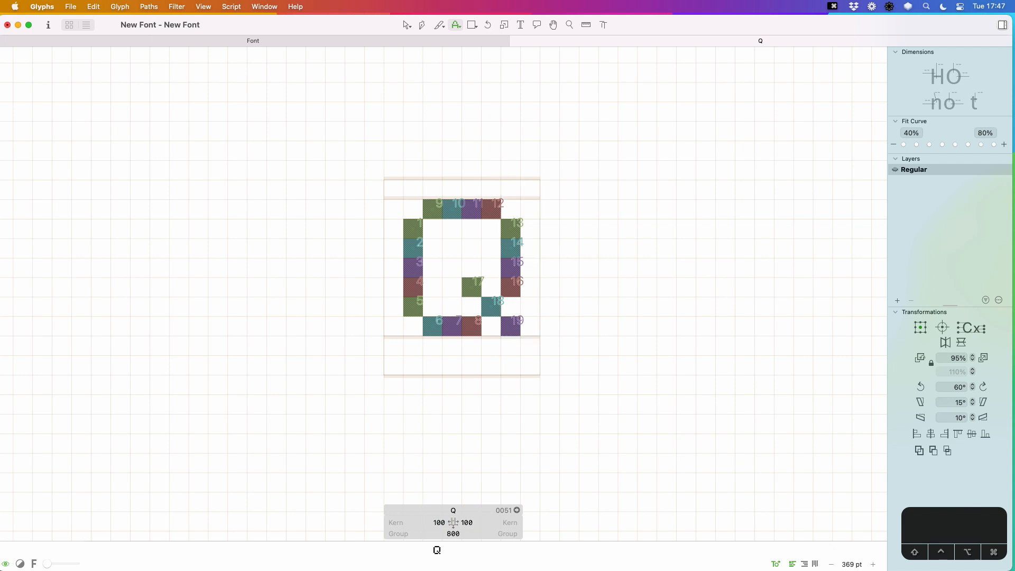
key(super+w)
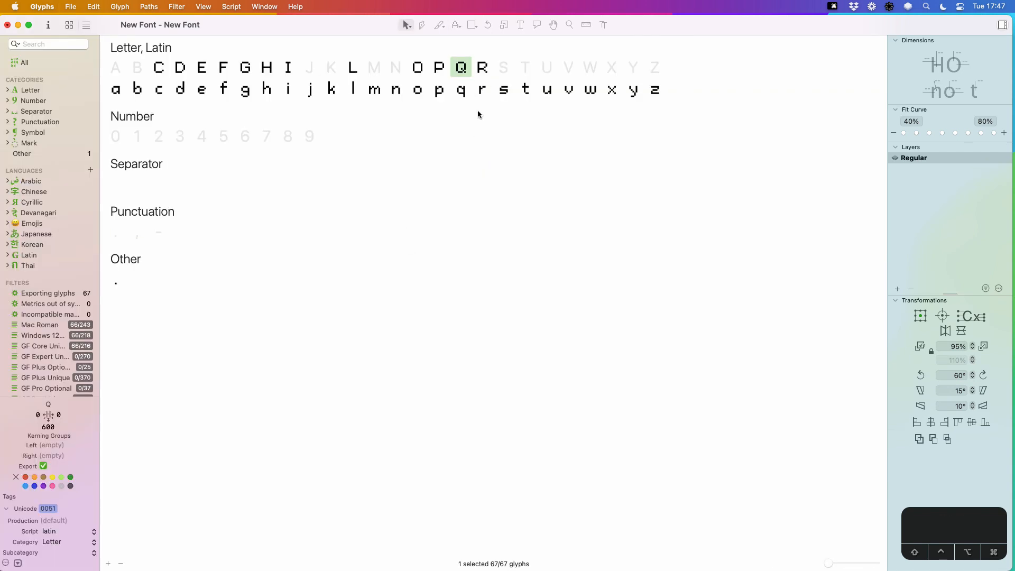
- Open the uppercase N and draw its two seven-pixel stems with a four-pixel gap between them
double_click(395, 69)
key(x)
drag(393, 209, 394, 326)
drag(495, 206, 491, 327)
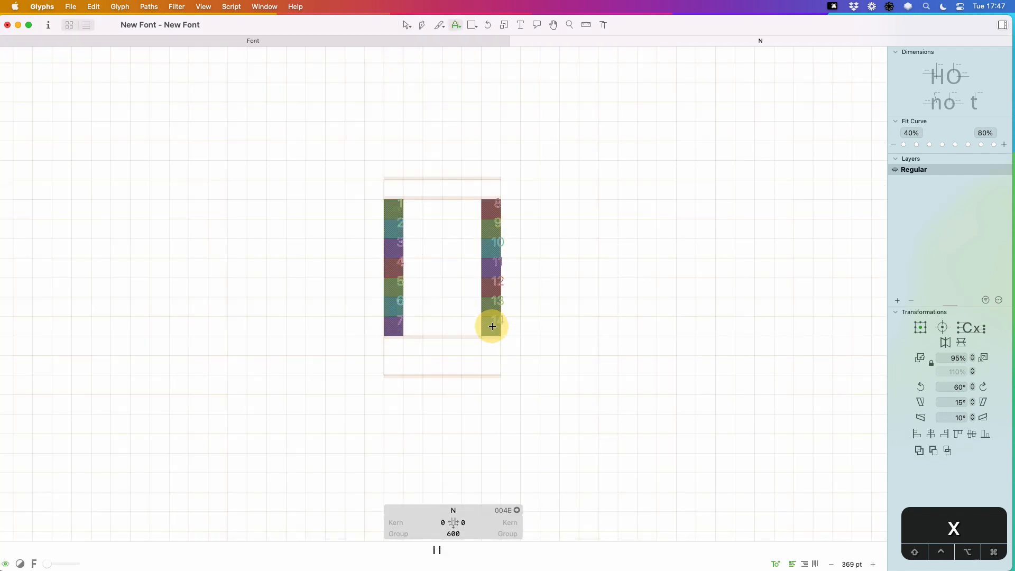
- Draw the N's stepped diagonal descending between the stems in columns of one, two, three and one pixels
click(415, 211)
click(469, 325)
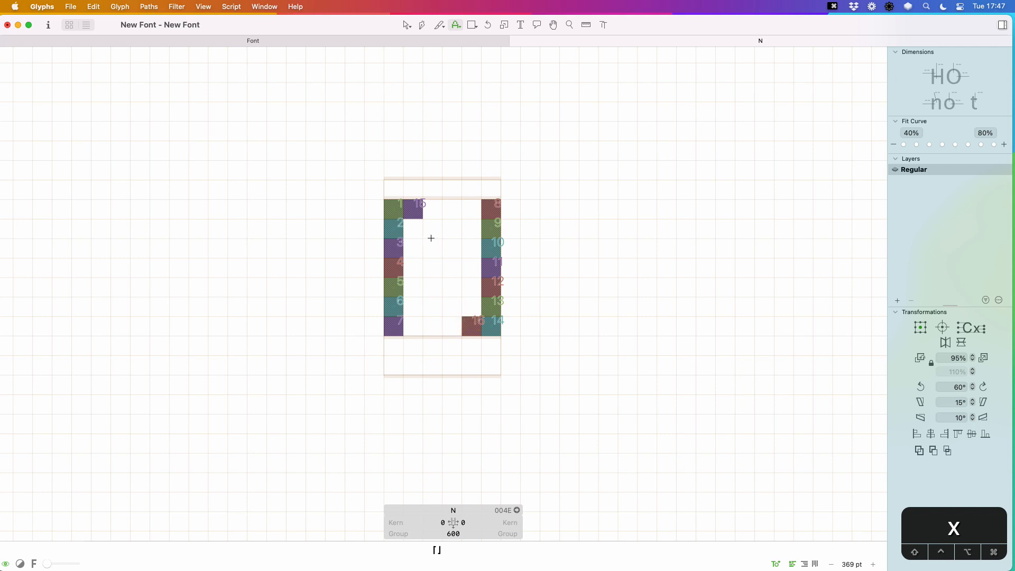
drag(431, 228, 431, 245)
drag(453, 290, 453, 307)
click(433, 267)
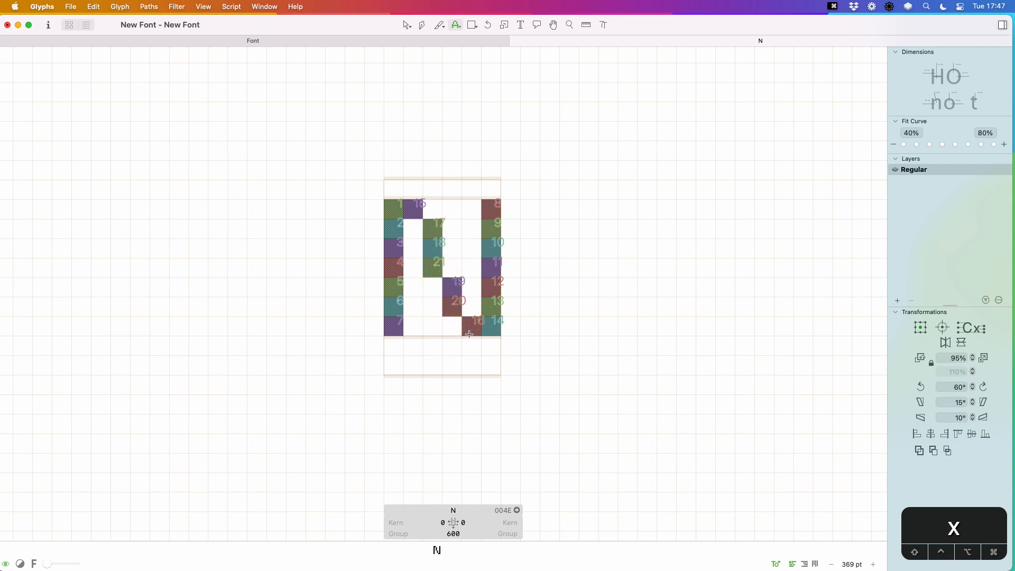
drag(432, 267, 453, 266)
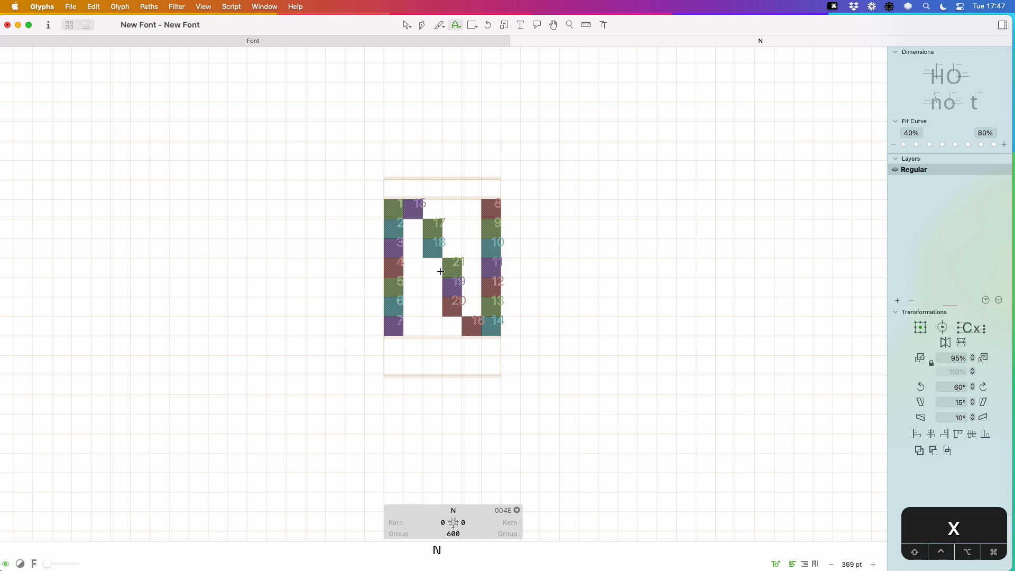
- Set the uppercase N's left sidebearing to 100
click(441, 522)
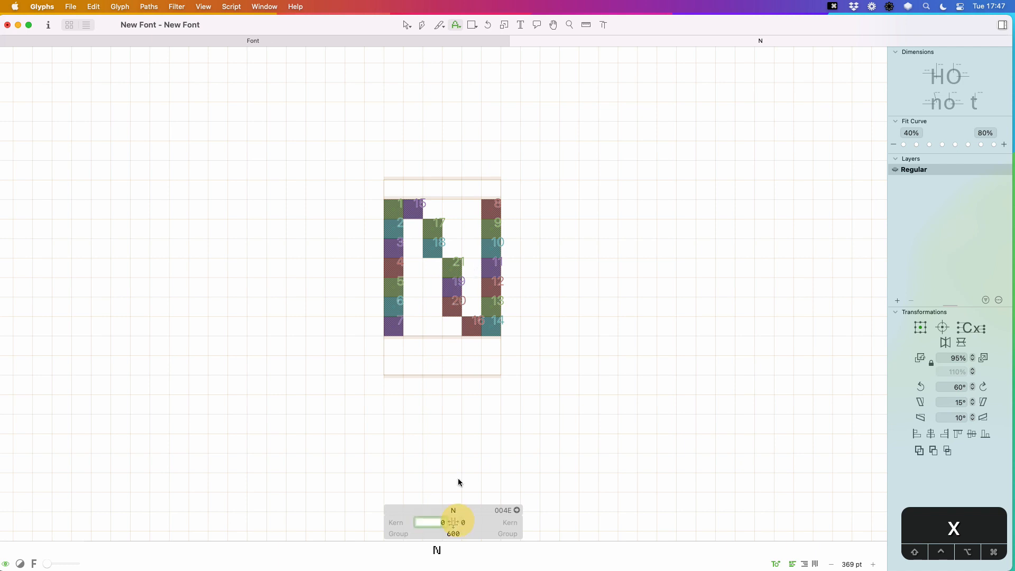
text(100)
key(Tab)
text(100t)
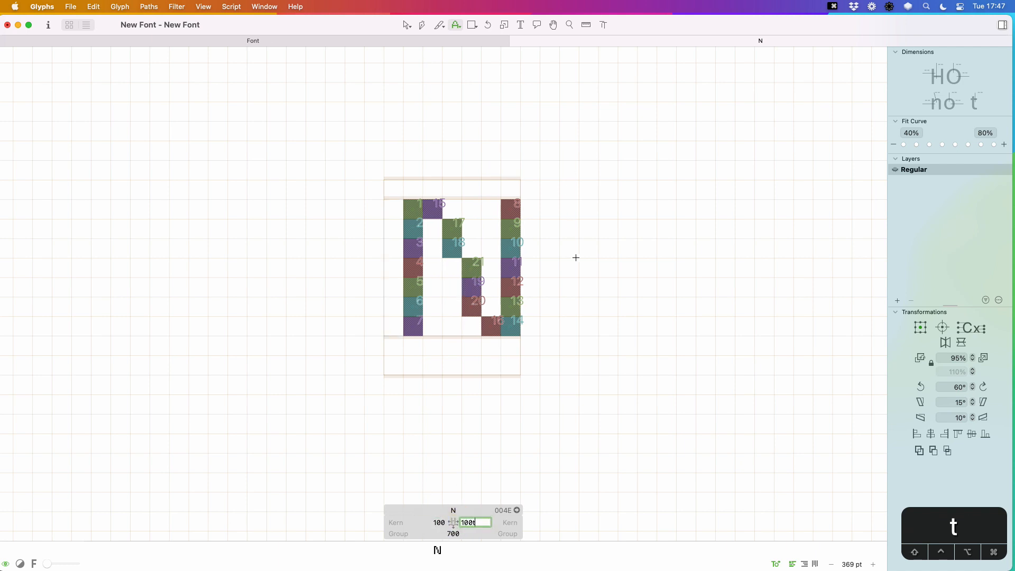
click(569, 265)
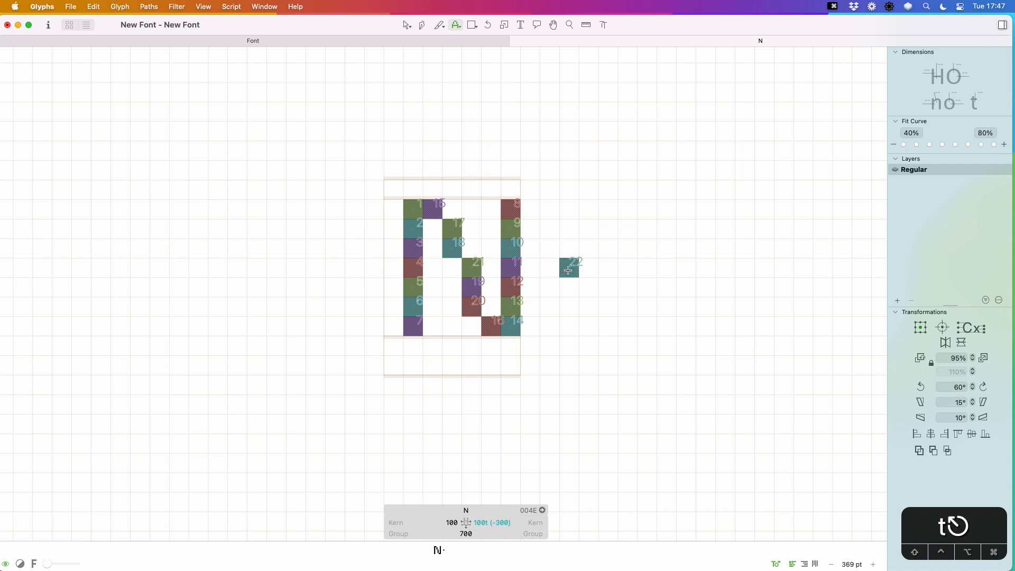
key(v)
click(571, 269)
key(BackSpace)
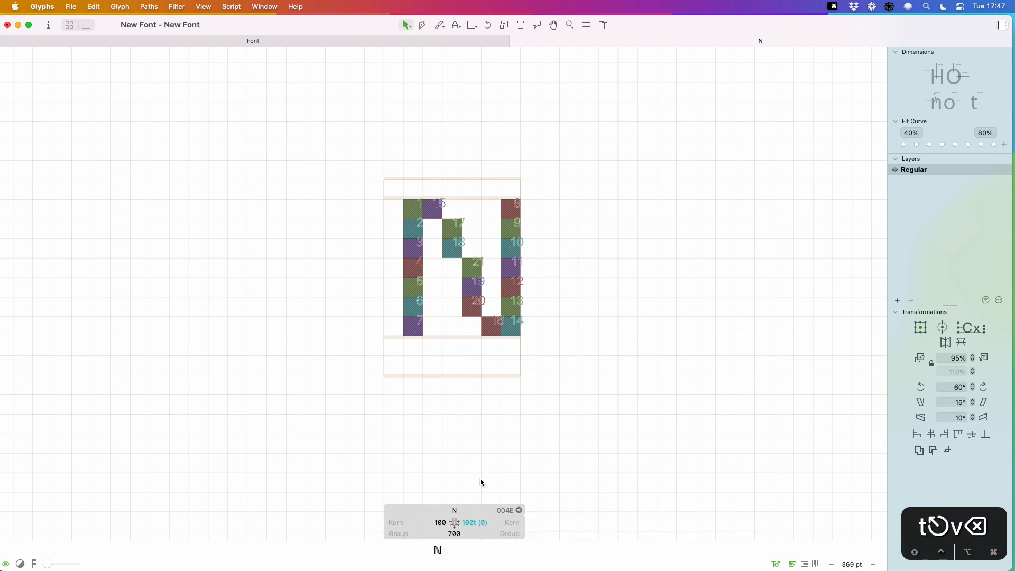
- Set the uppercase N's right sidebearing to 100
click(474, 522)
key(cmd+a)
text(100)
key(Return)
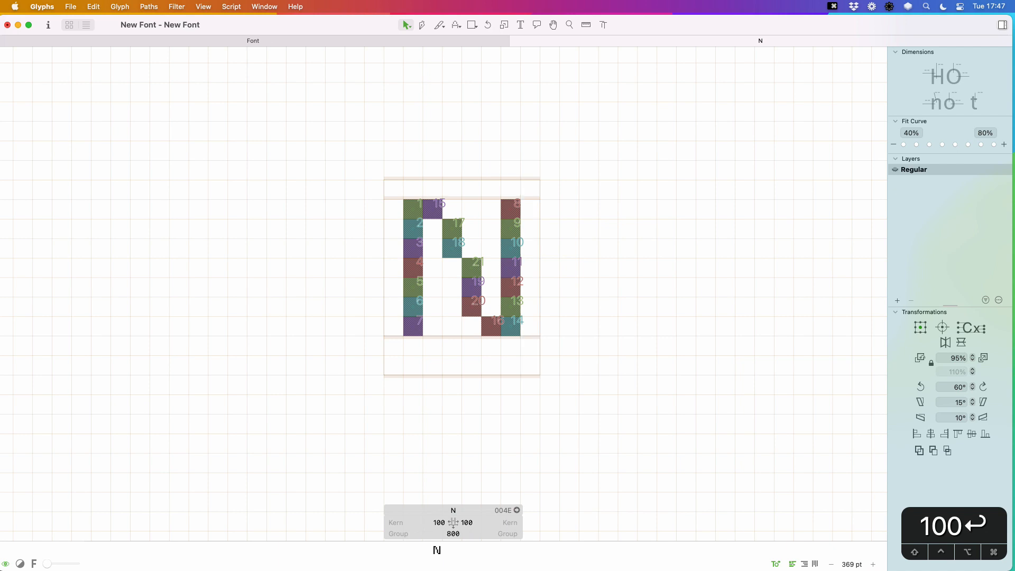
- Add an uppercase M beside the N and draw its seven-pixel left stem, leaving a 100-unit left sidebearing
text(t)
text(M)
key(Escape)
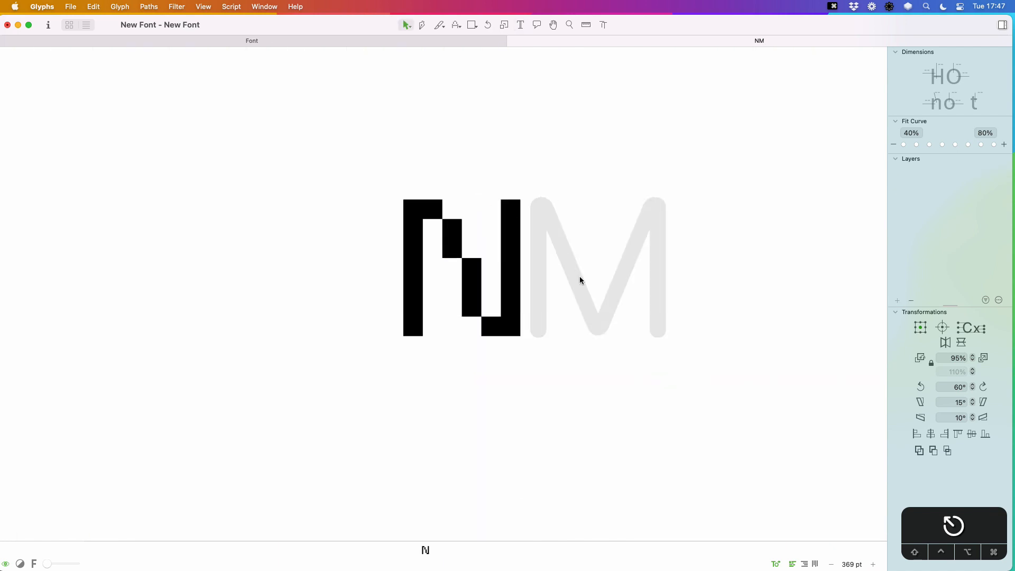
double_click(585, 277)
key(x)
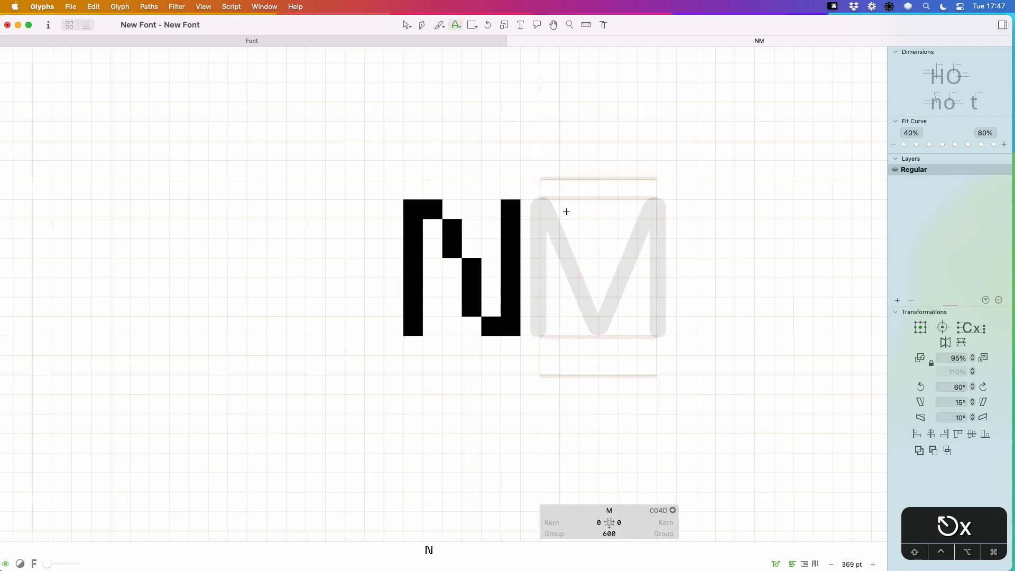
mouse_move(566, 211)
mouse_down()
mouse_move(557, 324)
mouse_move(567, 310)
mouse_move(552, 297)
mouse_move(554, 320)
mouse_move(572, 328)
mouse_up()
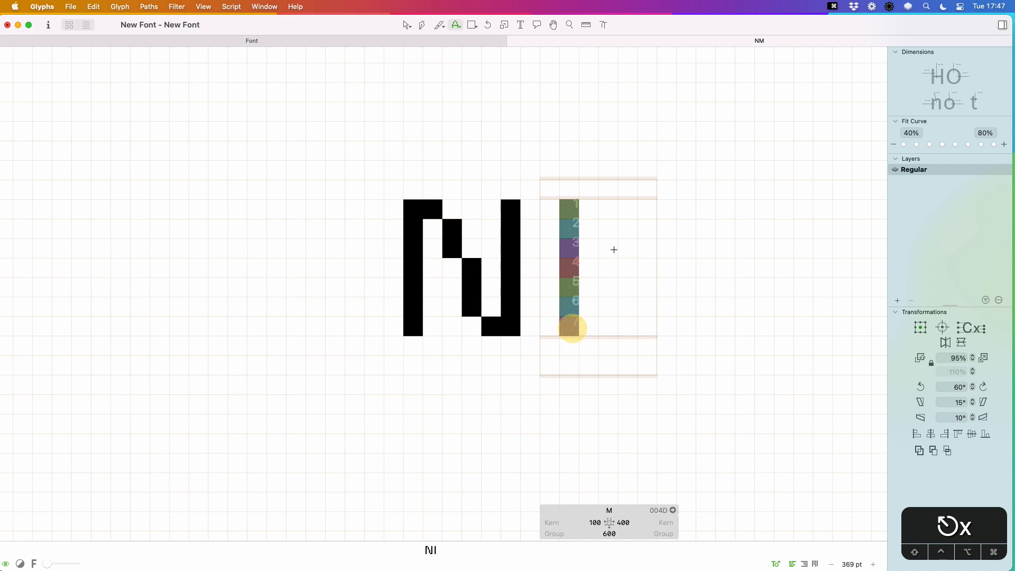
- Draw the M's stepped diagonals meeting in a three-pixel centre column on the baseline, plus its seven-pixel right stem
click(593, 206)
drag(611, 232, 607, 249)
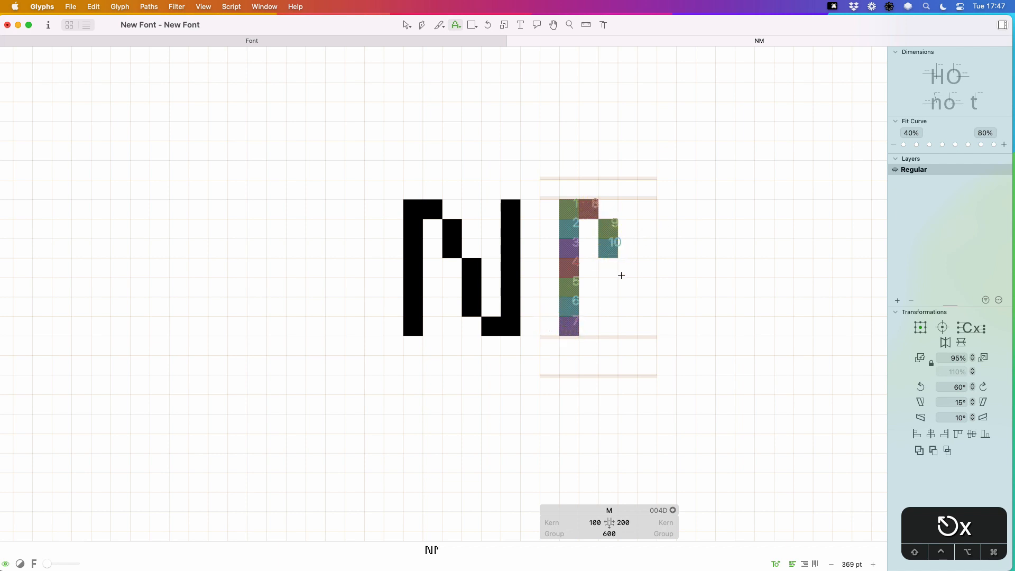
click(610, 269)
mouse_move(629, 289)
mouse_down()
mouse_move(628, 321)
mouse_move(647, 233)
mouse_move(689, 208)
mouse_move(685, 327)
mouse_up()
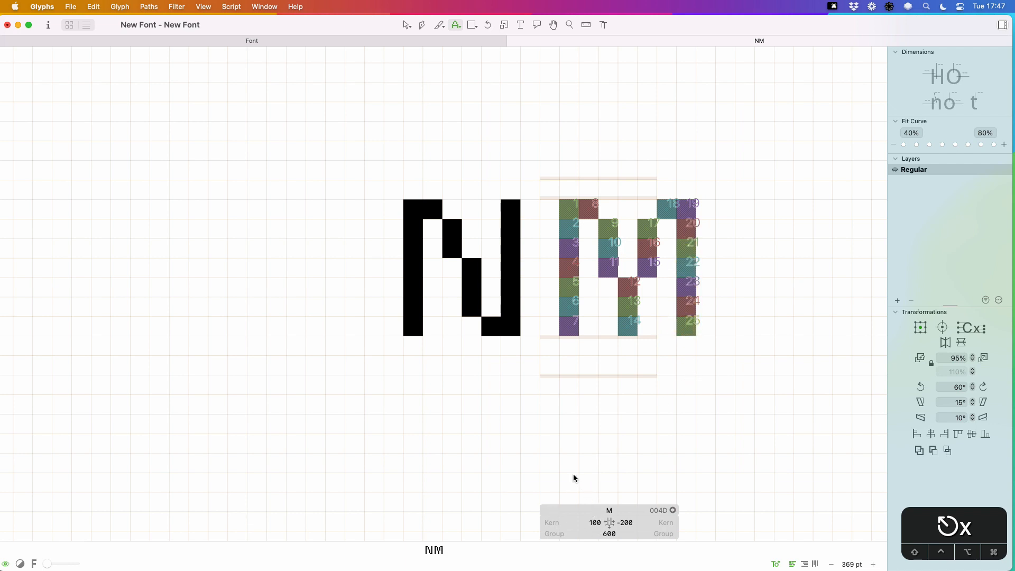
- Try moving the M's second-row diagonal pixels outward, directly beneath the top-row pixels next to the stems
click(608, 225)
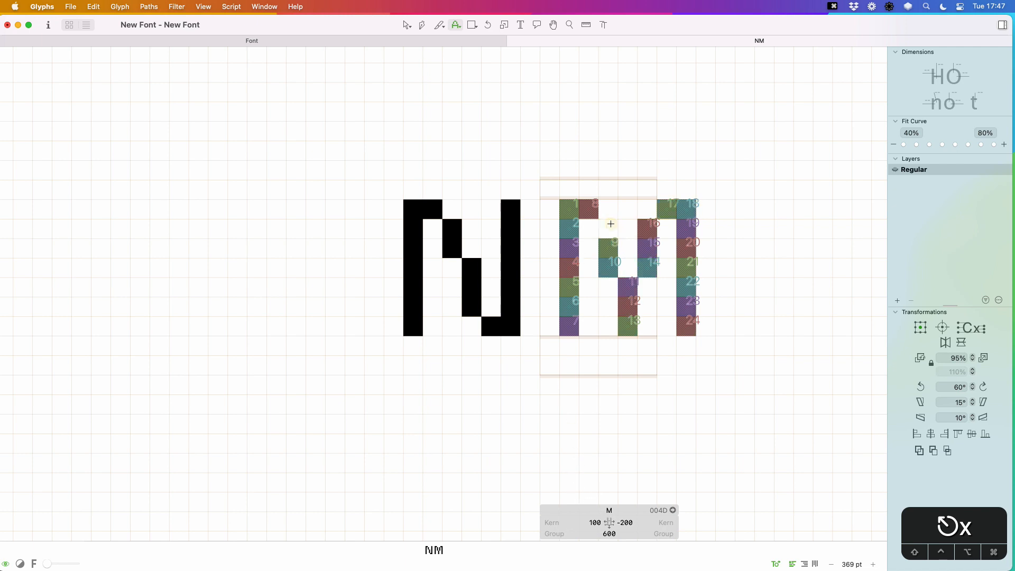
click(592, 224)
click(664, 208)
click(649, 226)
click(666, 230)
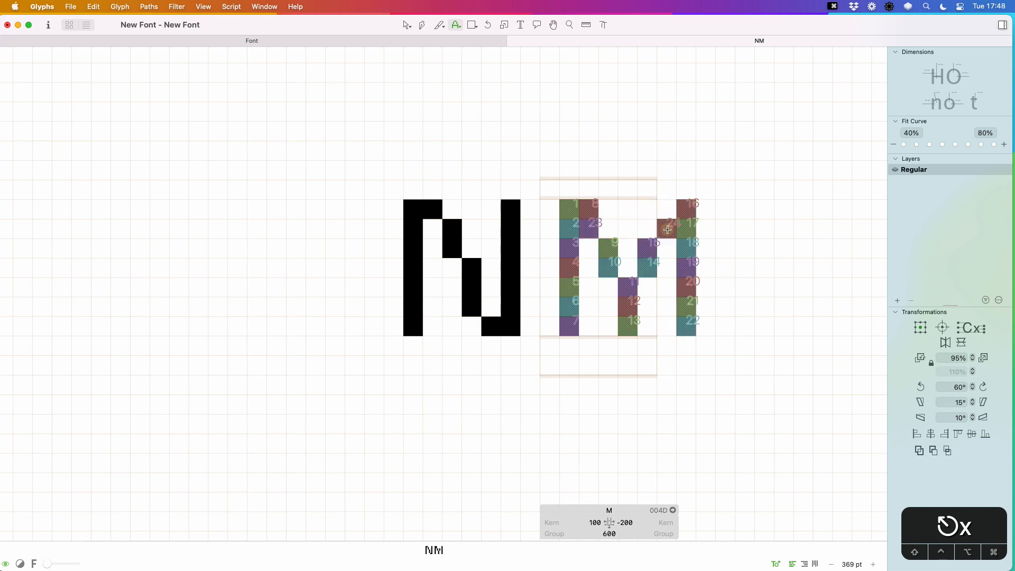
click(668, 209)
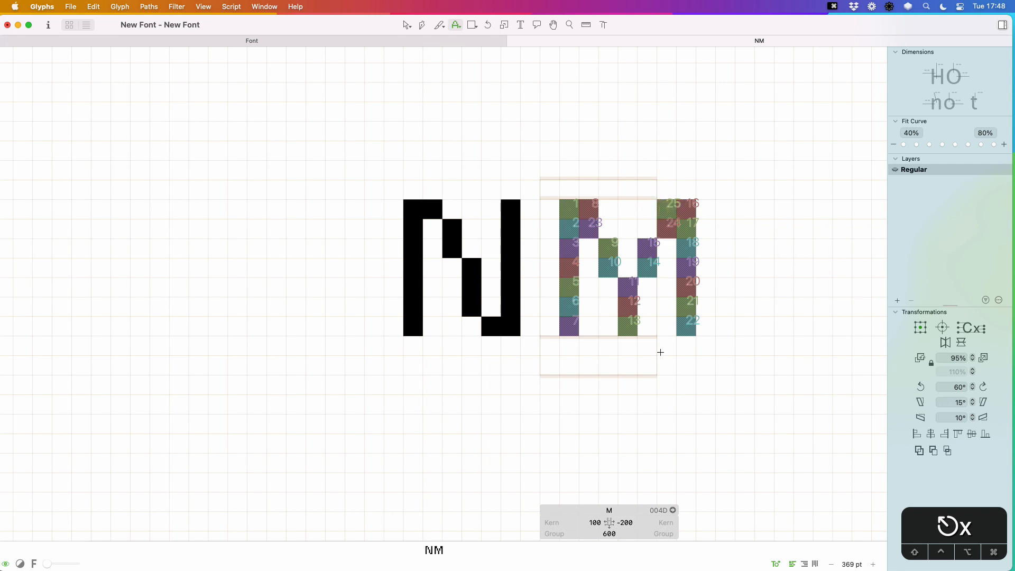
- Move the M's second-row diagonal pixels back inward by one column on both sides
click(589, 227)
click(608, 227)
click(667, 227)
click(646, 228)
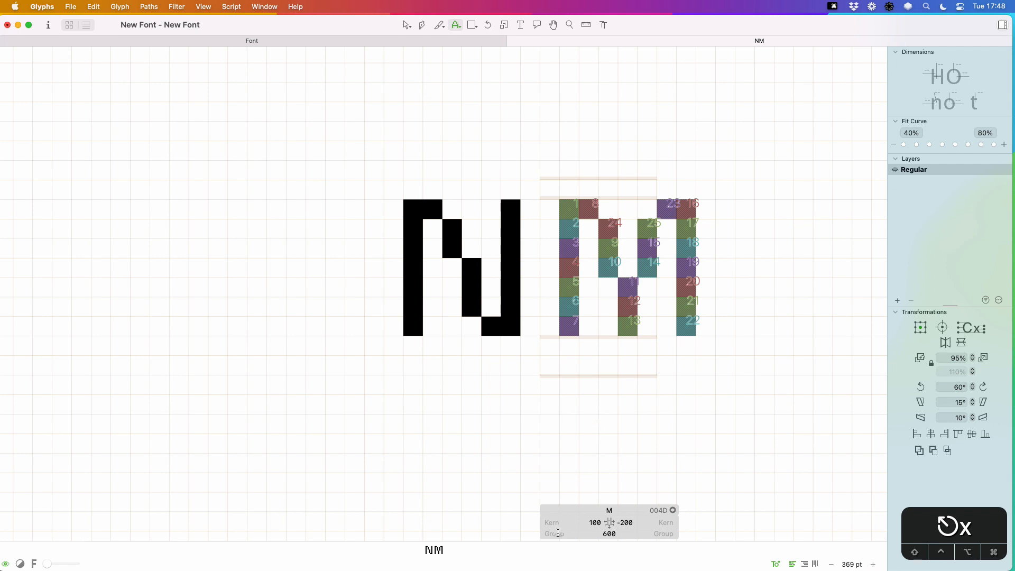
- Set the uppercase M's right sidebearing to 100 and return to the glyph overview
click(622, 523)
text(1)
key(Return)
key(Return)
key(t)
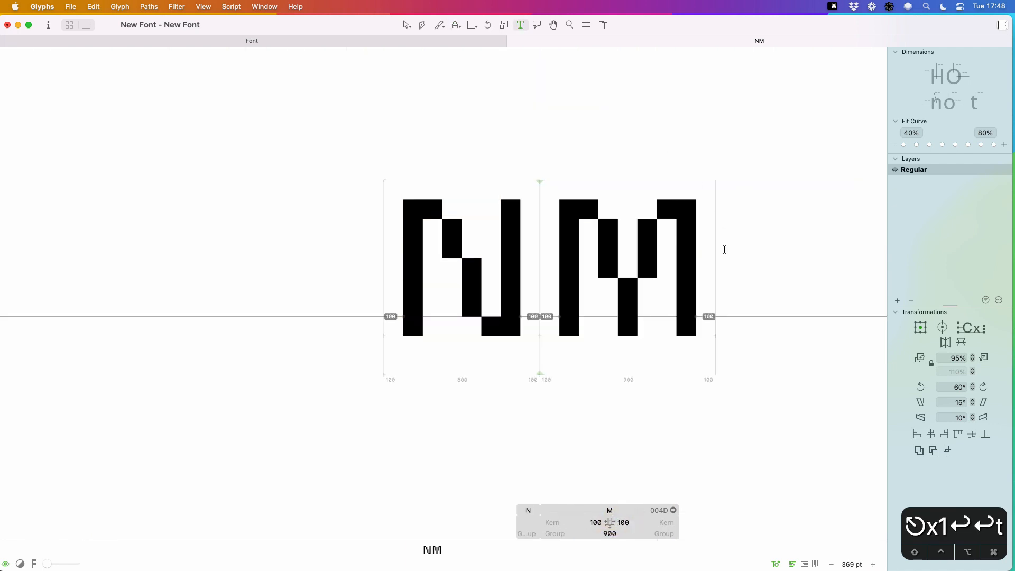
key(super+w)
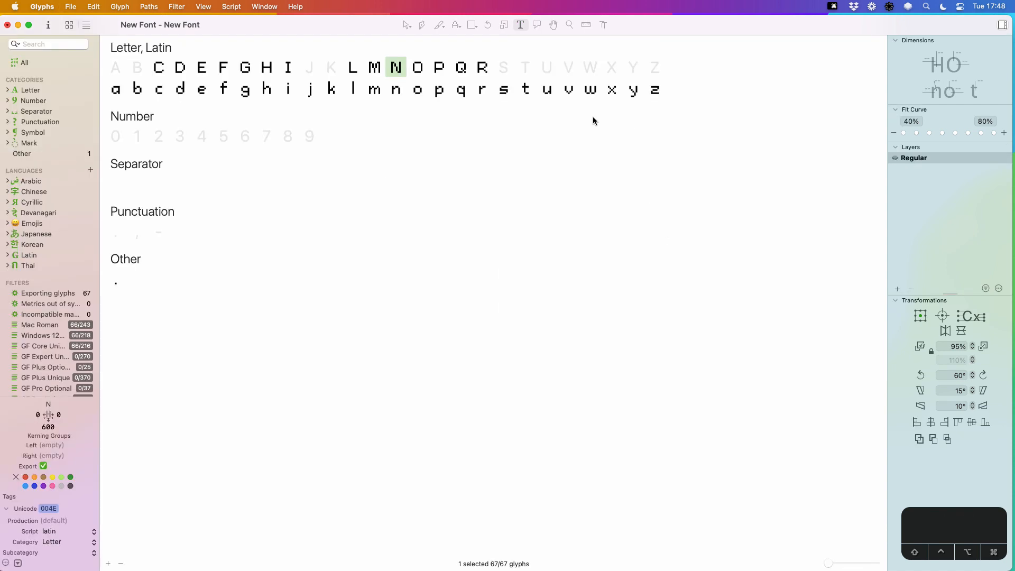
- Open the uppercase T and draw a five-pixel top bar with a centred stem, seven pixels tall overall
double_click(525, 68)
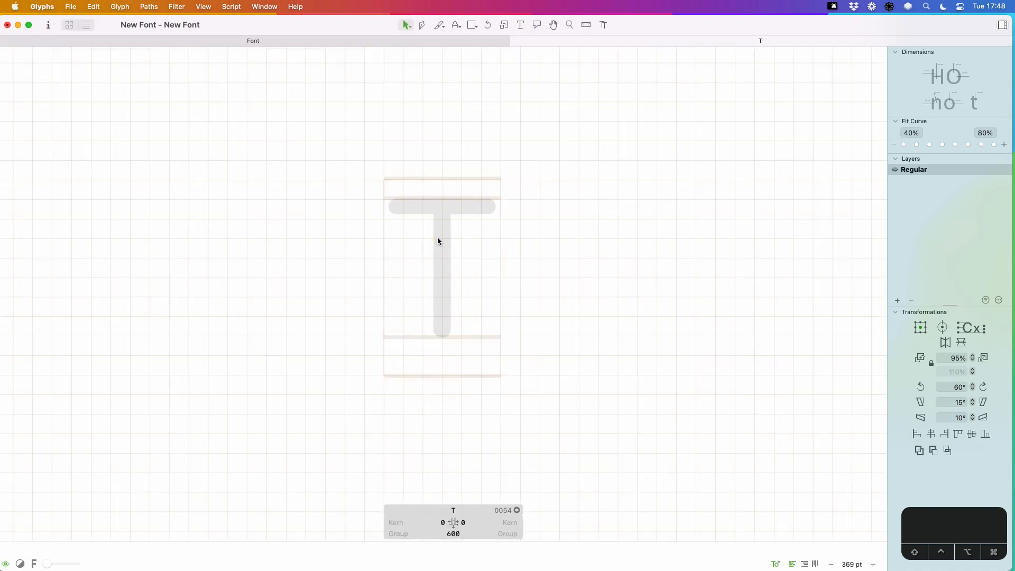
key(x)
mouse_move(407, 208)
mouse_down()
mouse_move(492, 212)
mouse_move(431, 291)
mouse_move(432, 332)
mouse_up()
click(395, 210)
click(491, 211)
click(490, 214)
- Set the uppercase T's left sidebearing to 100
click(443, 522)
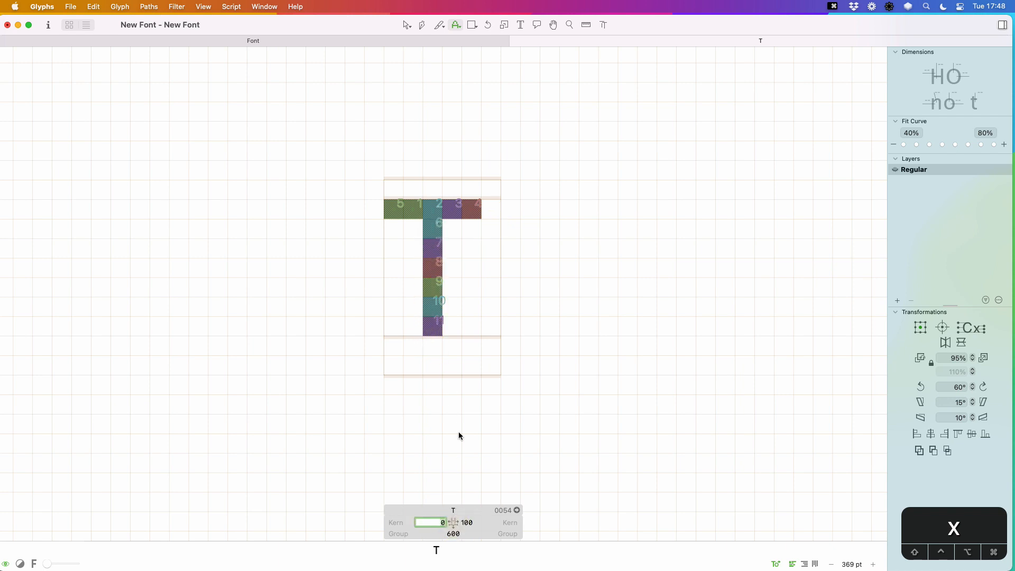
text(100)
key(Return)
- Place an uppercase H and L after the T to compare their proportions
text(tL)
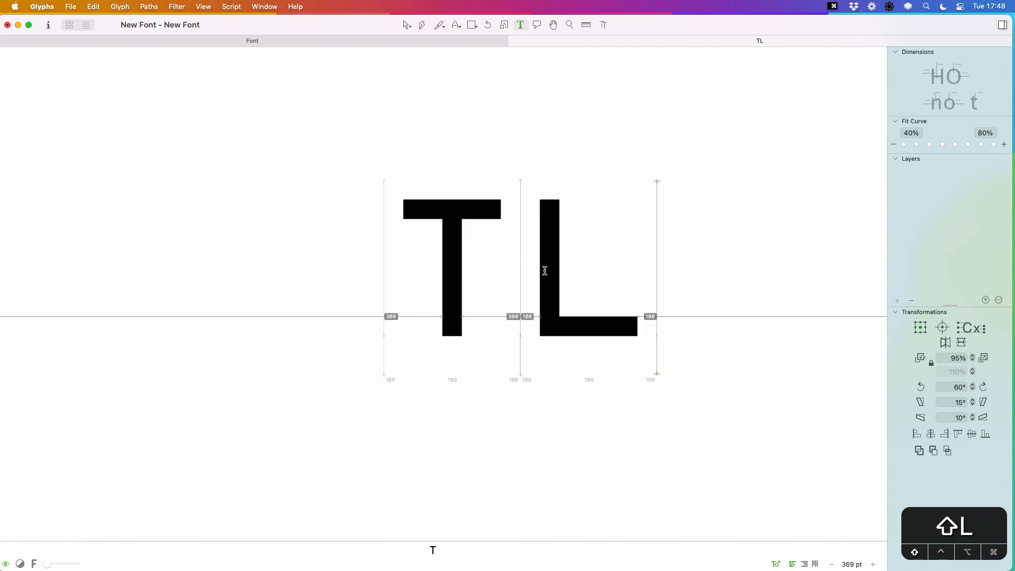
key(BackSpace)
text(H)
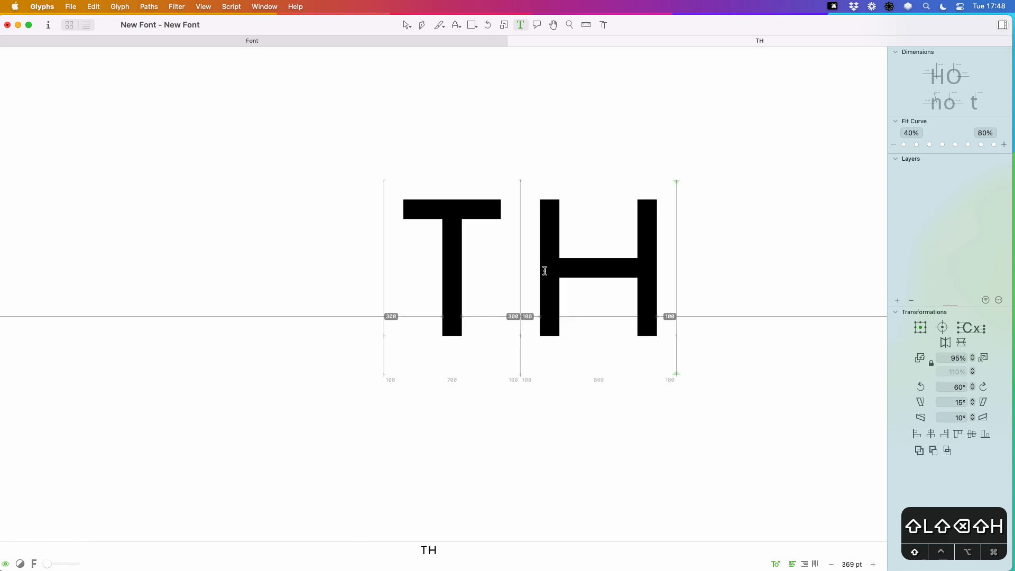
text(L)
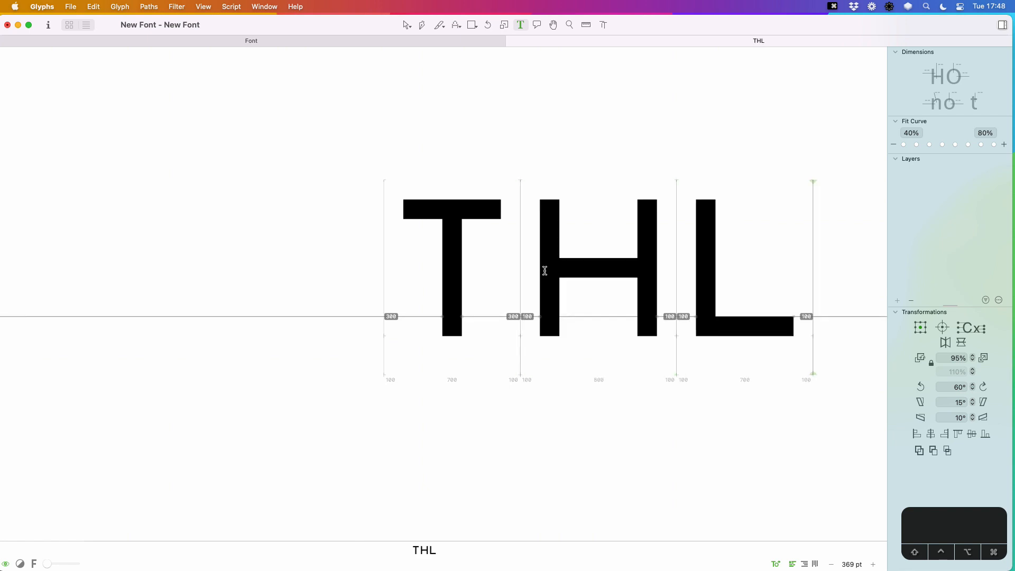
- Try widening the T's top bar to seven pixels with one extra pixel at each end
double_click(484, 224)
key(x)
click(511, 209)
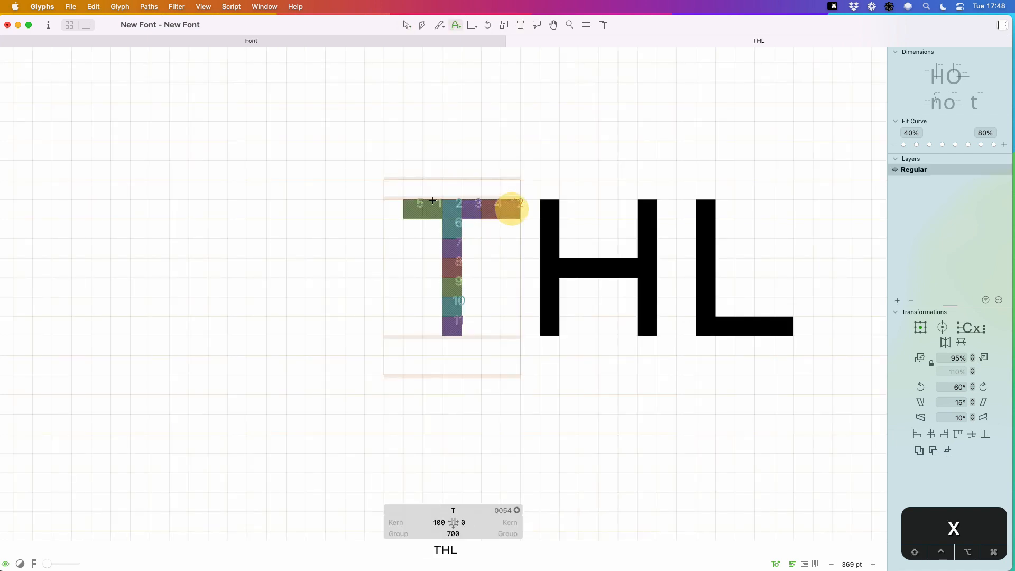
click(394, 208)
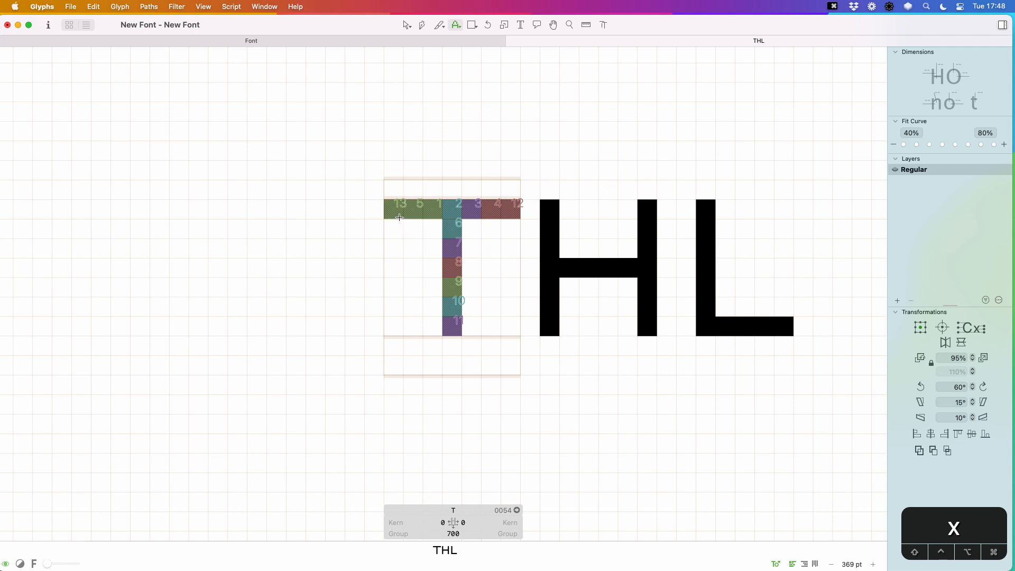
click(391, 209)
click(513, 209)
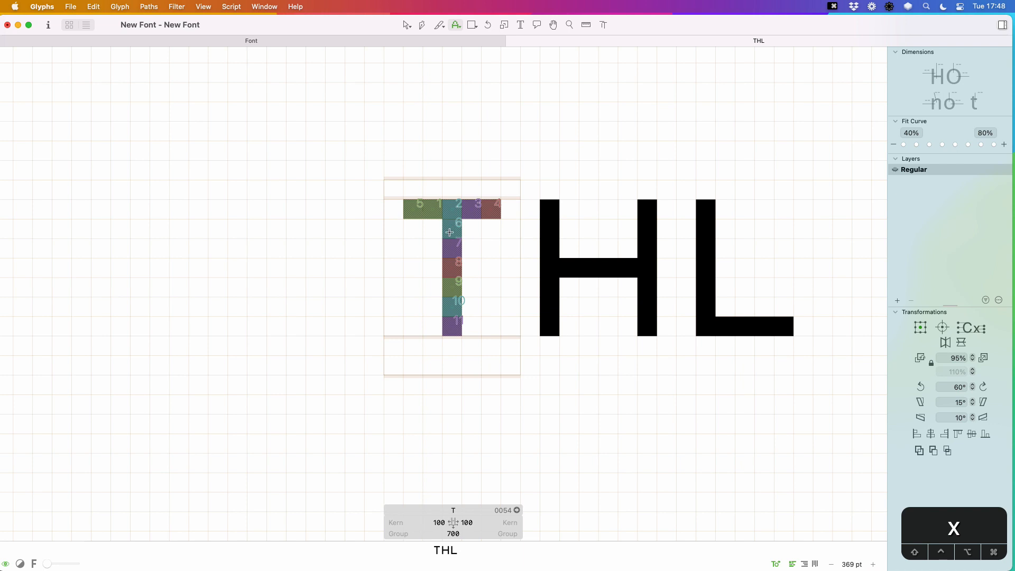
click(394, 211)
click(387, 209)
- Open the uppercase U from the glyph overview and draw two five-pixel stems with a four-pixel gap between them
key(v)
key(super+w)
double_click(550, 67)
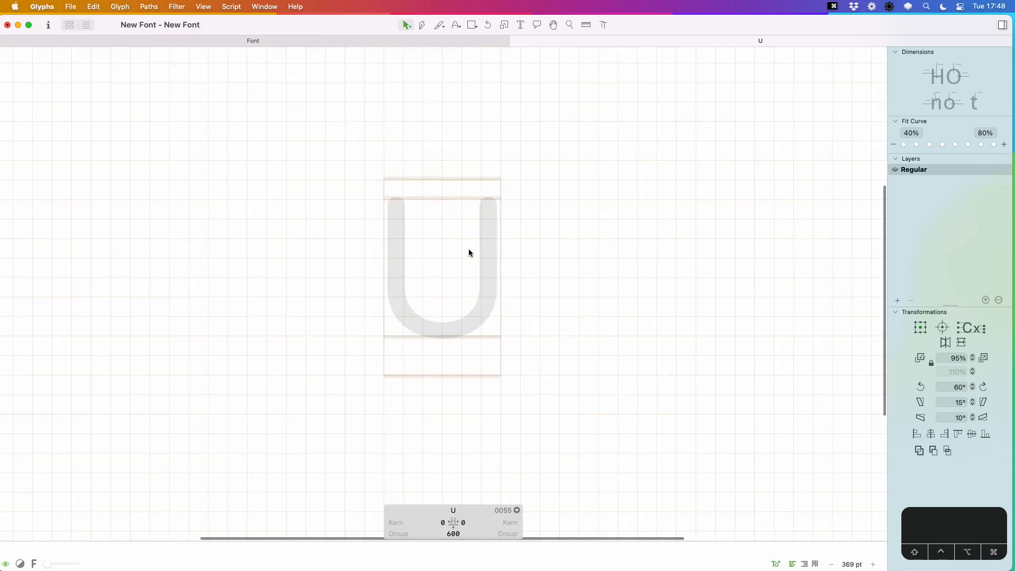
key(x)
drag(414, 206, 412, 280)
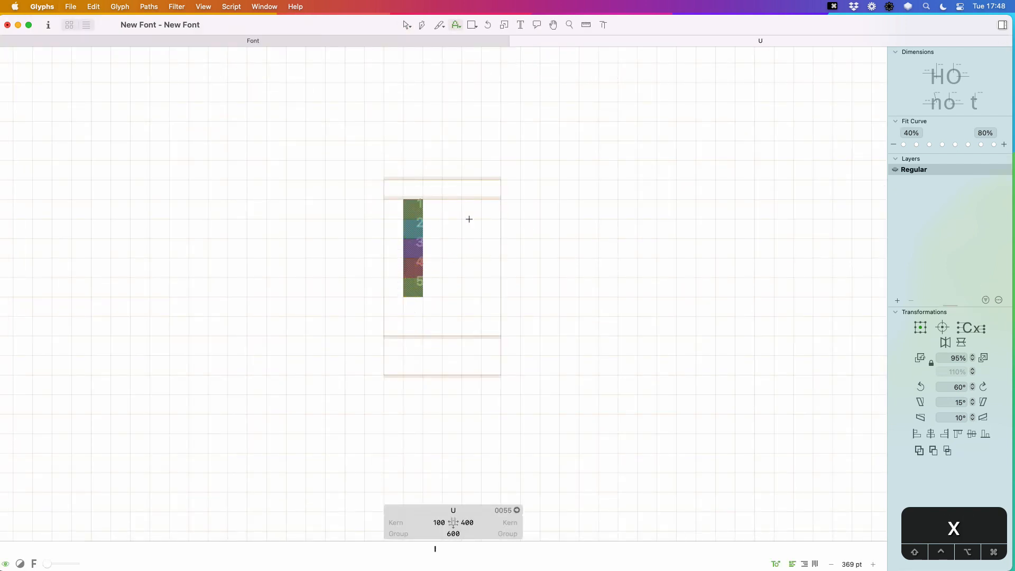
mouse_move(498, 209)
mouse_down()
mouse_move(512, 229)
mouse_move(510, 288)
mouse_up()
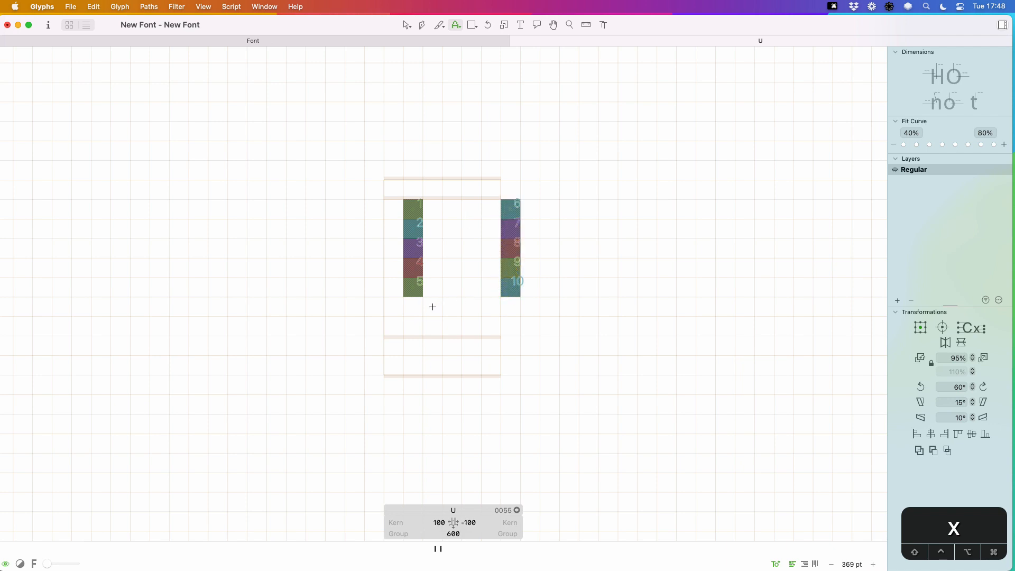
- Give the U a four-pixel base on the baseline and extend both stems to six pixels, leaving the corners open
mouse_move(432, 306)
mouse_down()
mouse_move(452, 329)
mouse_move(495, 323)
mouse_up()
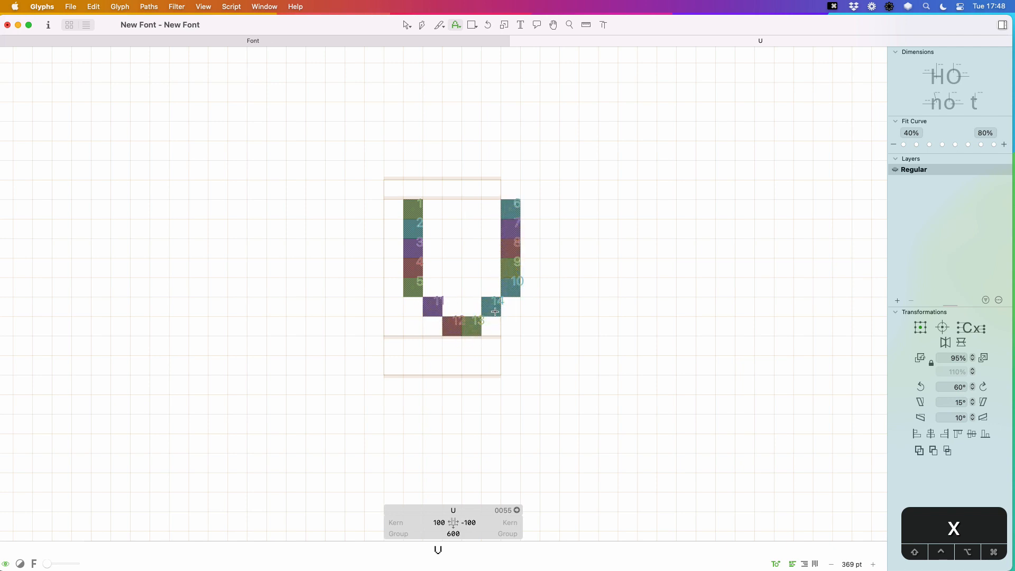
click(494, 309)
click(430, 305)
click(414, 305)
click(510, 306)
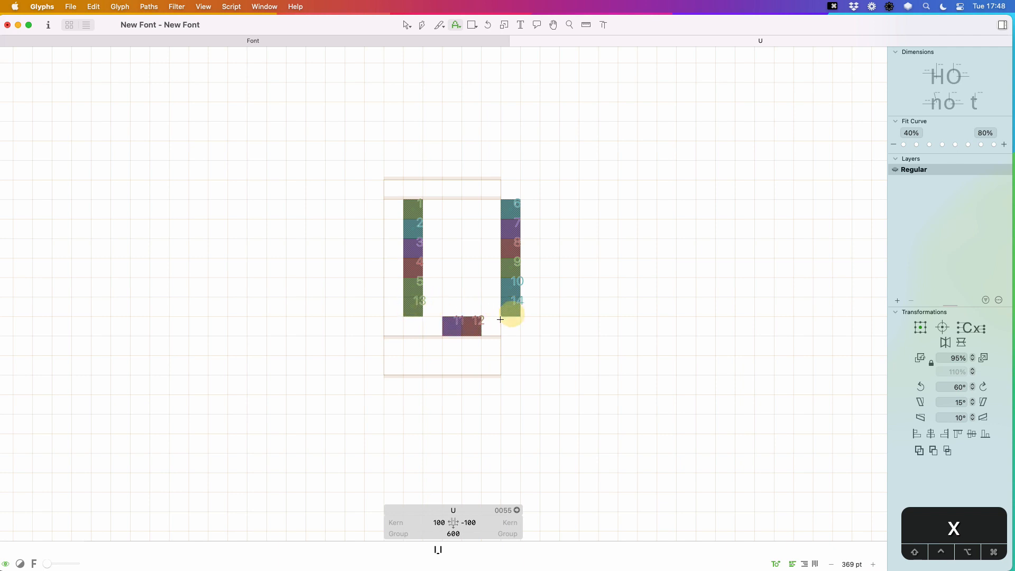
click(490, 326)
click(433, 326)
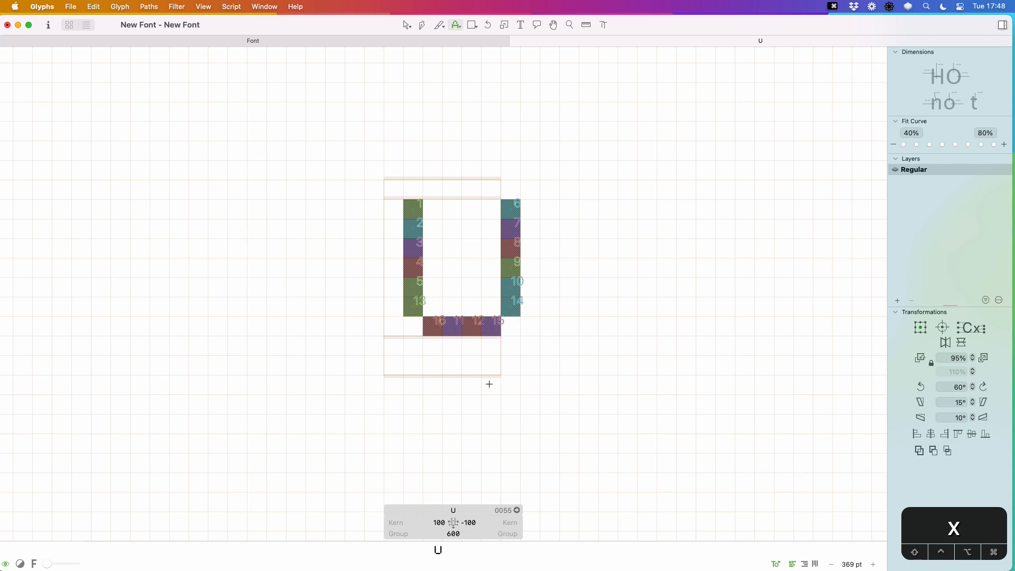
- Set the uppercase U's right sidebearing to 100
click(464, 520)
key(BackSpace)
text(t)
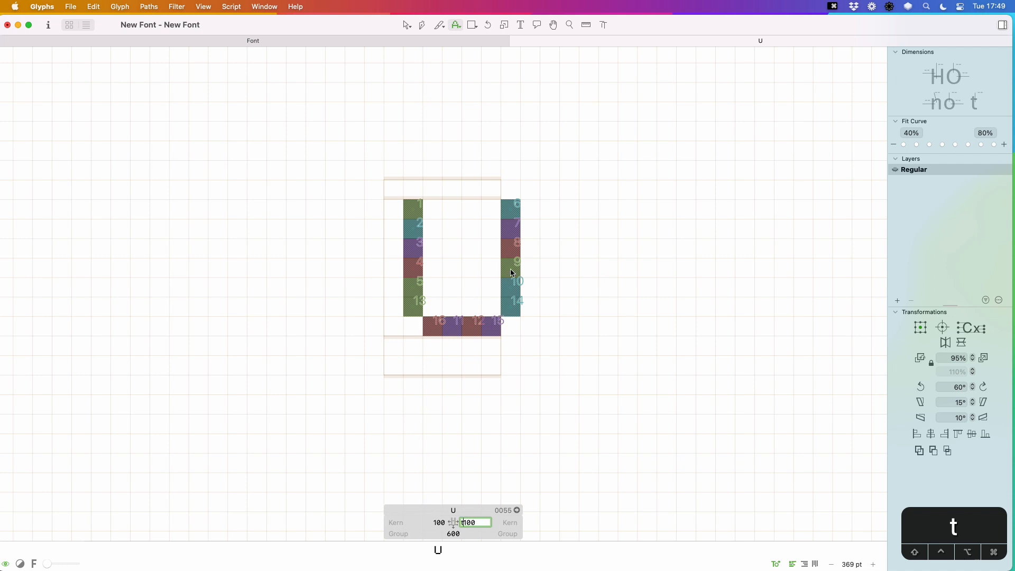
key(BackSpace)
key(Return)
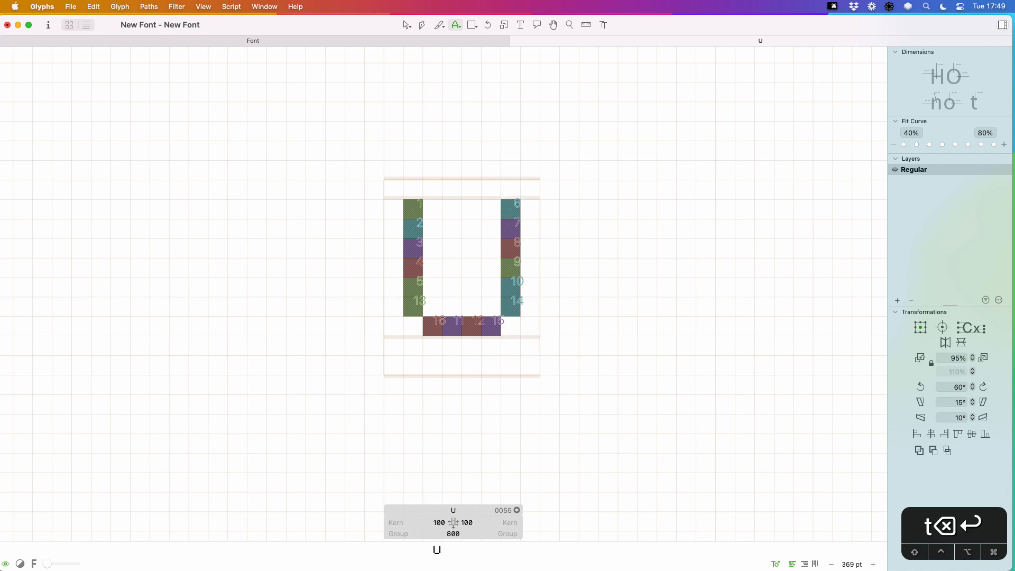
- Add an uppercase V beside the U and draw its two three-pixel upper arms with a four-pixel gap
click(579, 285)
text(V)
key(Escape)
click(595, 268)
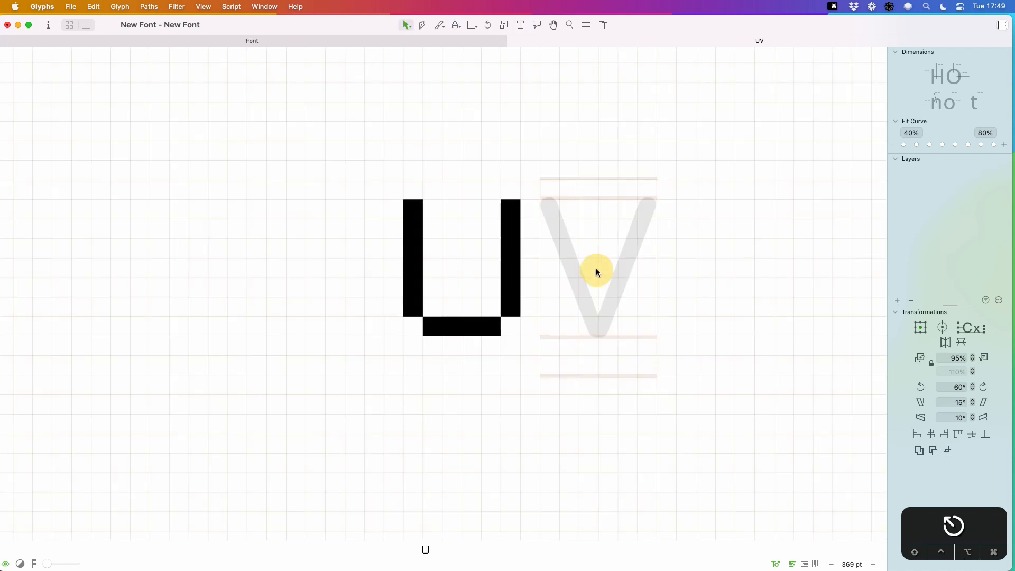
key(x)
drag(568, 208, 569, 247)
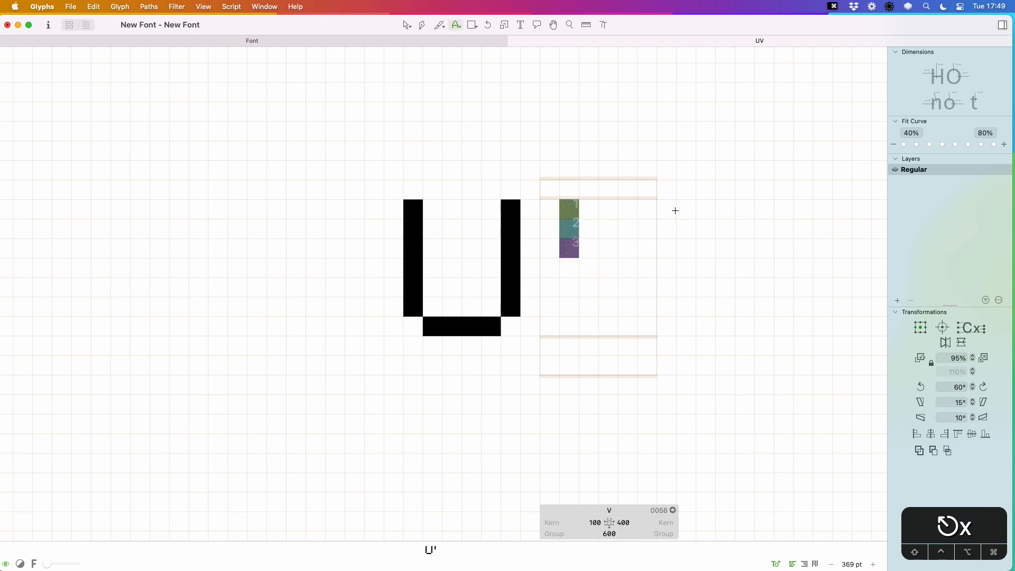
drag(670, 208, 670, 249)
- Draw the V's two-pixel base on the baseline with one stepped pixel on each side, and extend both arms to five pixels
mouse_move(617, 328)
mouse_down()
mouse_move(627, 324)
mouse_move(608, 326)
mouse_up()
click(589, 306)
click(646, 305)
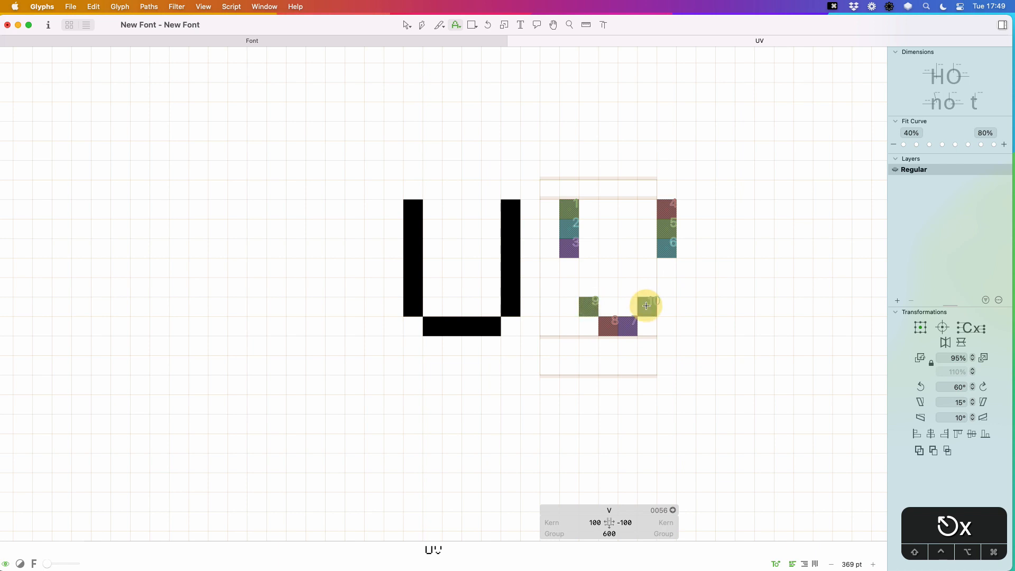
drag(666, 287, 666, 266)
drag(568, 266, 569, 286)
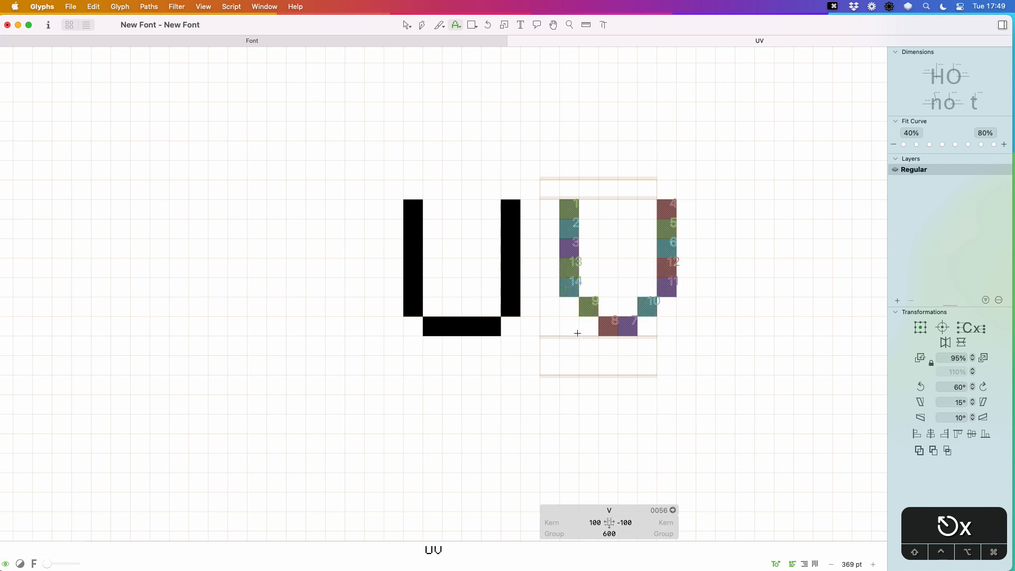
- Move the lowest pixel of each V arm one pixel inward, leaving four-pixel arms above two-pixel inner steps
click(569, 287)
click(667, 286)
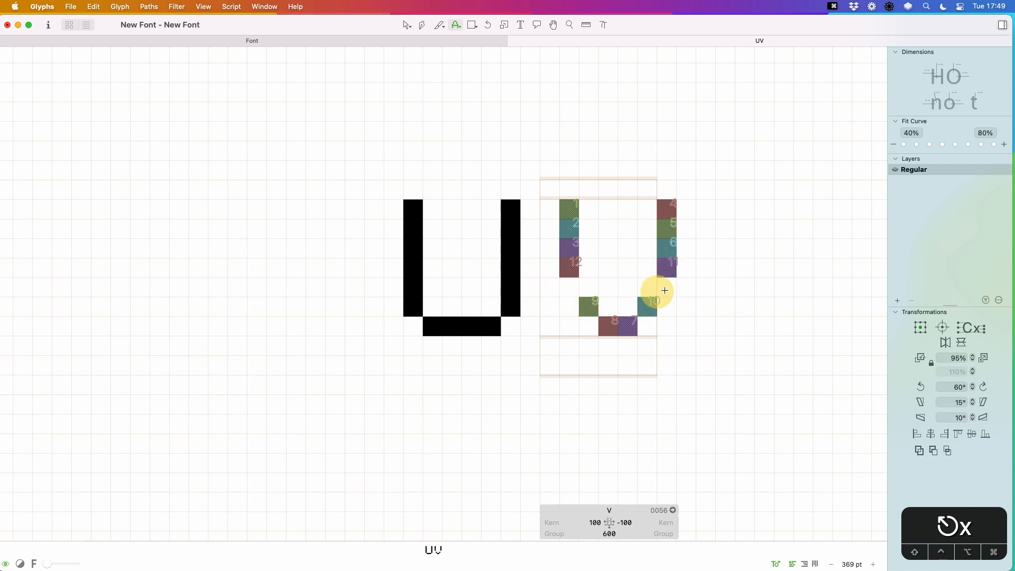
click(646, 287)
click(588, 287)
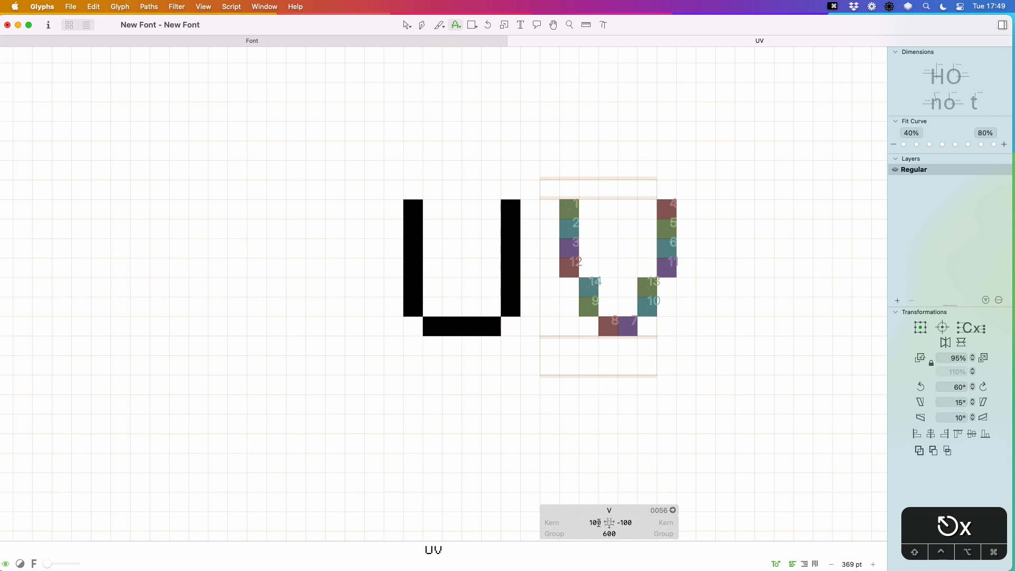
- Set the uppercase V's right sidebearing to 100
click(620, 522)
key(BackSpace)
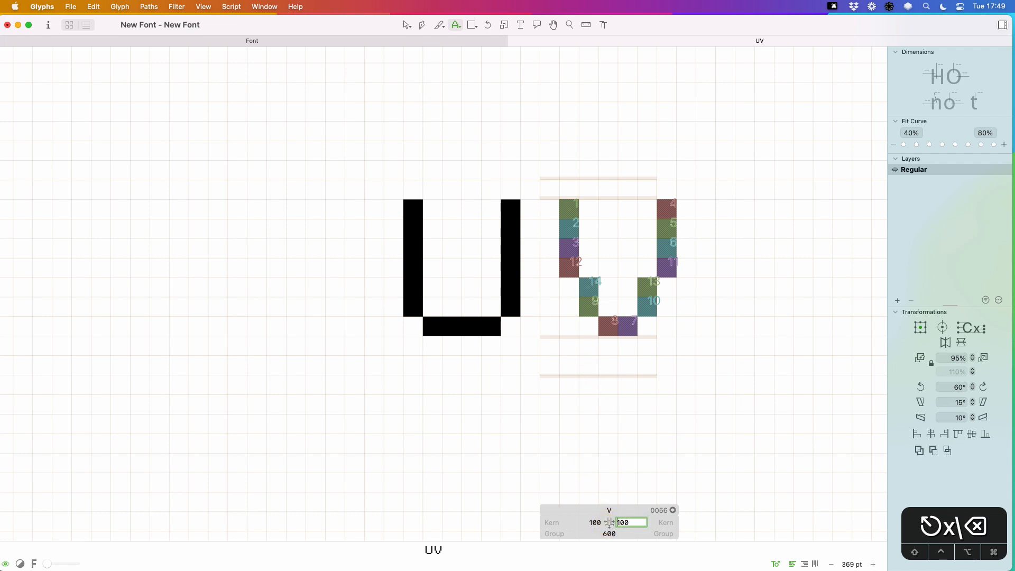
key(Return)
- Add an uppercase W after the V and draw three four-pixel uprights joined by two-pixel steps and single-pixel points on the baseline
text(tW)
key(Escape)
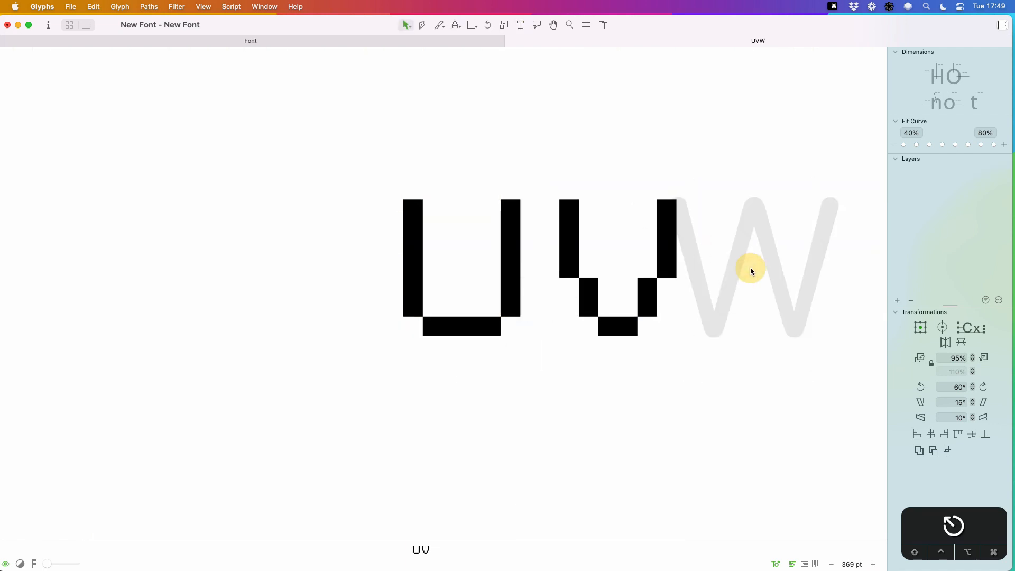
double_click(750, 267)
key(x)
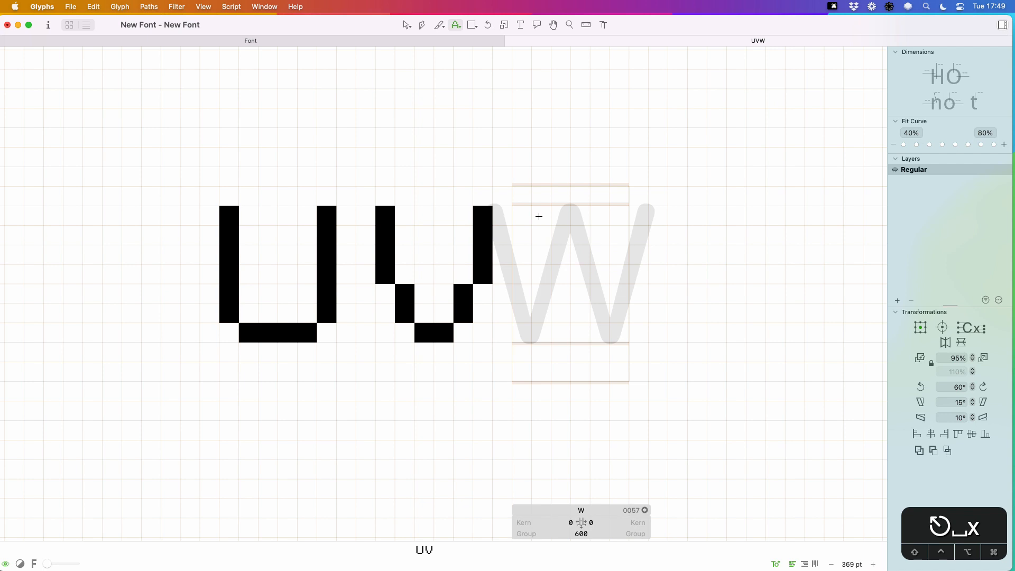
mouse_move(538, 216)
mouse_down()
mouse_move(538, 271)
mouse_move(578, 335)
mouse_move(605, 318)
mouse_move(613, 218)
mouse_up()
mouse_move(638, 292)
mouse_down()
mouse_move(638, 310)
mouse_move(662, 333)
mouse_up()
drag(681, 294, 680, 313)
drag(697, 211, 698, 272)
- Set the uppercase W's right sidebearing to 100
double_click(597, 522)
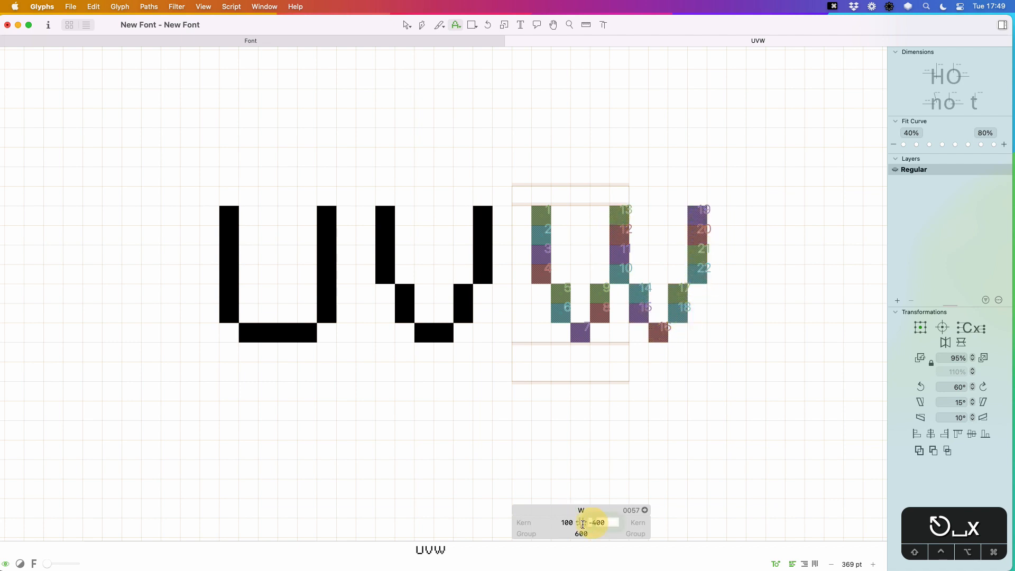
text(100)
key(Return)
- Add an uppercase M after the W and compare the letter shapes at a reduced size
key(t)
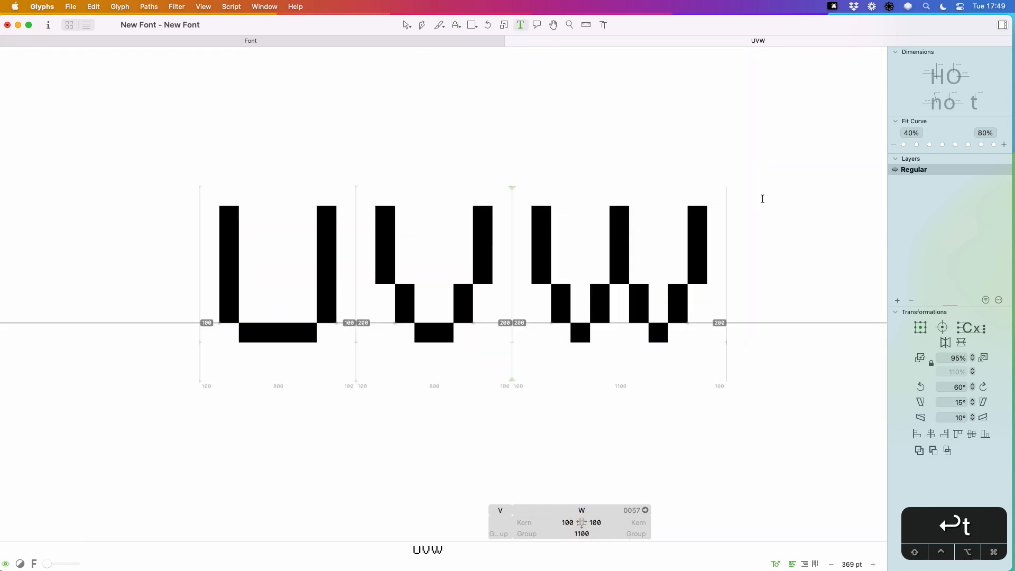
click(740, 297)
text(M)
key(super+minus)
key(super+minus)
key(super+minus)
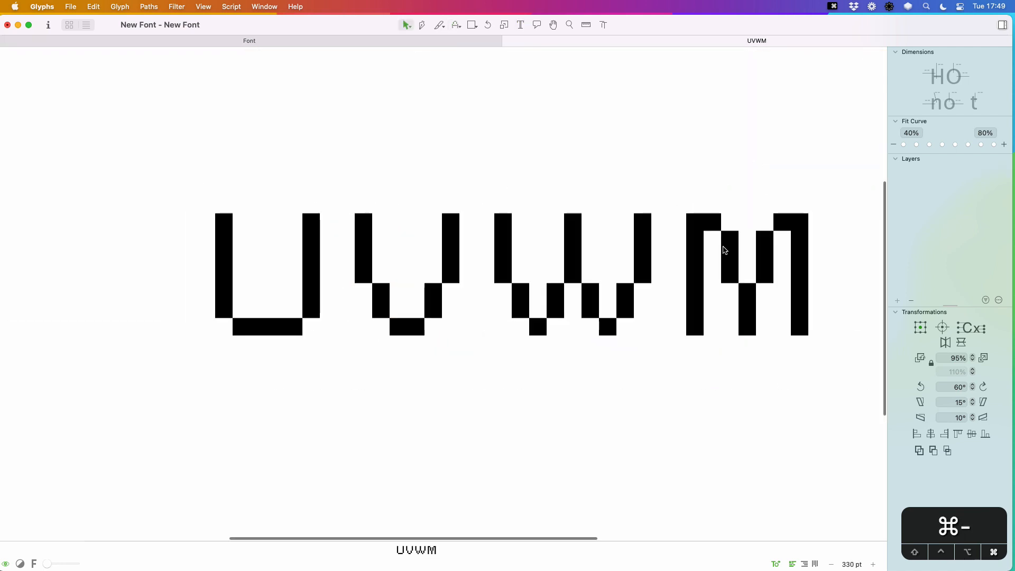
key(Escape)
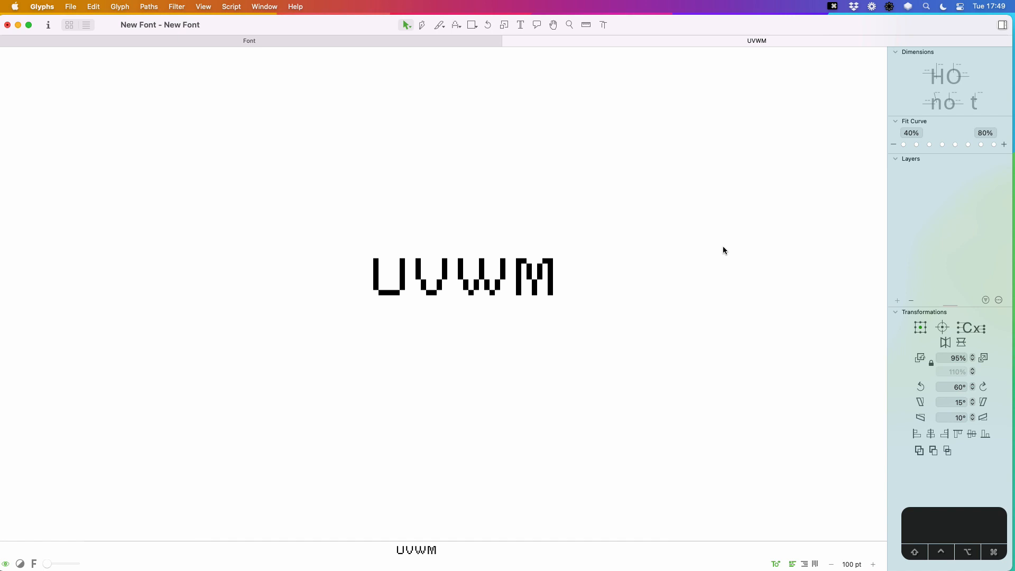
key(super+equal)
- Try extending the M's inner strokes to five pixels with a single-pixel centre on the baseline, and restore the original shape
key(space)
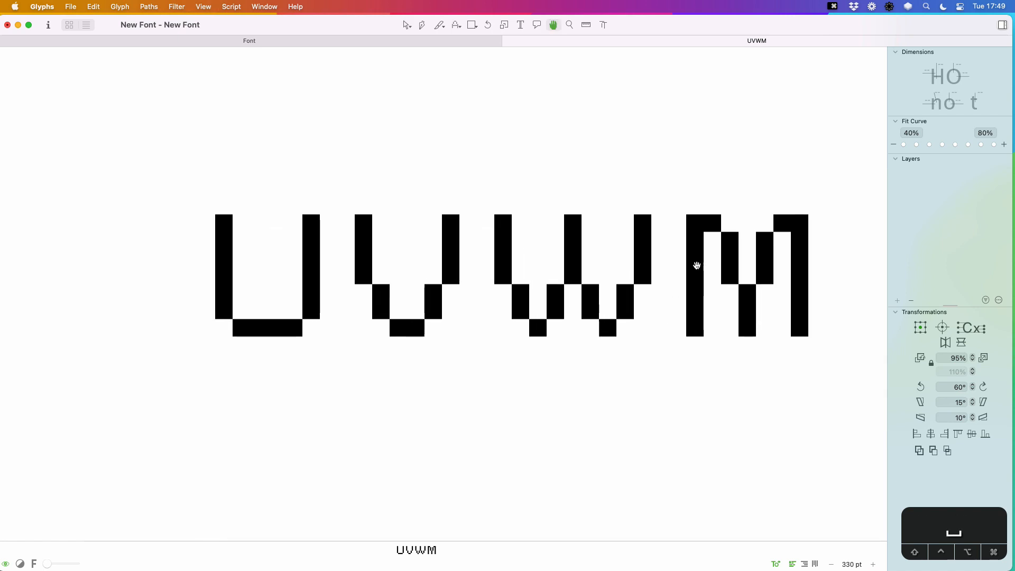
drag(696, 265, 629, 308)
key(x)
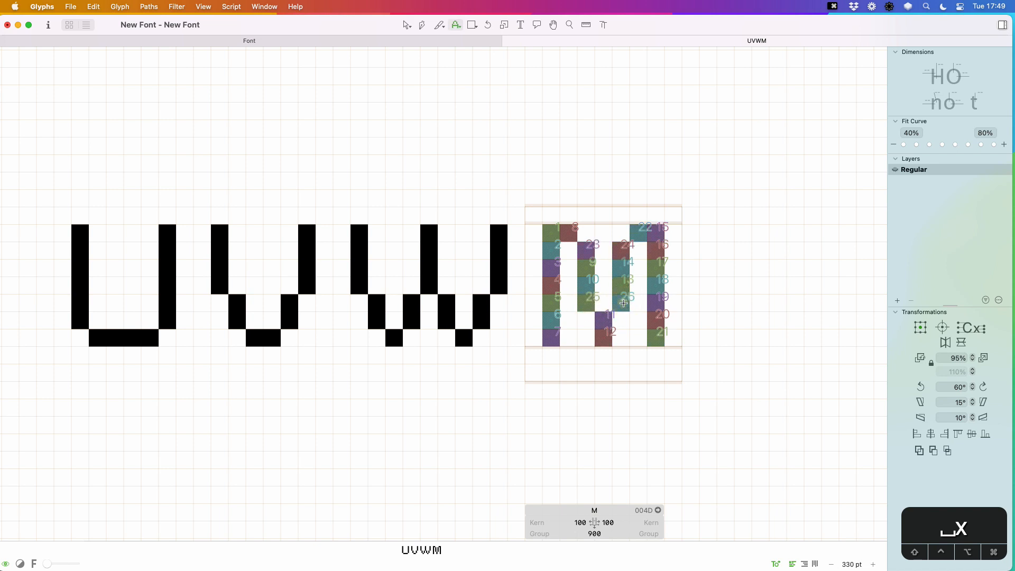
key(v)
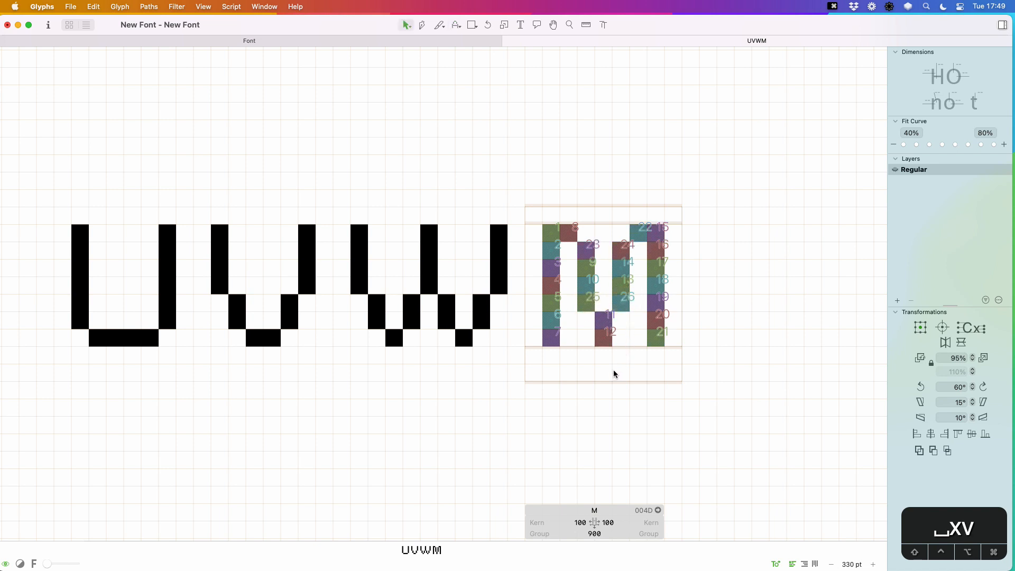
key(x)
click(602, 319)
click(585, 320)
click(620, 319)
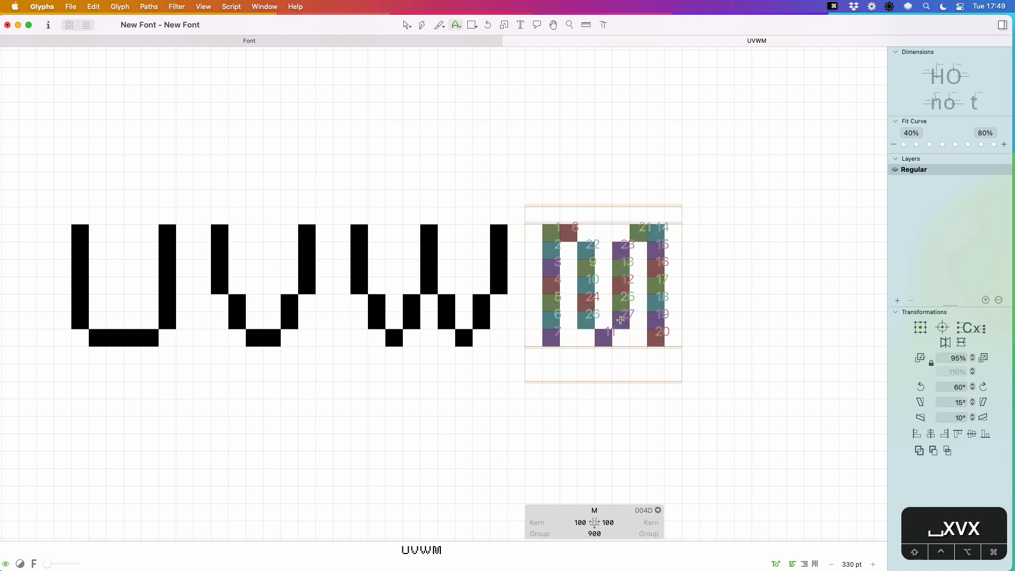
click(618, 322)
click(585, 320)
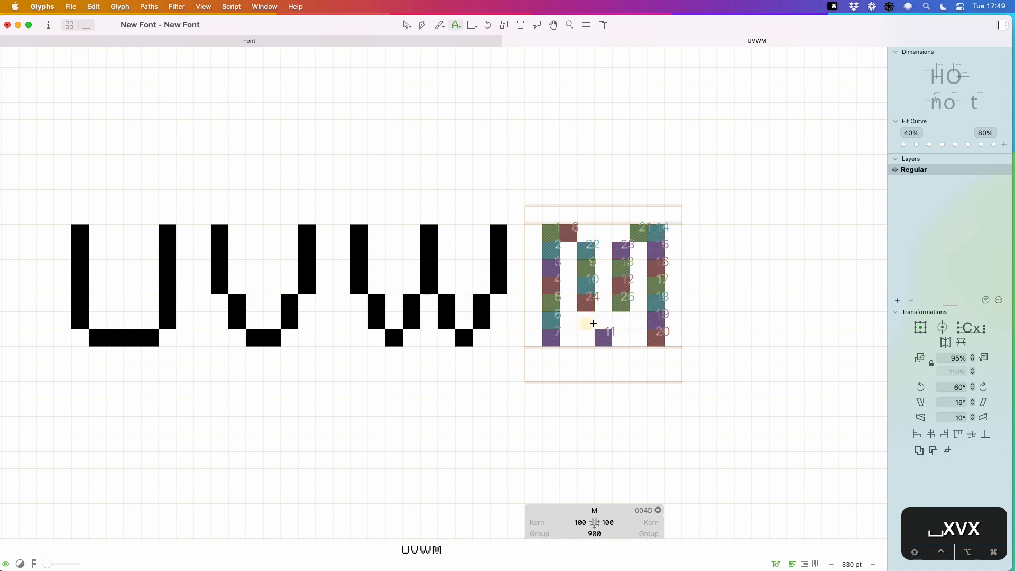
click(604, 321)
- Open the uppercase B from the glyph overview and draw its seven-pixel stem, four-pixel bottom bar, three-pixel top bar and first upper-bowl pixel
key(v)
key(cmd+w)
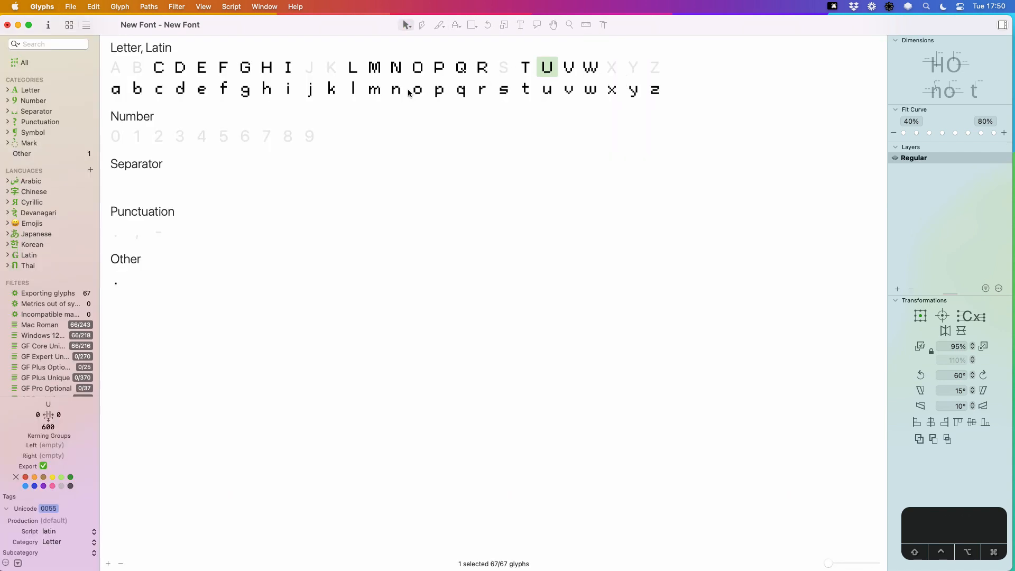
double_click(137, 69)
key(x)
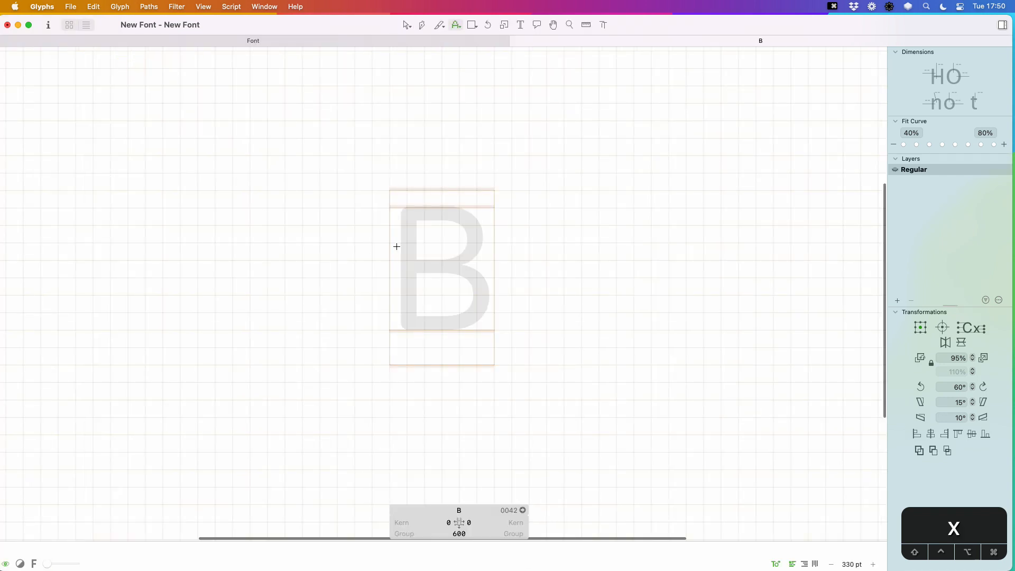
drag(414, 218, 414, 320)
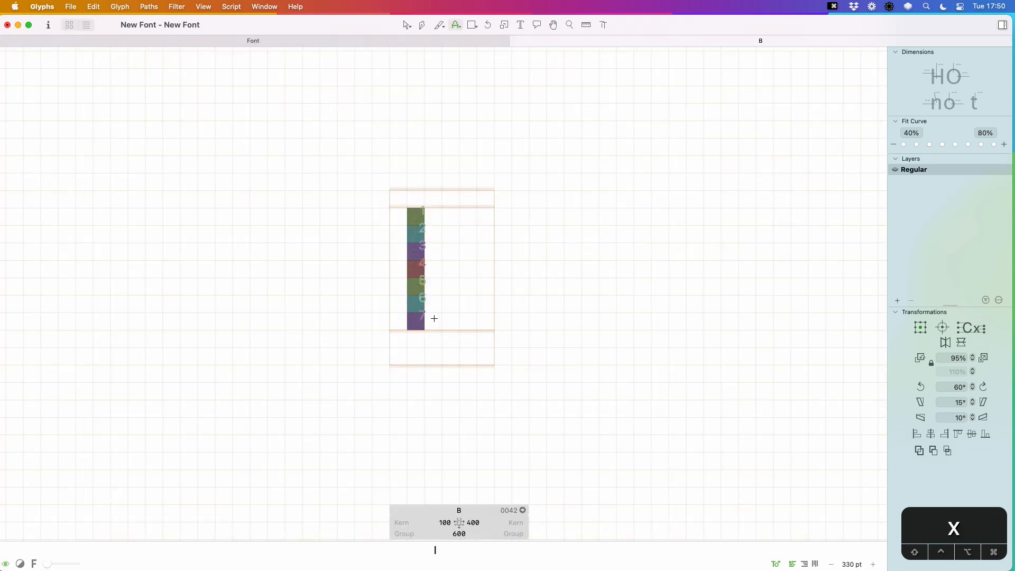
drag(433, 318, 484, 319)
drag(443, 223, 491, 238)
- Add the B's two-pixel lower bowl side, four-pixel middle bar and second upper-bowl pixel
click(501, 302)
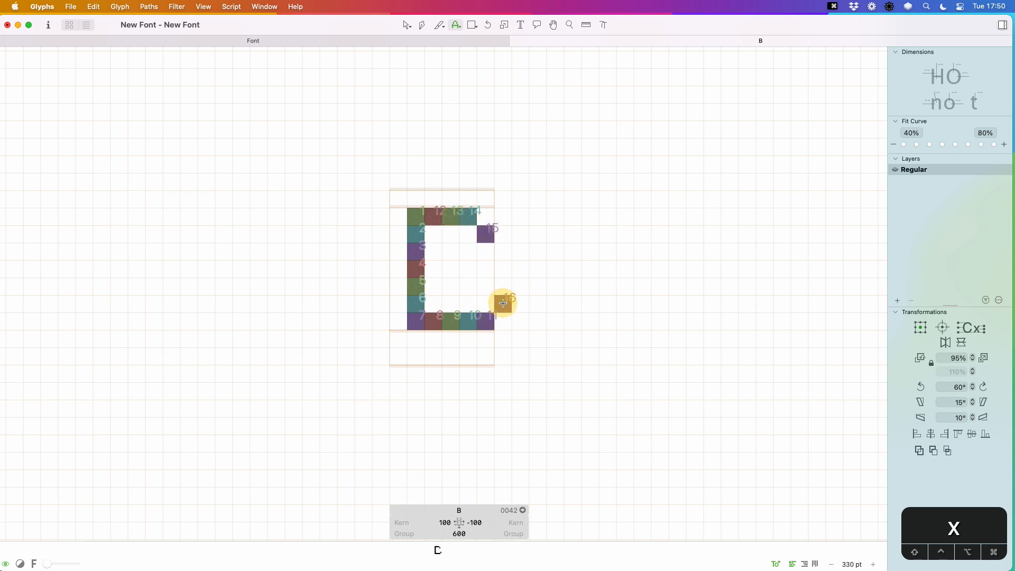
click(503, 286)
drag(488, 274, 432, 269)
click(485, 253)
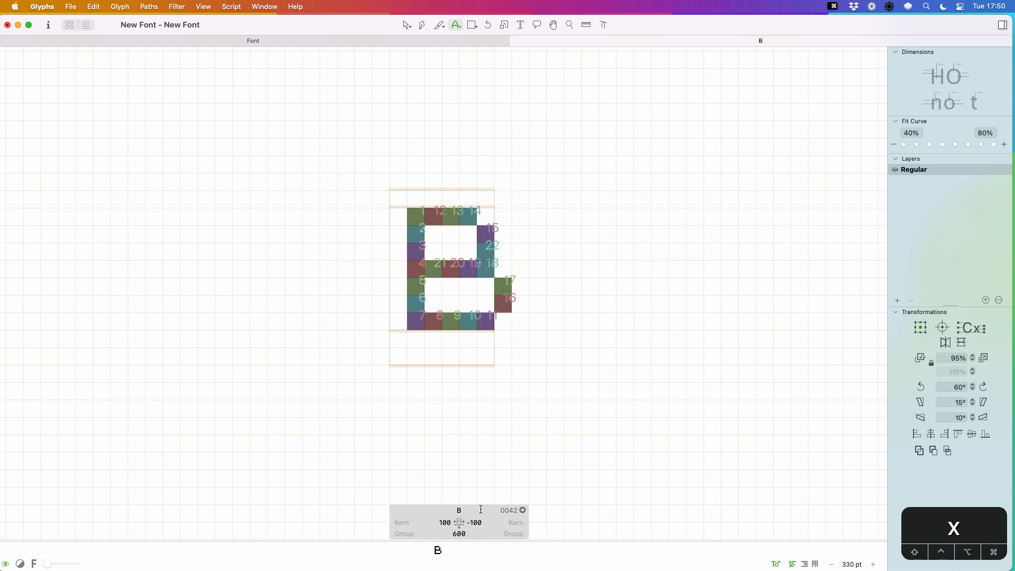
- Set the uppercase B's right sidebearing to 100
click(468, 522)
key(BackSpace)
key(Return)
- Add two uppercase Es after the B to check the letters as BEE
text(tE)
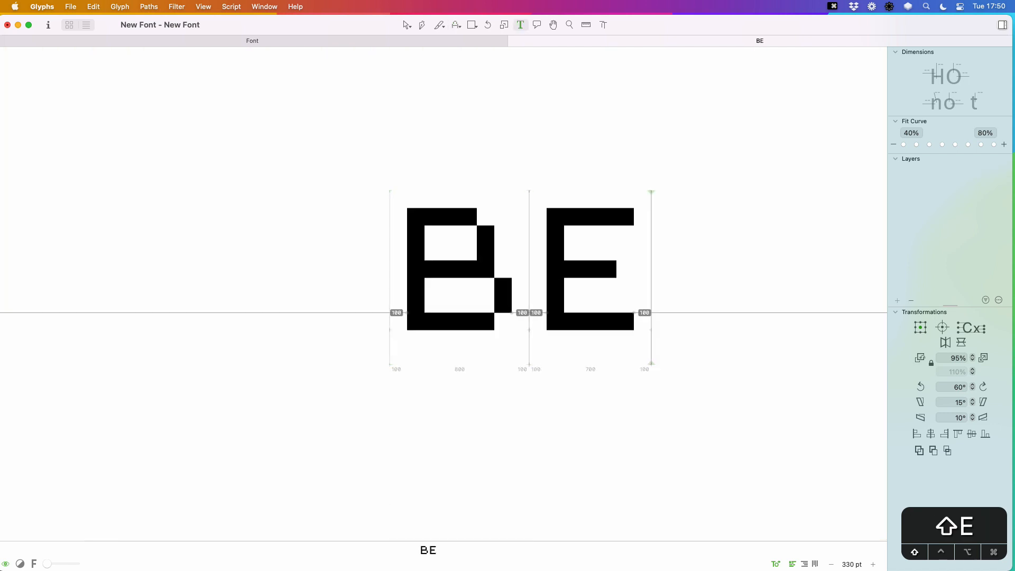
text(E)
key(Escape)
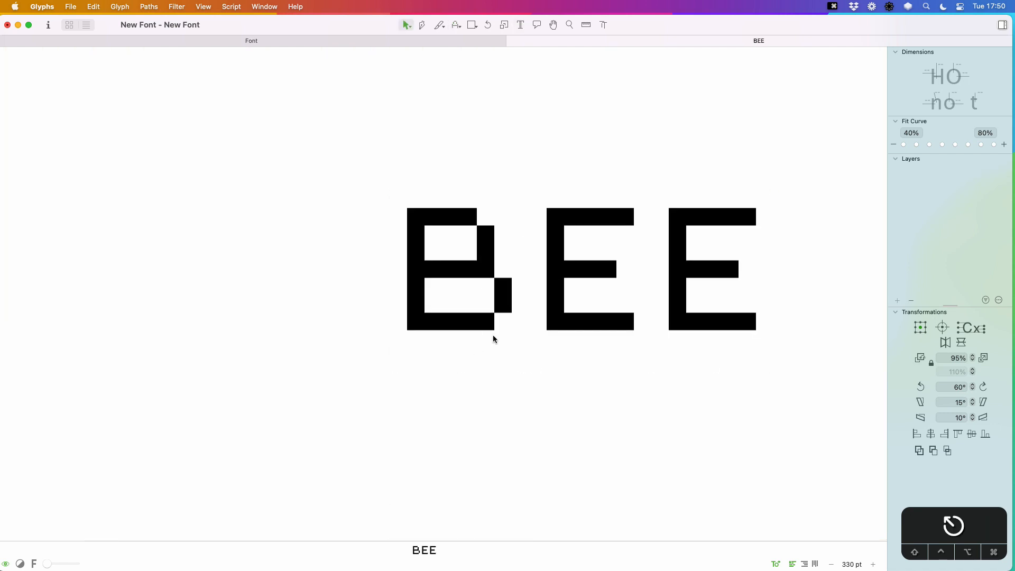
- Replace the BEE sample text with AV and open the uppercase A for editing
key(t)
key(super+a)
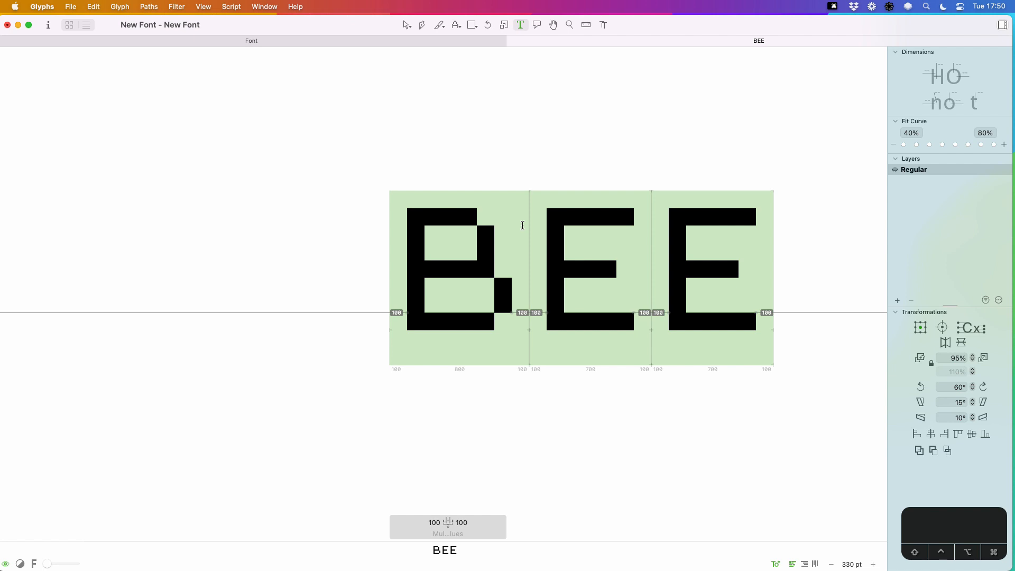
text(AV)
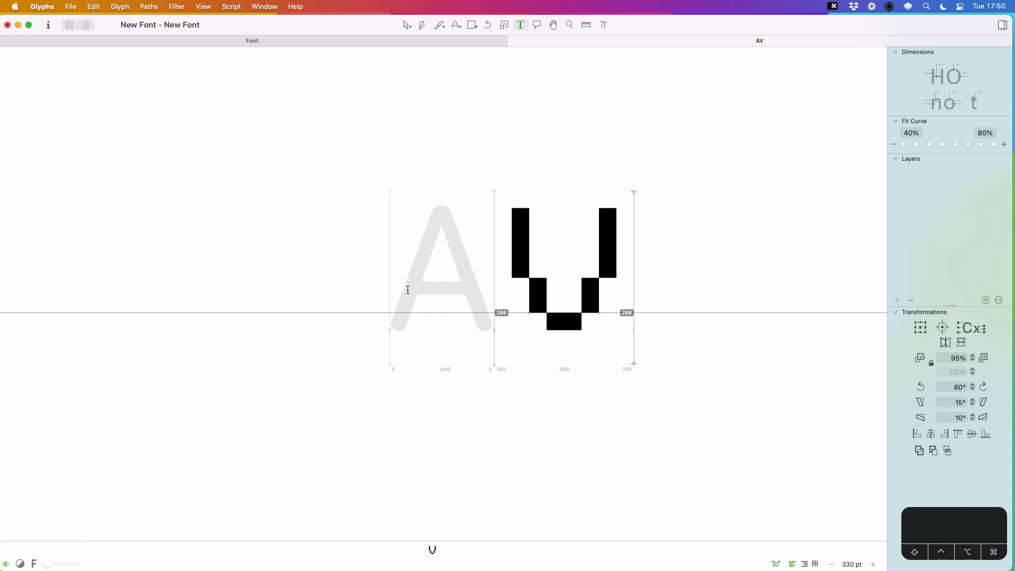
key(Escape)
double_click(440, 281)
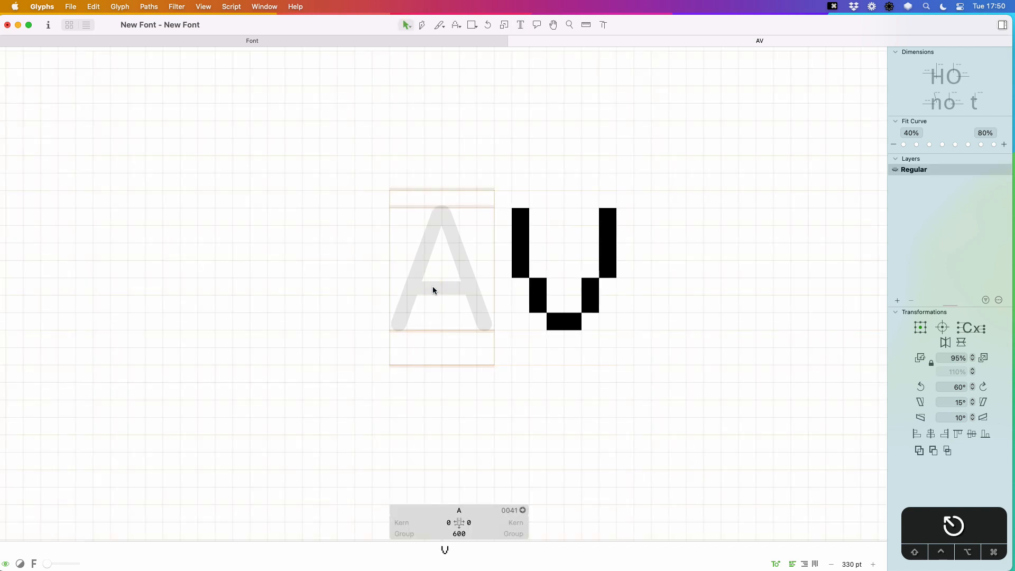
- Draw the A with a two-pixel apex, two-pixel upper sides, four-pixel legs and a four-pixel crossbar
key(x)
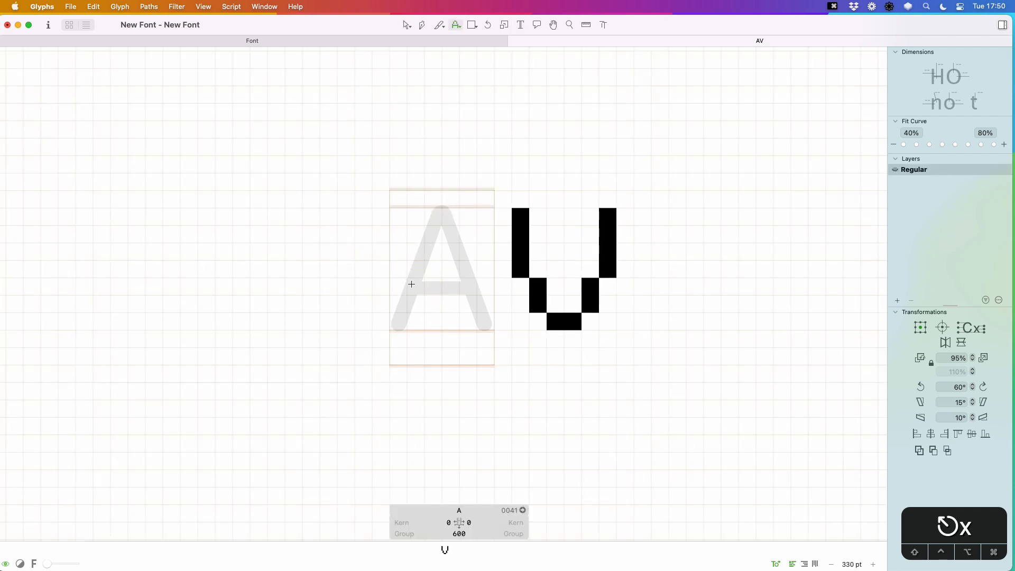
mouse_move(414, 326)
mouse_down()
mouse_move(414, 269)
mouse_move(447, 223)
mouse_move(467, 214)
mouse_move(497, 323)
mouse_up()
mouse_move(431, 288)
mouse_down()
mouse_move(488, 288)
mouse_move(506, 301)
mouse_move(454, 287)
mouse_move(471, 287)
mouse_move(483, 287)
mouse_move(478, 302)
mouse_move(434, 303)
mouse_move(470, 289)
mouse_move(483, 304)
mouse_move(456, 287)
mouse_up()
mouse_move(450, 303)
mouse_down()
mouse_move(472, 305)
mouse_move(444, 305)
mouse_move(487, 292)
mouse_up()
- Try moving the A's third-row pixels one pixel outward to lengthen both legs to five pixels
click(435, 258)
click(421, 254)
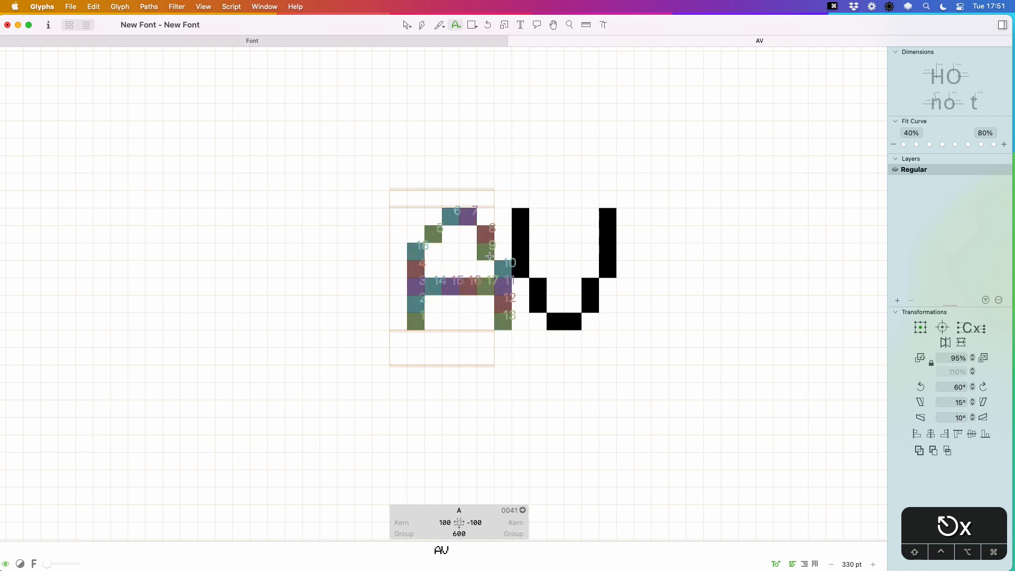
click(485, 251)
click(503, 251)
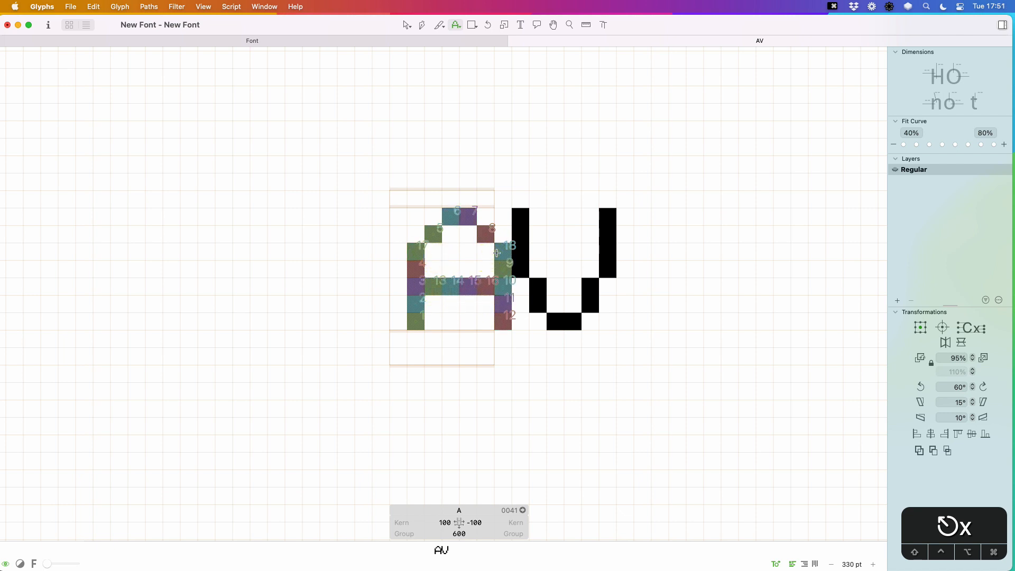
- Set the uppercase A's right sidebearing to 100
click(472, 522)
key(BackSpace)
key(Return)
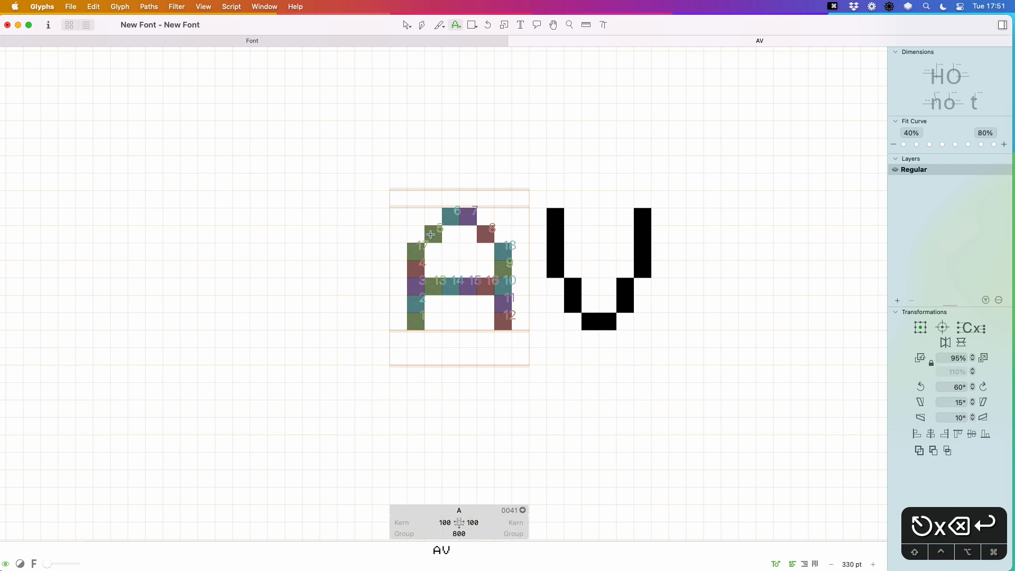
- Move the top pixel of each A leg back one pixel inward, restoring four-pixel legs and two-pixel upper sides
click(415, 251)
click(503, 251)
click(485, 251)
click(433, 251)
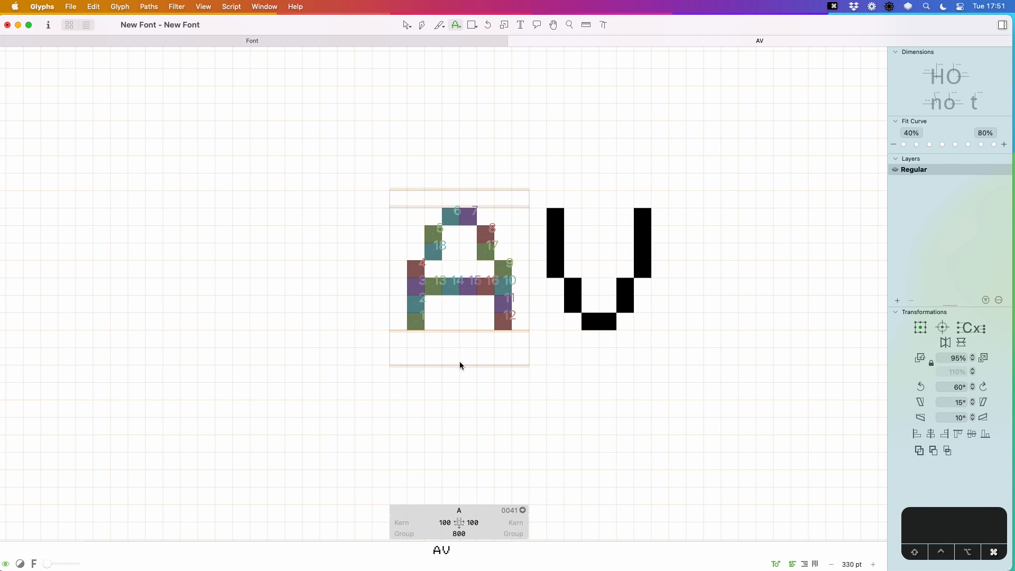
- Open the uppercase X from the glyph overview and draw the two-pixel ends of its left arms
key(super+w)
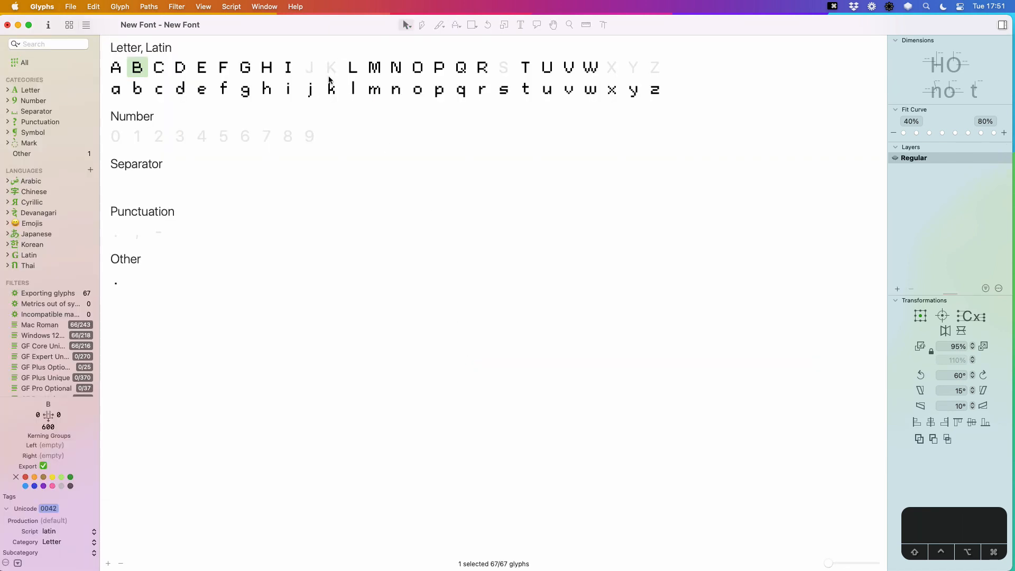
double_click(612, 67)
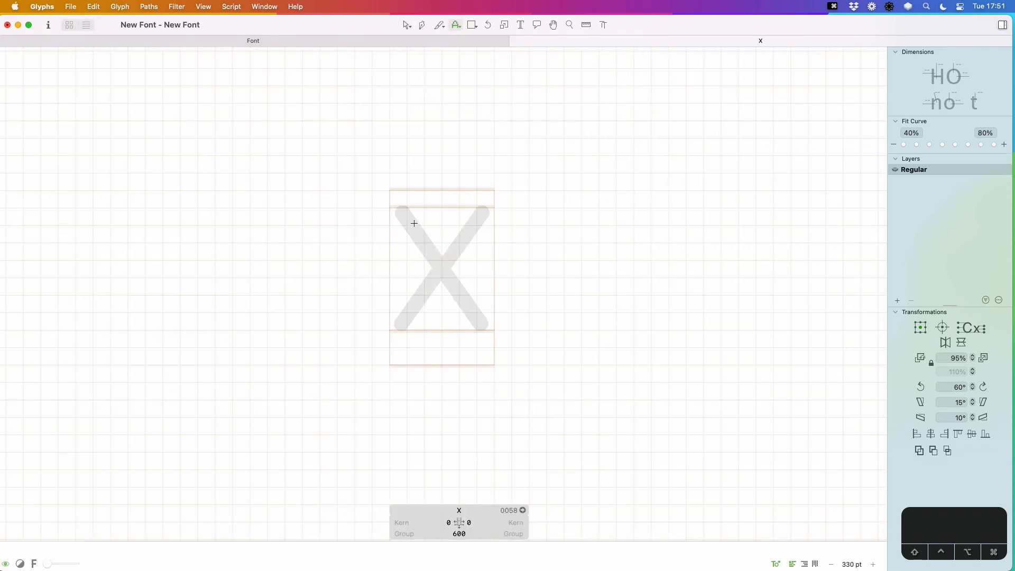
click(416, 220)
click(415, 233)
click(415, 304)
click(415, 321)
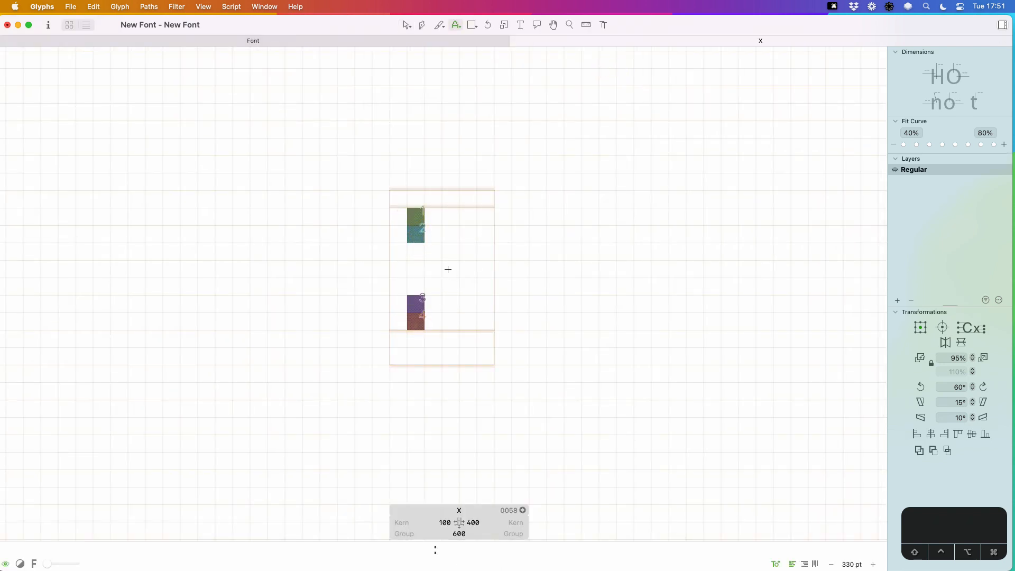
- Complete the X five pixels wide with single-pixel diagonals meeting at one centre pixel and two-pixel ends on both right arms
click(433, 253)
click(433, 286)
click(450, 268)
click(471, 252)
click(472, 286)
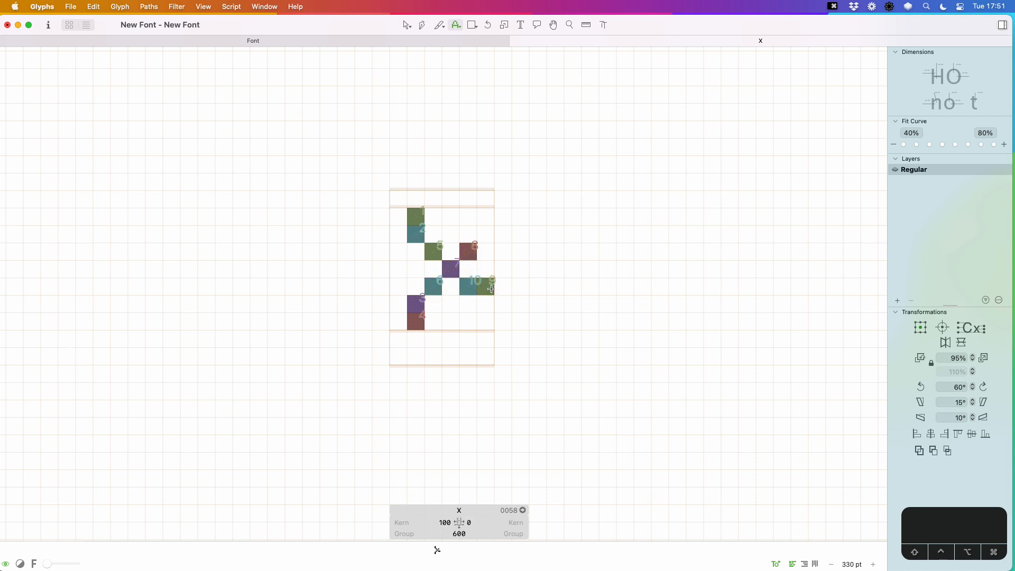
click(486, 304)
click(486, 321)
click(485, 217)
click(486, 234)
click(486, 252)
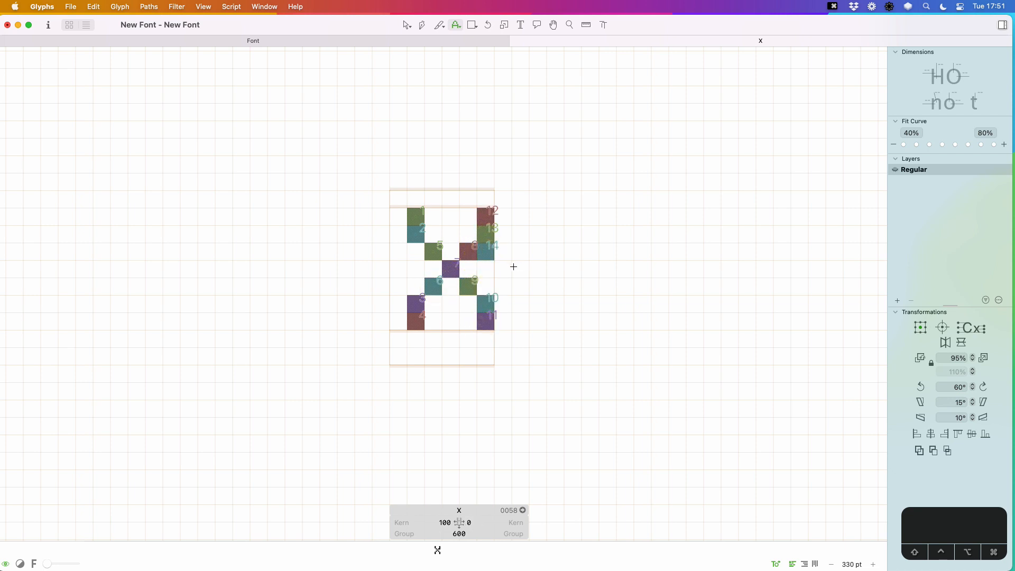
- Clear the stray third-row pixel beside the X's upper right arm and set the glyph's right sidebearing to 100
key(t)
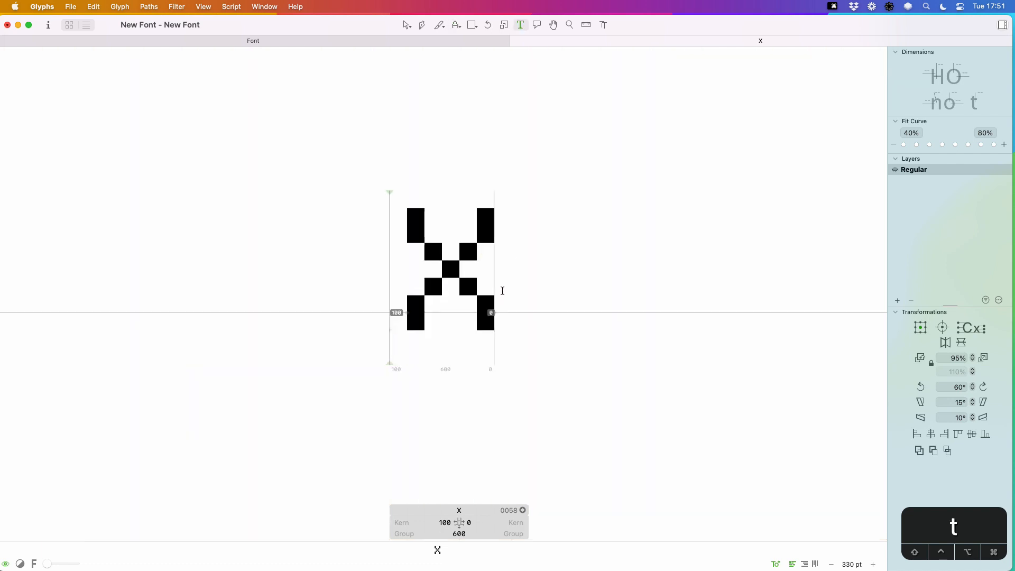
click(500, 290)
key(Escape)
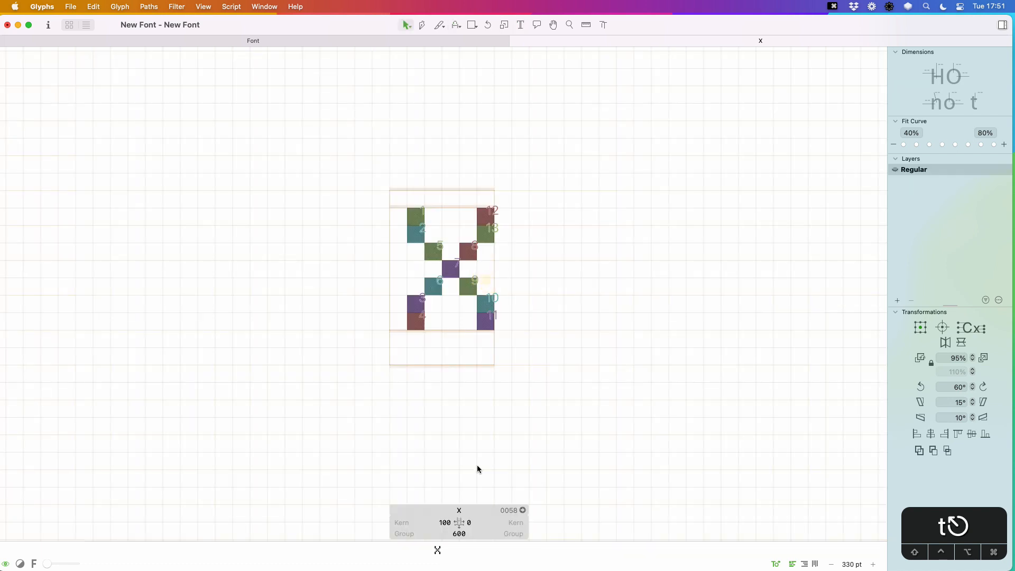
click(469, 522)
text(100)
key(Return)
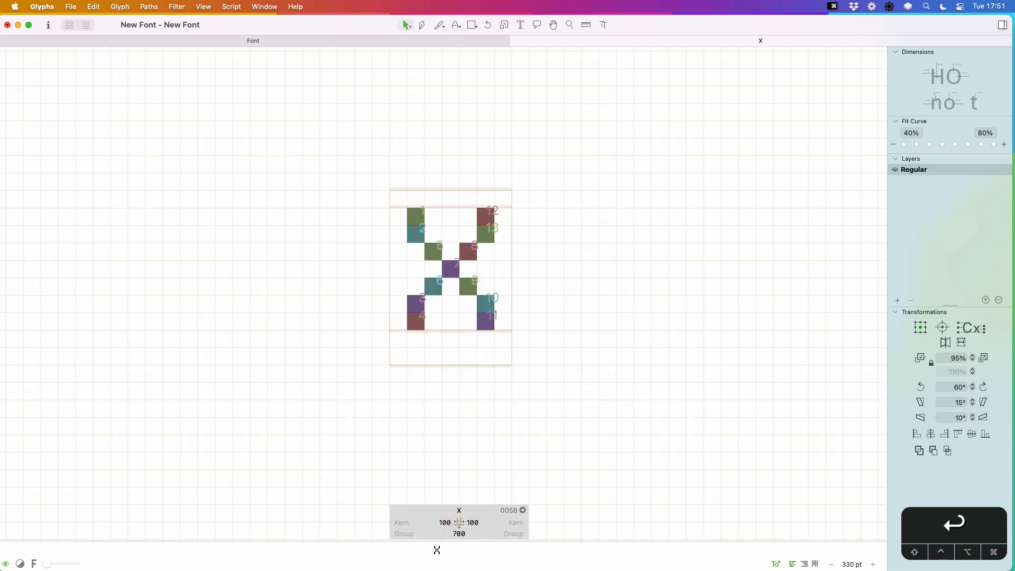
- Preview the X in the word EXCITED and compare its width with the neighbouring capitals
key(t)
click(521, 285)
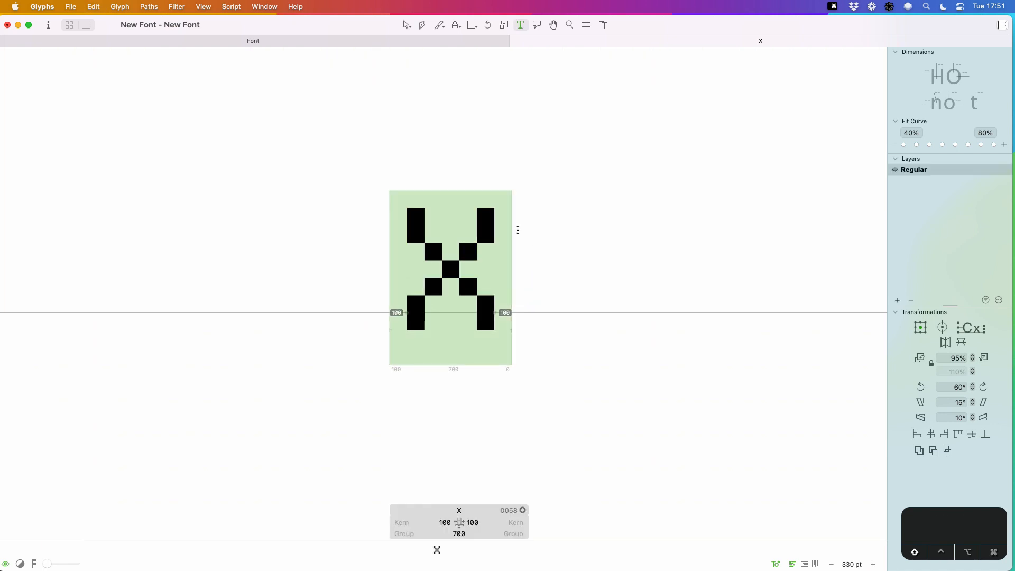
text(EXCITED)
key(Escape)
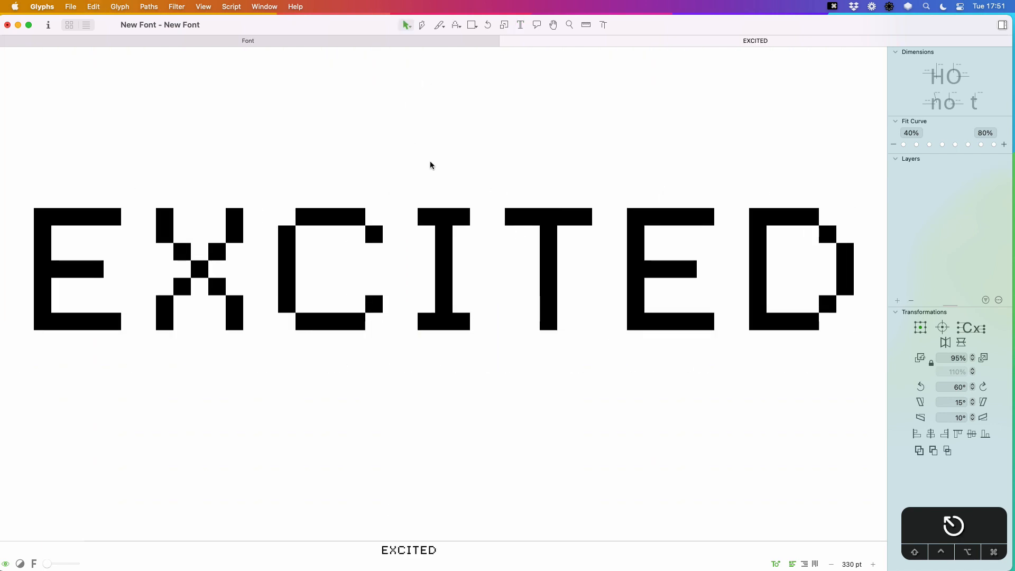
key(super+minus)
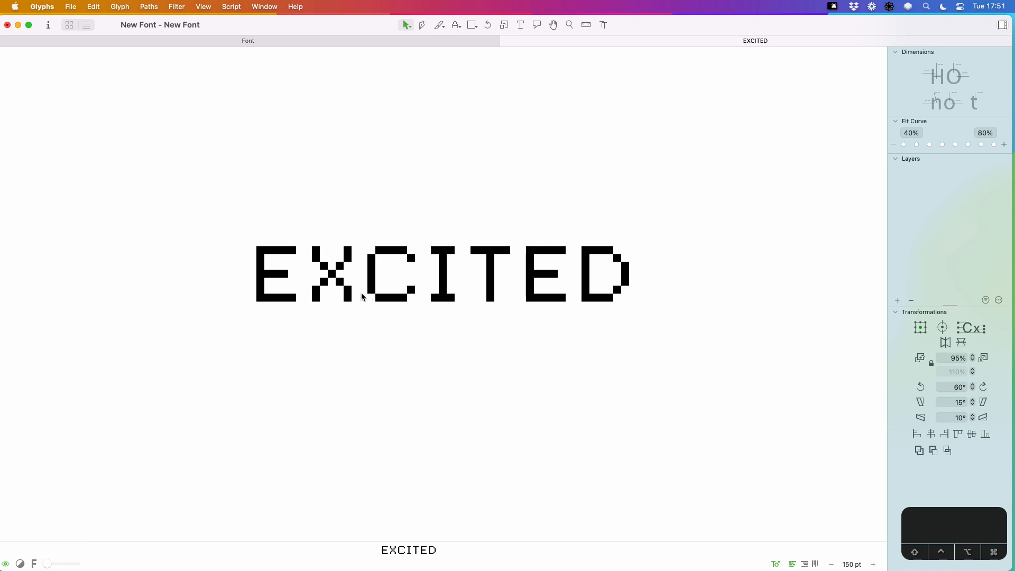
key(z)
click(343, 273)
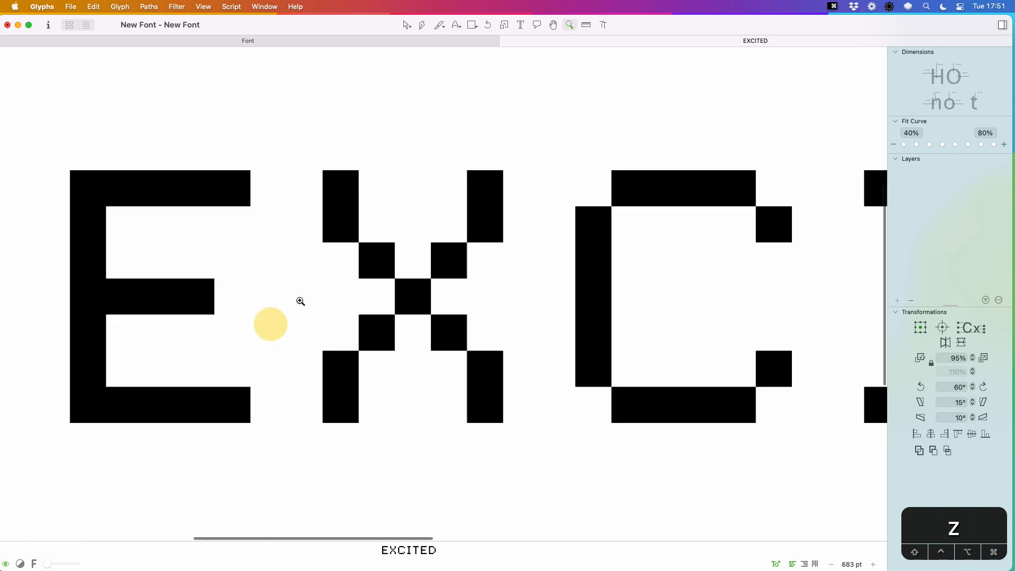
- Edit the X within EXCITED and erase its right half, including both diagonal pixels and the two-pixel arm ends
key(v)
click(341, 272)
key(x)
click(340, 267)
click(449, 331)
click(484, 188)
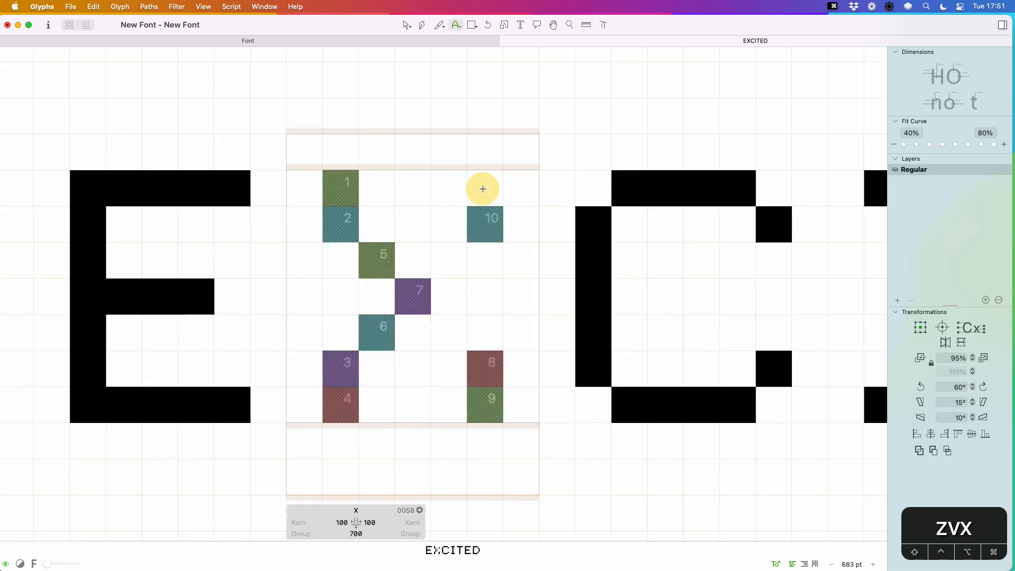
click(484, 224)
click(484, 368)
click(484, 405)
- Redraw the X's right half one pixel farther out, with a two-pixel-wide centre, single diagonal pixels and two-pixel arm ends
click(450, 299)
click(485, 260)
click(484, 332)
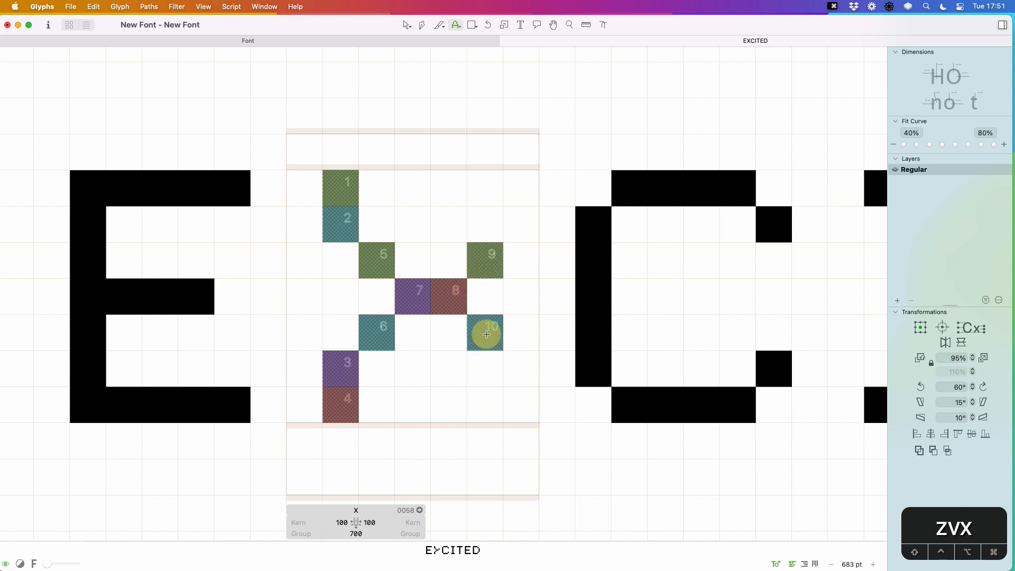
click(521, 369)
click(520, 404)
click(520, 226)
click(521, 188)
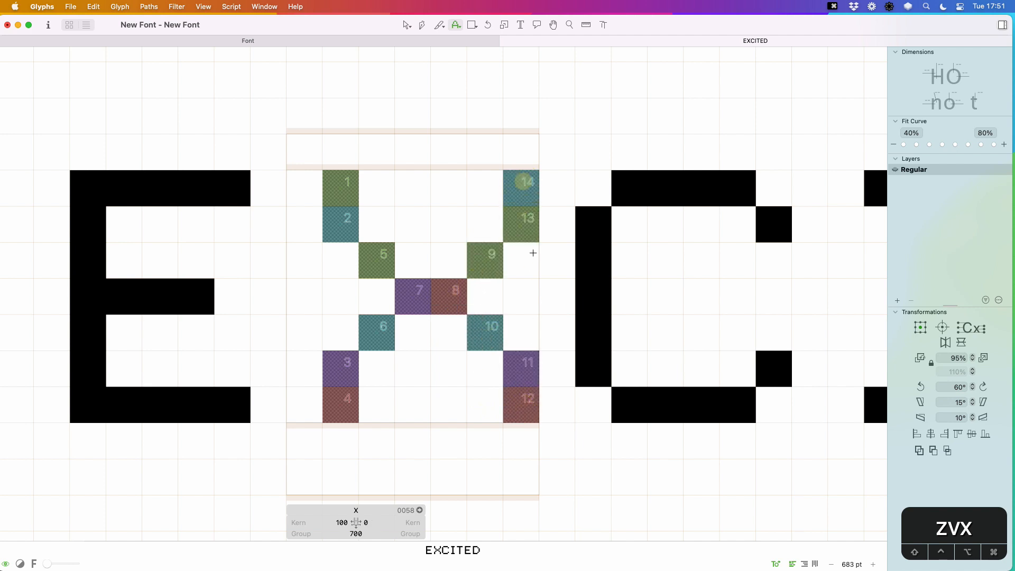
- Set the widened X's right sidebearing to 100
click(365, 522)
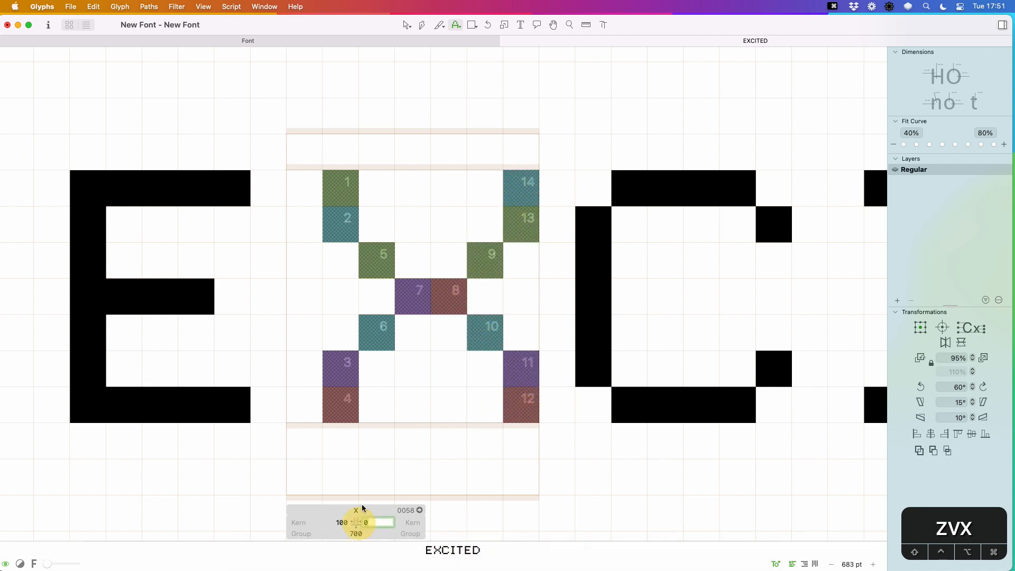
text(100)
key(Return)
- Check the widened X in EXCITED at a small size and close the word's edit tab
key(super+minus)
key(super+minus)
key(super+minus)
key(super+minus)
key(super+minus)
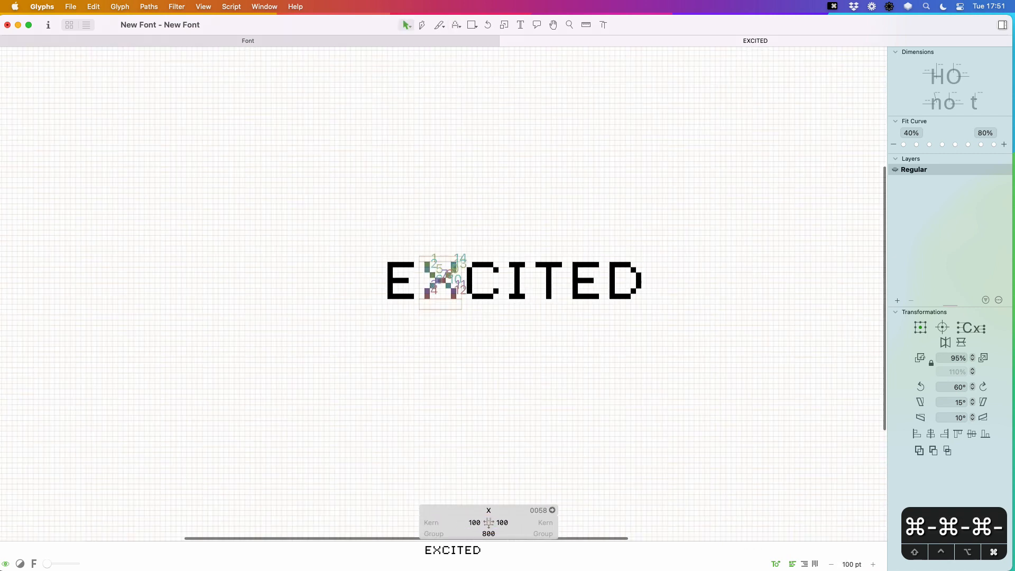
key(t)
click(650, 280)
key(Escape)
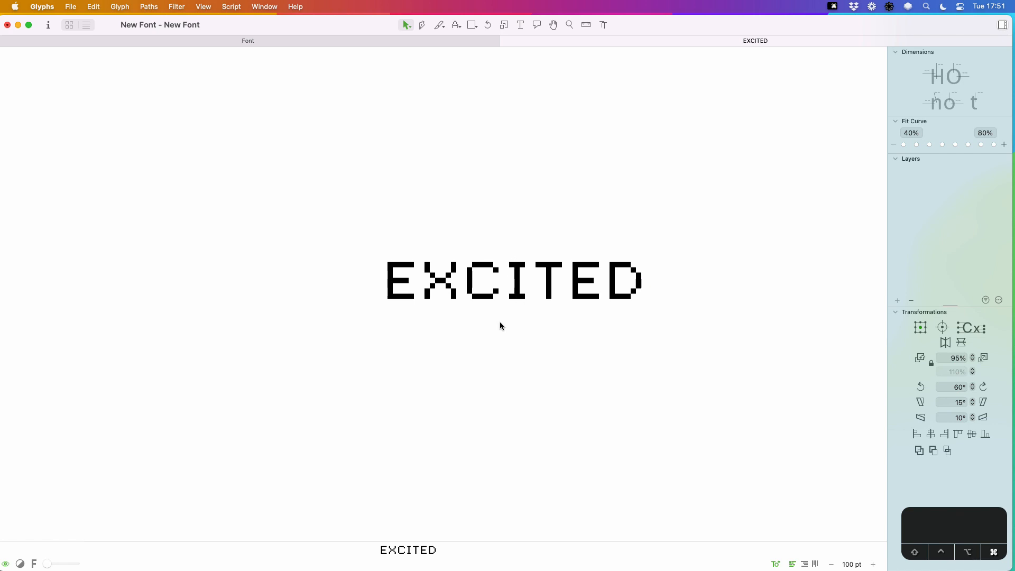
key(super+w)
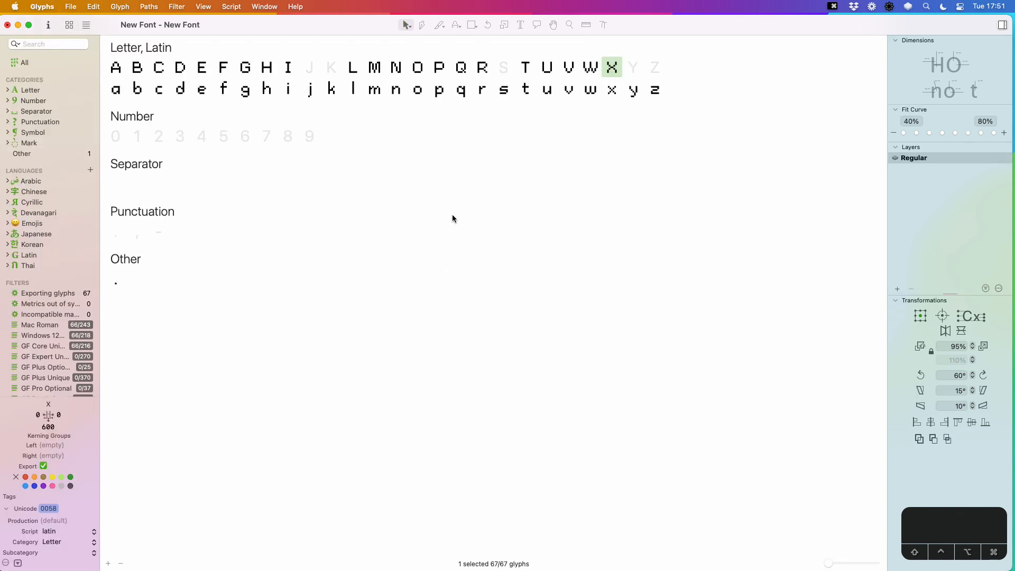
- Open the uppercase Z from the glyph overview and place a lowercase z before it for comparison
double_click(650, 71)
key(z)
drag(541, 204, 337, 359)
key(v)
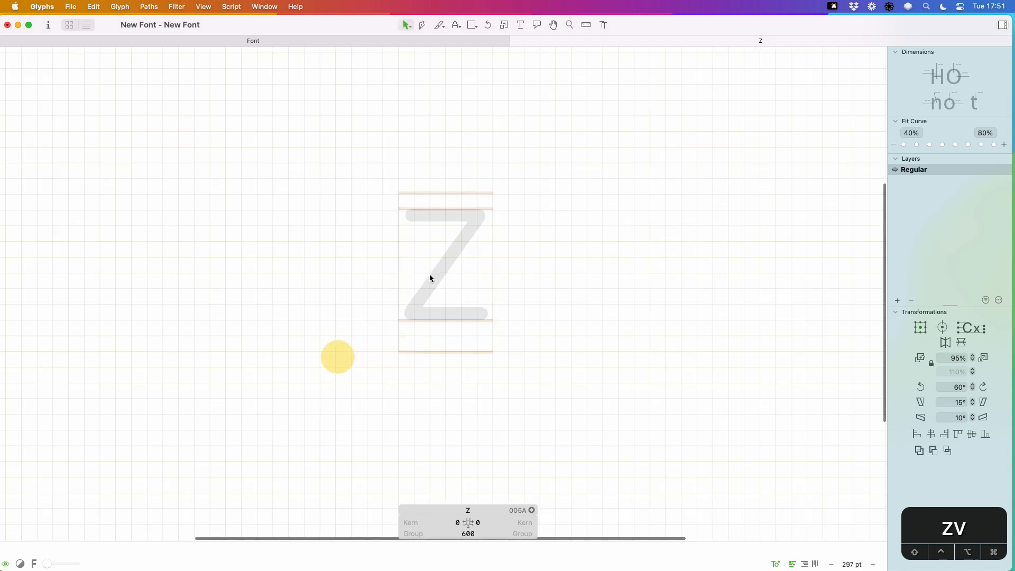
key(z)
text(vt)
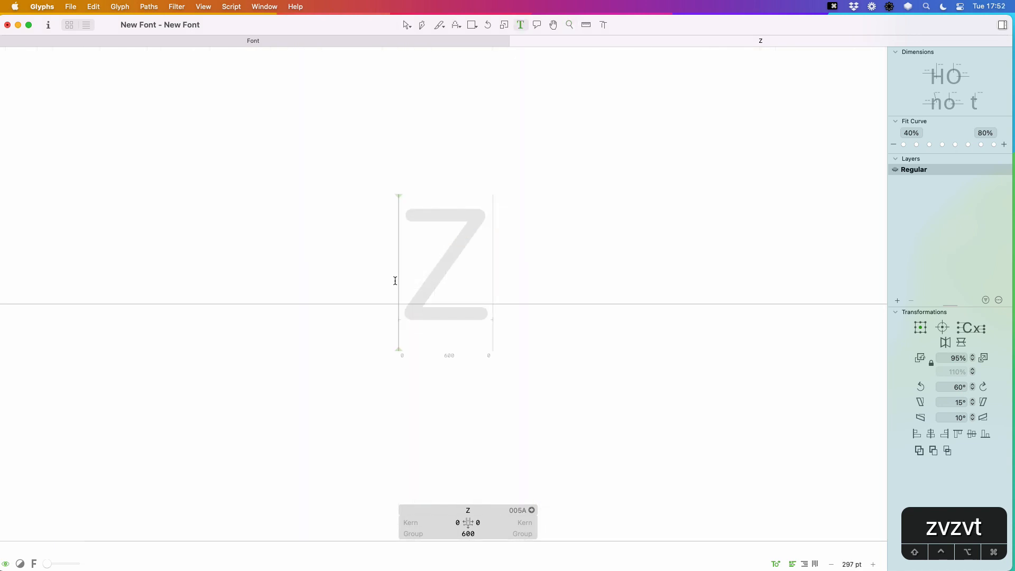
text(z)
key(Escape)
click(544, 265)
key(x)
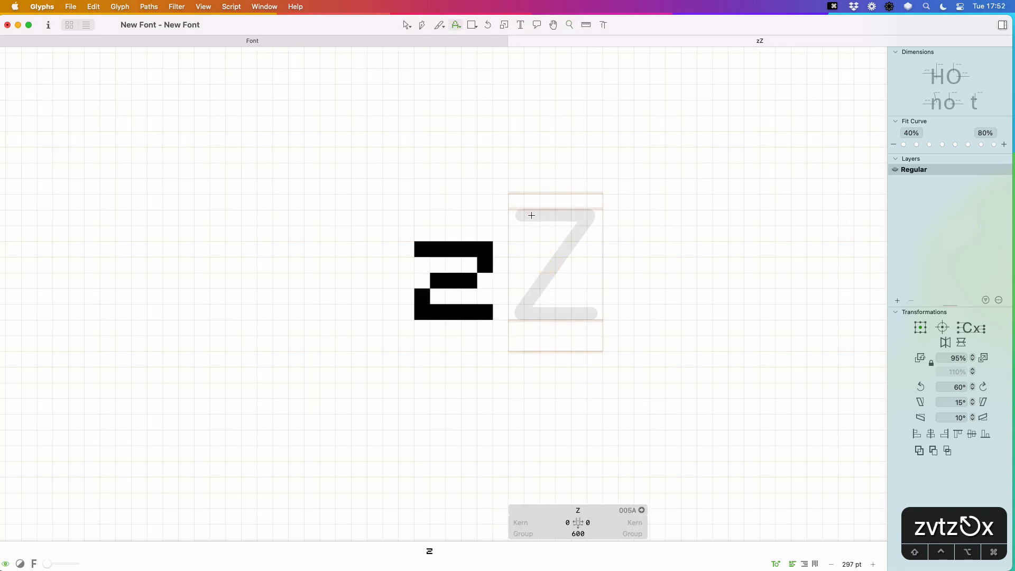
- Draw the Z with six-pixel top and bottom bars joined by a stepped diagonal that is two pixels wide at its middle row
drag(532, 216, 610, 218)
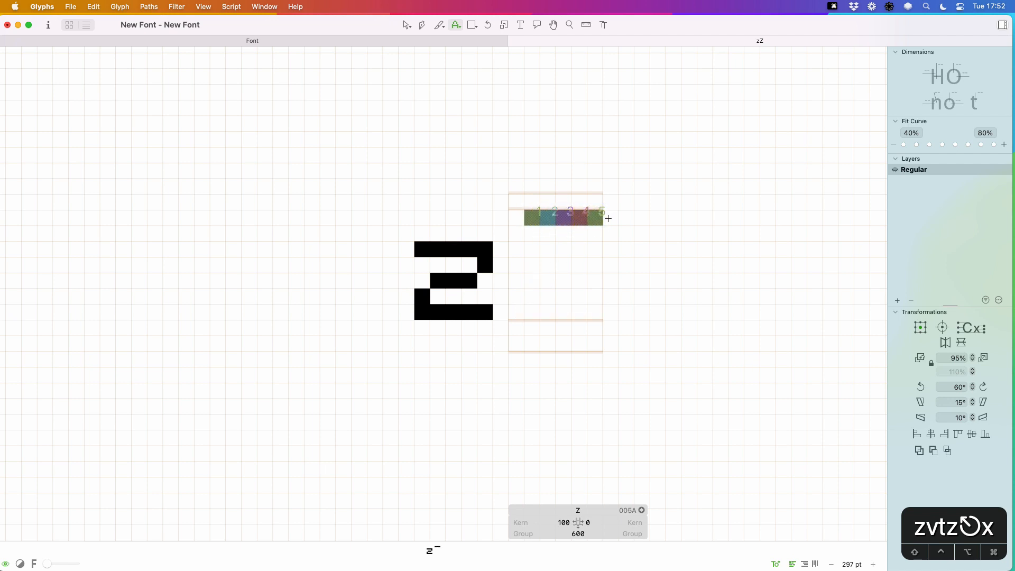
click(609, 218)
click(610, 232)
mouse_move(532, 296)
mouse_down()
mouse_move(532, 312)
mouse_move(604, 313)
mouse_up()
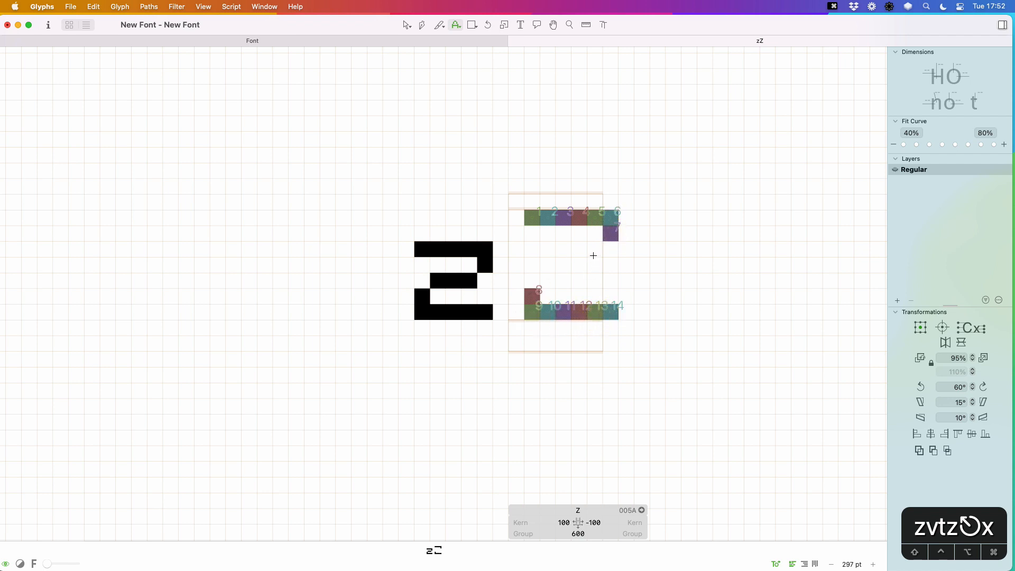
click(594, 248)
click(547, 280)
drag(563, 264, 578, 265)
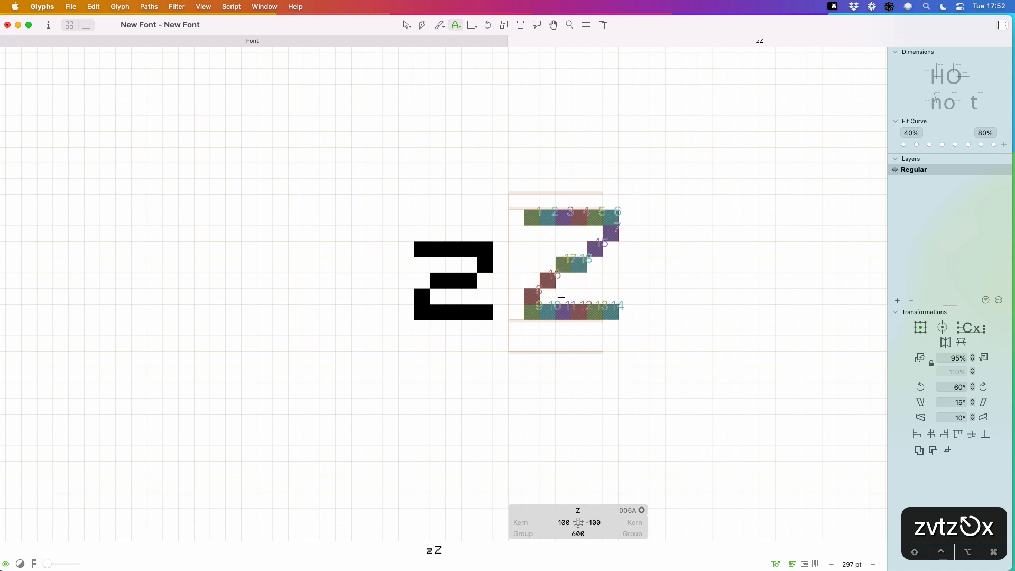
- Set the uppercase Z's right sidebearing to 100 and close its edit tab
click(587, 522)
key(BackSpace)
key(BackSpace)
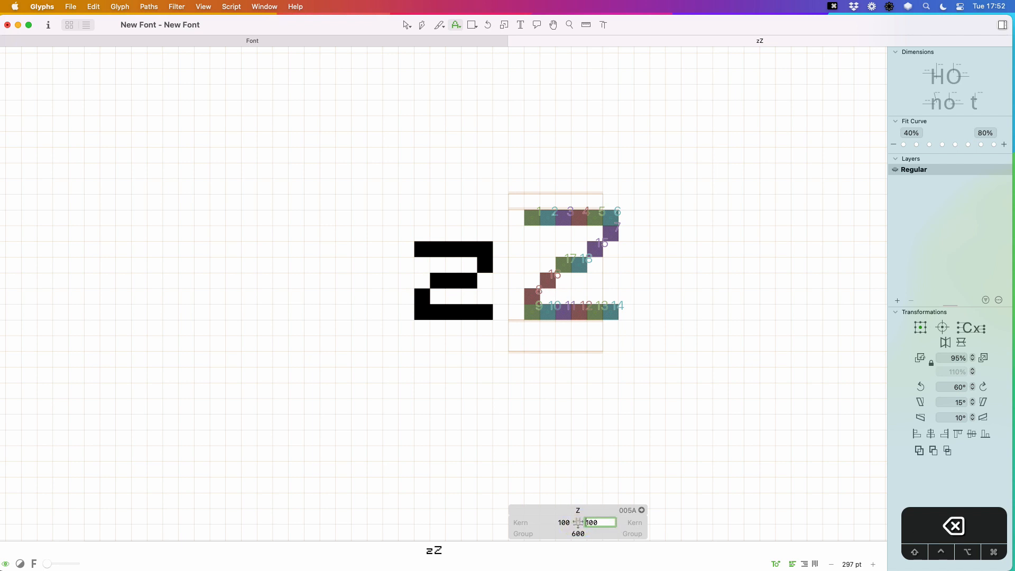
key(Return)
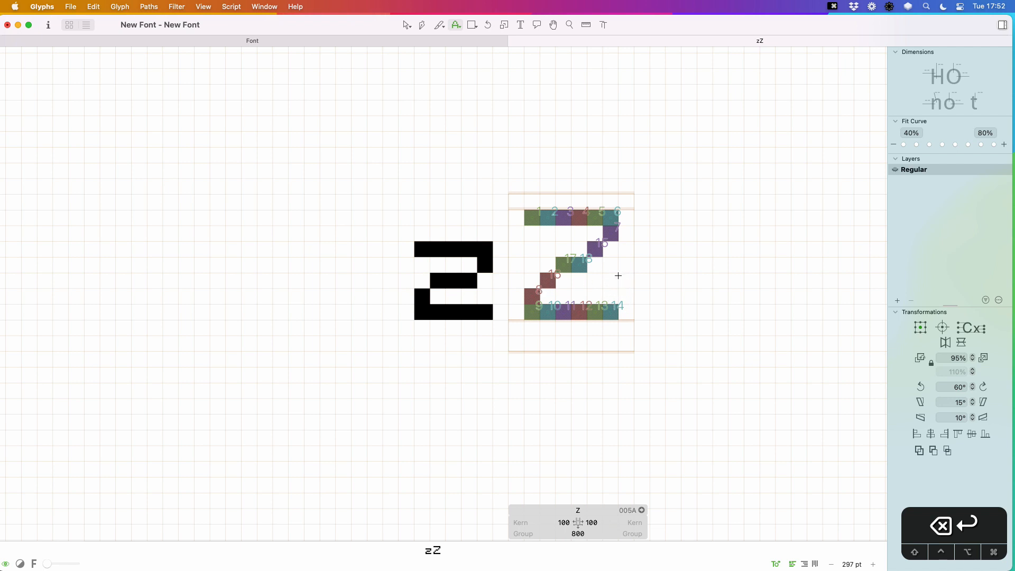
key(cmd+w)
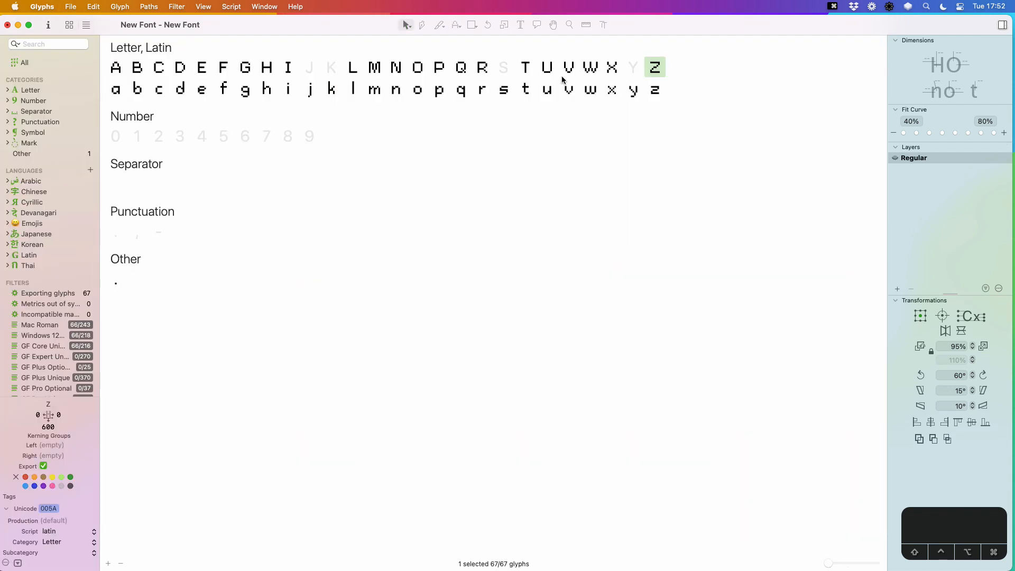
- Open the uppercase S and draw its five-pixel top and bottom bars, four-pixel middle bar and two-pixel upper-left and lower-right sides
double_click(506, 65)
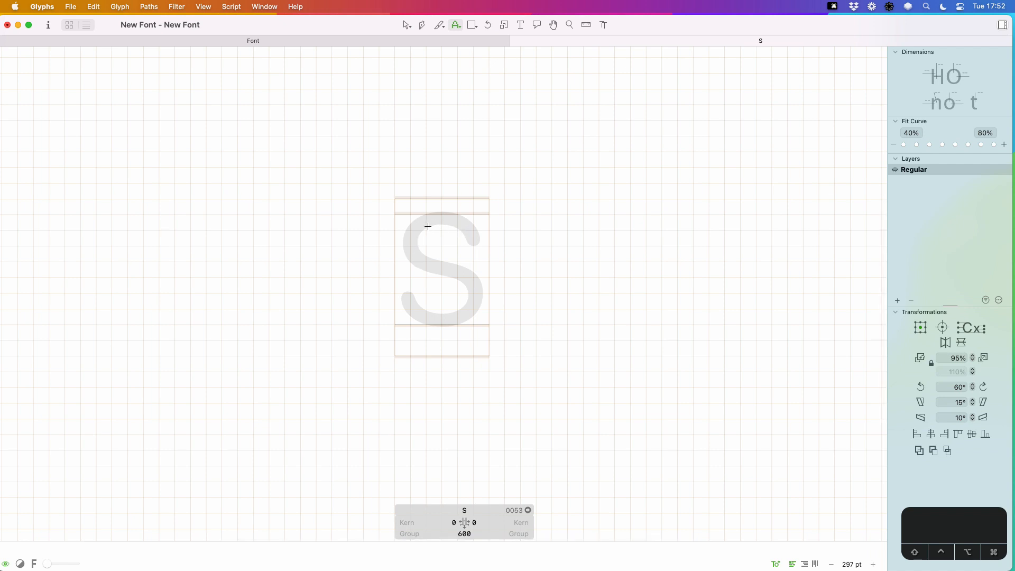
drag(421, 228, 411, 262)
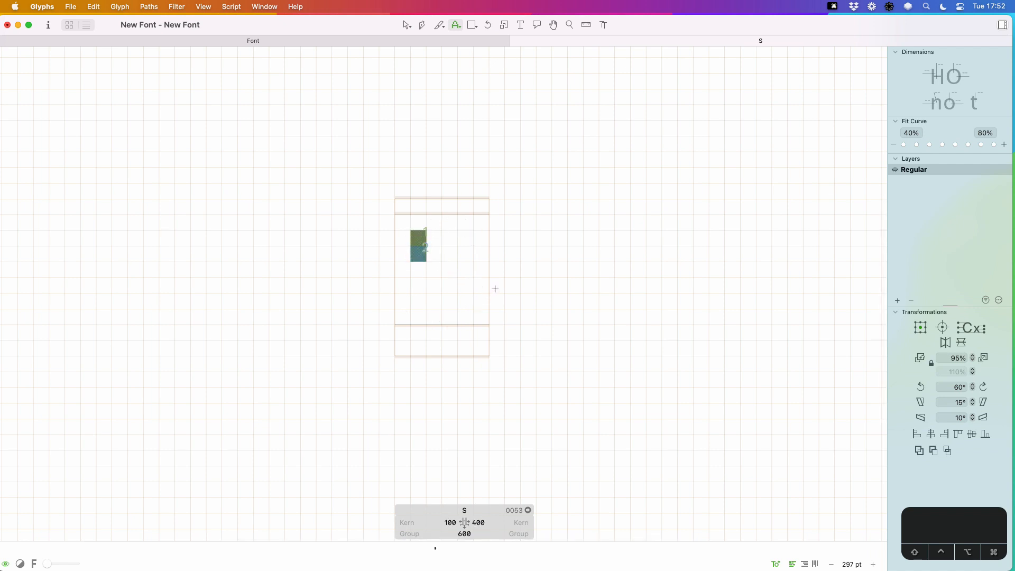
mouse_move(495, 288)
mouse_down()
mouse_move(480, 313)
mouse_move(417, 316)
mouse_up()
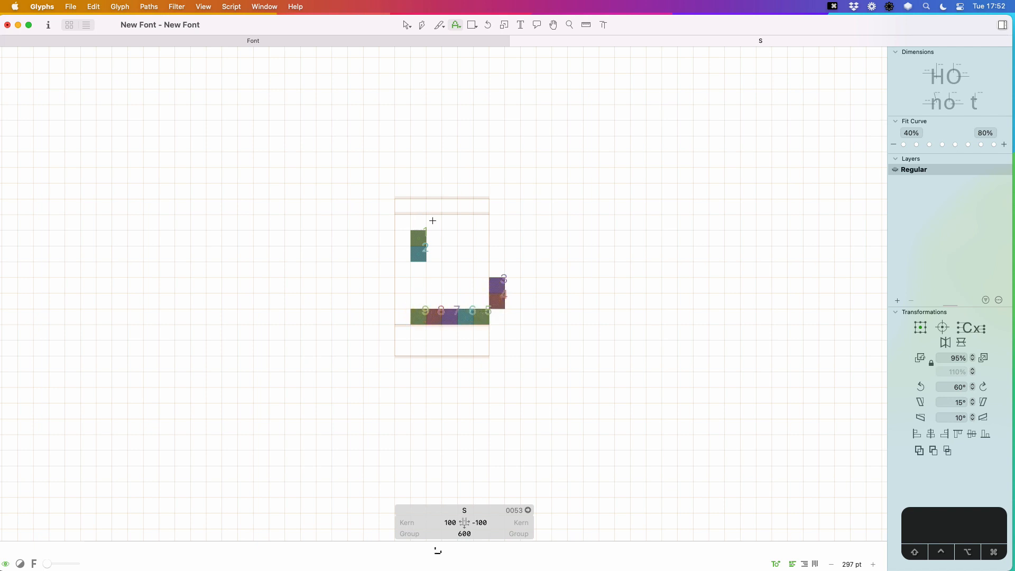
drag(433, 220, 504, 225)
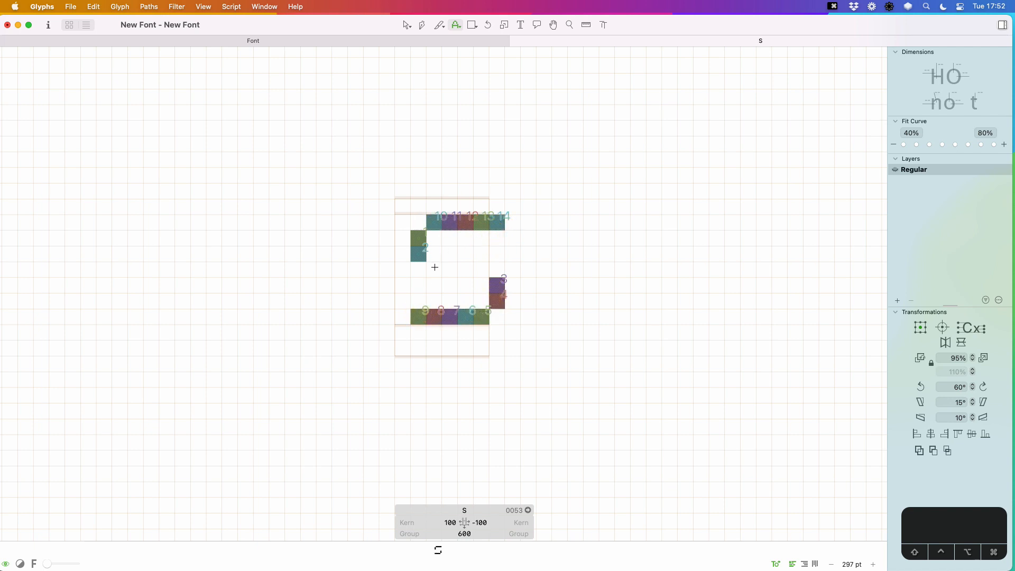
drag(435, 268, 481, 270)
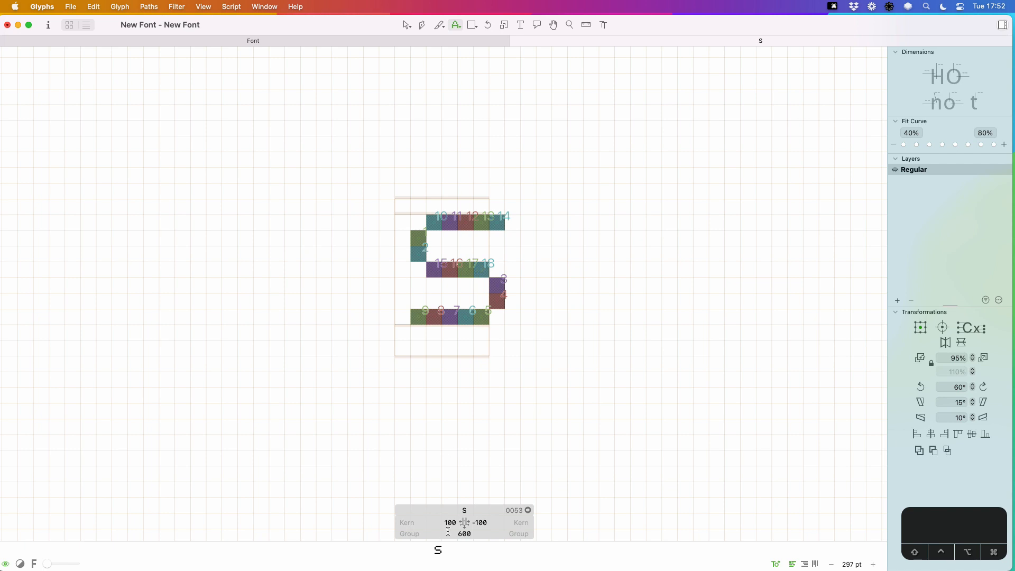
- Set the uppercase S's right sidebearing to 100
drag(475, 523, 461, 524)
text(\)
key(BackSpace)
key(Return)
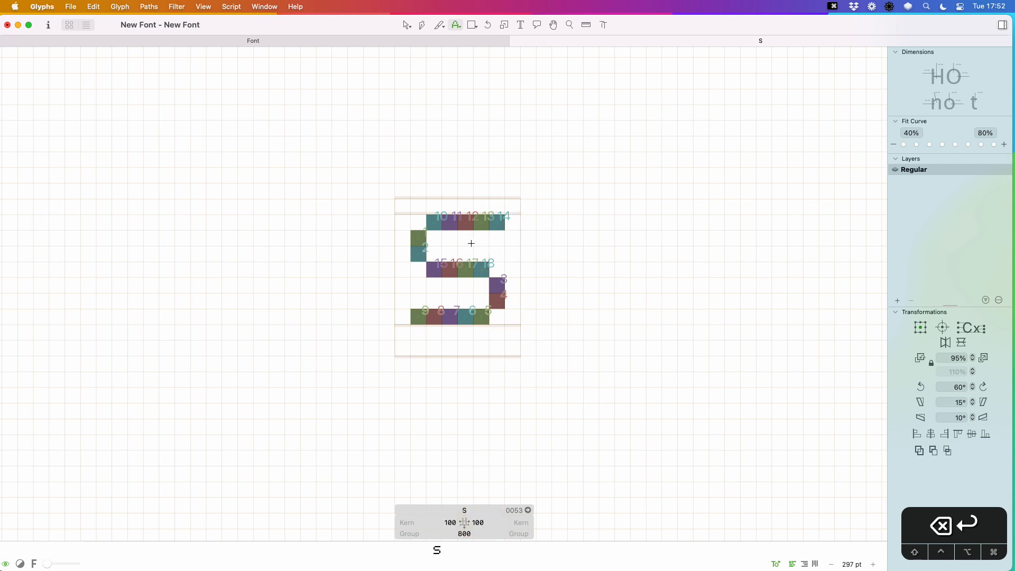
- Preview the S in the word Super at a smaller size
key(t)
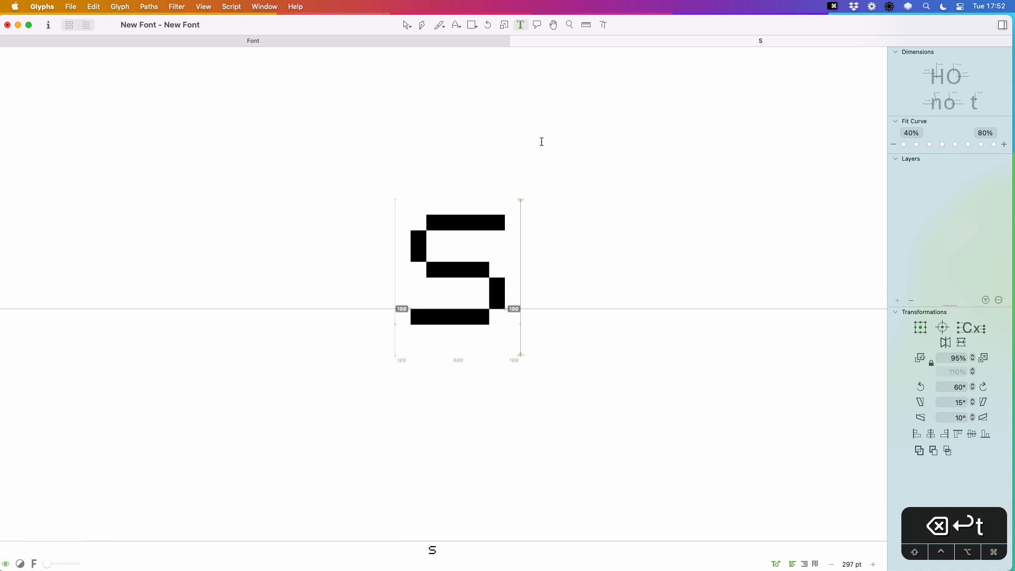
text(uper)
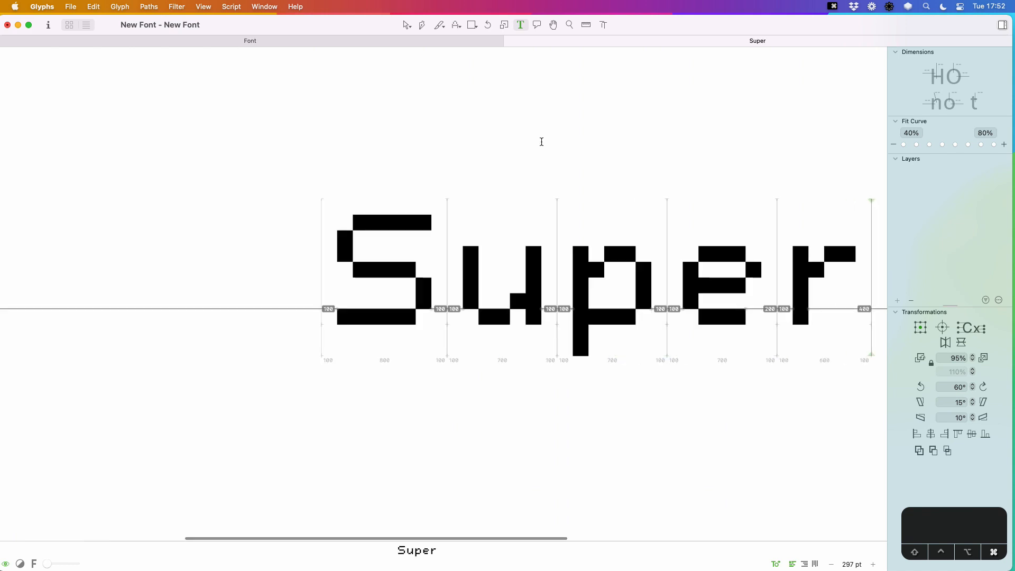
key(super+minus)
key(super+minus)
- Close the S's edit tab, open the uppercase Y and draw its two-pixel stem, single diagonal pixels and four-pixel arms
key(super+w)
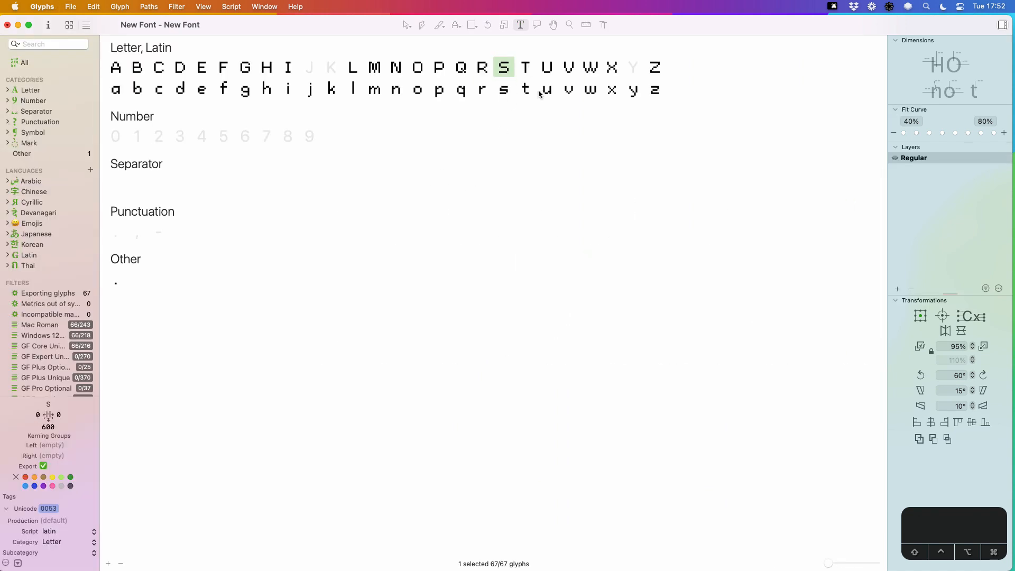
double_click(635, 66)
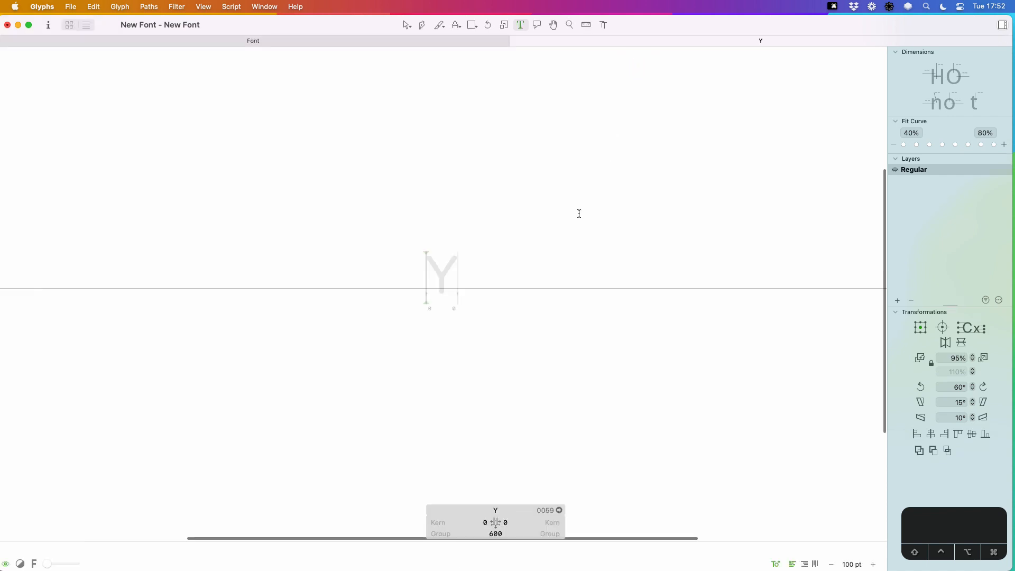
key(Escape)
key(z)
drag(481, 241, 385, 329)
key(v)
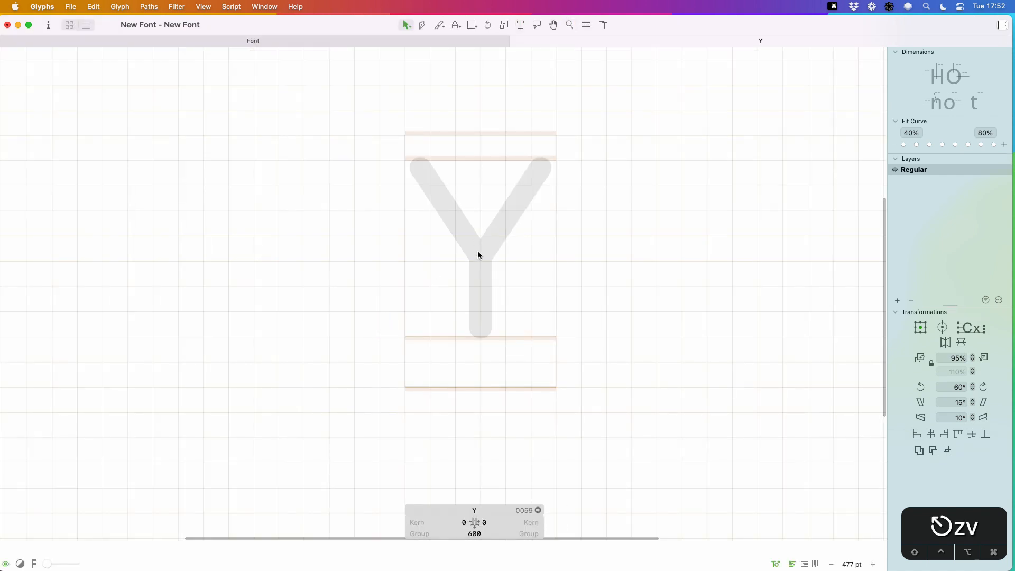
click(456, 25)
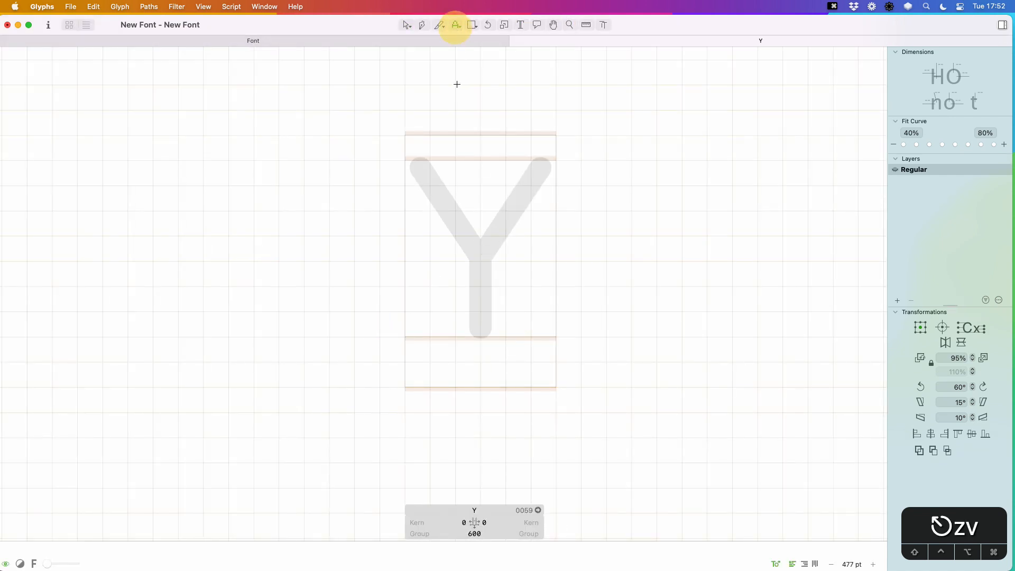
click(488, 280)
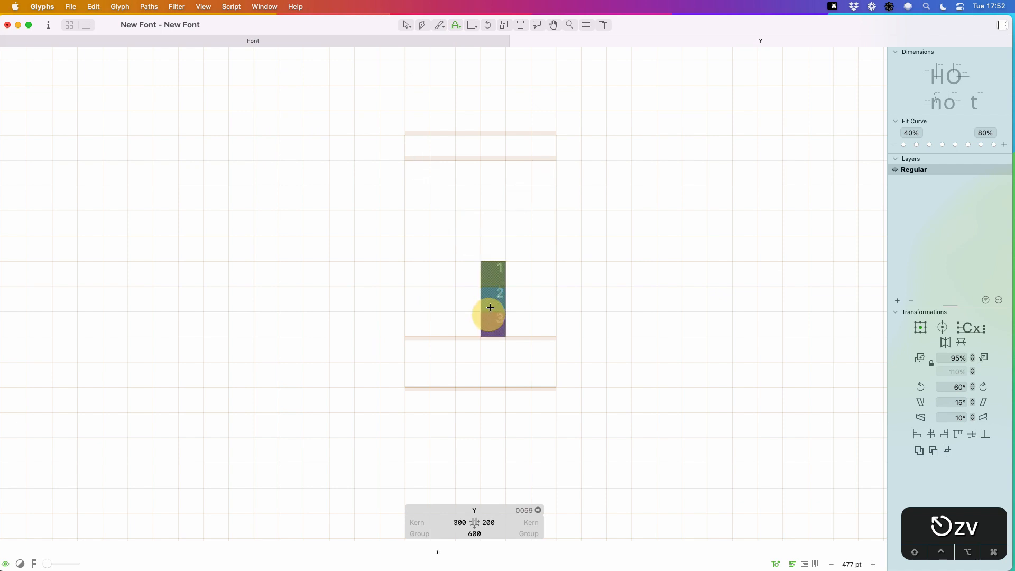
click(468, 273)
drag(449, 243, 442, 174)
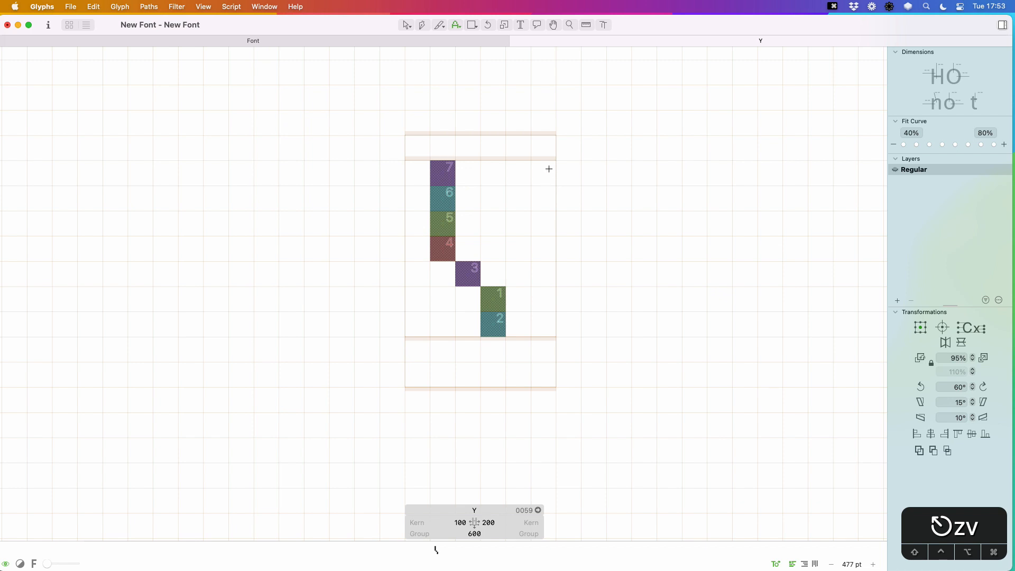
mouse_move(548, 169)
mouse_down()
mouse_move(543, 248)
mouse_move(514, 271)
mouse_up()
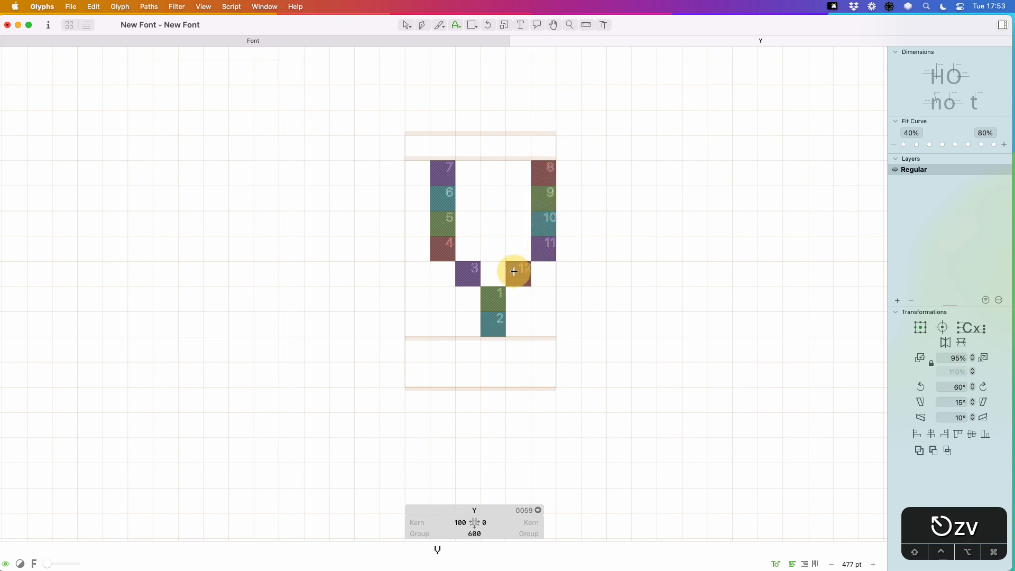
- Raise the Y's fork by one pixel, shortening both arms to three pixels and extending the centre stem to three
click(521, 274)
click(469, 269)
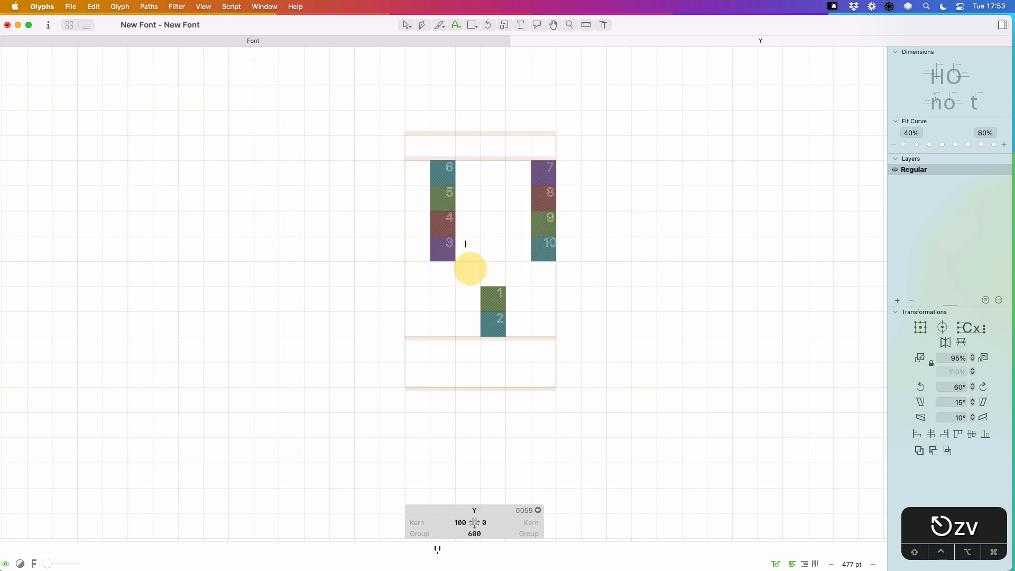
click(466, 245)
click(520, 252)
click(447, 246)
click(540, 250)
click(492, 273)
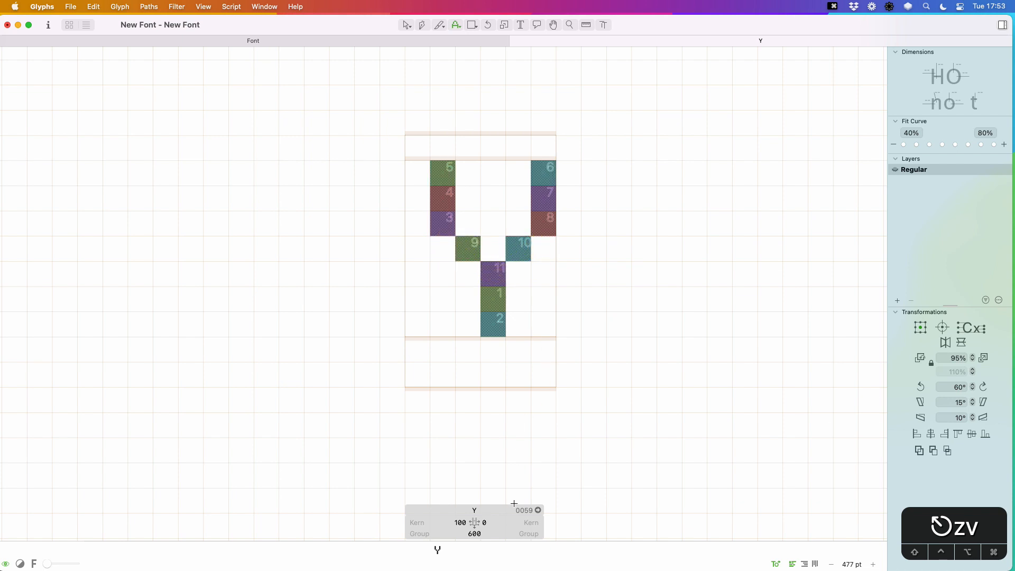
- Set the uppercase Y's right sidebearing to 100 and preview it beside a T at a smaller size
click(484, 522)
text(100)
key(cmd+minus)
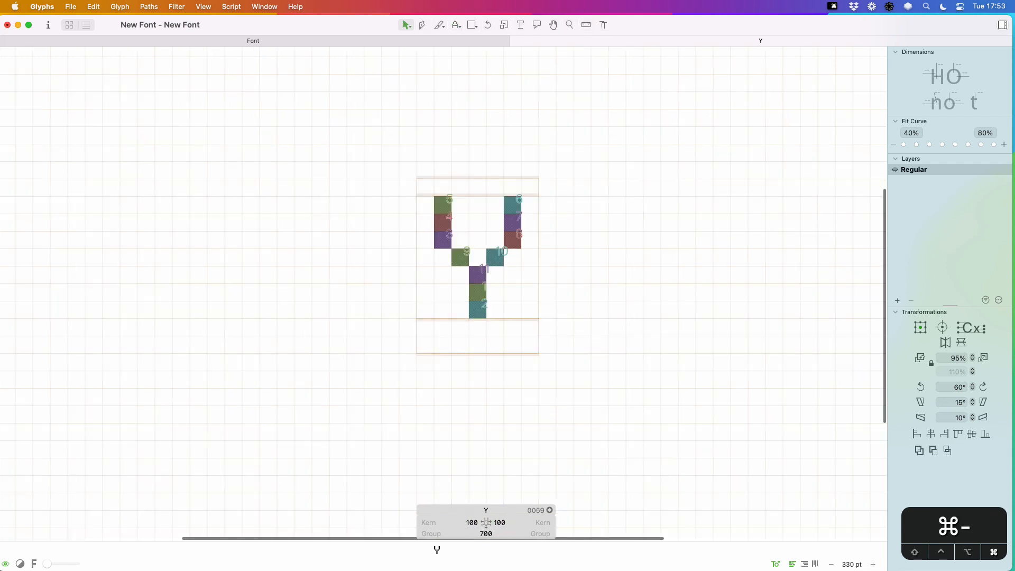
key(cmd+minus)
text(t)
text(T)
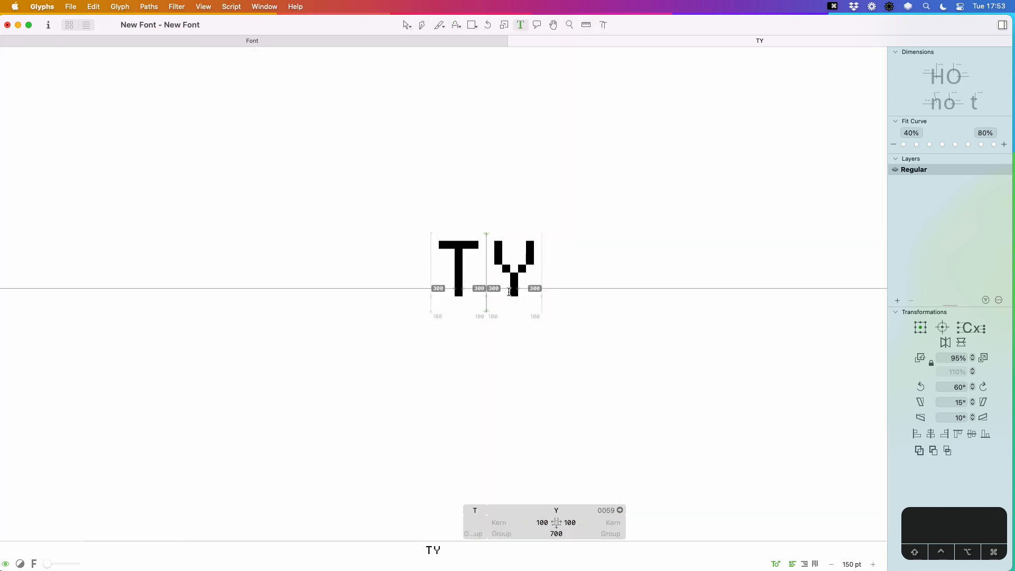
key(Escape)
key(t)
key(cmd+w)
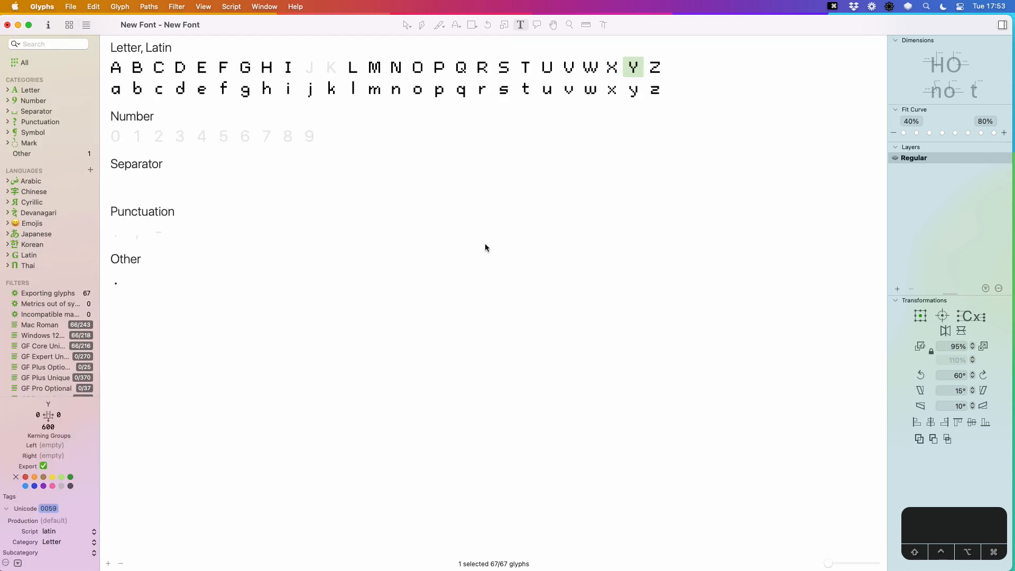
- Open the uppercase J and draw its six-pixel right stem, two-pixel bottom bar and single left hook pixel
double_click(309, 66)
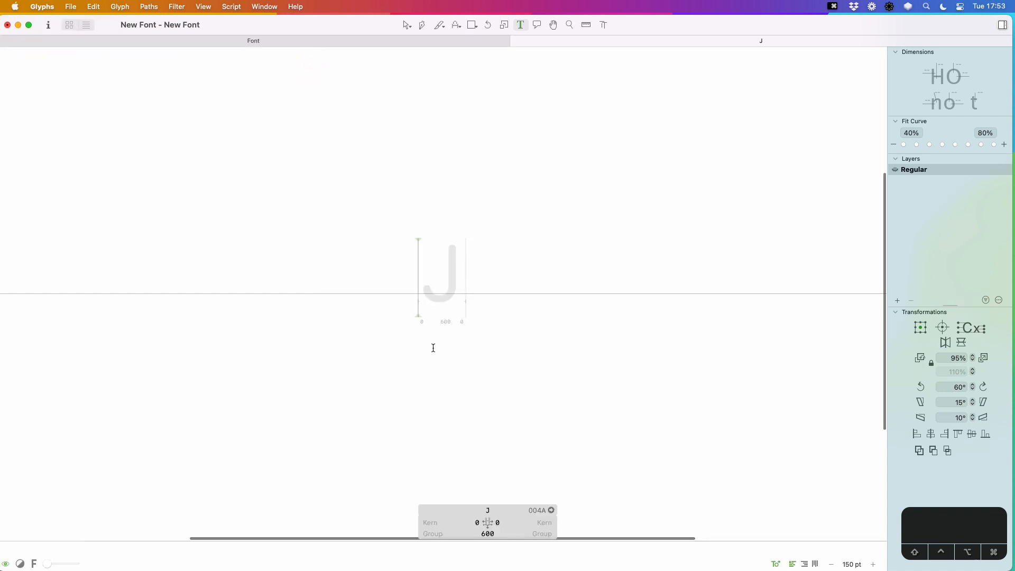
key(Escape)
key(super+equal)
key(super+equal)
key(super+equal)
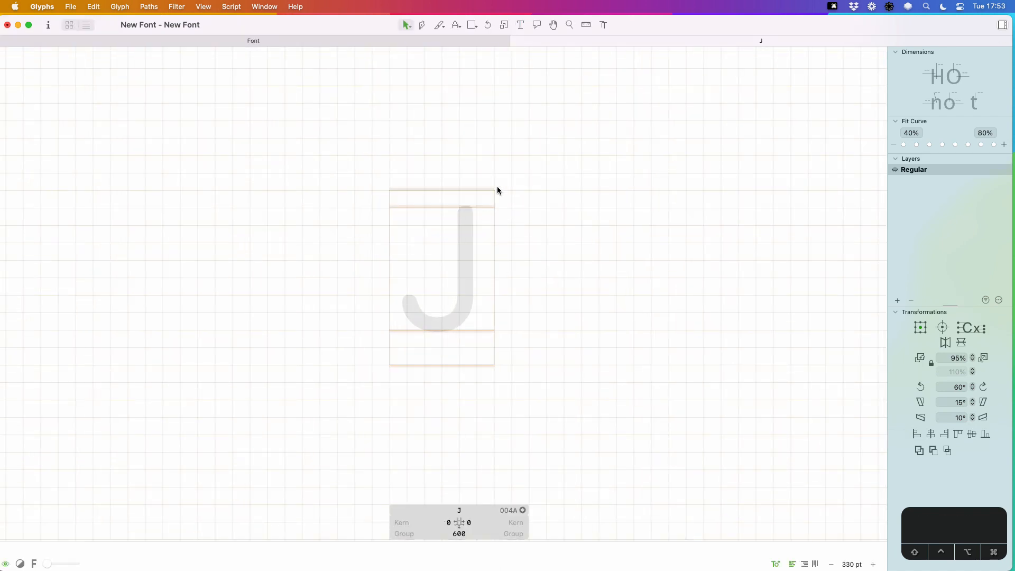
key(x)
mouse_move(419, 303)
mouse_down()
mouse_move(446, 320)
mouse_move(467, 299)
mouse_move(468, 214)
mouse_up()
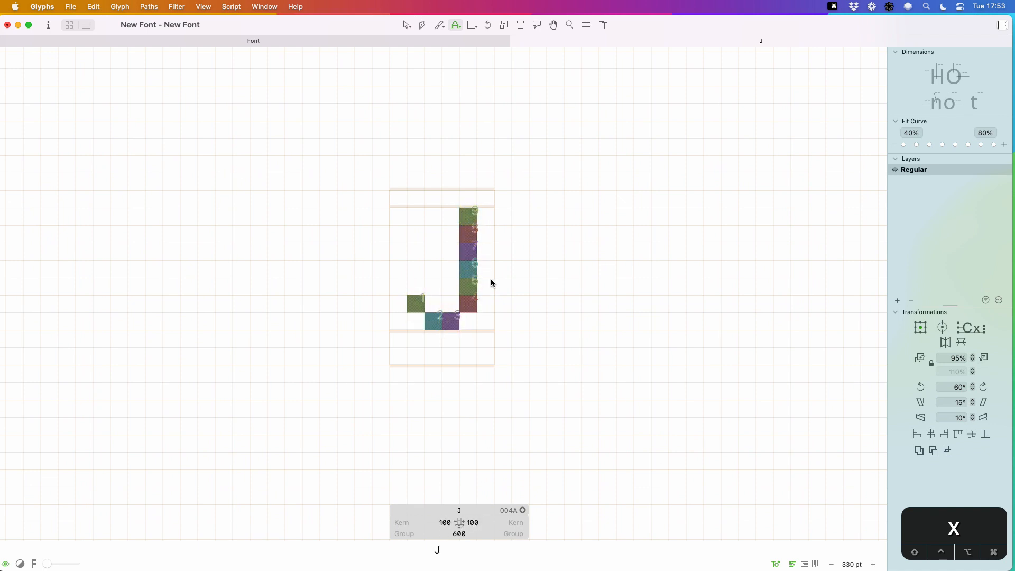
key(super+w)
- Open the uppercase K and draw its seven-pixel stem, stepped diagonal arm and a leg ending in two stacked pixels
double_click(331, 68)
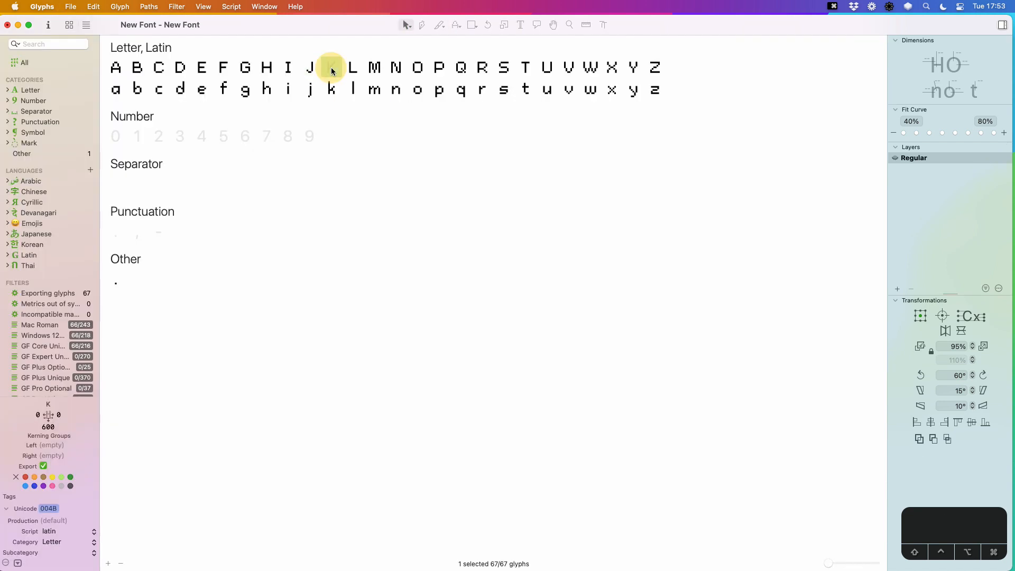
mouse_move(416, 211)
mouse_down()
mouse_move(427, 319)
mouse_move(417, 323)
mouse_up()
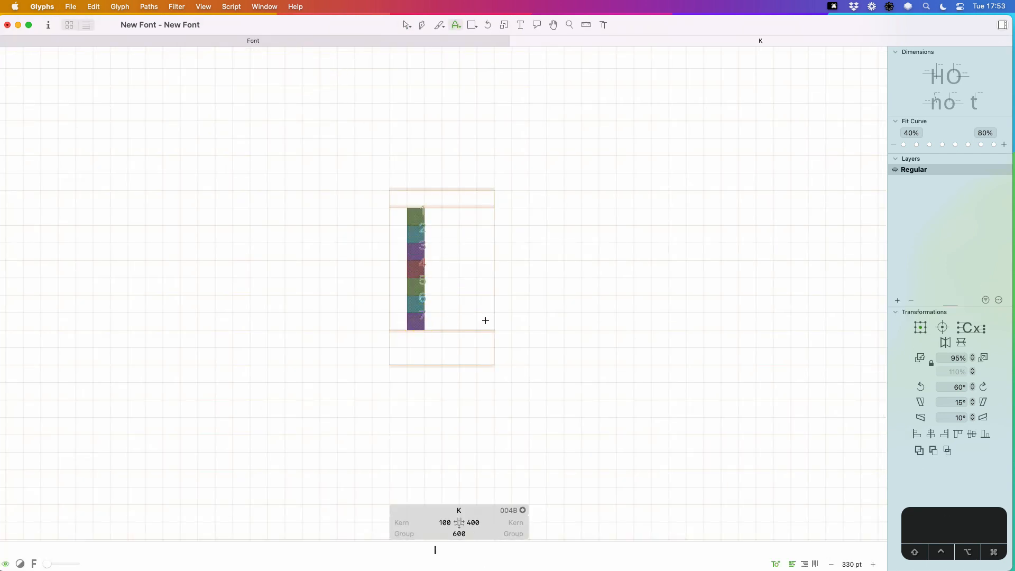
drag(502, 324, 503, 303)
mouse_move(493, 218)
mouse_down()
mouse_move(426, 279)
mouse_move(465, 267)
mouse_move(489, 286)
mouse_move(498, 315)
mouse_up()
click(487, 215)
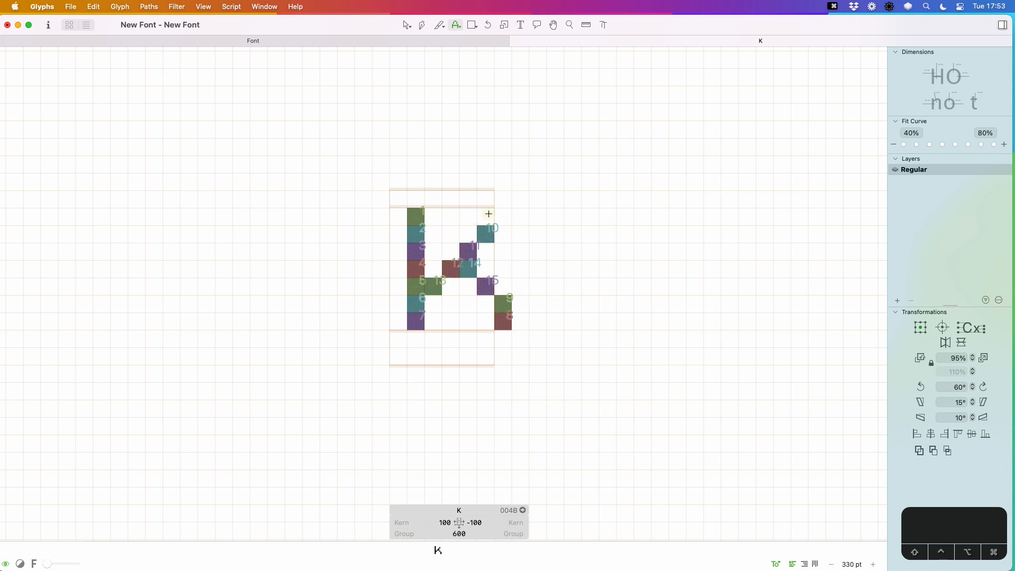
click(508, 215)
- Set the uppercase K's right sidebearing to 100
click(475, 523)
text(100)
key(Return)
- Preview the K beside an uppercase H and a lowercase k at a smaller size, and close its edit tab
text(t)
text(H)
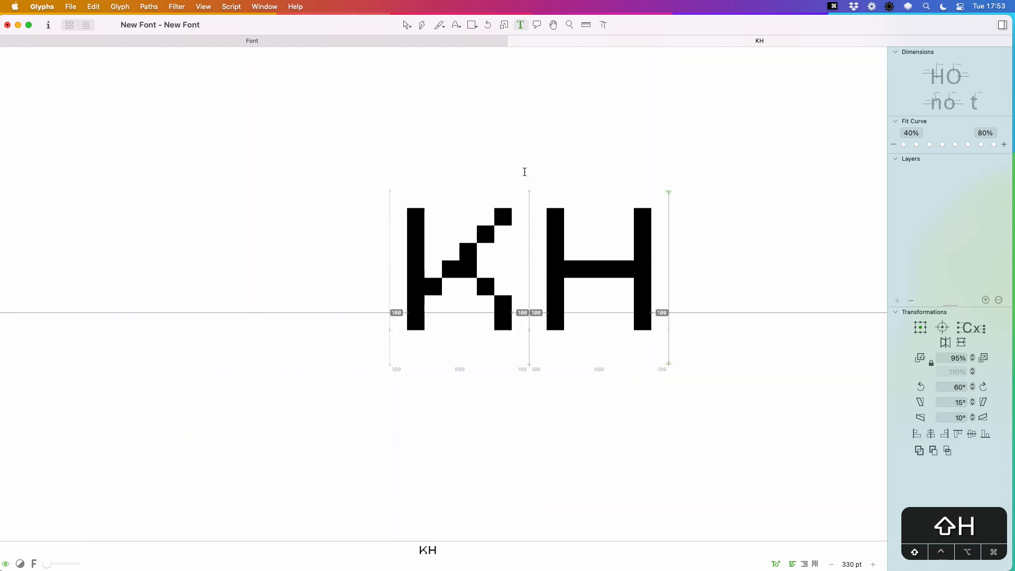
key(super+minus)
key(super+minus)
key(super+minus)
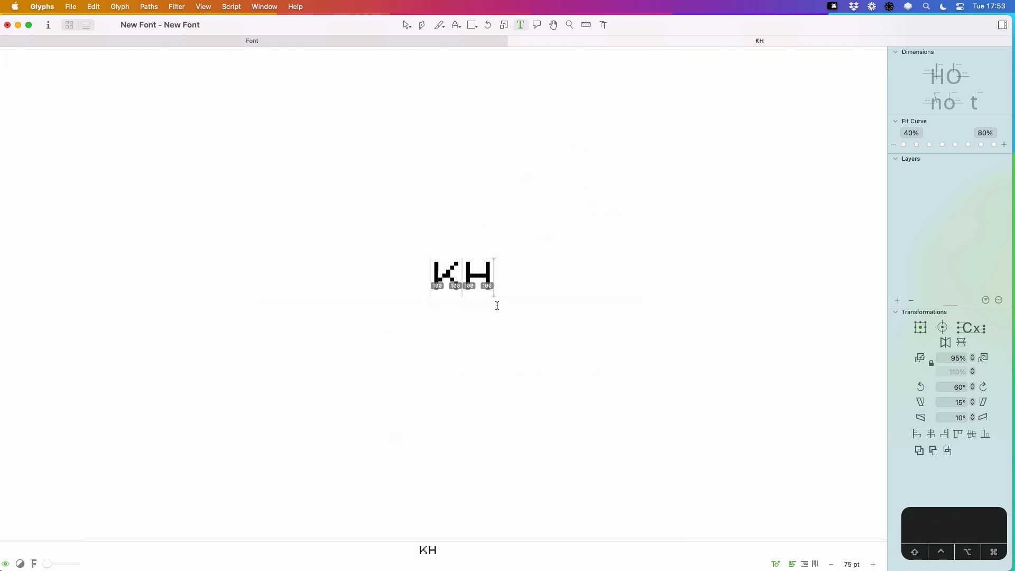
key(Escape)
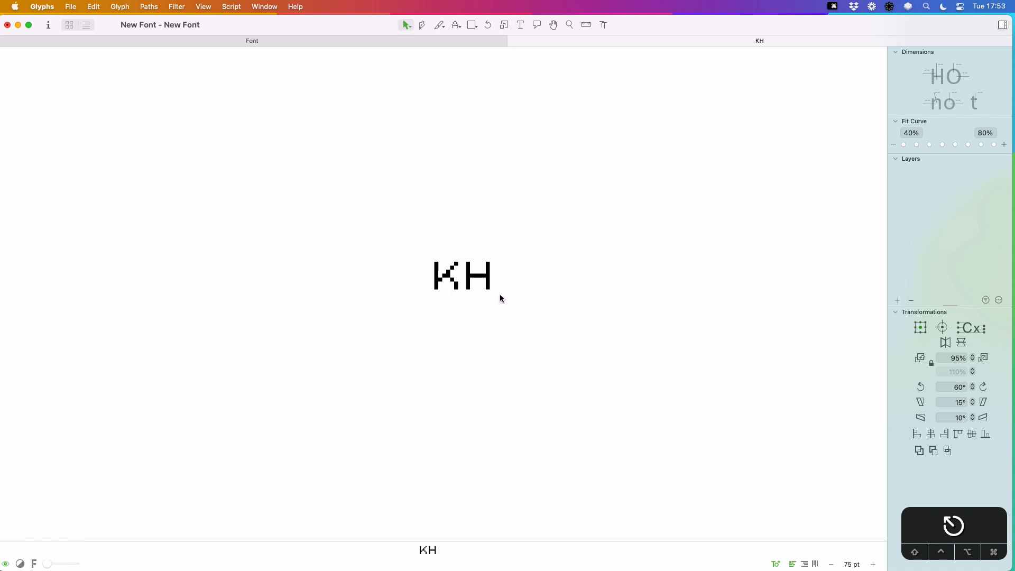
text(tk)
key(Escape)
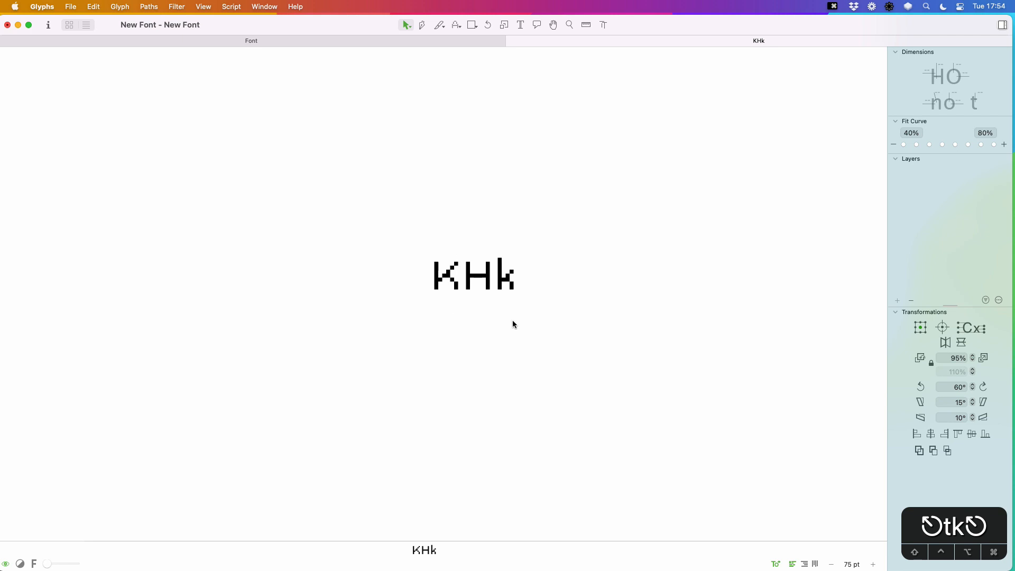
key(cmd+w)
key(Escape)
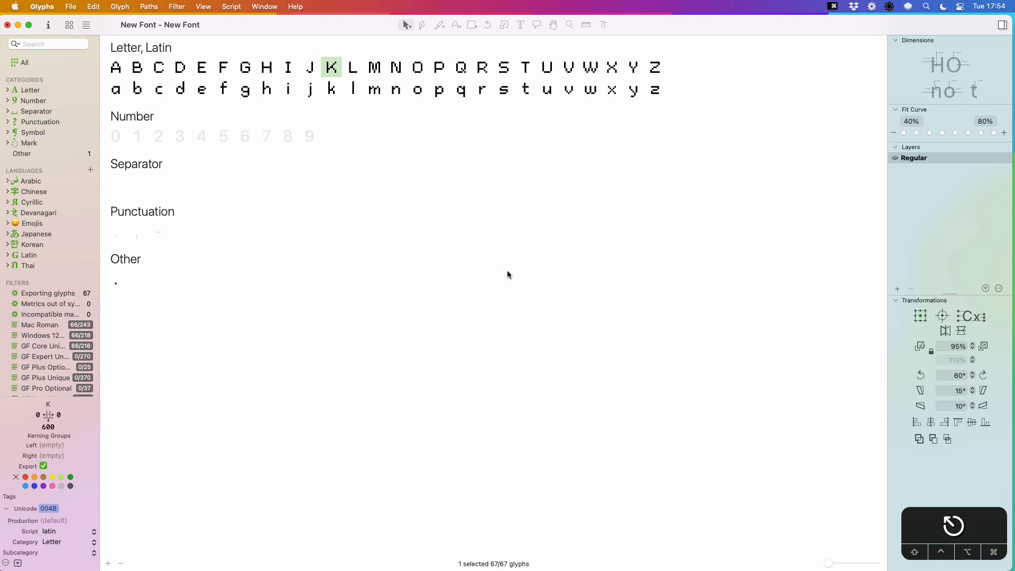
double_click(117, 137)
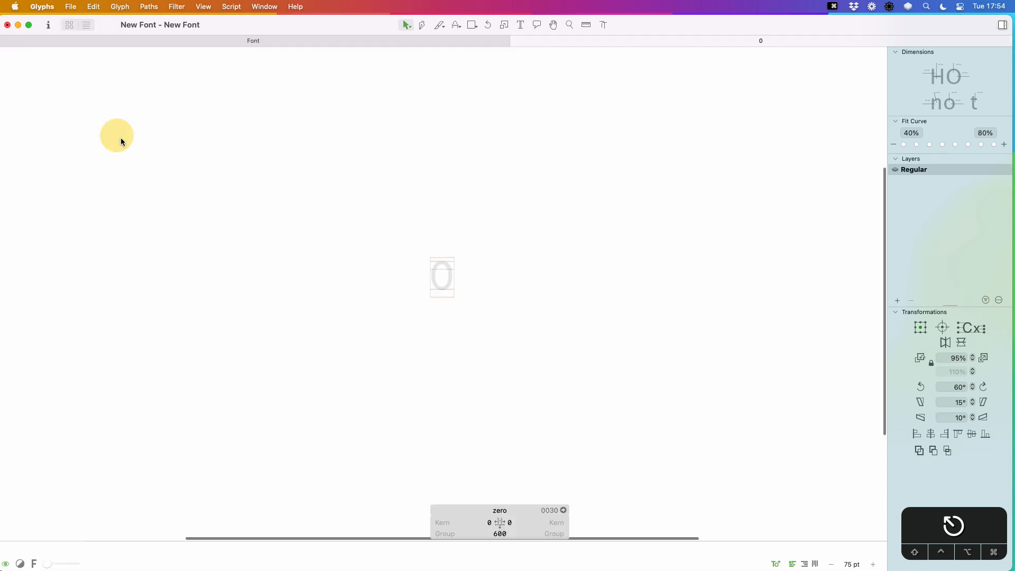
key(space)
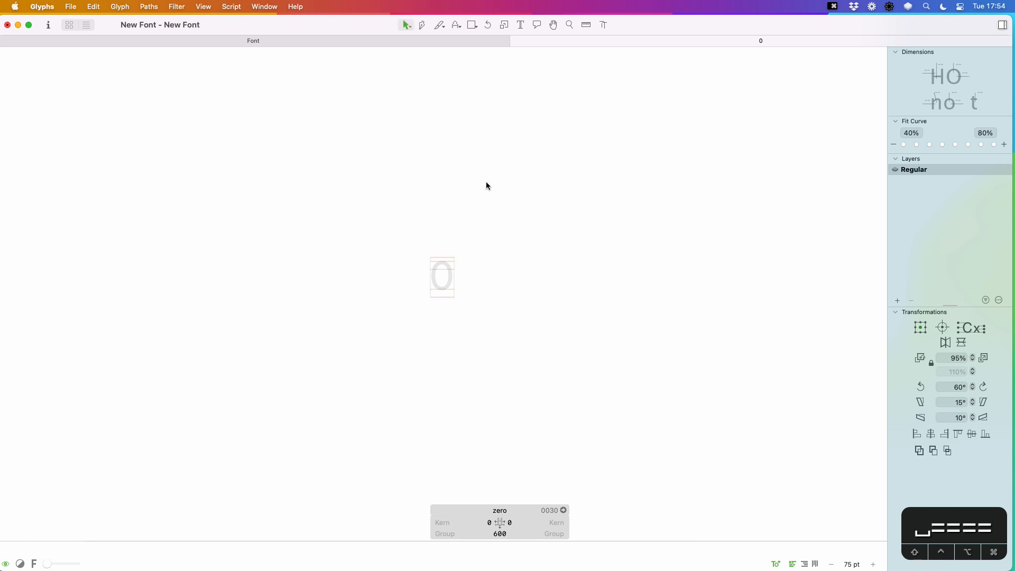
click(444, 286)
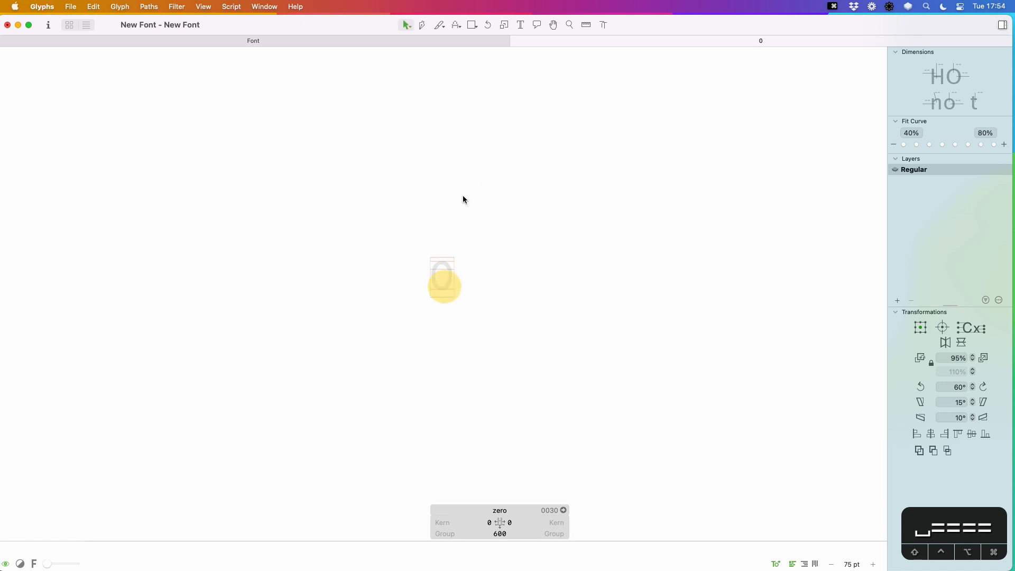
text(t)
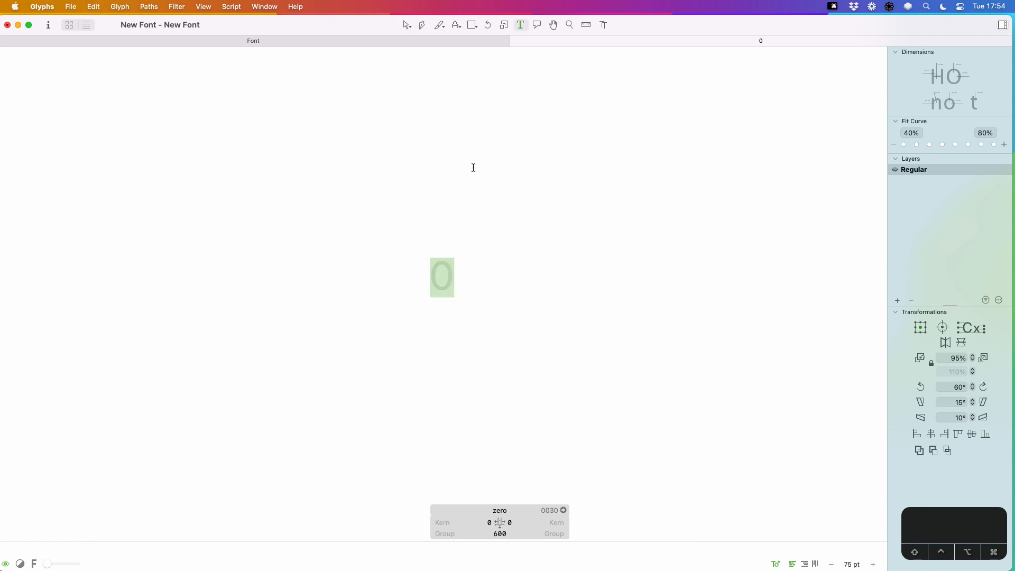
text(0123456789)
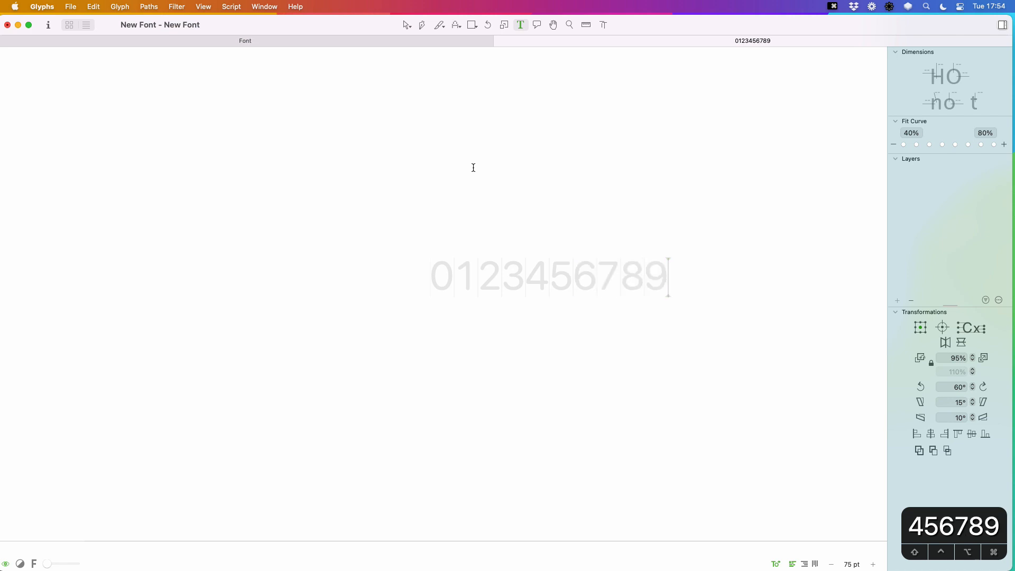
- Draw the zero with three-pixel top and bottom bars and five-pixel sides
key(Escape)
key(z)
drag(523, 236, 359, 315)
key(v)
double_click(463, 281)
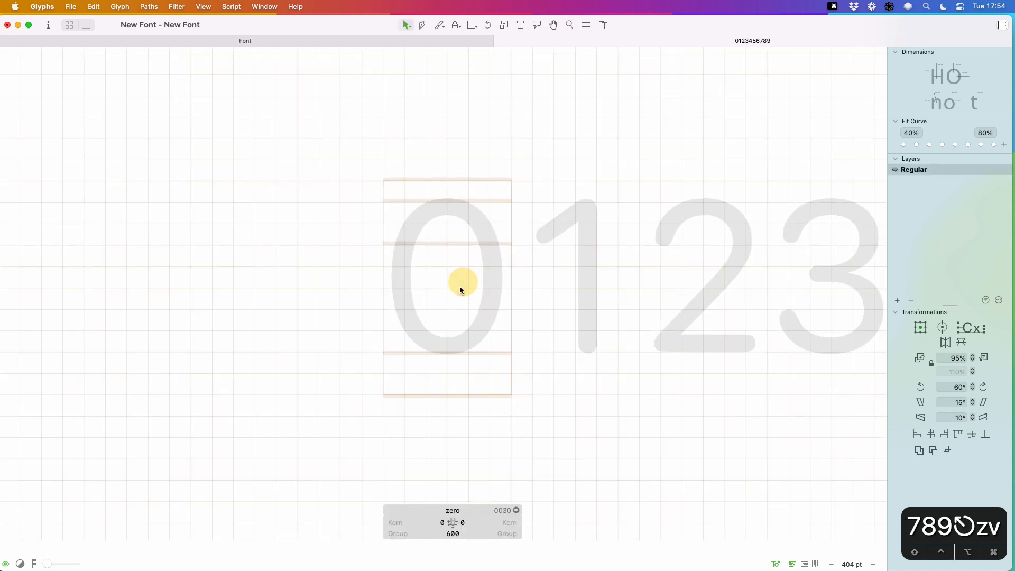
key(x)
mouse_move(418, 237)
mouse_down()
mouse_move(417, 317)
mouse_move(439, 339)
mouse_move(489, 321)
mouse_move(480, 338)
mouse_move(503, 235)
mouse_move(481, 214)
mouse_move(442, 211)
mouse_move(467, 221)
mouse_up()
- Set the zero's right sidebearing to 100
click(464, 522)
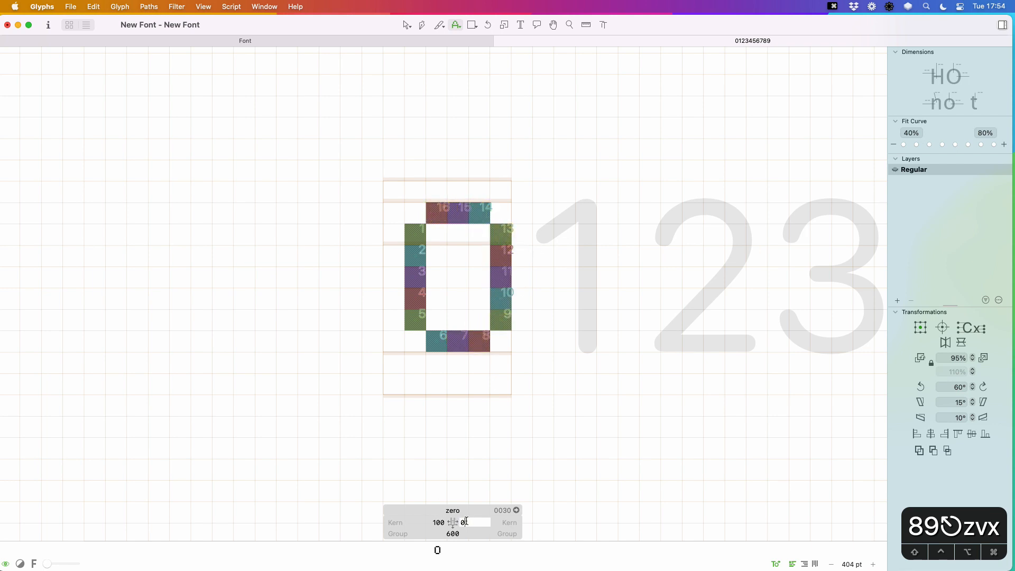
text(1000)
key(BackSpace)
key(Return)
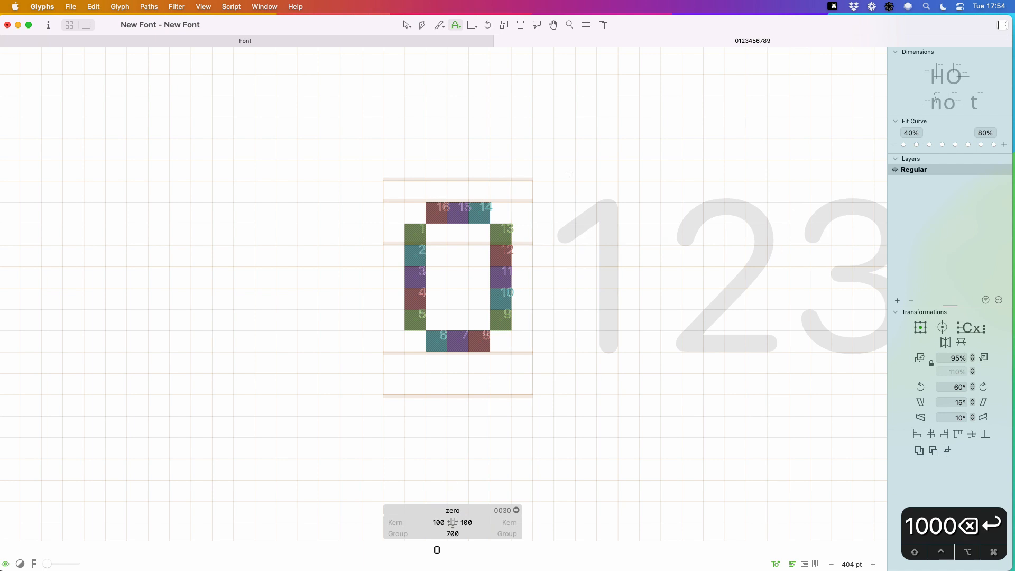
- Draw the one with a seven-pixel stem, a single flag pixel at its upper left and a three-pixel base
key(v)
click(607, 264)
key(x)
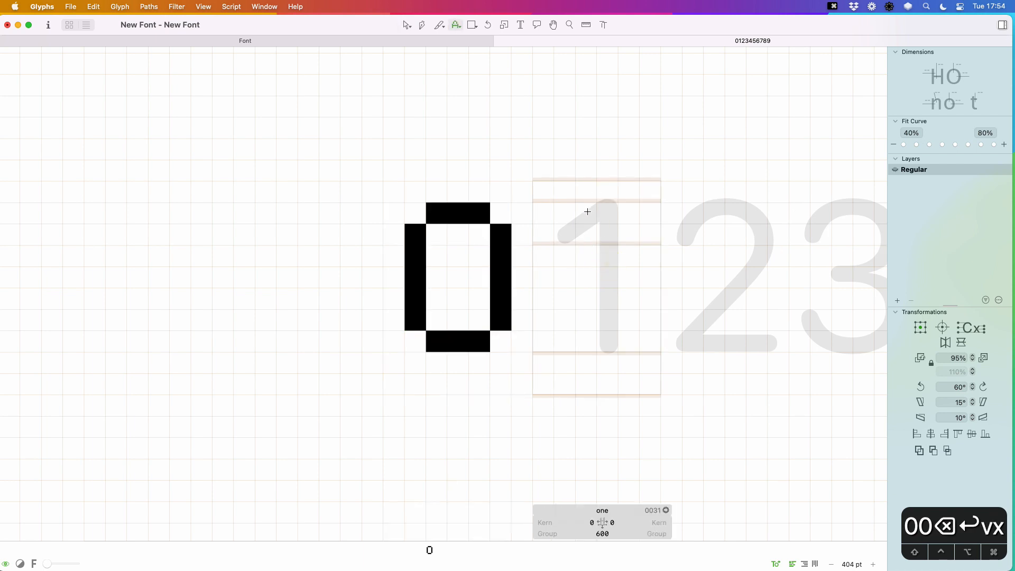
mouse_move(587, 212)
mouse_down()
mouse_move(599, 342)
mouse_move(590, 342)
mouse_move(628, 341)
mouse_up()
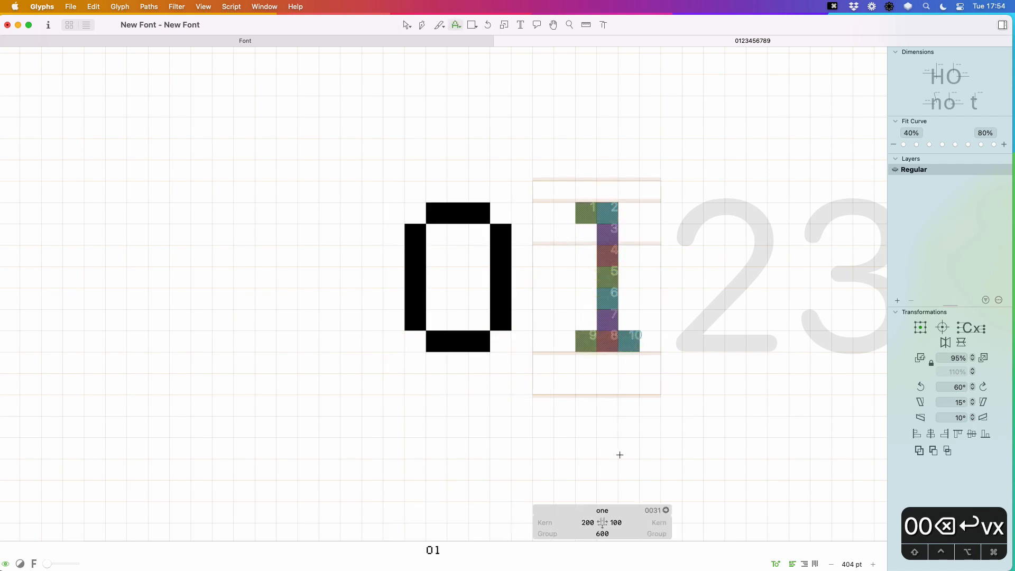
- Set the one's left sidebearing to 100
click(581, 521)
text(100)
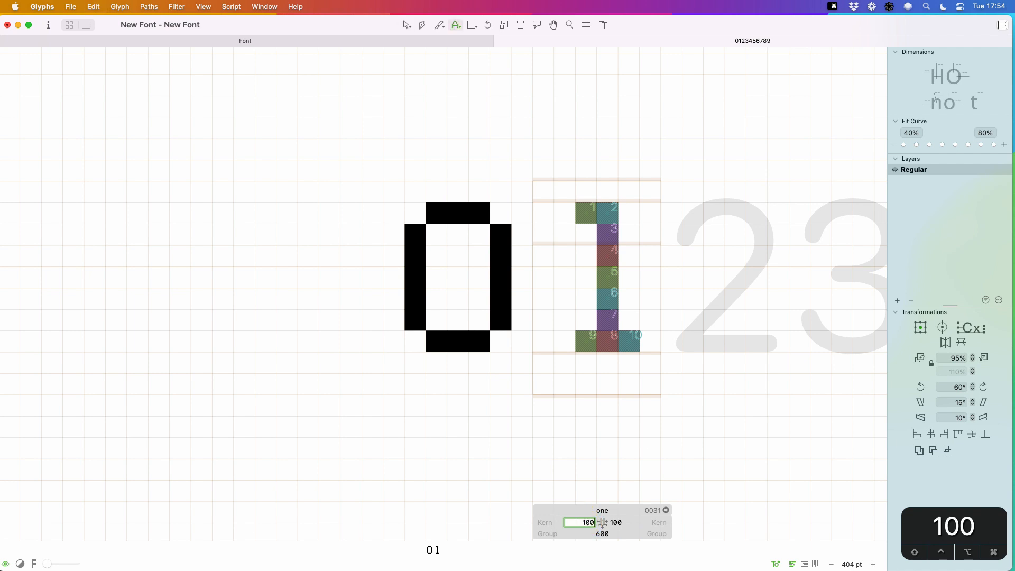
key(Return)
- Draw the upper part of the two: one end pixel, a three-pixel top bar and a two-pixel right side
key(v)
double_click(705, 268)
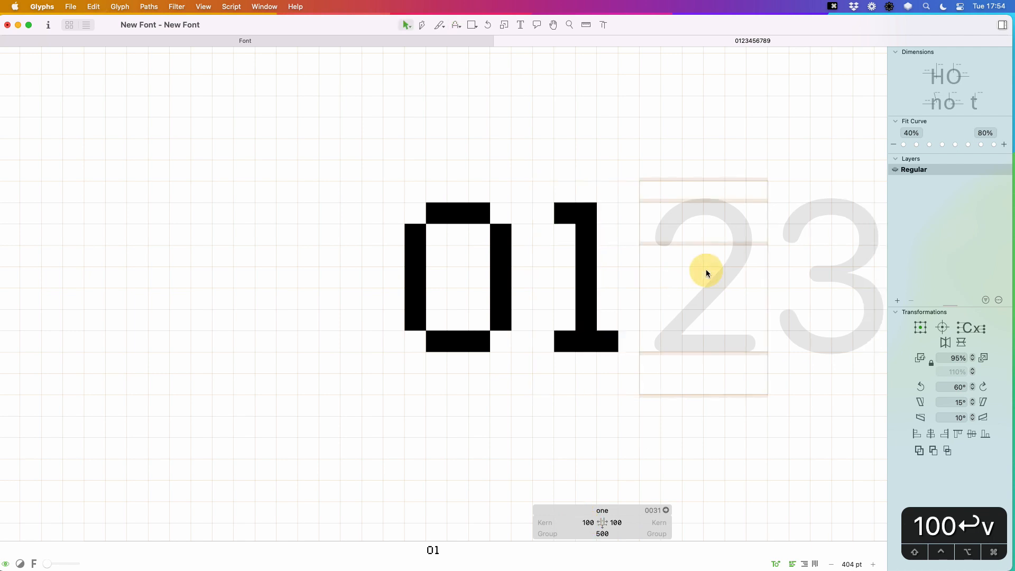
key(space)
drag(734, 243, 575, 247)
key(t)
click(538, 230)
key(Escape)
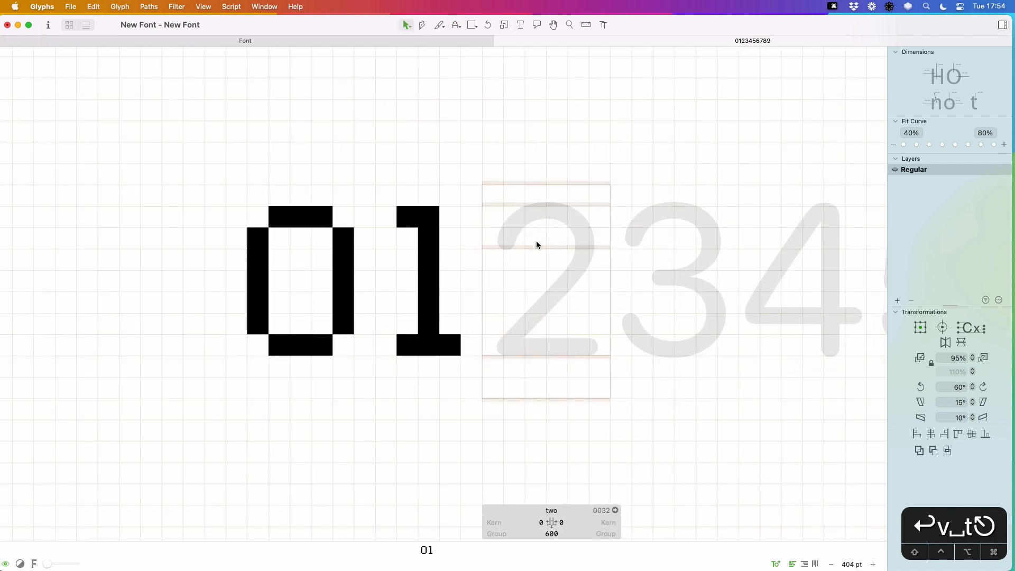
click(537, 254)
key(x)
click(510, 237)
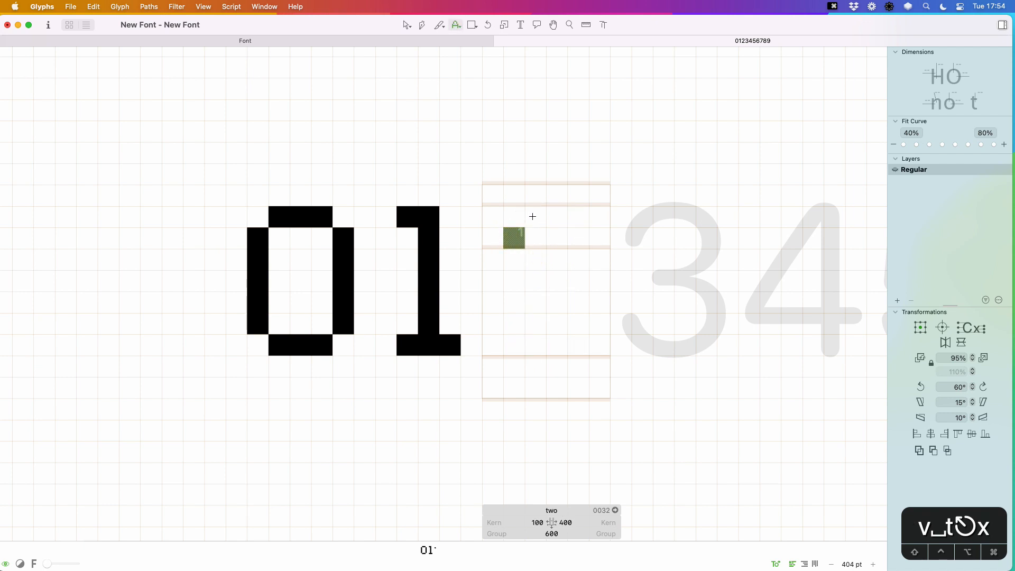
click(534, 216)
click(556, 217)
click(578, 216)
drag(599, 237, 596, 257)
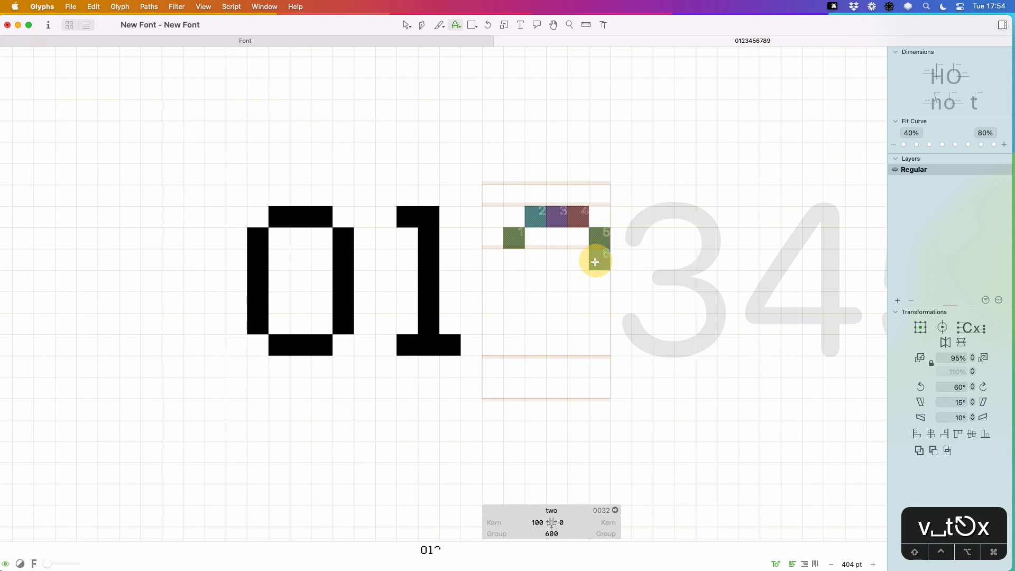
- Complete the two with a five-pixel base, one pixel above the base's left end and three pixels stepping up to the right side
click(598, 346)
mouse_move(598, 346)
mouse_down()
mouse_move(522, 347)
mouse_move(514, 322)
mouse_up()
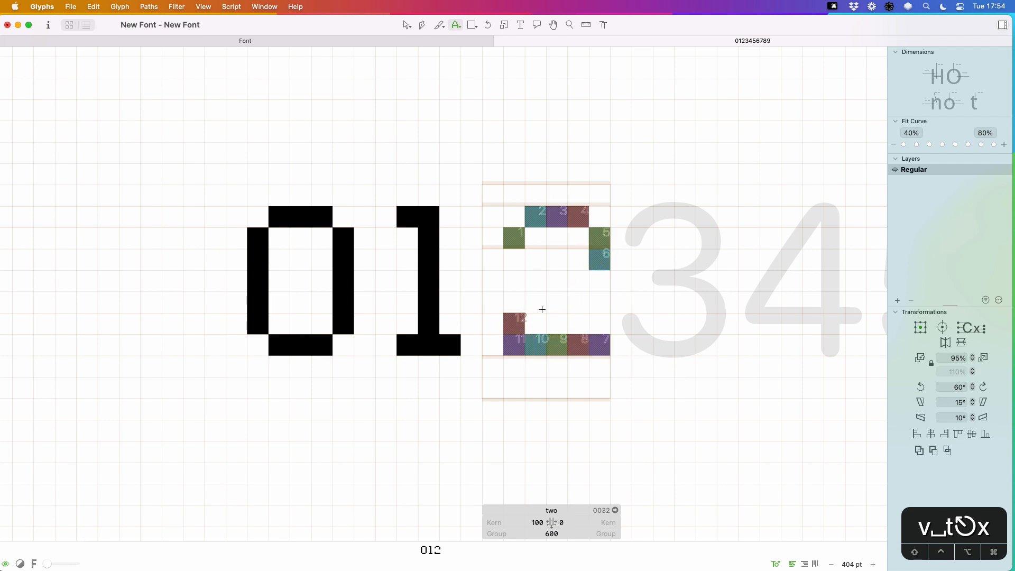
click(578, 280)
click(535, 302)
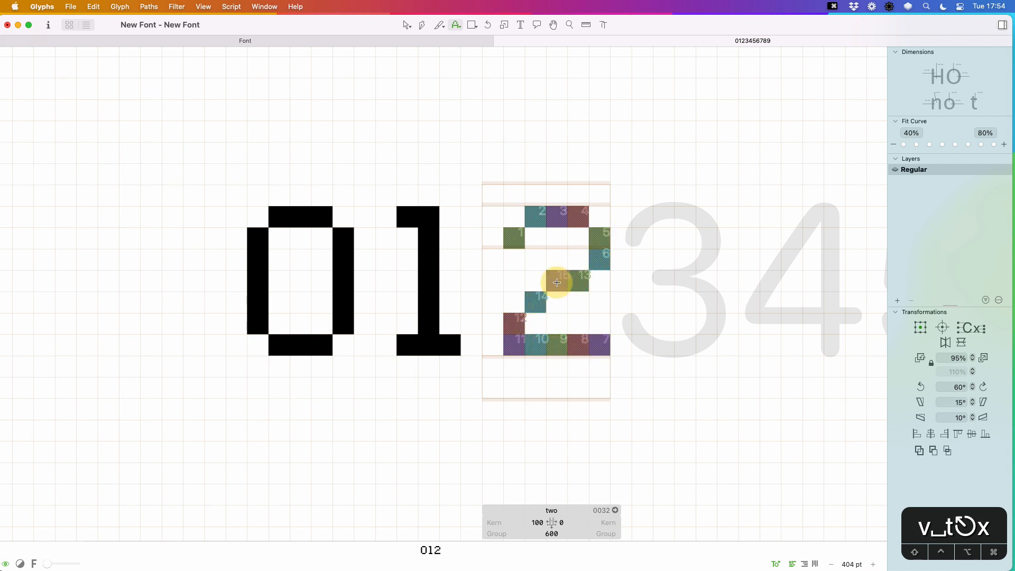
click(556, 280)
- Set the two's right sidebearing to 100
click(561, 522)
text(100)
key(Return)
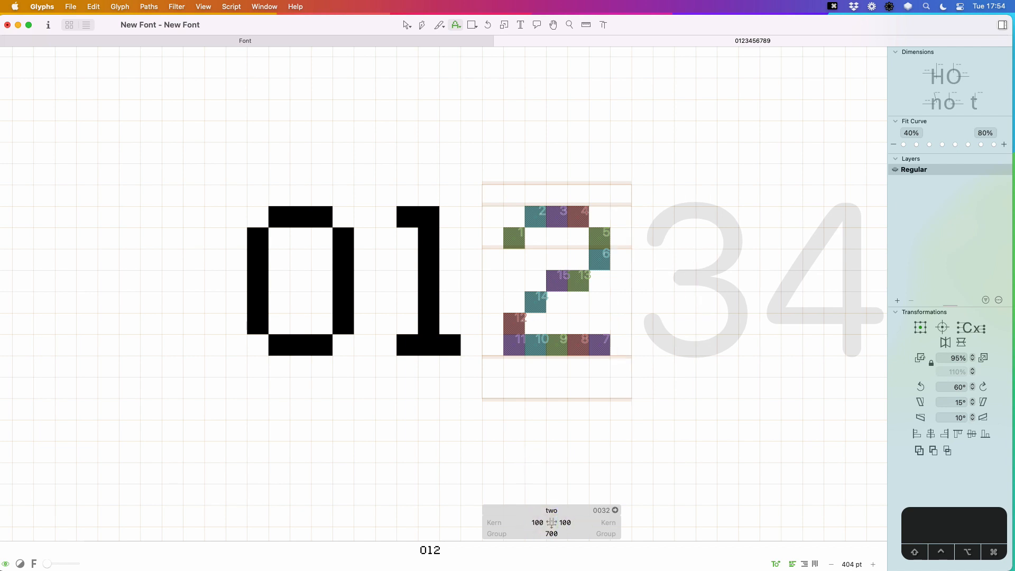
- Draw the three with three-pixel top and bottom bars, a two-pixel middle bar, two-pixel right sides and single end pixels
key(v)
double_click(697, 282)
key(space)
drag(718, 251, 568, 249)
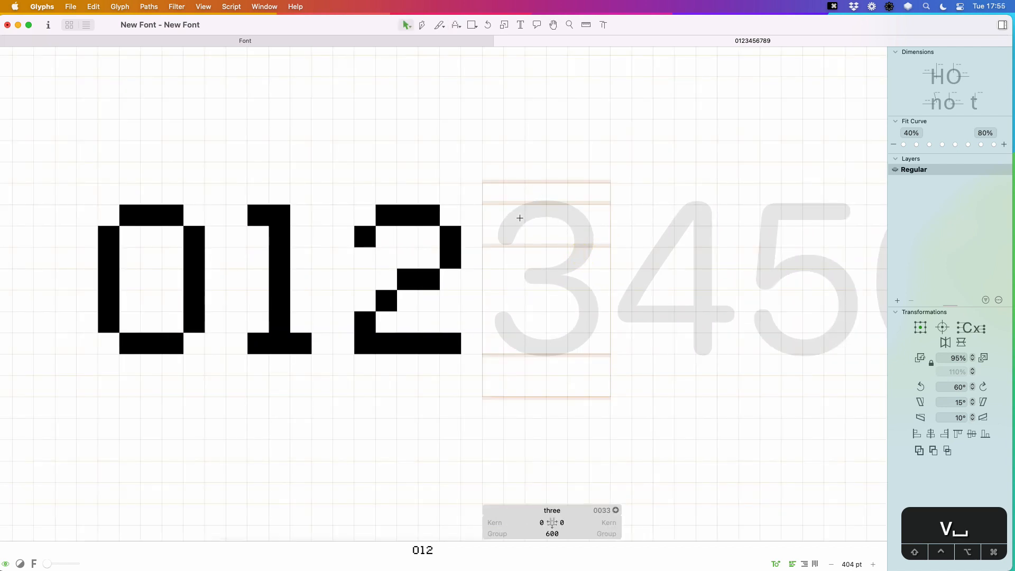
key(x)
click(512, 324)
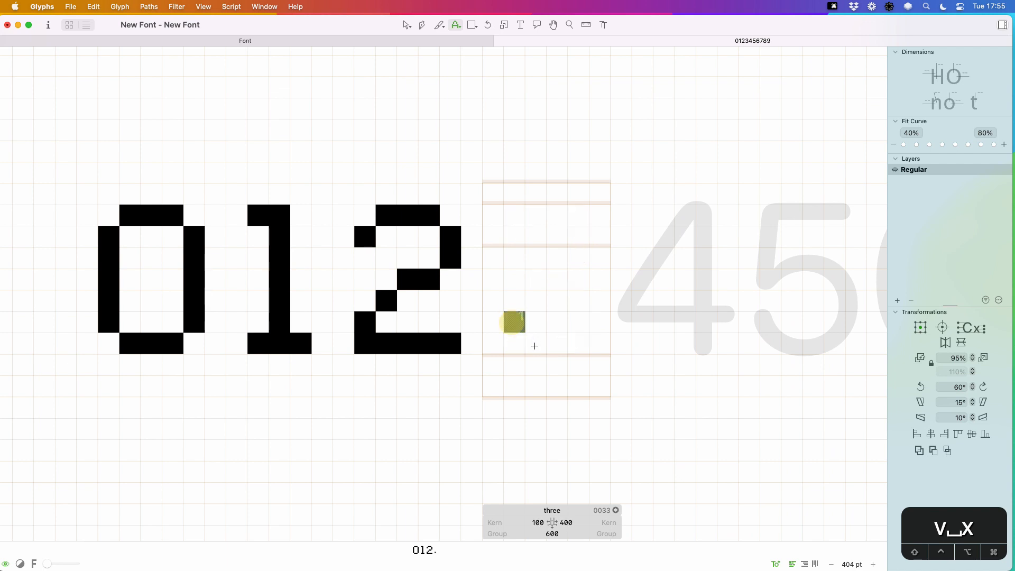
drag(534, 344, 578, 343)
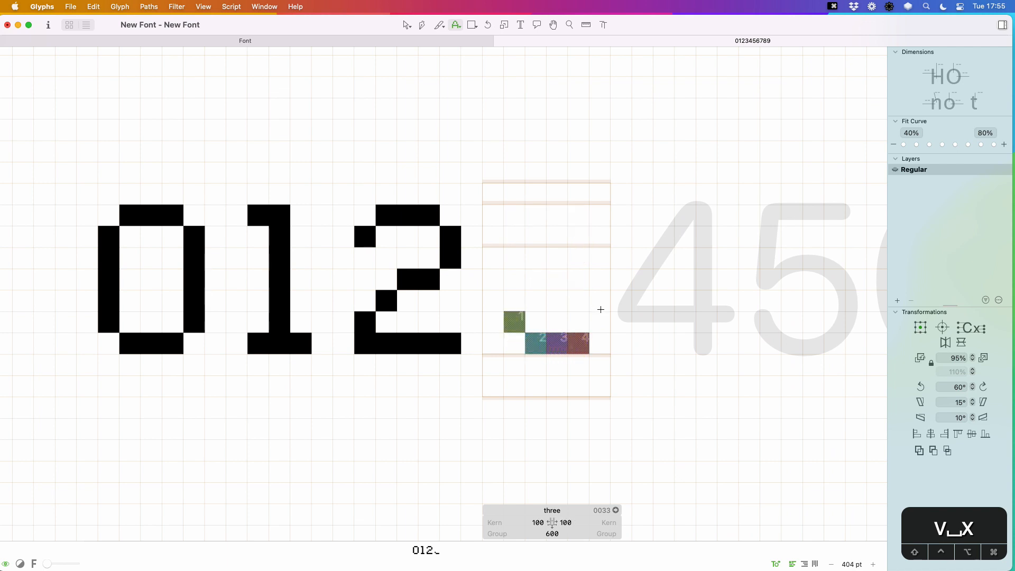
drag(601, 308, 599, 322)
drag(578, 279, 557, 279)
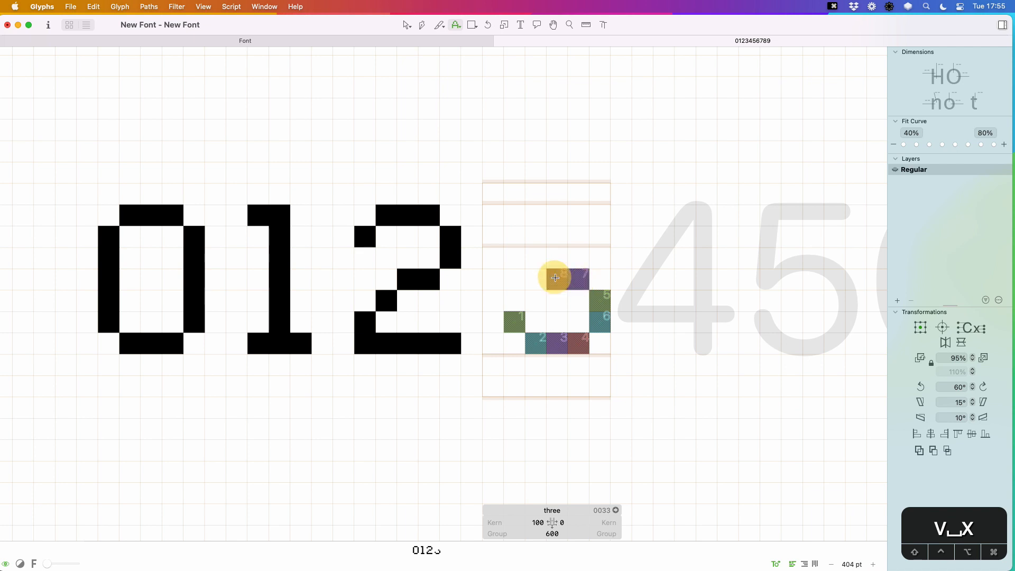
click(514, 236)
mouse_move(539, 214)
mouse_down()
mouse_move(576, 215)
mouse_move(603, 262)
mouse_up()
click(581, 217)
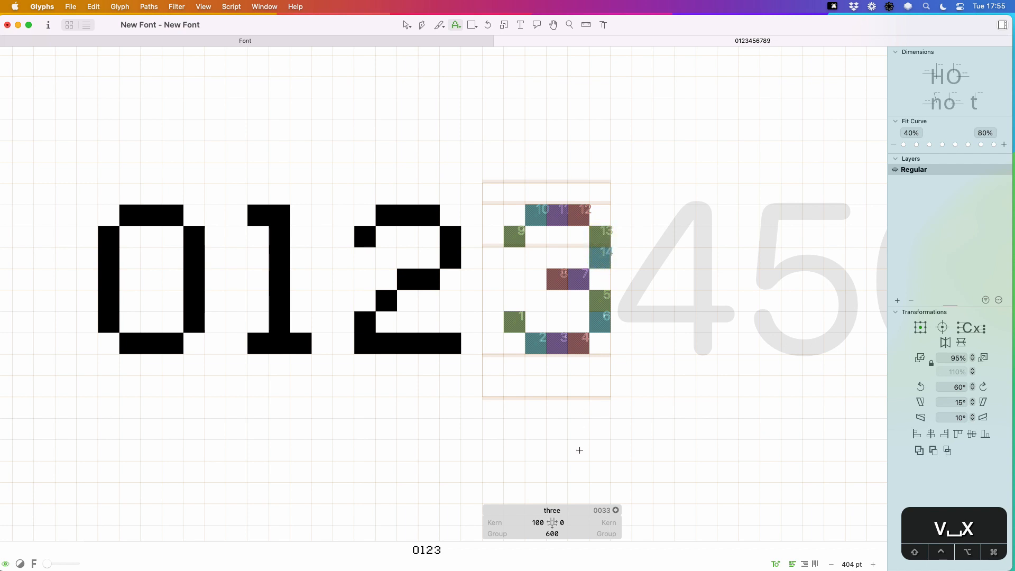
- Set the three's right sidebearing to 100
click(562, 523)
key(BackSpace)
text(100)
key(Return)
- Draw the four with a seven-pixel stem, a stepped diagonal on its left and a five-pixel crossbar on the fifth row
key(v)
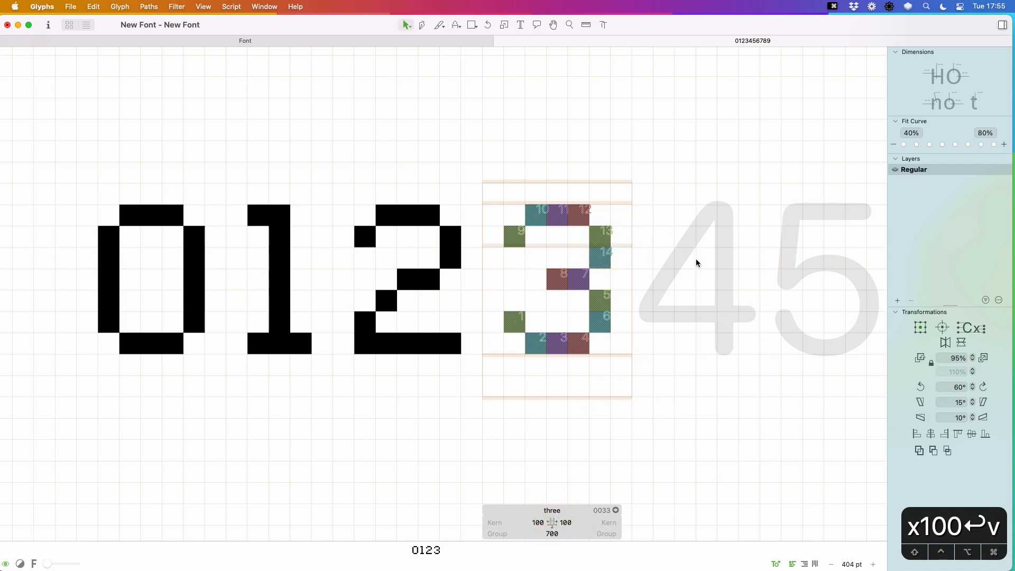
double_click(696, 260)
key(space)
drag(742, 256, 599, 250)
key(x)
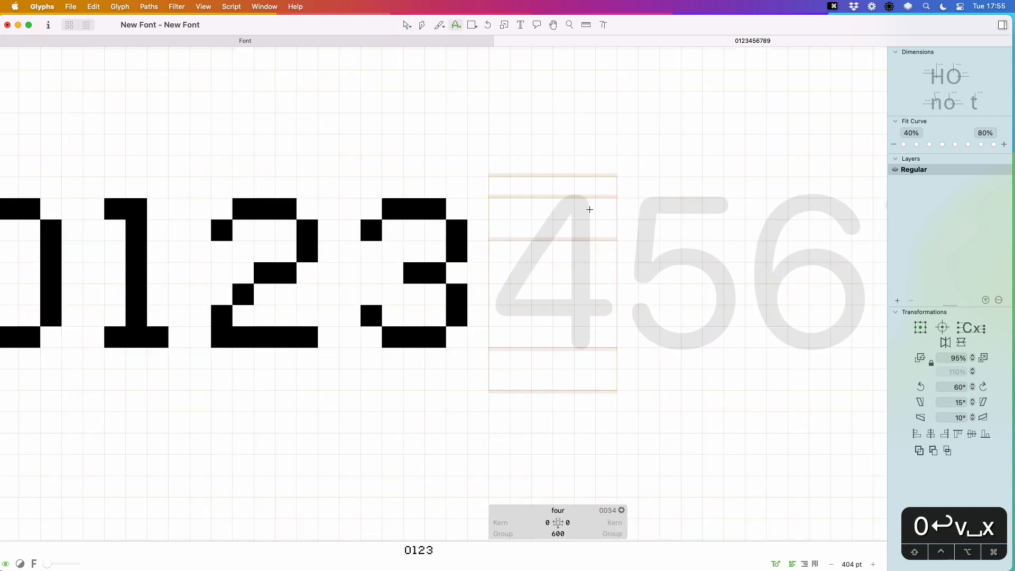
mouse_move(590, 210)
mouse_down()
mouse_move(591, 339)
mouse_move(606, 313)
mouse_up()
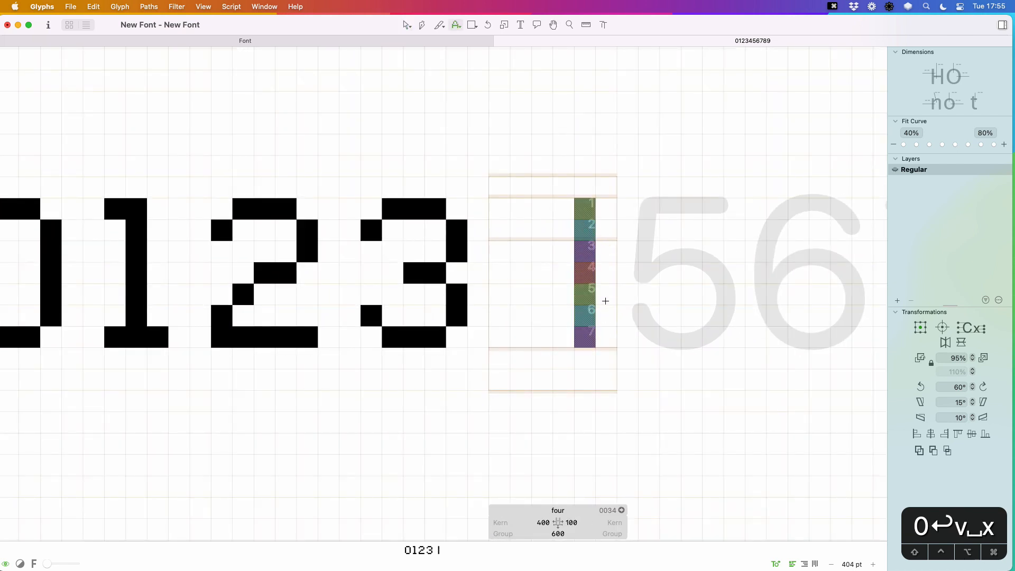
drag(561, 204, 519, 274)
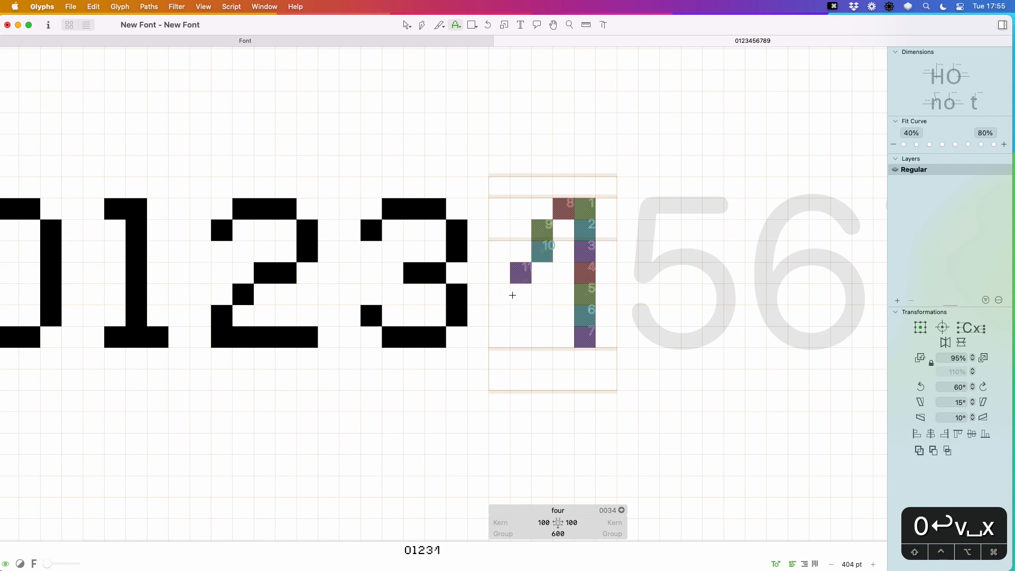
click(512, 294)
drag(546, 297, 603, 290)
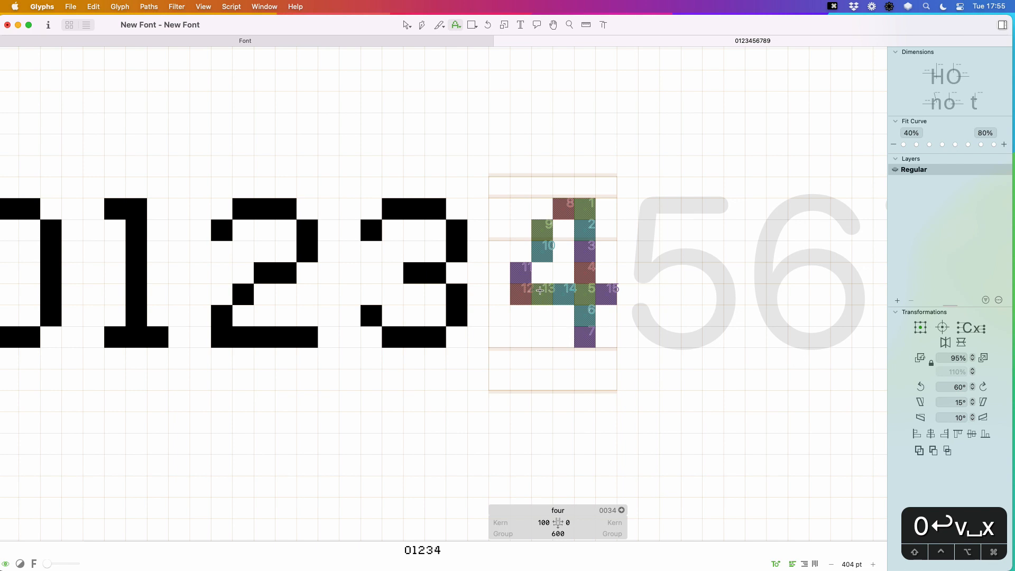
- Move the four's crossbar one row down and widen it to six pixels across the stem
click(563, 293)
click(542, 294)
click(606, 294)
click(605, 315)
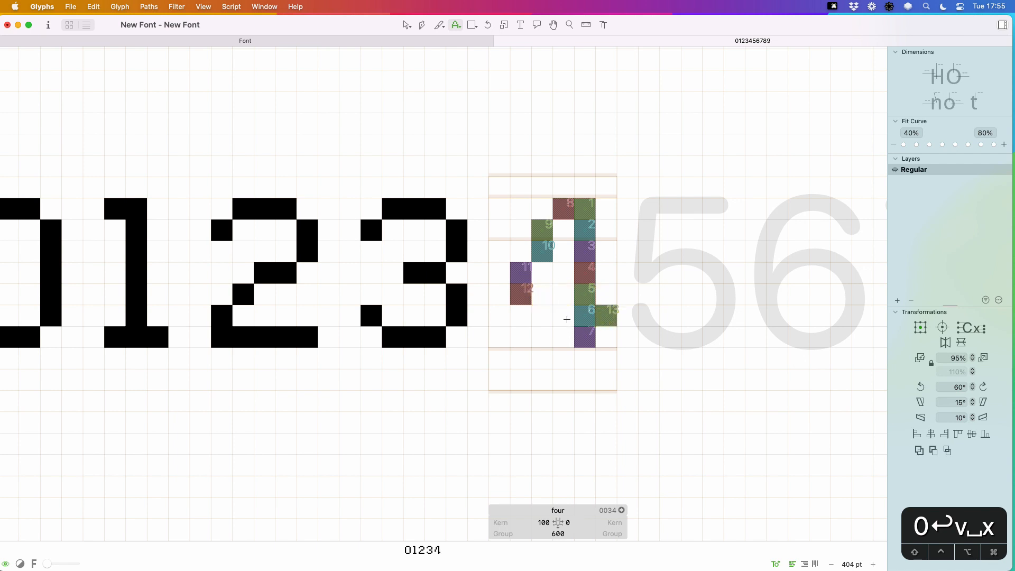
click(565, 318)
click(524, 318)
click(541, 315)
click(499, 316)
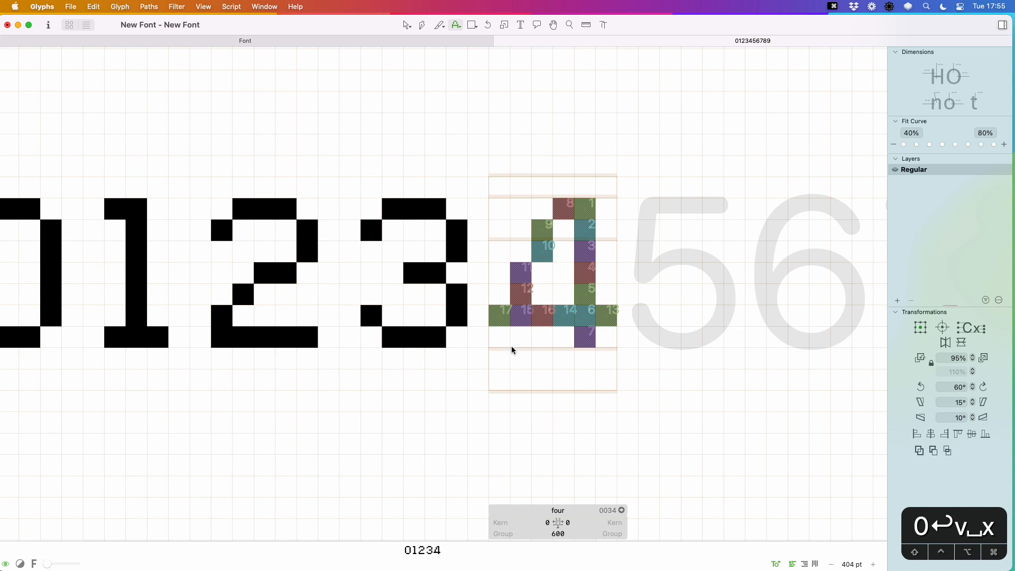
click(605, 313)
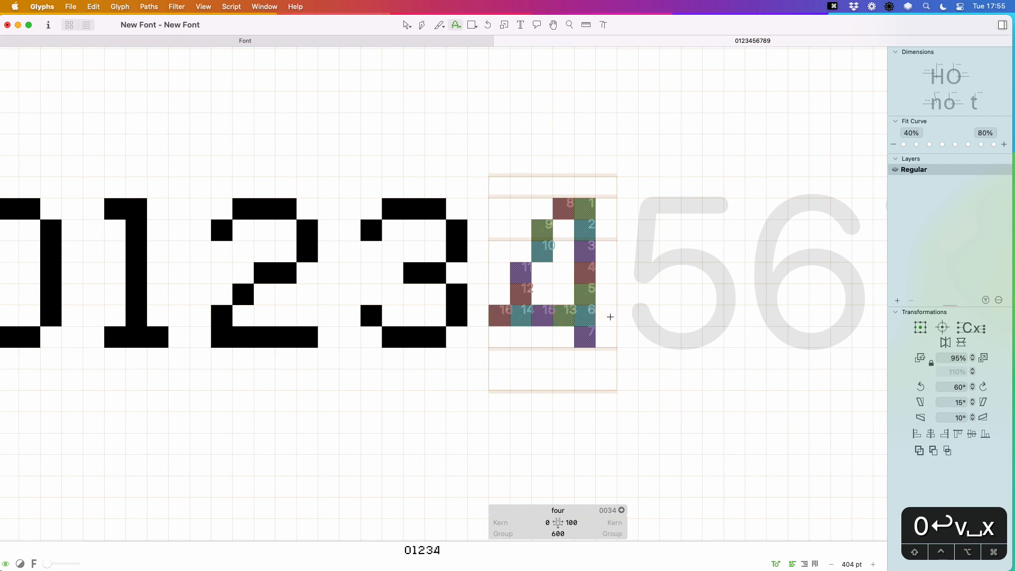
click(606, 316)
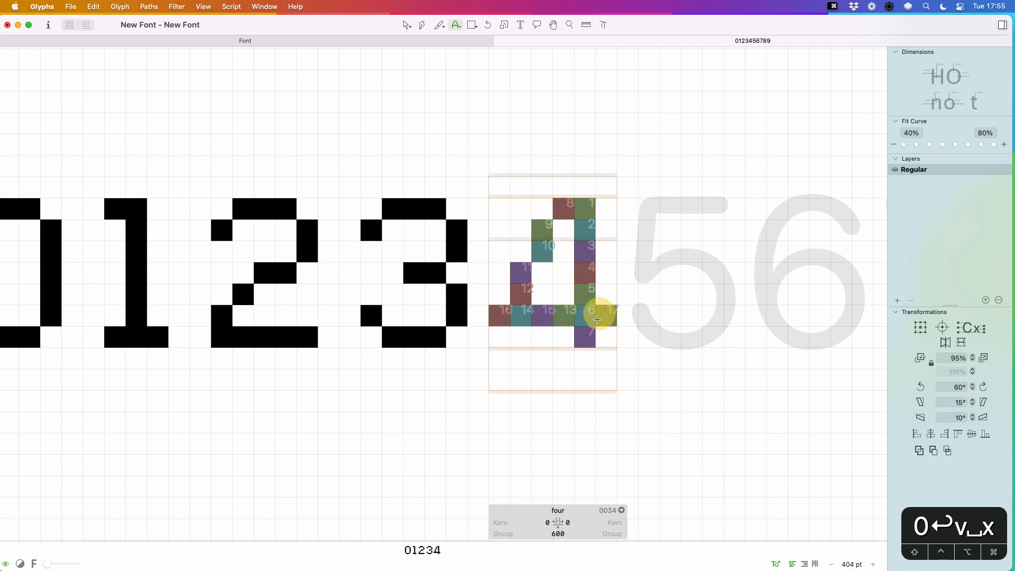
- Set both the left and right sidebearings of the four to 100
click(536, 519)
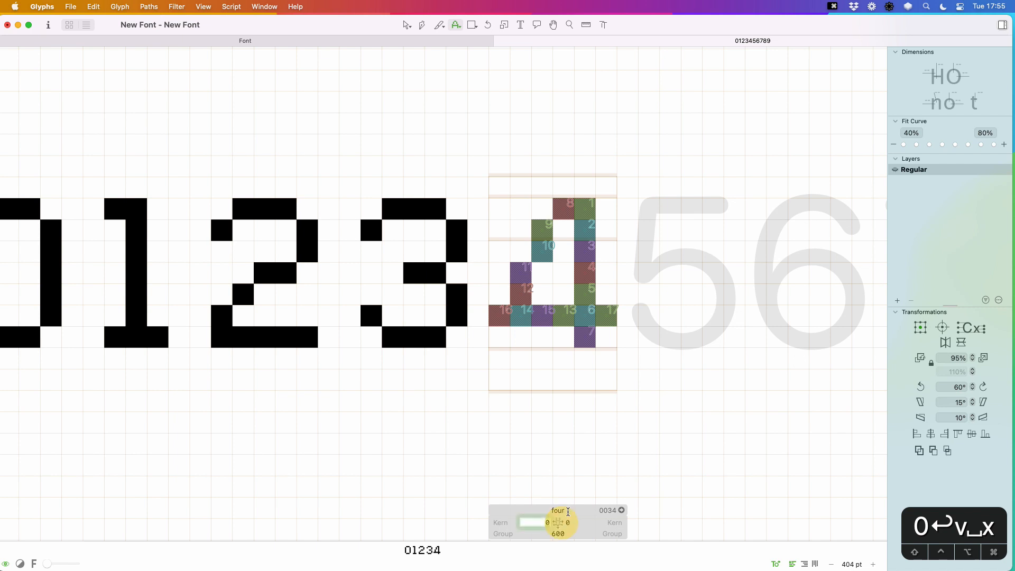
text(100)
key(Tab)
text(100)
key(Return)
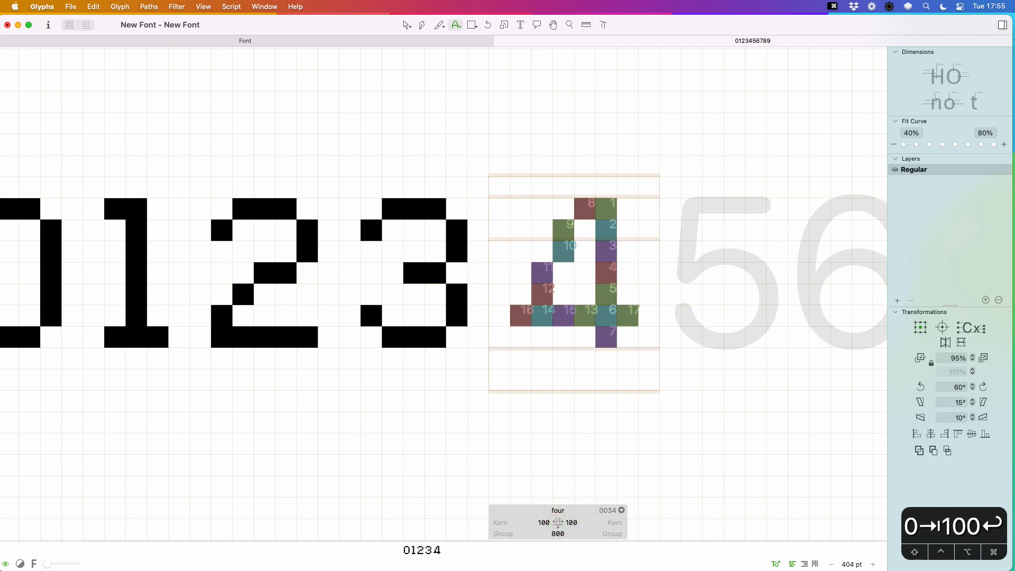
- Draw the five with a five-pixel top bar, four-pixel middle bar, two-pixel lower right side, three-pixel bottom bar and one end pixel
key(space)
drag(755, 256, 645, 276)
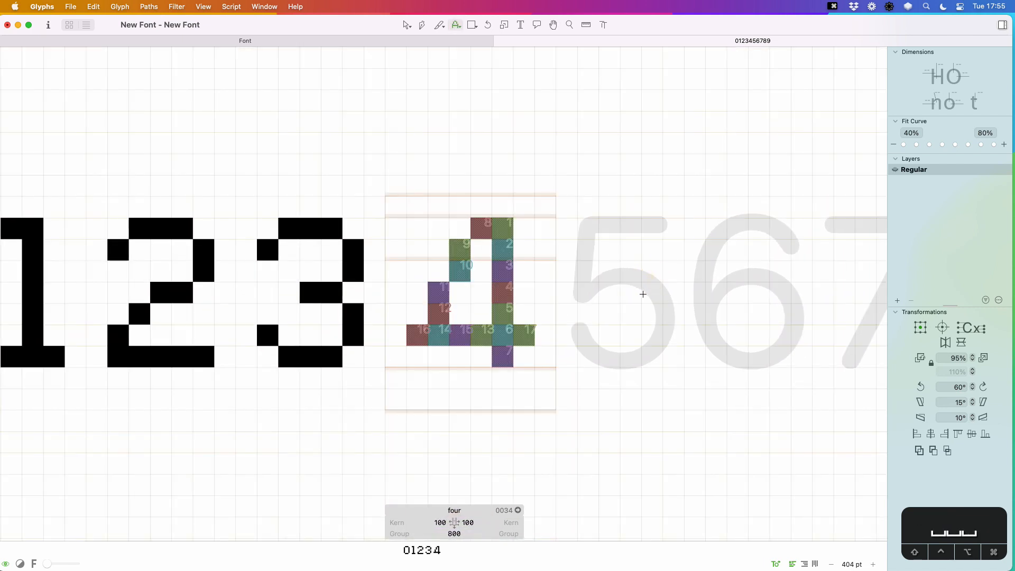
click(640, 285)
key(v)
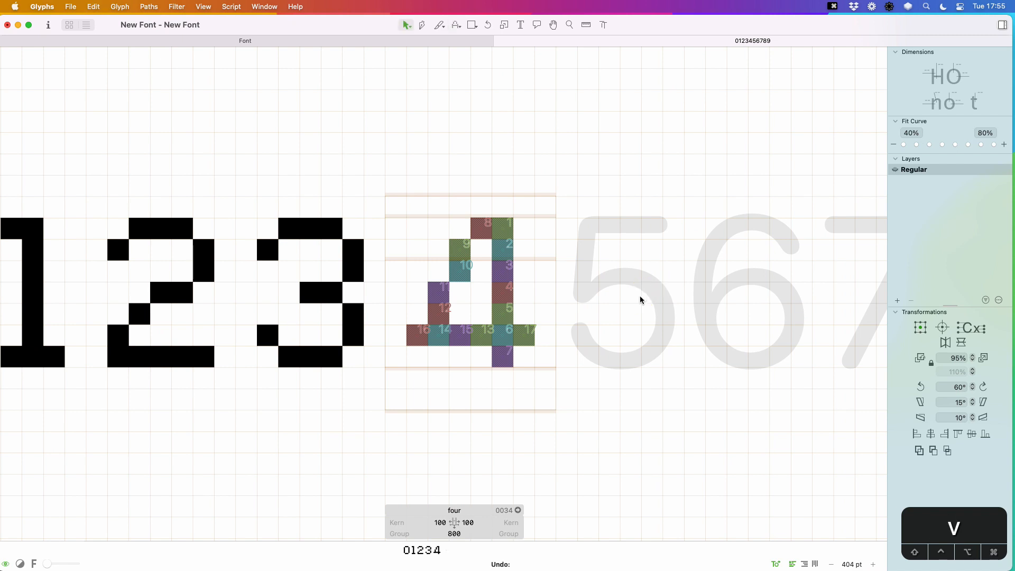
click(638, 297)
key(x)
click(585, 332)
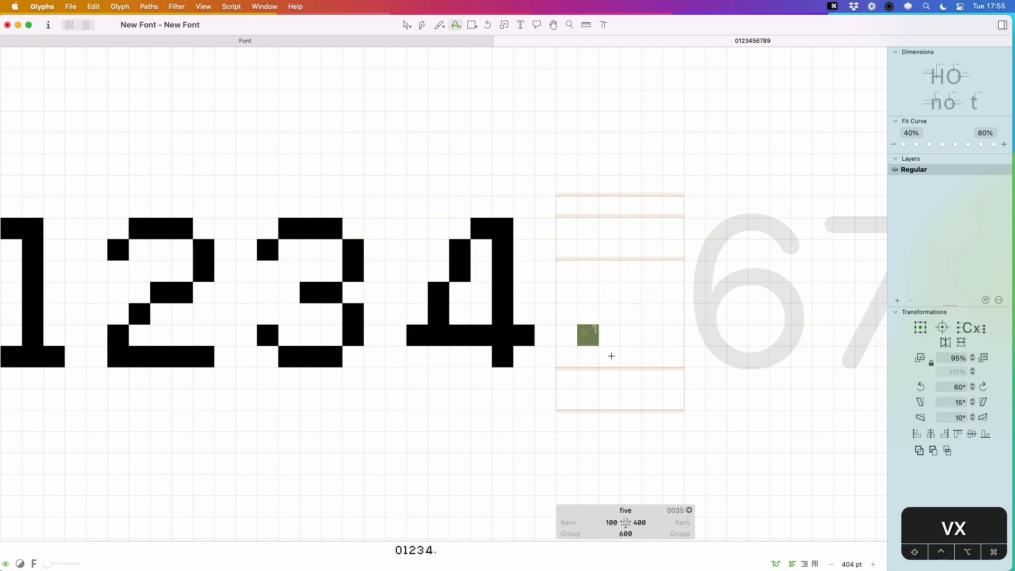
mouse_move(613, 356)
mouse_down()
mouse_move(653, 358)
mouse_move(678, 314)
mouse_move(638, 290)
mouse_move(585, 294)
mouse_move(584, 226)
mouse_move(676, 229)
mouse_up()
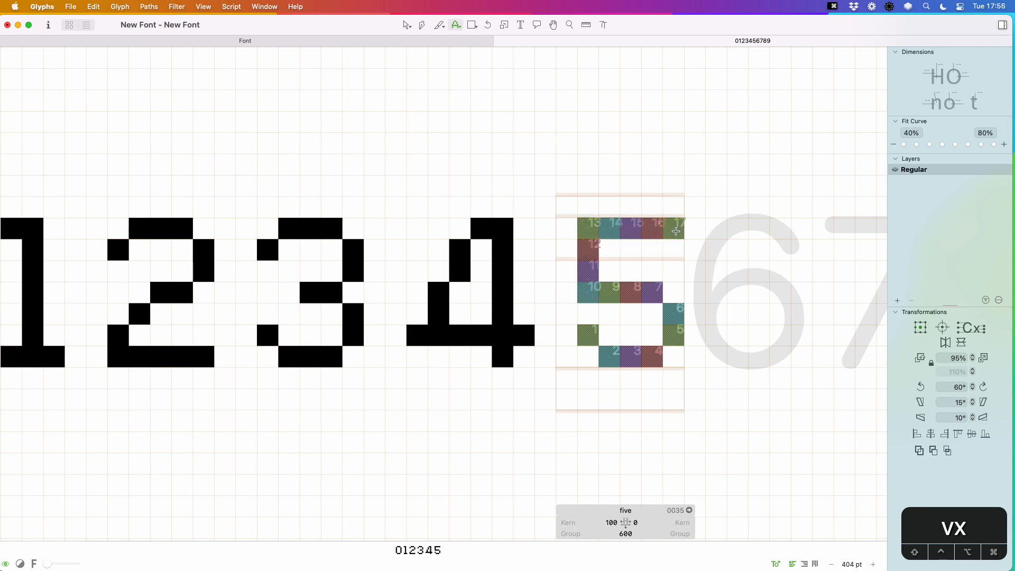
- Try the five without the last pixel of its top bar and restore that pixel
click(676, 231)
click(675, 231)
click(674, 232)
click(674, 228)
- Try the left end of the five's middle bar one row higher and restore the four-pixel bar
click(585, 292)
click(605, 291)
click(610, 270)
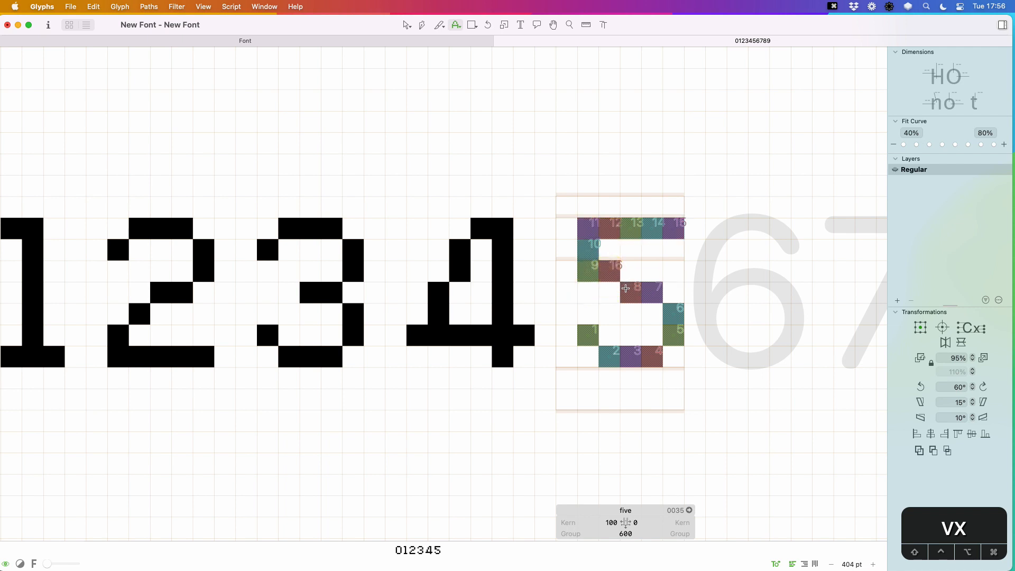
click(609, 271)
click(609, 291)
click(588, 292)
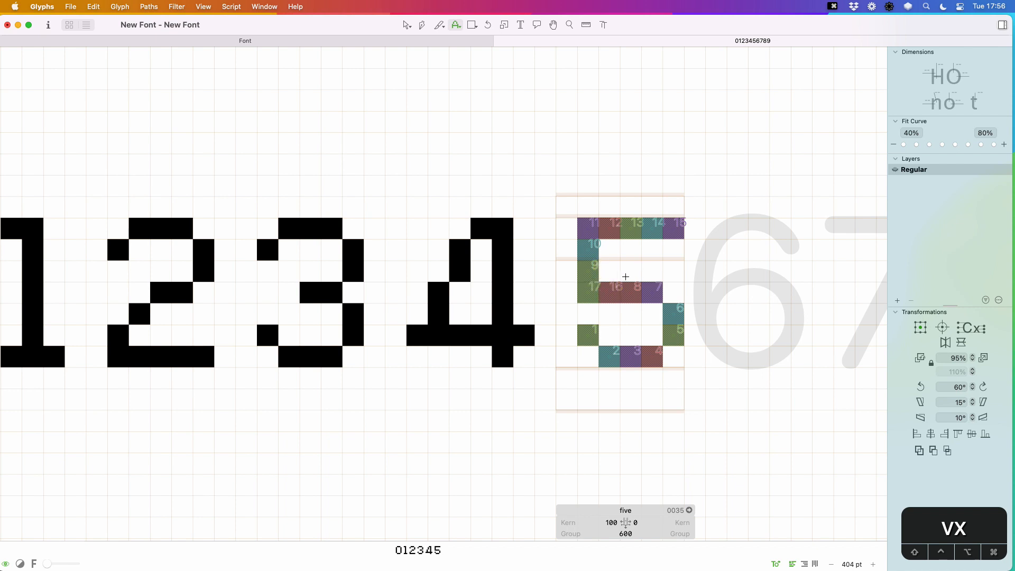
- Set the five's right sidebearing to 100
drag(701, 271, 595, 271)
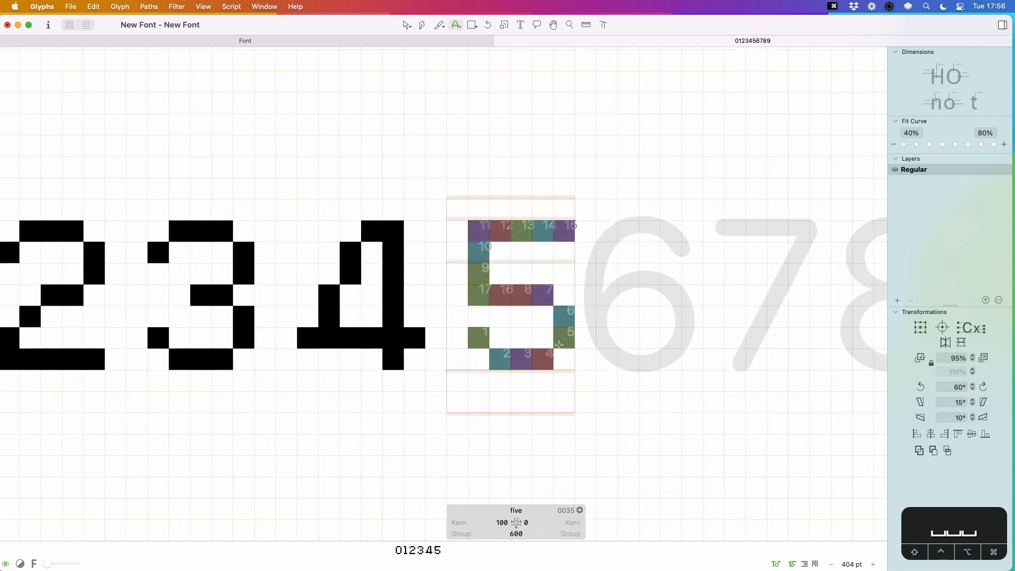
click(529, 523)
text(100)
key(Return)
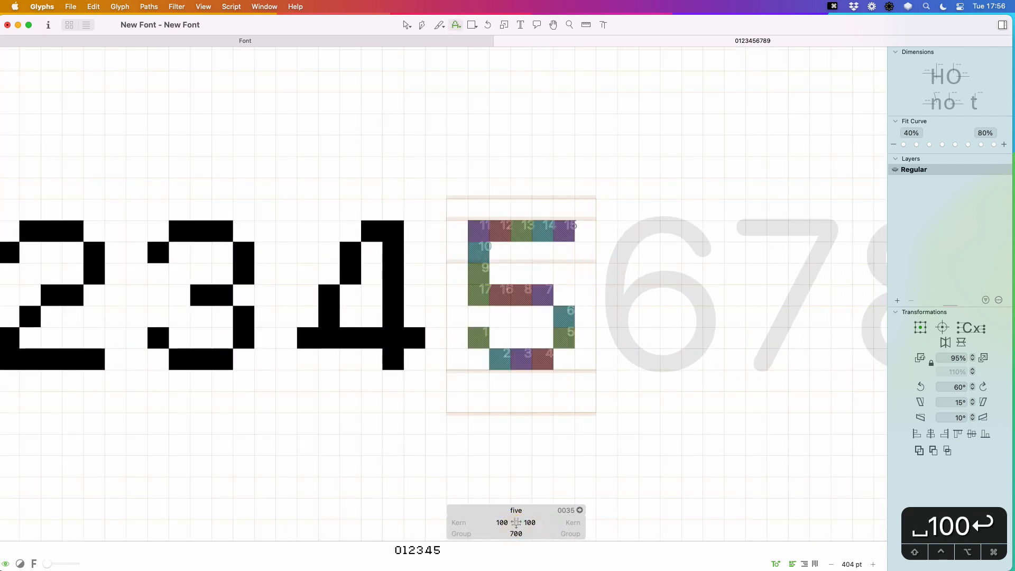
- Draw the six with a five-pixel left side, three-pixel top, middle and bottom bars, a two-pixel lower right side and one upper end pixel
key(space)
drag(592, 265, 463, 266)
key(v)
double_click(543, 307)
key(x)
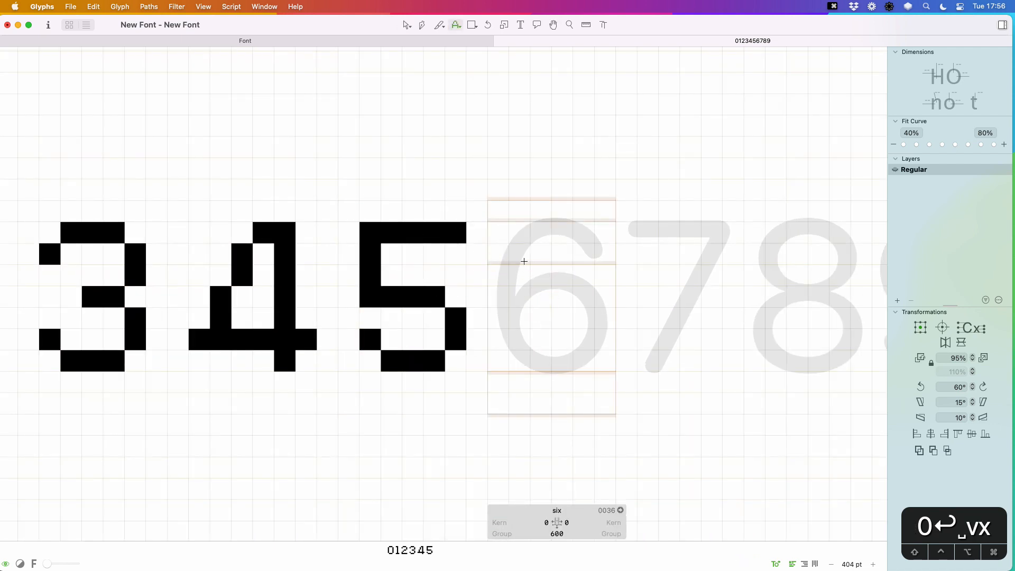
mouse_move(520, 258)
mouse_down()
mouse_move(514, 312)
mouse_move(543, 357)
mouse_move(580, 360)
mouse_move(605, 339)
mouse_move(582, 301)
mouse_move(548, 301)
mouse_up()
drag(542, 232, 587, 232)
click(606, 259)
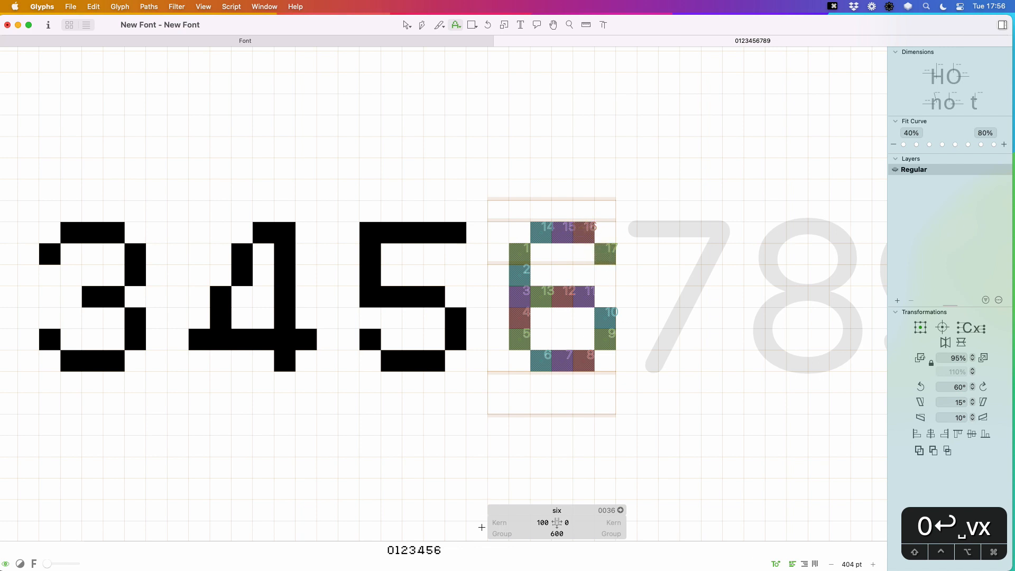
- Set the six's right sidebearing to 100
click(566, 522)
text(100)
key(Return)
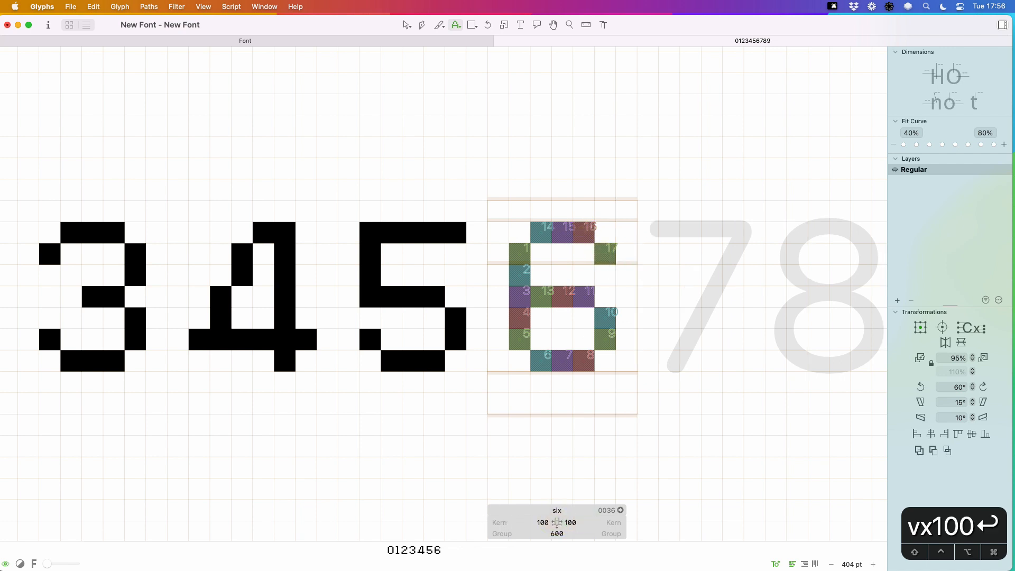
drag(634, 285, 390, 285)
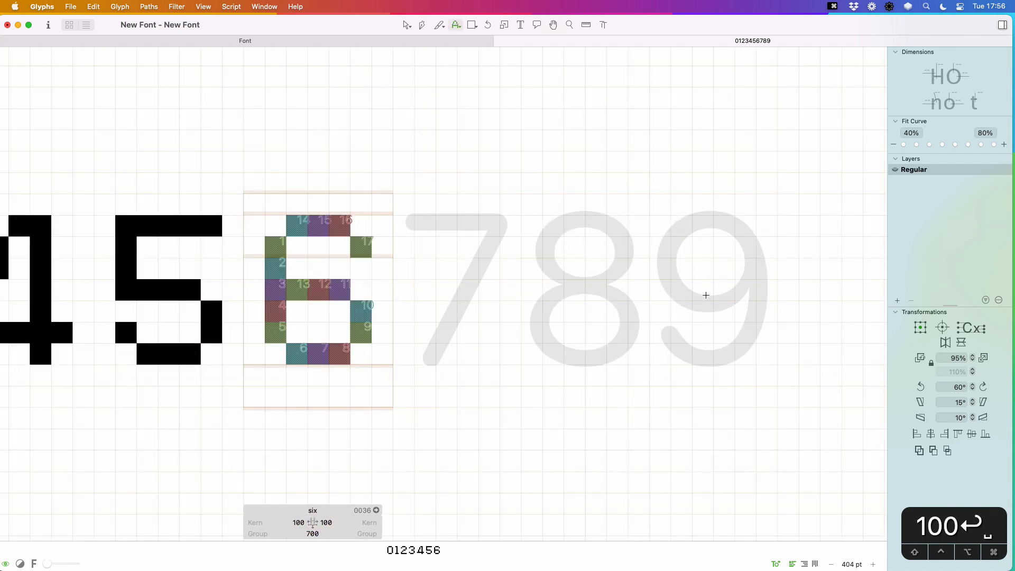
- Open the nine glyph for editing
key(v)
double_click(727, 298)
key(super+shift+c)
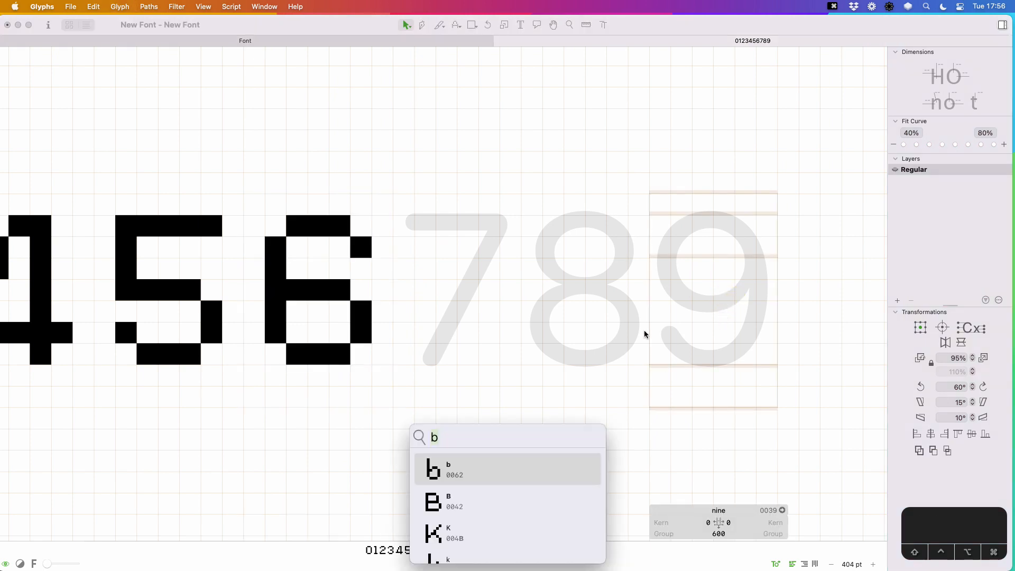
text(F)
key(Return)
key(super+z)
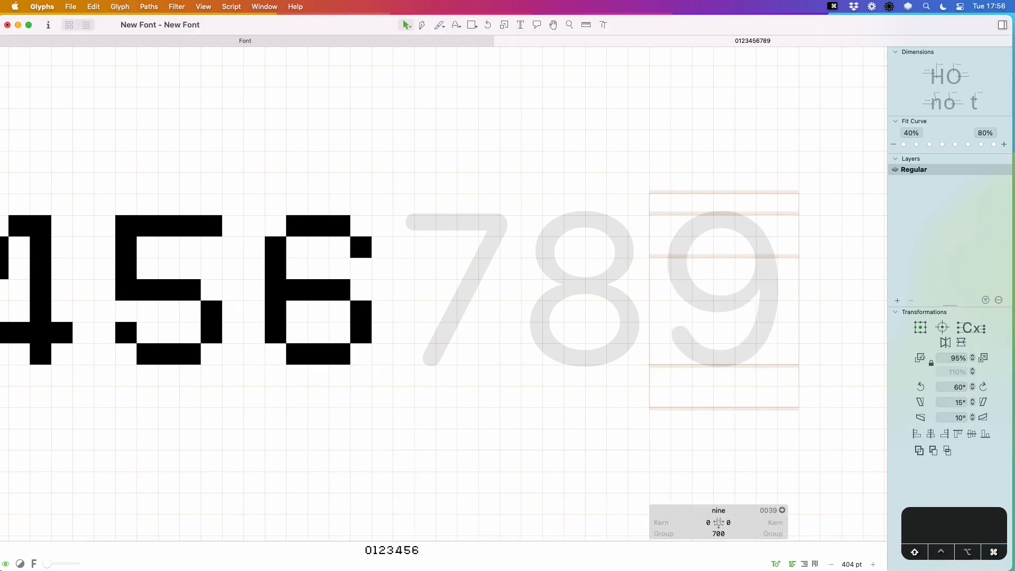
- Add the six glyph as a component to the nine
key(super+shift+c)
text(6)
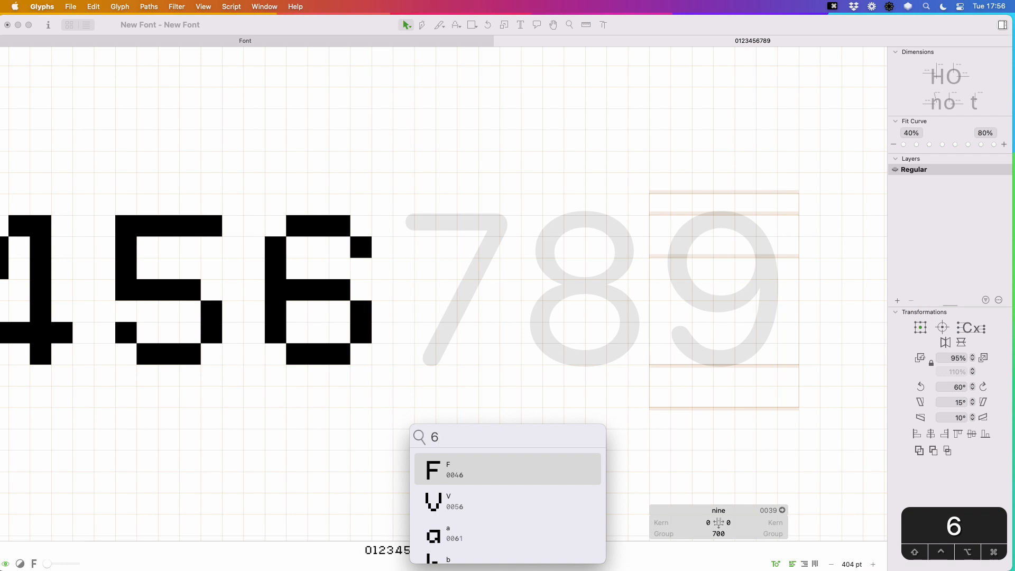
text(s)
key(BackSpace)
key(BackSpace)
text(si)
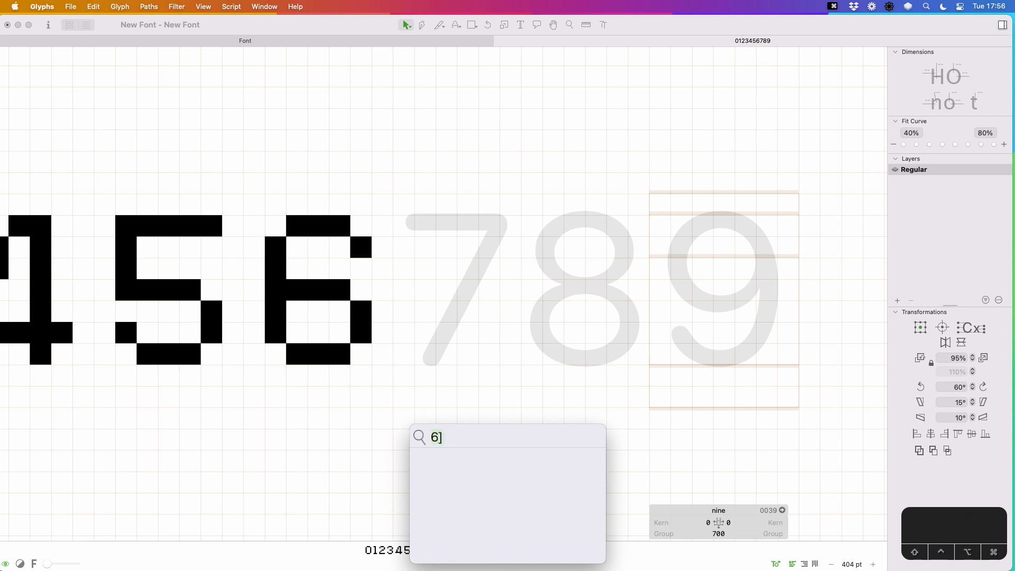
text(x)
click(484, 474)
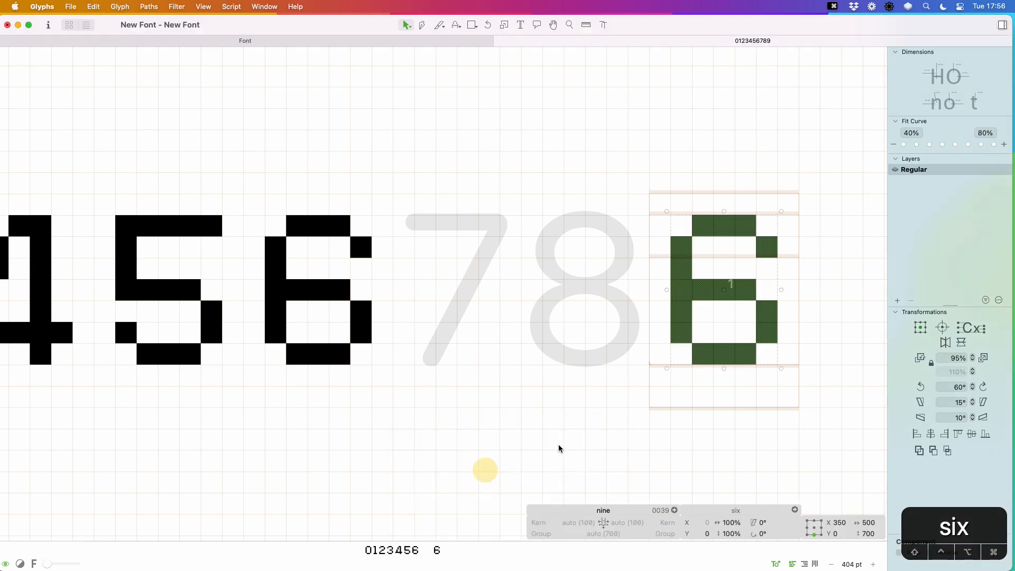
- Mirror the six component in the nine both vertically and horizontally
click(960, 342)
click(948, 341)
click(787, 377)
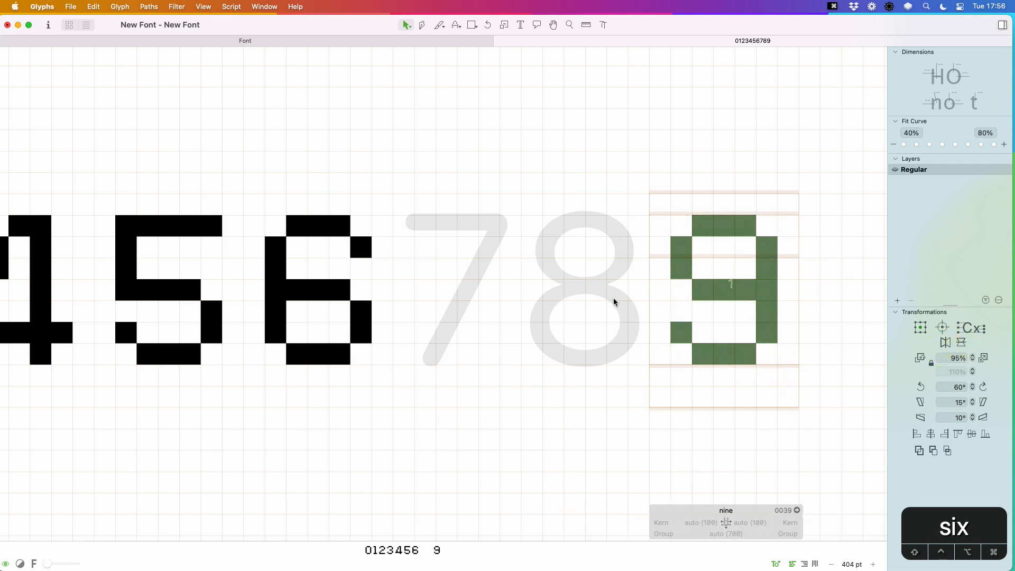
- Draw the seven with a five-pixel top bar, one pixel under its left end, and a stem stepping down-left in three two-pixel segments
double_click(452, 333)
key(x)
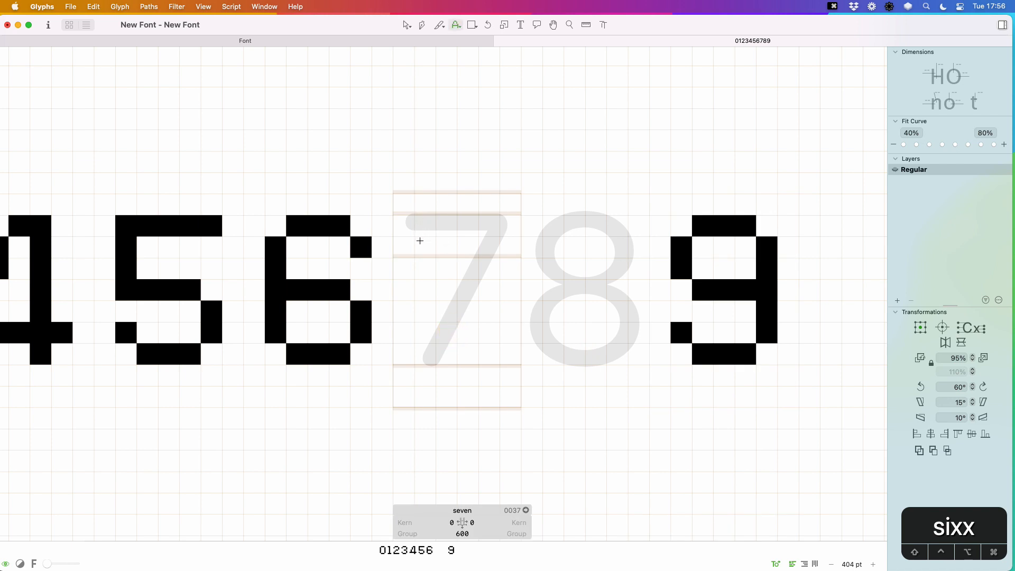
mouse_move(424, 247)
mouse_down()
mouse_move(421, 224)
mouse_move(502, 230)
mouse_up()
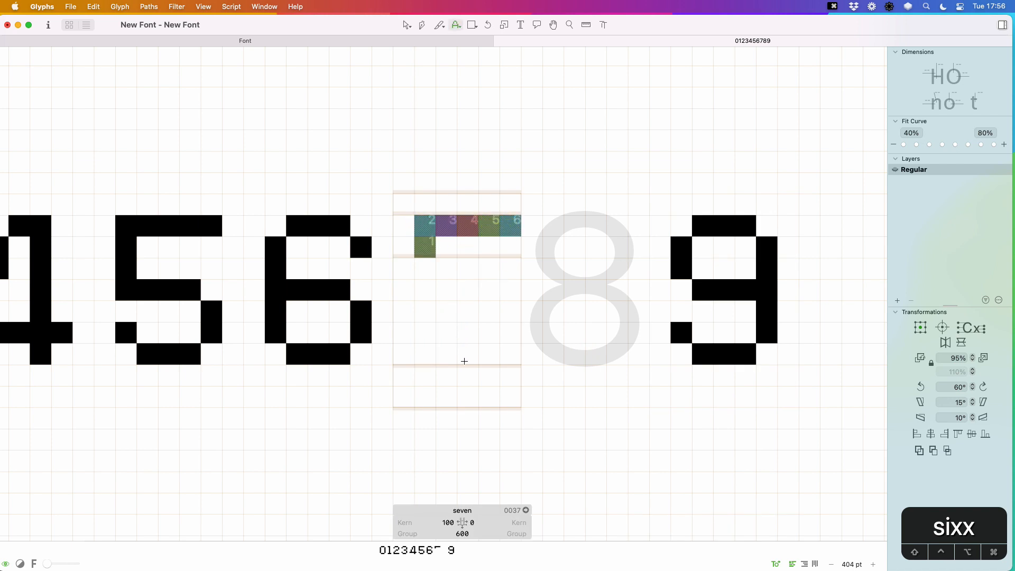
click(469, 334)
click(468, 353)
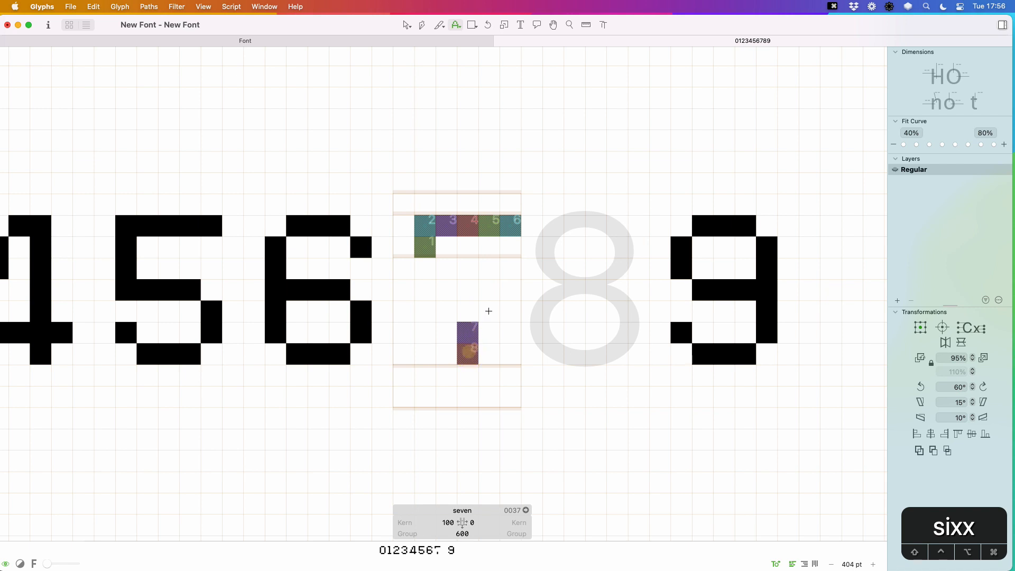
click(487, 311)
click(489, 290)
click(510, 268)
click(521, 246)
click(530, 246)
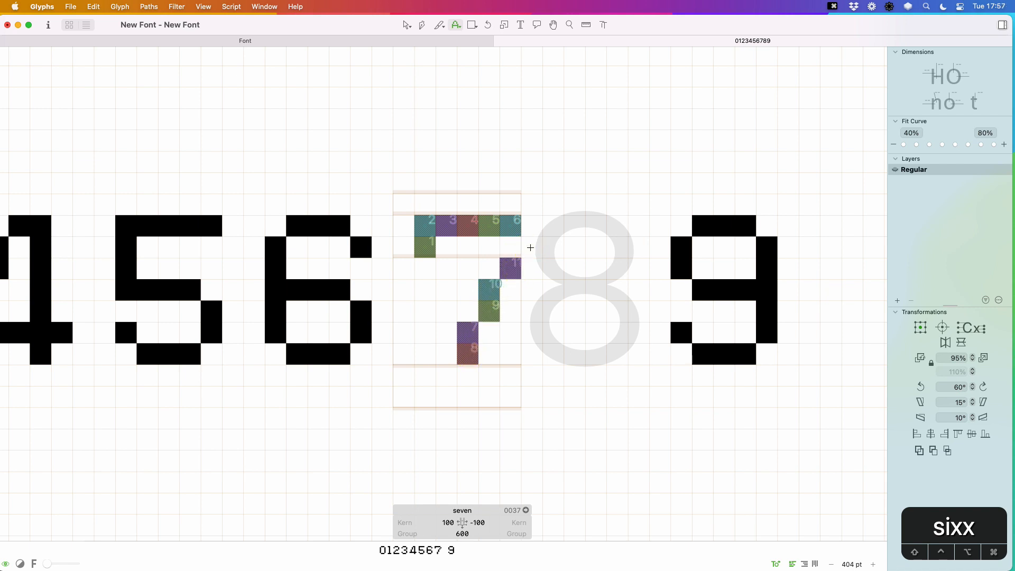
click(513, 246)
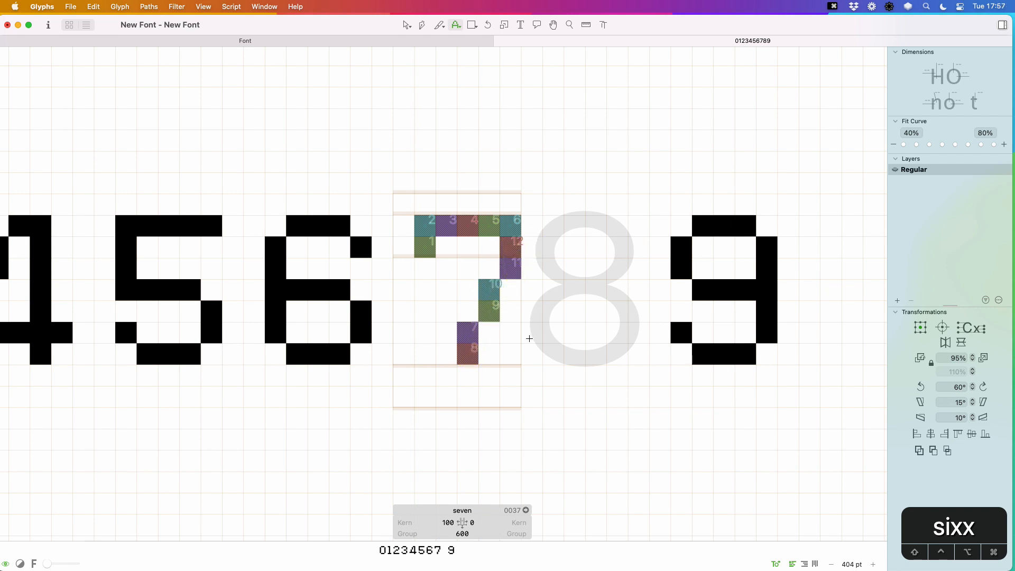
- Set the seven's right sidebearing to 100
click(469, 522)
text(1)
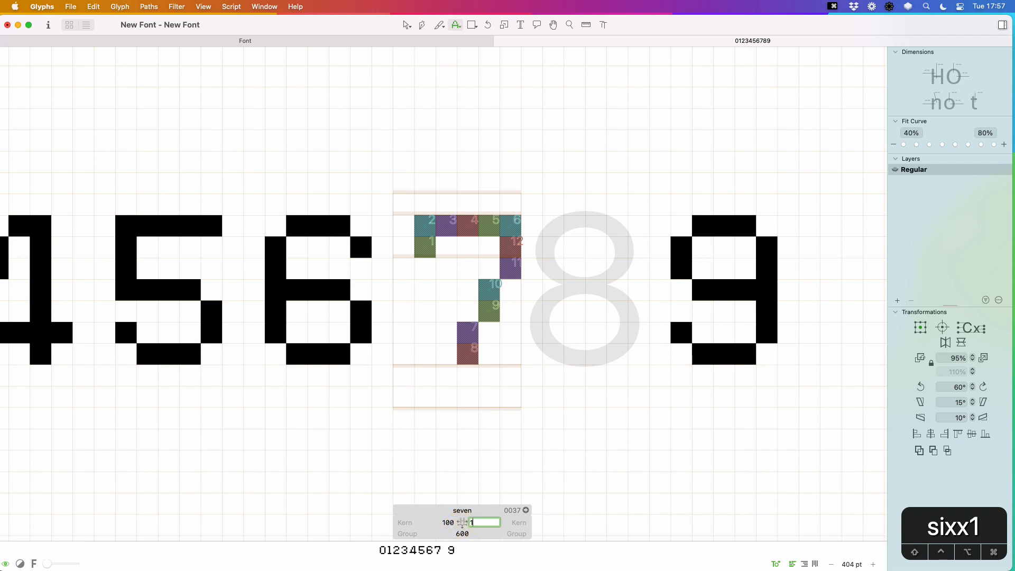
text(00)
key(Return)
- Draw the eight with three-pixel top, middle and bottom bars joined by two-pixel sides on both the upper and lower bowls
key(v)
click(580, 321)
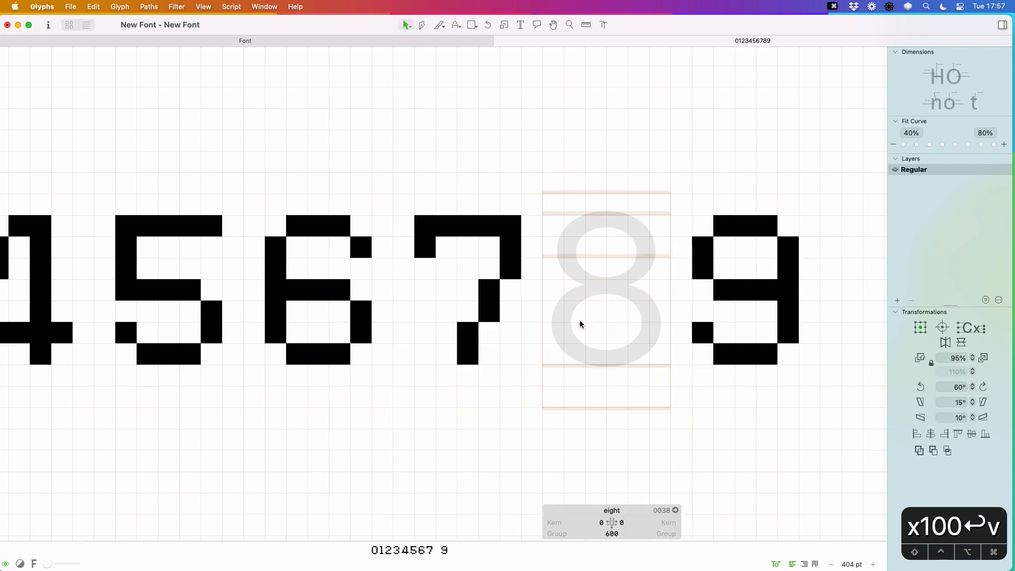
key(x)
mouse_move(595, 351)
mouse_down()
mouse_move(631, 357)
mouse_move(658, 312)
mouse_up()
drag(575, 311, 574, 332)
drag(597, 291, 638, 289)
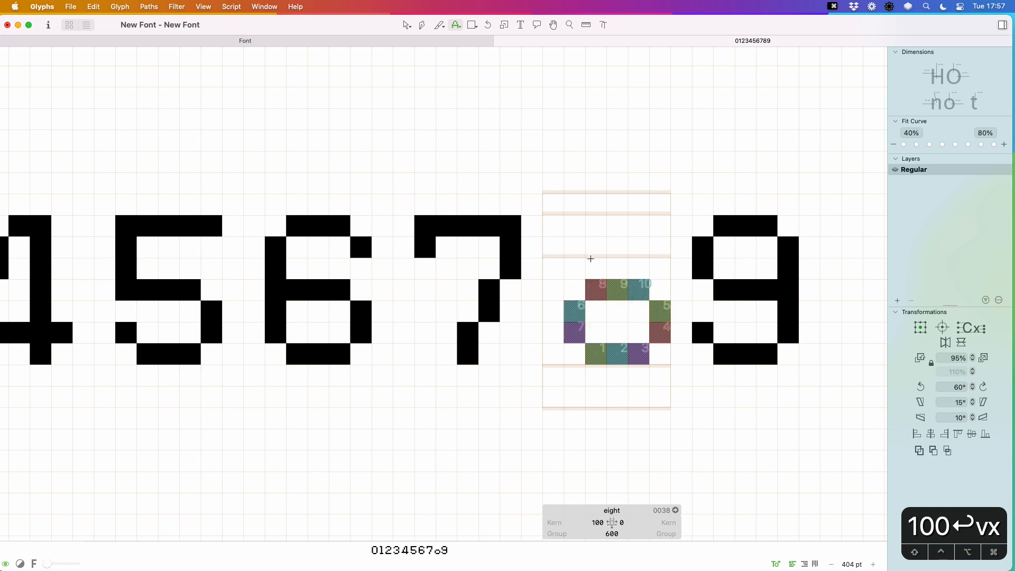
drag(577, 251, 575, 268)
drag(660, 246, 661, 267)
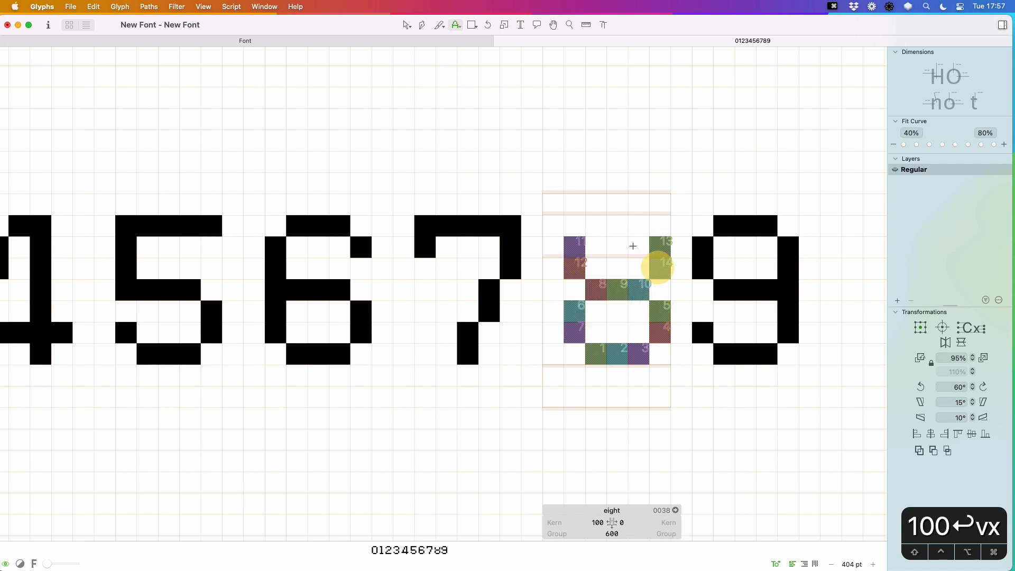
drag(596, 226, 637, 226)
- Set the eight's right sidebearing to 100
click(622, 522)
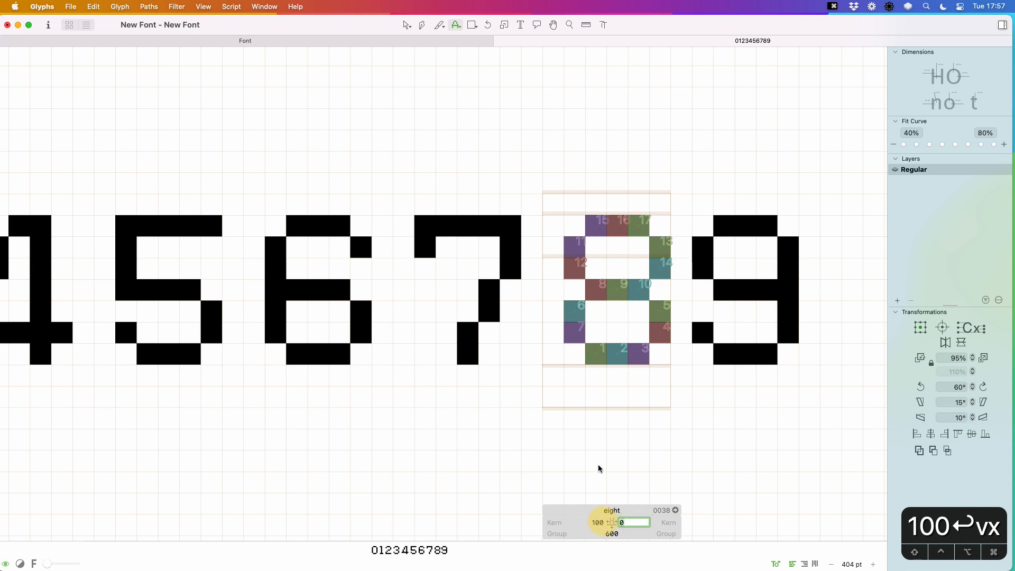
text(100)
key(Return)
- Examine the shapes and spacing of the complete row of digits 0 to 9 as text, and close the edit tab
key(super+minus)
key(super+minus)
key(super+minus)
key(t)
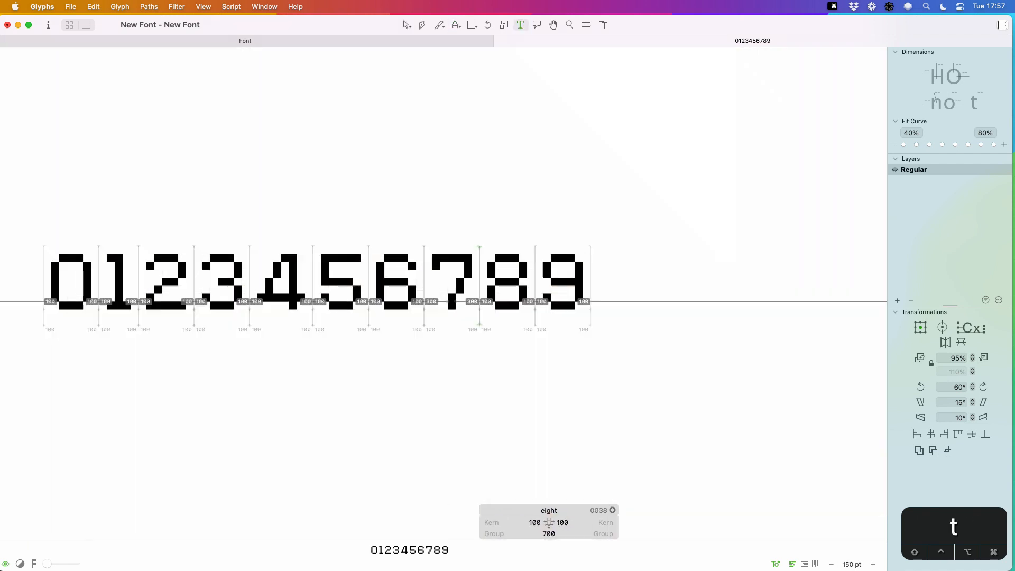
key(space)
drag(599, 270, 716, 280)
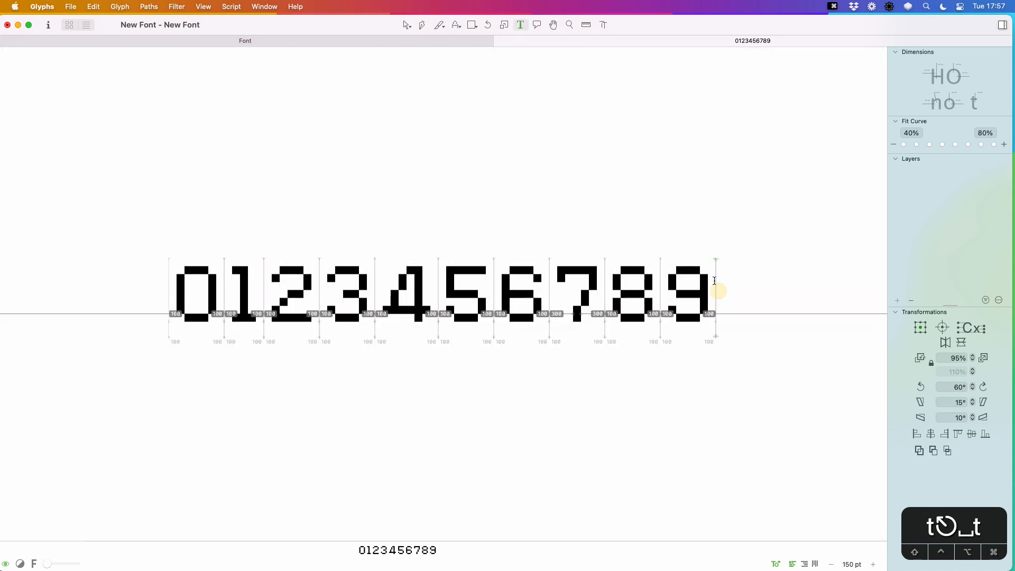
key(super+w)
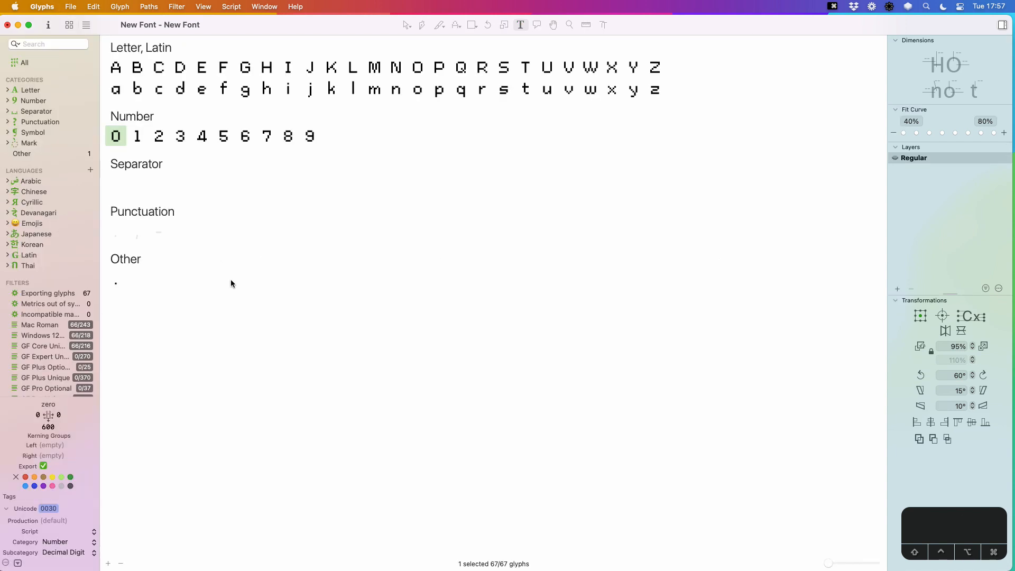
- Draw the period as a single pixel on the baseline, one grid unit from the glyph's left edge
double_click(116, 236)
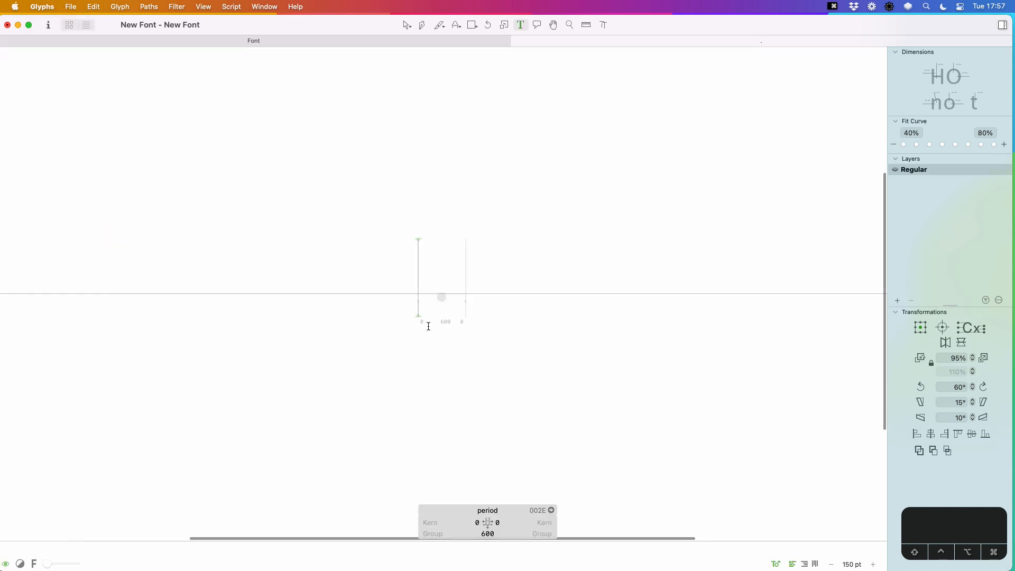
key(z)
drag(501, 219, 363, 365)
key(v)
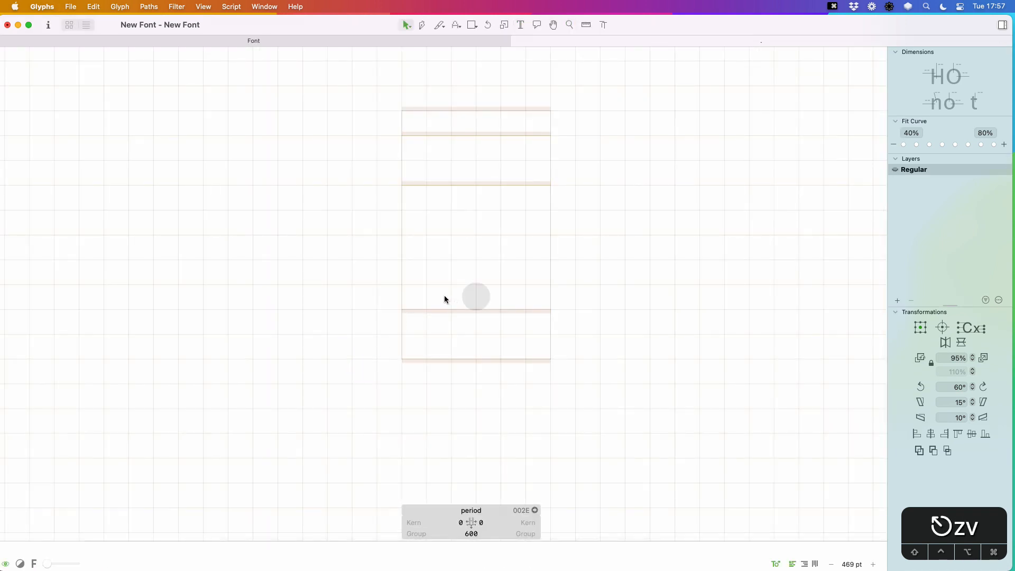
key(x)
click(445, 295)
key(v)
- Set the period's right sidebearing to 100
click(484, 522)
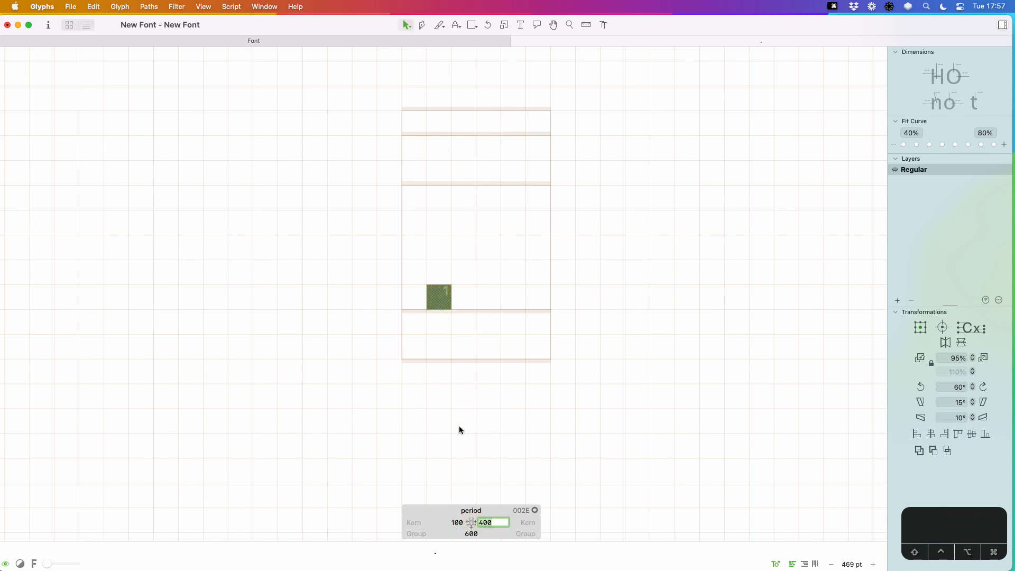
text(100)
key(Return)
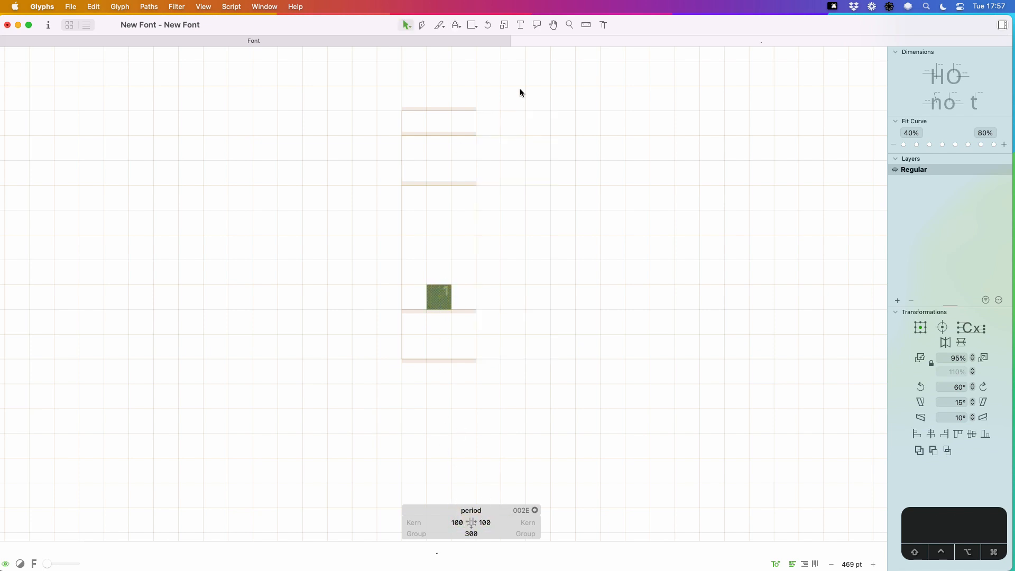
- Draw the comma with one pixel above and one below the baseline, plus a third diagonally down-left
key(End)
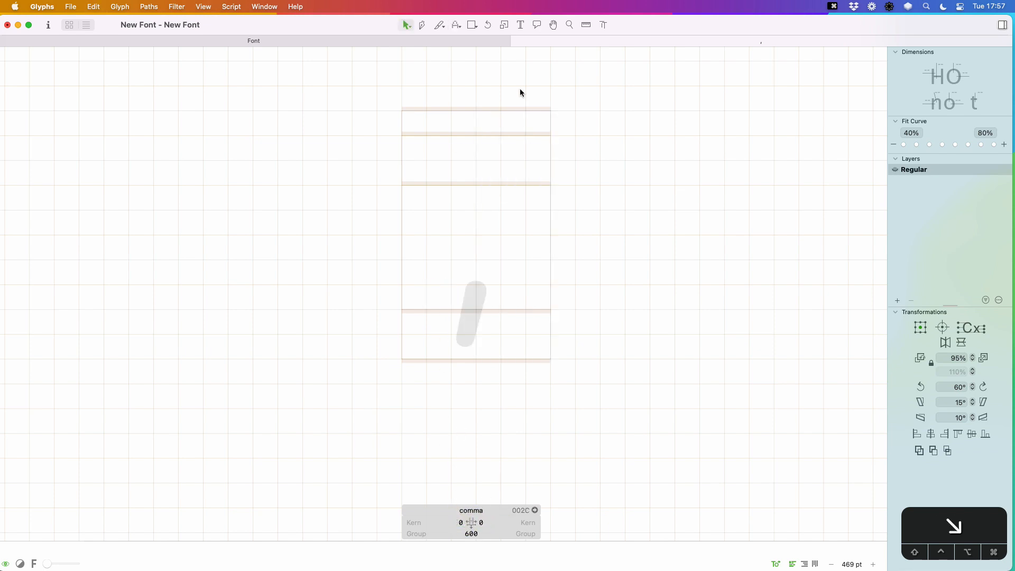
key(x)
click(466, 296)
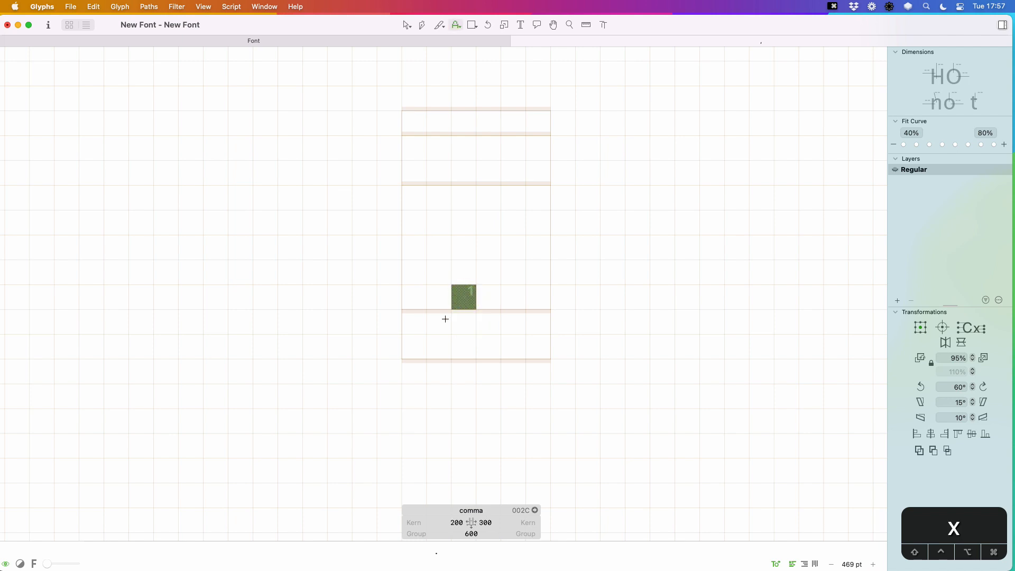
click(463, 322)
click(438, 345)
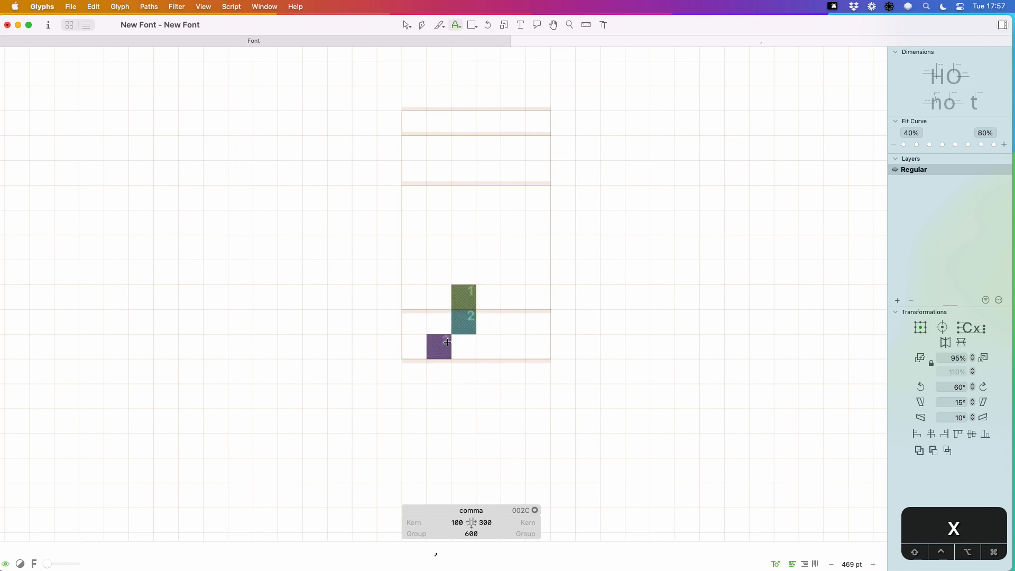
- Set the comma's right sidebearing to 100
click(483, 522)
key(BackSpace)
key(BackSpace)
key(BackSpace)
text(100)
key(Return)
- Draw the hyphen as a three-pixel horizontal bar one row below the x-height row, one grid unit from the left edge
key(End)
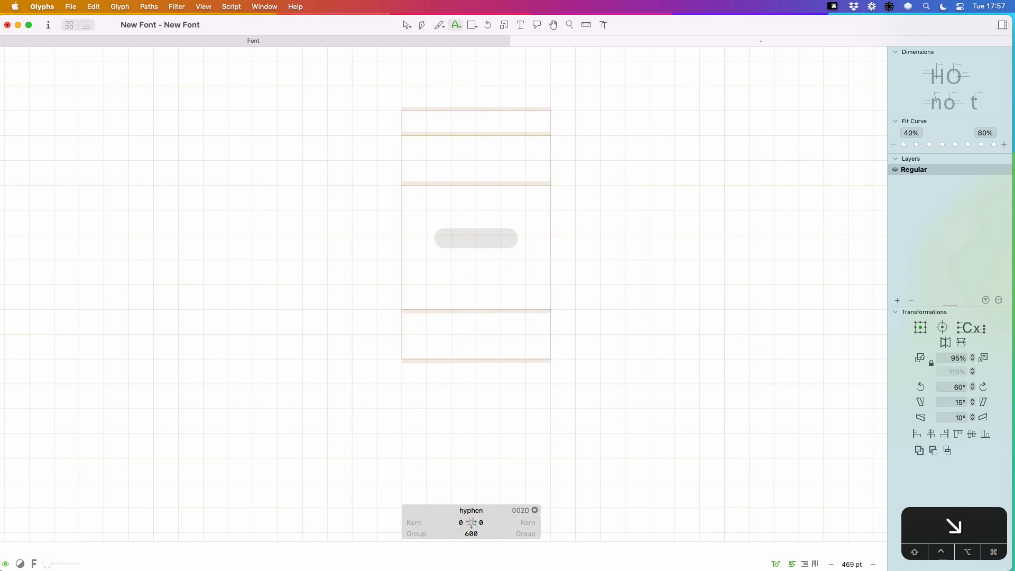
key(x)
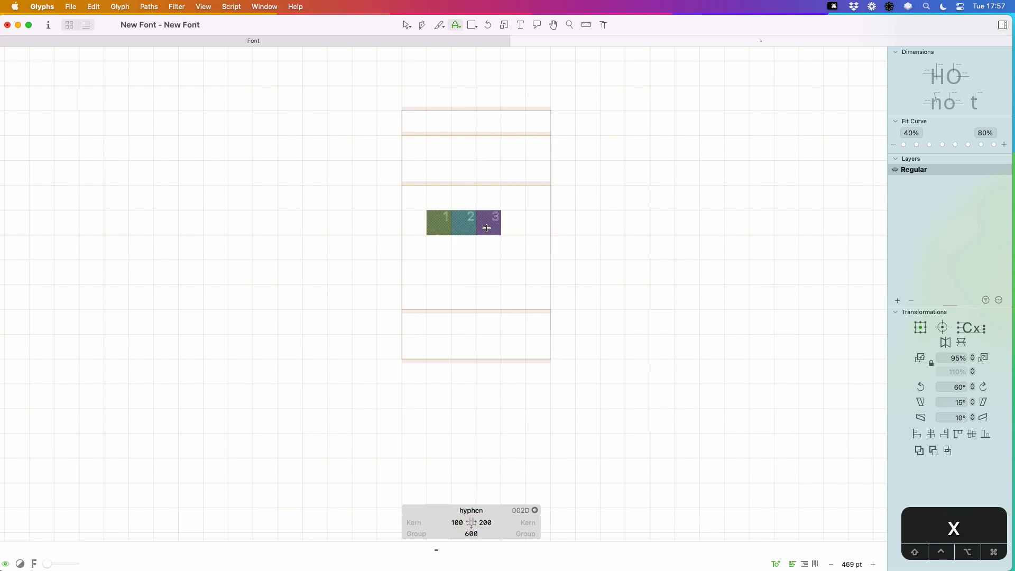
click(486, 522)
key(super+a)
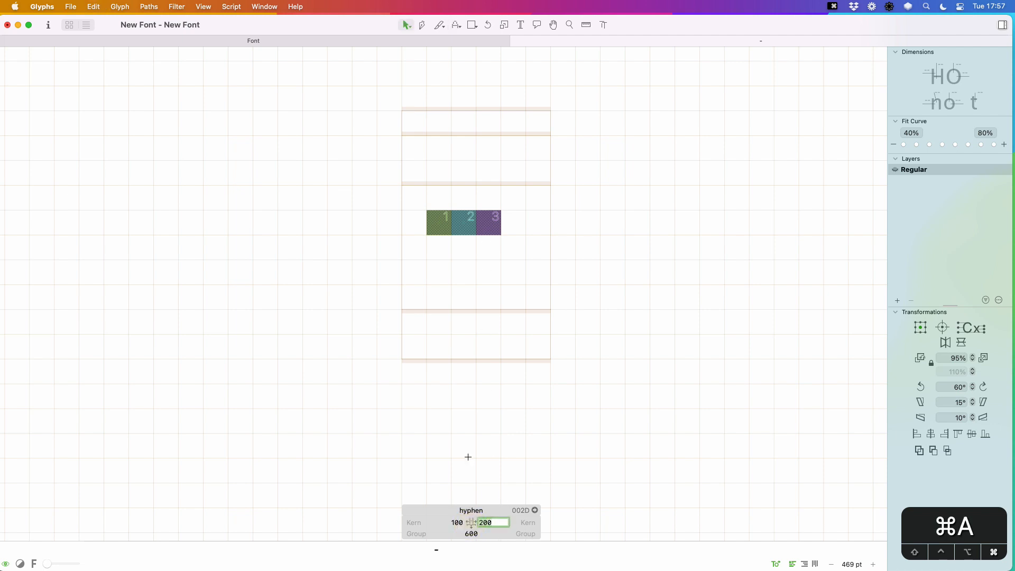
text(1-)
key(BackSpace)
key(BackSpace)
text(0)
key(Return)
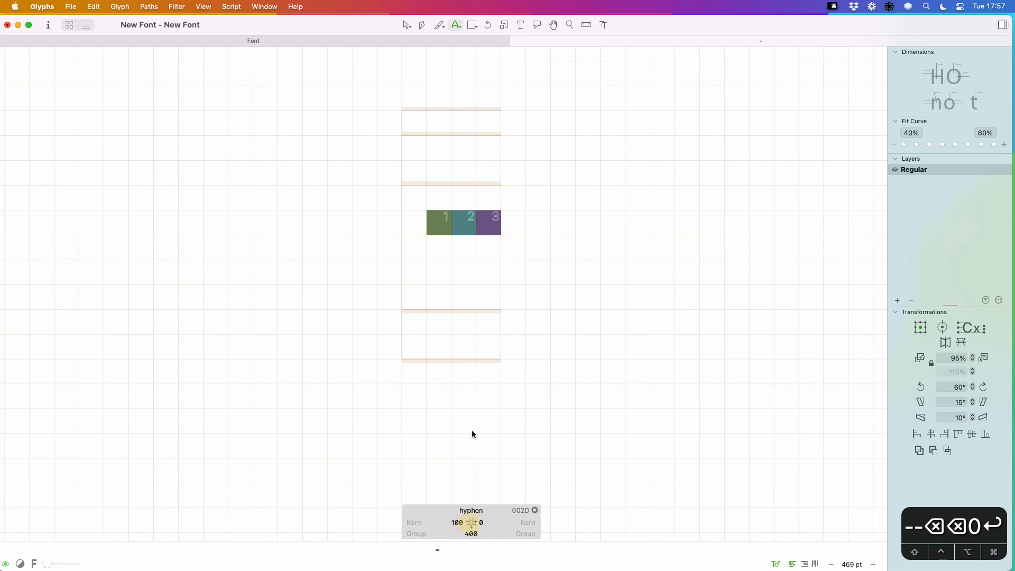
key(1)
key(0)
key(0)
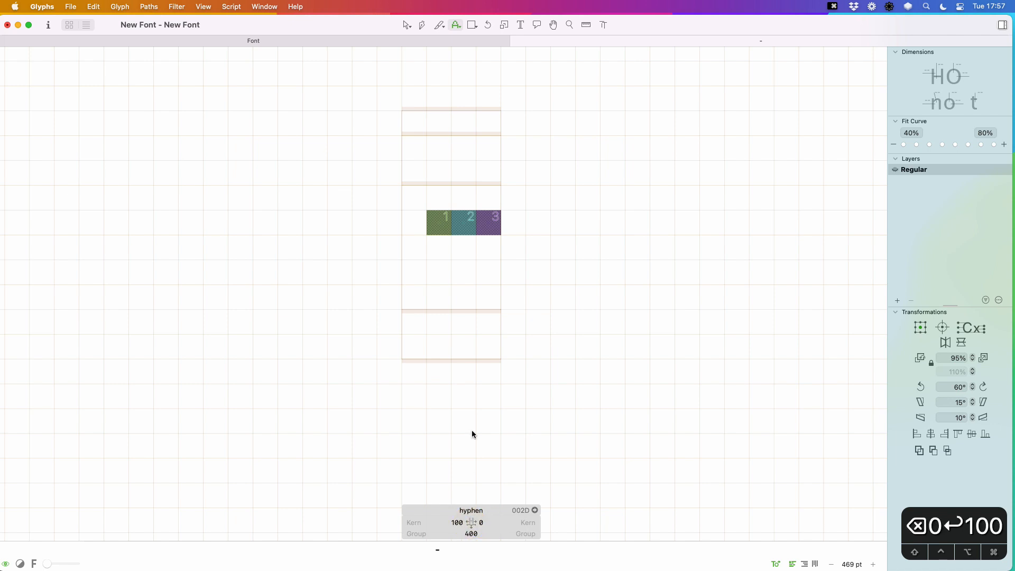
- Set the hyphen's right sidebearing to 100 and close its edit tab
click(485, 522)
text(100)
key(Return)
key(super+w)
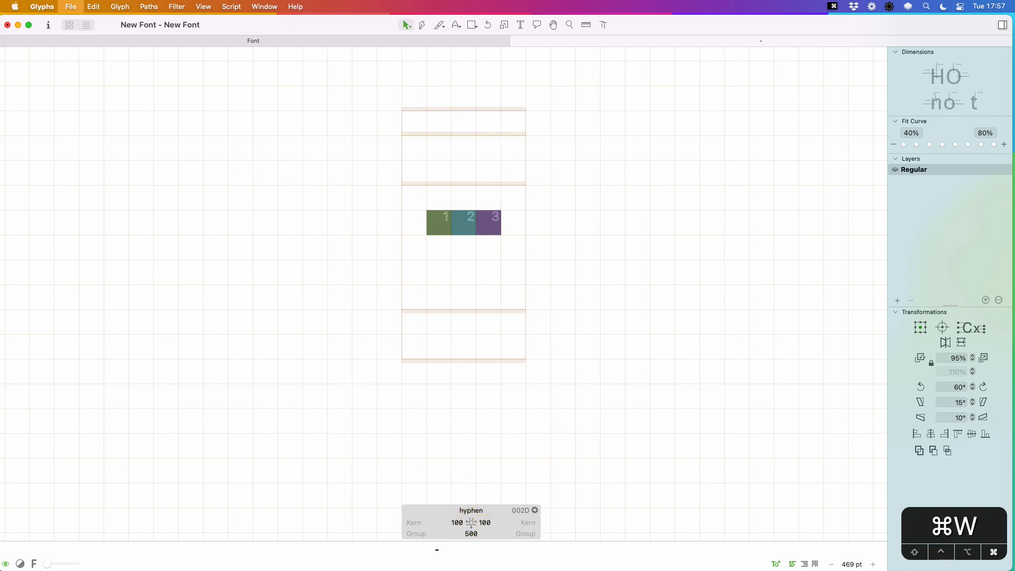
click(166, 233)
key(super+a)
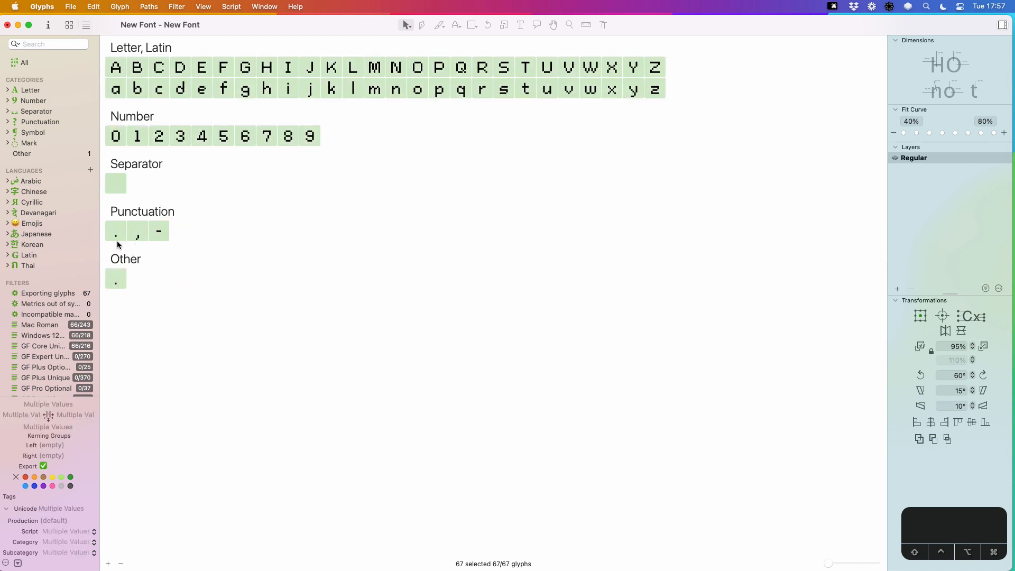
key(space)
- Open the space glyph in an edit tab and replace its contents with the sample text "The quick brown fox"
double_click(116, 183)
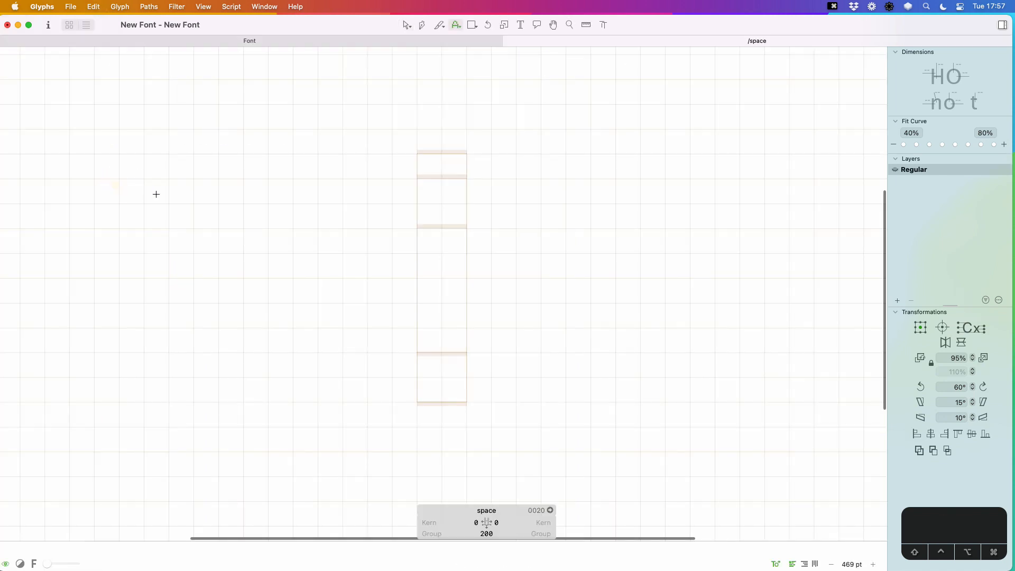
key(t)
key(super+minus)
key(super+minus)
key(super+minus)
key(super+a)
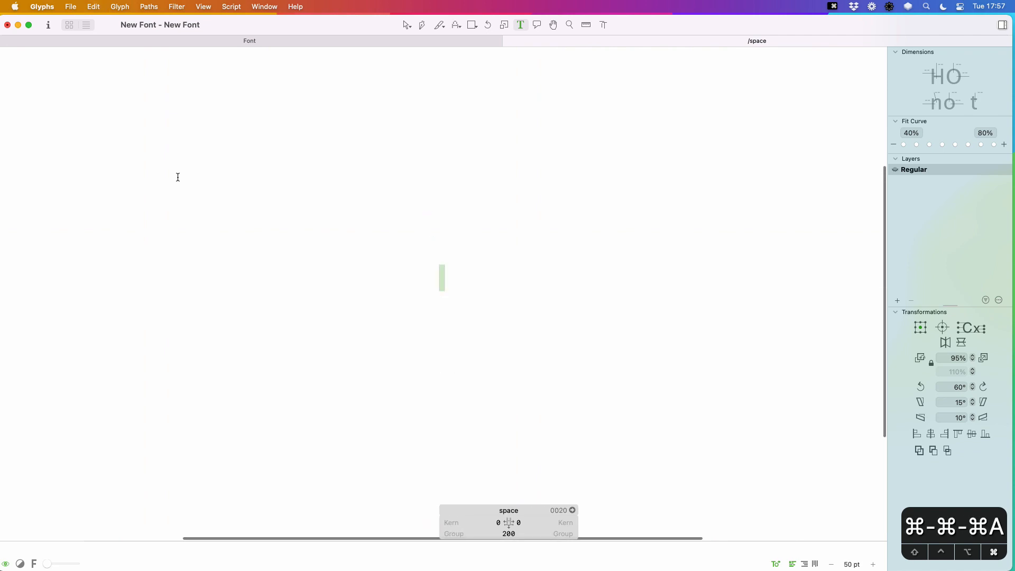
text(Thi)
key(BackSpace)
text(e )
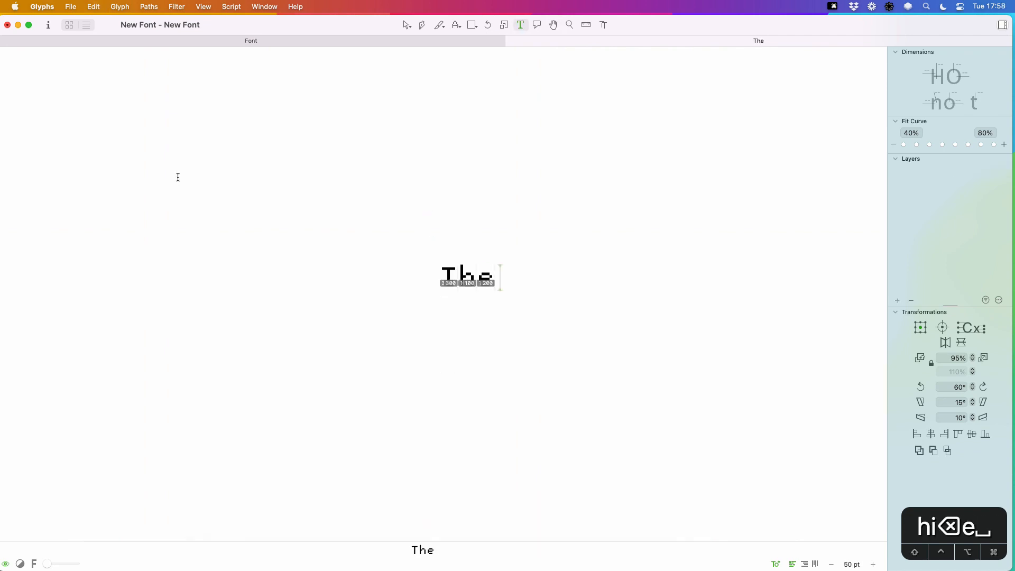
text(quick)
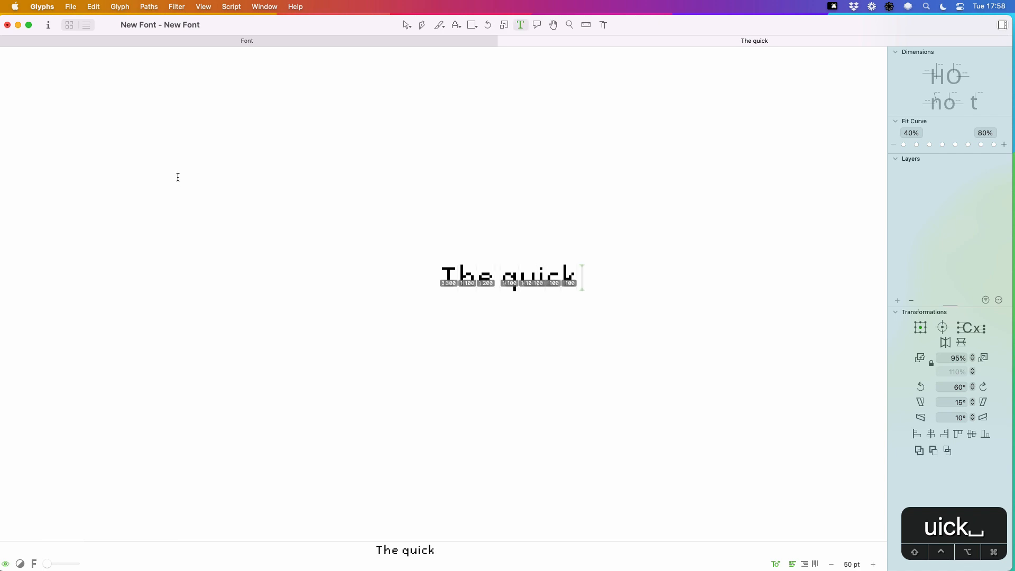
text( brown fox)
key(Escape)
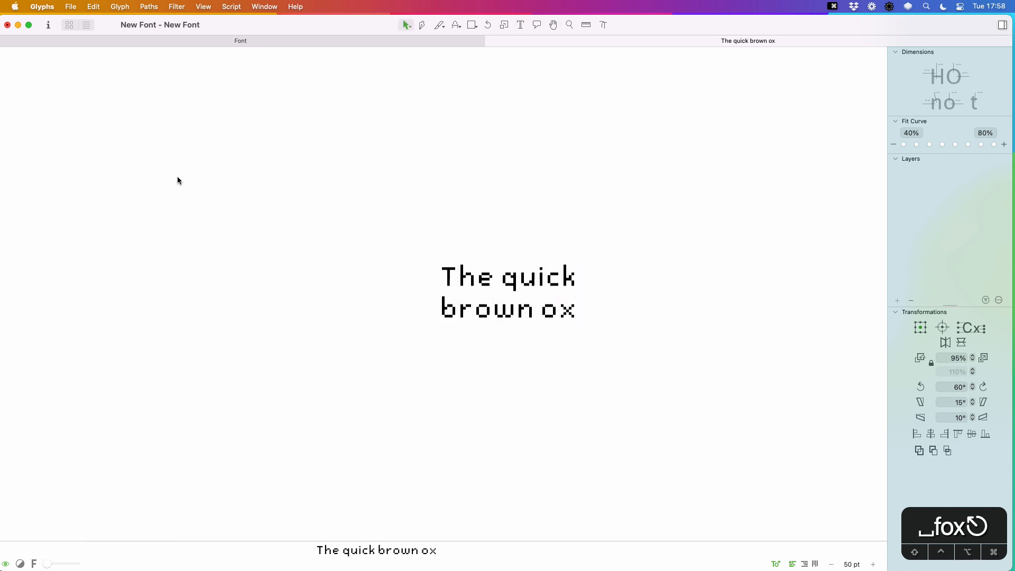
- Insert the missing "f" before "ox" so the sample text reads "The quick brown fox"
click(540, 310)
key(t)
click(542, 314)
text(f)
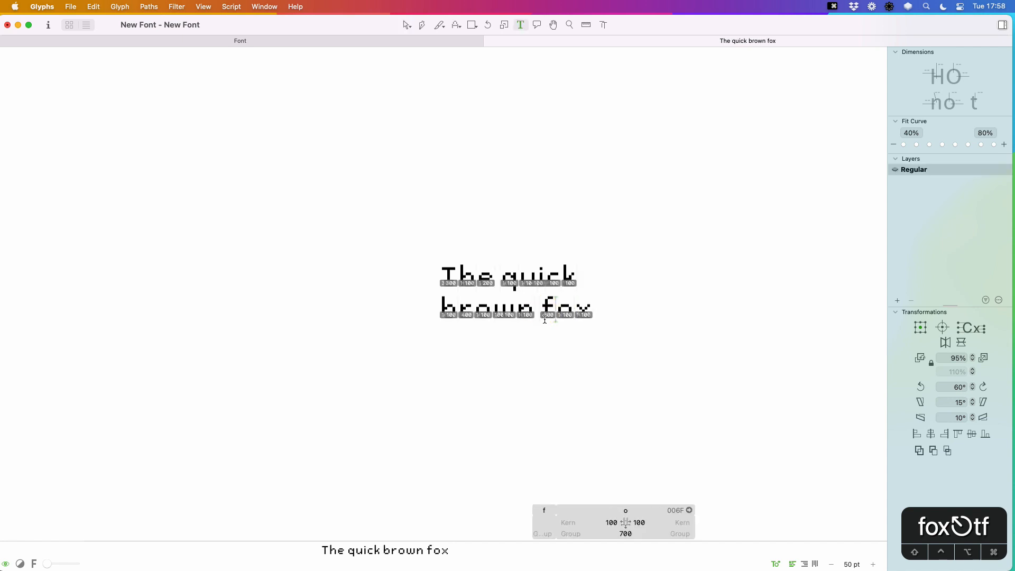
- Activate the space between "The" and "quick" and set its width to 300
key(Escape)
key(z)
drag(663, 207, 391, 397)
double_click(346, 233)
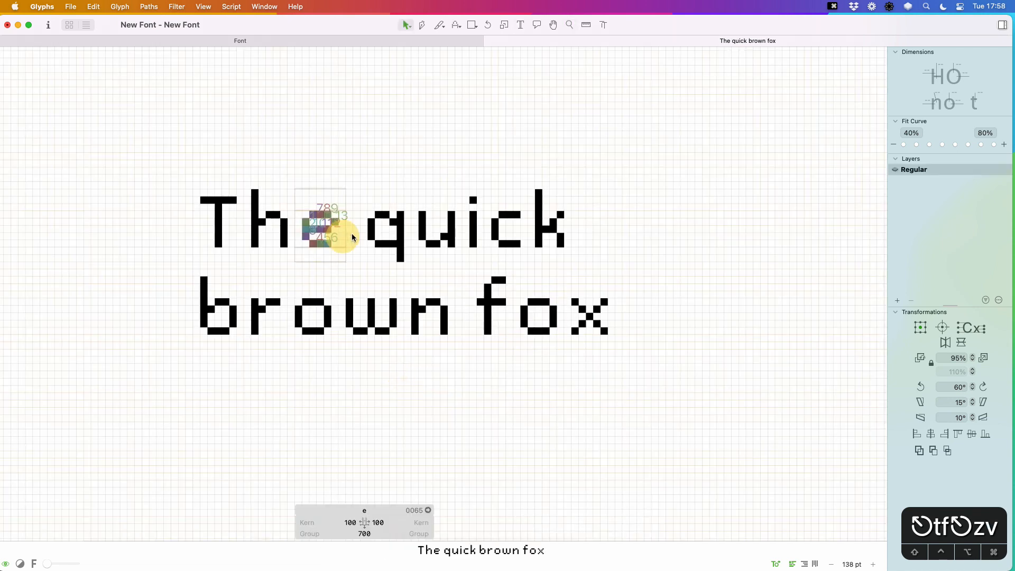
double_click(354, 230)
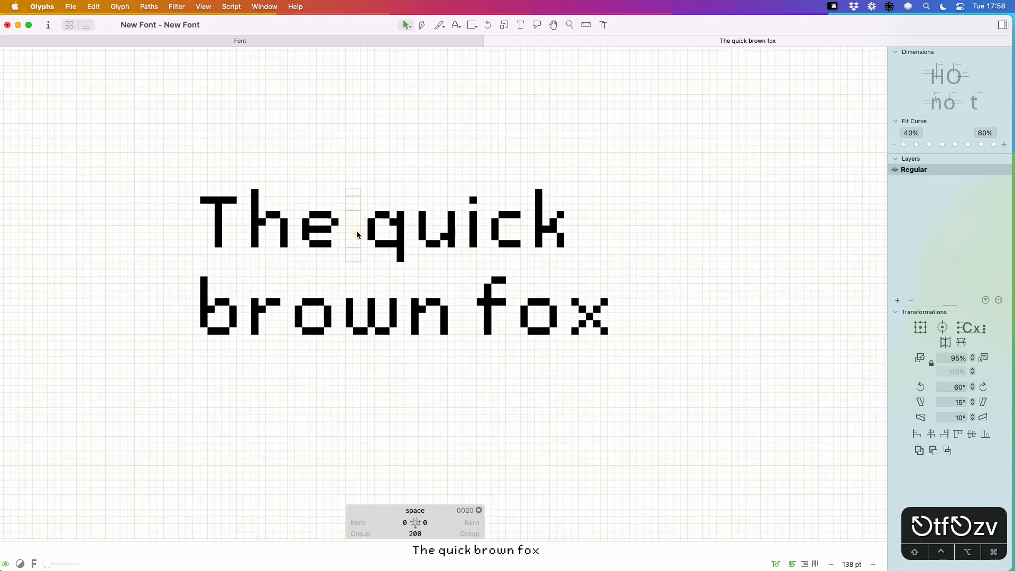
click(415, 533)
text(3)
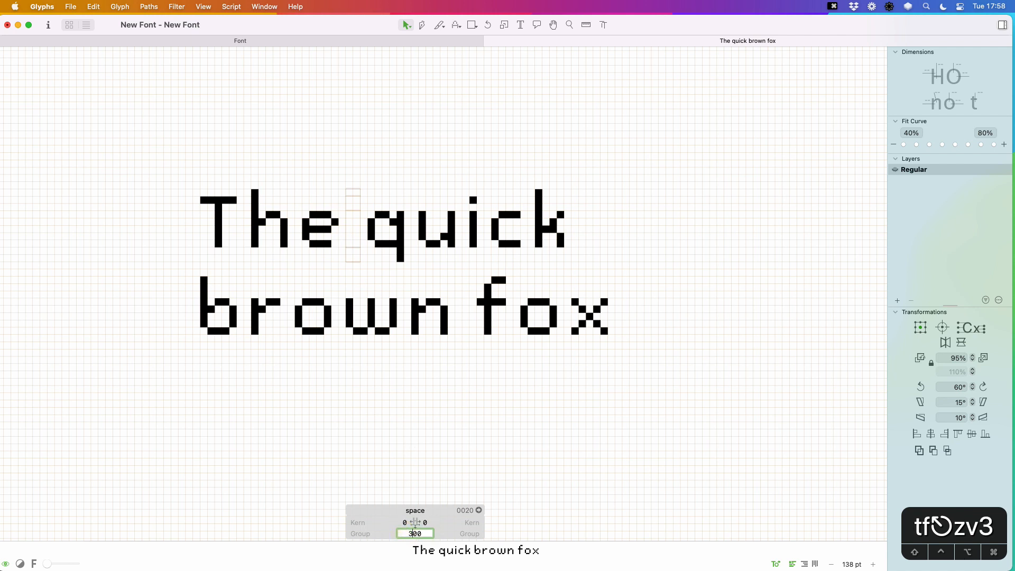
key(Return)
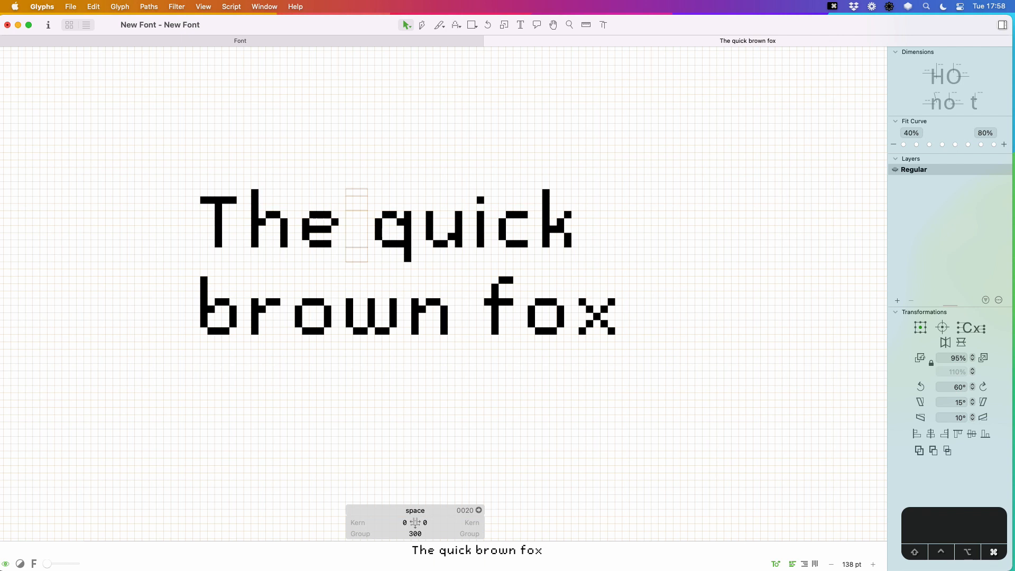
- Check the word spacing of the sample text at 25 pt with no glyph active, and close its edit tab
key(super+minus)
key(super+minus)
key(super+minus)
key(super+equal)
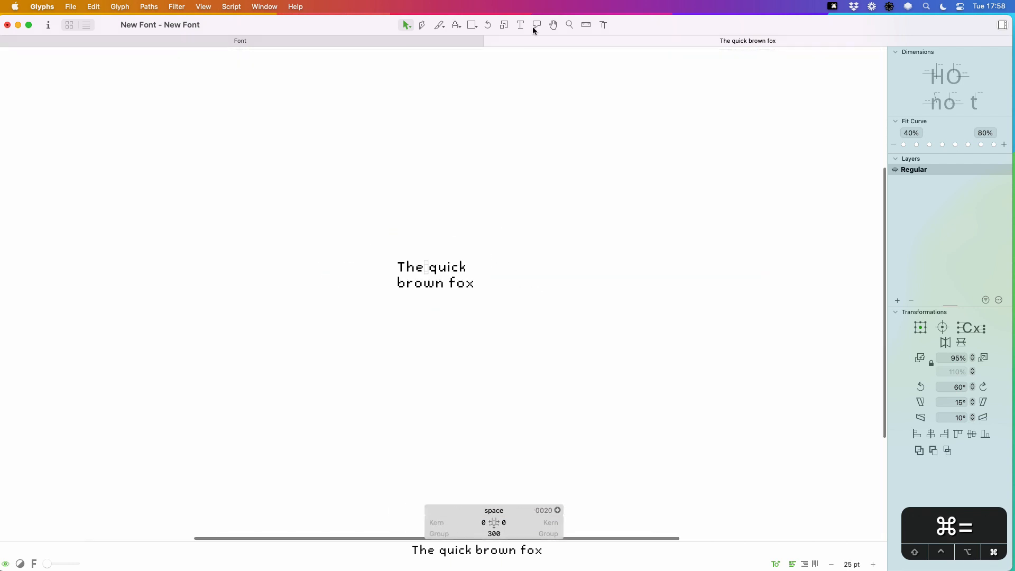
key(t)
key(Escape)
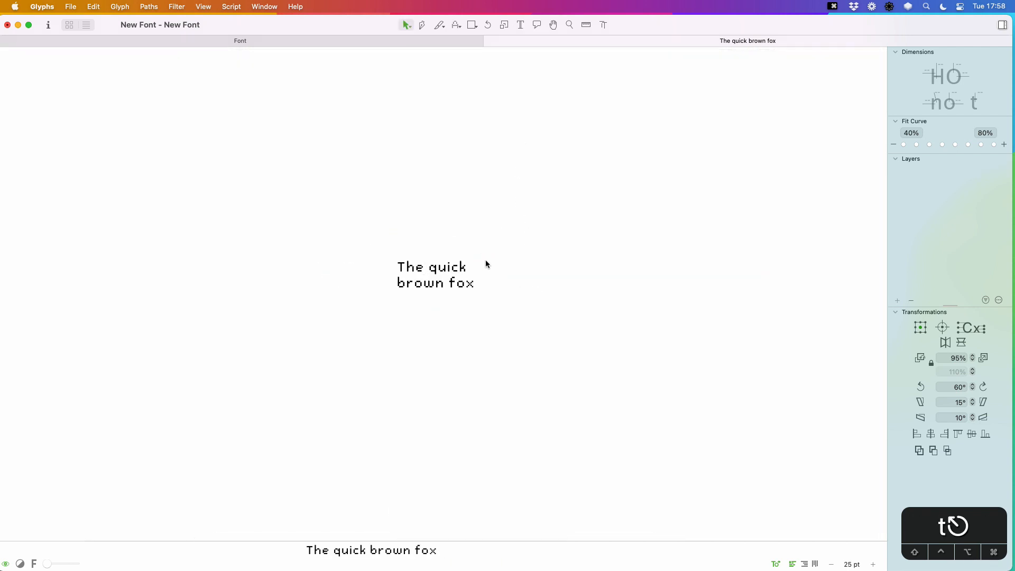
key(super+w)
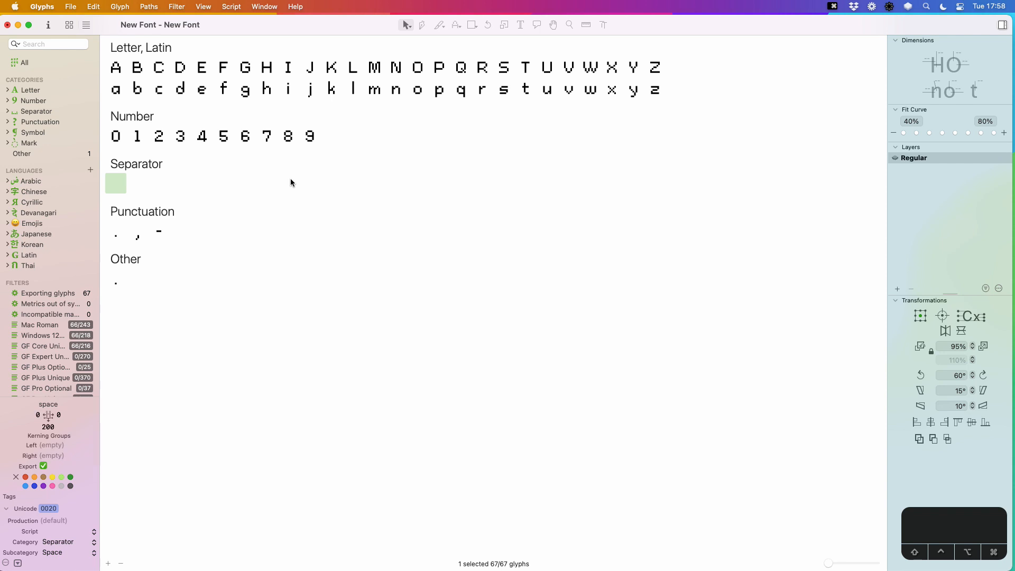
- Open the pixel glyph, cut its square, and draw a 100 by 100 unit circle in the same grid cell above the baseline
double_click(116, 283)
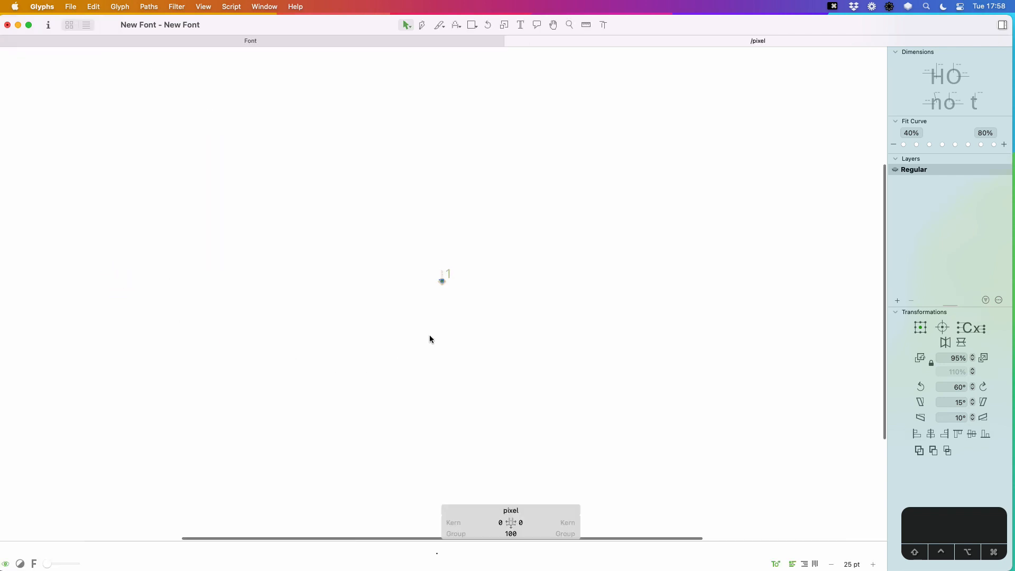
key(z)
drag(459, 265, 398, 351)
key(v)
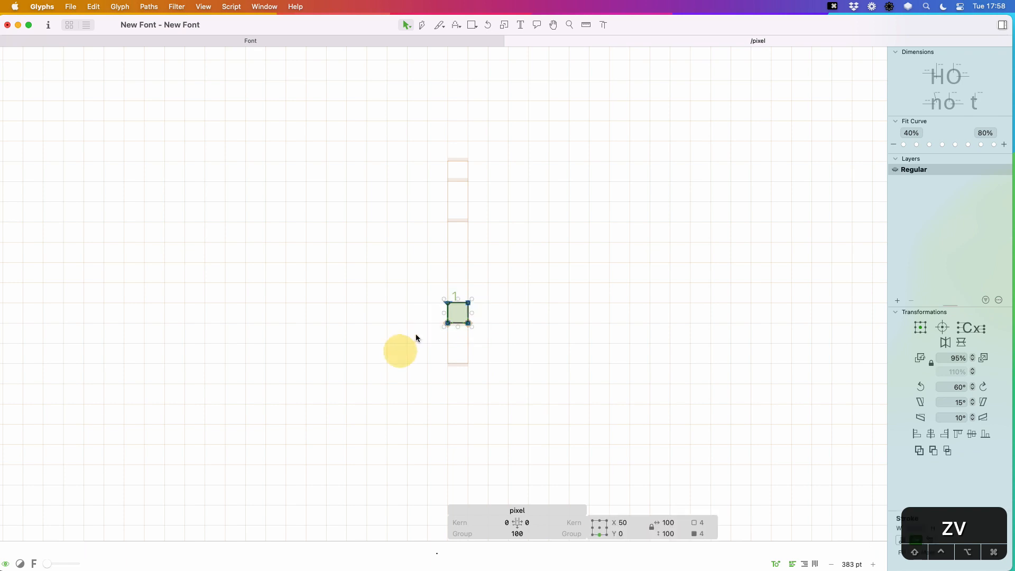
key(super+x)
click(470, 26)
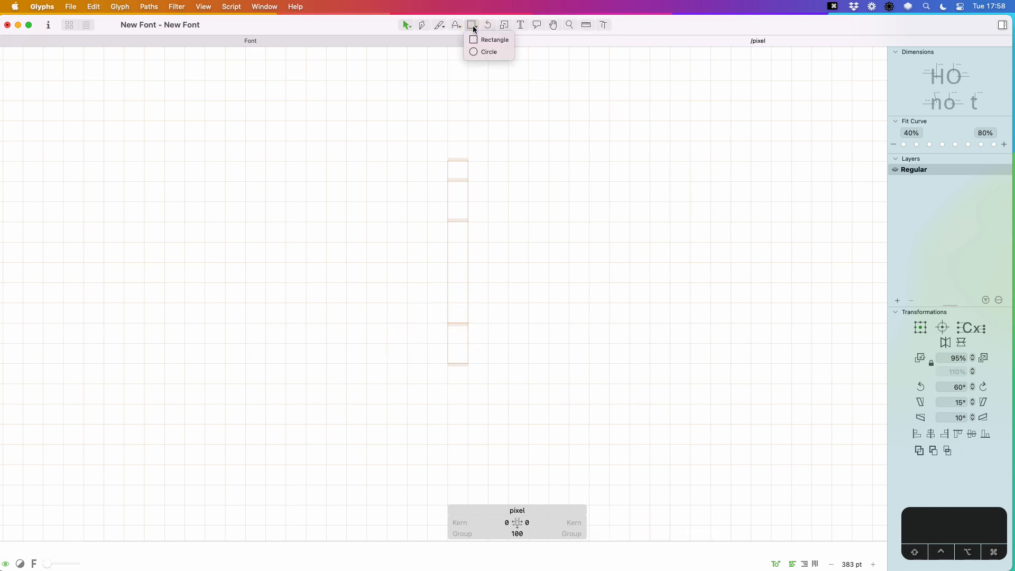
click(477, 50)
drag(448, 307, 468, 323)
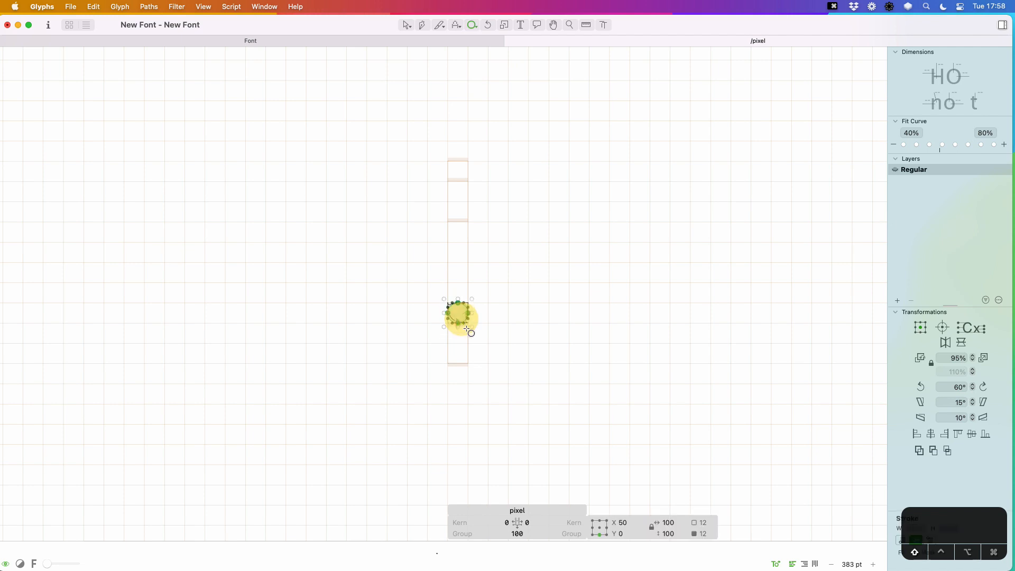
- Examine the filled preview of the pixel glyph's circular shape up close
key(v)
key(space)
click(491, 320)
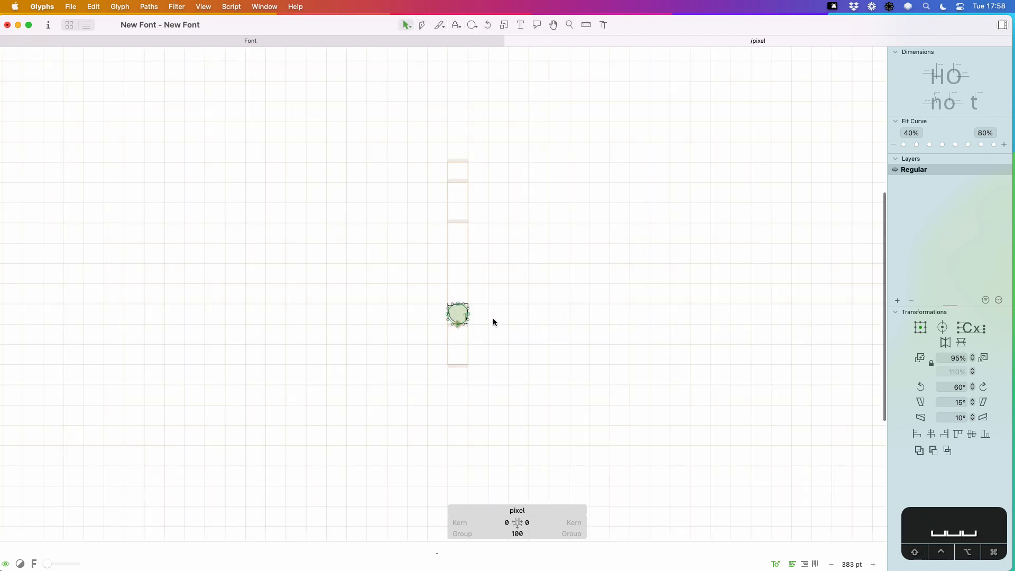
key(z)
drag(483, 283, 414, 349)
key(v)
key(space)
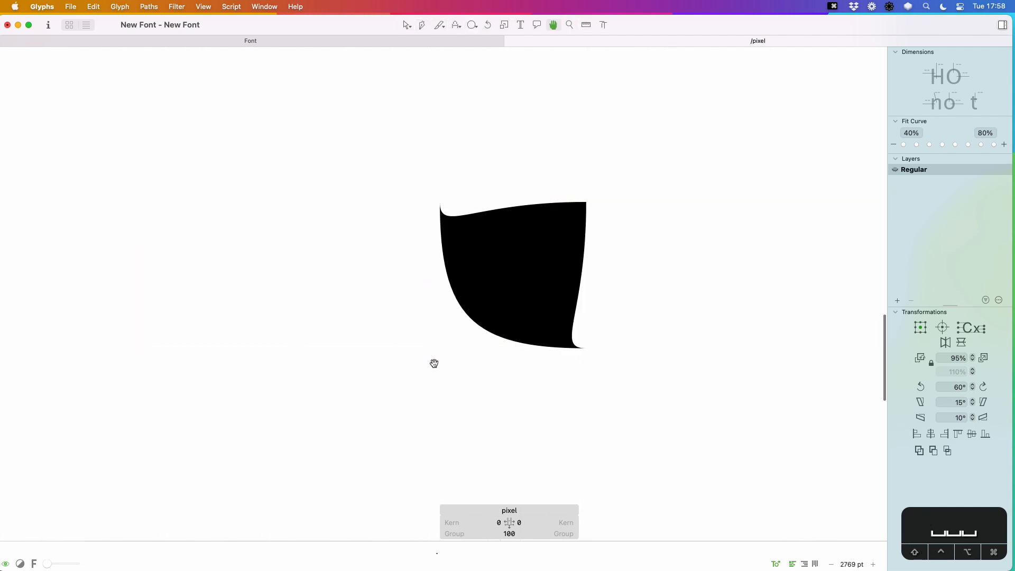
- Open the lowercase k in a new edit tab to check how its components render with the changed pixel shape
click(435, 40)
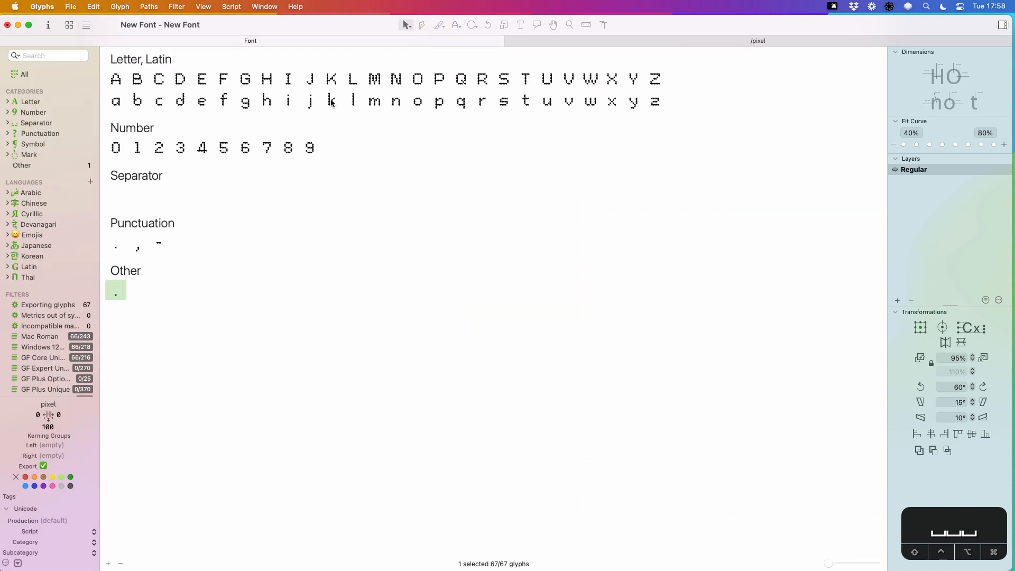
double_click(331, 101)
key(super+minus)
key(super+minus)
key(super+minus)
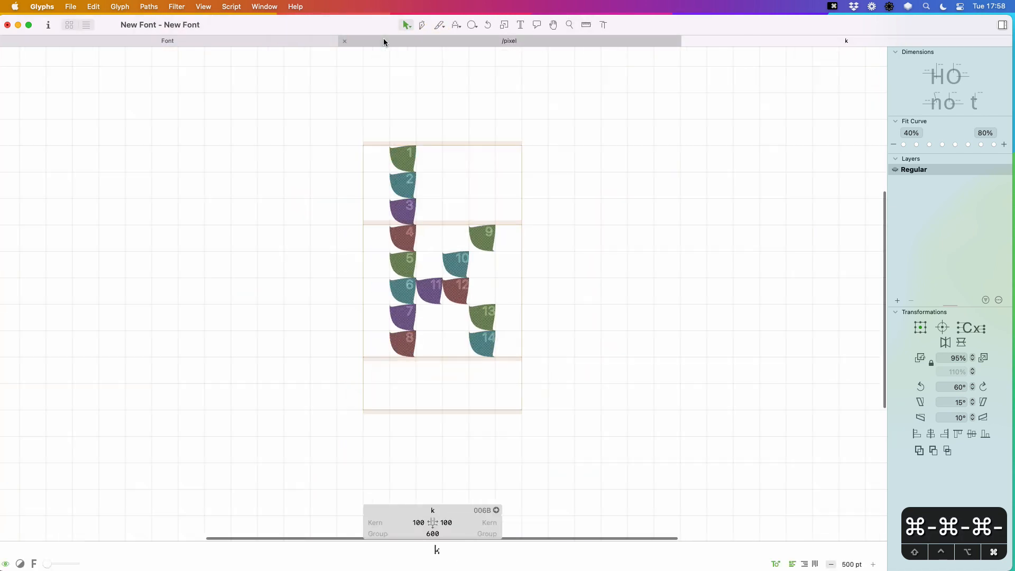
- Replace the pixel glyph's circle with a 100 by 100 unit square on the baseline, and close the pixel and k edit tabs
click(446, 44)
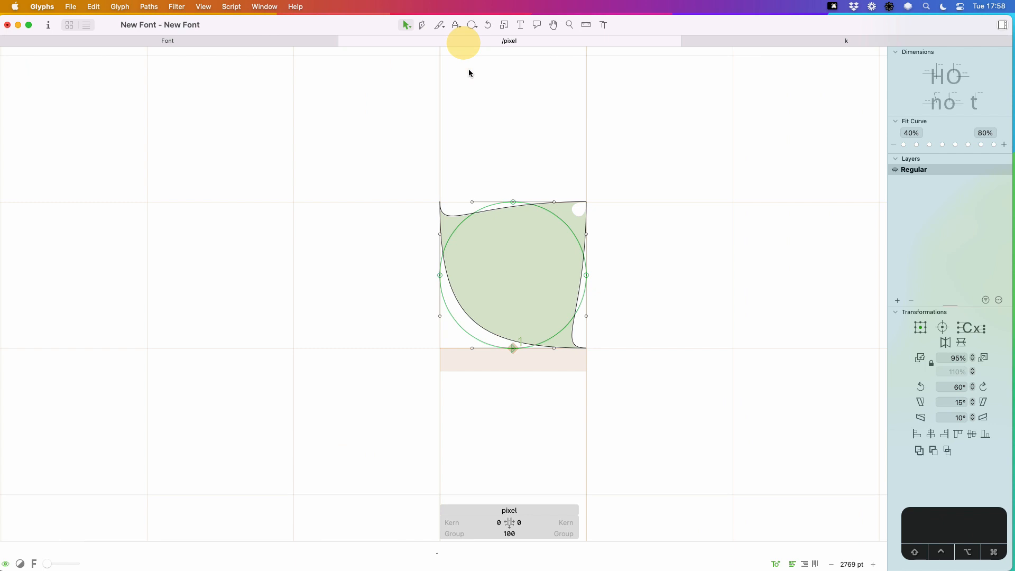
click(513, 300)
key(BackSpace)
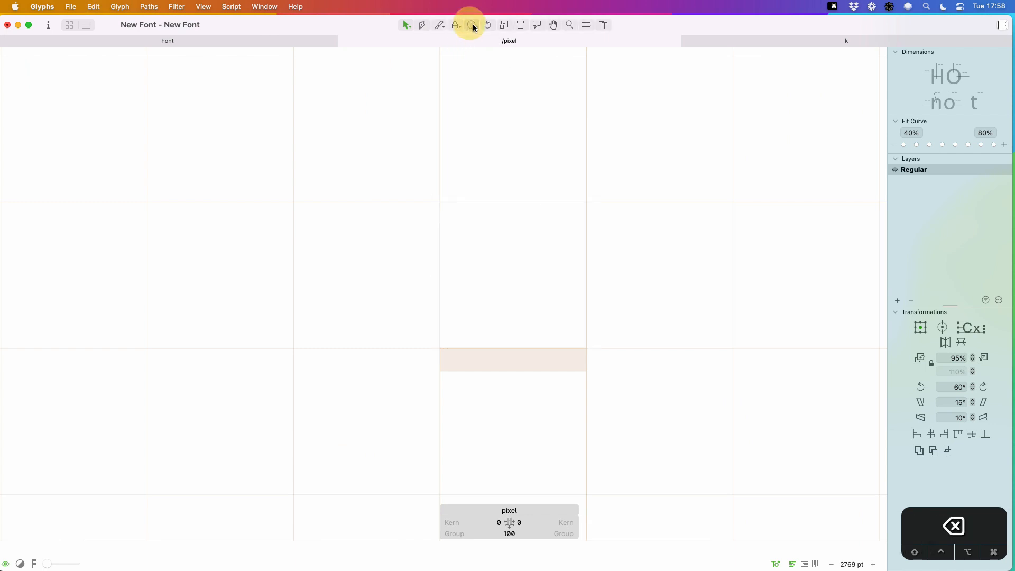
drag(472, 25, 483, 38)
drag(443, 204, 586, 347)
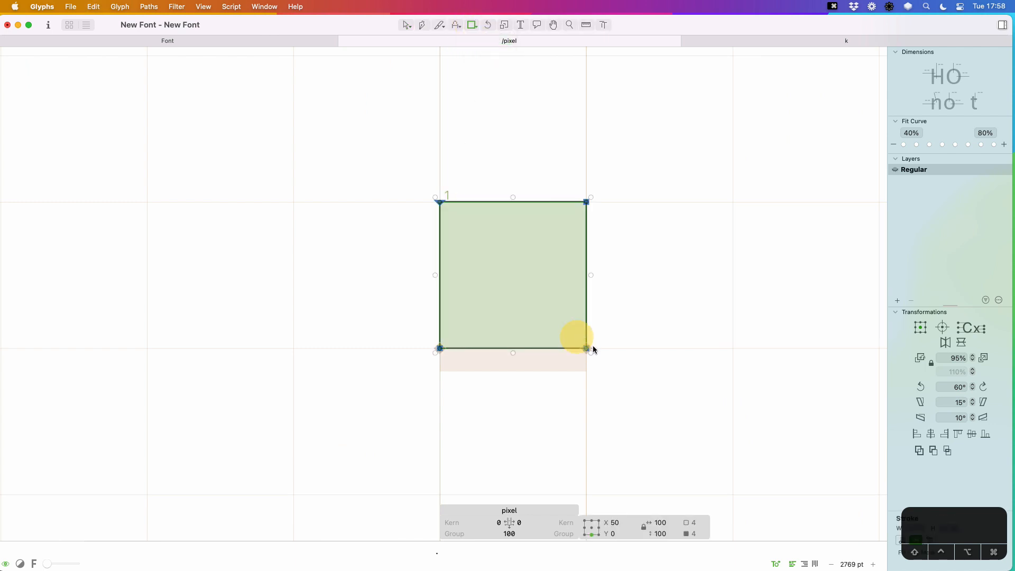
key(v)
key(super+w)
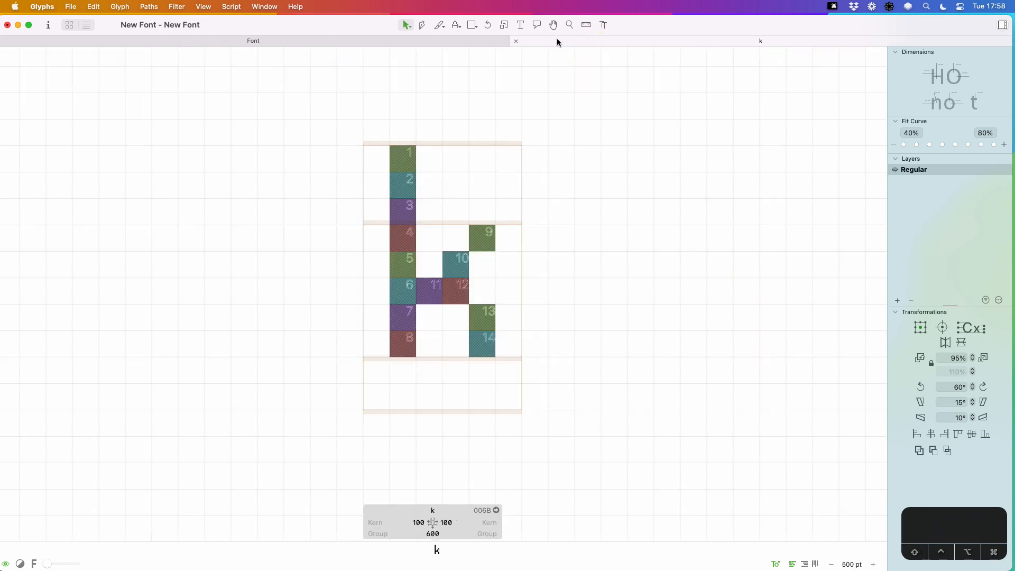
click(517, 41)
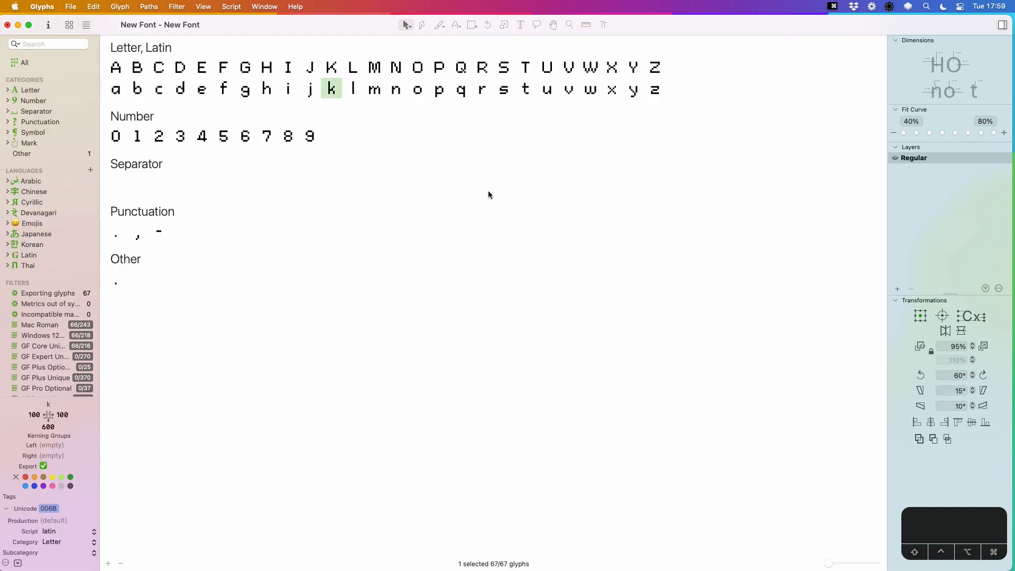